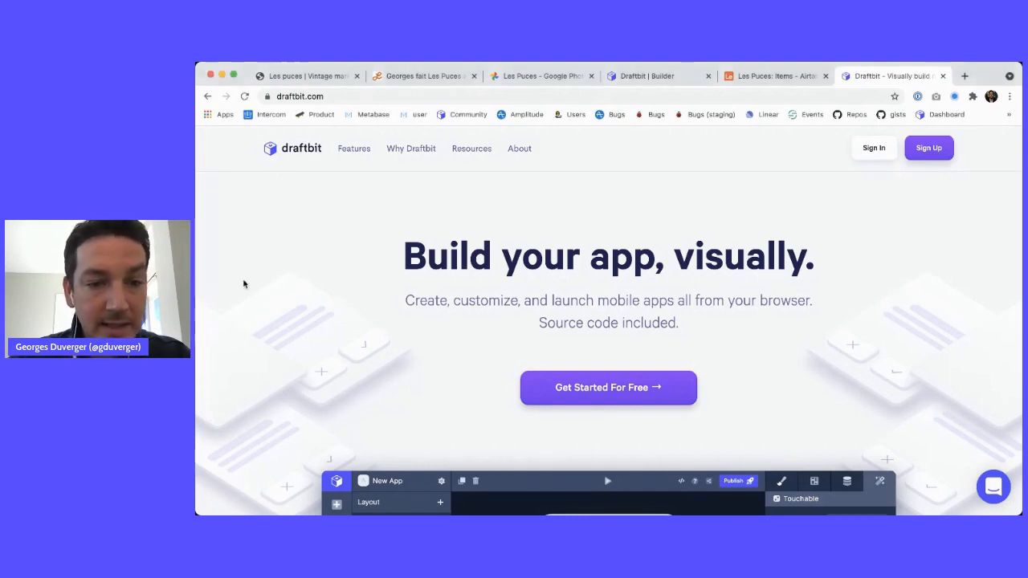
Glance at the Notion notes and Google Photos mockups, then show the live Les Puces app in mobile preview
left_click(423, 76)
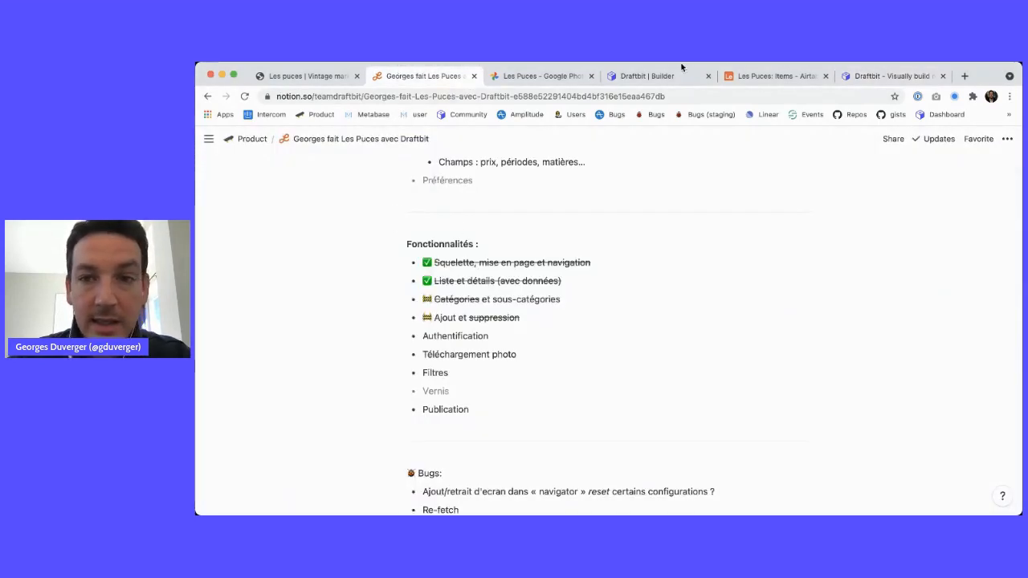
left_click(538, 76)
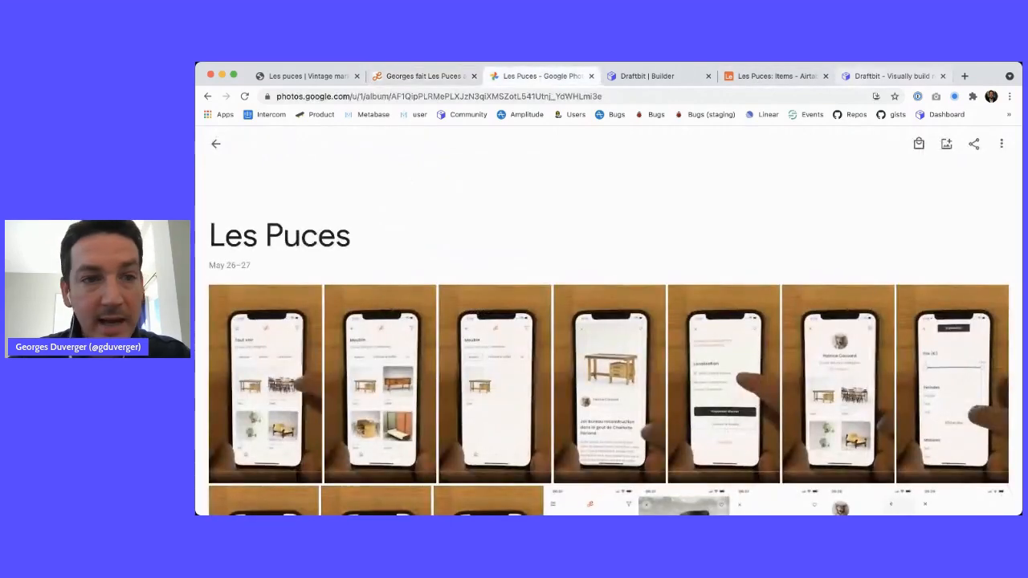
left_click(312, 78)
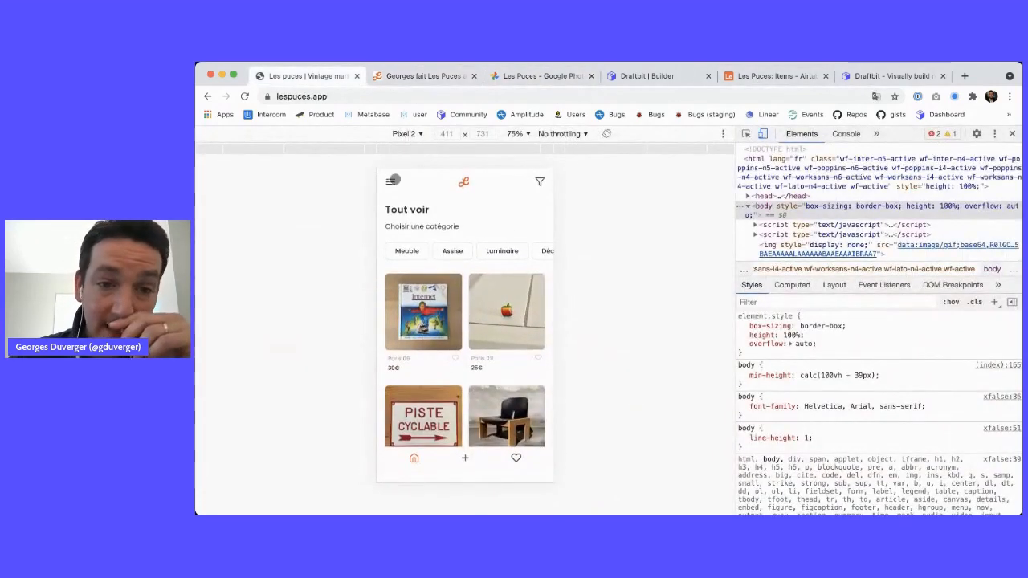
key("super+r")
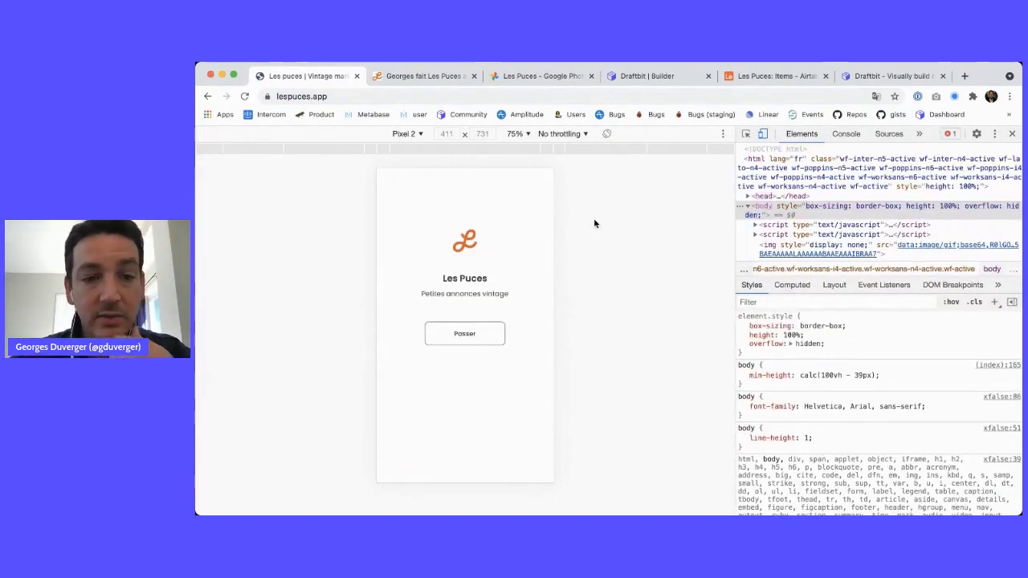
scroll(475, 253, "down", 1)
scroll(475, 254, "down", 5)
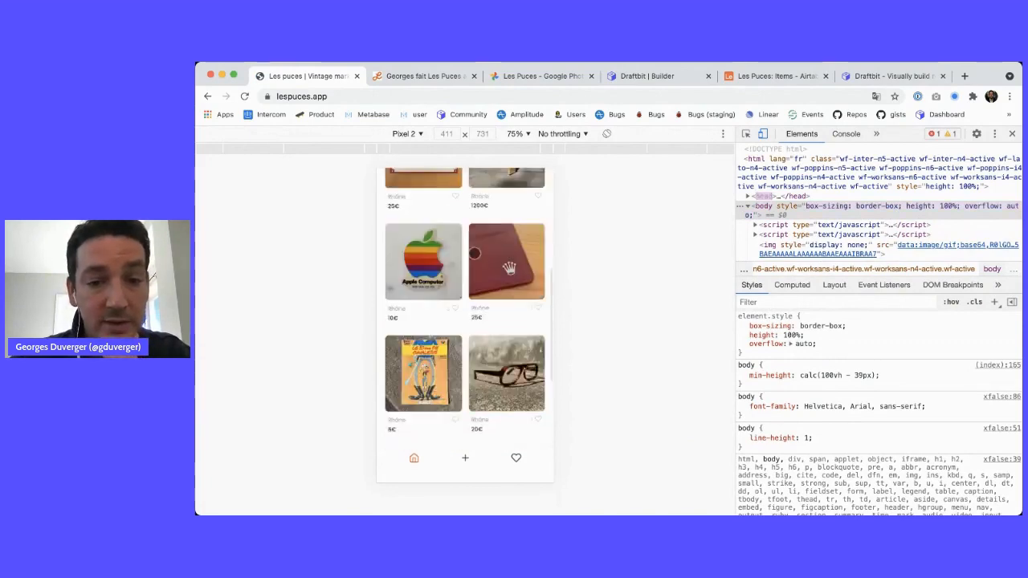
scroll(474, 253, "down", 6)
scroll(475, 253, "up", 10)
scroll(475, 253, "down", 9)
scroll(474, 253, "down", 4)
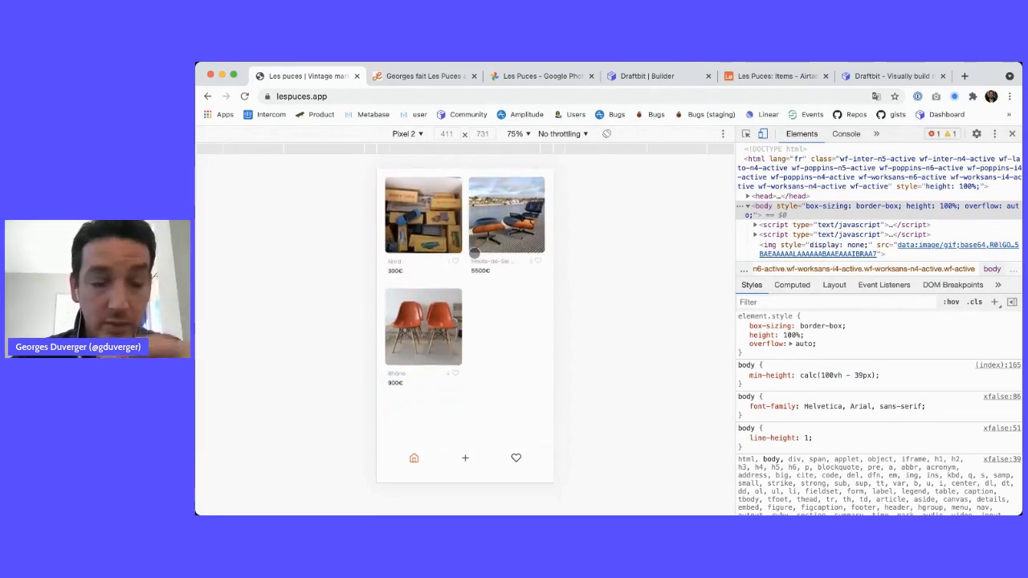
scroll(474, 253, "up", 10)
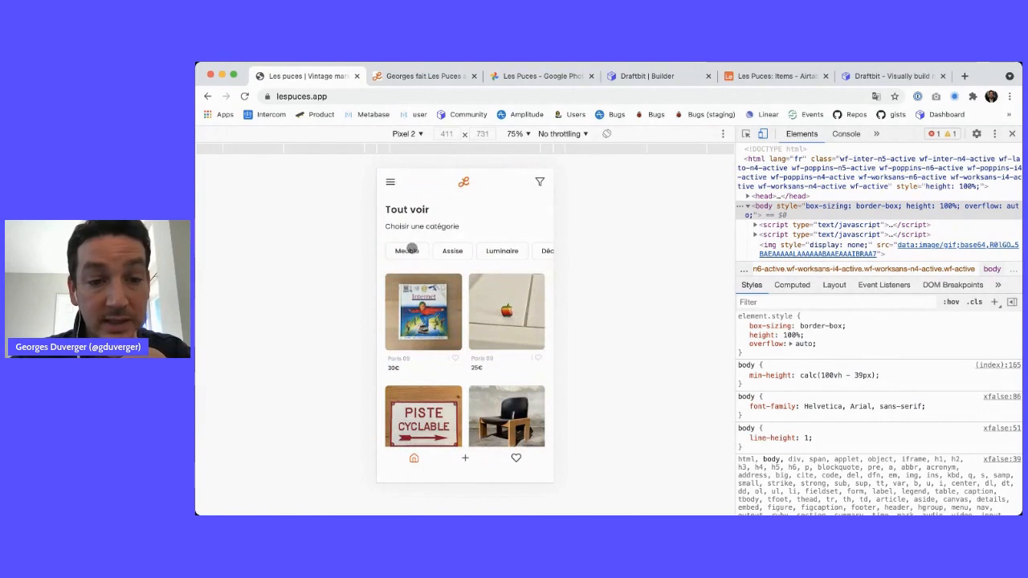
left_click(407, 251)
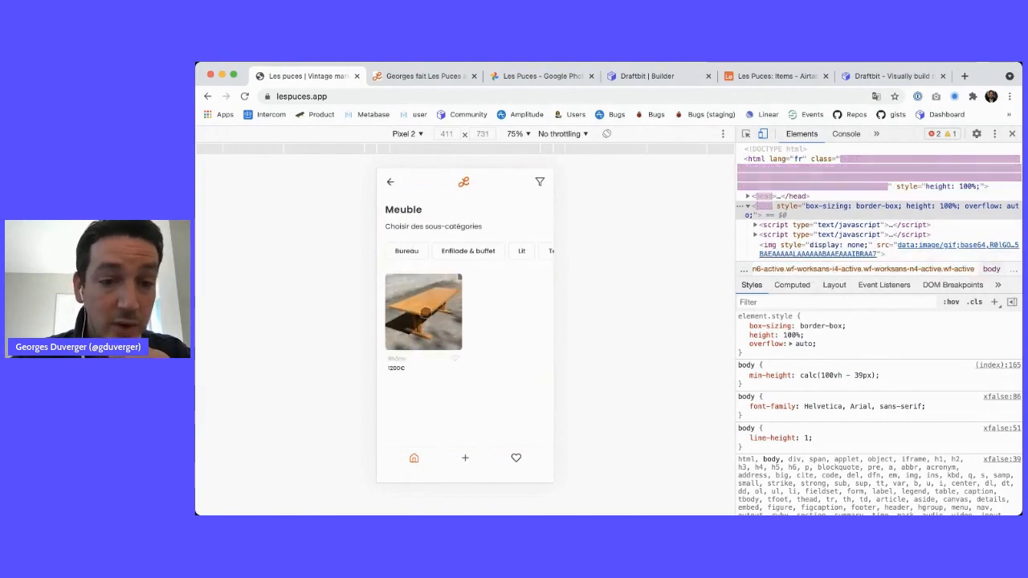
left_click(390, 181)
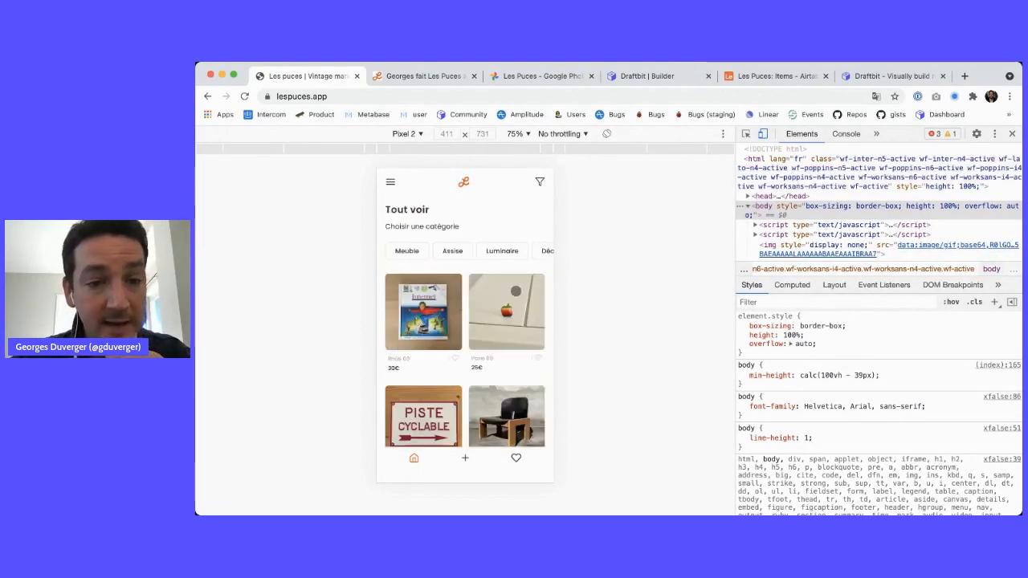
left_click(494, 306)
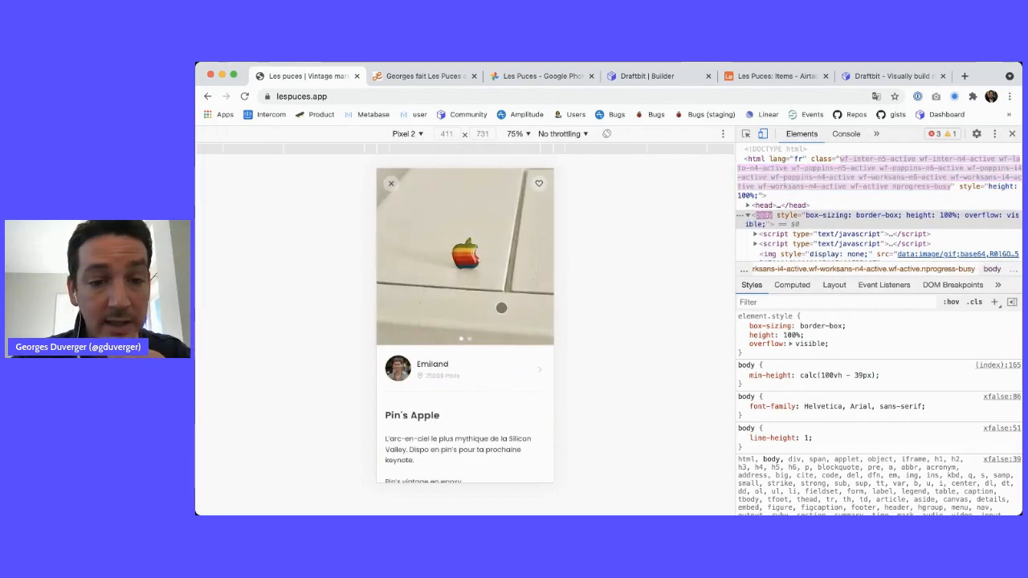
left_click(389, 180)
left_click(411, 251)
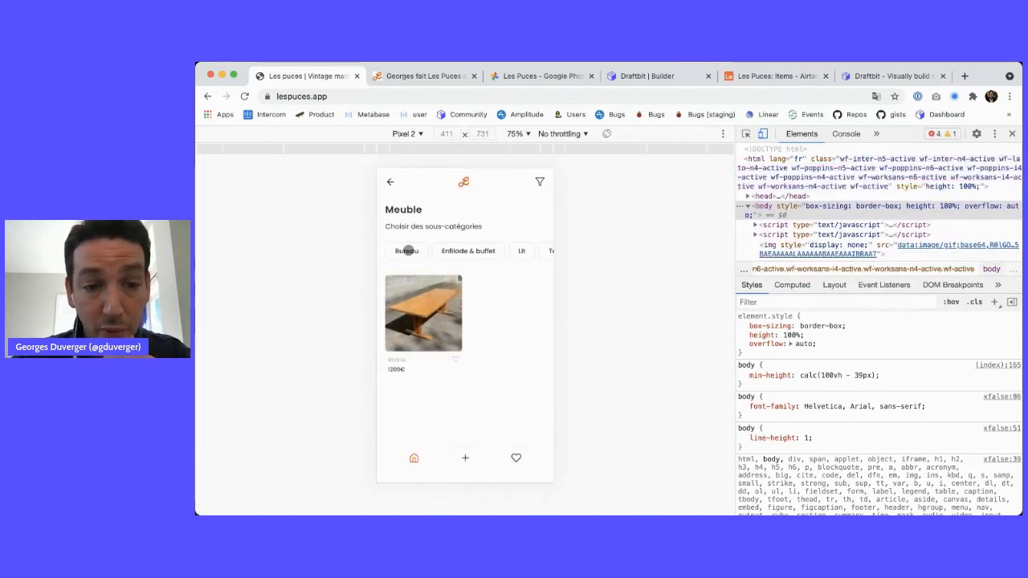
left_click(406, 251)
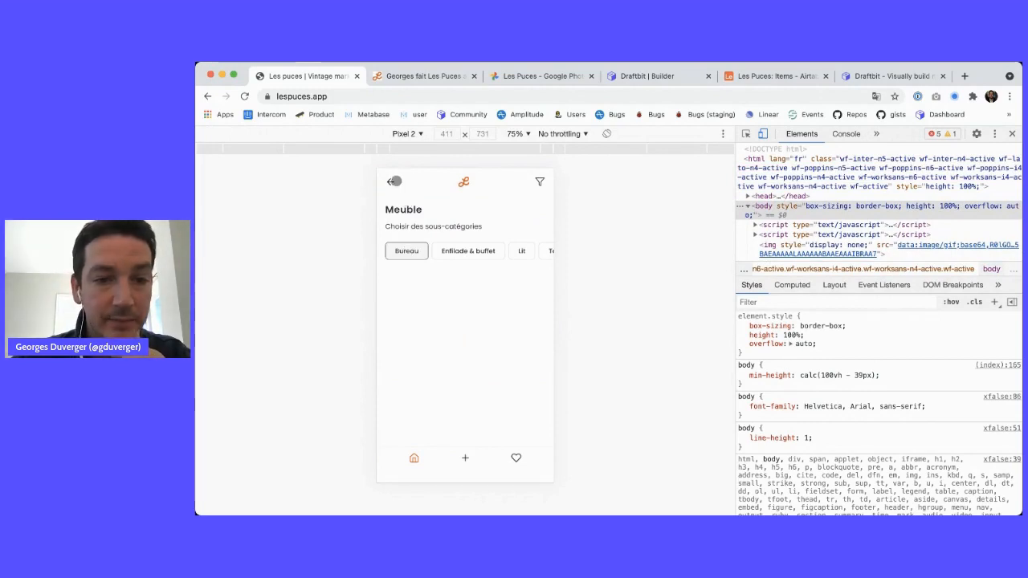
left_click(394, 181)
left_click(394, 182)
left_click(393, 183)
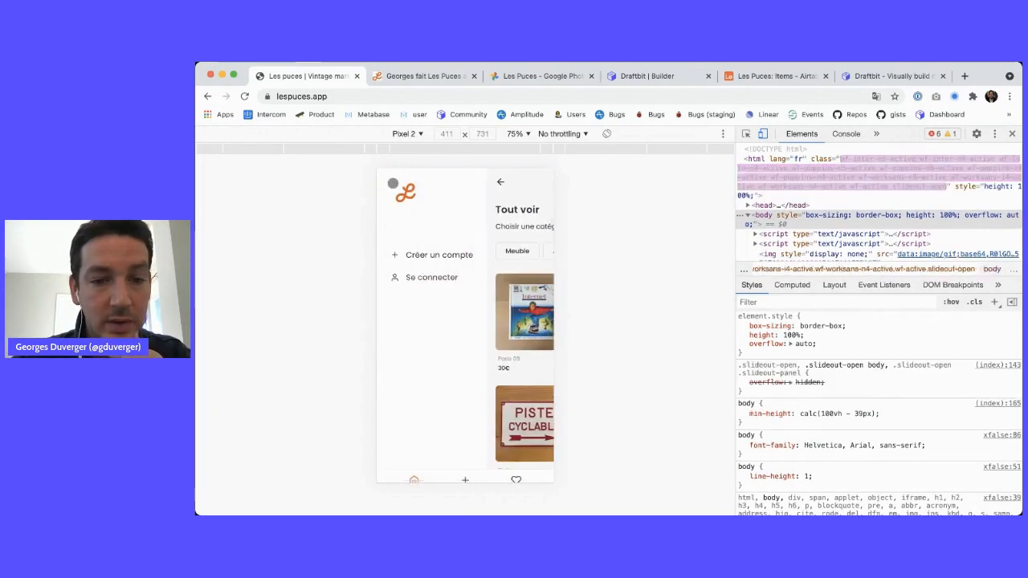
left_click(511, 310)
left_click(512, 309)
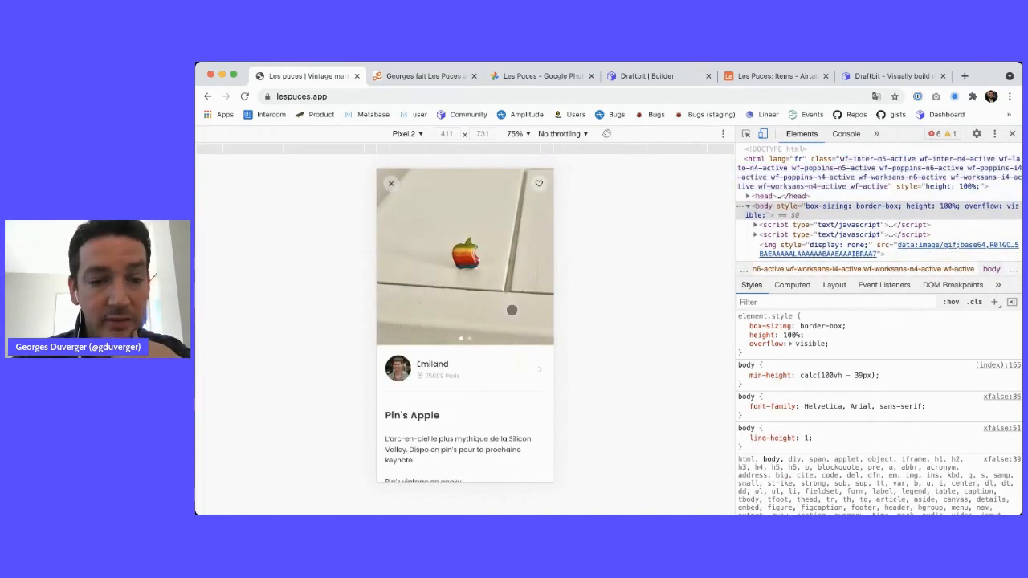
left_click_drag(490, 276, 473, 265)
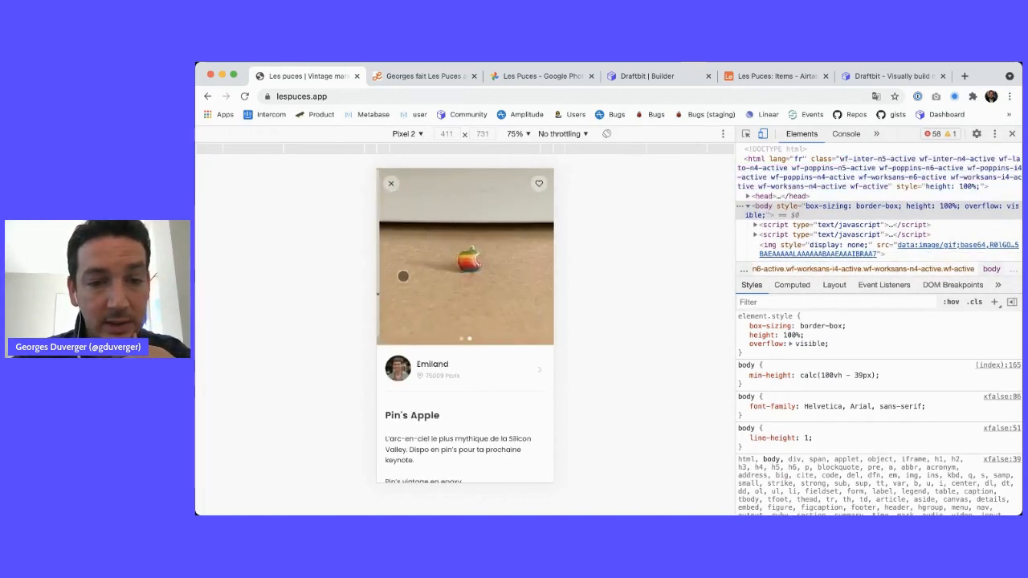
left_click_drag(406, 265, 473, 361)
scroll(474, 361, "down", 6)
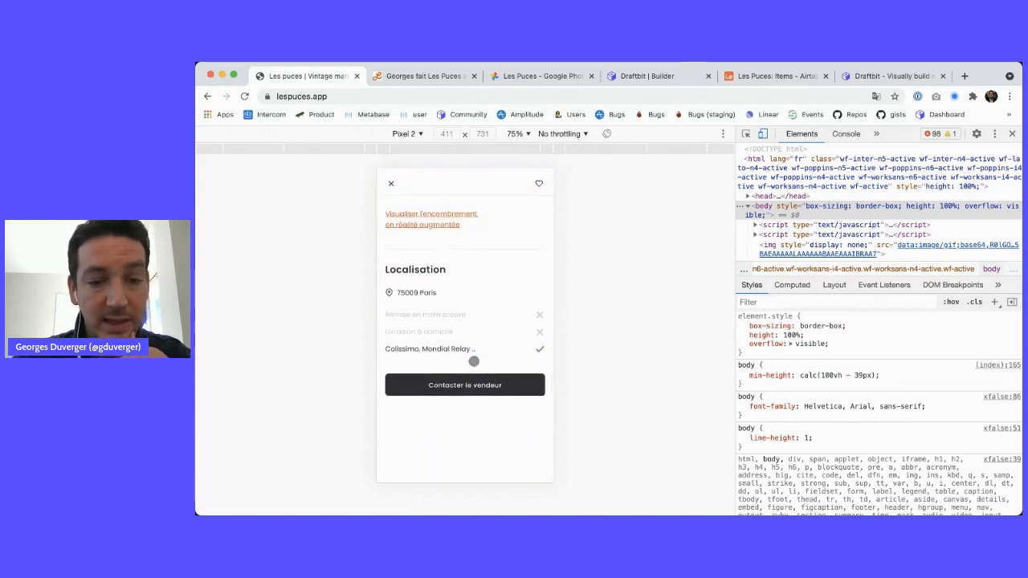
scroll(474, 362, "up", 10)
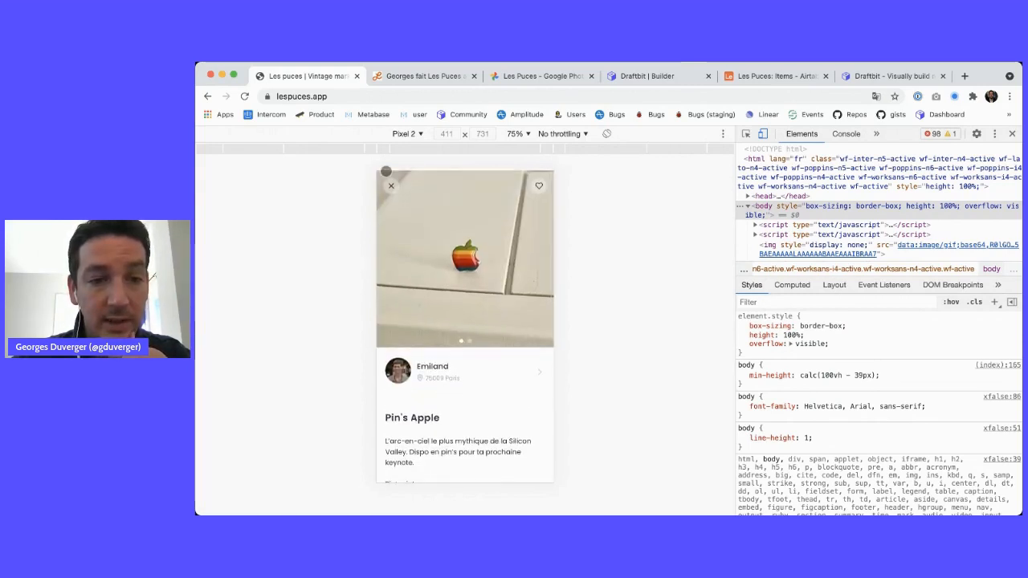
left_click(390, 183)
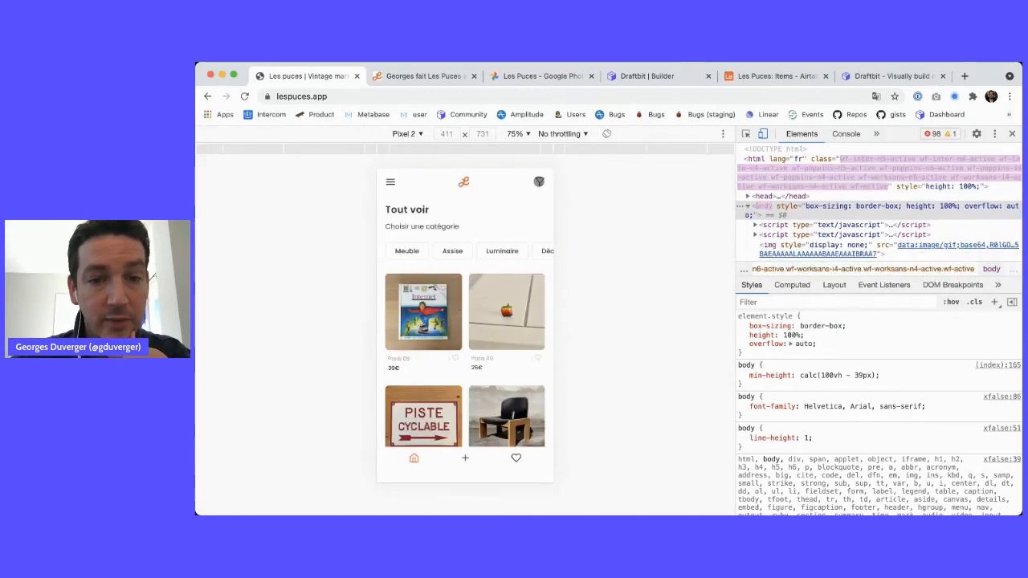
Open and close the Créer un compte sign-up form twice, then go to the Draftbit builder
left_click(539, 181)
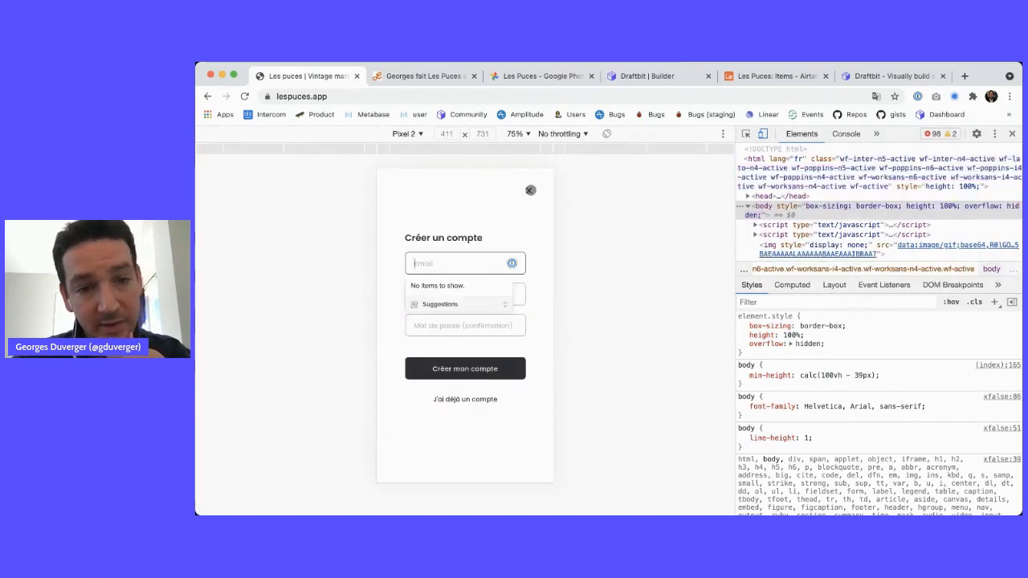
left_click(530, 190)
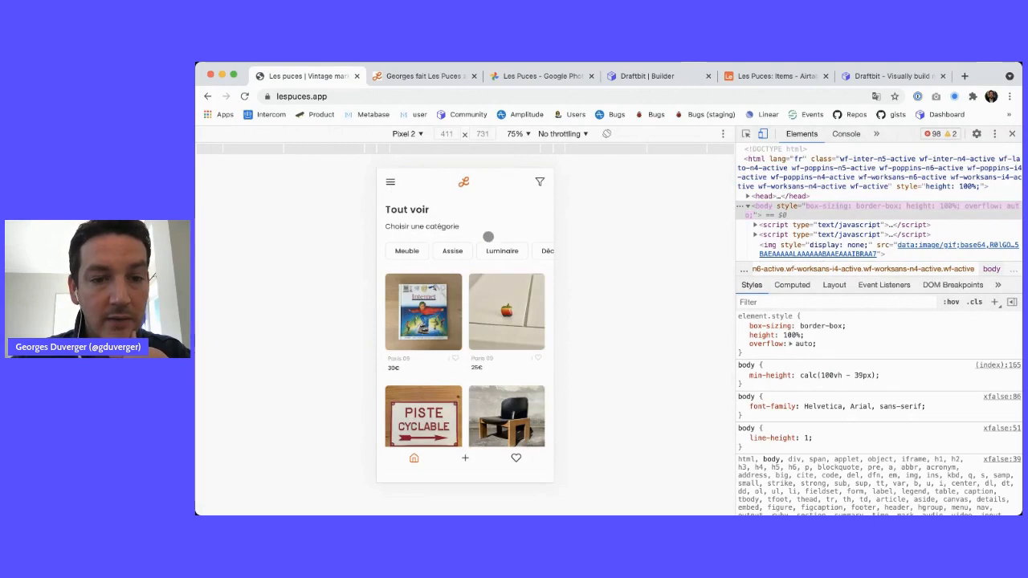
scroll(506, 308, "down", 3)
scroll(481, 385, "up", 3)
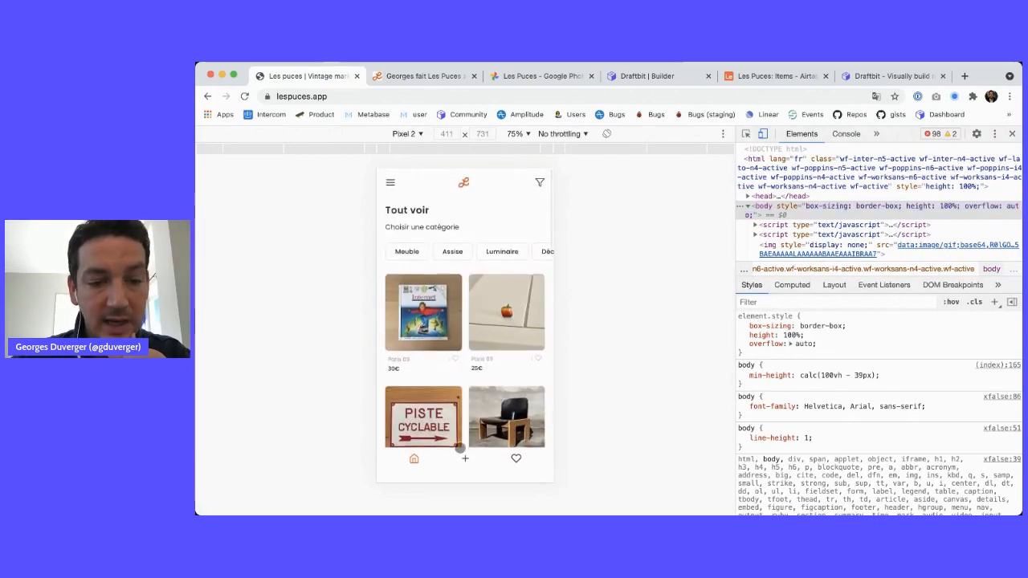
left_click(463, 457)
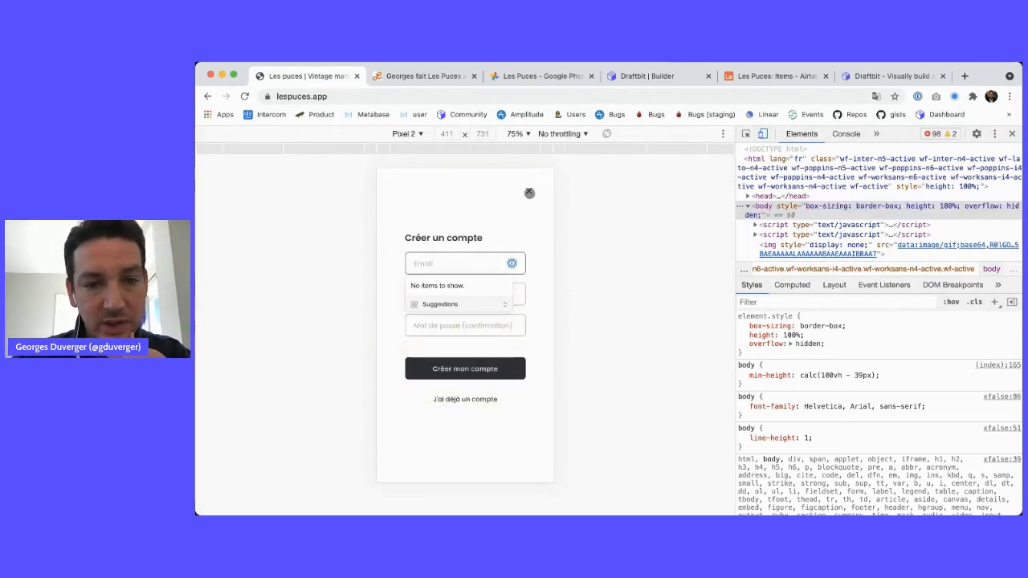
left_click(529, 193)
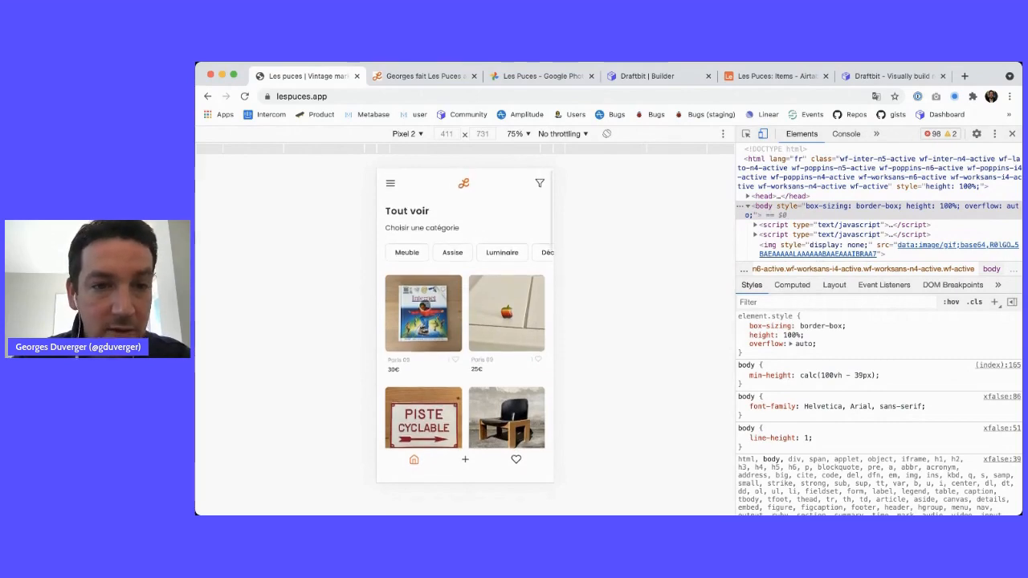
left_click(613, 76)
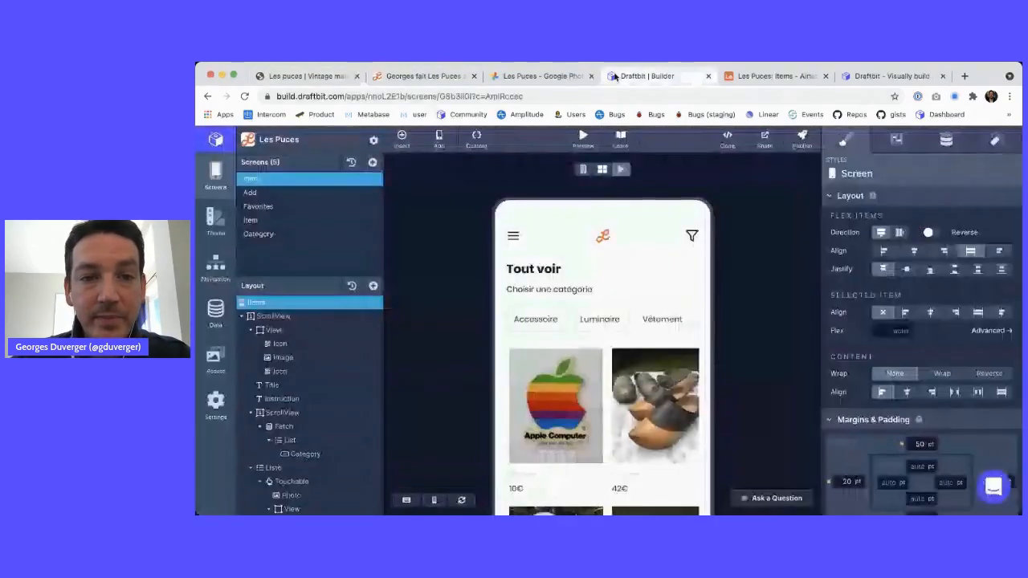
Open the Les Puces project from the Personal Workspace and hide the bookmarks bar to view Items
left_click(215, 143)
left_click(269, 435)
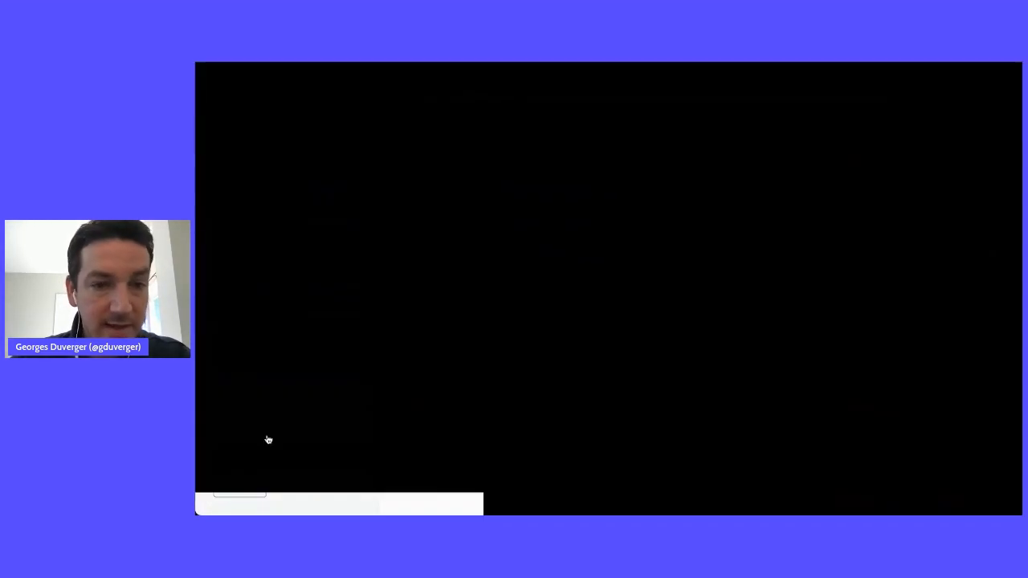
mouse_move(654, 232)
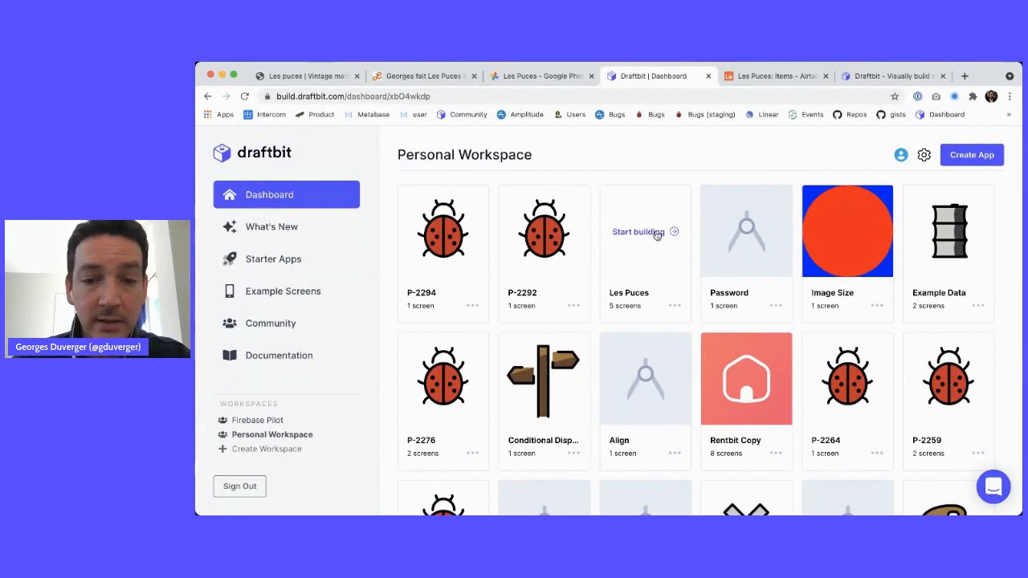
left_click(656, 233)
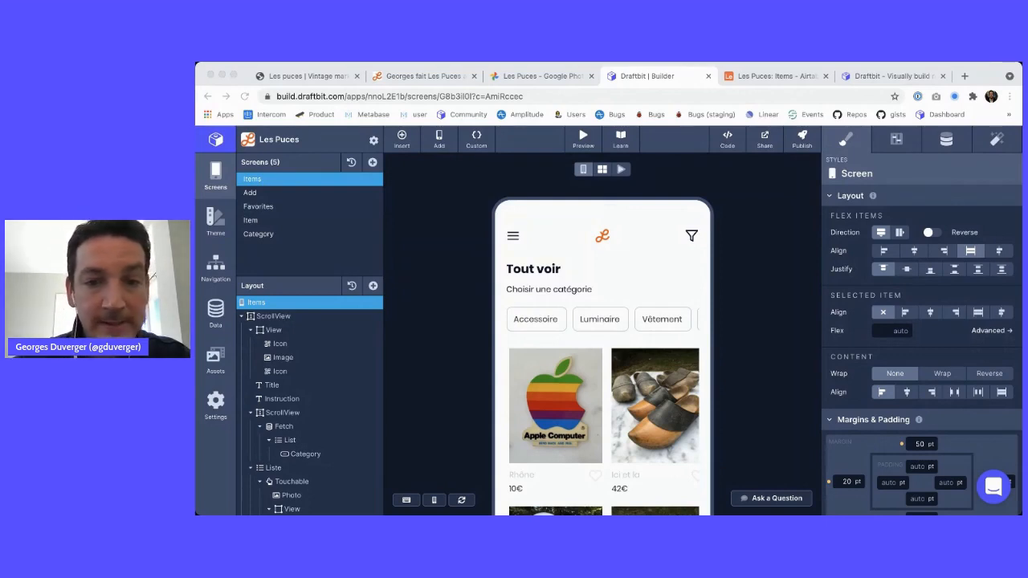
key("super+Tab")
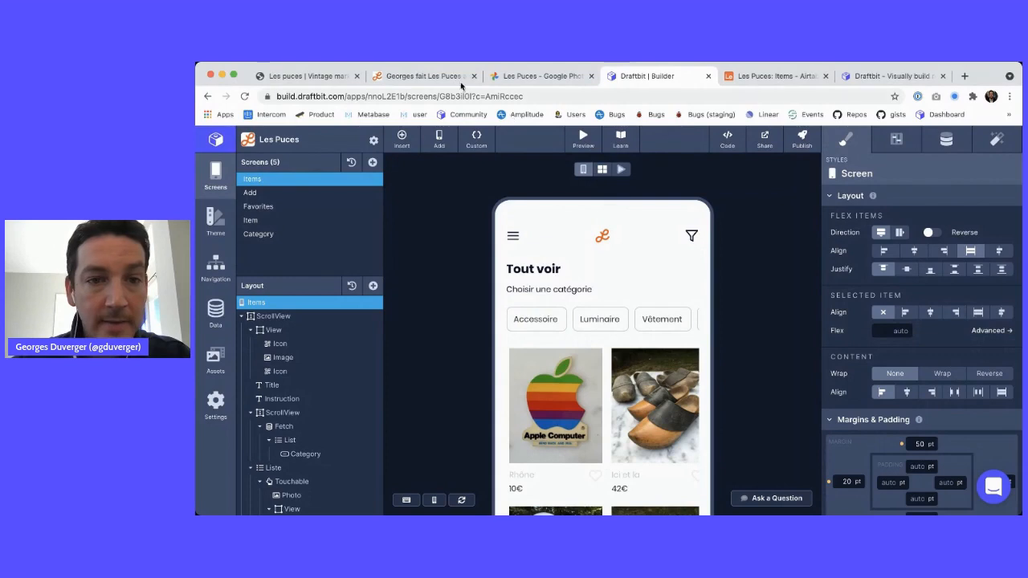
key("super+shift+b")
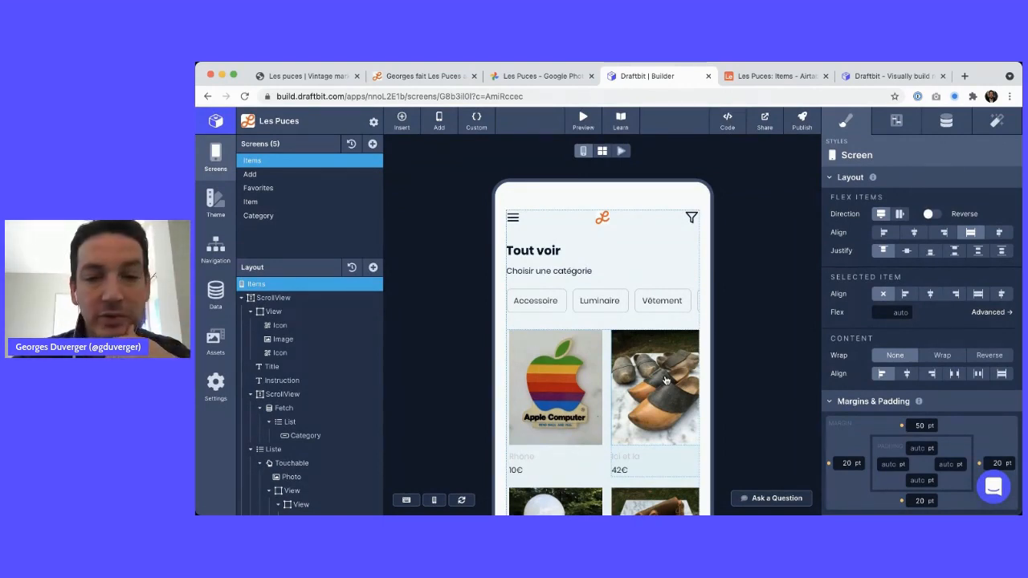
scroll(665, 282, "down", 5)
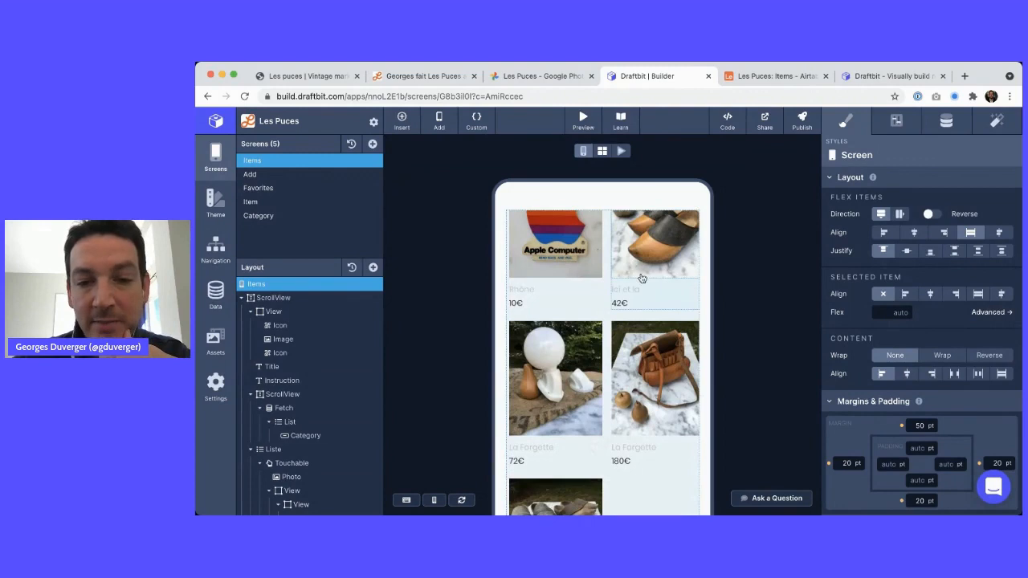
scroll(656, 271, "up", 5)
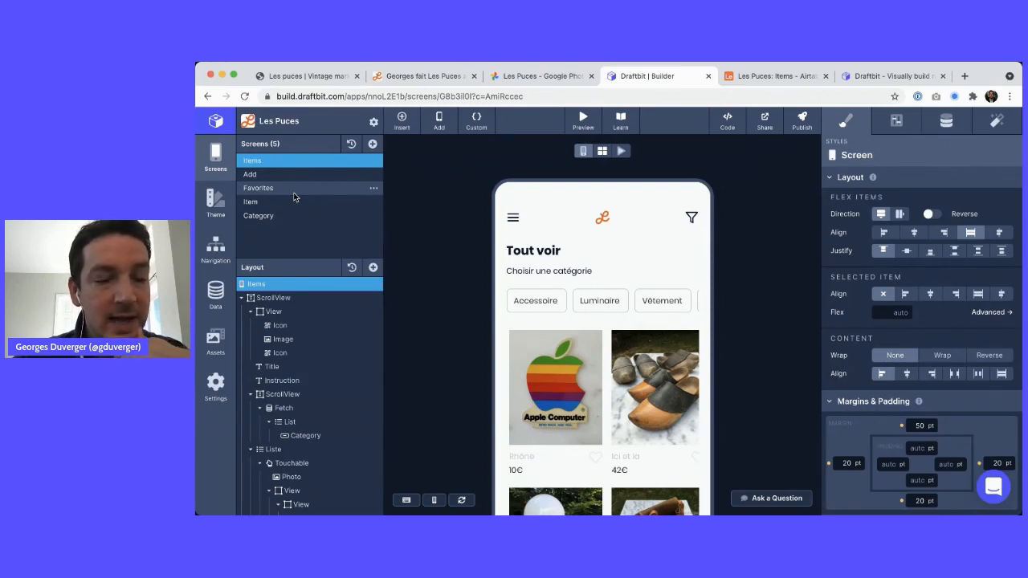
Select the header's logo Image layer, then switch to the Les Puces Items table in Airtable
left_click(280, 339)
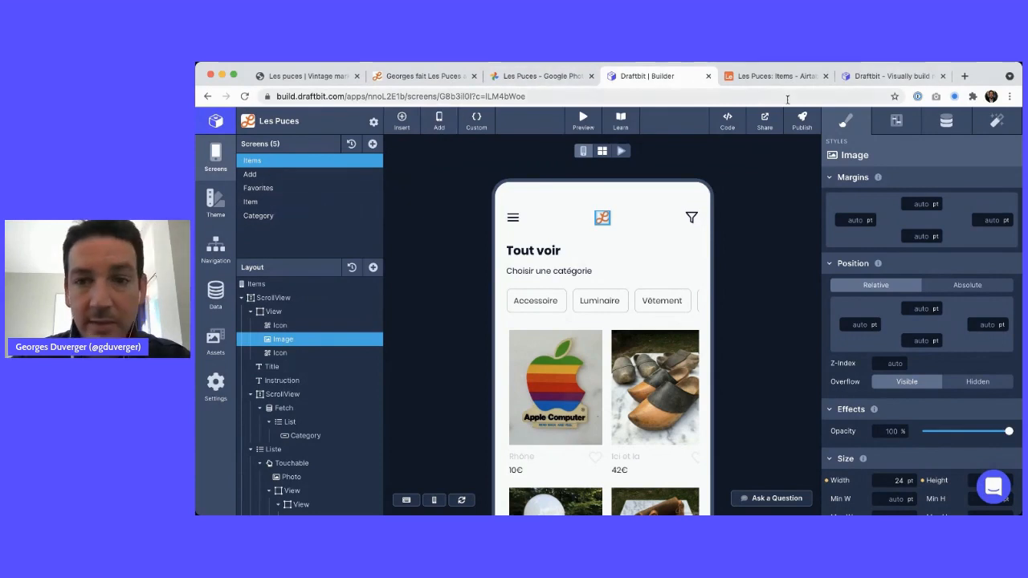
left_click(771, 77)
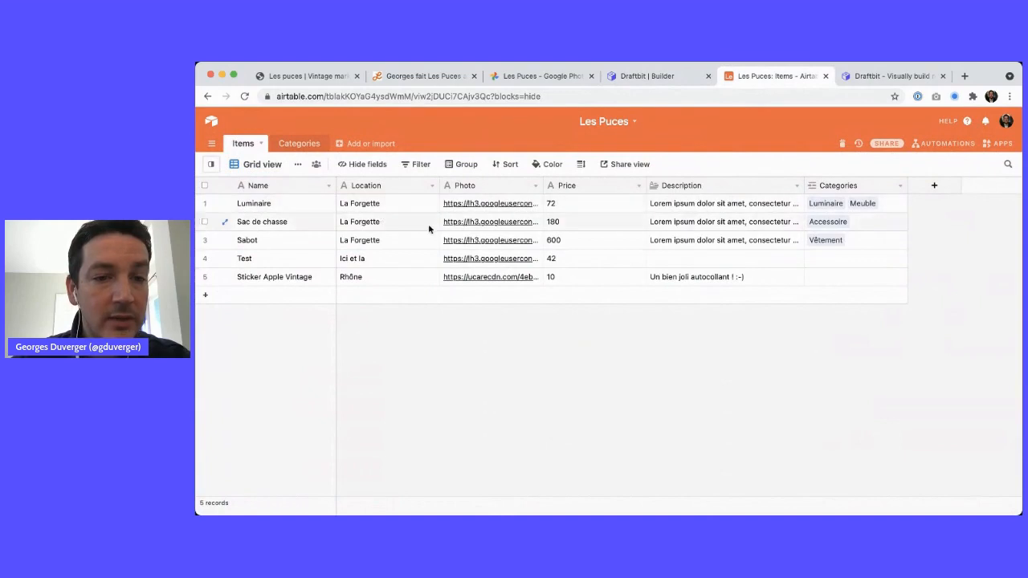
Check Airtable's Categories and Items tables, pass the photo album and Notion notes, then return to Draftbit
left_click(291, 144)
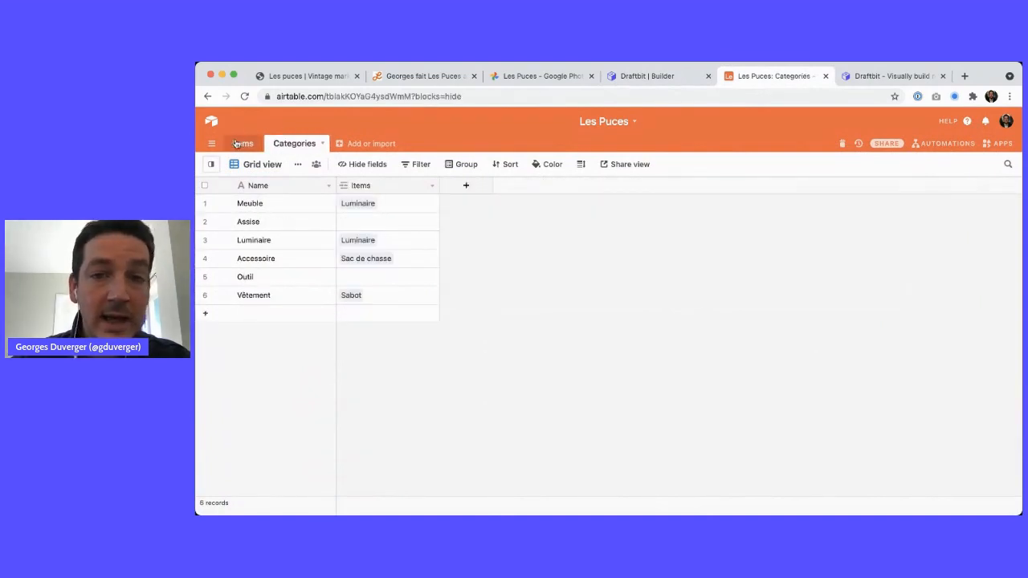
left_click(243, 143)
left_click(548, 76)
left_click(413, 74)
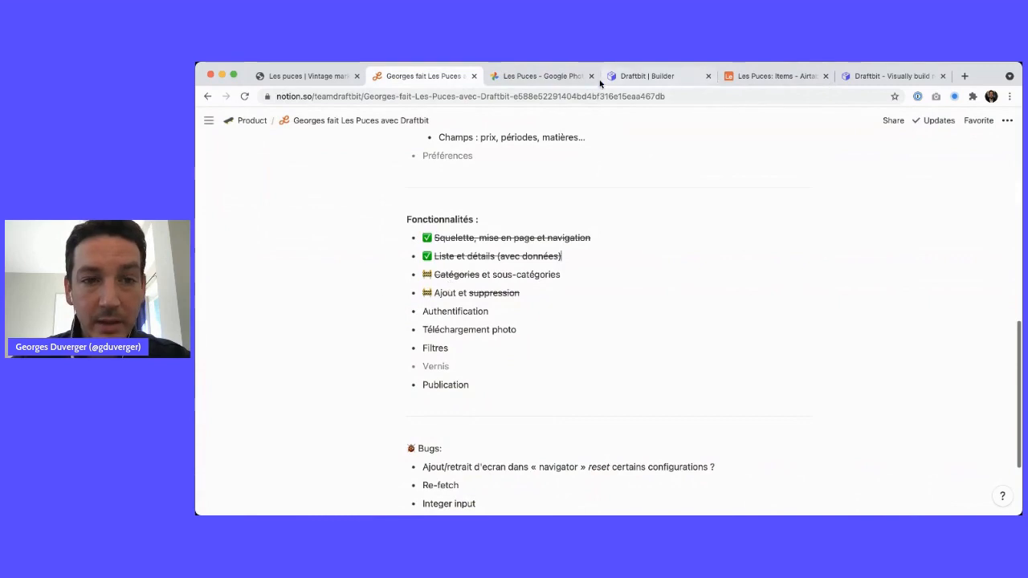
left_click(654, 76)
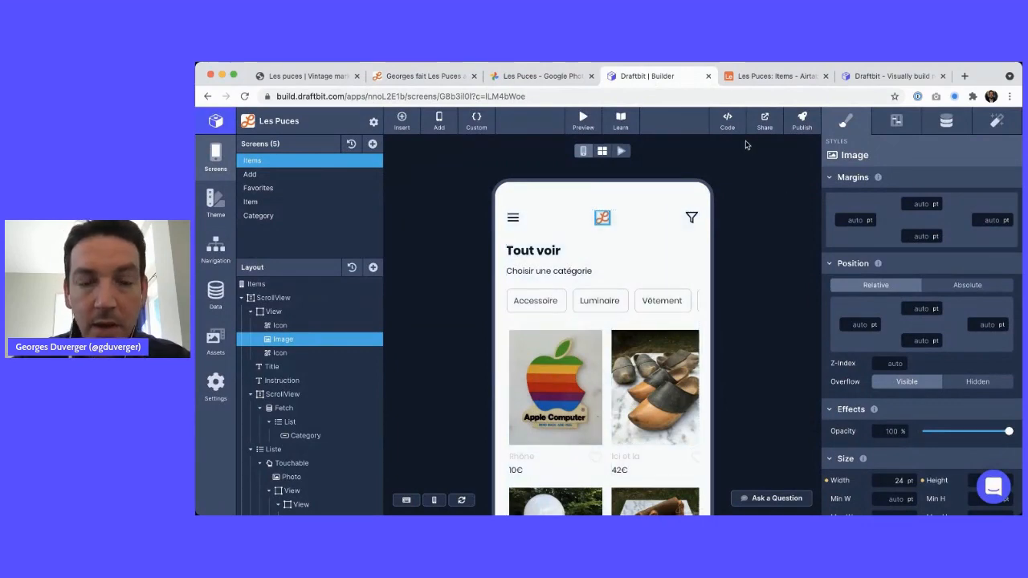
Scroll through the Les Puces photo album, view one photo, then move to the Notion checklist
left_click(543, 77)
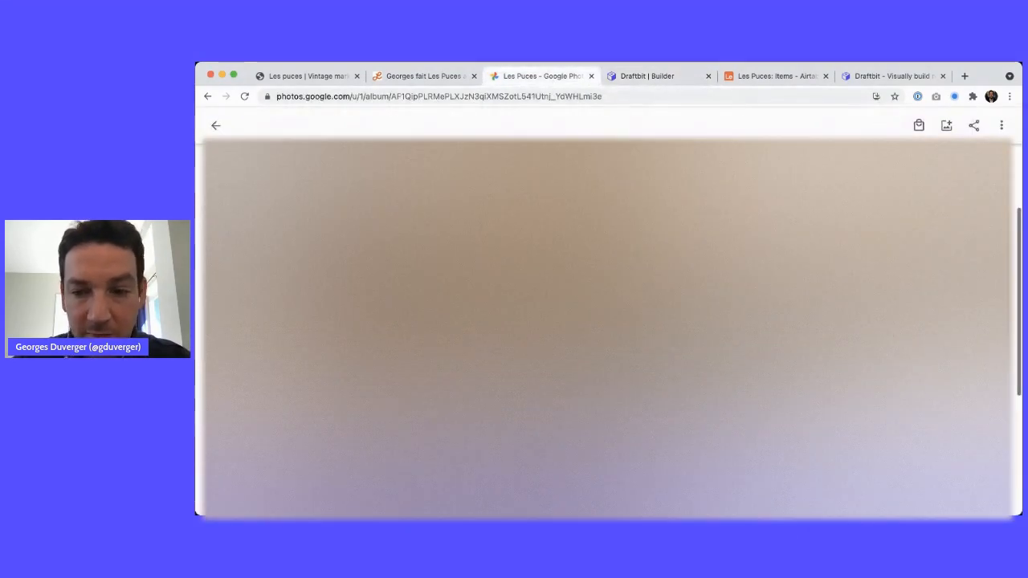
scroll(608, 329, "down", 5)
scroll(608, 329, "down", 5)
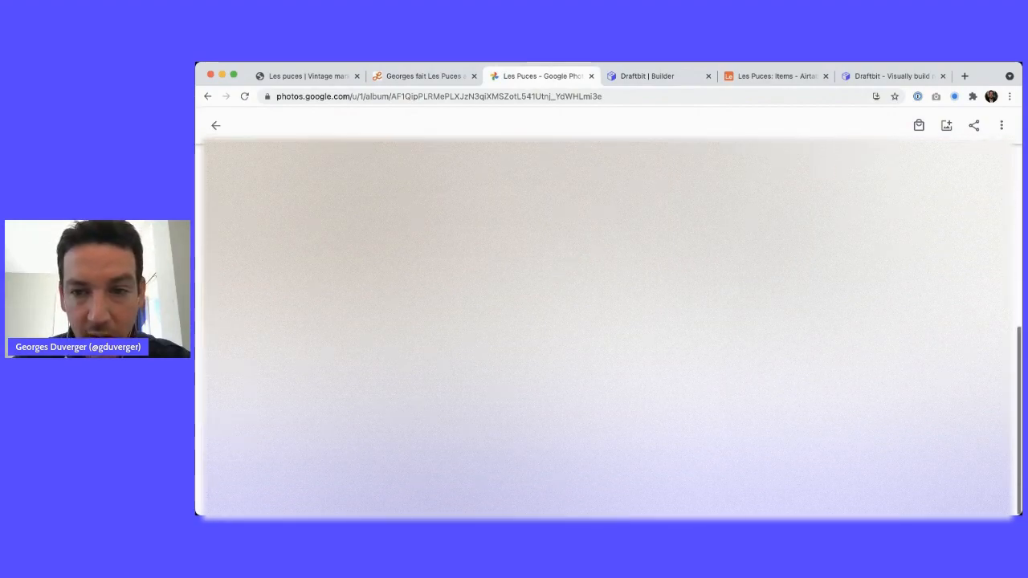
scroll(608, 329, "up", 3)
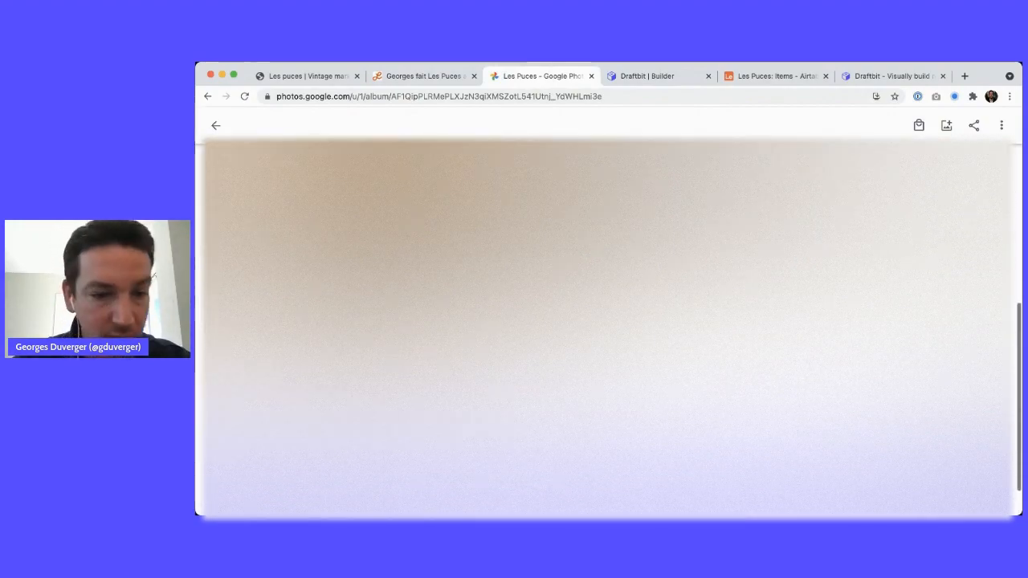
left_click(608, 329)
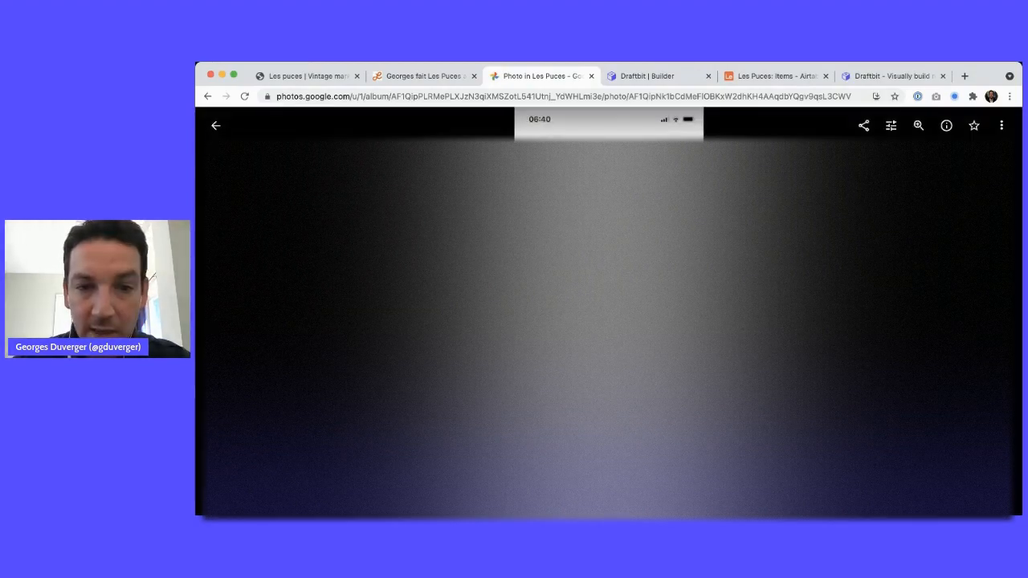
left_click(215, 125)
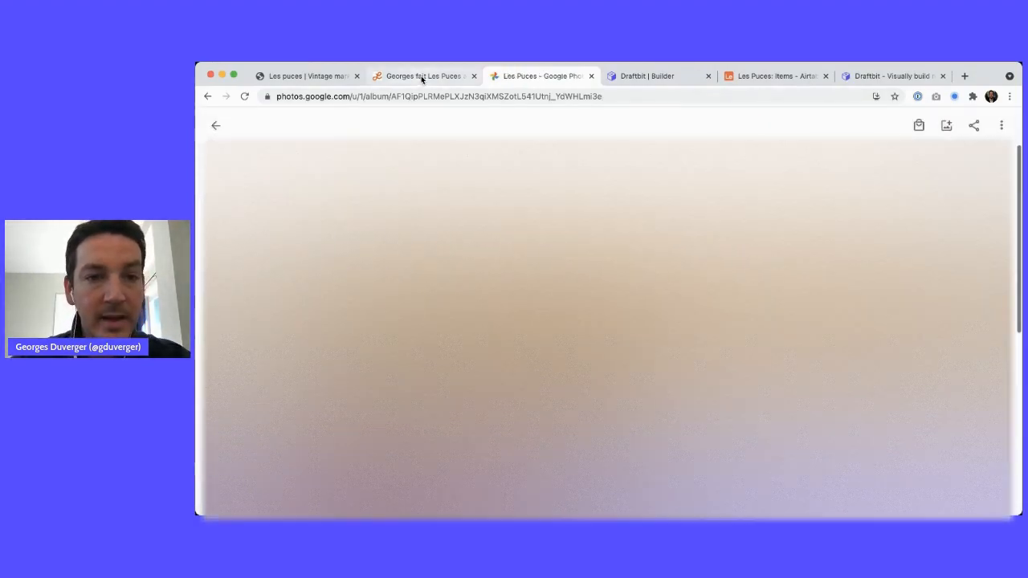
left_click(421, 76)
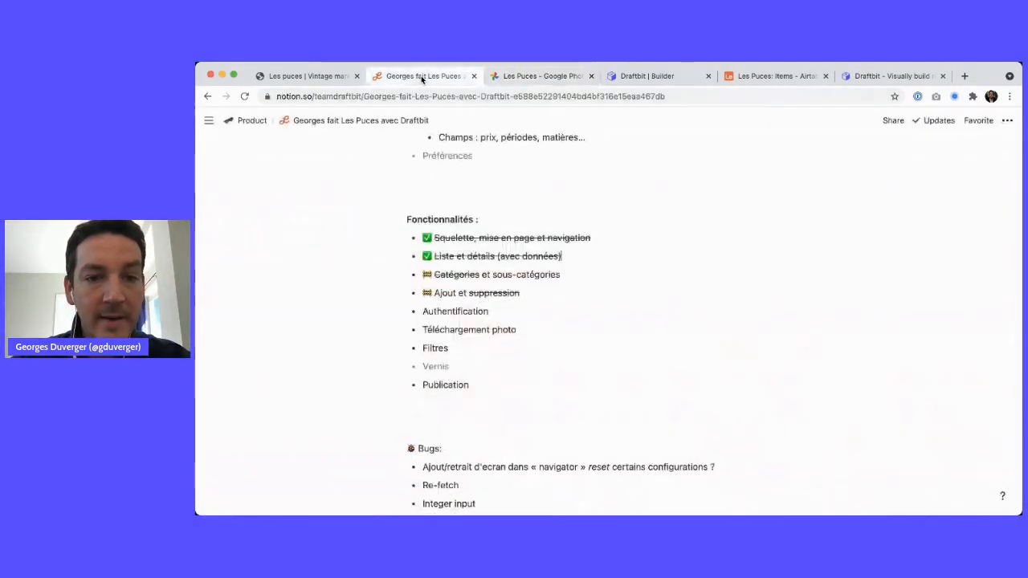
Return to the Draftbit builder and scroll through the Items screen's priced product grid
left_click(634, 75)
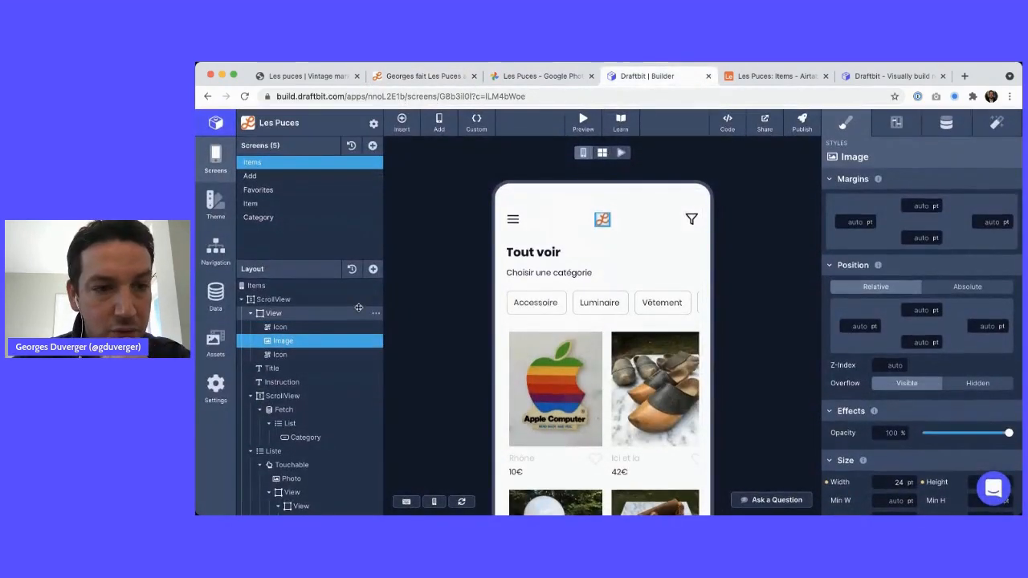
scroll(554, 325, "down", 1)
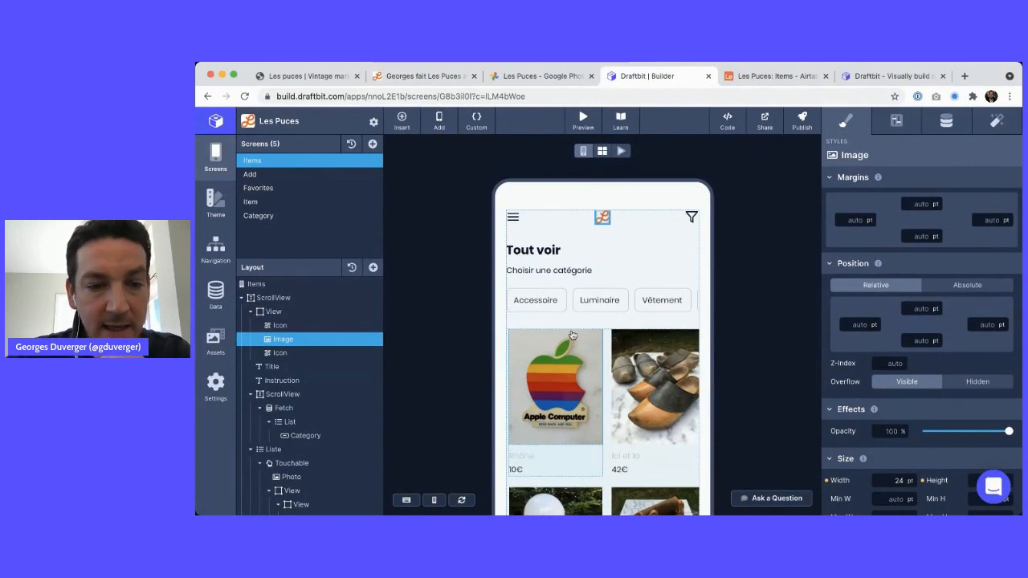
scroll(603, 347, "down", 5)
scroll(602, 347, "up", 5)
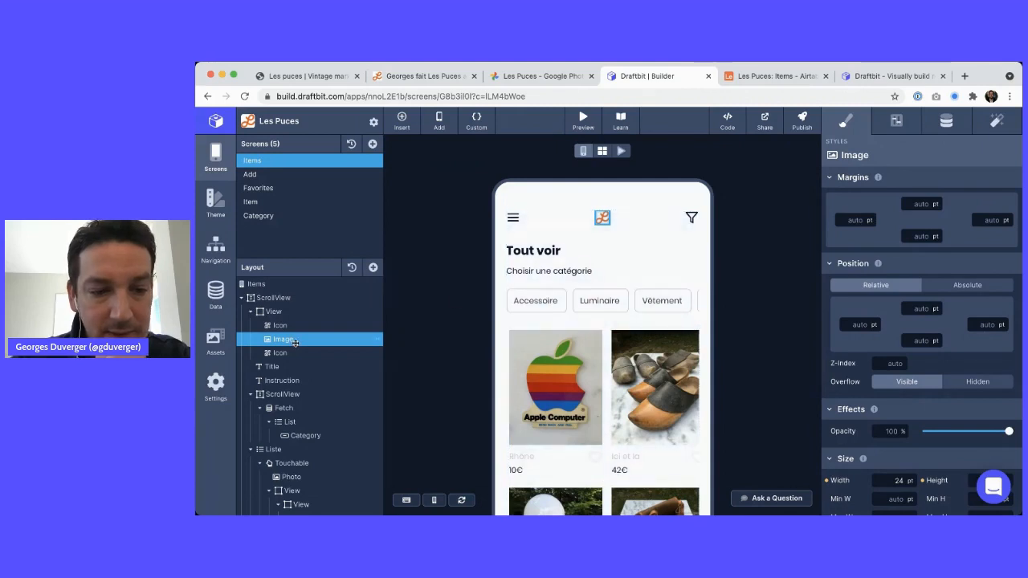
Select the Fetch component that loads the category chips in the Layout tree
scroll(301, 399, "down", 2)
scroll(300, 404, "down", 3)
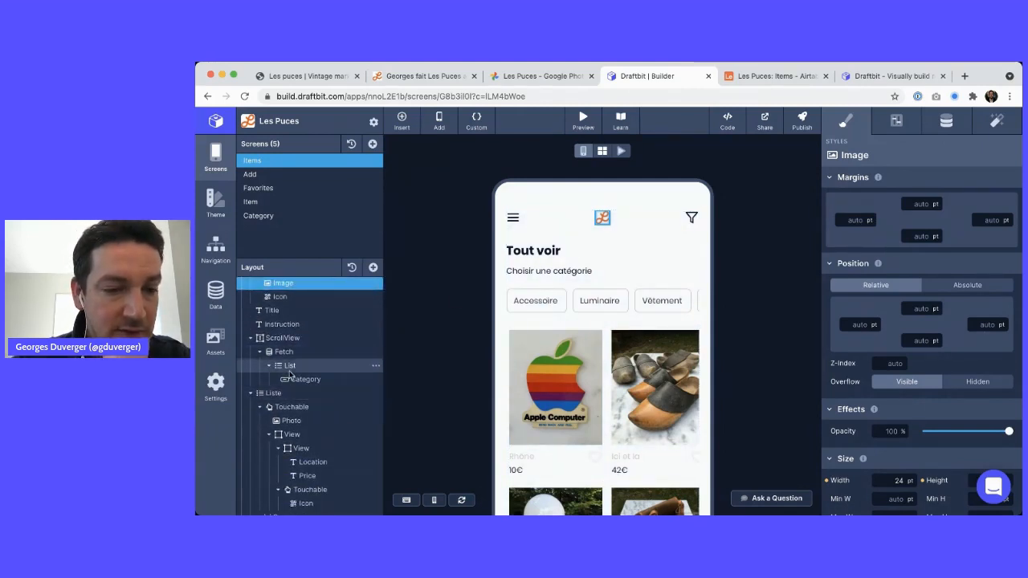
scroll(289, 383, "down", 1)
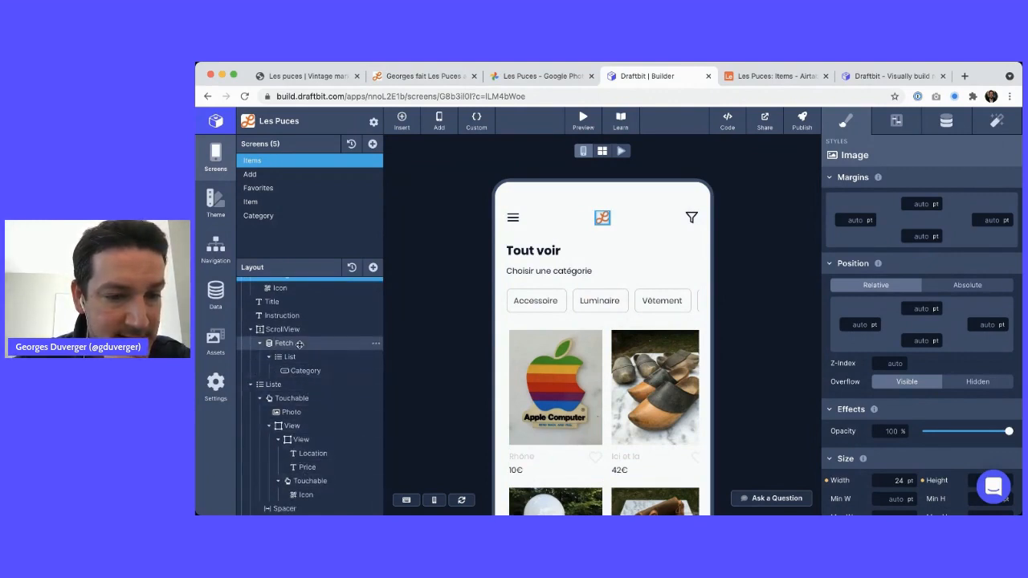
left_click(297, 342)
scroll(265, 321, "up", 4)
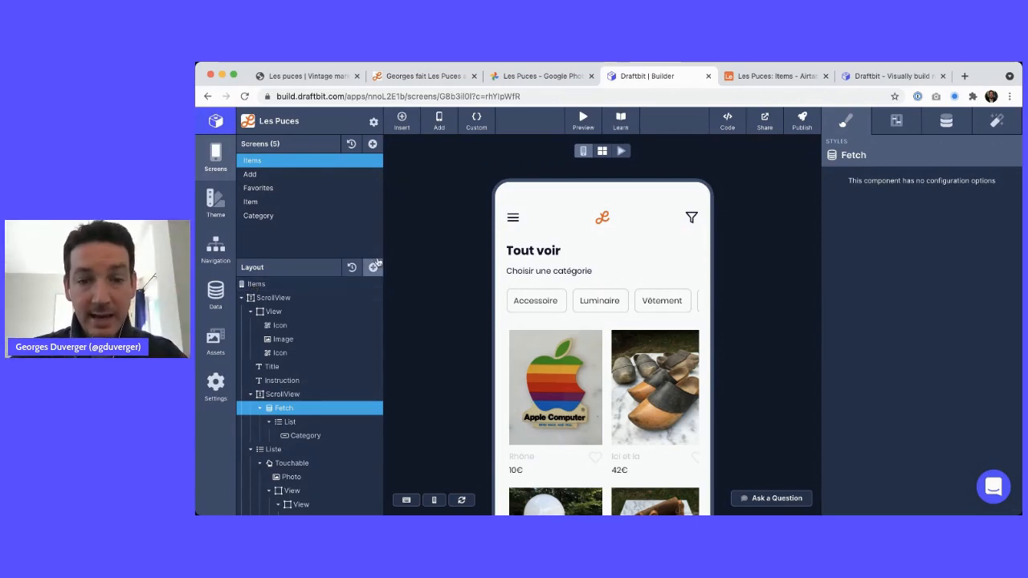
Run the canvas live, scroll the Accessoire, Luminaire and Vêtement chips, and select their ScrollView
left_click(583, 118)
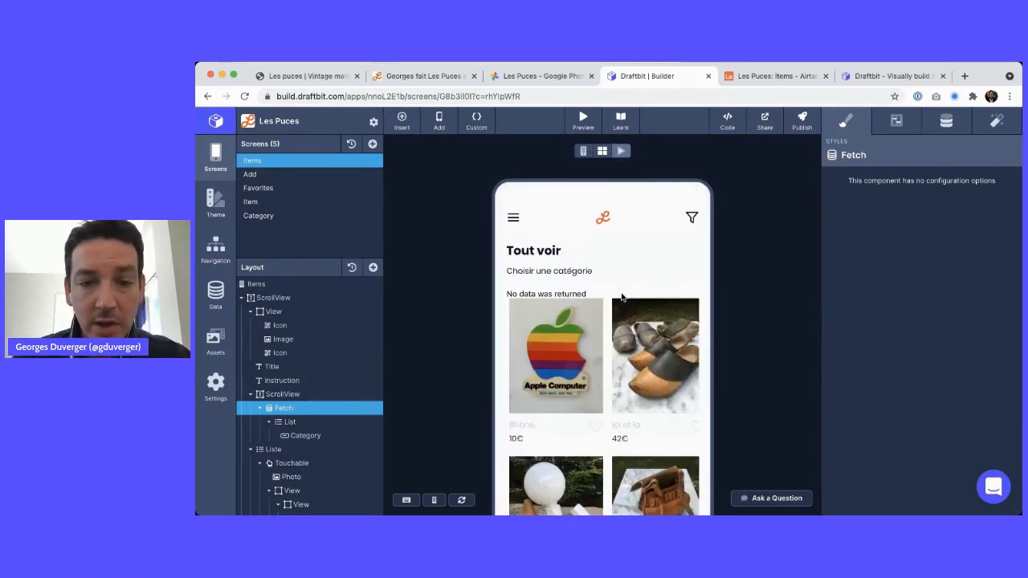
scroll(580, 300, "right", 3)
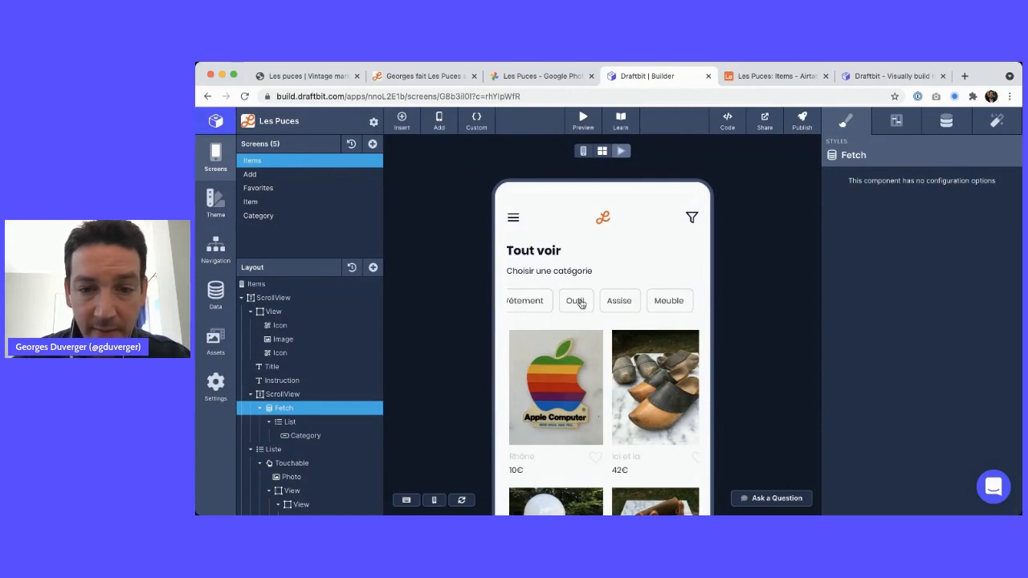
scroll(579, 300, "left", 3)
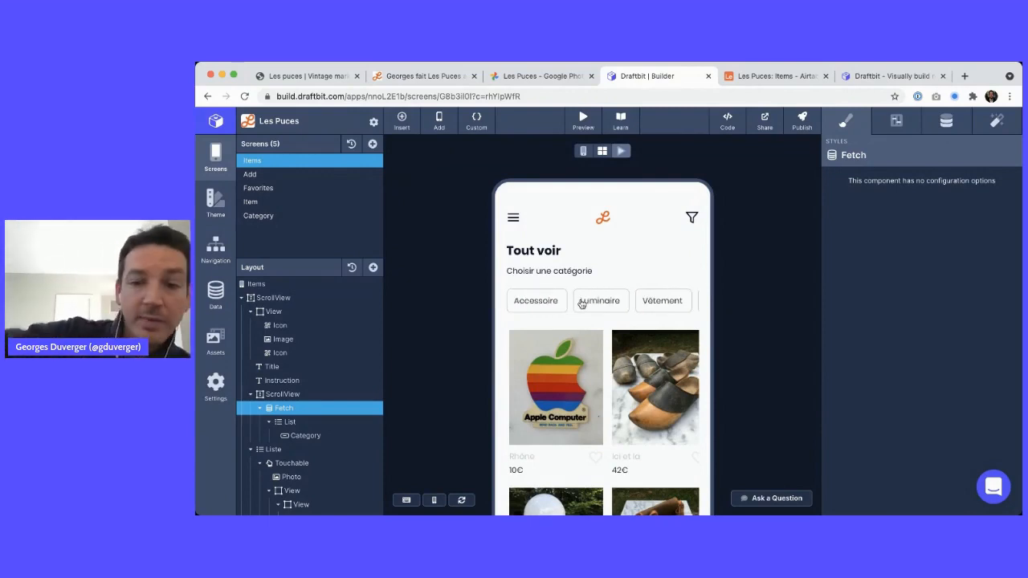
left_click(281, 394)
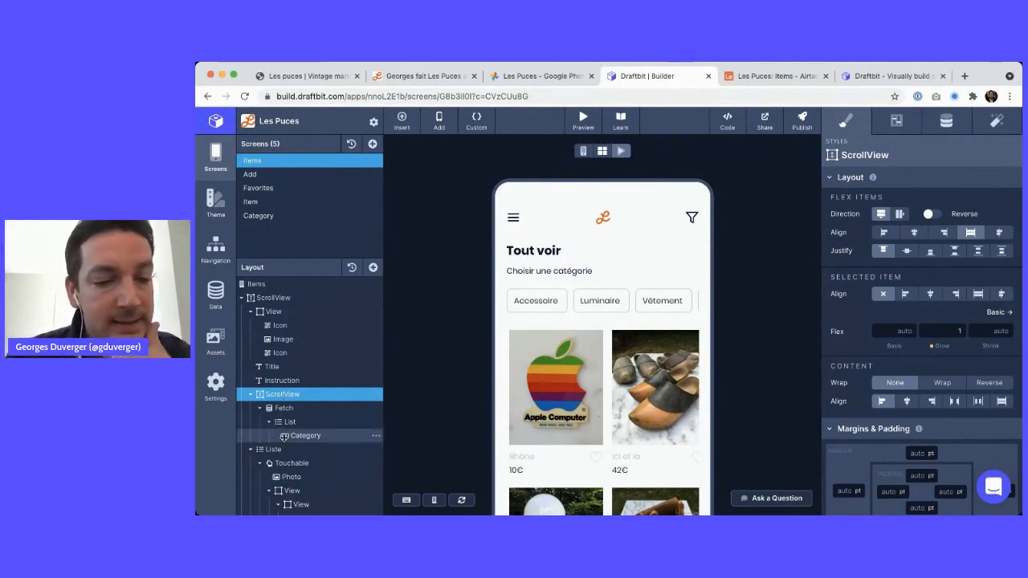
Inspect the ScrollView's Data and Configs, then the Fetch's Les Puces service and Categories endpoint
left_click(945, 121)
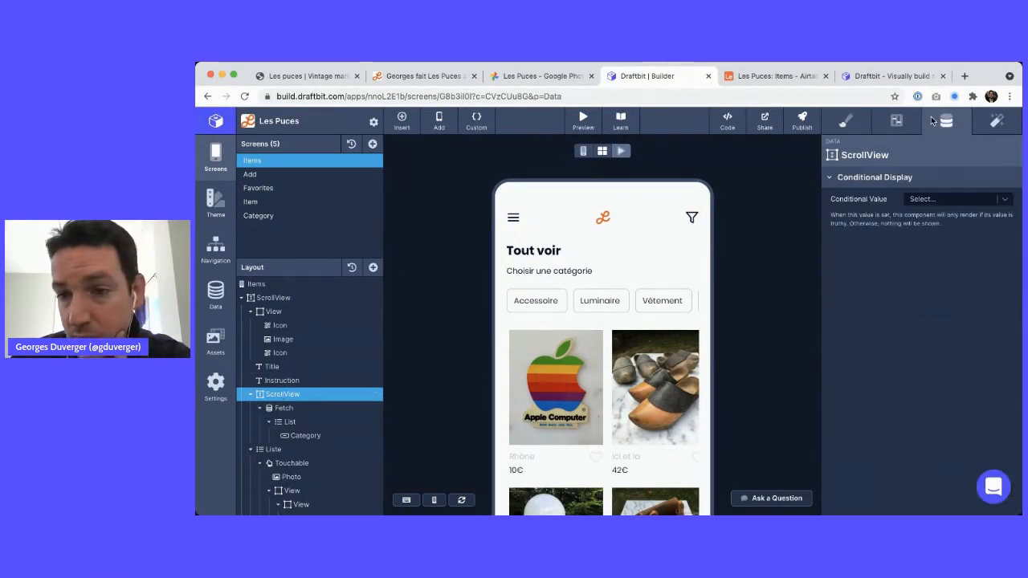
left_click(896, 120)
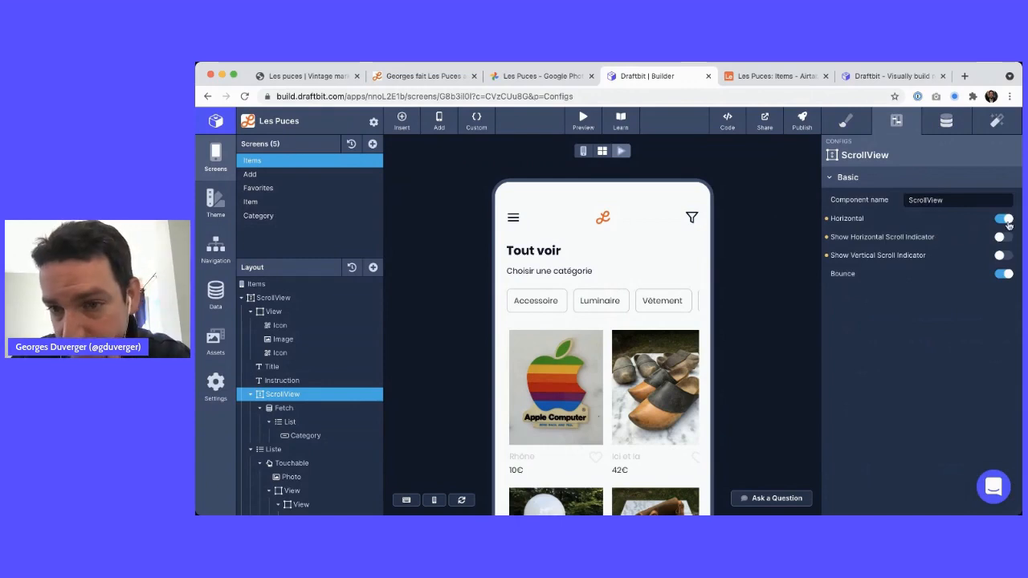
left_click(280, 298)
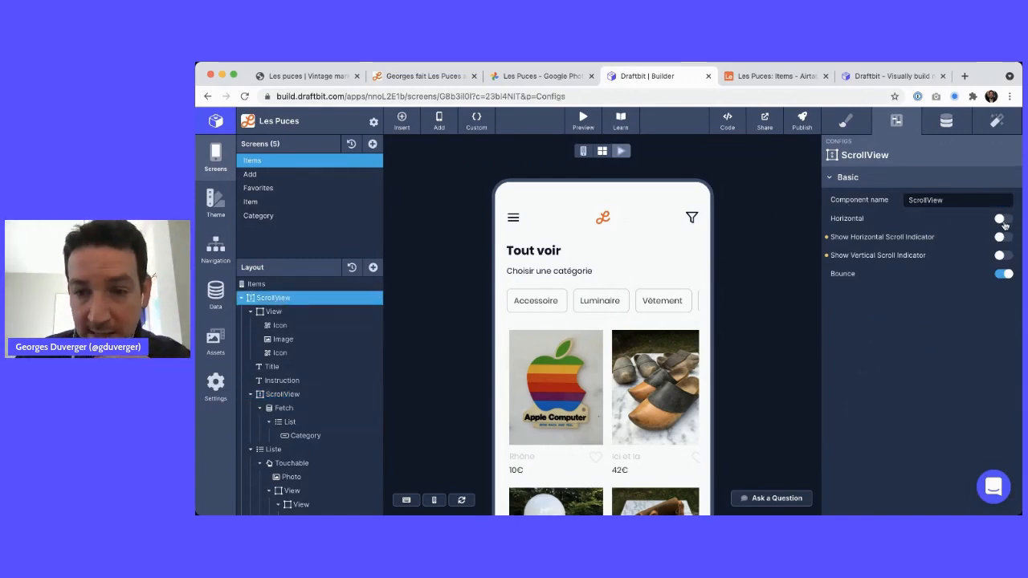
left_click(321, 407)
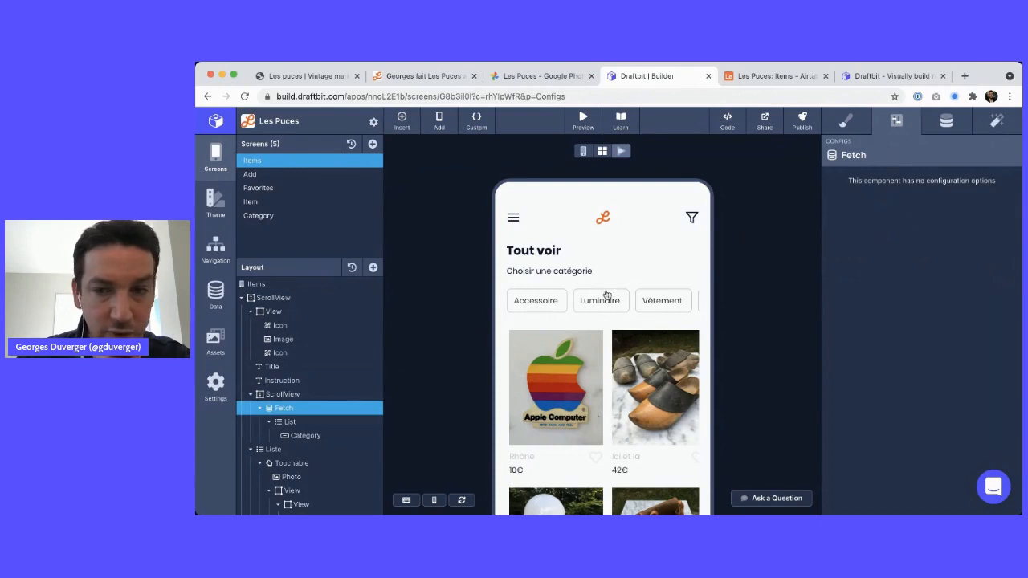
left_click(957, 128)
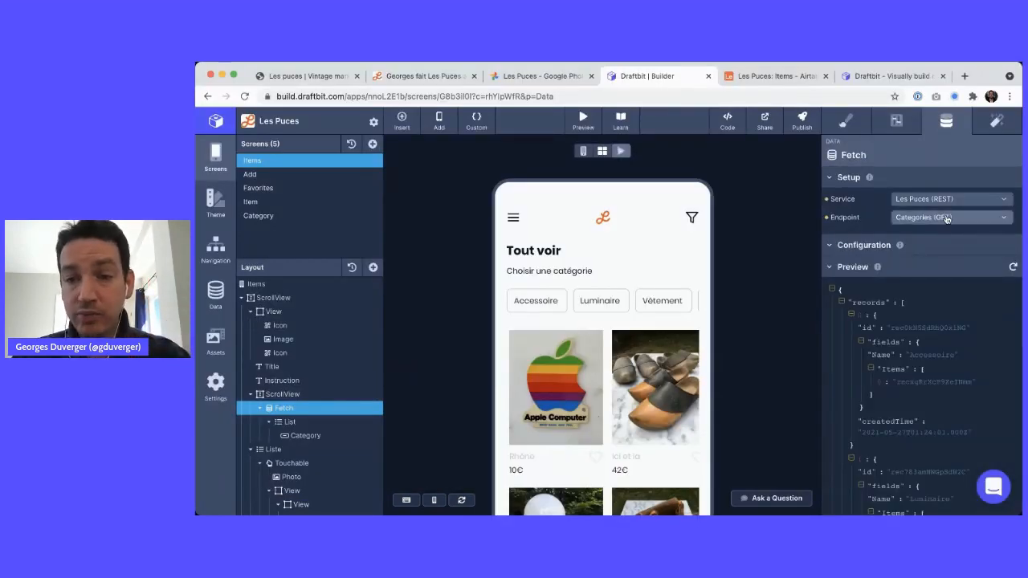
Cross-check Airtable's Categories and Items tables, then list the Les Puces REST service's seven endpoints
left_click(215, 293)
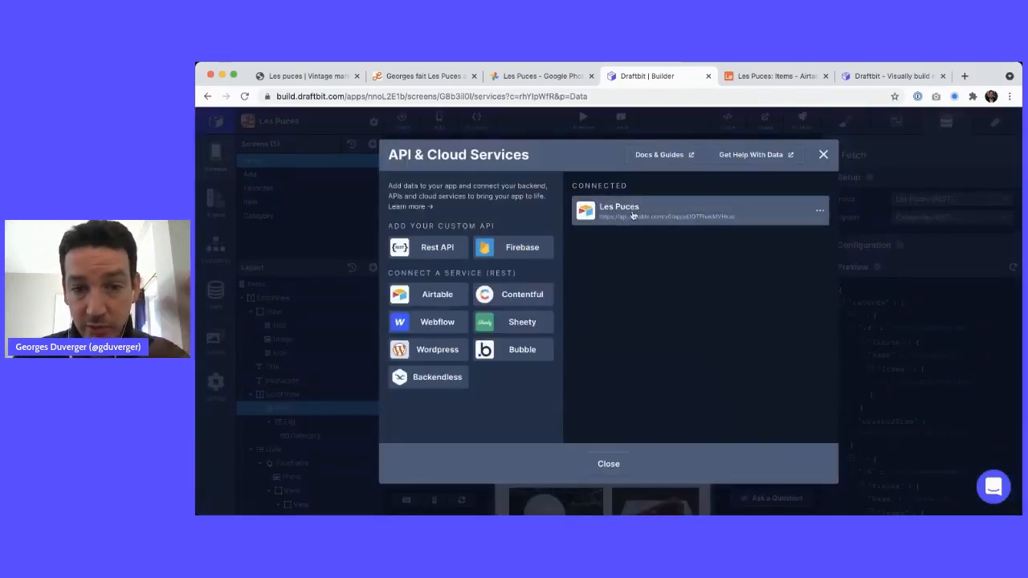
left_click(763, 75)
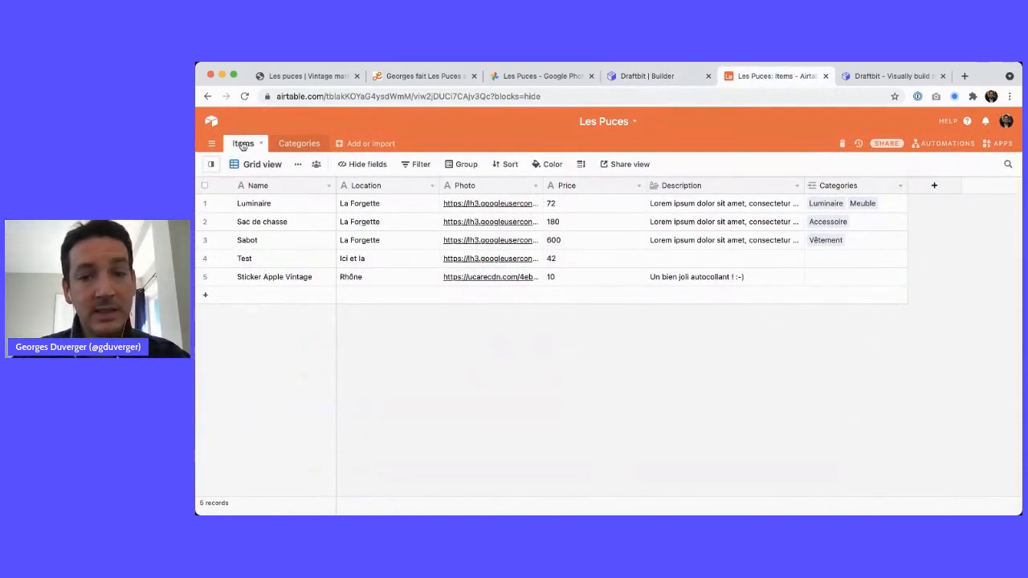
left_click(300, 144)
left_click(242, 145)
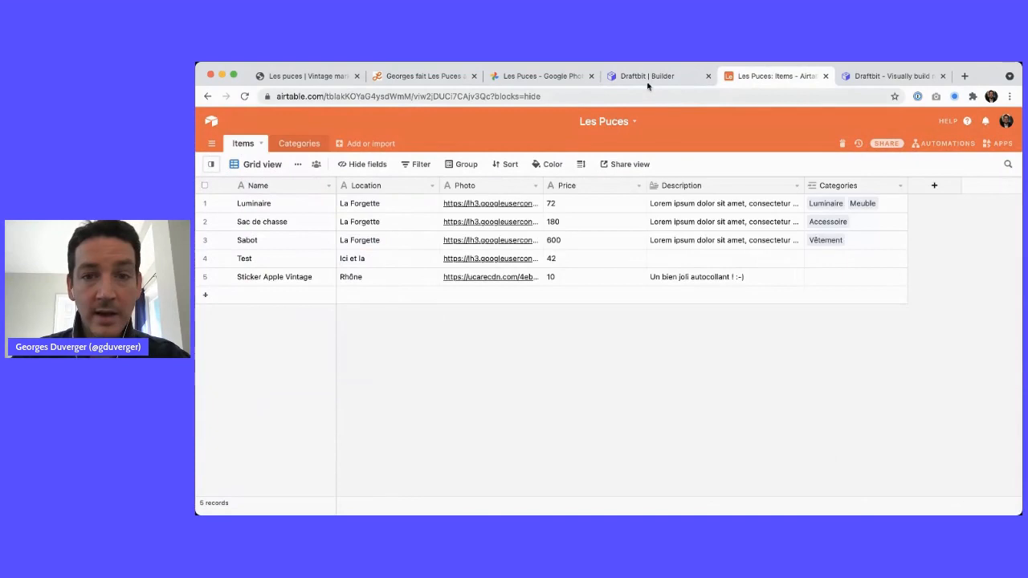
left_click(648, 76)
left_click(641, 206)
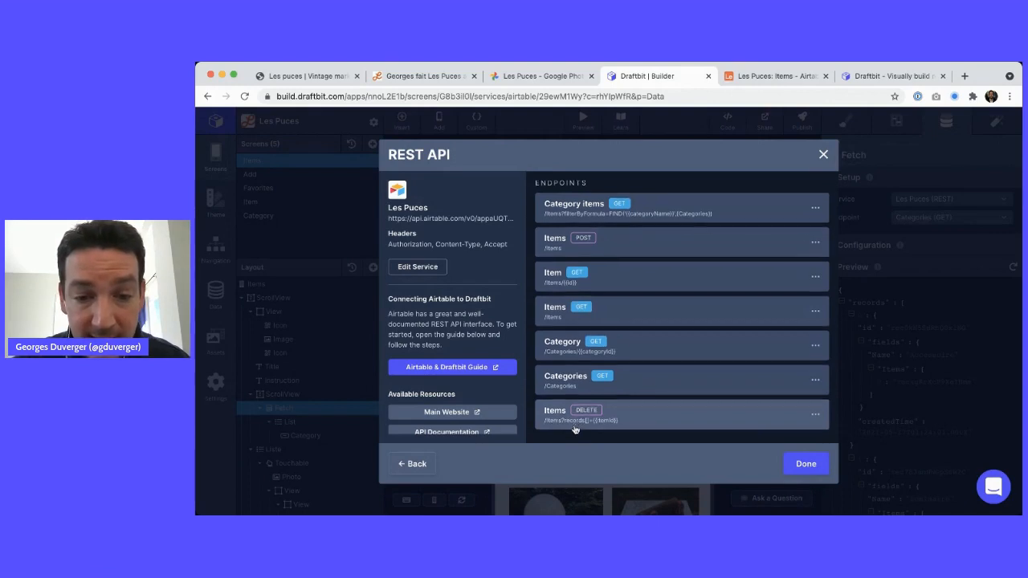
Open the Category items GET endpoint of the Les Puces REST API in Update Endpoint
scroll(575, 425, "down", 1)
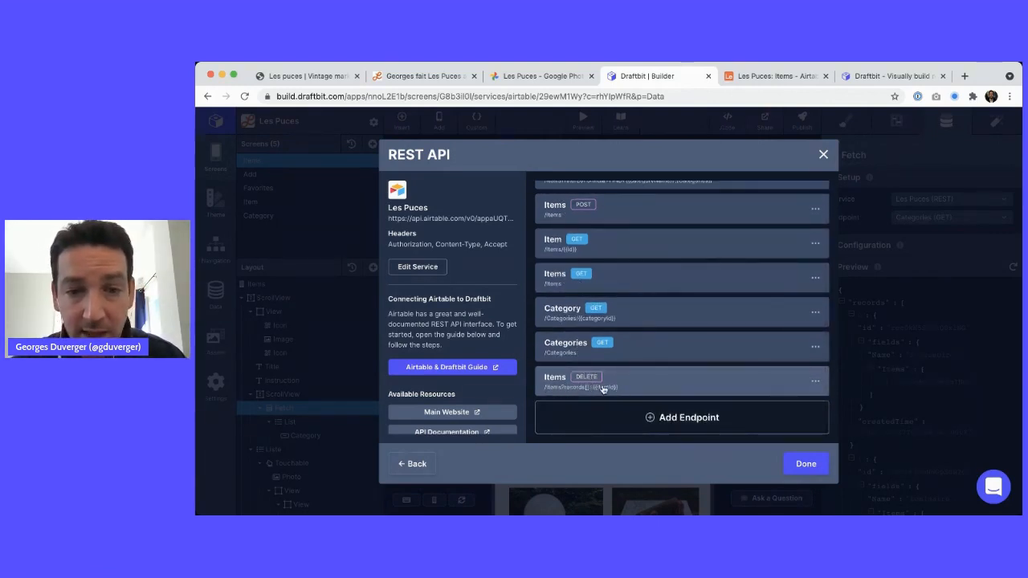
scroll(588, 391, "up", 1)
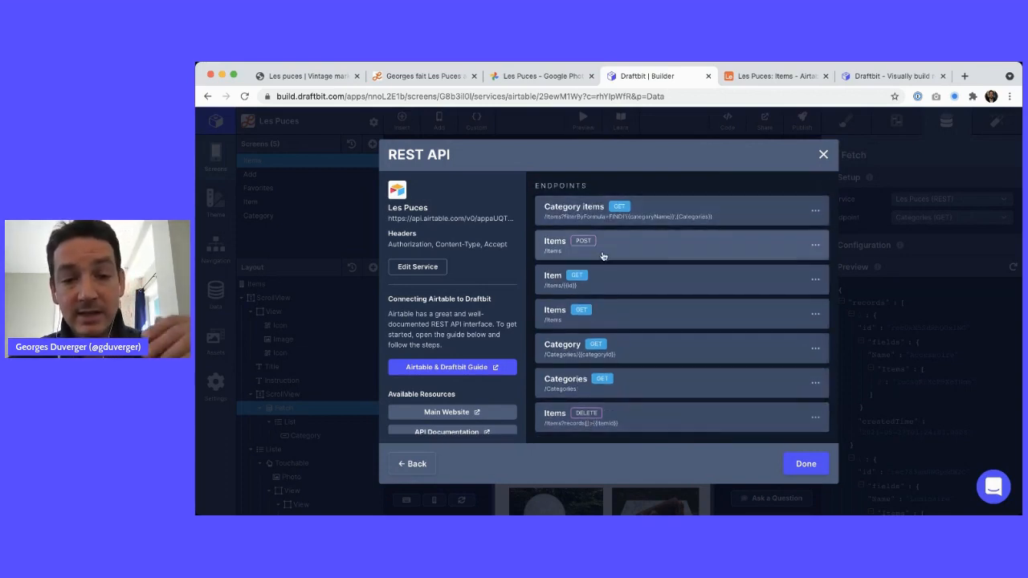
scroll(586, 313, "down", 1)
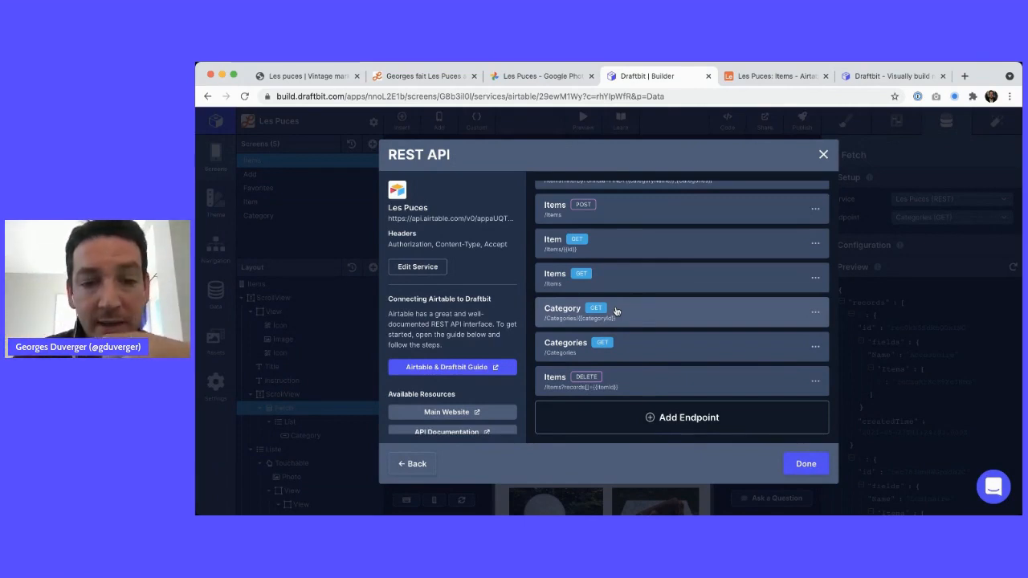
scroll(616, 311, "up", 2)
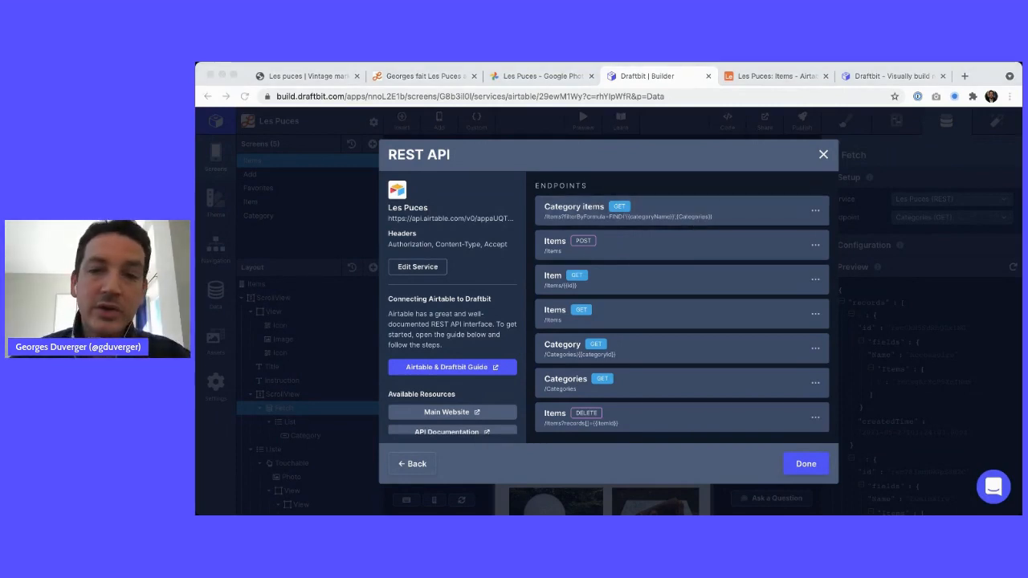
left_click(695, 185)
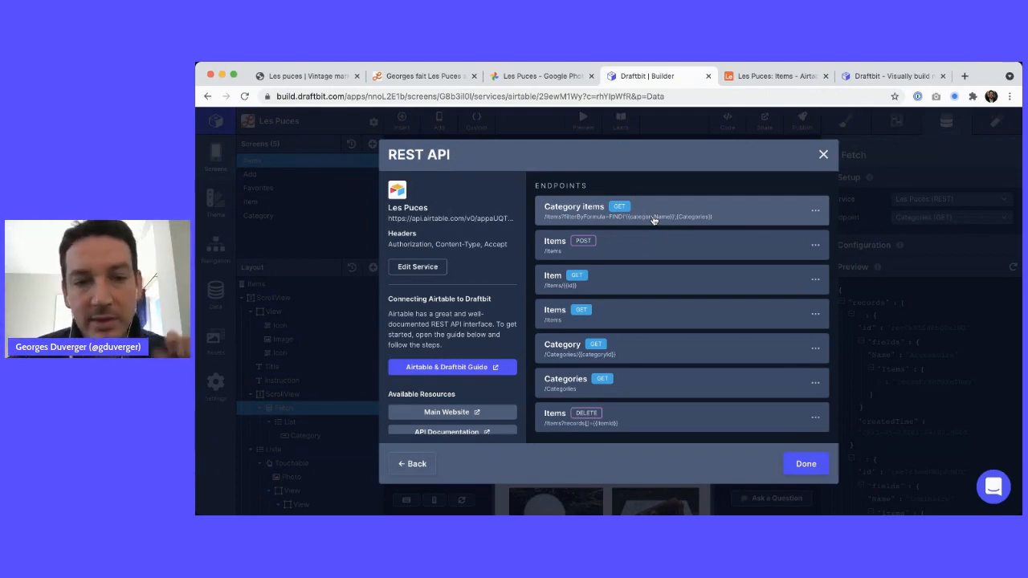
scroll(653, 220, "down", 1)
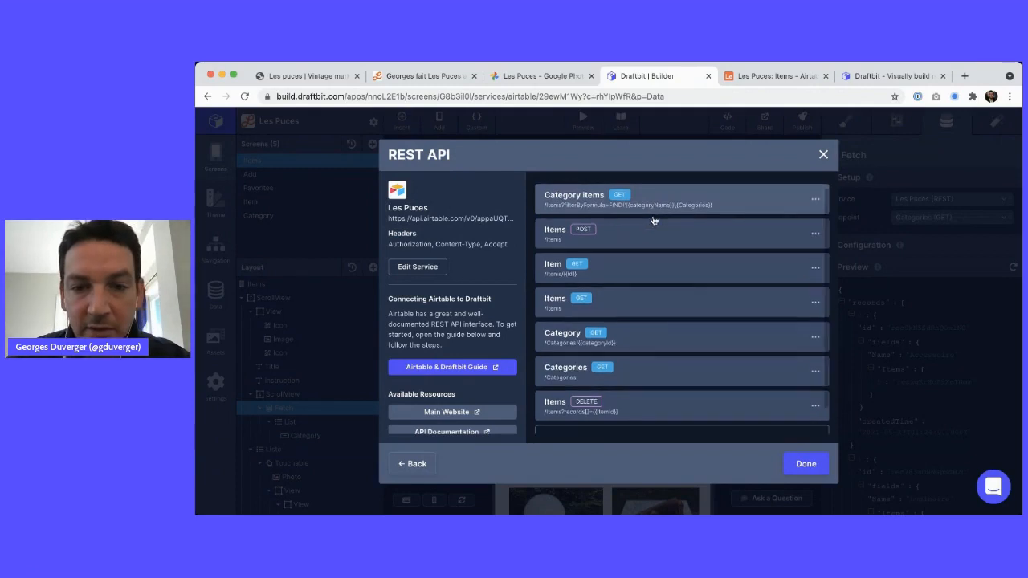
scroll(653, 219, "up", 1)
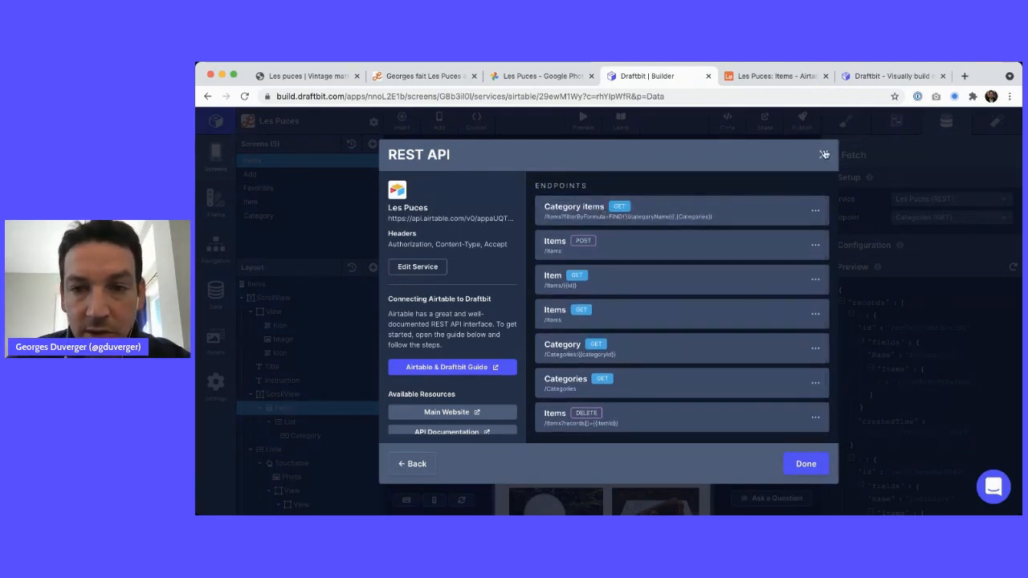
left_click(663, 210)
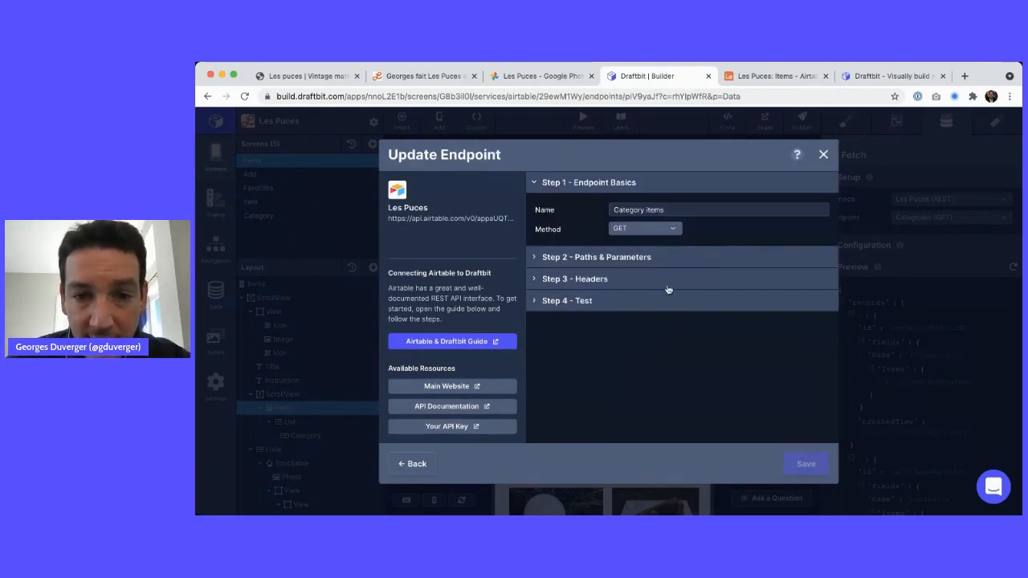
Expand the endpoint's path and parameters, request headers, and test steps
left_click(635, 257)
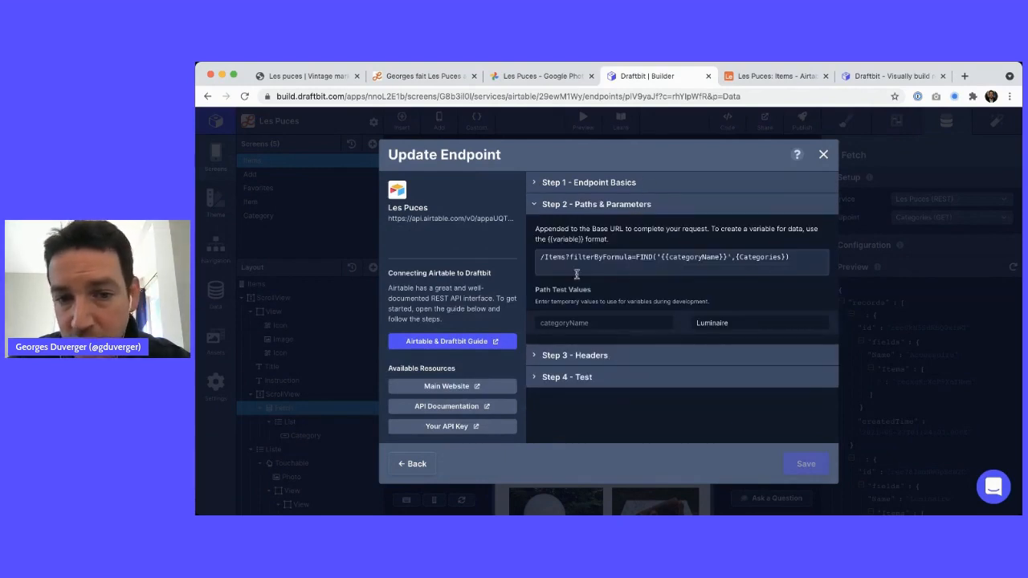
left_click(615, 356)
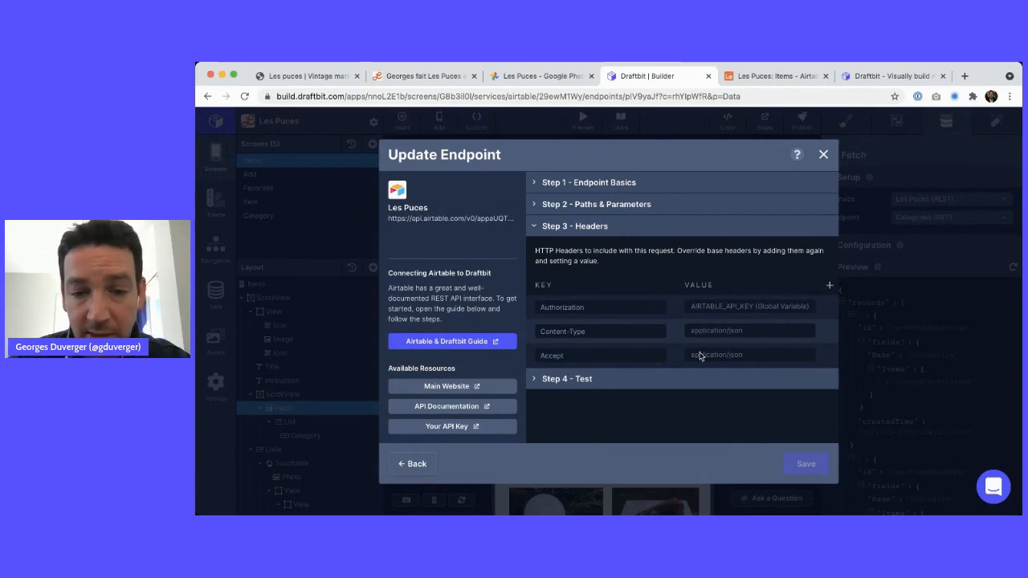
left_click(654, 386)
Test the Category items endpoint, check its JSON item records, save it and close the dialog
left_click(801, 277)
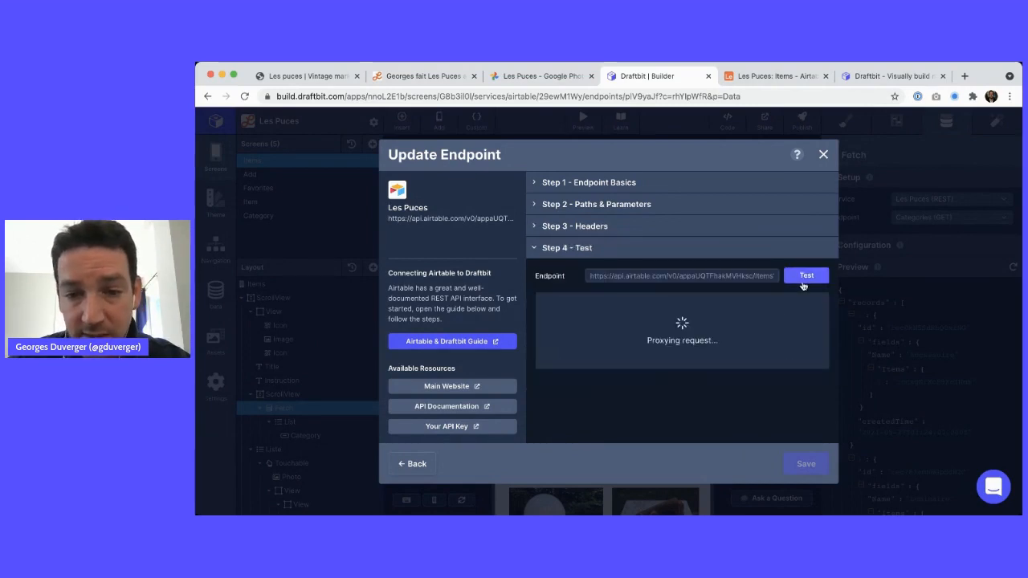
scroll(764, 350, "down", 6)
scroll(764, 349, "up", 3)
left_click(805, 463)
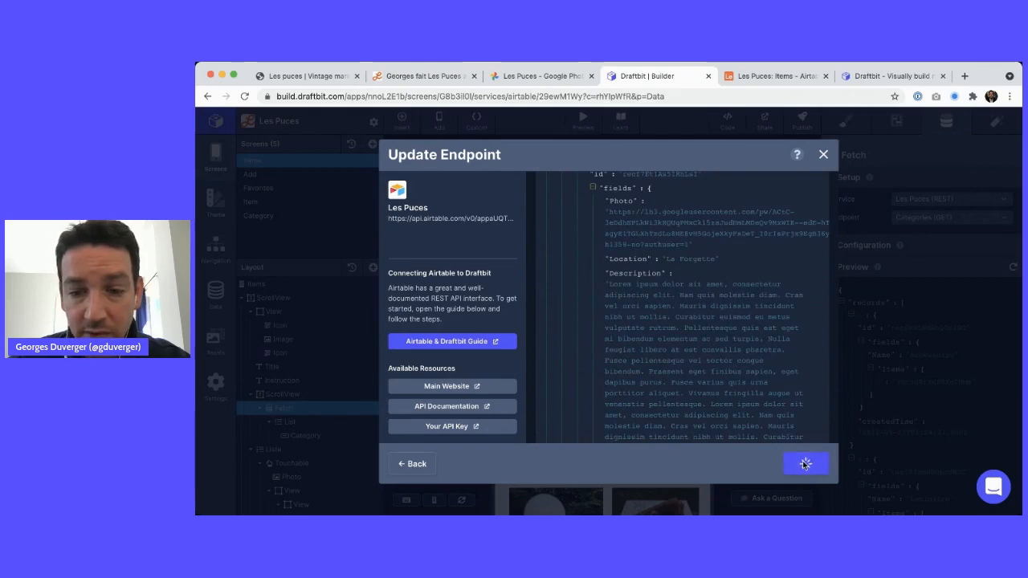
left_click(823, 155)
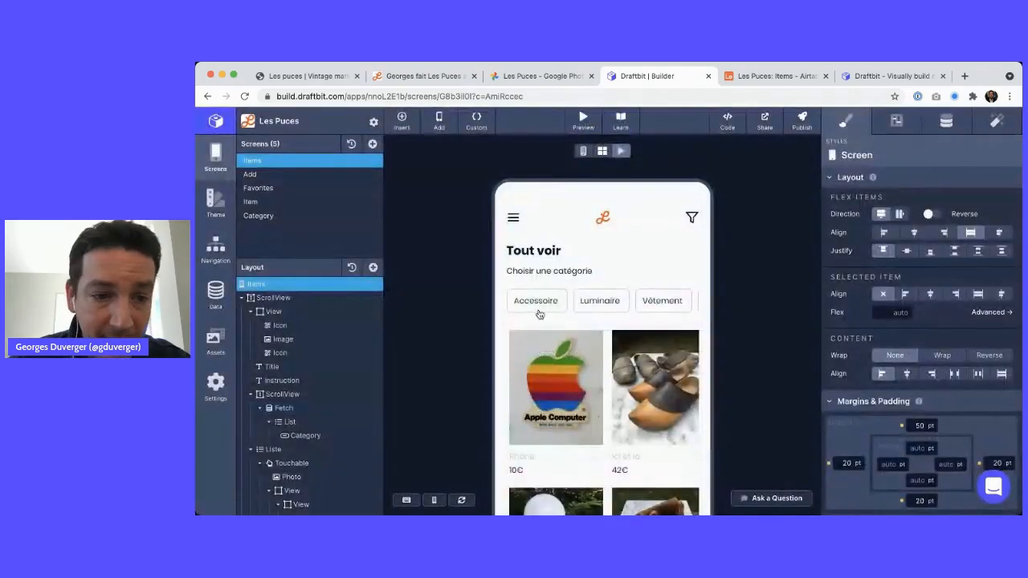
Inspect the Fetch, List and Category chip data binding showing {{fieldsName}}
scroll(317, 401, "down", 3)
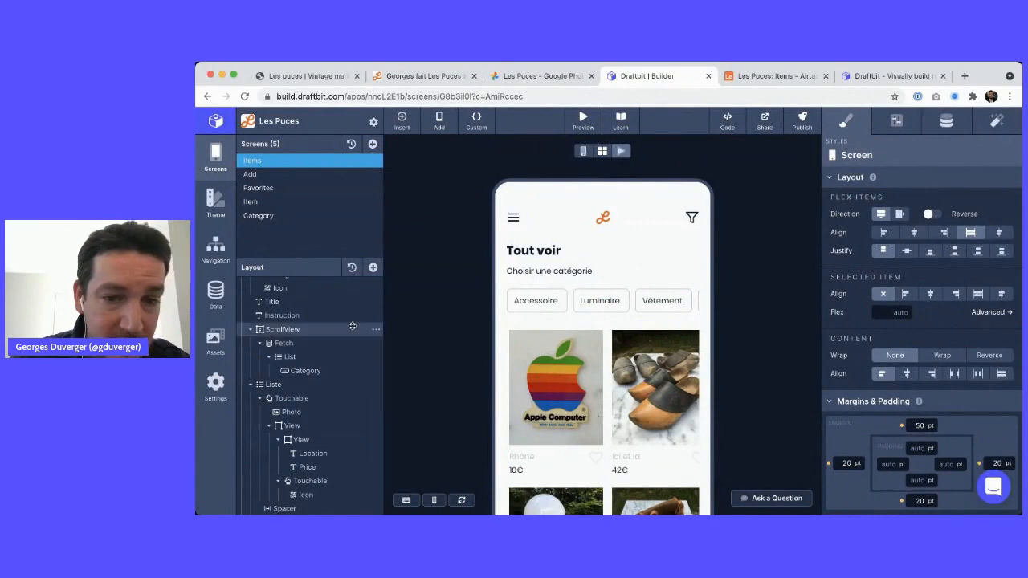
left_click(296, 345)
left_click(945, 122)
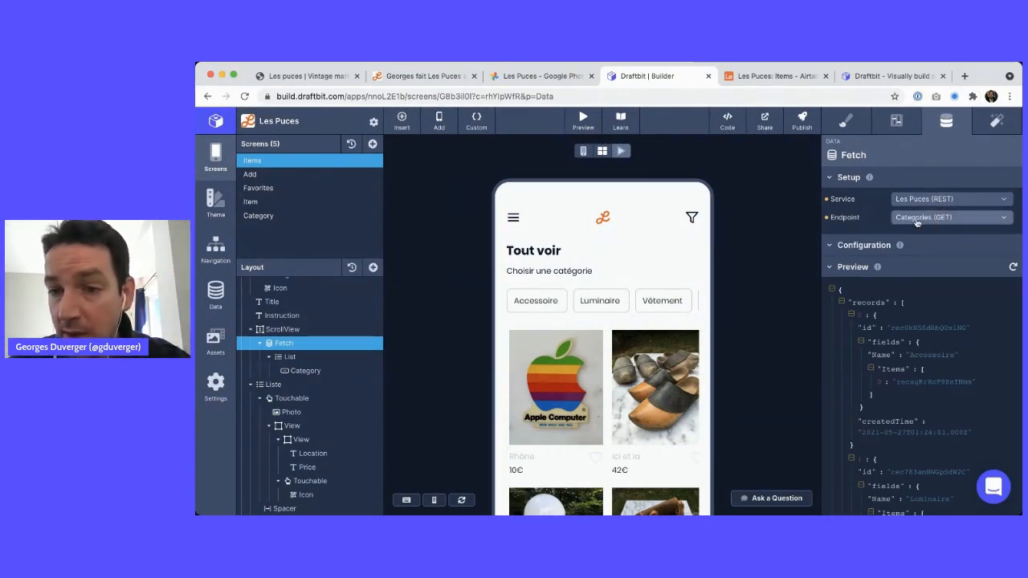
scroll(931, 221, "down", 3)
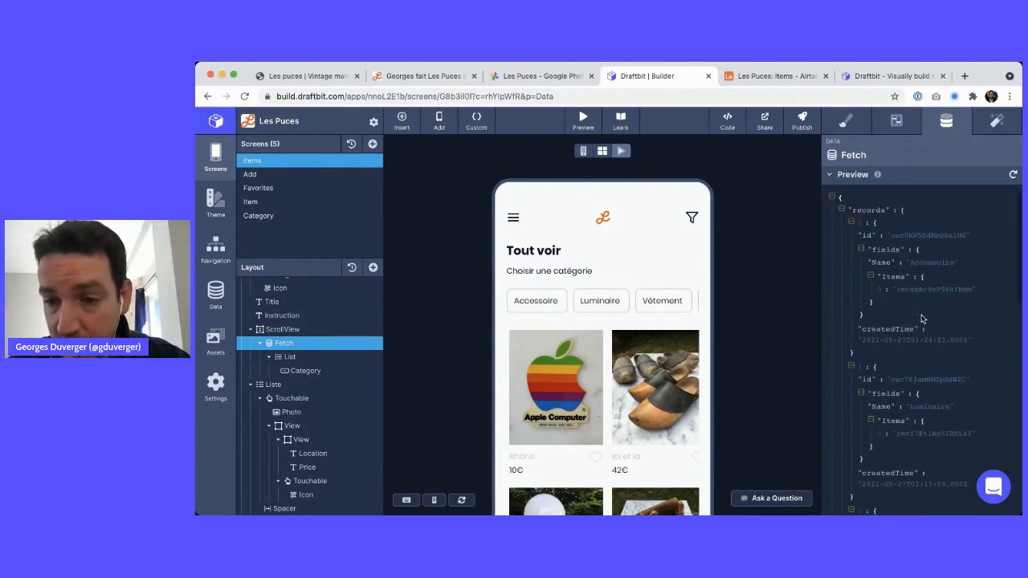
left_click(289, 357)
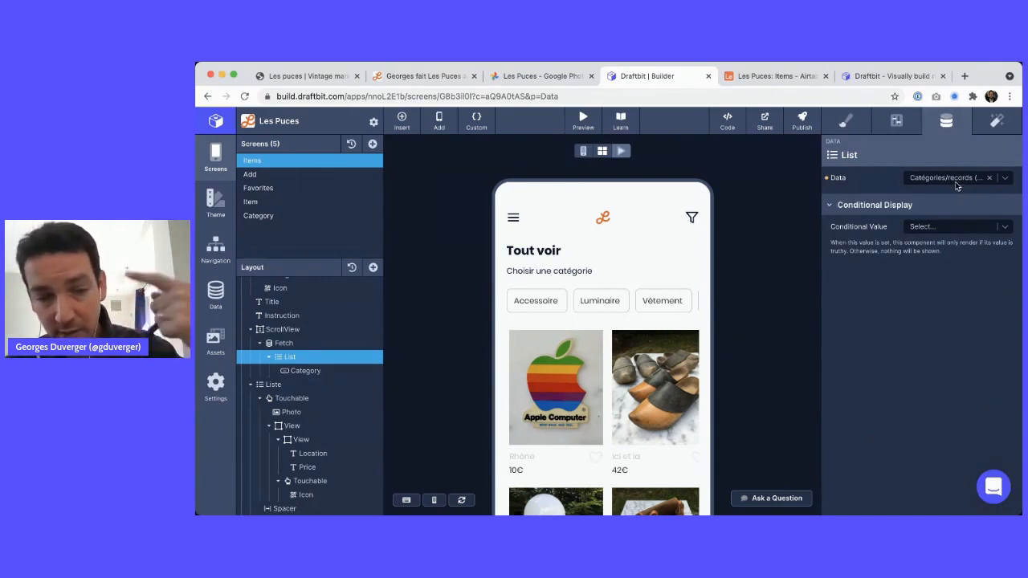
left_click(317, 371)
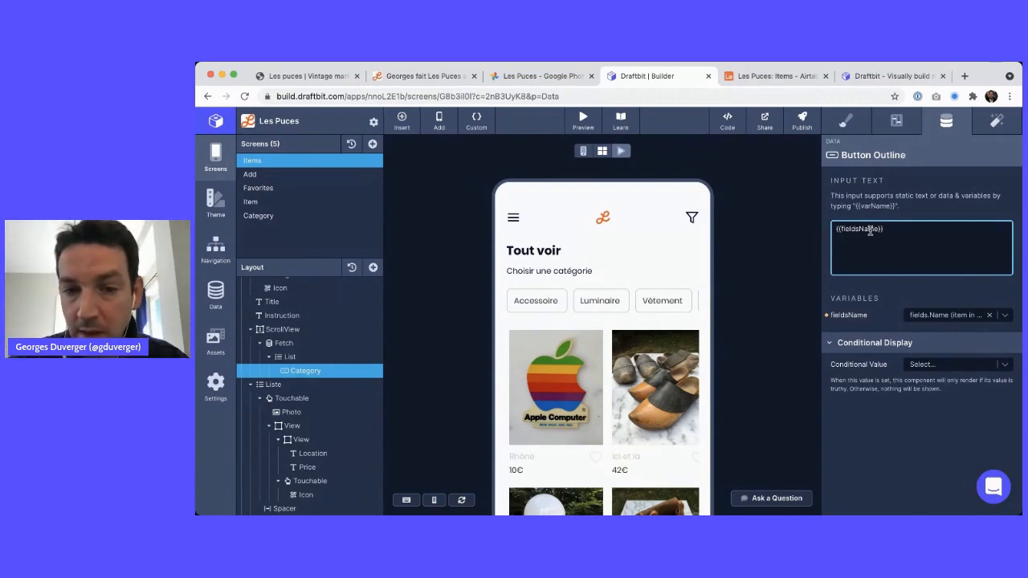
Switch over to the Les Puces Items table in Airtable
key("super+Tab")
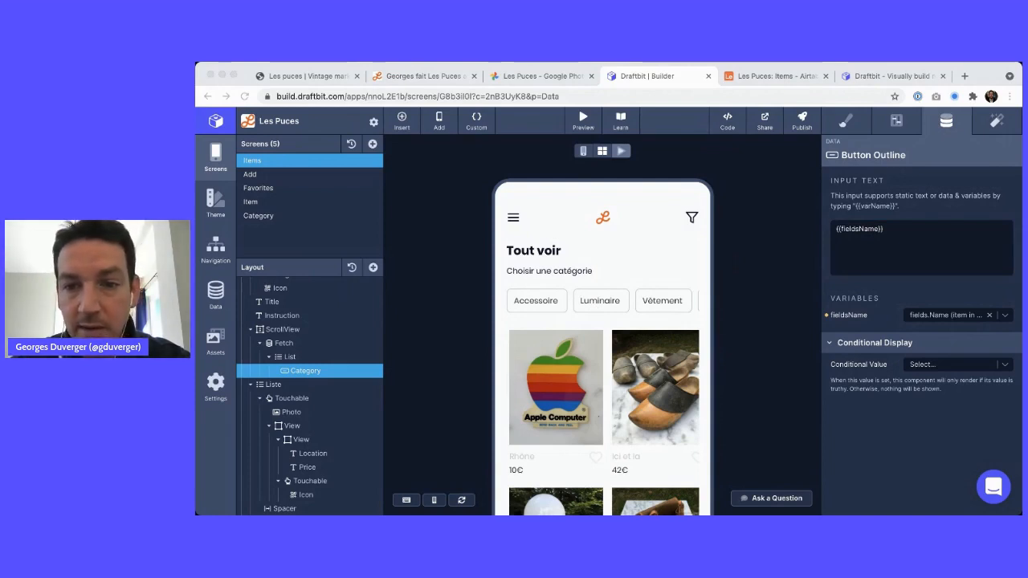
key("super+Tab")
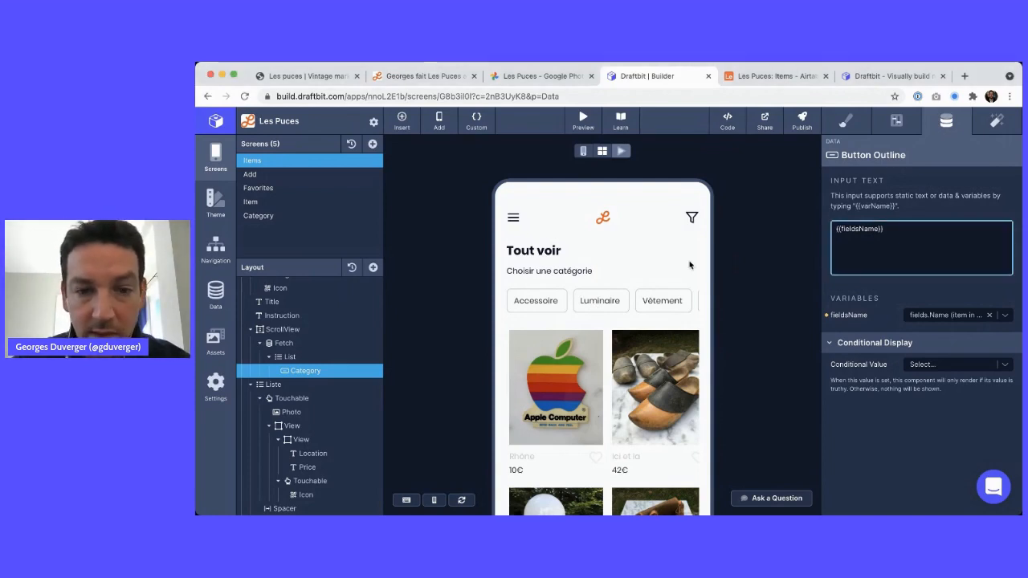
scroll(638, 303, "right", 5)
scroll(638, 304, "left", 5)
left_click(751, 76)
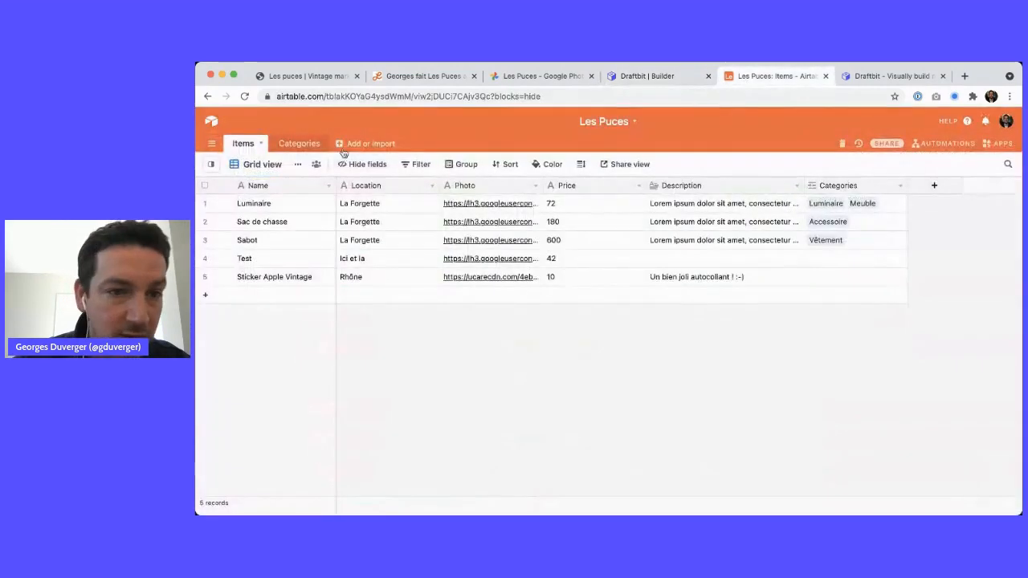
Check the Airtable Categories table and the Items table, then return to the Draftbit builder
left_click(297, 144)
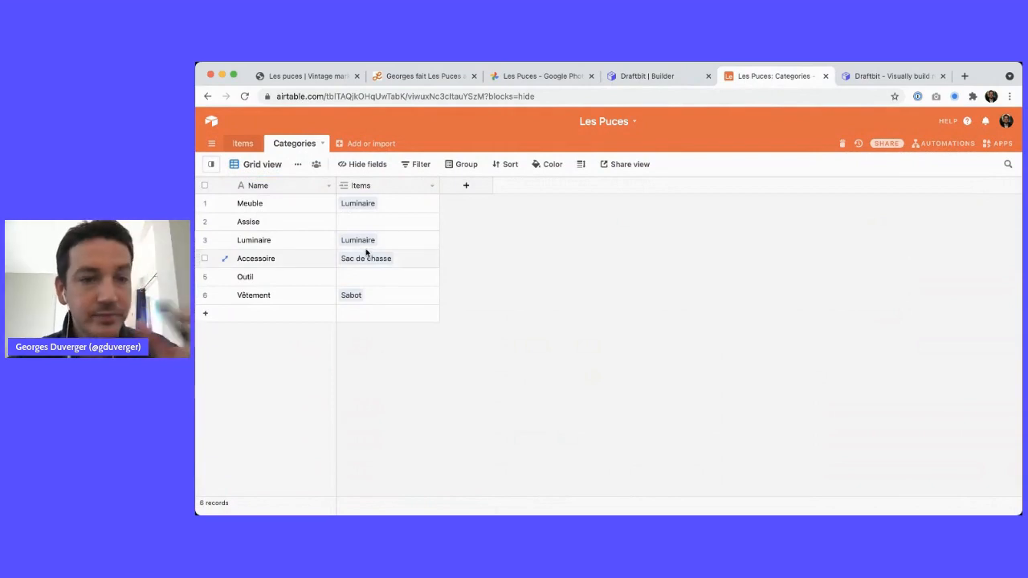
left_click(245, 145)
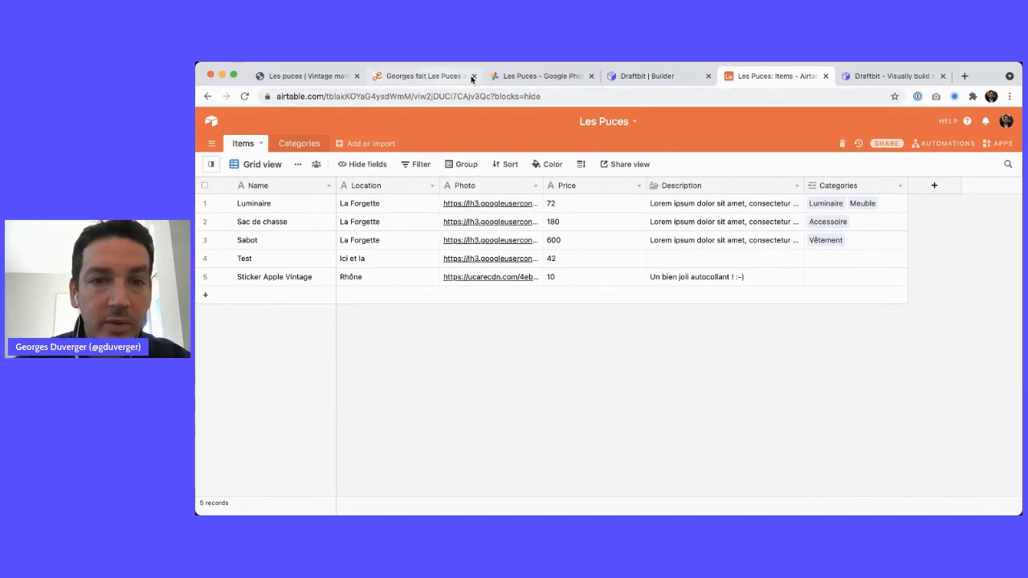
left_click(663, 74)
scroll(685, 294, "down", 1)
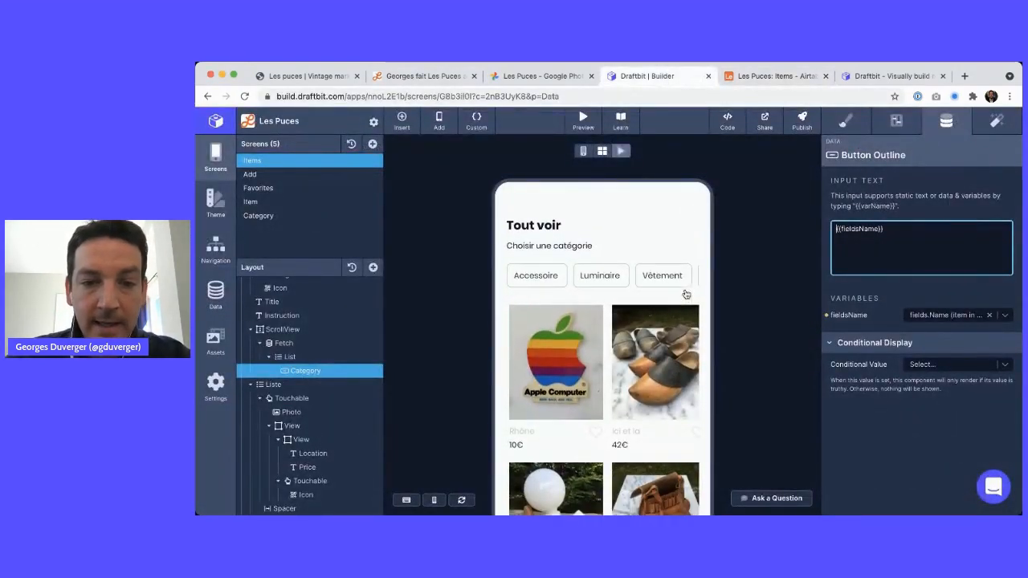
Open the Category screen and view its Category endpoint data settings
left_click(594, 290)
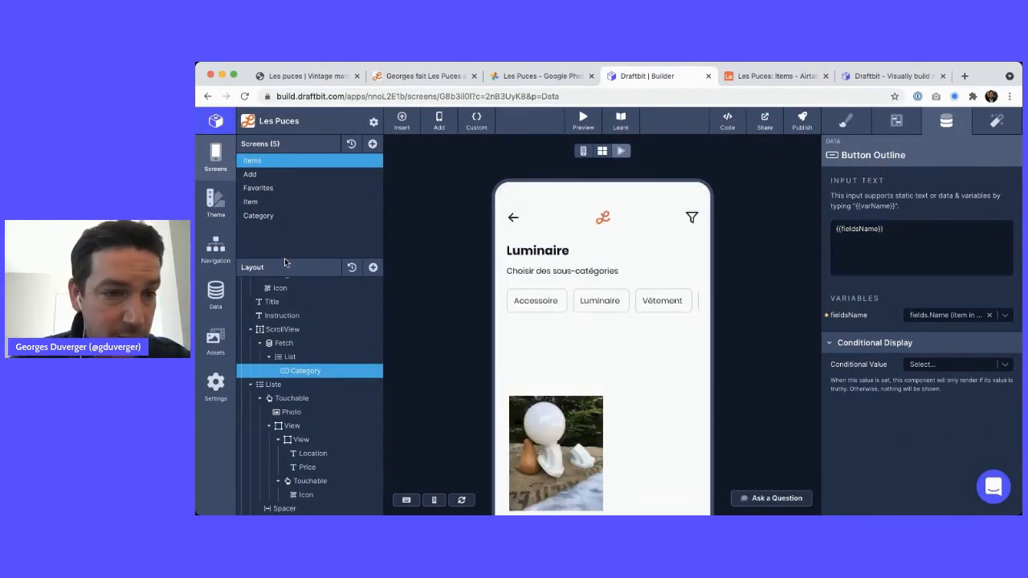
left_click(257, 216)
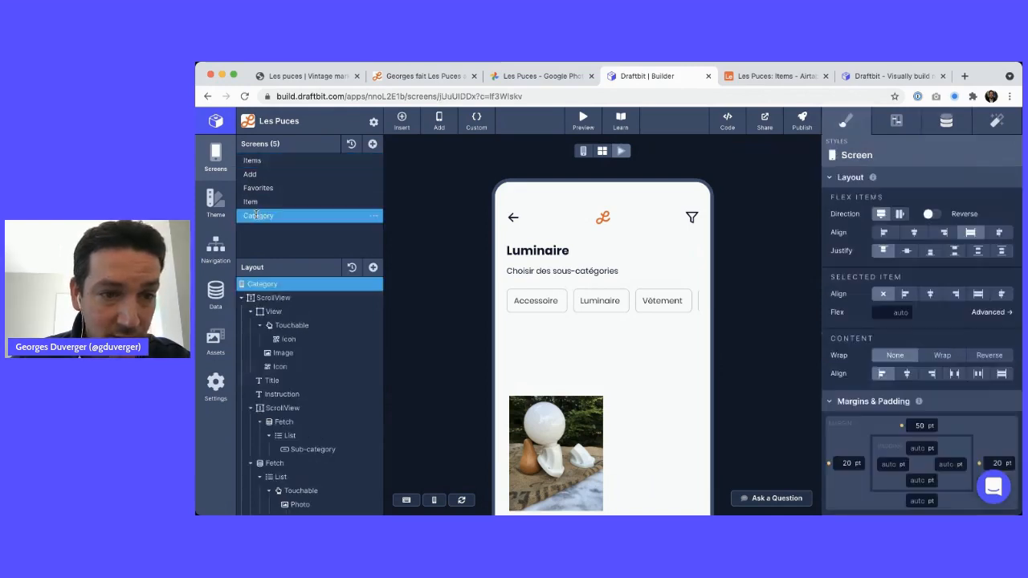
scroll(590, 254, "down", 2)
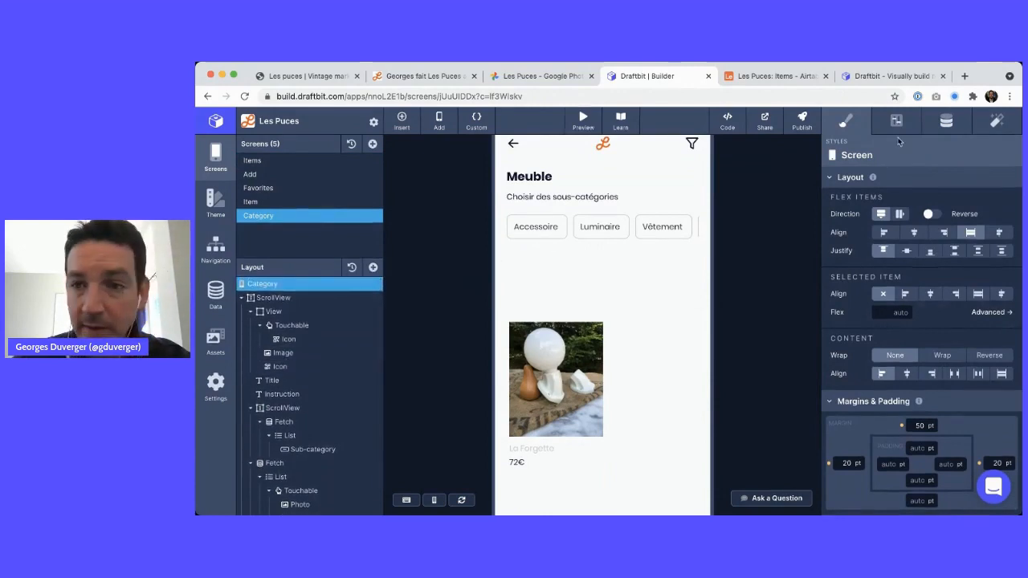
left_click(945, 122)
left_click(913, 271)
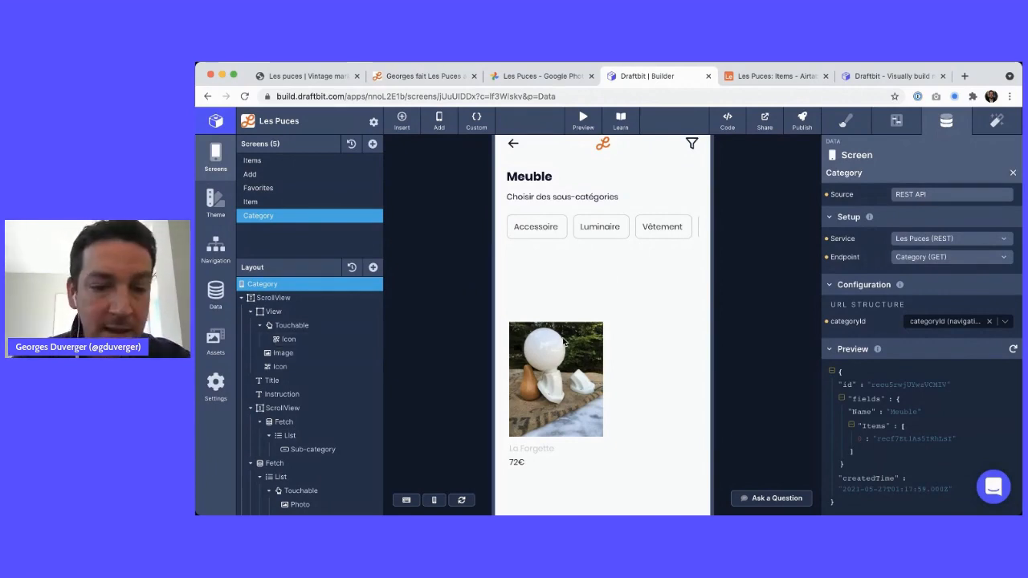
Inspect the item Fetch calling Category items with the categoryName parameter
scroll(274, 417, "down", 2)
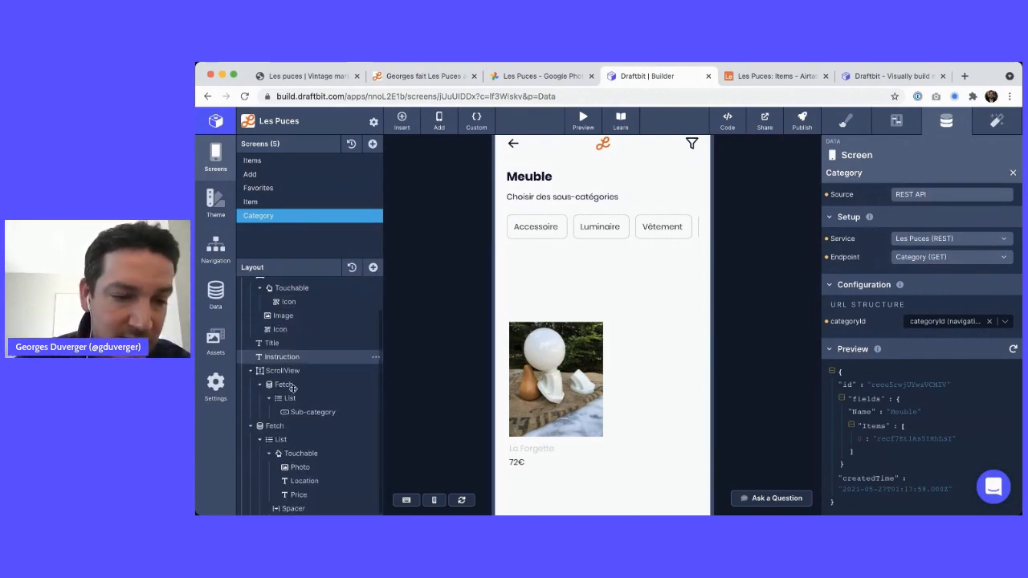
left_click(274, 425)
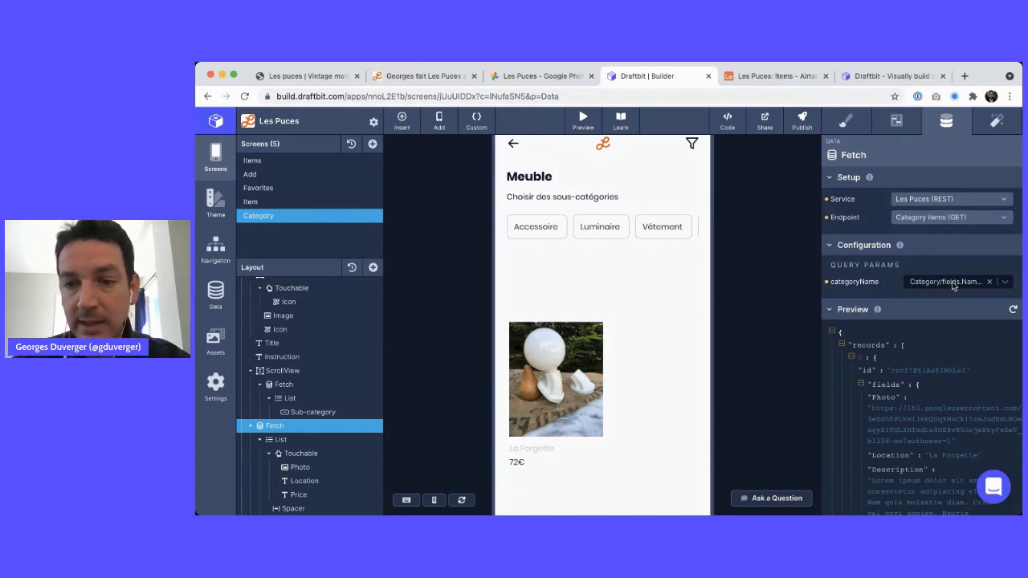
scroll(434, 329, "down", 3)
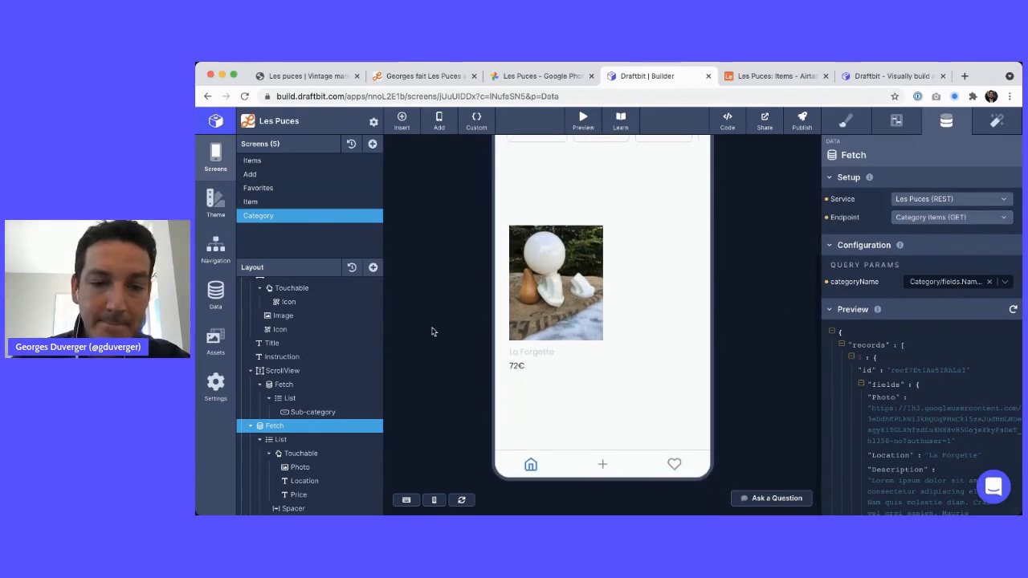
scroll(431, 331, "up", 5)
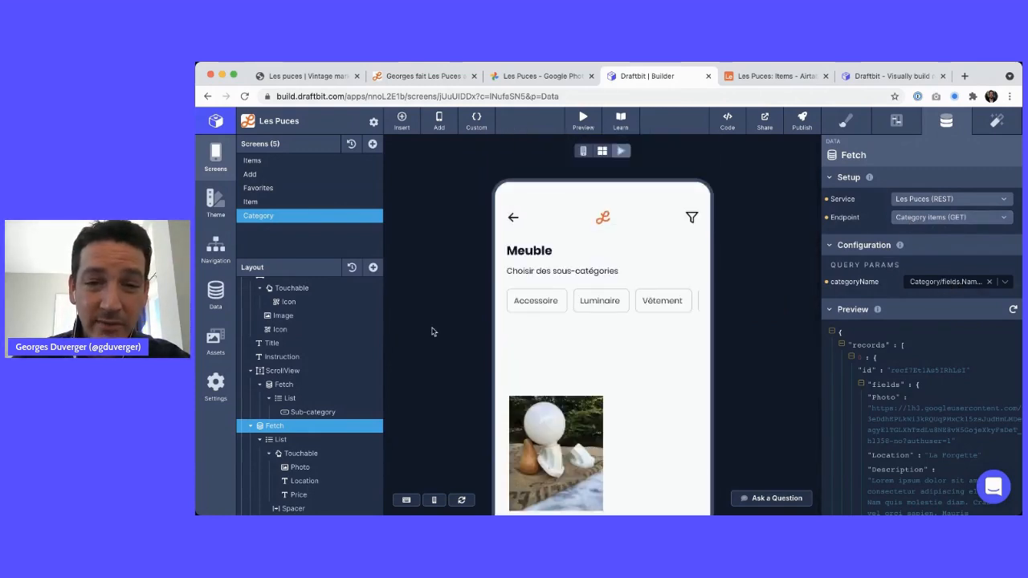
key("super+Tab")
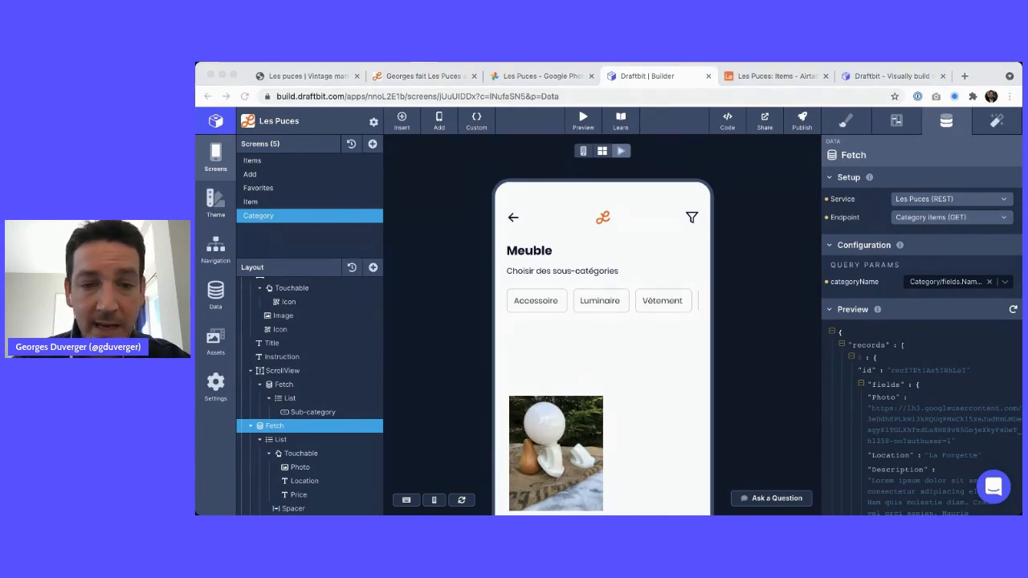
key("super+Tab")
scroll(600, 249, "down", 2)
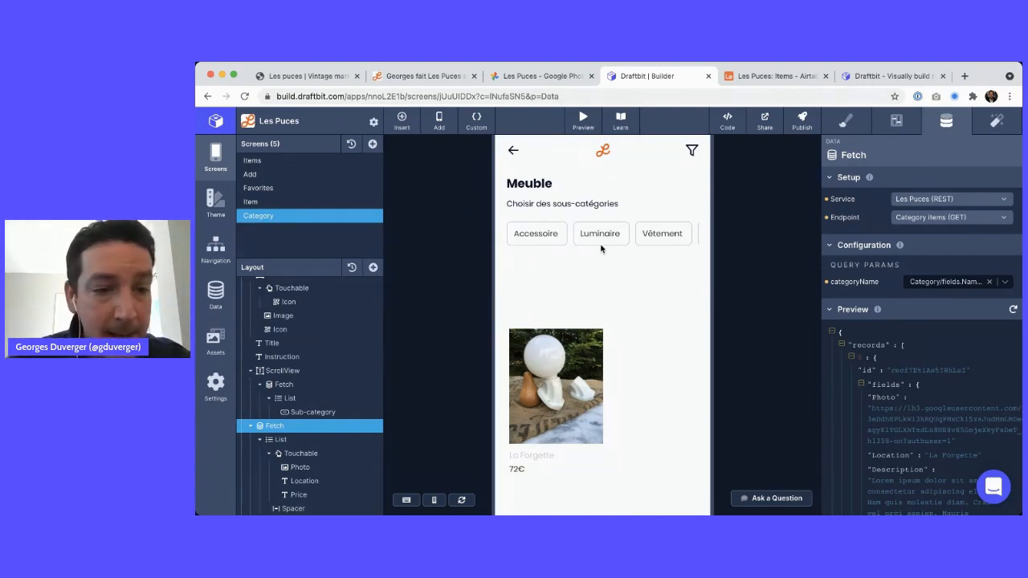
scroll(325, 347, "up", 2)
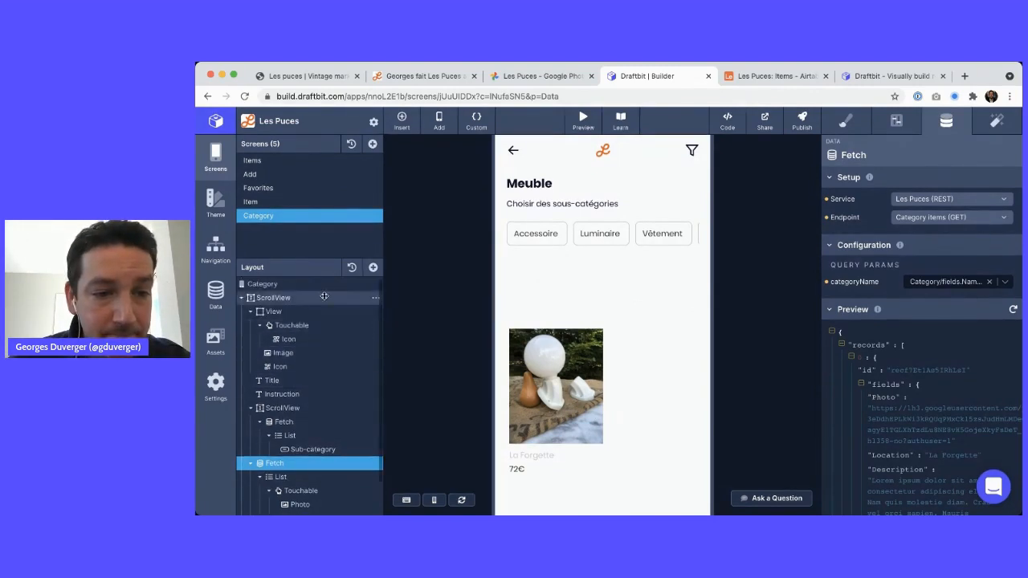
Open the Item screen and select the Actions container holding the header logo and heart icons
left_click(275, 202)
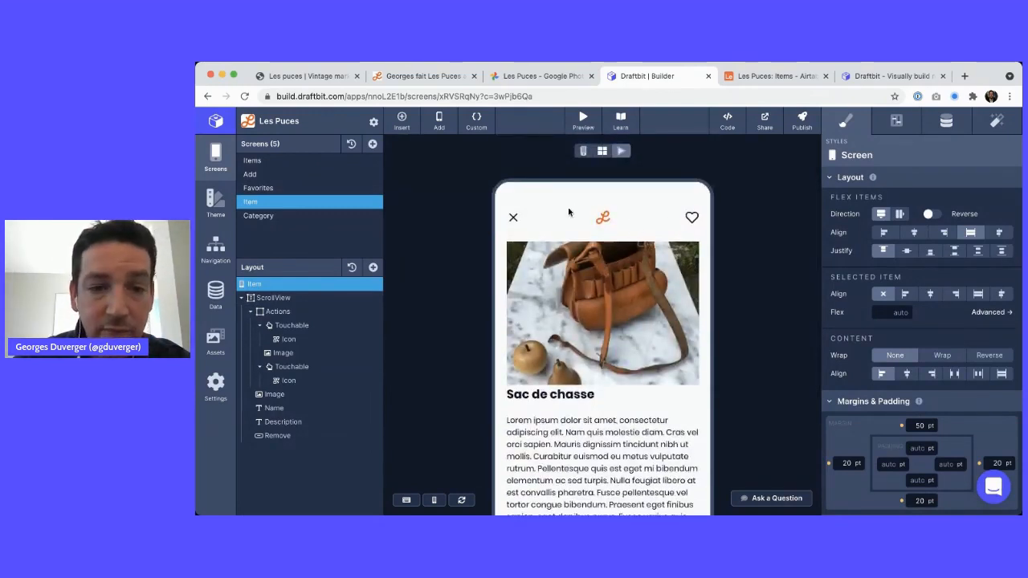
left_click(278, 312)
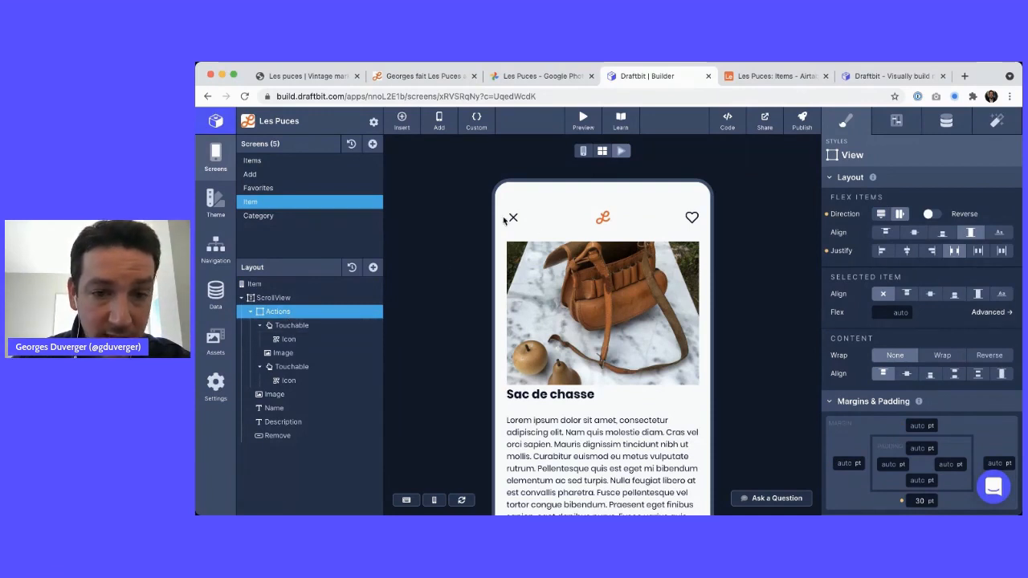
left_click(281, 353)
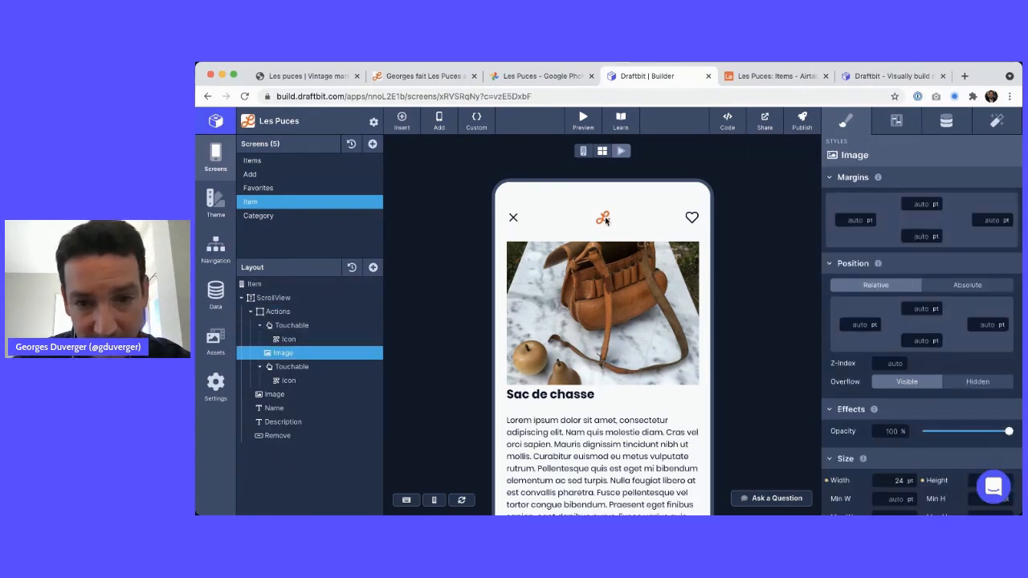
left_click(272, 366)
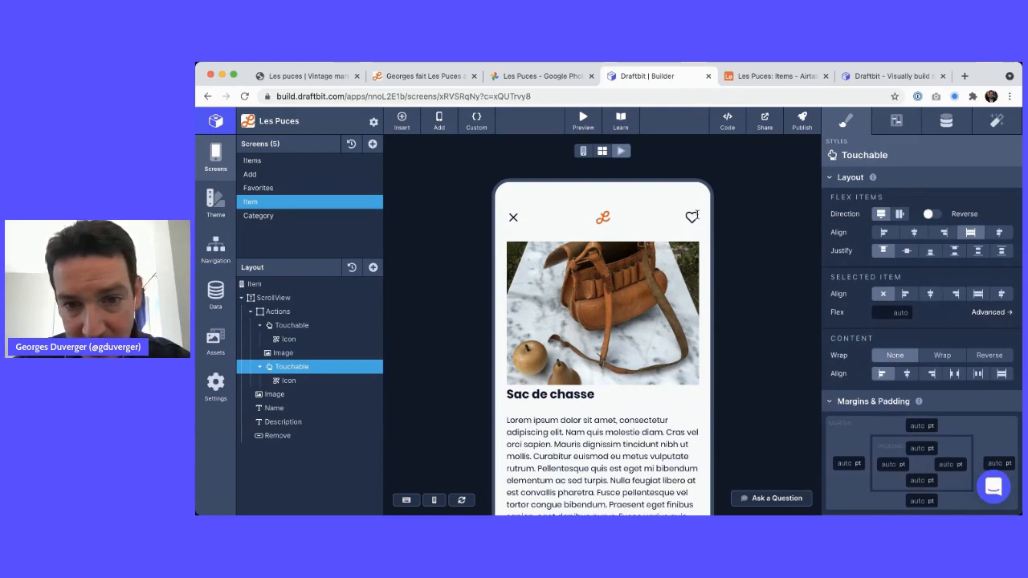
left_click(689, 217)
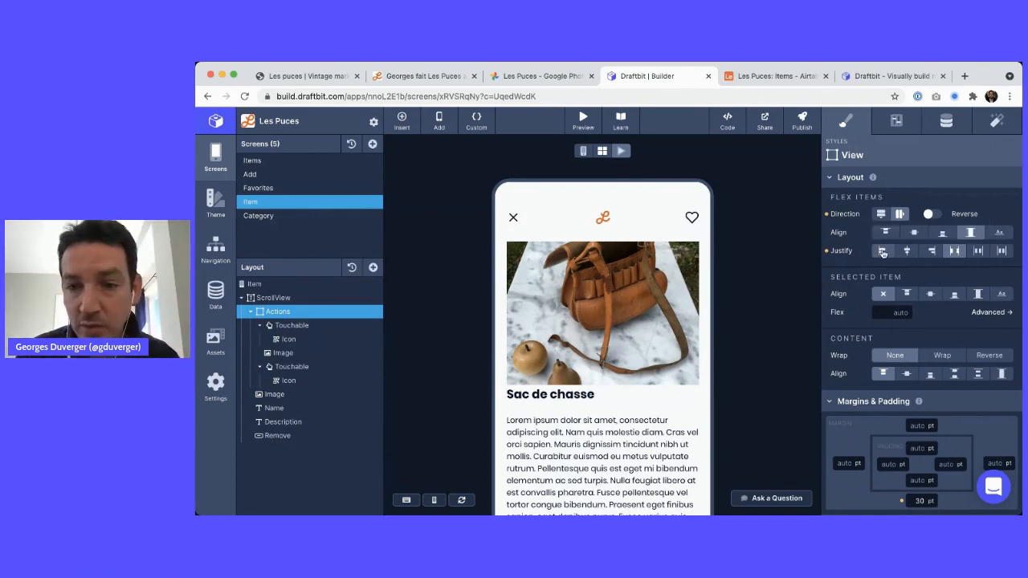
Try each Justify option on the header icons, ending on Space Between
left_click(906, 250)
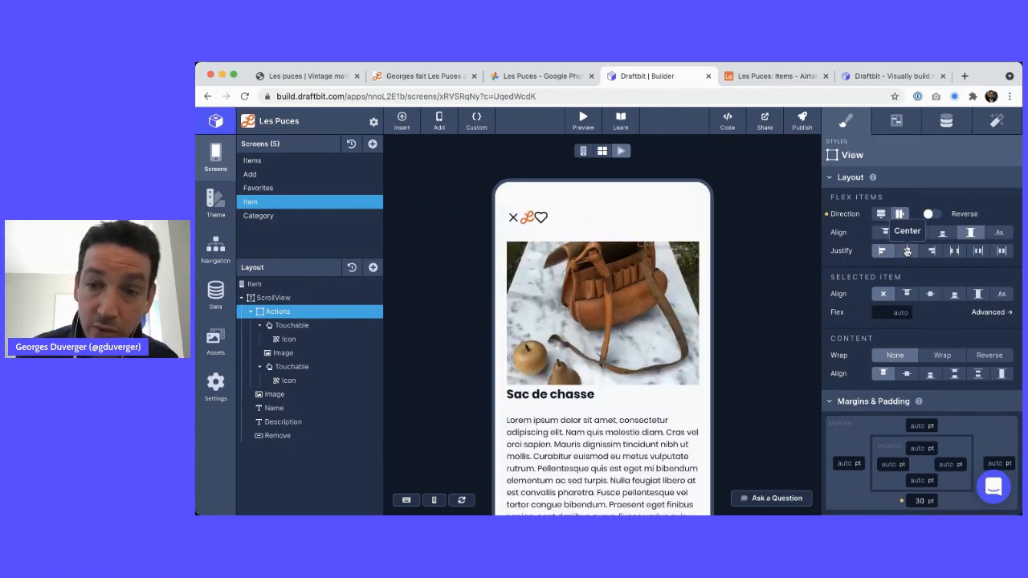
left_click(906, 250)
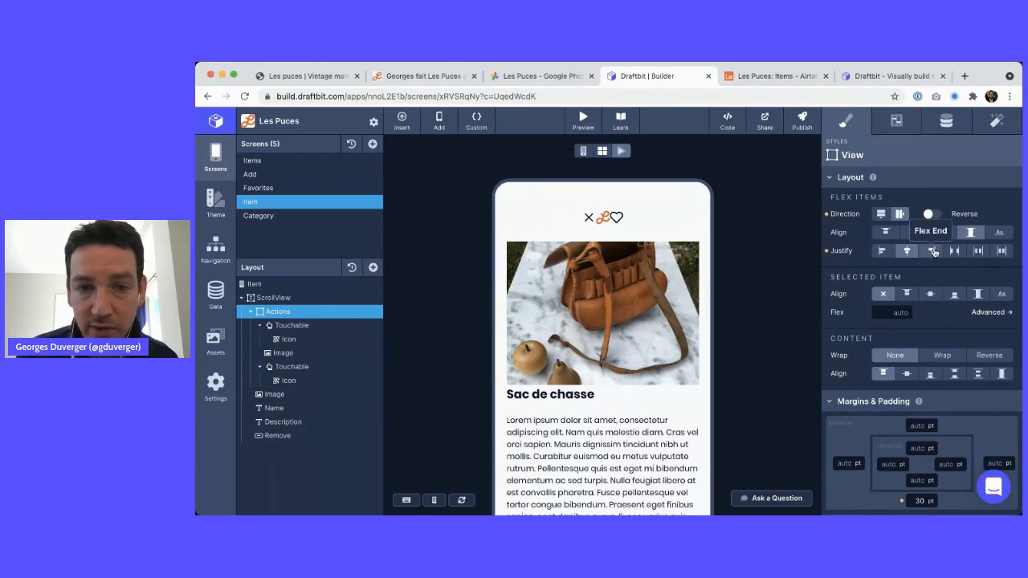
left_click(934, 251)
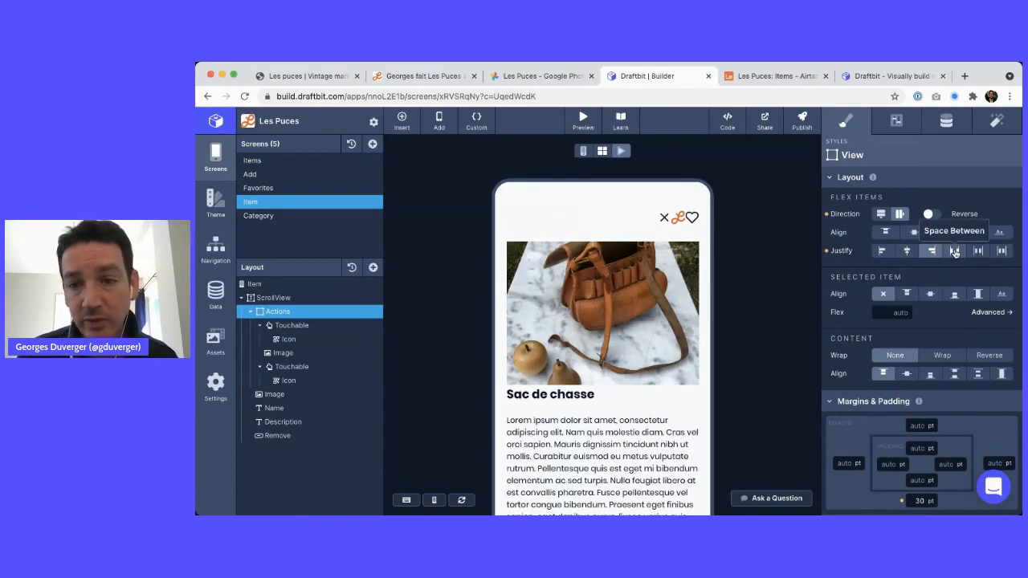
left_click(955, 251)
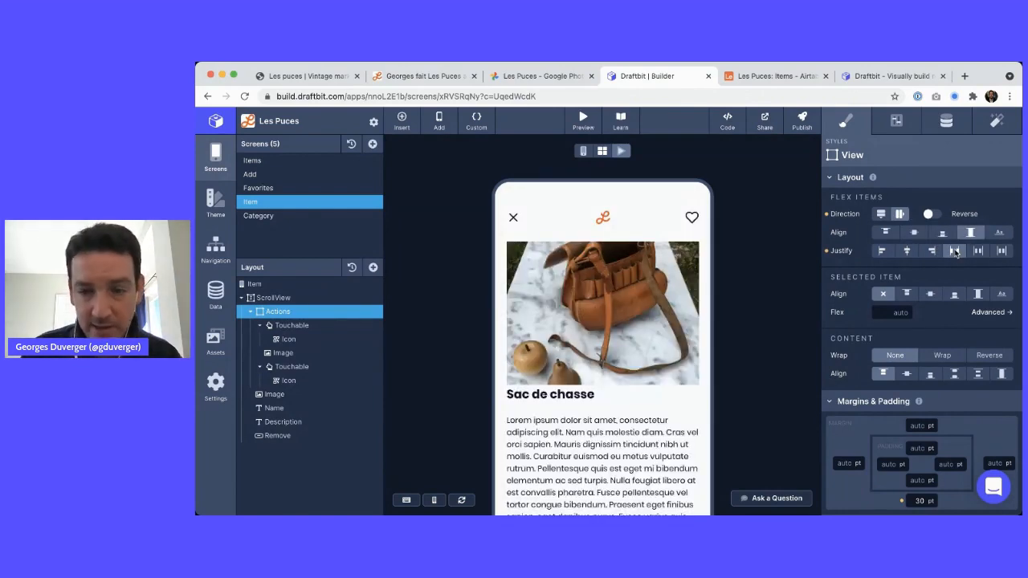
left_click(975, 250)
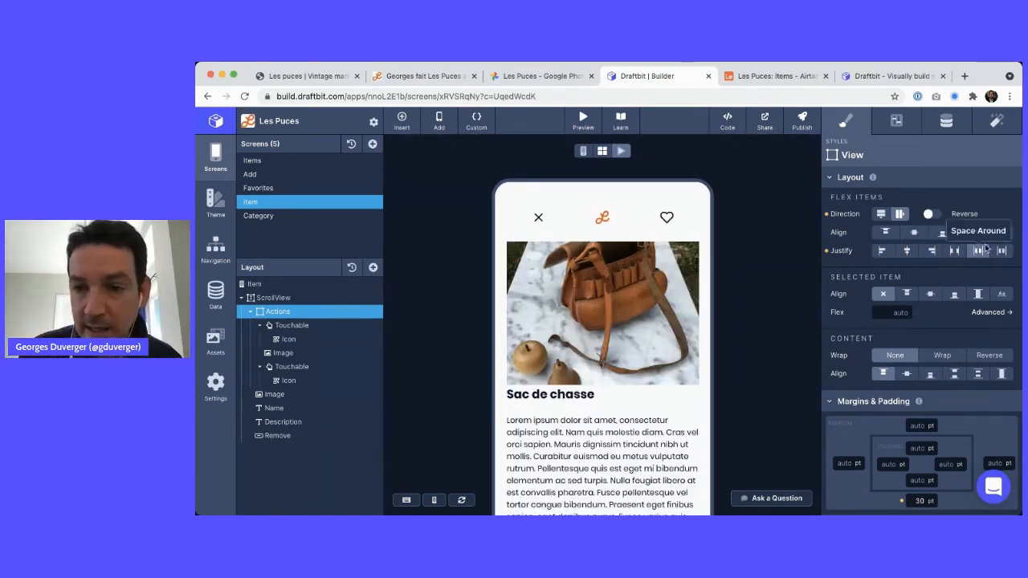
left_click(1003, 251)
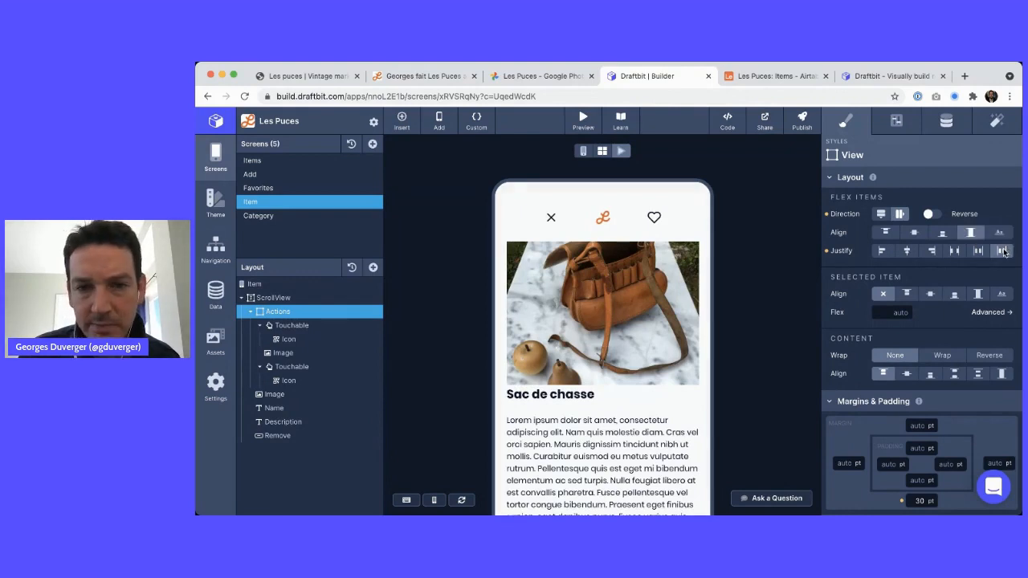
left_click(952, 251)
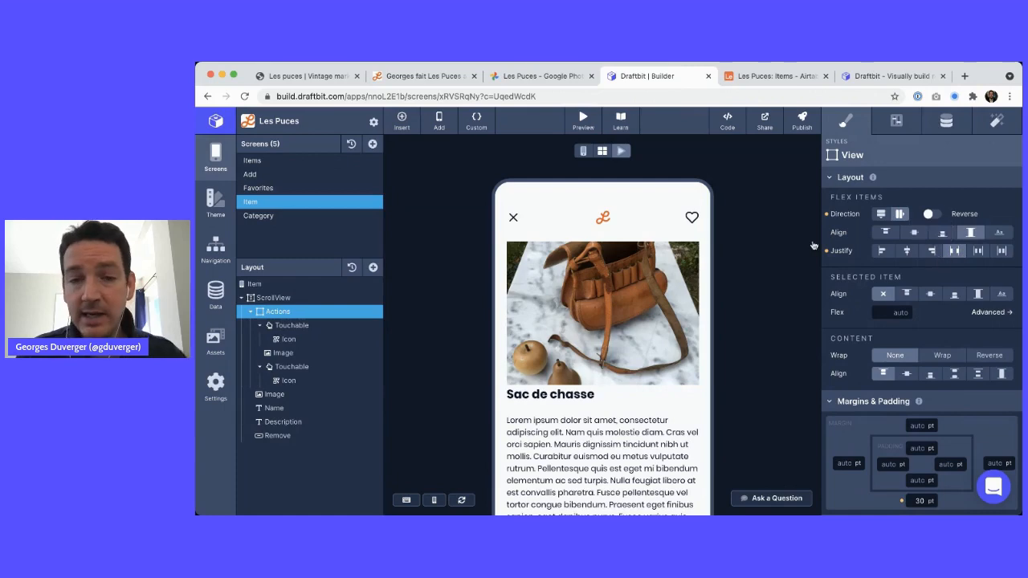
key("ctrl+t")
type("layout flex")
key("Return")
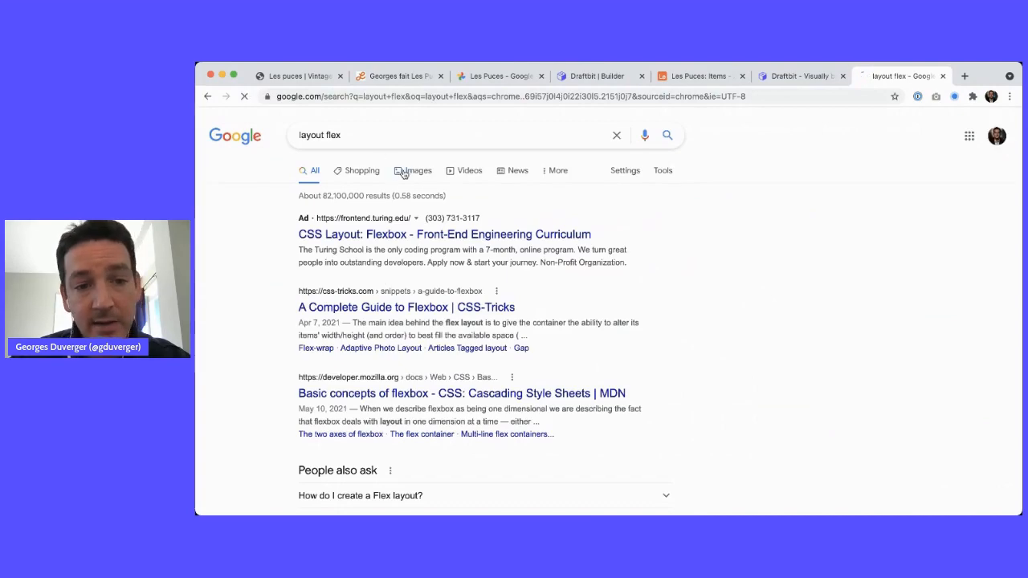
left_click(403, 170)
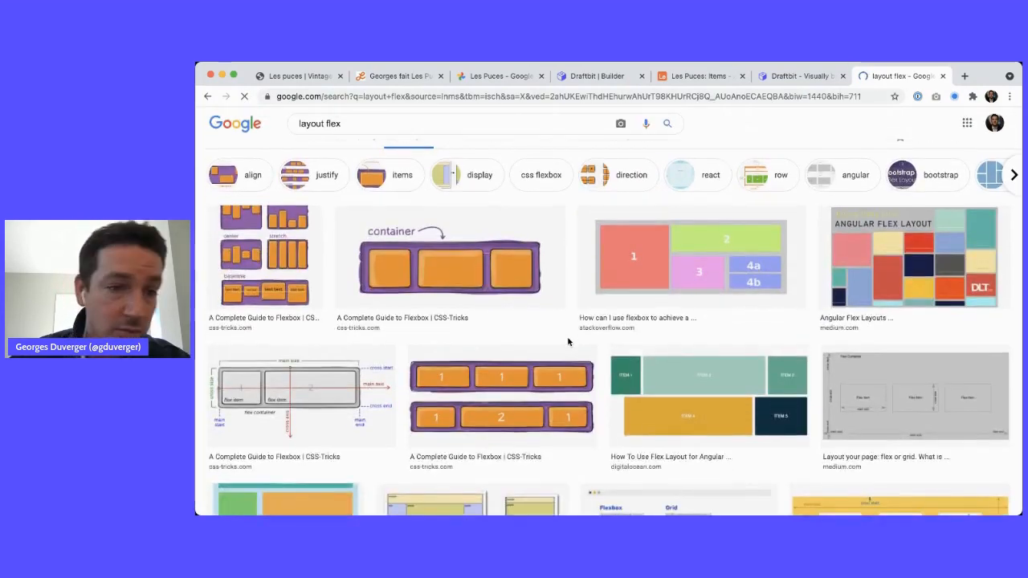
left_click(280, 289)
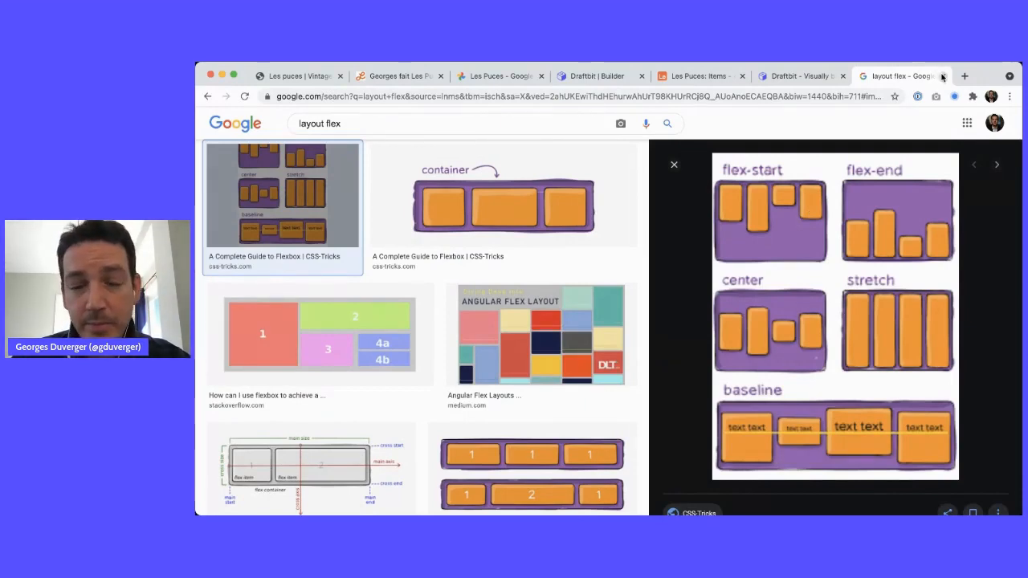
left_click(943, 76)
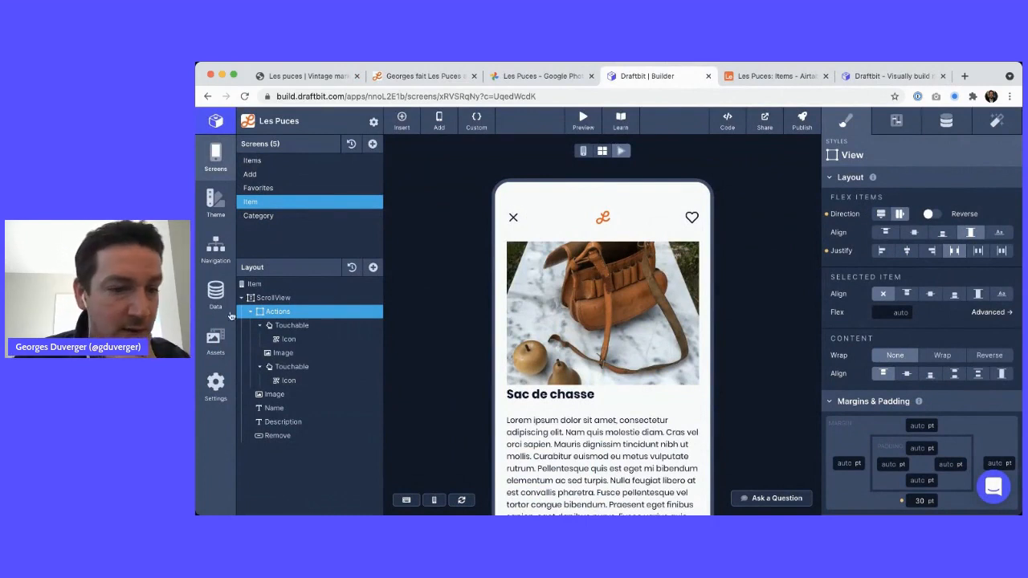
Show the close Touchable's On Tap Navigate action with destination Items
left_click(304, 325)
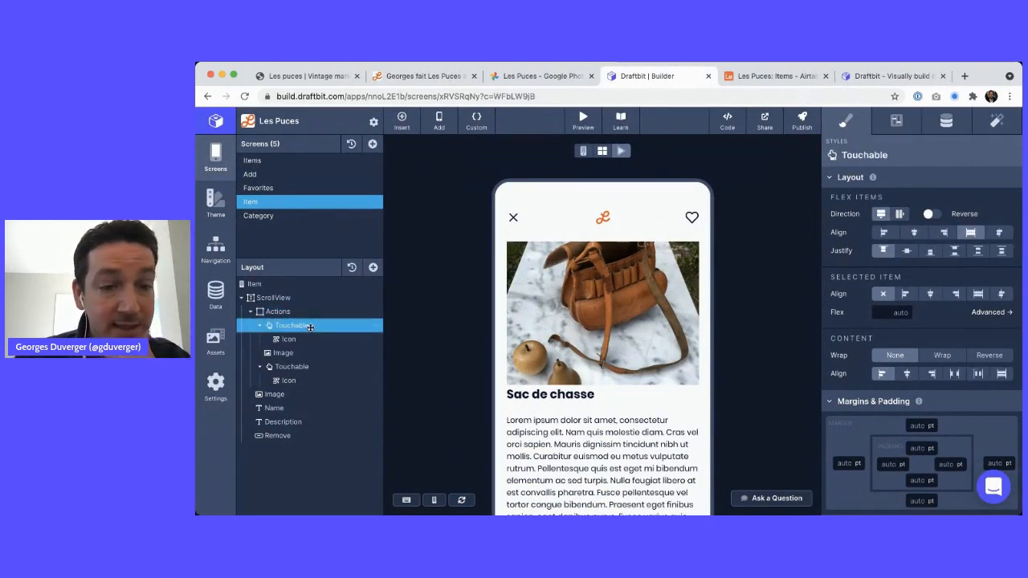
left_click(997, 120)
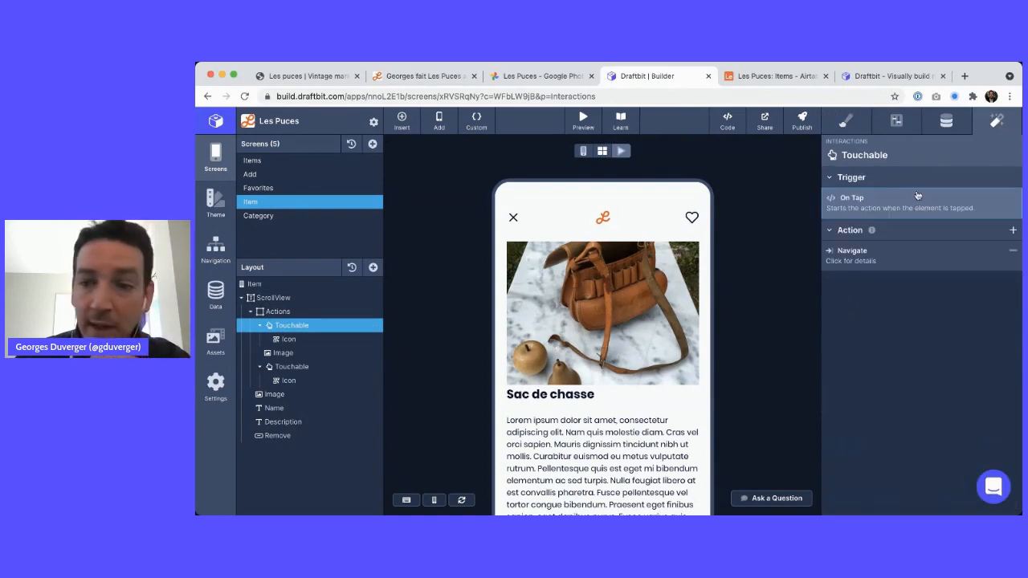
left_click(888, 257)
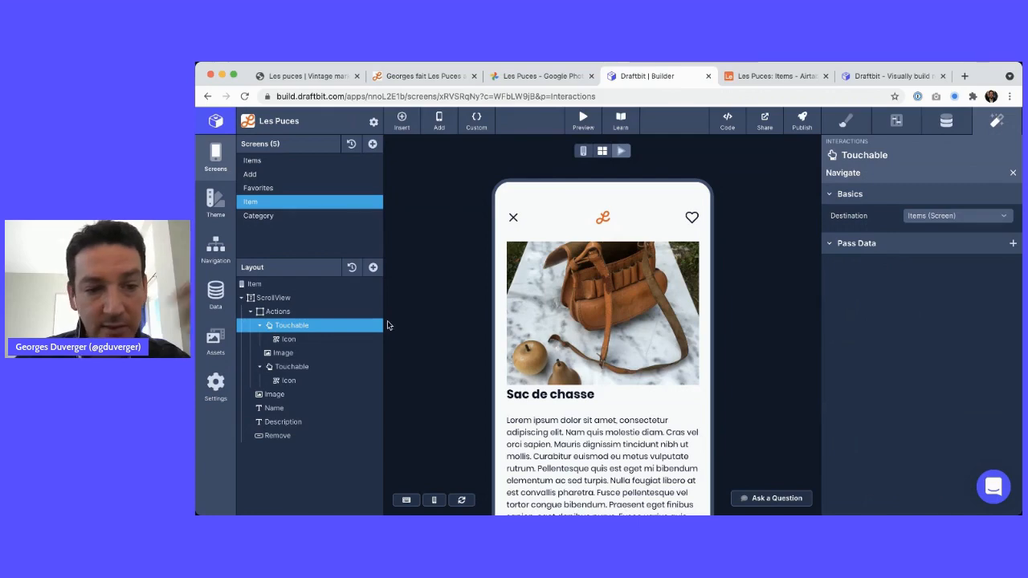
scroll(710, 218, "down", 3)
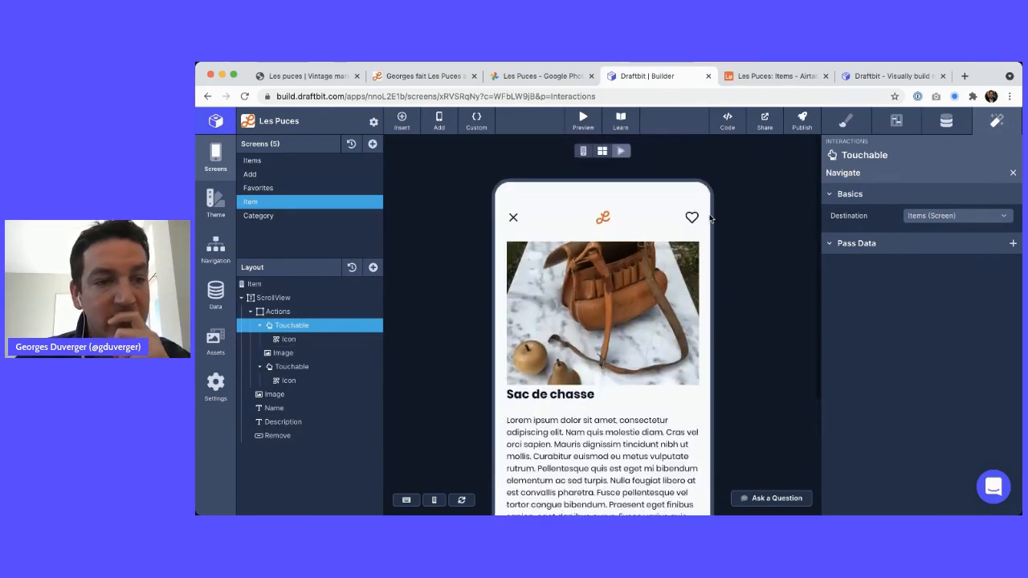
Look through the Favorites and Add screen form, then switch to the Airtable Items table
left_click(281, 188)
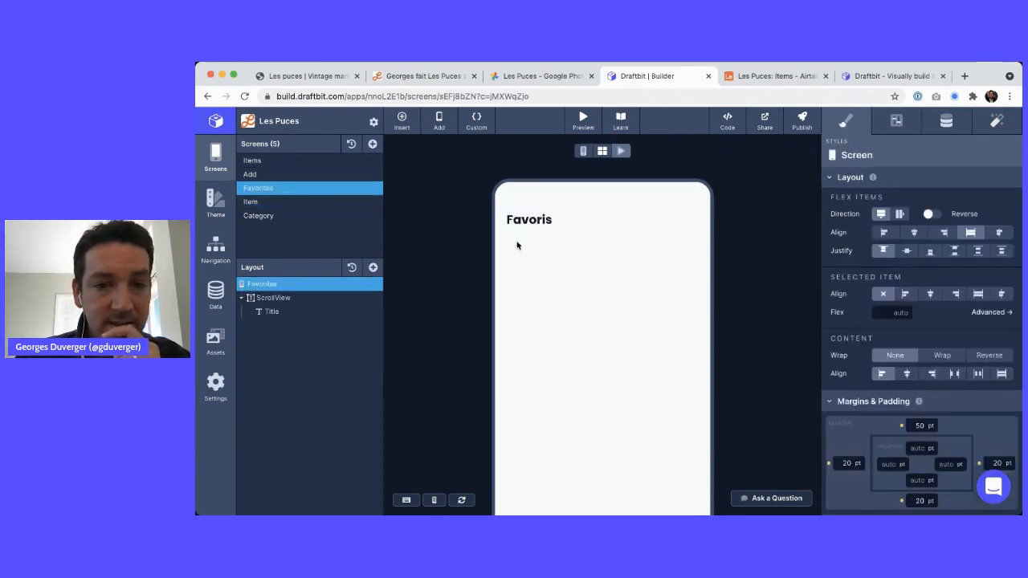
left_click(263, 176)
scroll(596, 264, "down", 2)
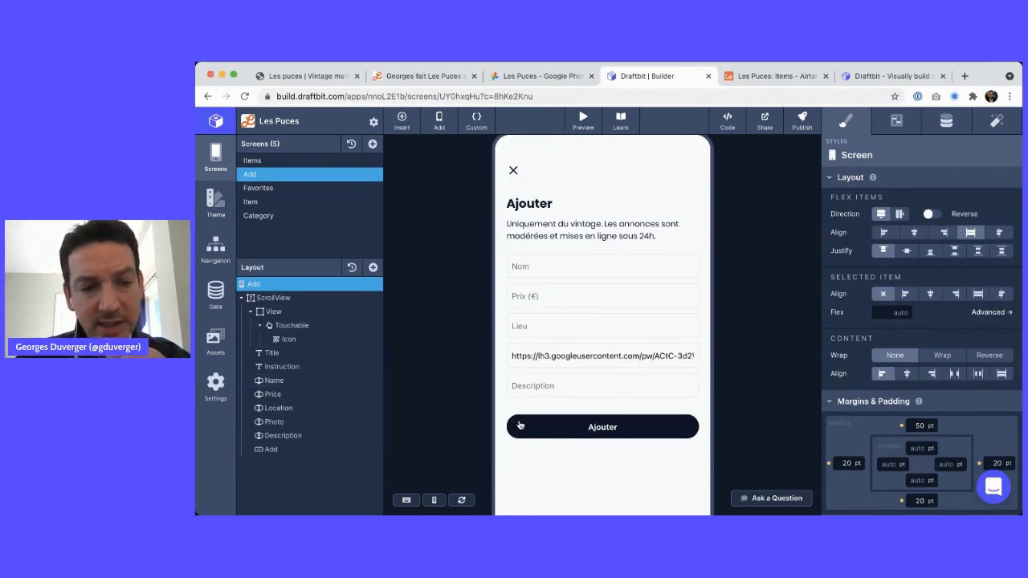
scroll(582, 363, "down", 2)
left_click(590, 308)
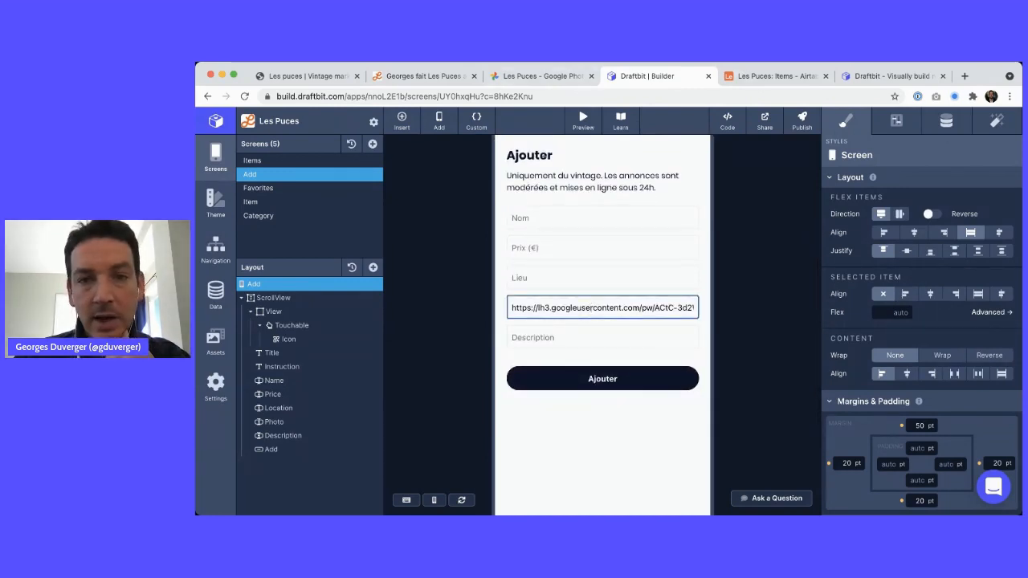
left_click(788, 77)
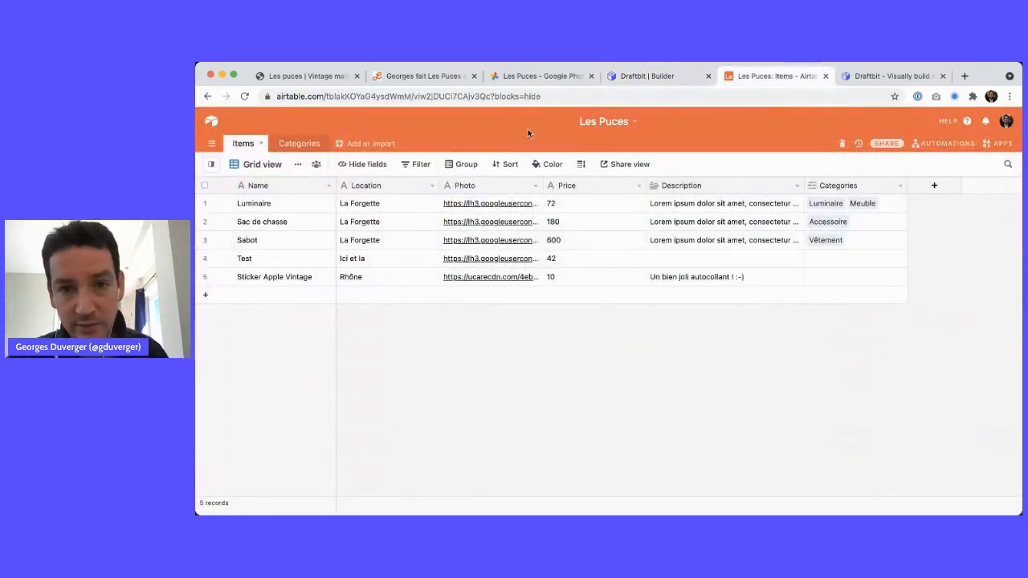
Return to the Draftbit builder on the Ajouter screen form
left_click(631, 77)
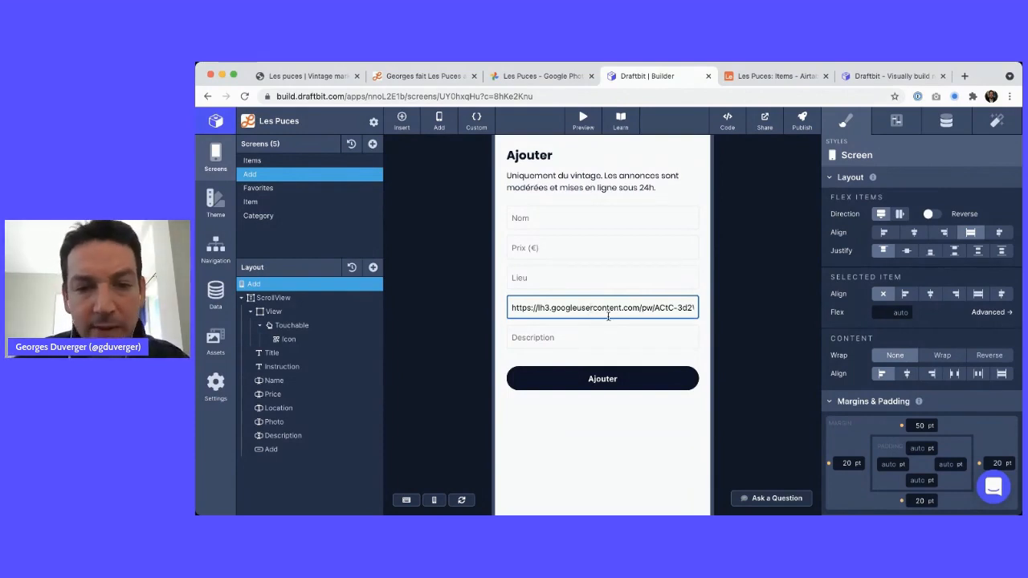
Glance at the Notion feature checklist, then open the Items screen in Draftbit
scroll(585, 265, "down", 2)
scroll(585, 267, "up", 2)
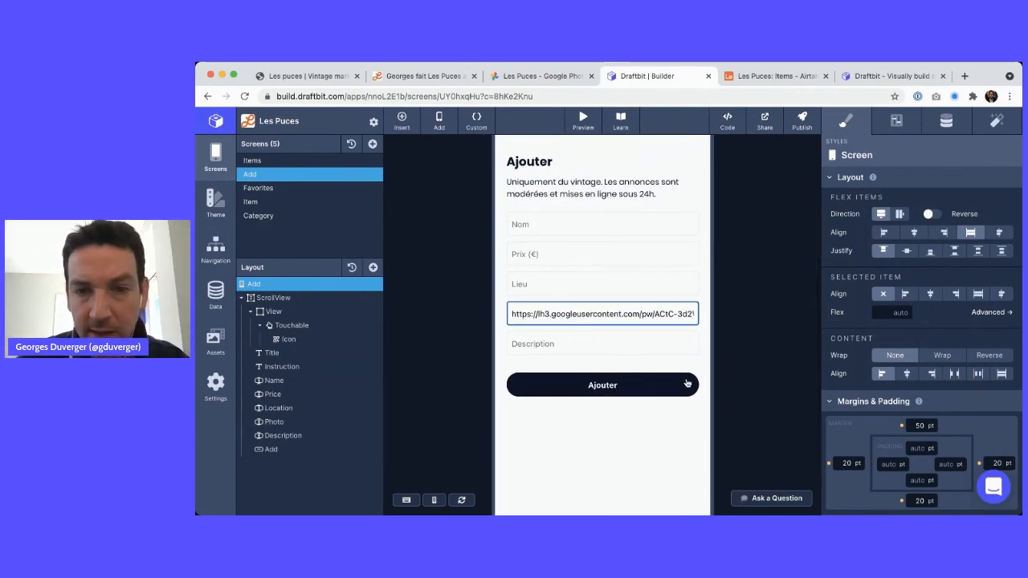
left_click(445, 78)
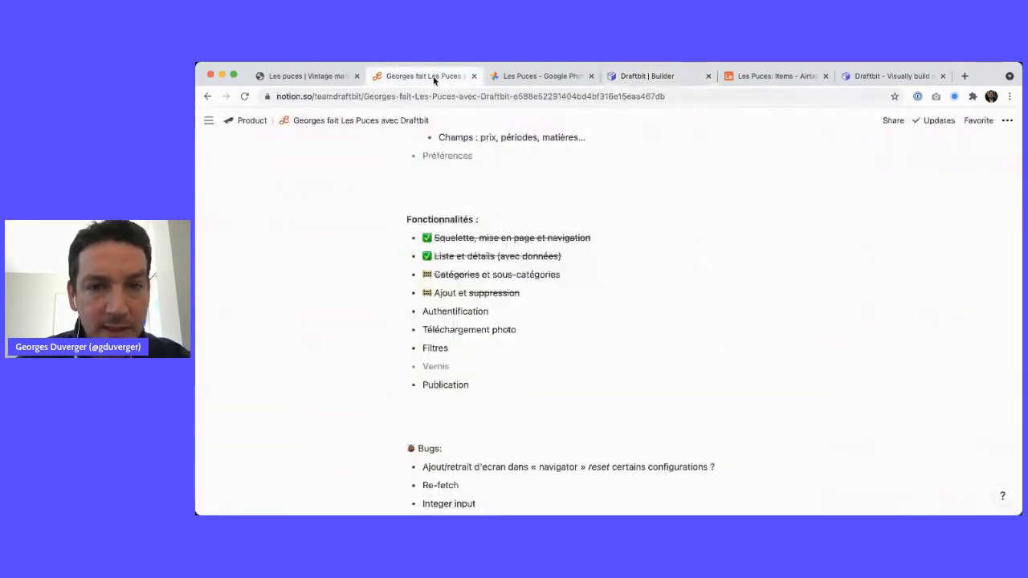
left_click(653, 76)
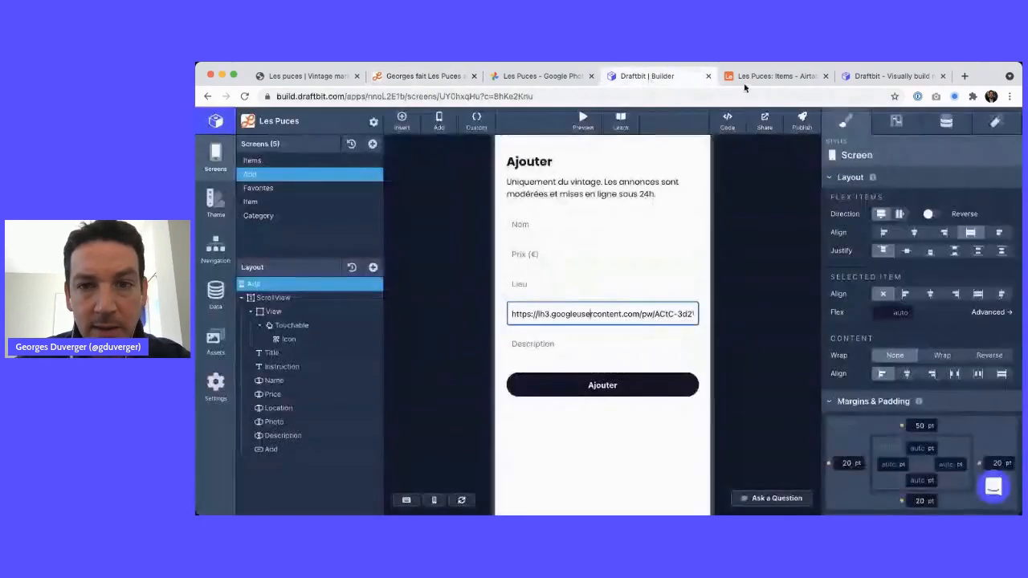
left_click(252, 161)
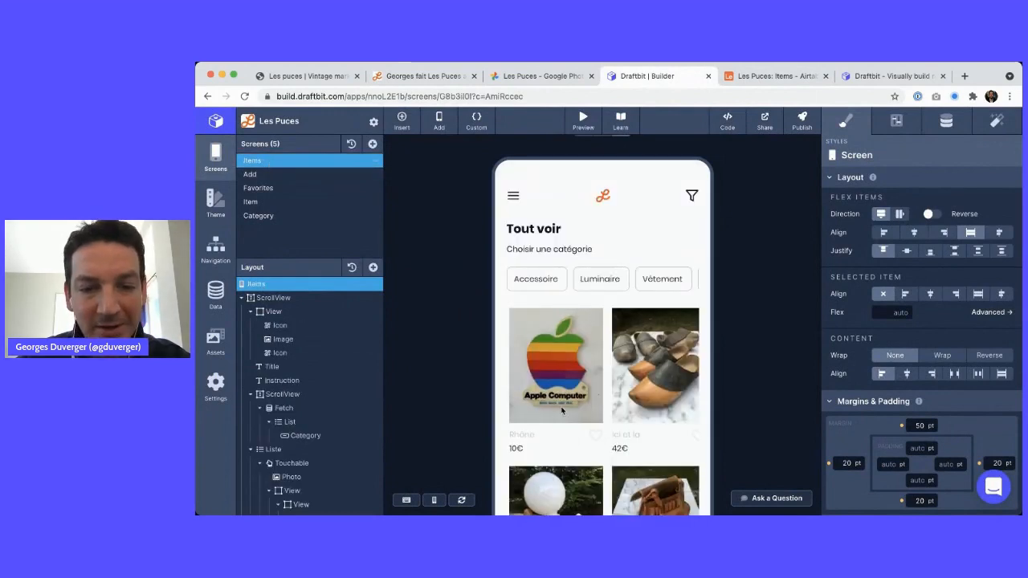
scroll(566, 357, "down", 2)
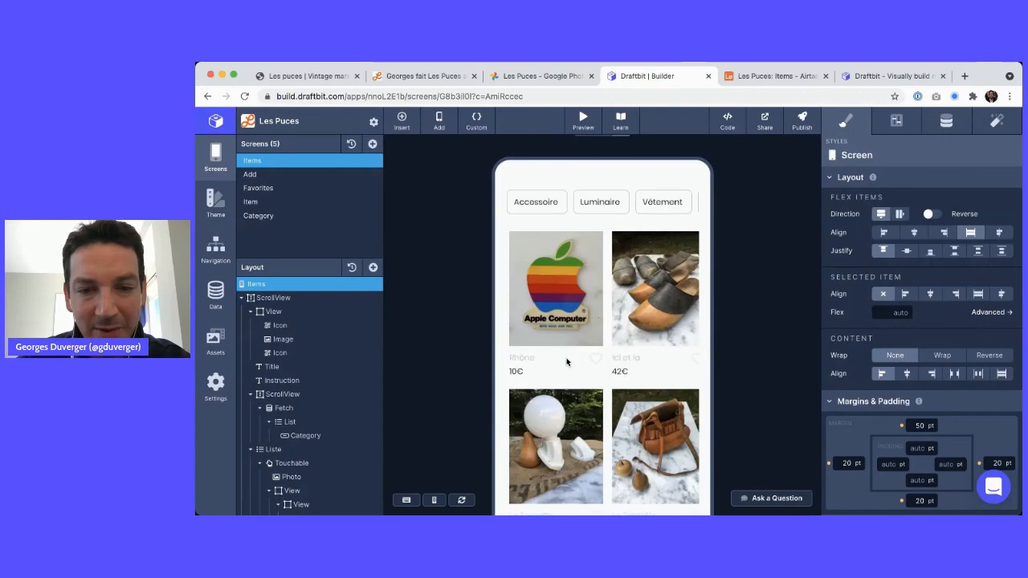
scroll(574, 301, "up", 2)
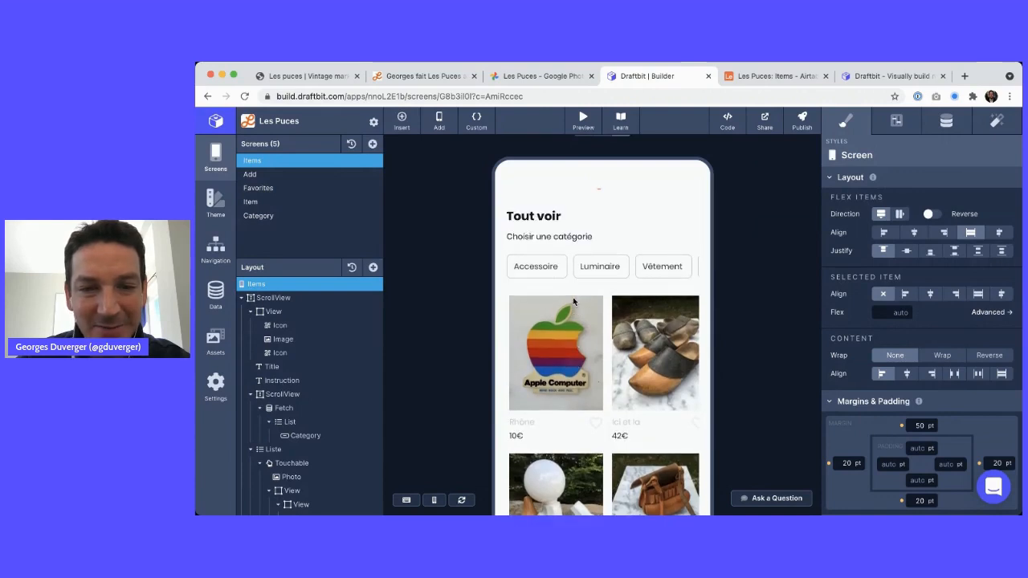
left_click(583, 120)
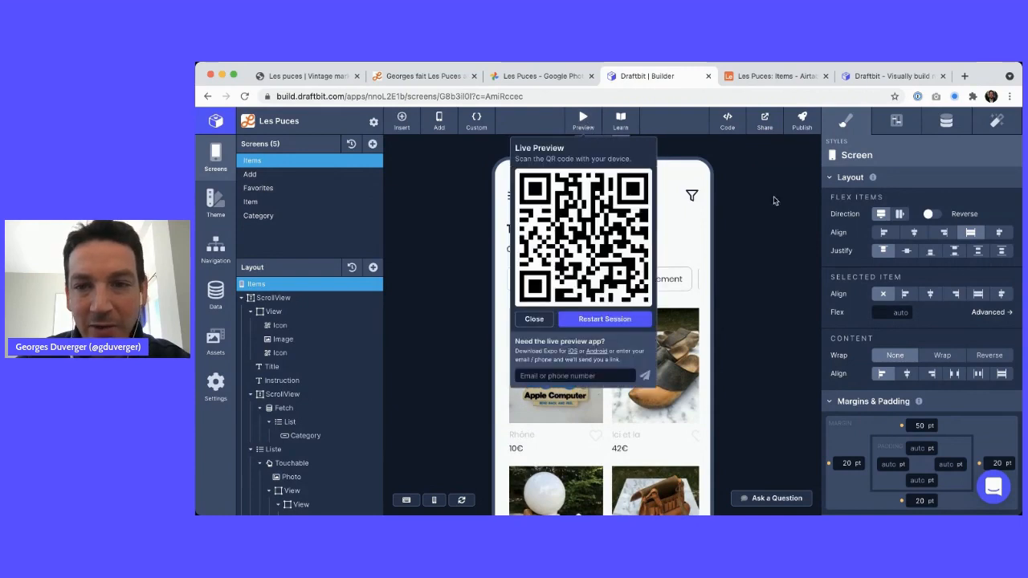
left_click(802, 120)
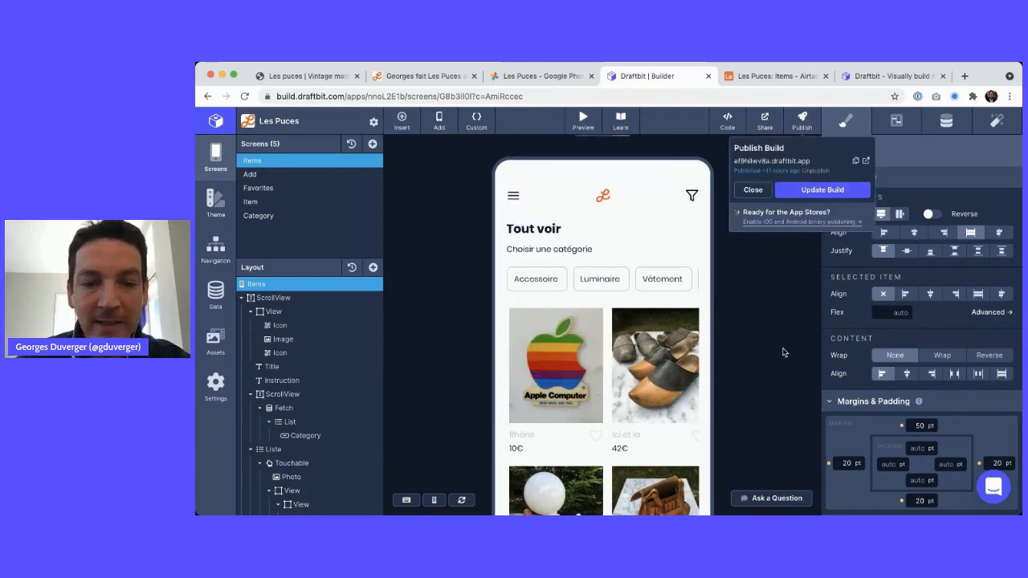
left_click(811, 285)
scroll(521, 310, "down", 3)
scroll(521, 308, "down", 2)
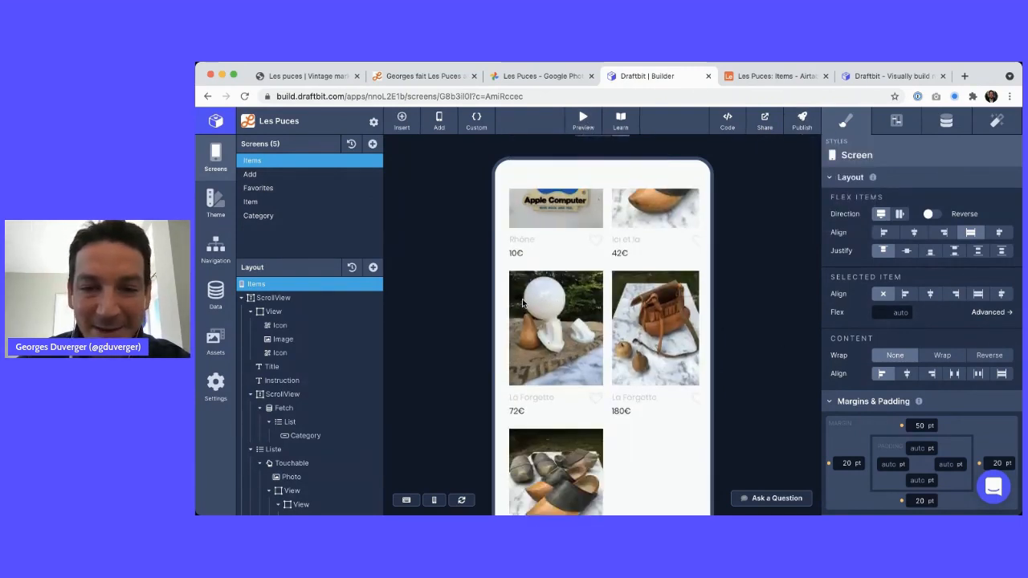
scroll(530, 297, "up", 5)
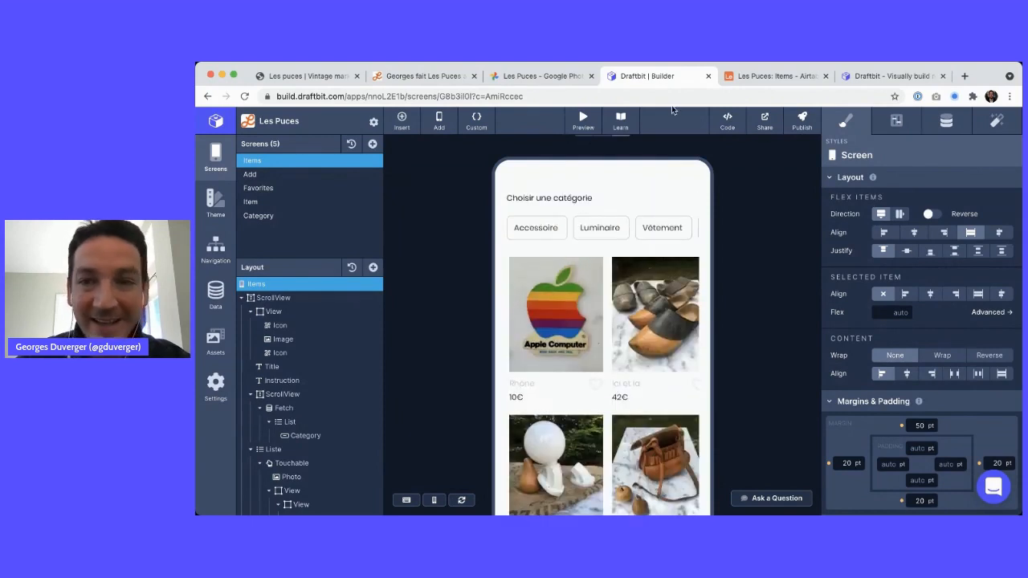
key("super+Tab")
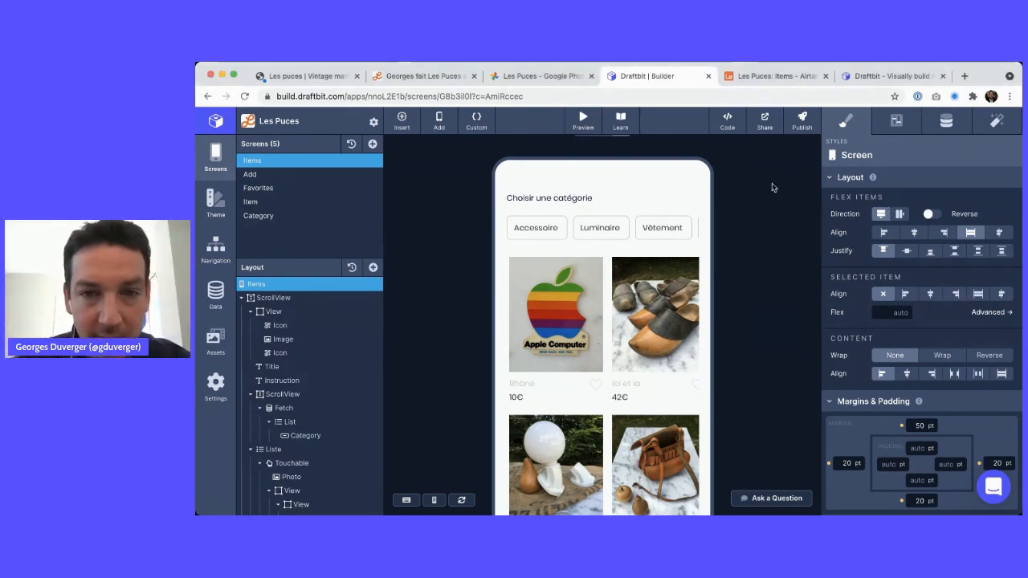
Bring up the Airtable Les Puces Items table listing five records, including Luminaire
mouse_move(681, 160)
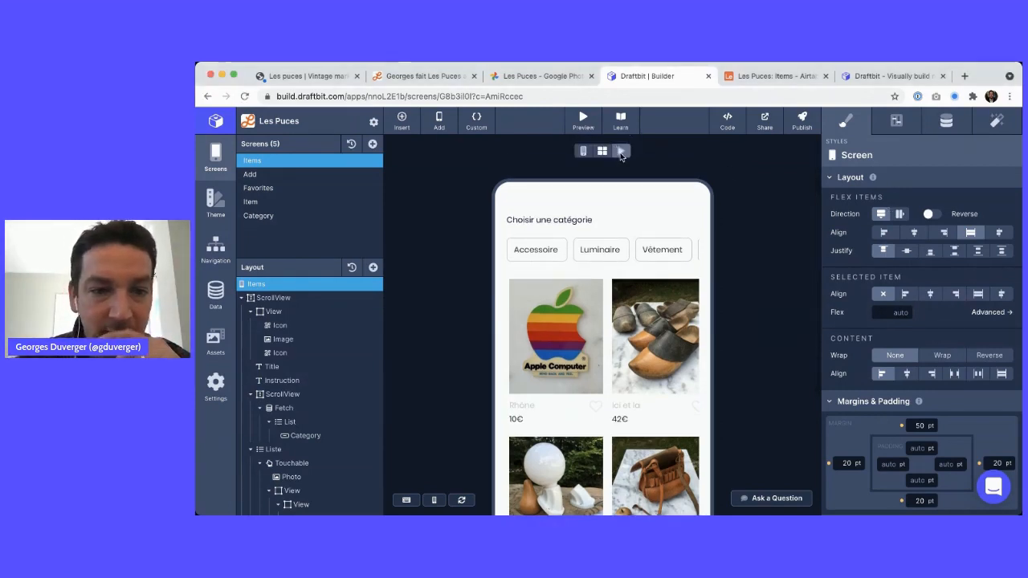
scroll(594, 295, "down", 5)
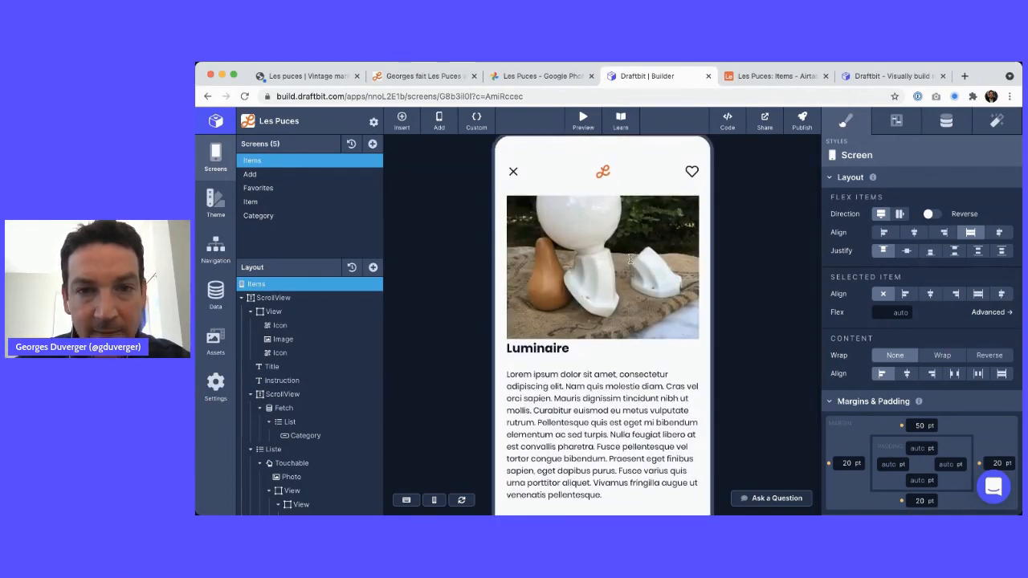
left_click(732, 77)
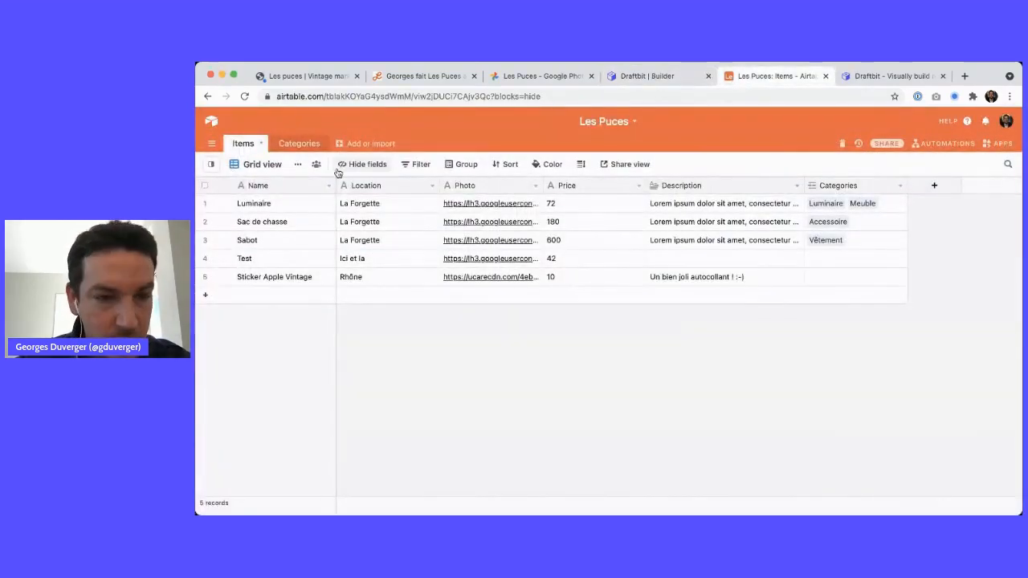
Reload the Airtable table, then delete the Luminaire item with Supprimer in the live preview
key("super+r")
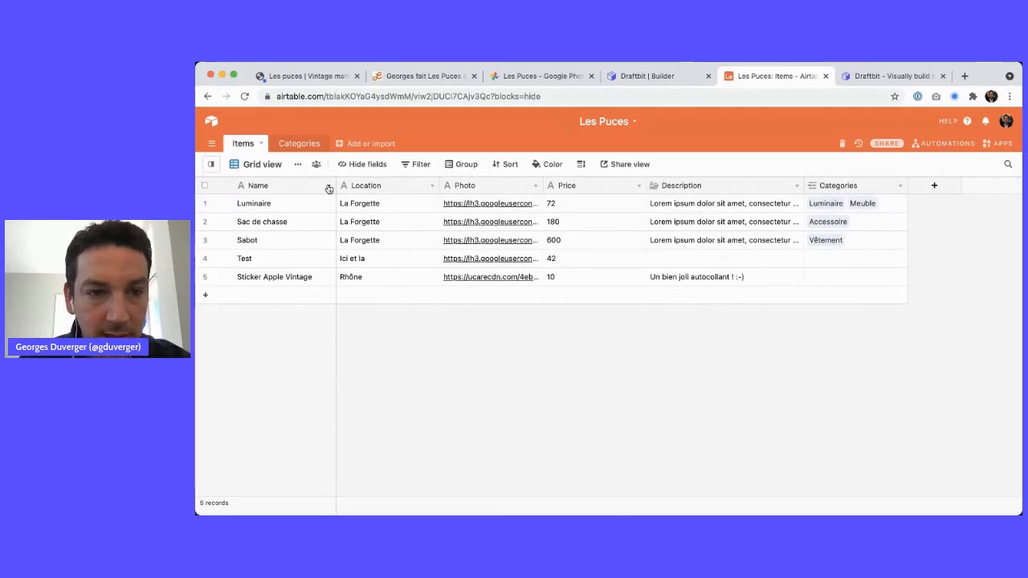
key("ctrl+shift+Tab")
scroll(589, 345, "down", 5)
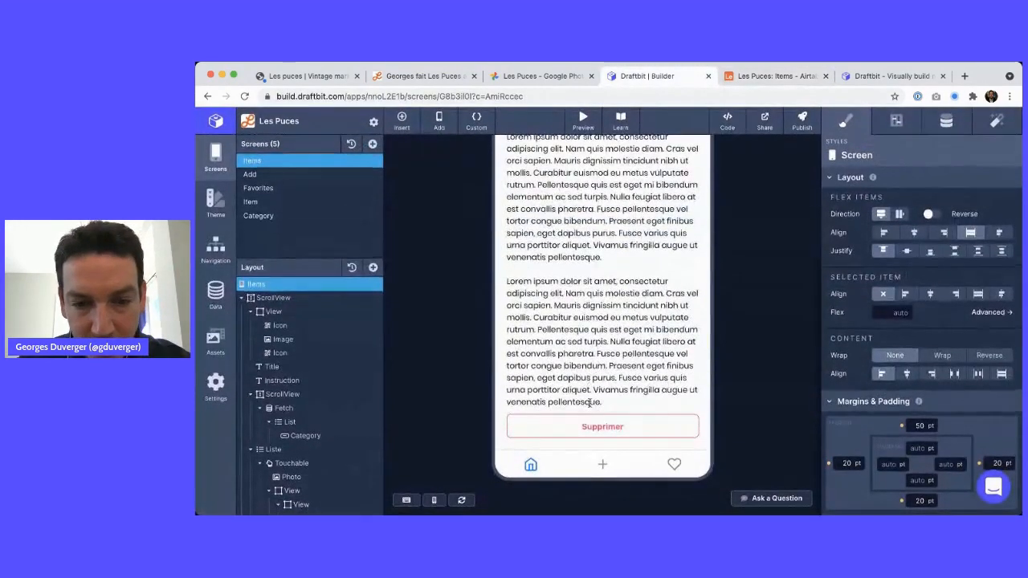
left_click(595, 424)
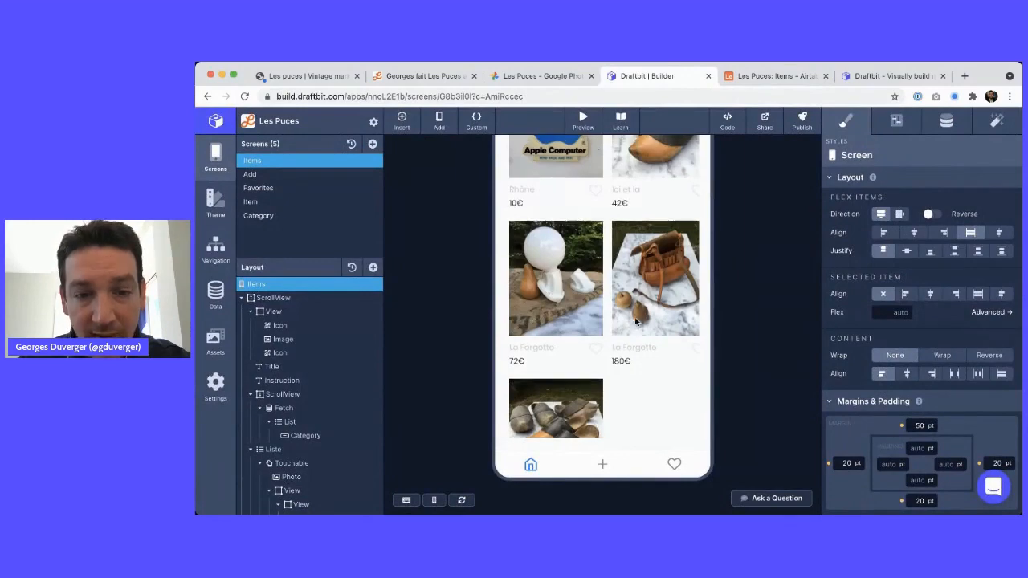
Confirm Airtable now shows 4 records and restart the live preview with fresh data
key("ctrl+Tab")
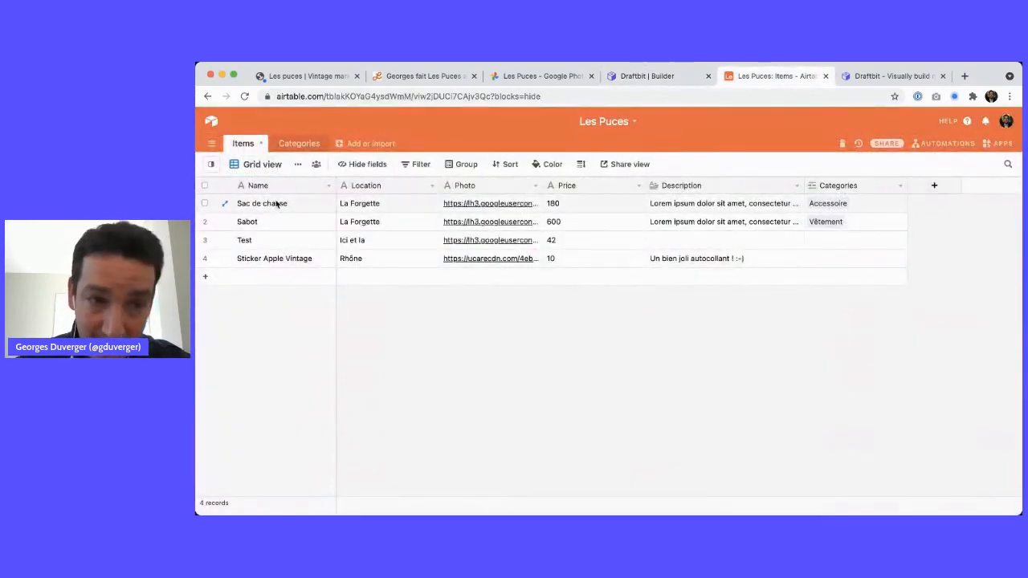
key("ctrl+shift+Tab")
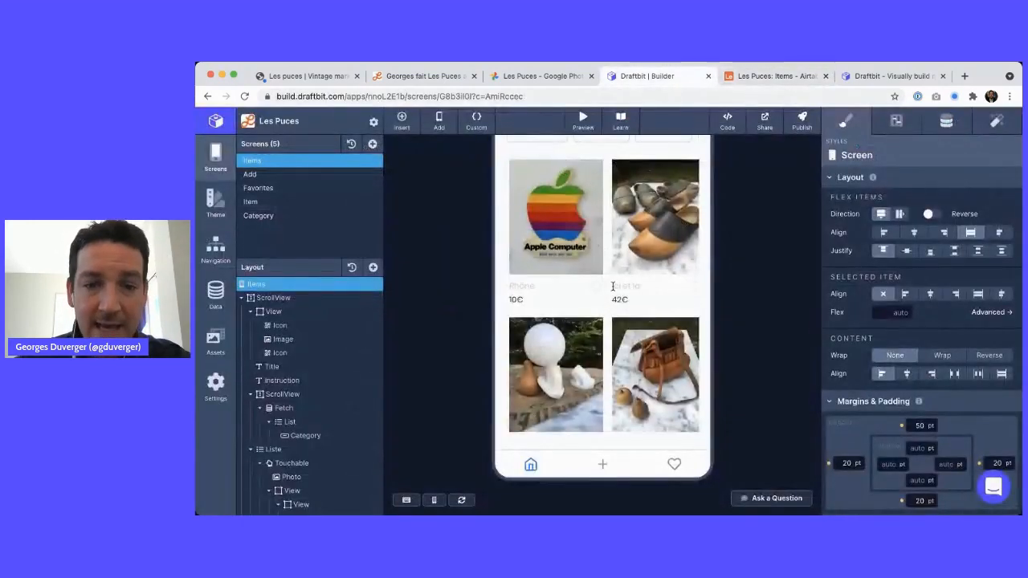
scroll(640, 298, "down", 3)
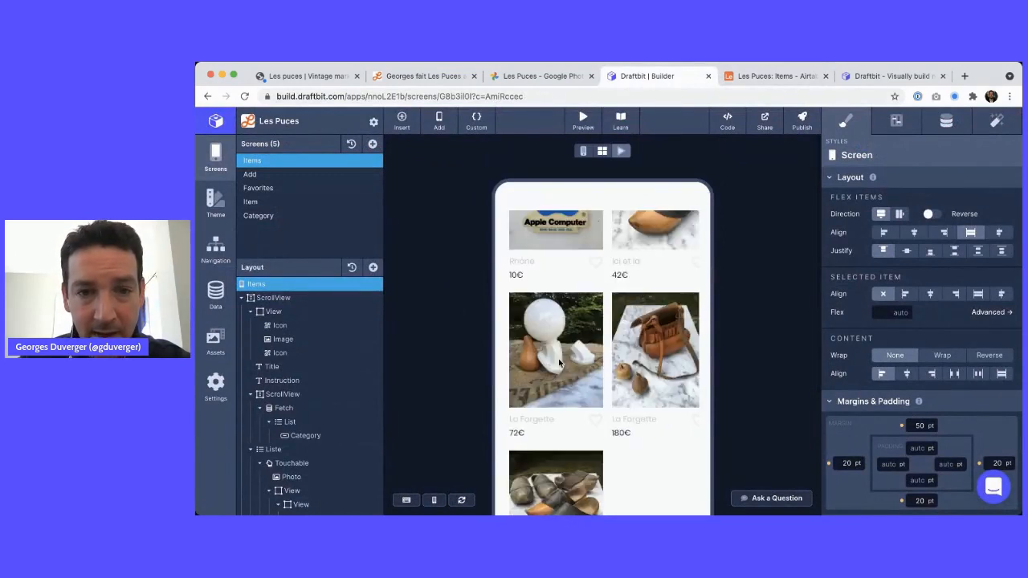
left_click(583, 151)
left_click(623, 151)
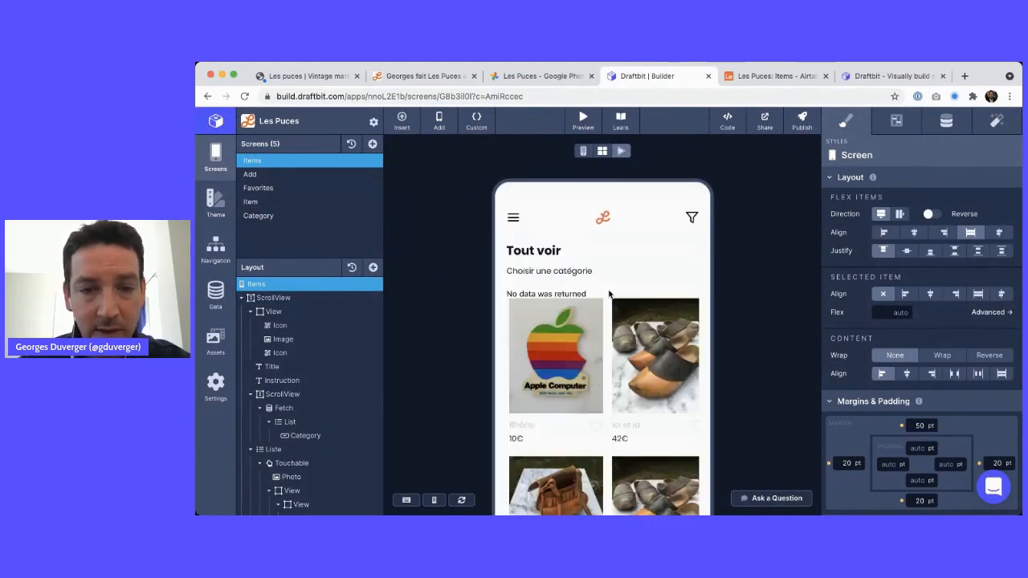
Scroll through the refreshed Items list and bring the browser back into focus
scroll(700, 283, "down", 3)
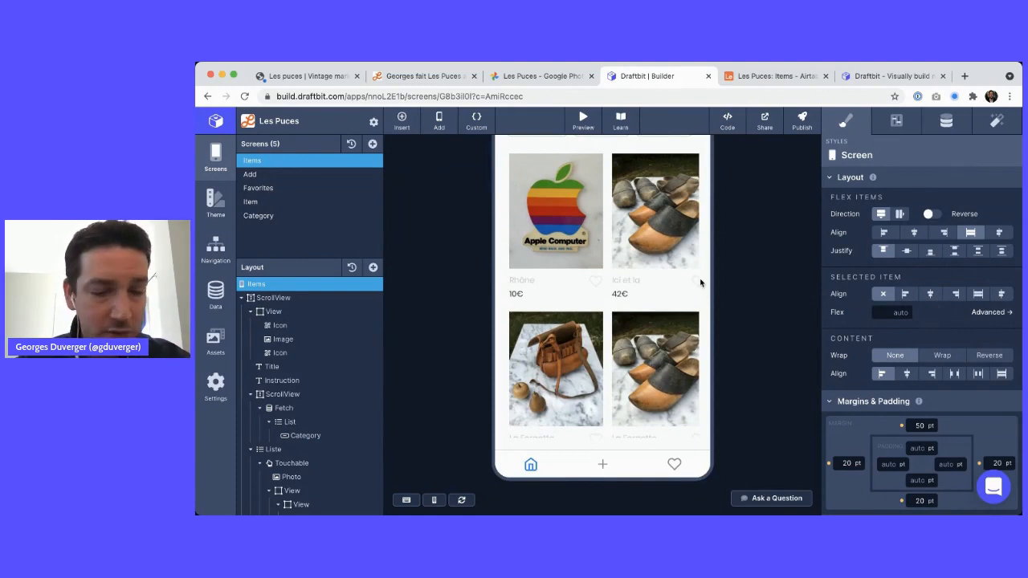
scroll(582, 323, "down", 1)
scroll(582, 323, "up", 1)
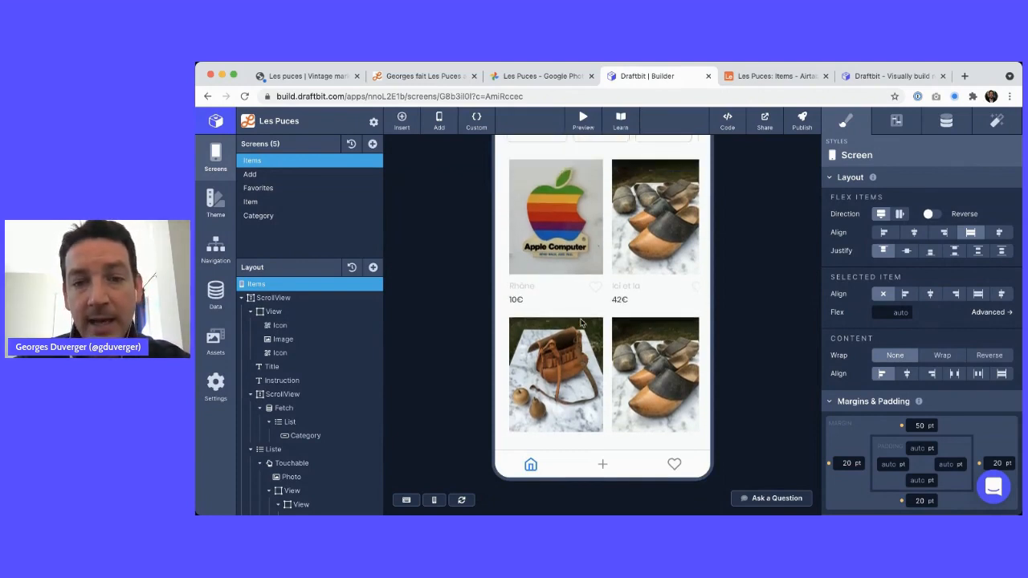
scroll(582, 323, "up", 3)
key("super+Tab")
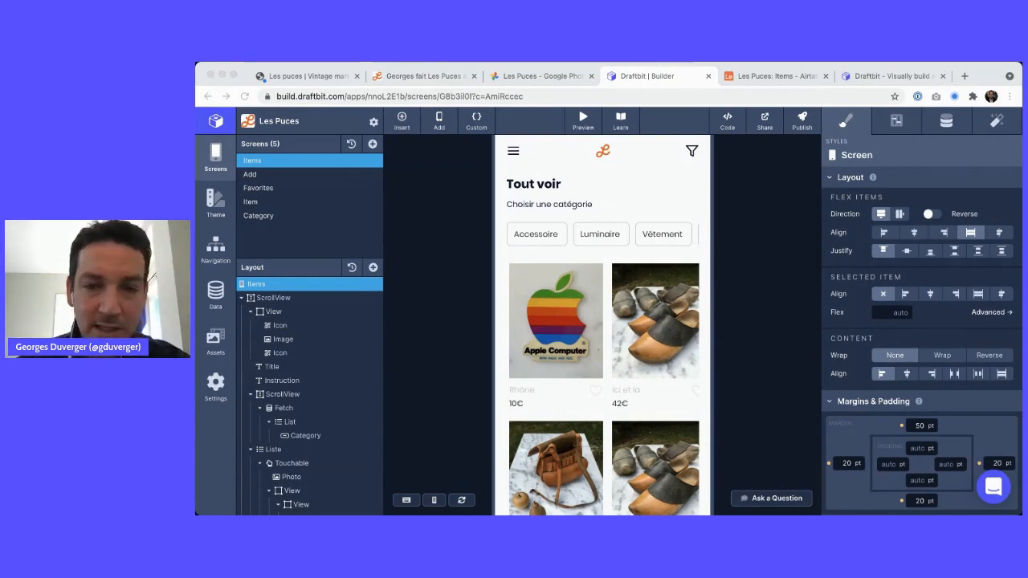
left_click(715, 221)
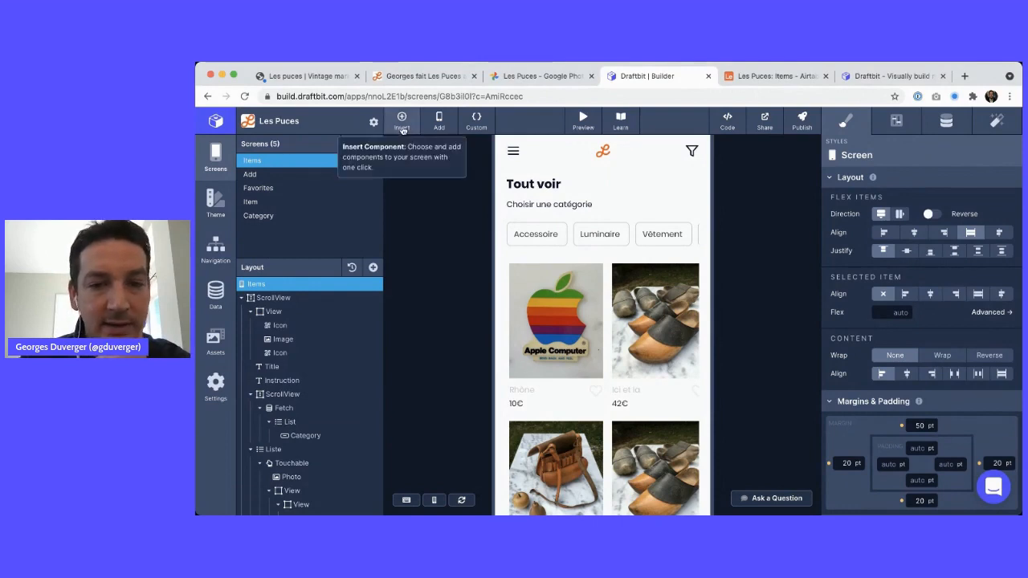
Open the Les Puces Airtable service's Edit Rest API configuration
left_click(215, 294)
left_click(626, 208)
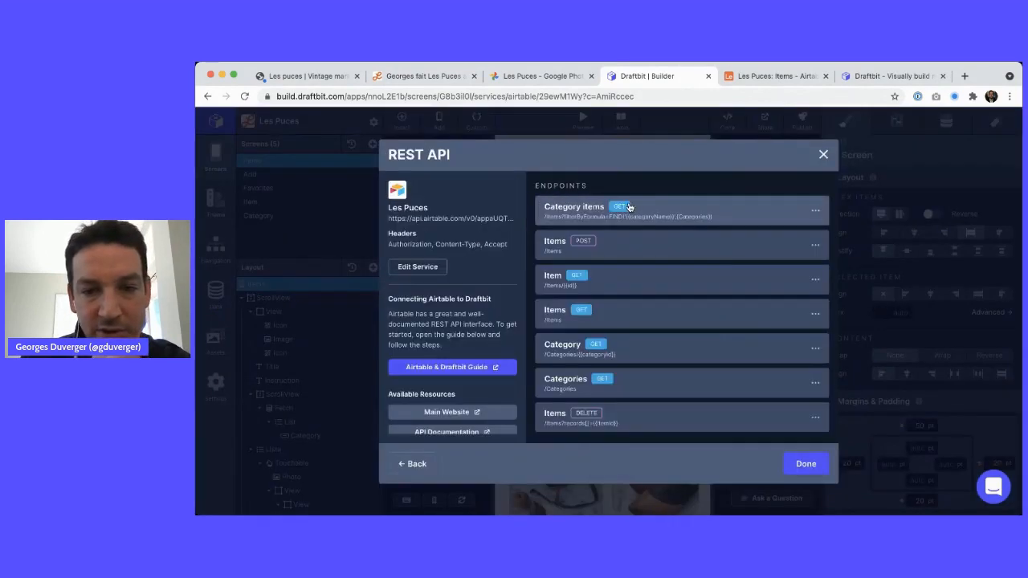
scroll(631, 377, "down", 1)
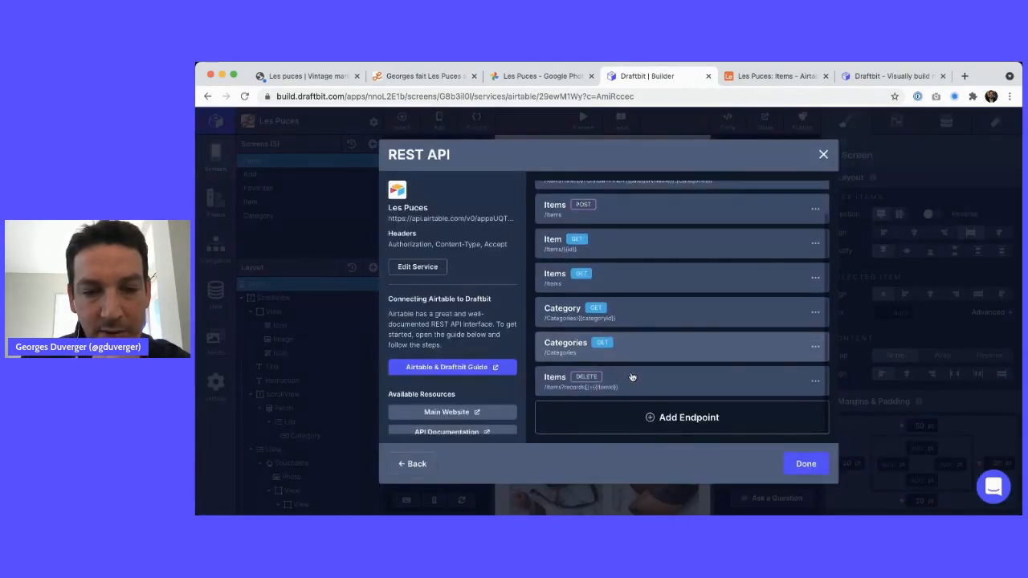
left_click(413, 269)
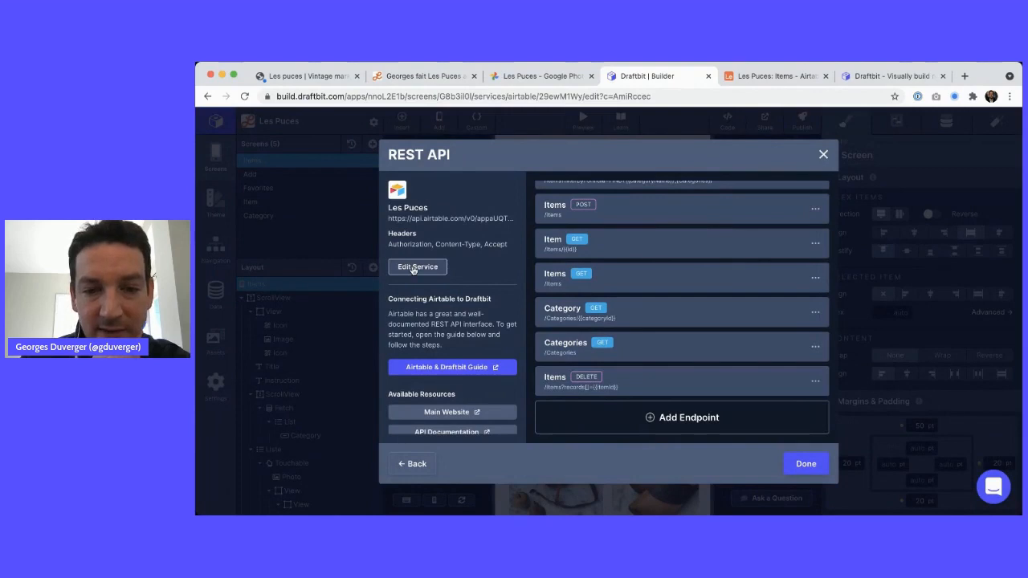
left_click(704, 269)
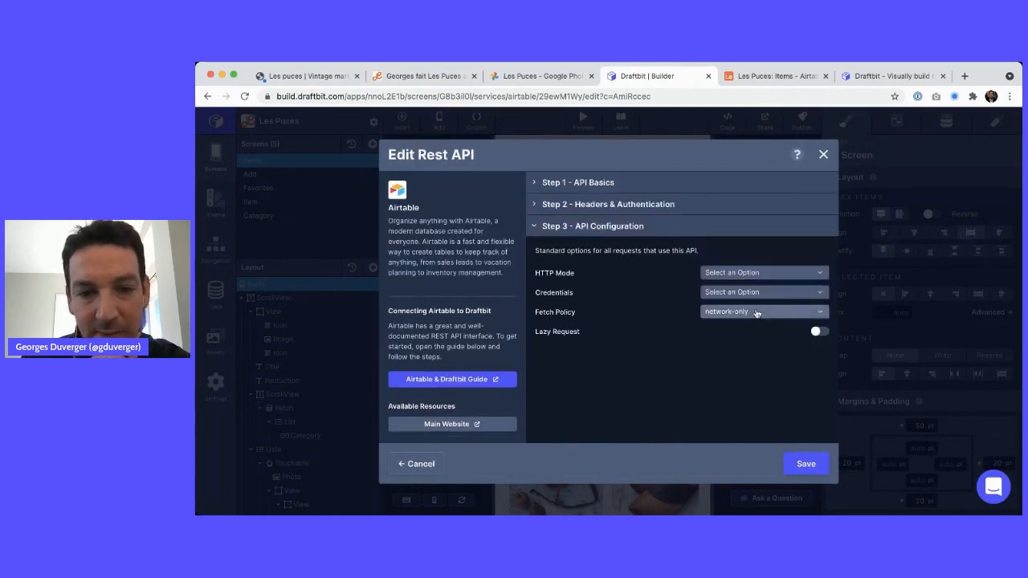
Keep the Fetch Policy at network-only, save the service settings and close the dialog
double_click(542, 316)
left_click_drag(543, 316, 560, 318)
left_click(708, 313)
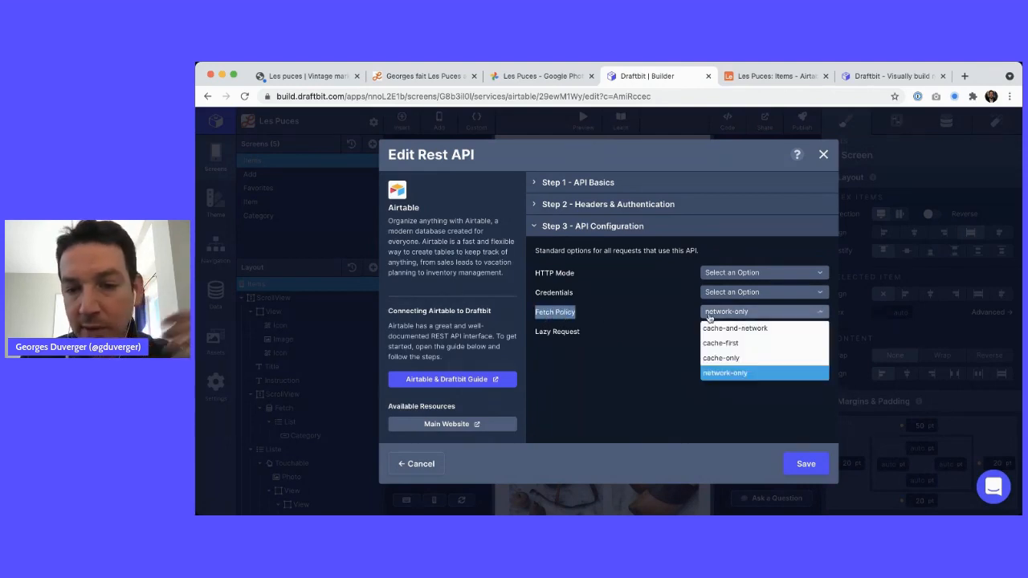
left_click(736, 401)
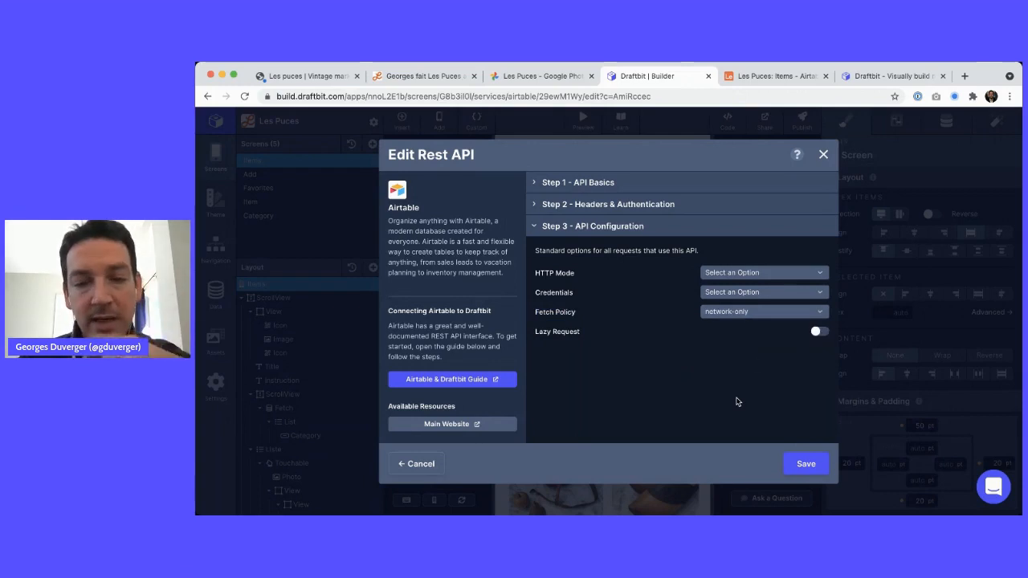
left_click(806, 465)
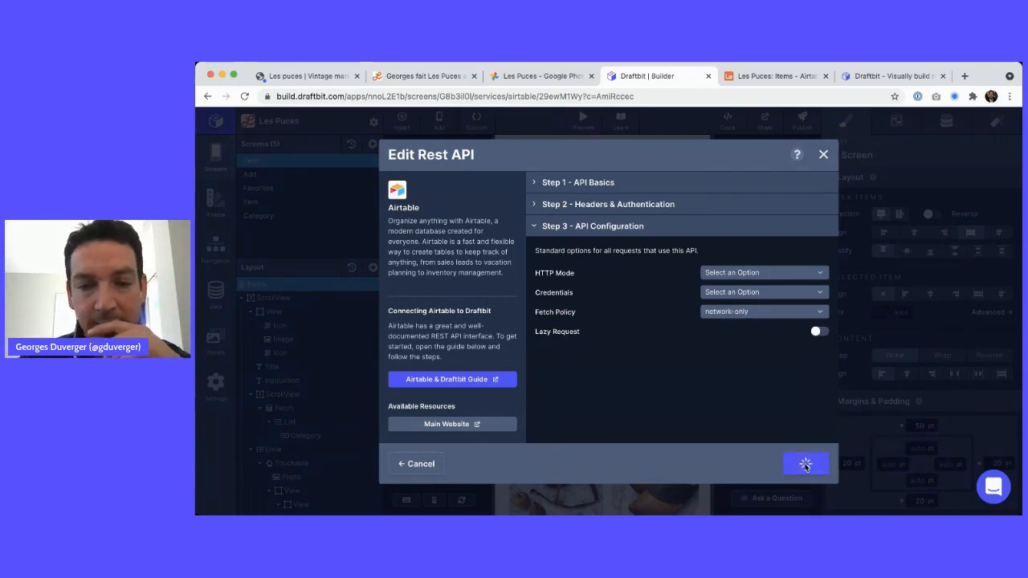
left_click(806, 464)
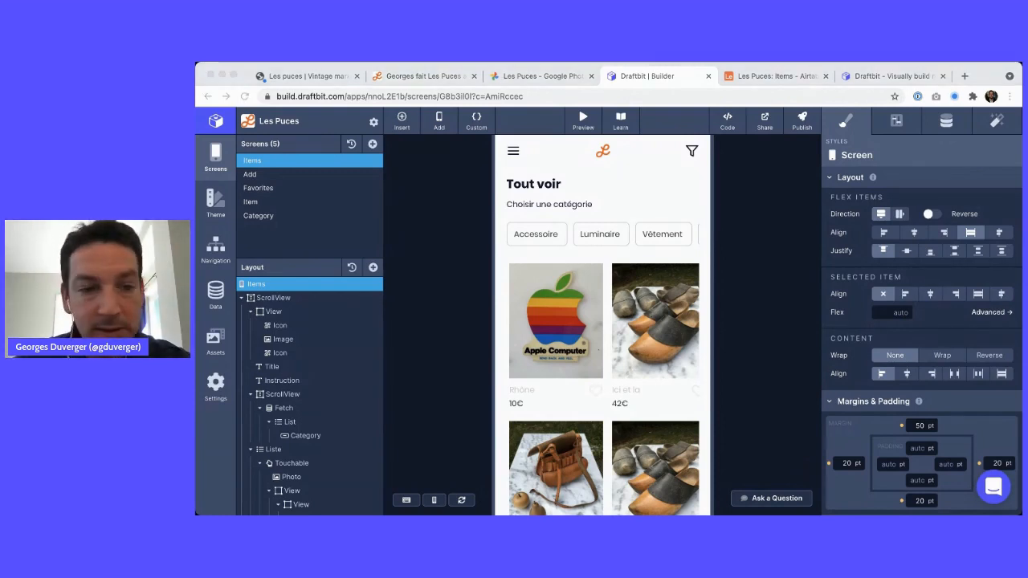
Start a new listing in the add-item form named Lumiere with price 42
key("super+Tab")
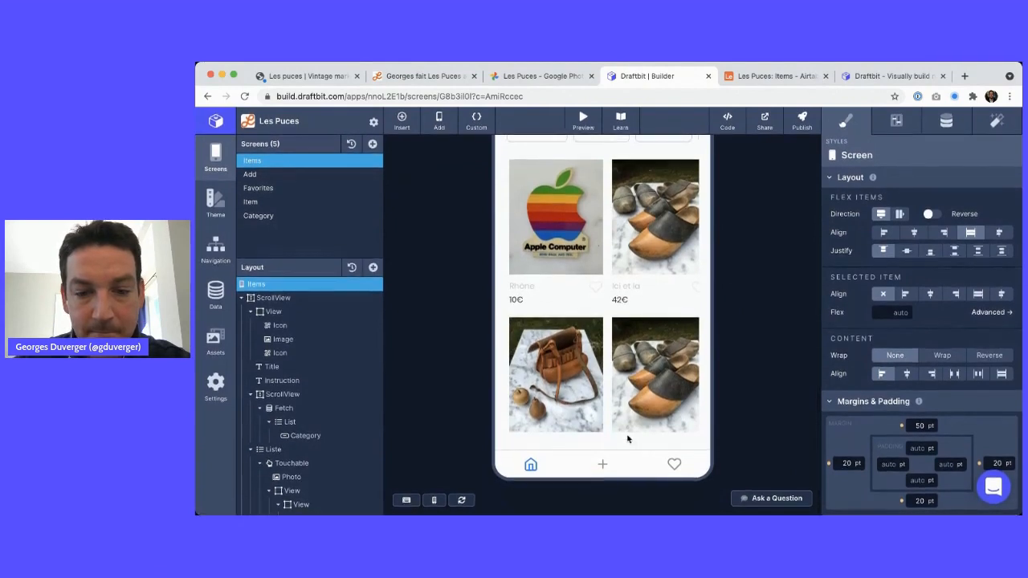
left_click(602, 463)
left_click(545, 240)
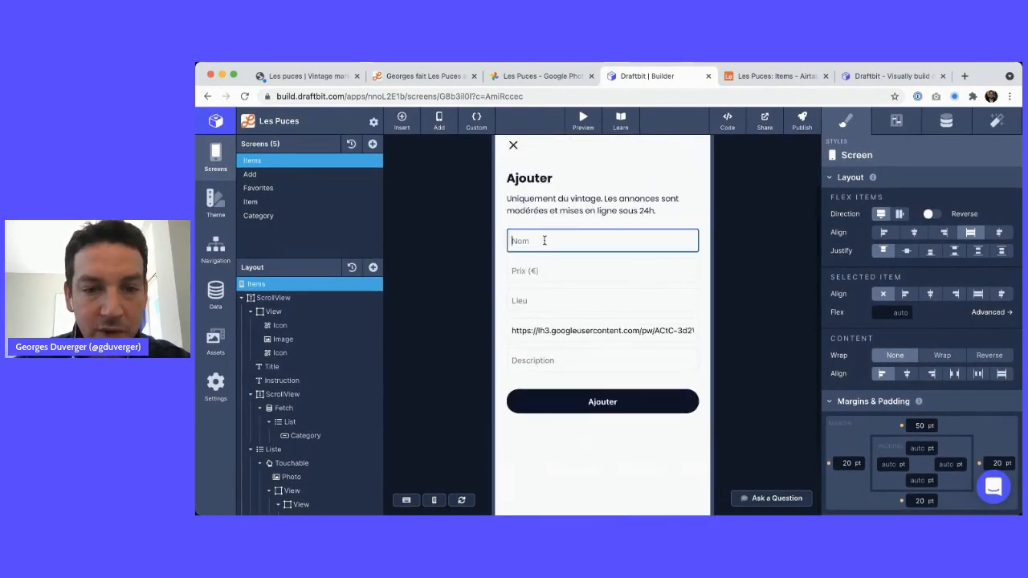
type("Lumie")
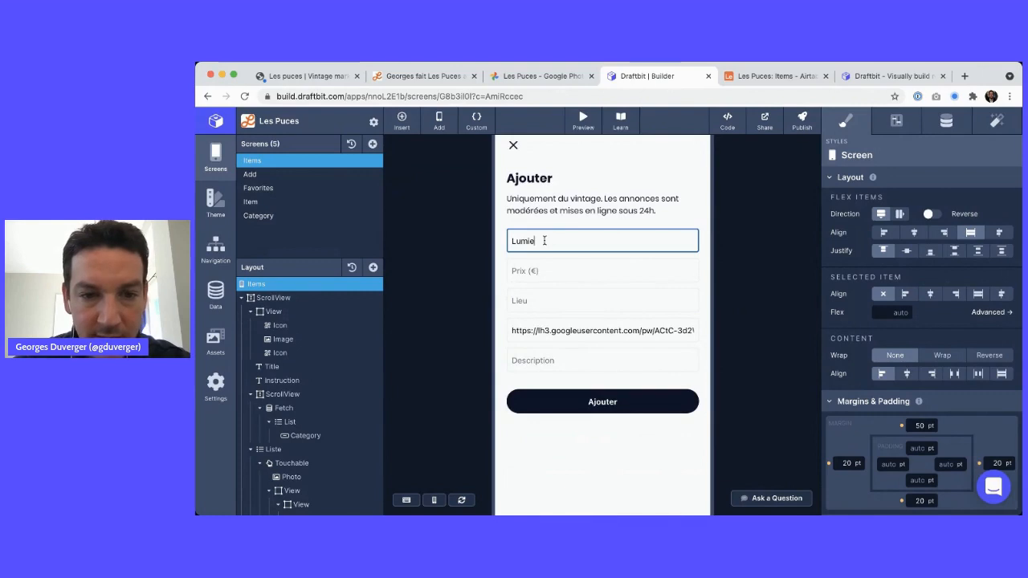
type("re")
key("Tab")
type("42")
Add location Cambridge, MA, the pasted photo link and description 'Oh la belle lumière', then submit with Ajouter
key("Tab")
type("Cambrid")
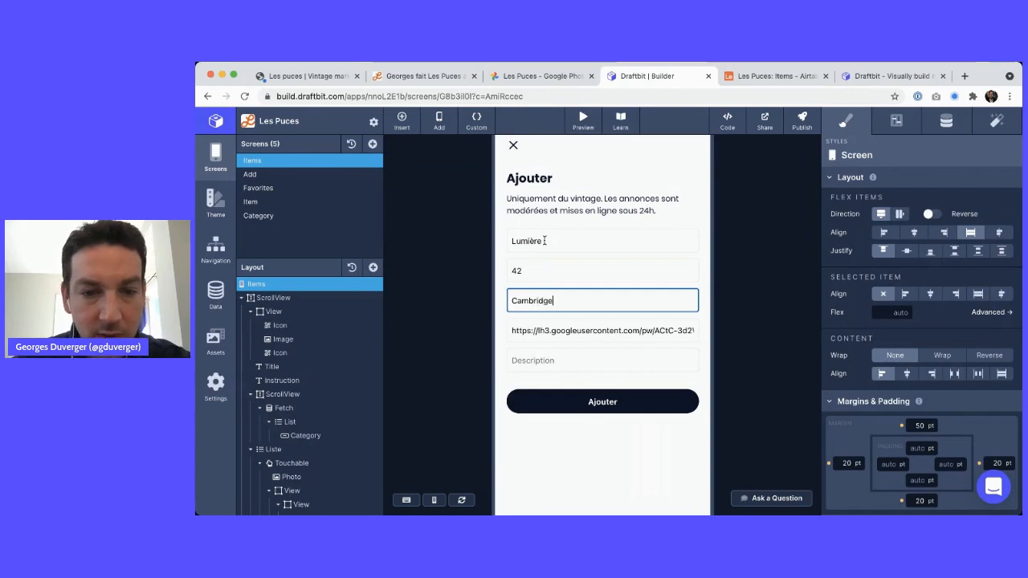
key("Tab")
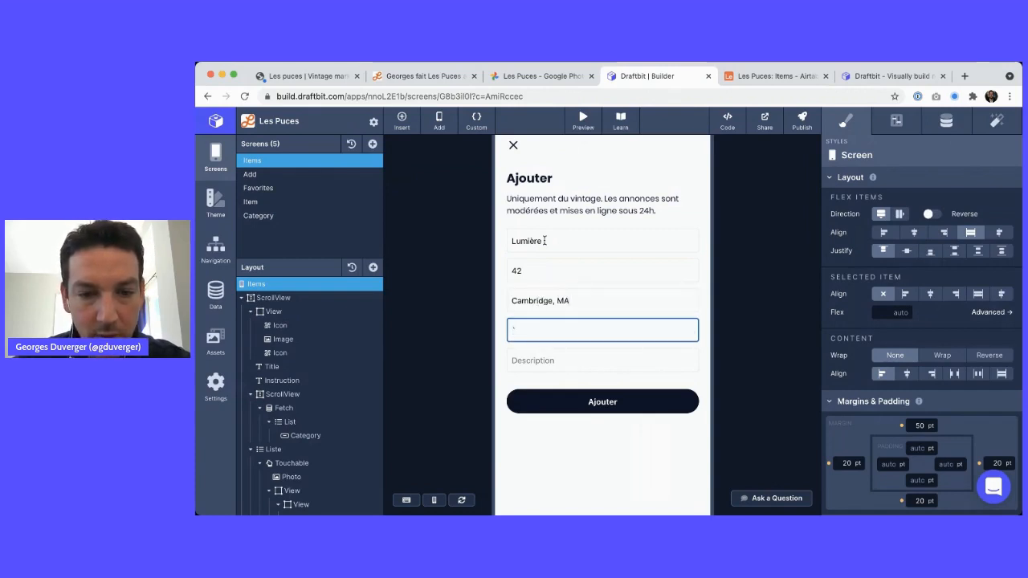
key("super+v")
key("Tab")
type("O")
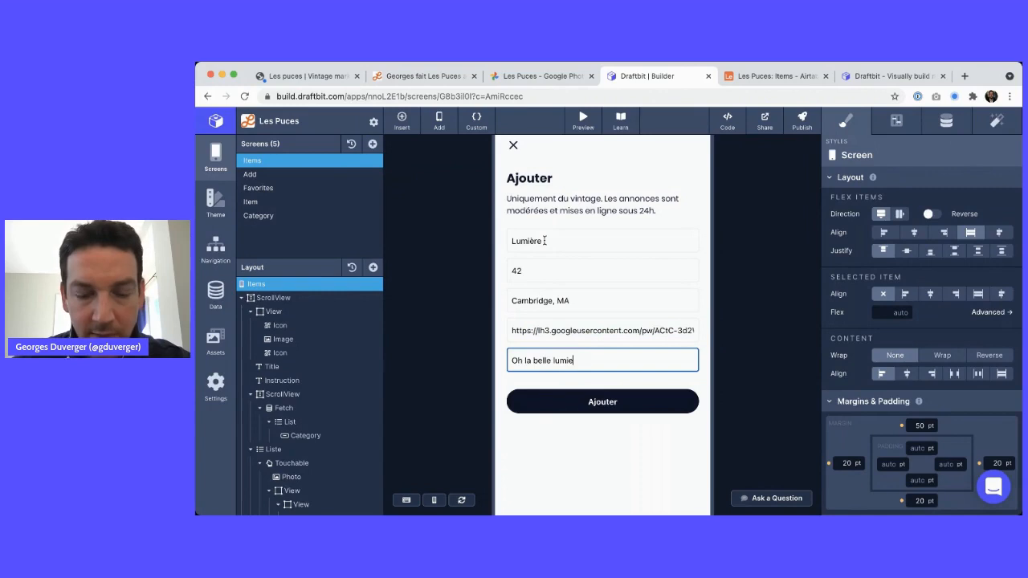
type("h la belle lumière")
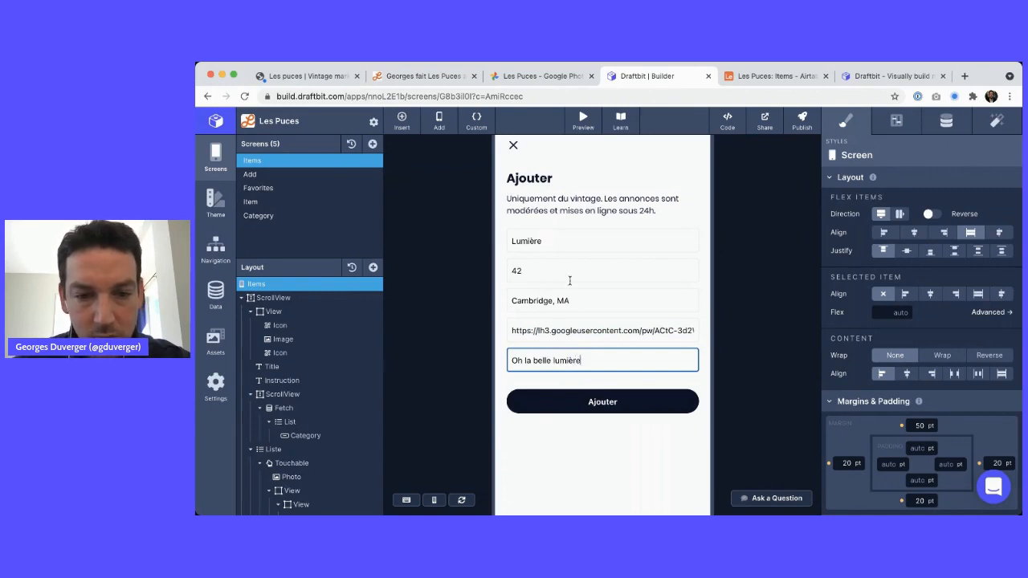
left_click(607, 407)
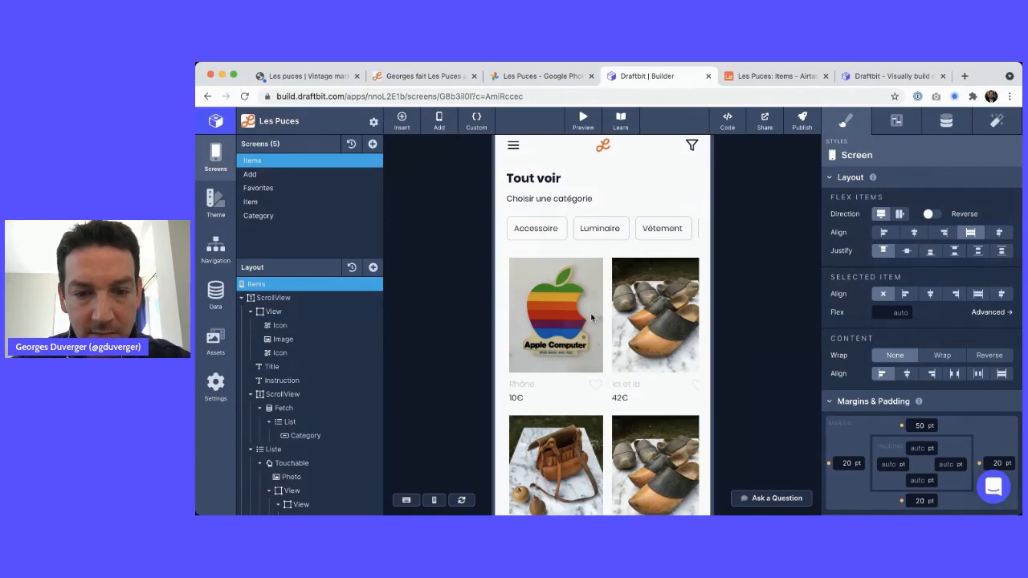
Check the Airtable Items table twice for the new Lumière record
scroll(591, 318, "down", 3)
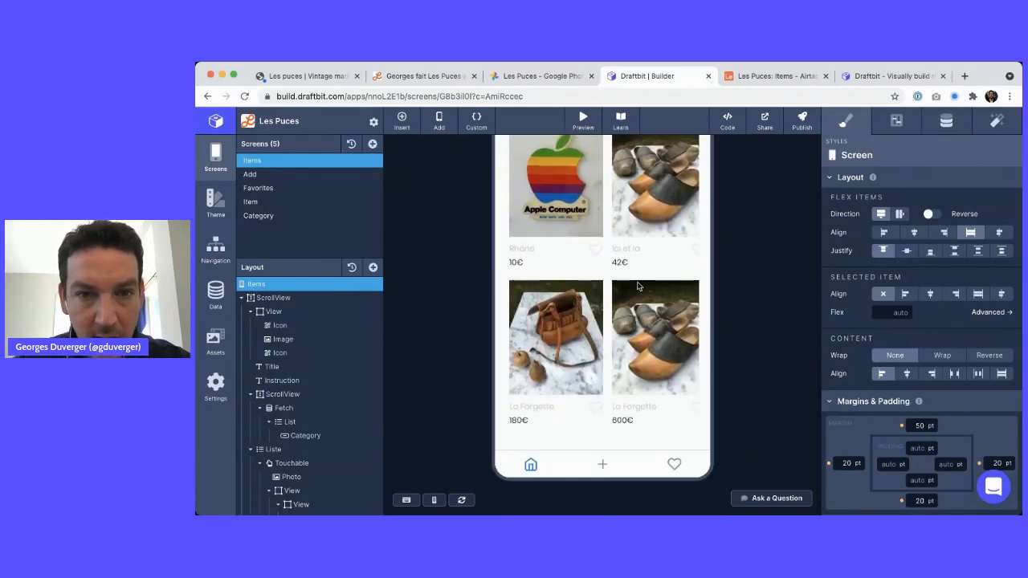
key("ctrl+Tab")
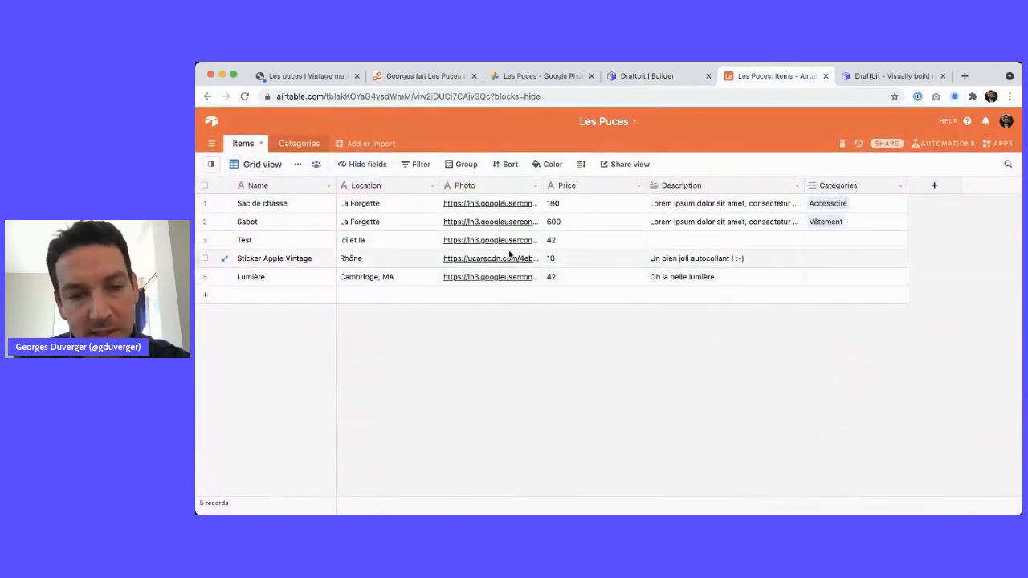
key("ctrl+shift+Tab")
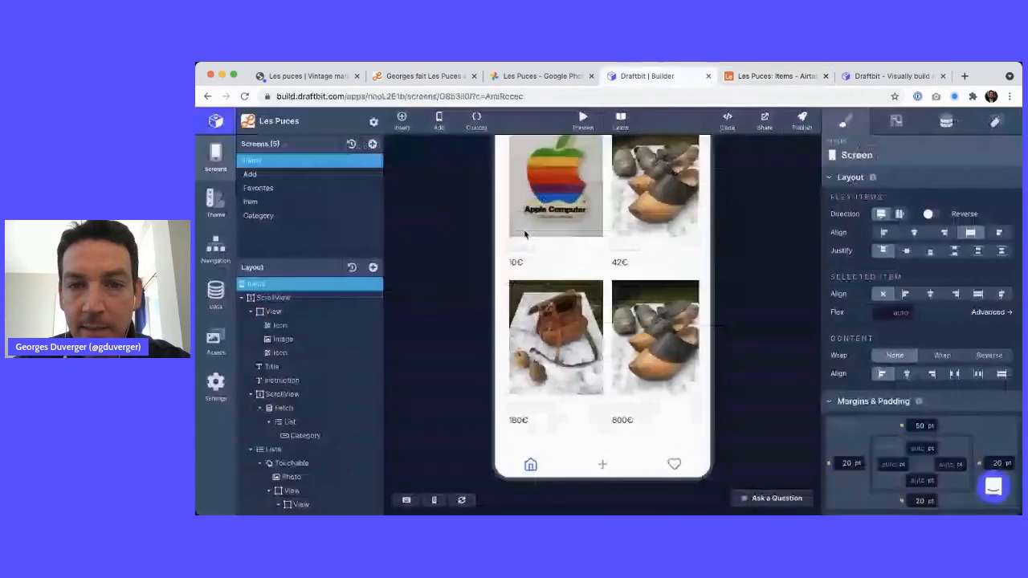
scroll(656, 305, "up", 1)
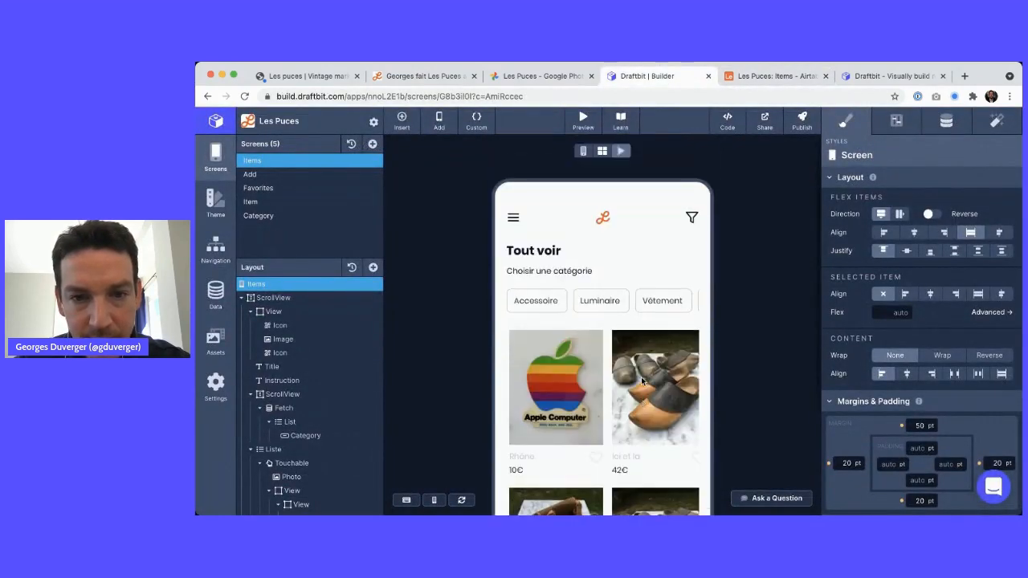
scroll(655, 301, "down", 5)
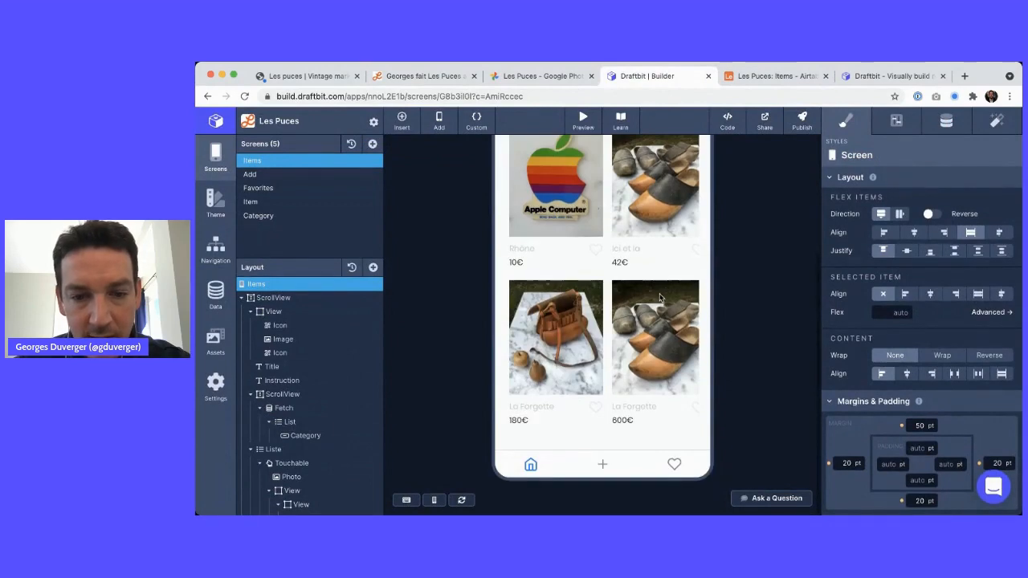
key("ctrl+Tab")
key("ctrl+shift+Tab")
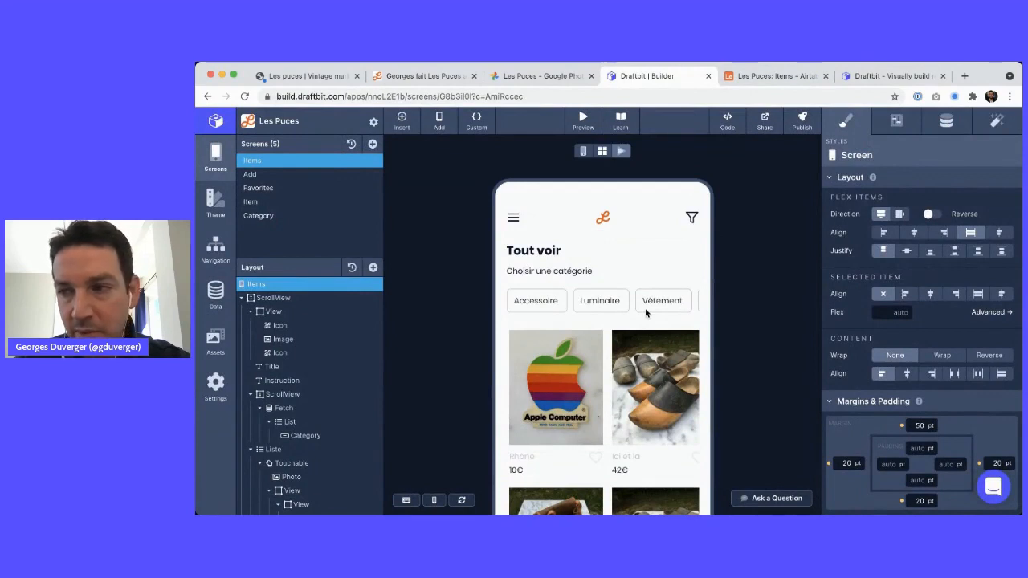
Reload the live preview, open the Lumière item's detail page, then close it
left_click(622, 152)
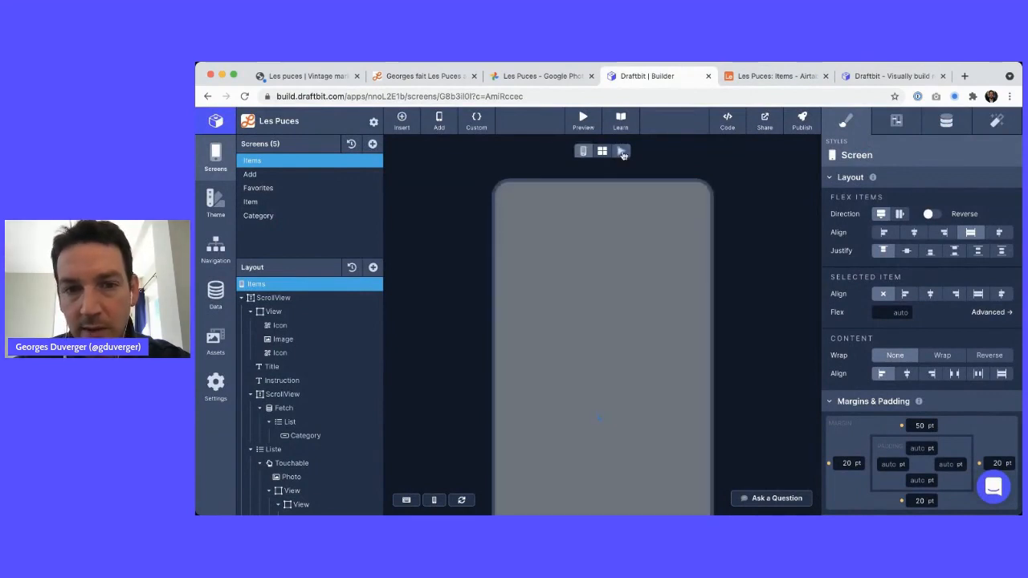
left_click(624, 152)
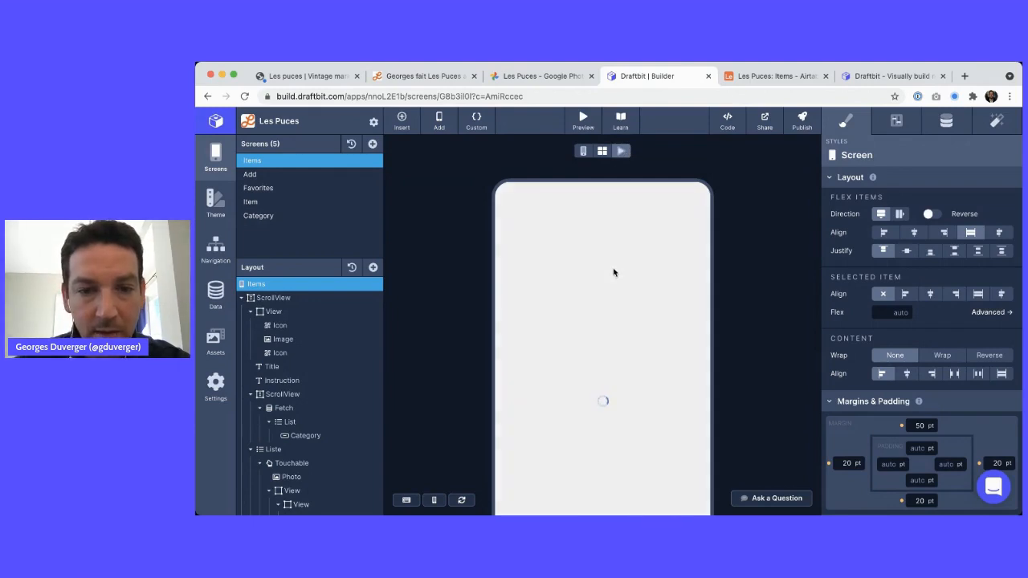
scroll(614, 272, "down", 5)
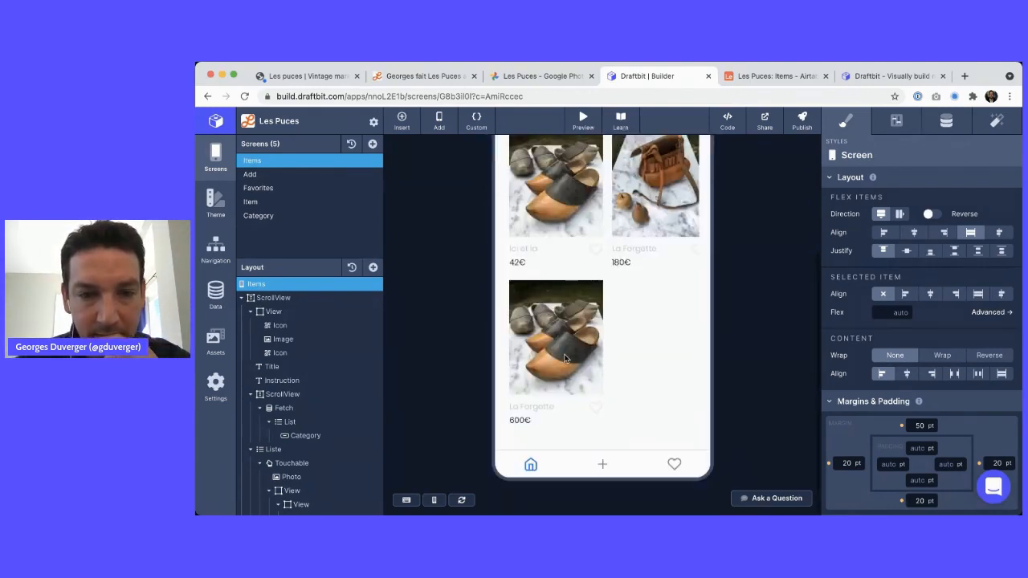
scroll(564, 337, "up", 2)
left_click(543, 203)
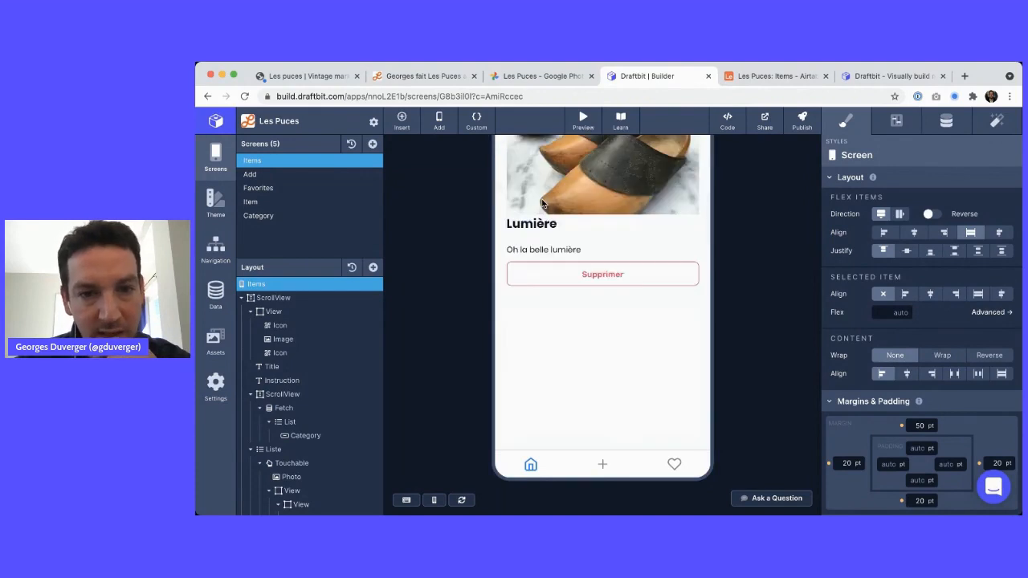
left_click_drag(519, 369, 581, 365)
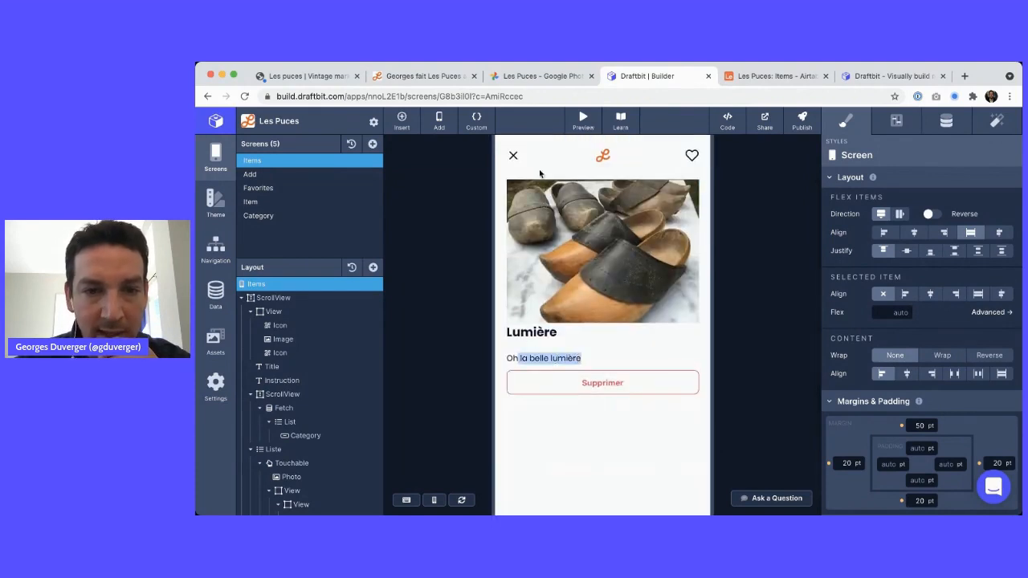
left_click(514, 156)
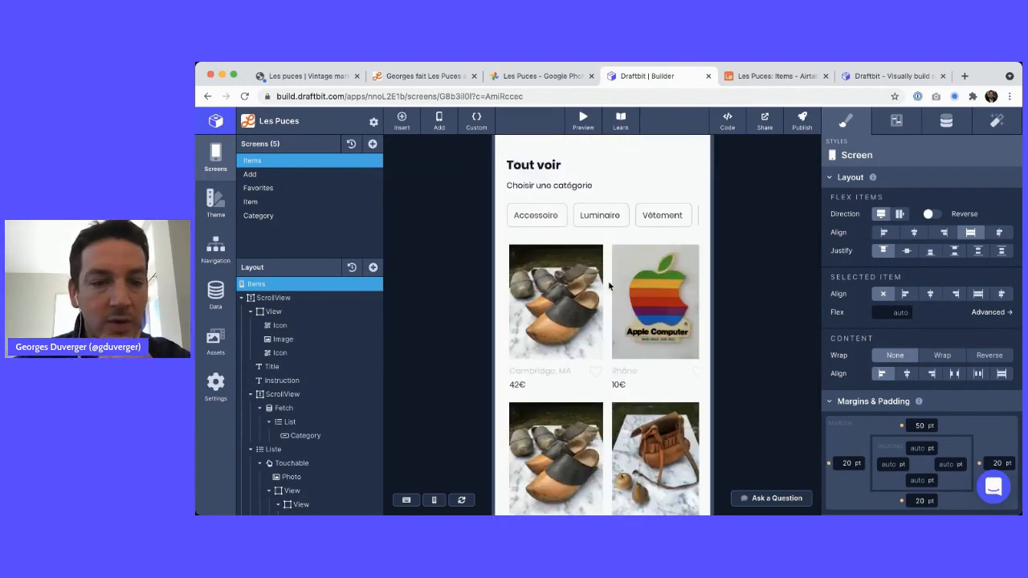
In the Notion notes, mark the Re-fetch bug entry with an exclamation emoji
left_click(422, 75)
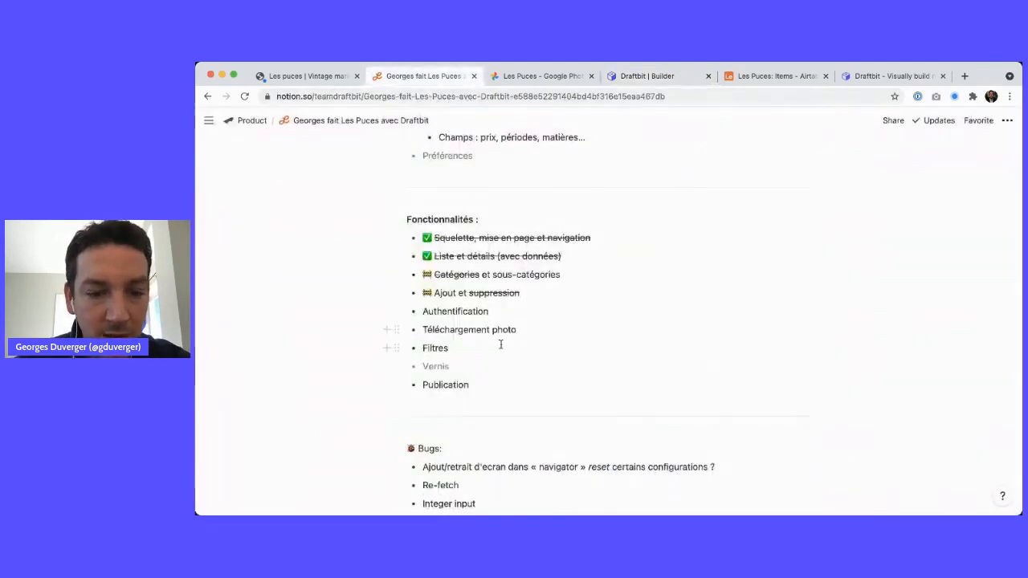
scroll(500, 345, "down", 3)
left_click(485, 386)
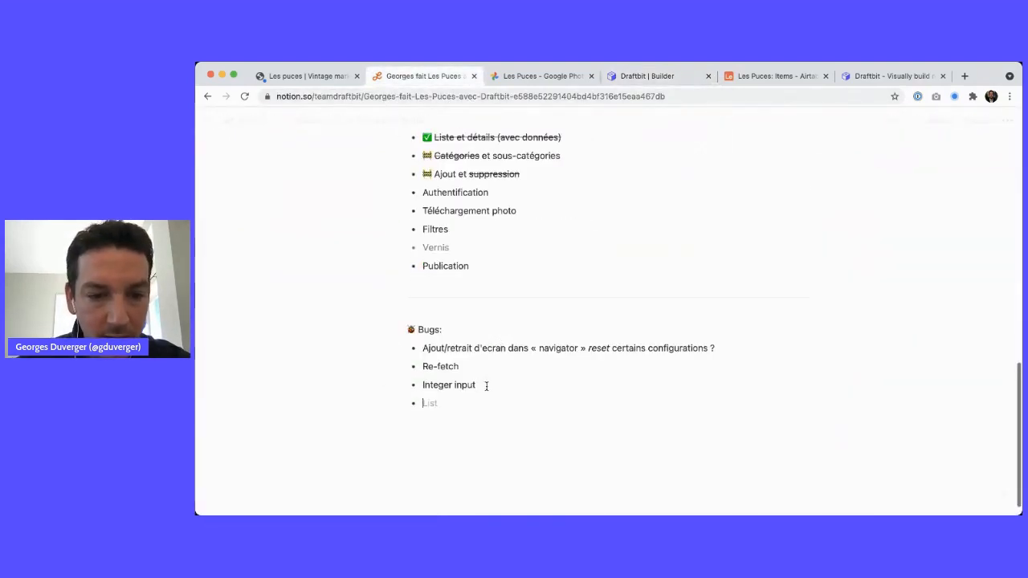
key("BackSpace")
key("Up")
key("super+shift+Left")
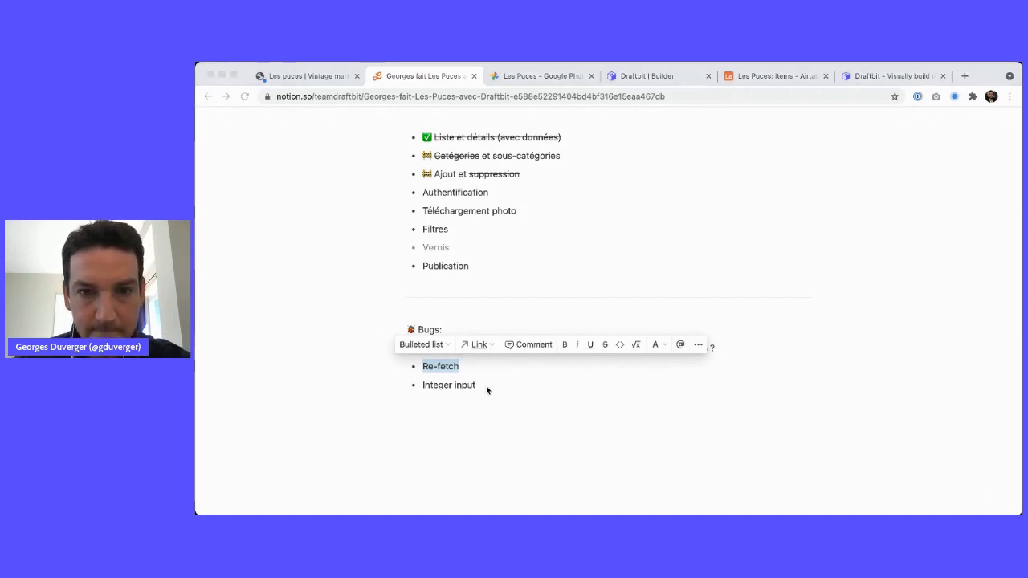
key("Left")
key("Return")
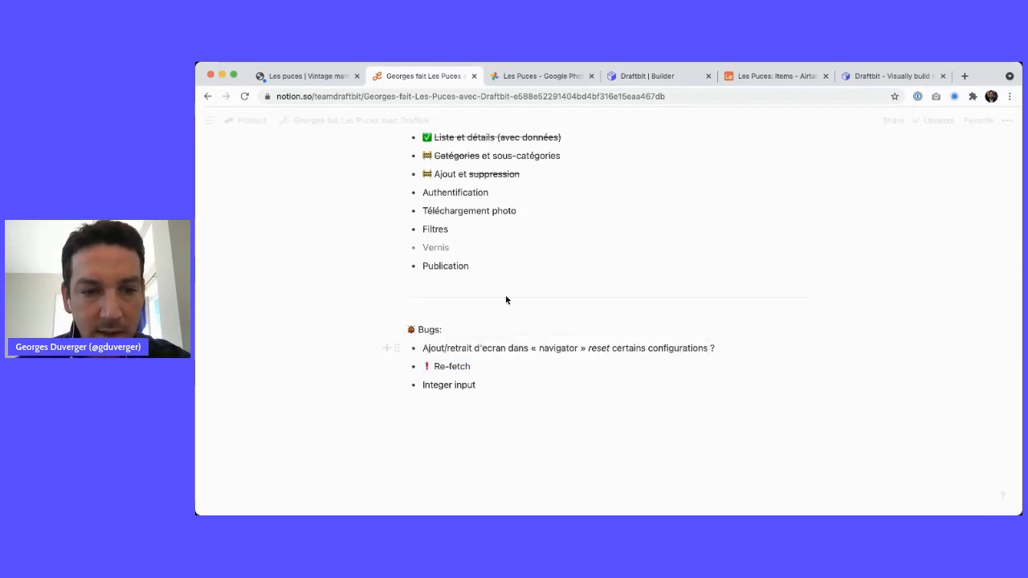
Strike through Catégories in the Fonctionnalités list
scroll(501, 318, "up", 3)
scroll(501, 318, "down", 2)
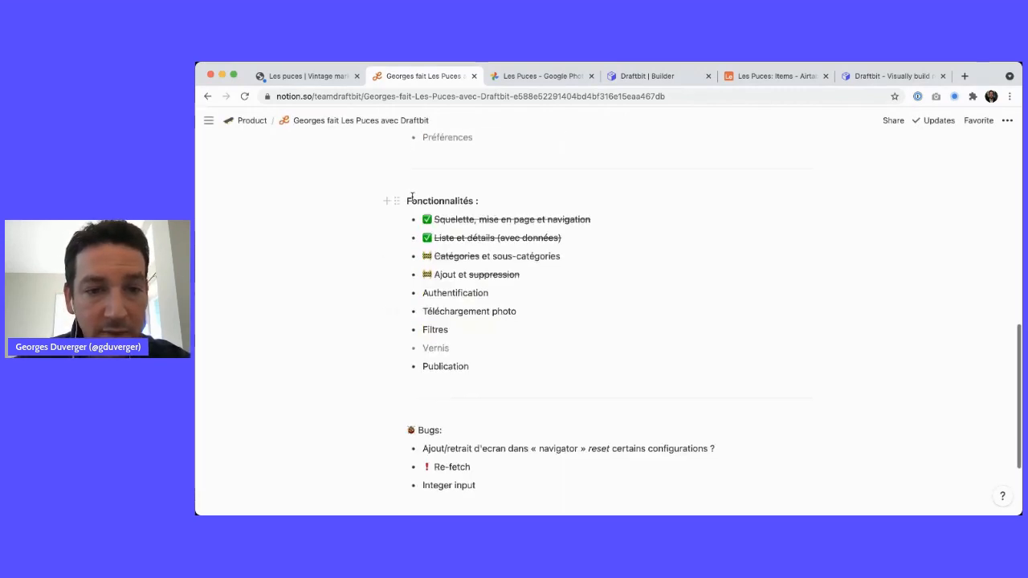
left_click_drag(444, 218, 594, 213)
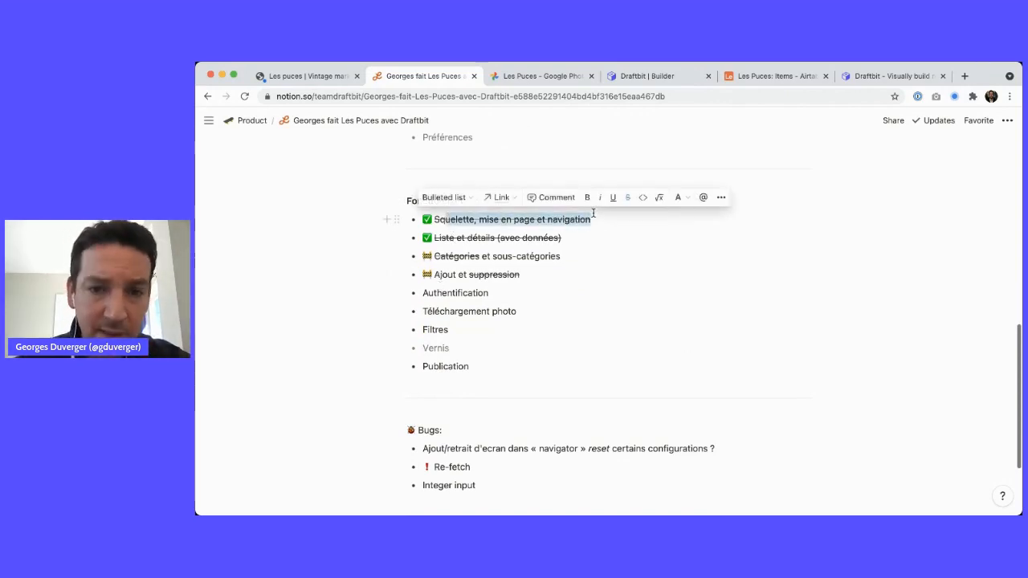
left_click(444, 241)
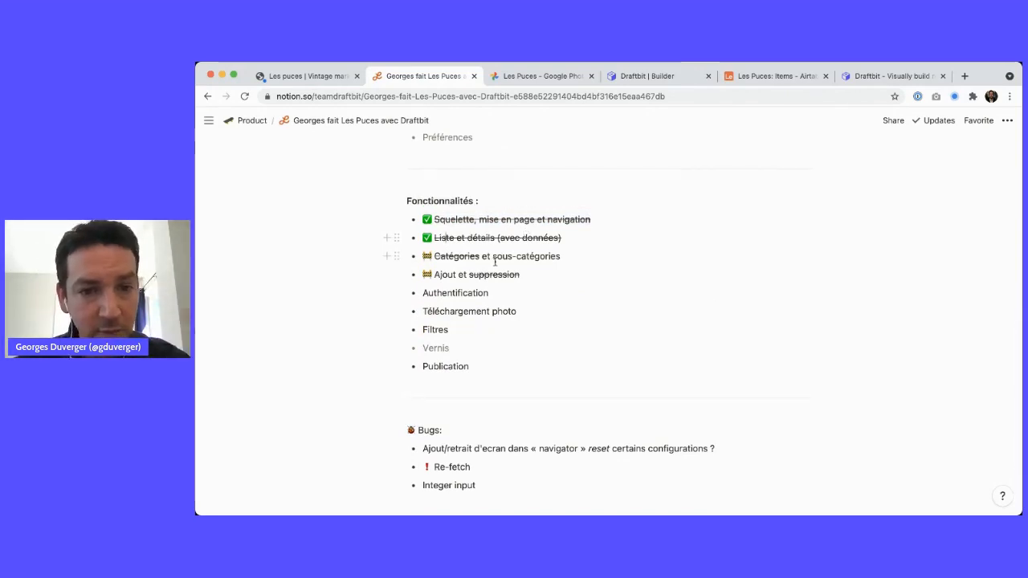
double_click(452, 257)
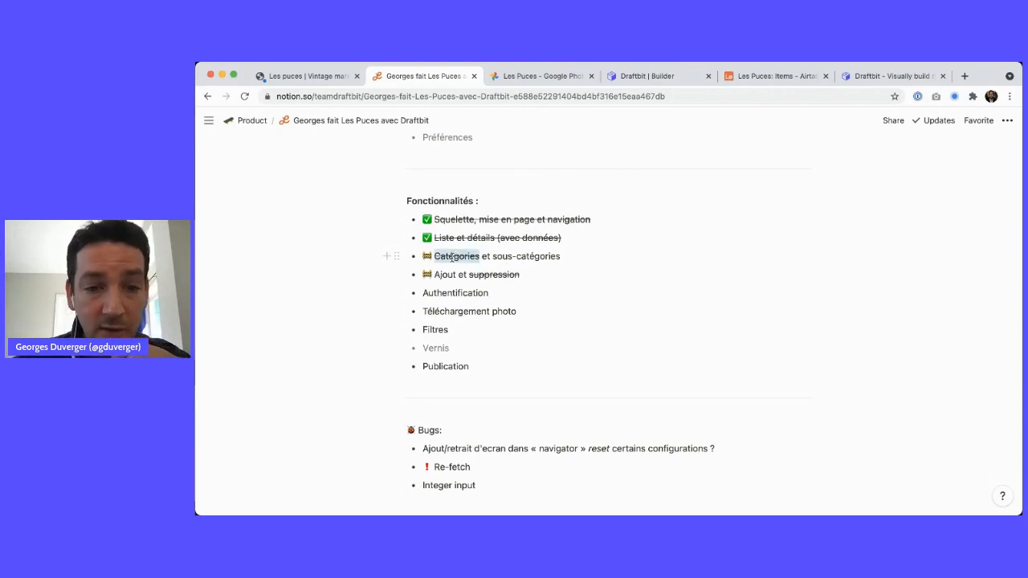
key("super+shift+s")
left_click_drag(491, 256, 580, 259)
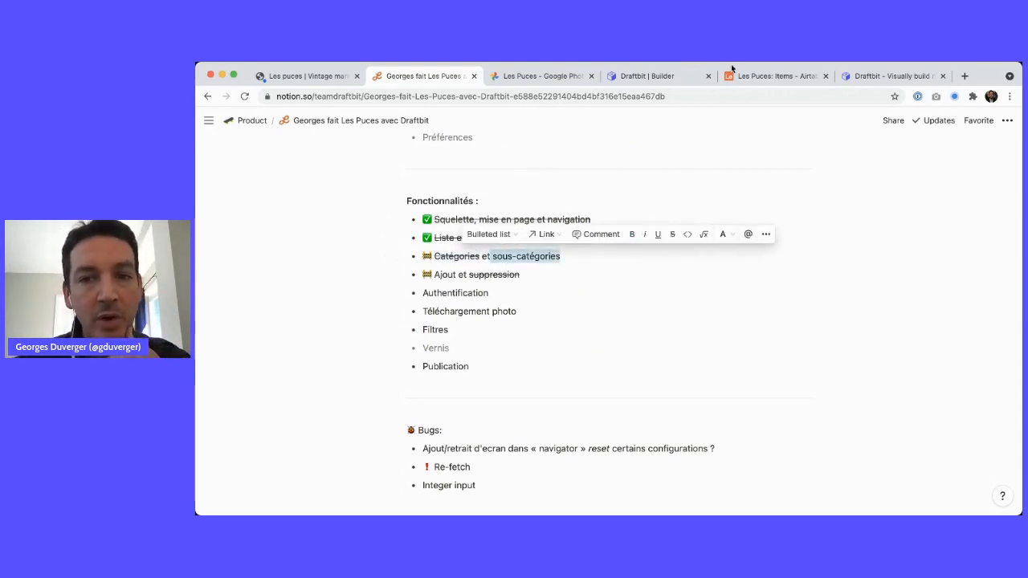
left_click(748, 77)
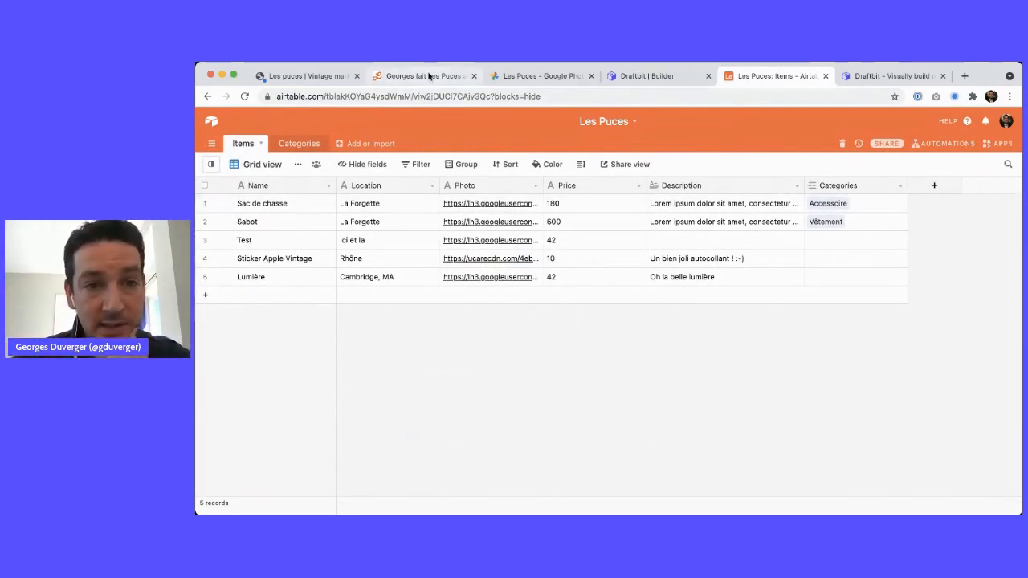
left_click(429, 76)
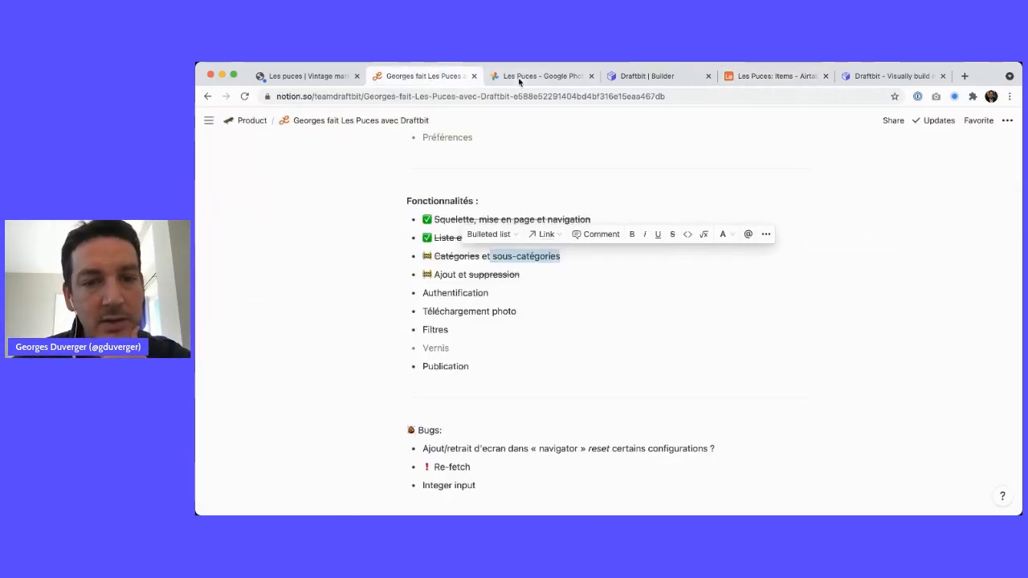
left_click(506, 257)
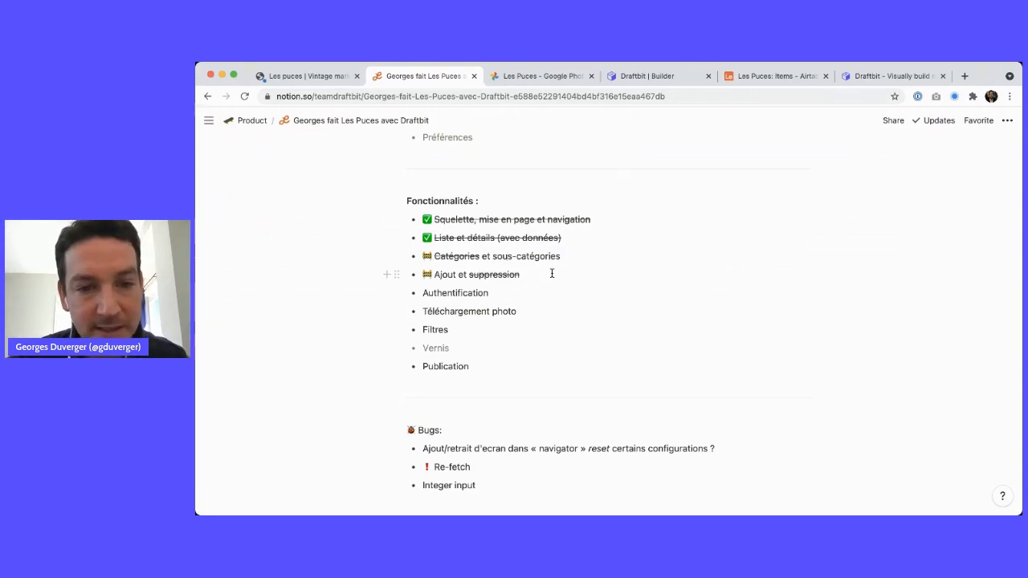
Nest Téléchargement photo as a sub-item under Ajout et suppression
double_click(445, 275)
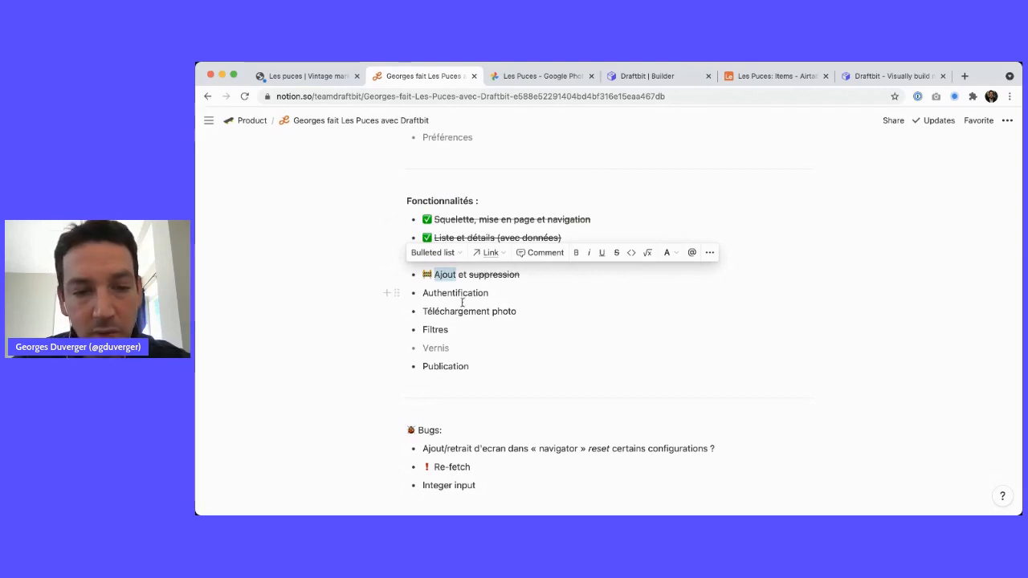
left_click_drag(396, 312, 408, 286)
key("Tab")
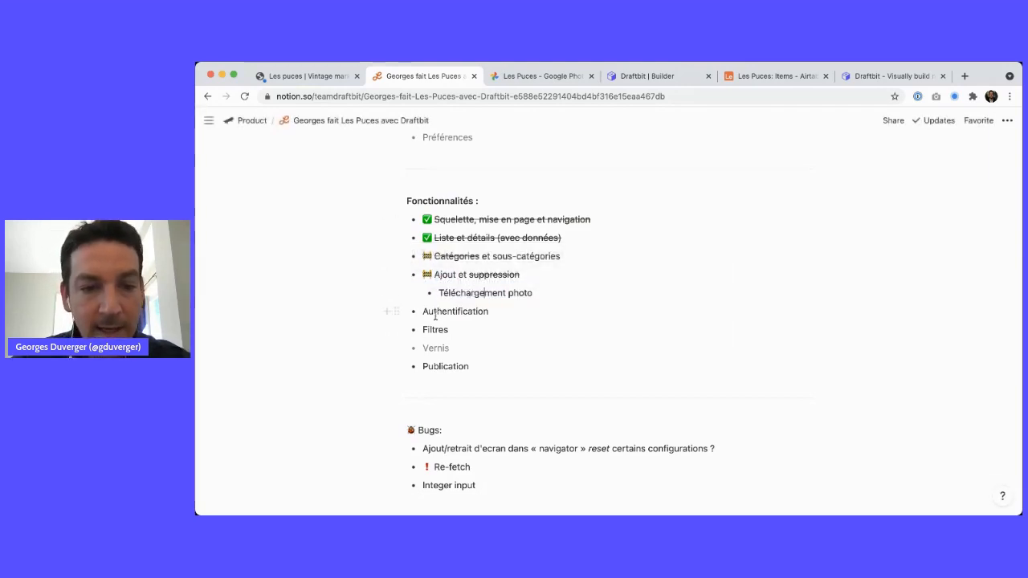
Make Authentification bold in the feature list
double_click(427, 329)
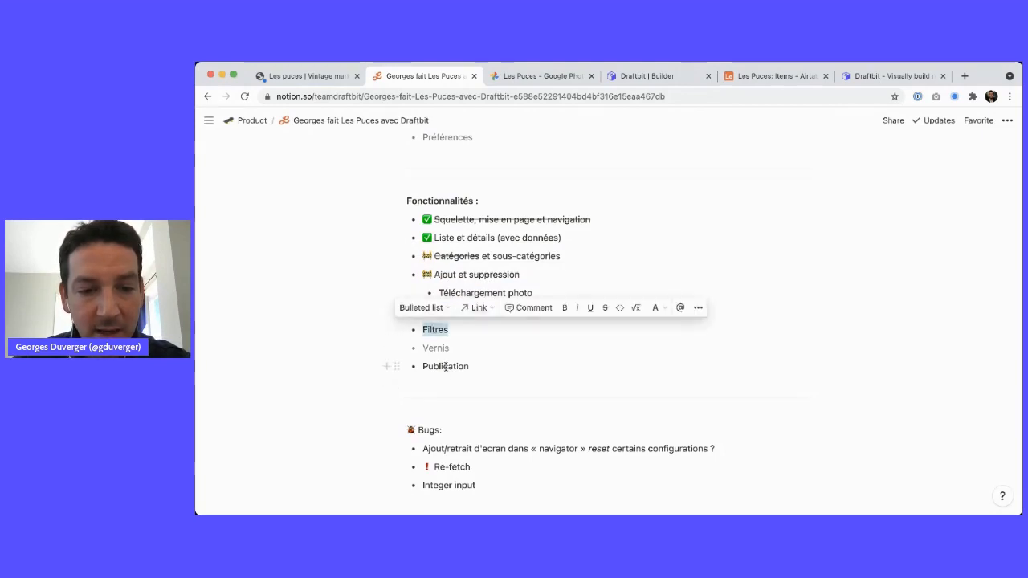
left_click(427, 329)
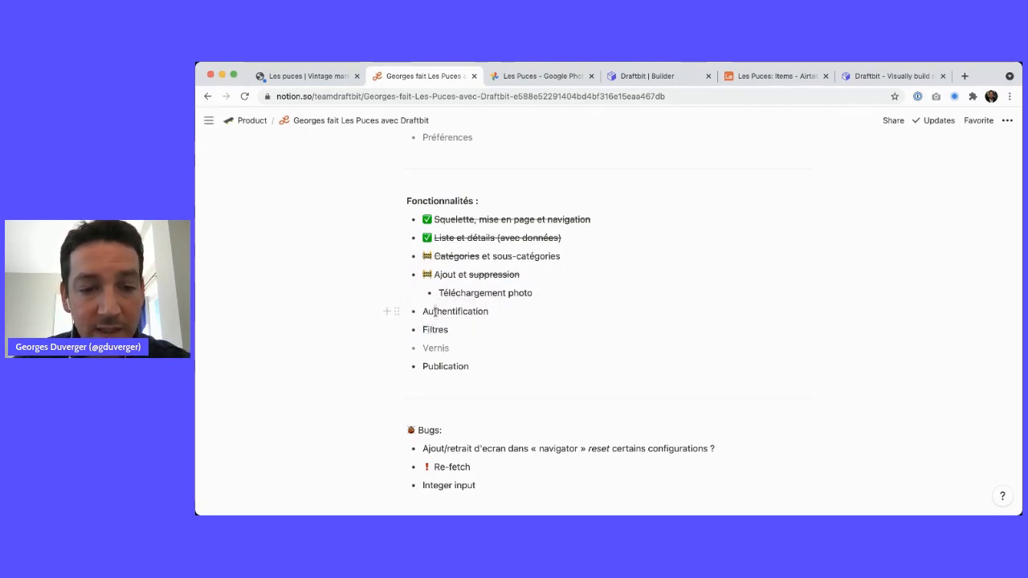
double_click(435, 312)
key("super+b")
left_click(451, 329)
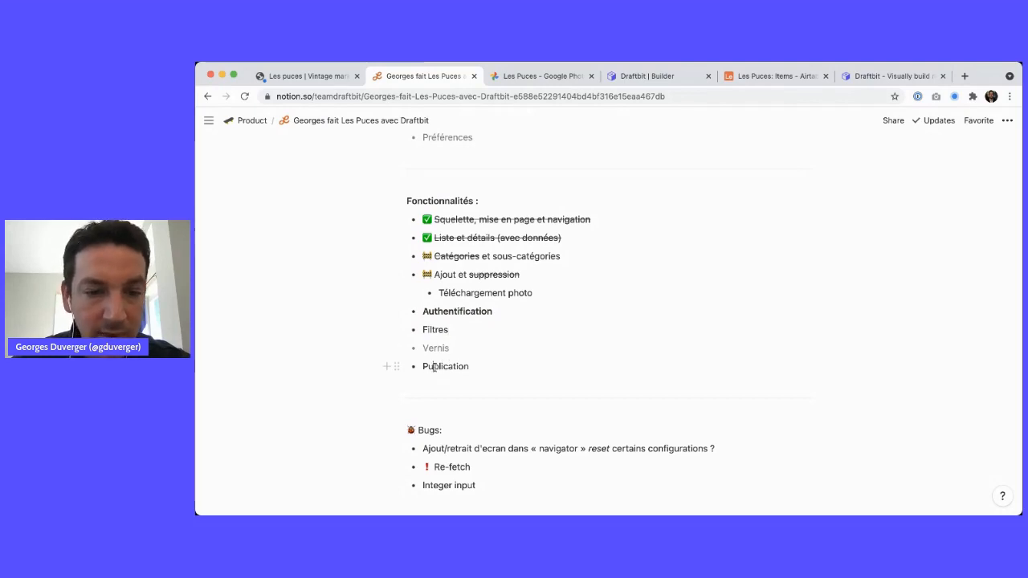
double_click(434, 367)
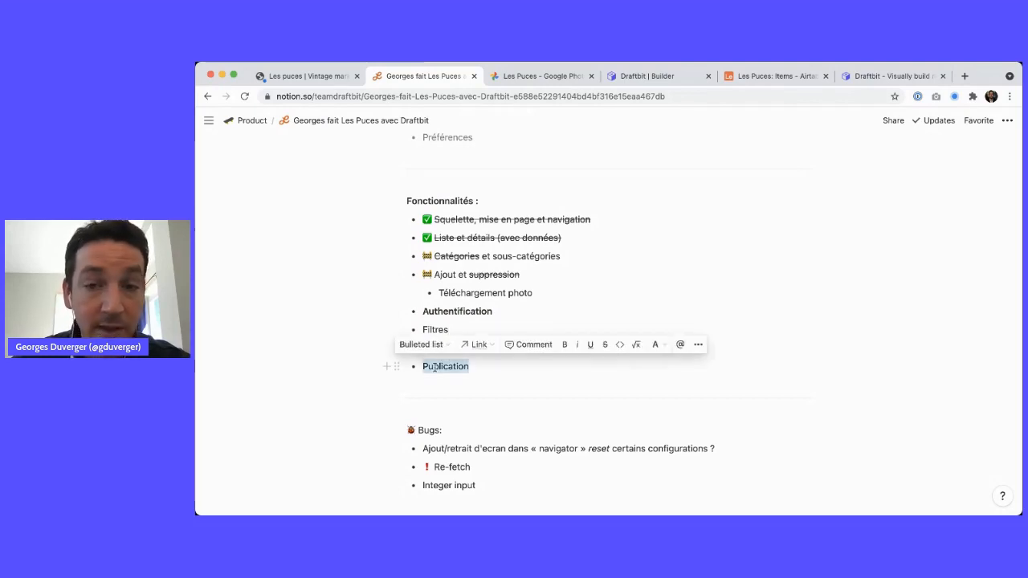
double_click(478, 311)
key("ctrl+Tab")
key("ctrl+Tab")
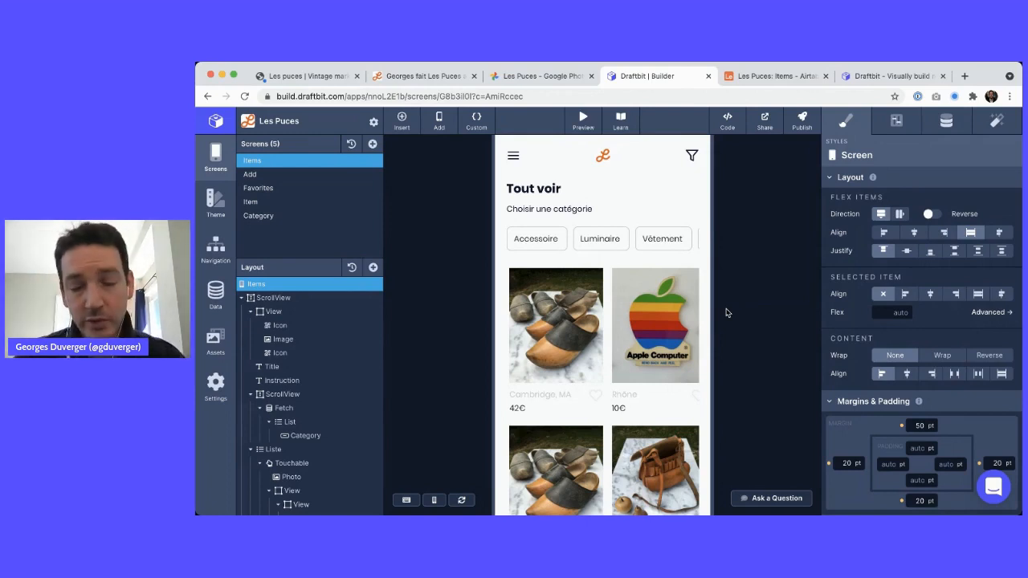
Scroll to show the whole phone and open the Items screen's empty Custom Code Functions dialog
scroll(674, 272, "up", 2)
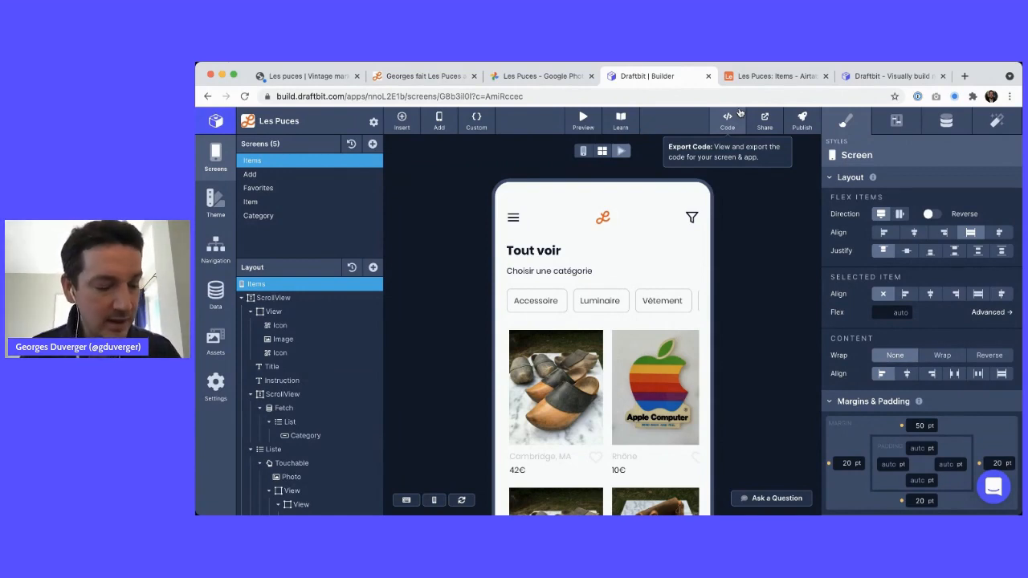
left_click(478, 122)
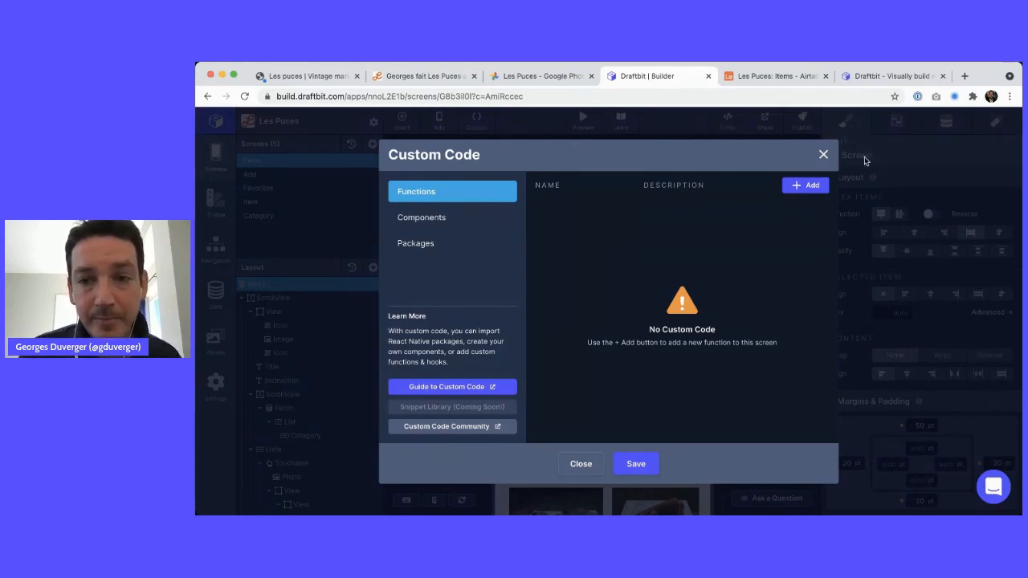
Close Custom Code, add a USER_ID stored variable in project settings, and save
left_click(823, 154)
left_click(373, 121)
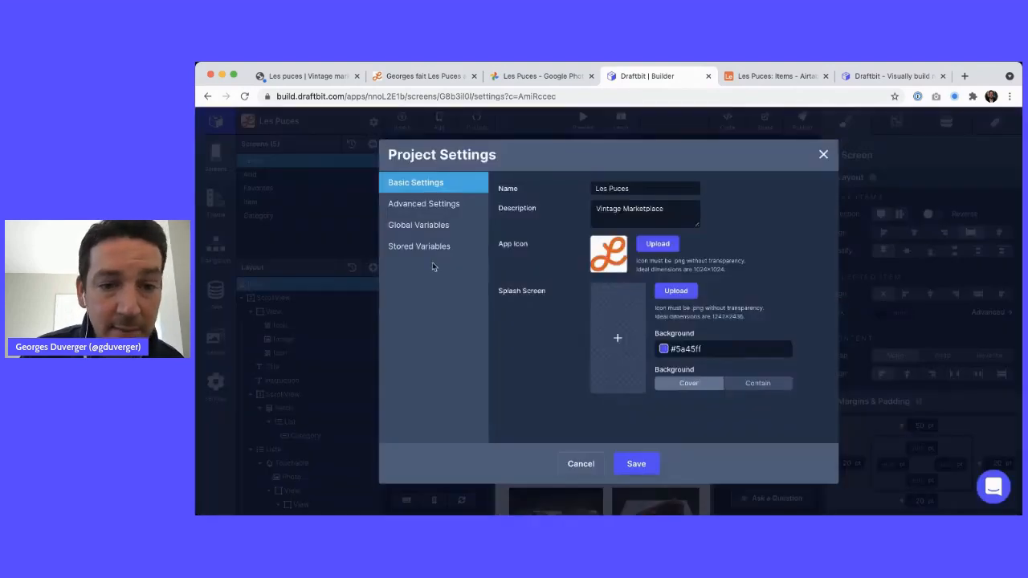
left_click(431, 224)
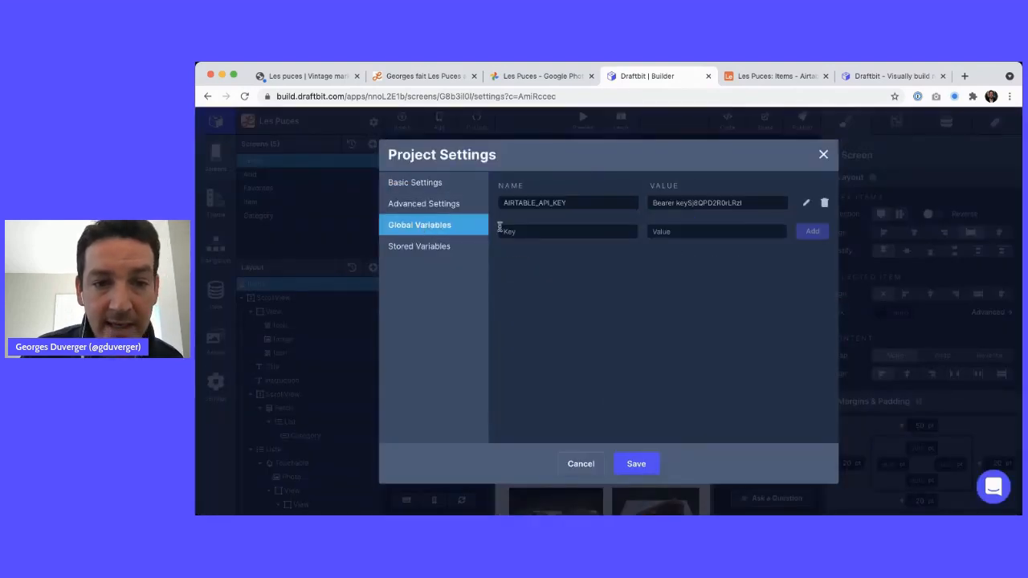
left_click(434, 247)
left_click(434, 227)
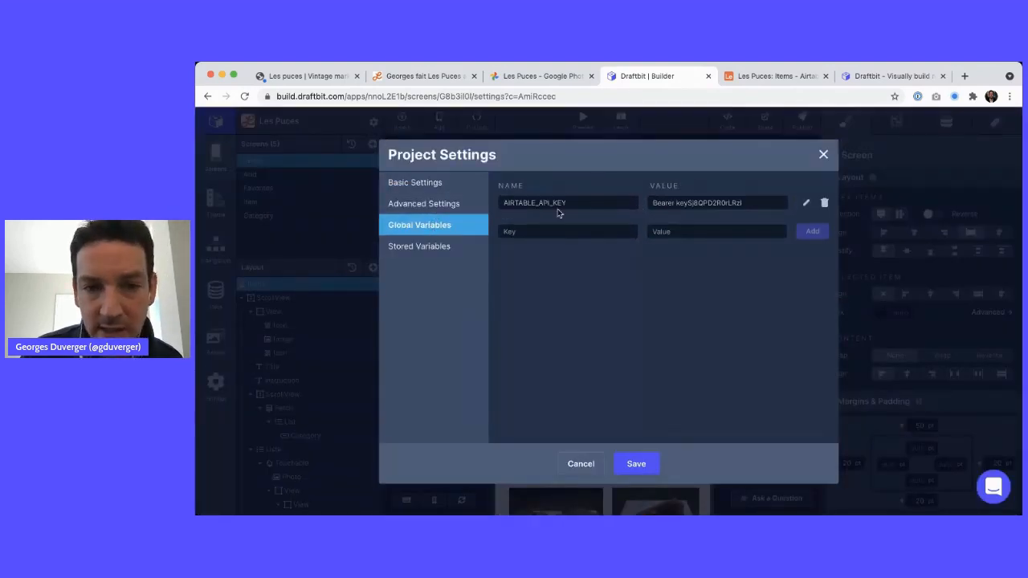
left_click(437, 250)
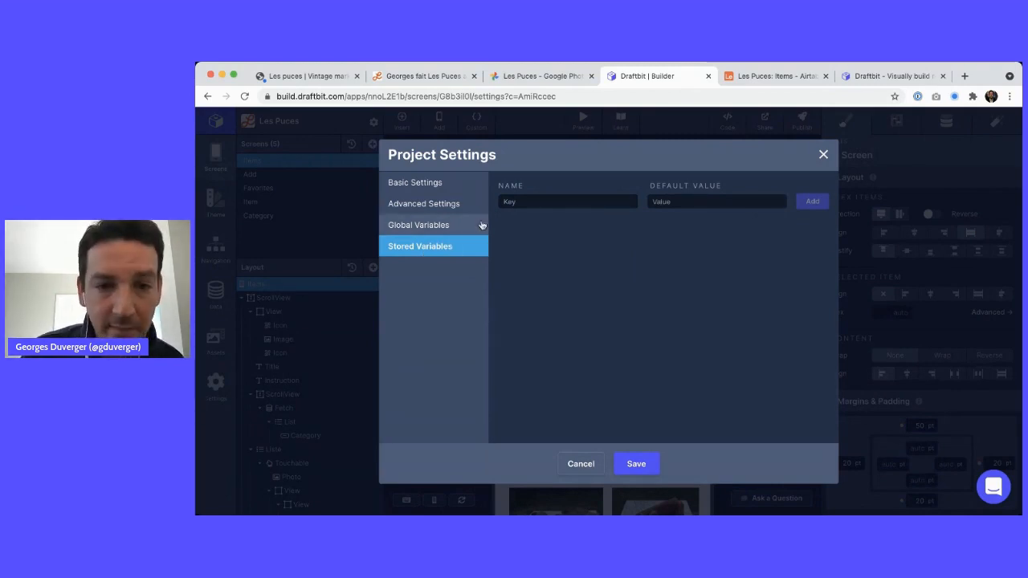
left_click(531, 200)
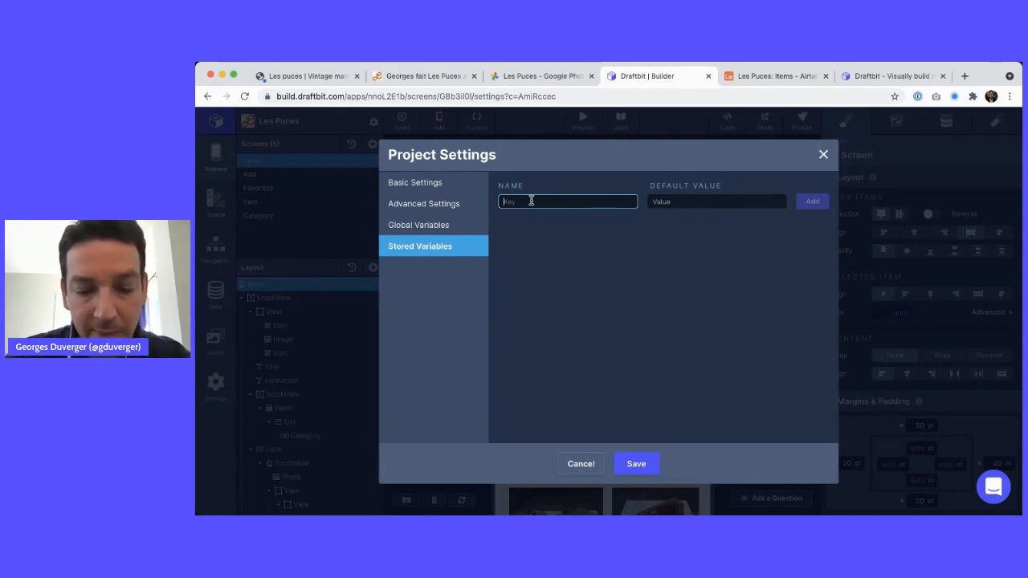
type("USER_ID")
left_click(734, 201)
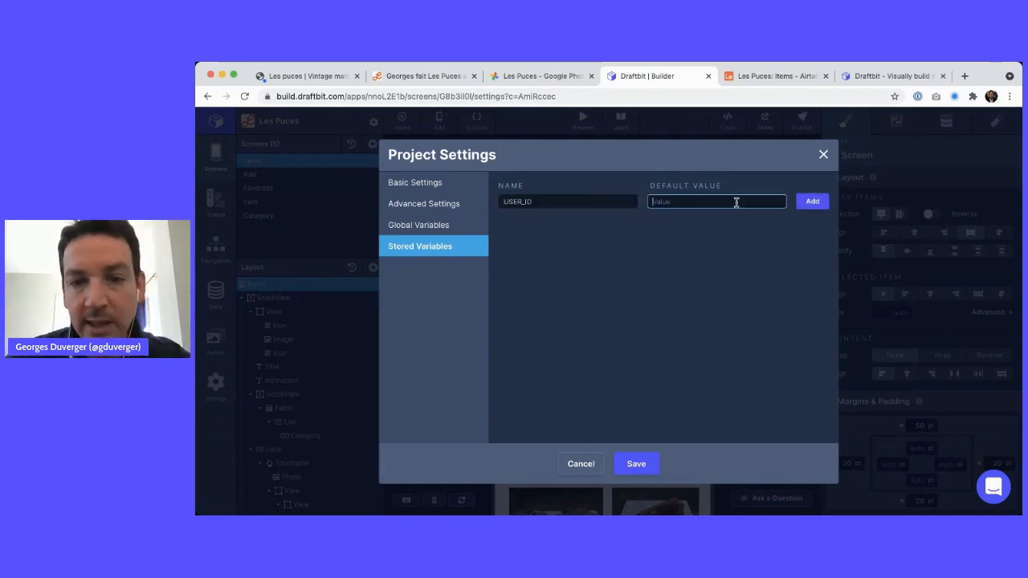
left_click(810, 201)
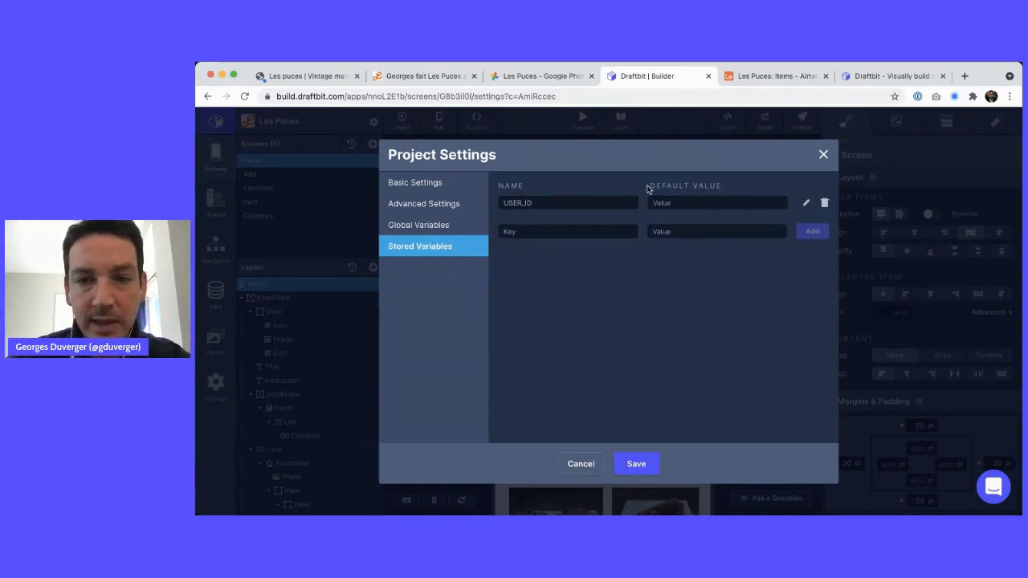
left_click(624, 464)
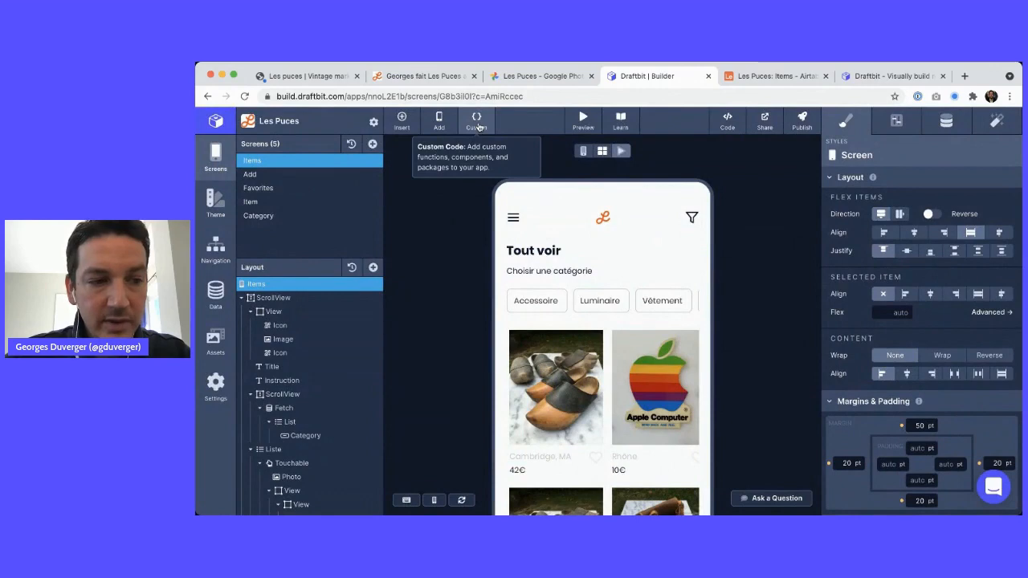
Go to the Firebase website in a new tab and open the console
left_click(963, 76)
type("fire")
key("Return")
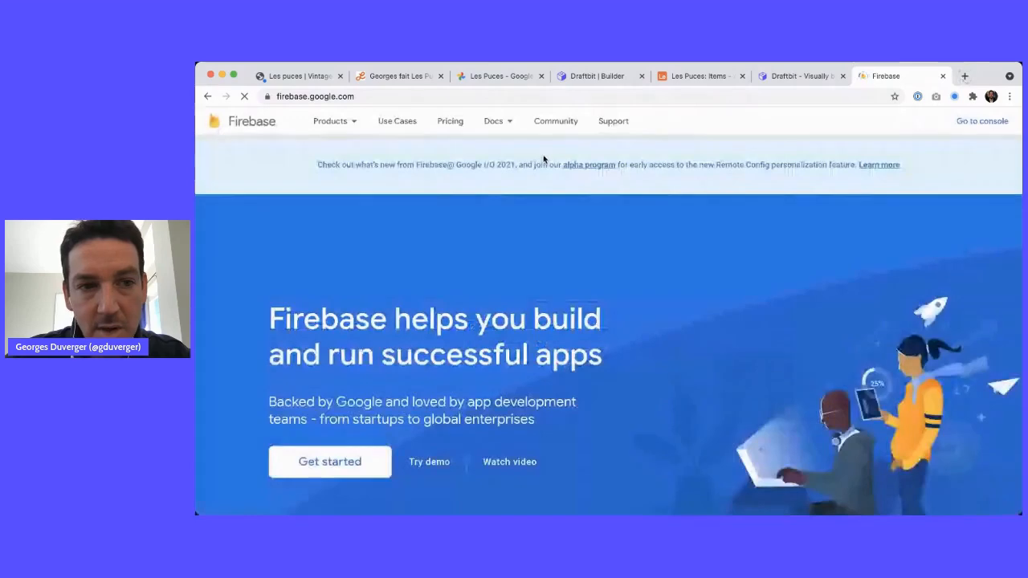
left_click(955, 122)
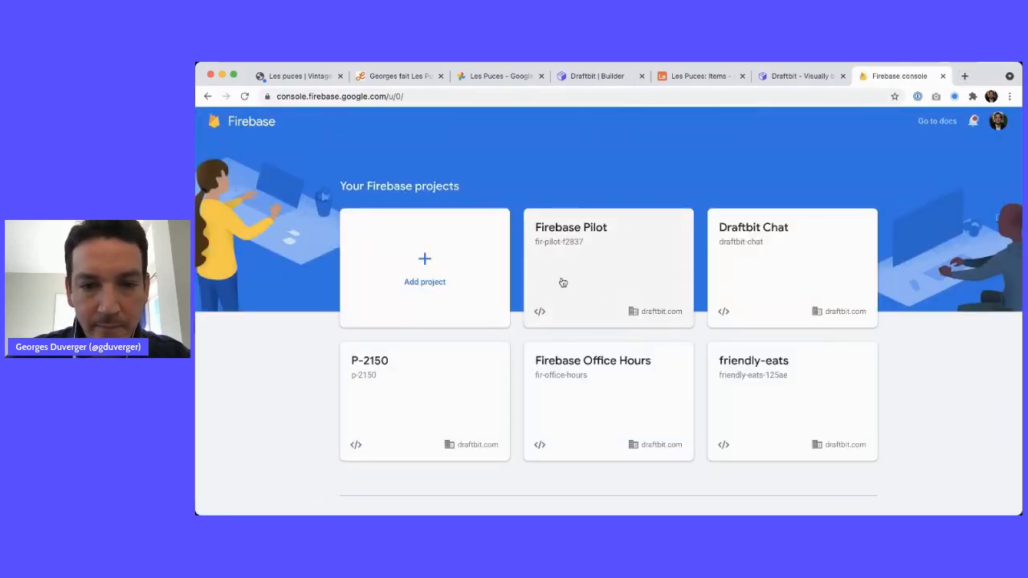
Create a Firebase project named Les Puces with Google Analytics turned off
left_click(424, 263)
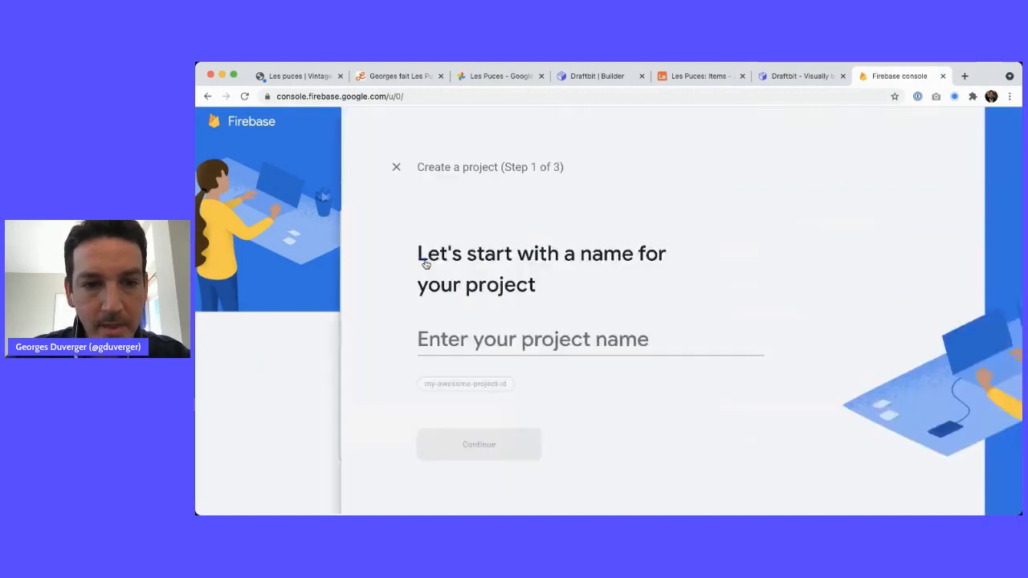
left_click(362, 335)
type("Les Puces")
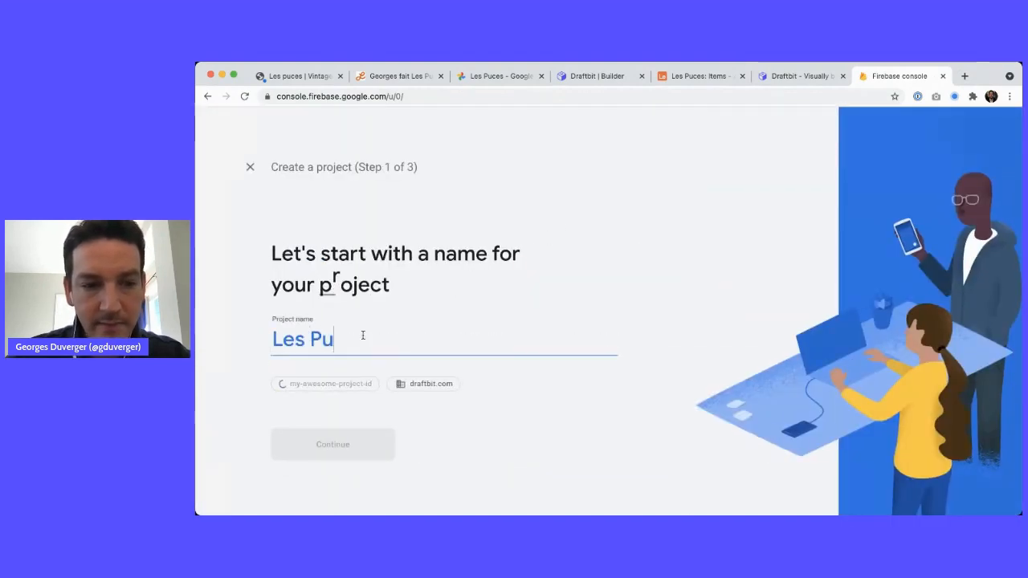
left_click(346, 450)
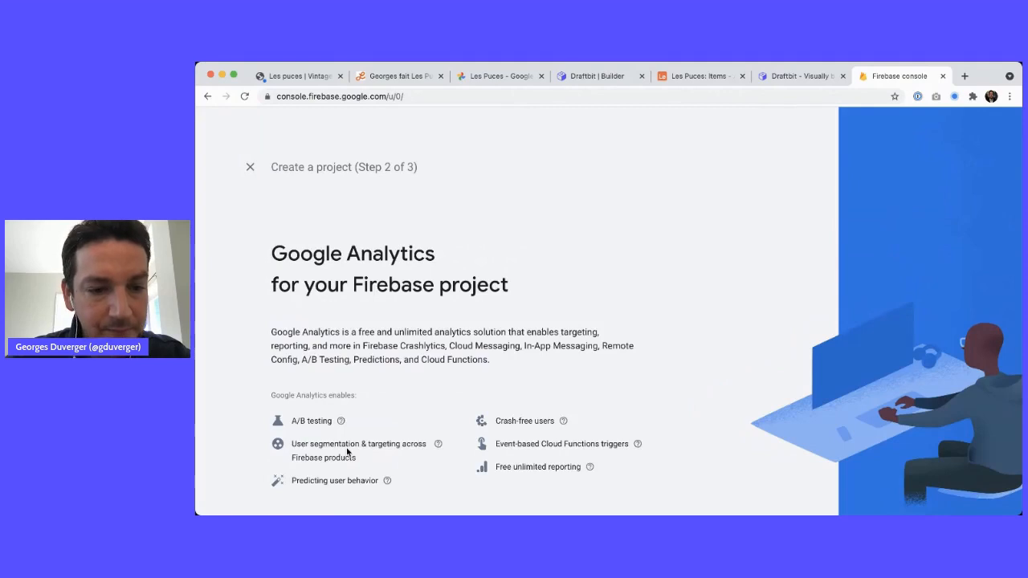
scroll(347, 445, "down", 3)
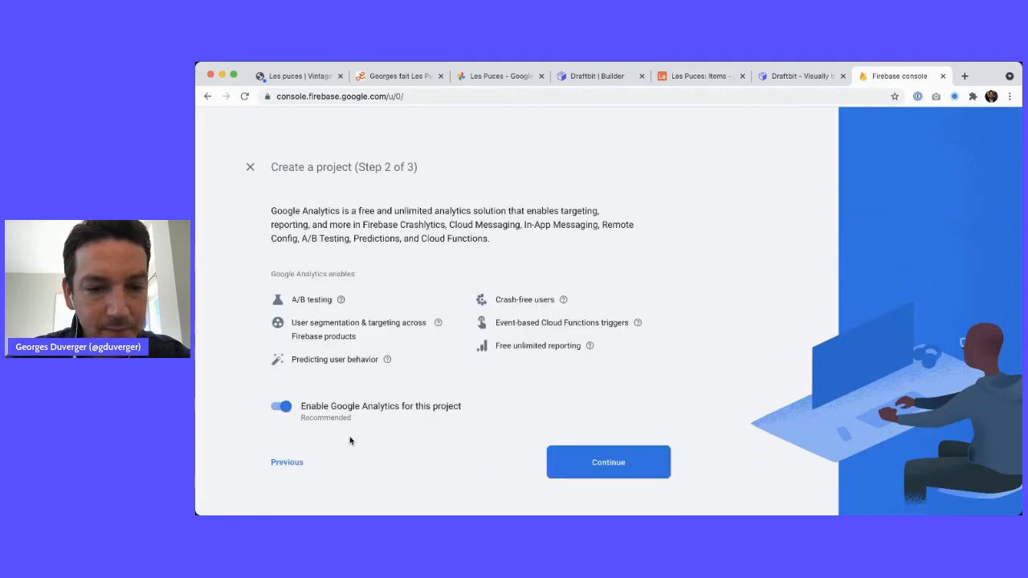
left_click(285, 407)
left_click(587, 455)
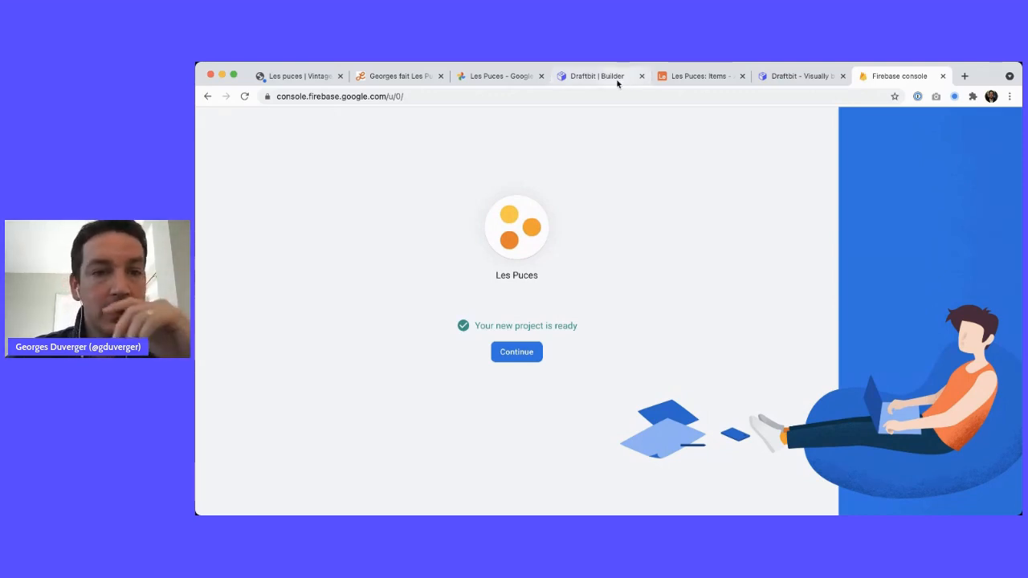
Dismiss the project-ready notice and open the Les Puces project from Recent projects
left_click(518, 353)
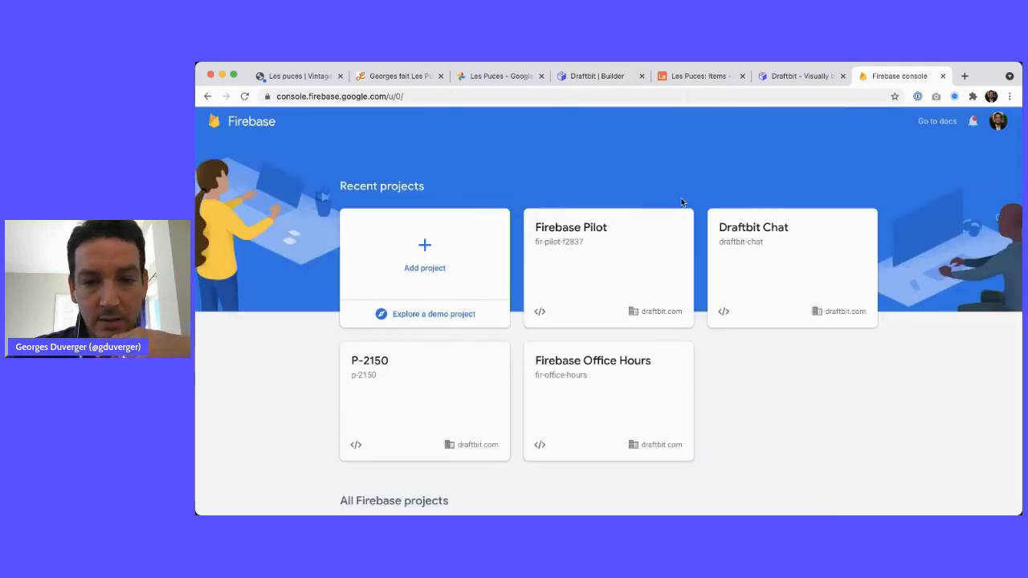
left_click(424, 248)
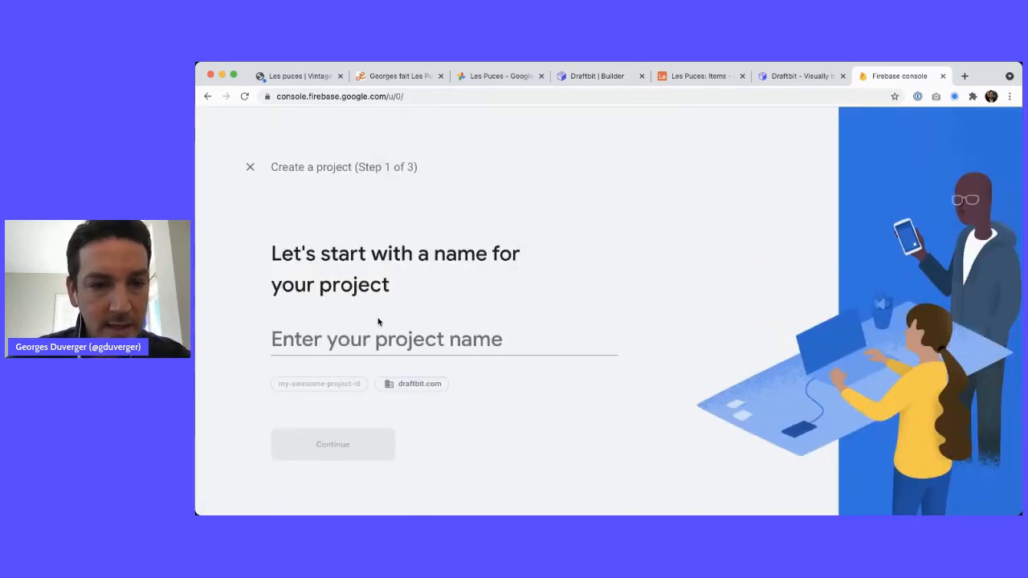
left_click(250, 166)
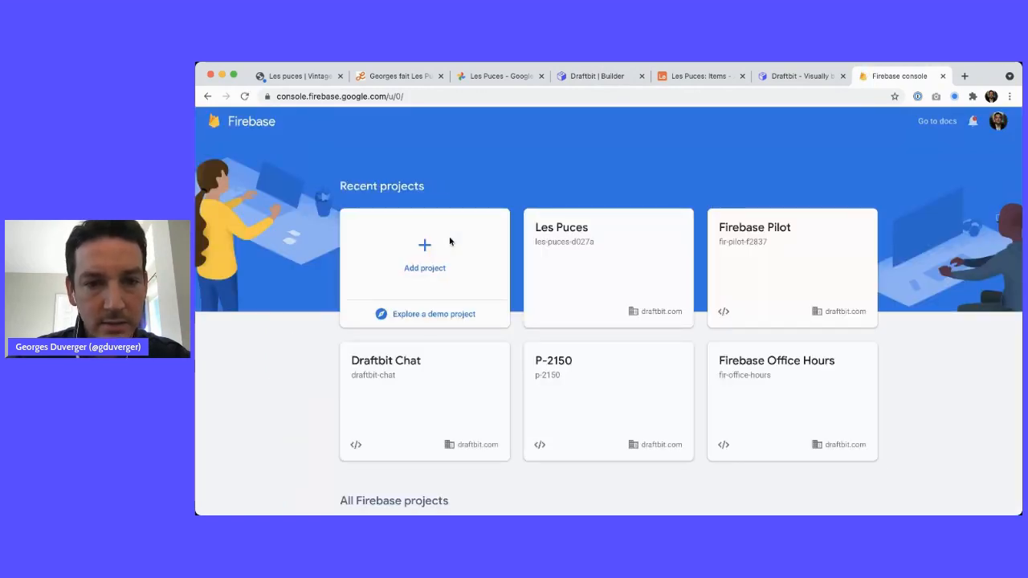
left_click(606, 225)
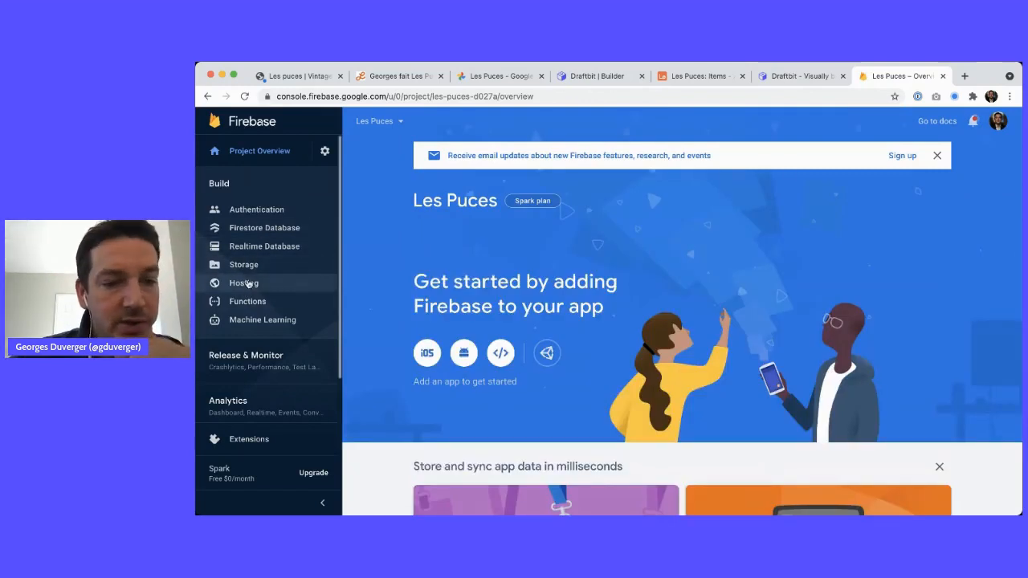
Enable the Email/Password sign-in provider, check the Users list, and return to Draftbit
left_click(257, 210)
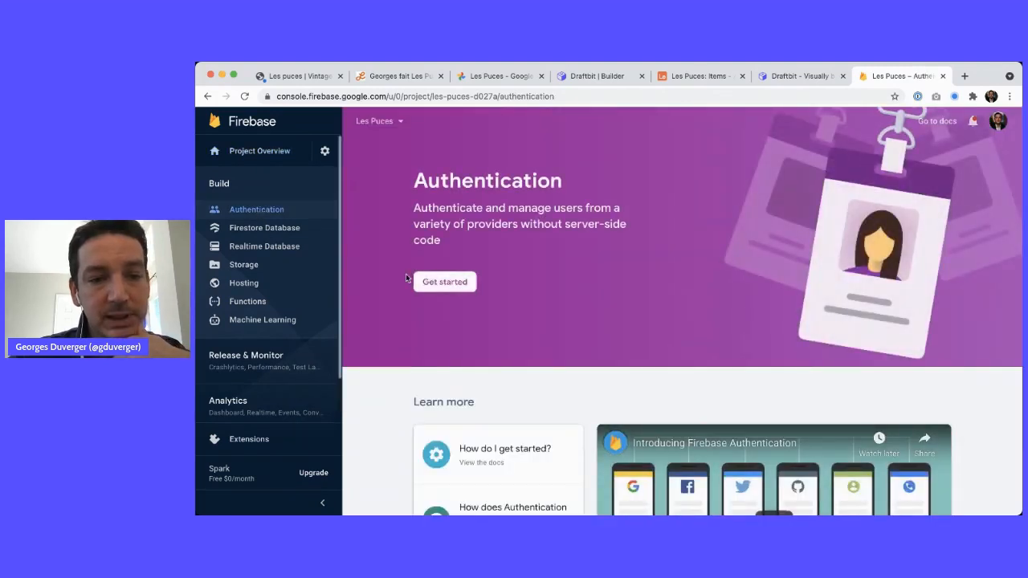
left_click(424, 282)
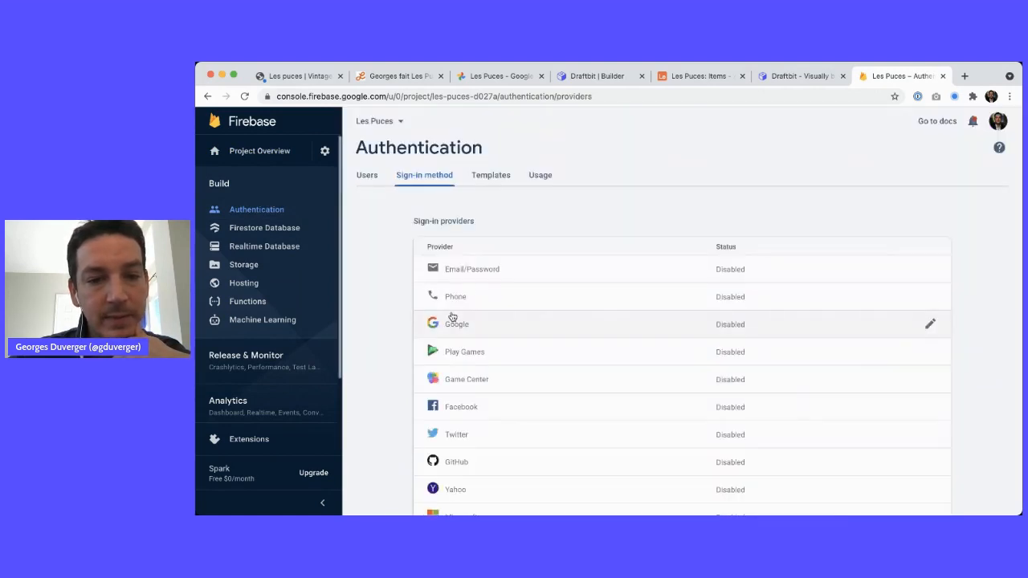
left_click(480, 268)
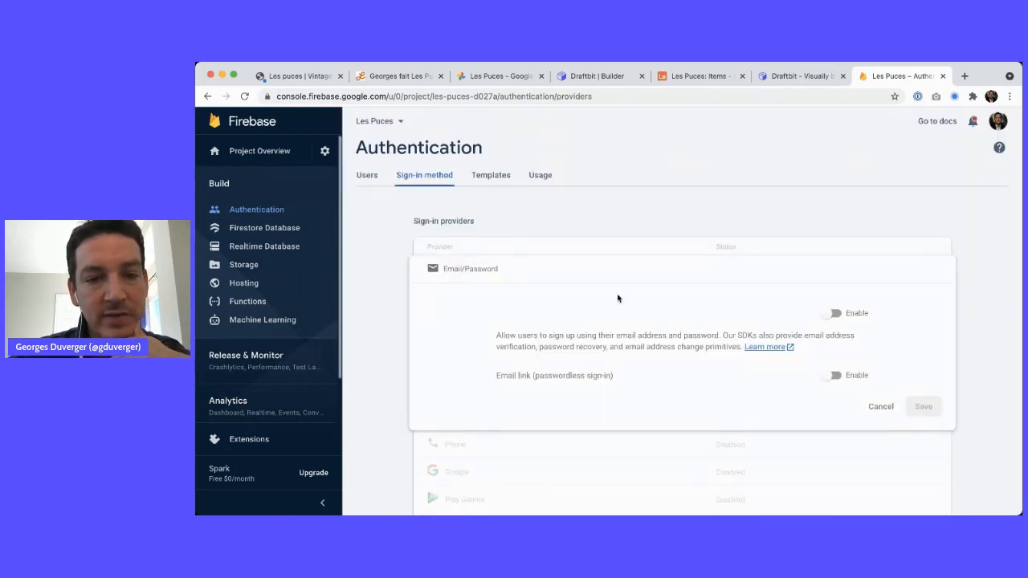
left_click(836, 314)
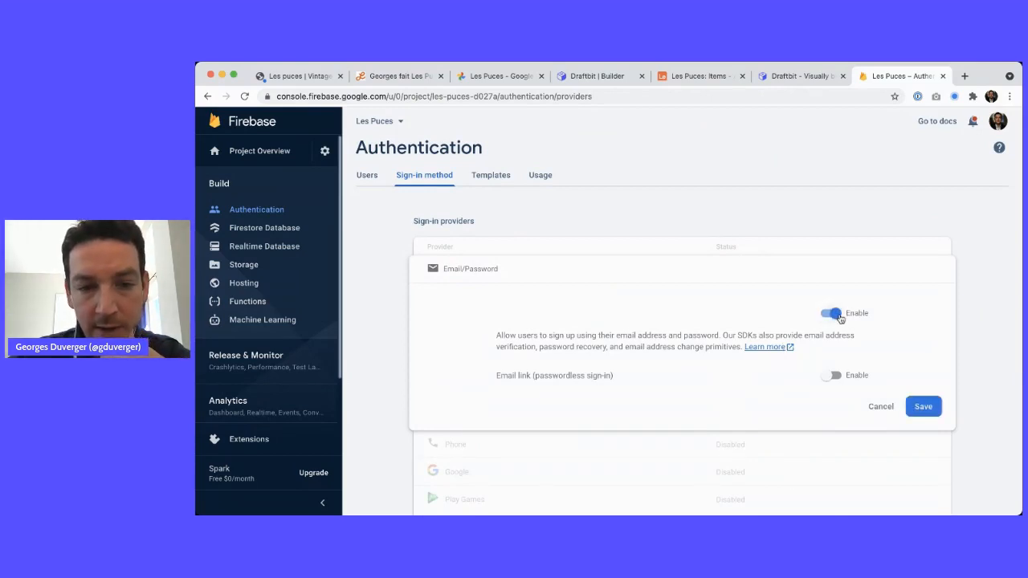
left_click(920, 406)
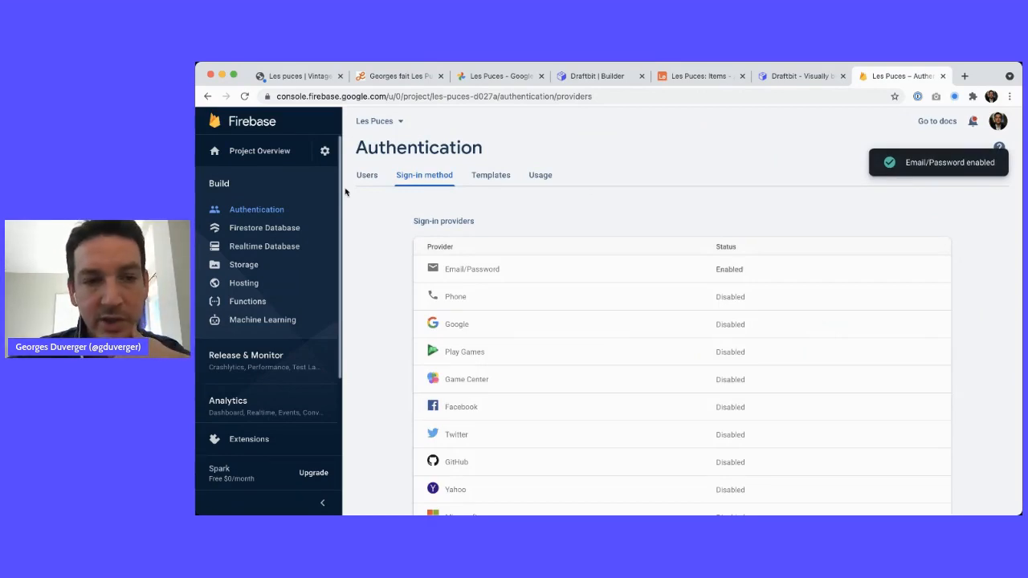
left_click(371, 179)
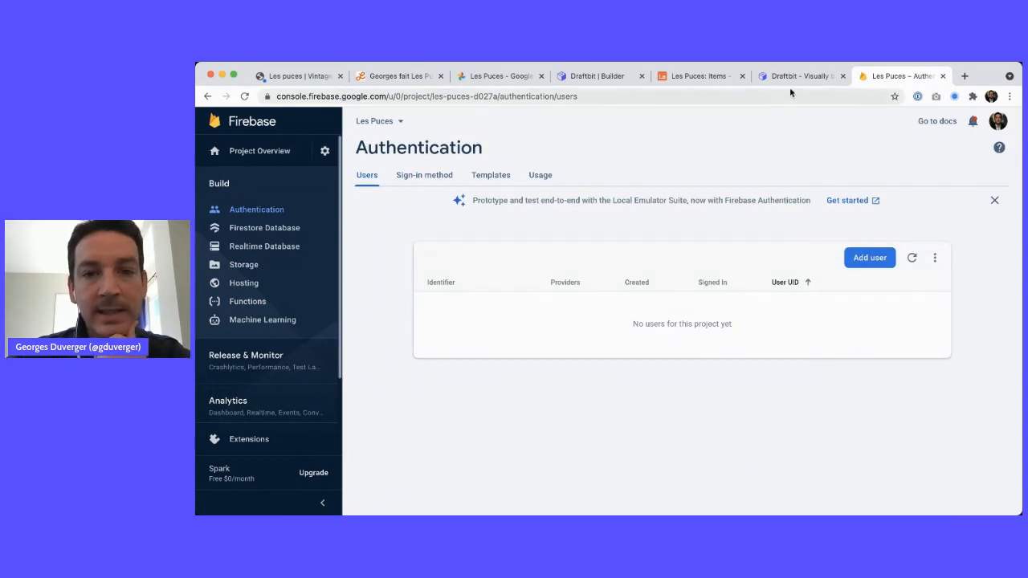
left_click(586, 75)
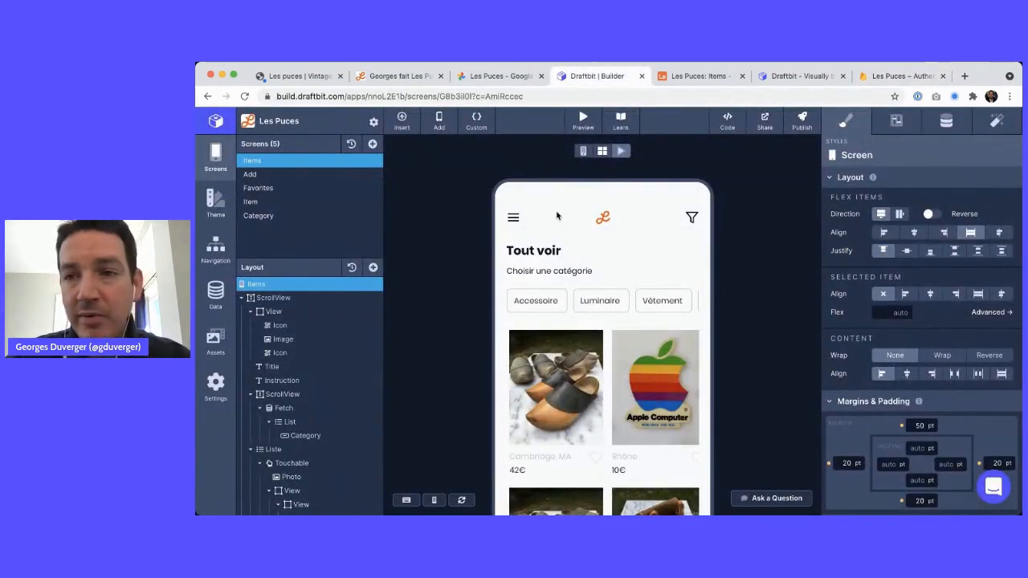
key("super+Tab")
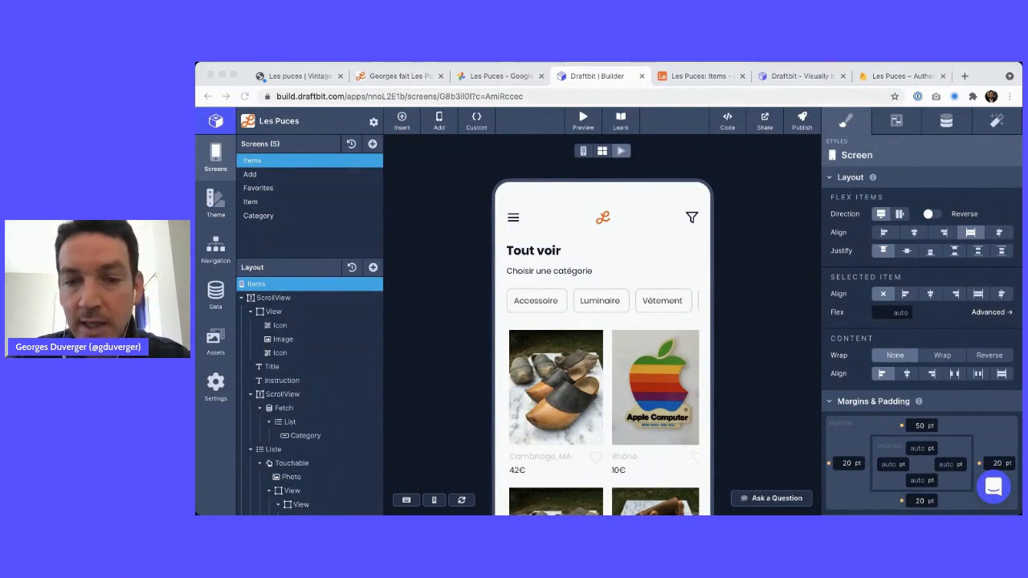
left_click(729, 275)
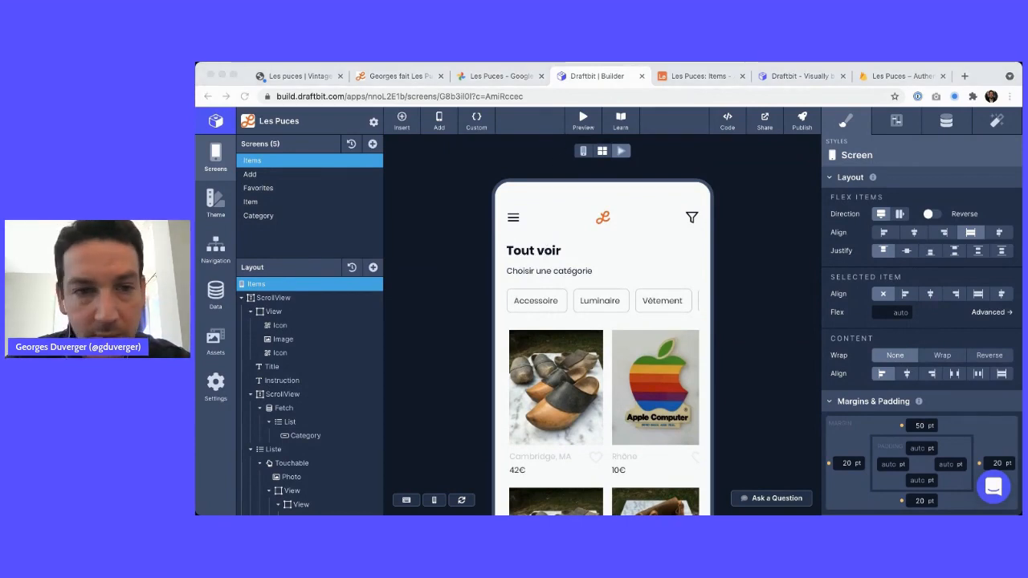
left_click(420, 186)
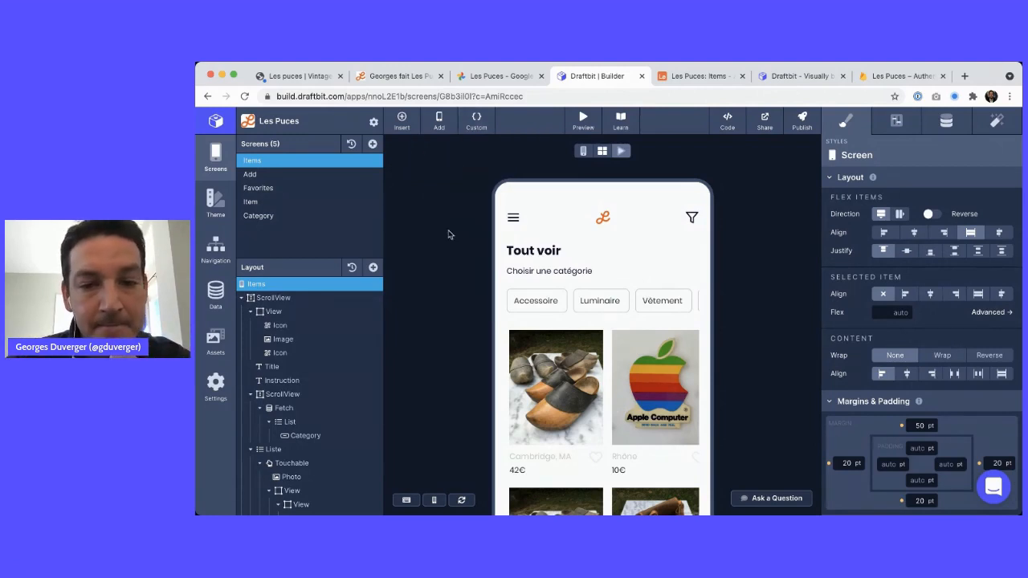
Zoom in and out on the Créer un compte mockup in Google Photos, then open Draftbit's screen templates
left_click(678, 76)
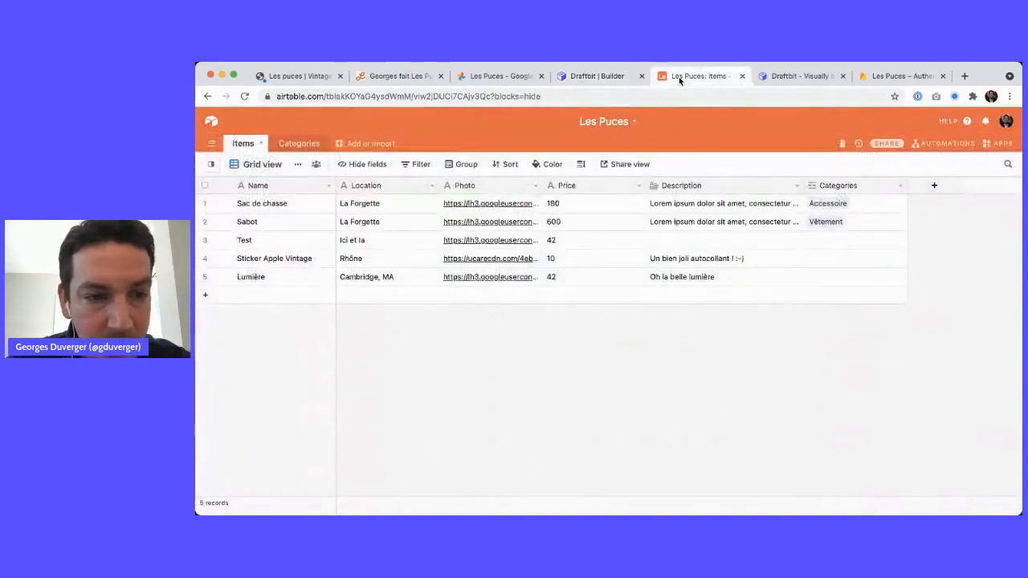
key("ctrl+Tab")
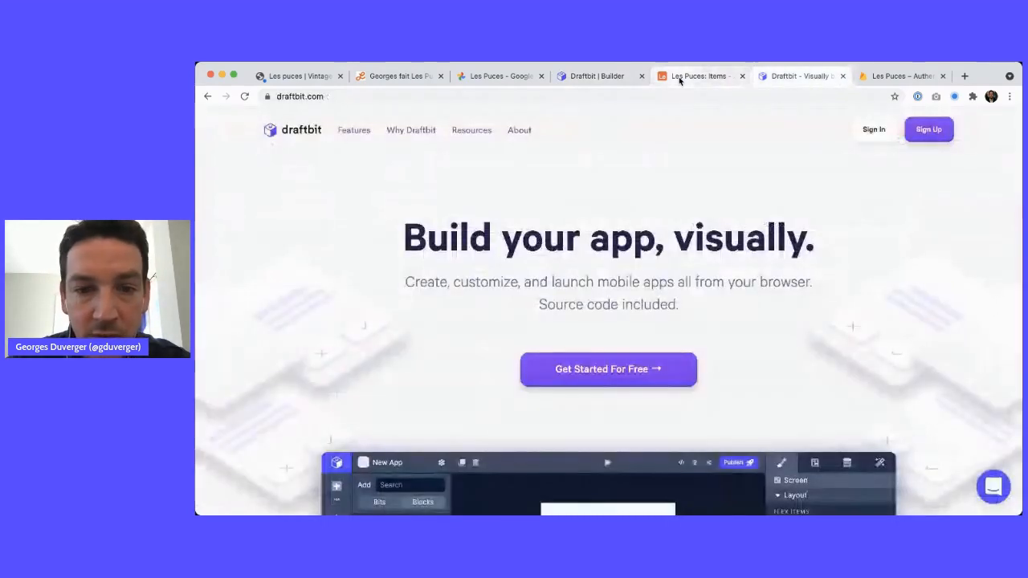
key("ctrl+Tab")
key("super+3")
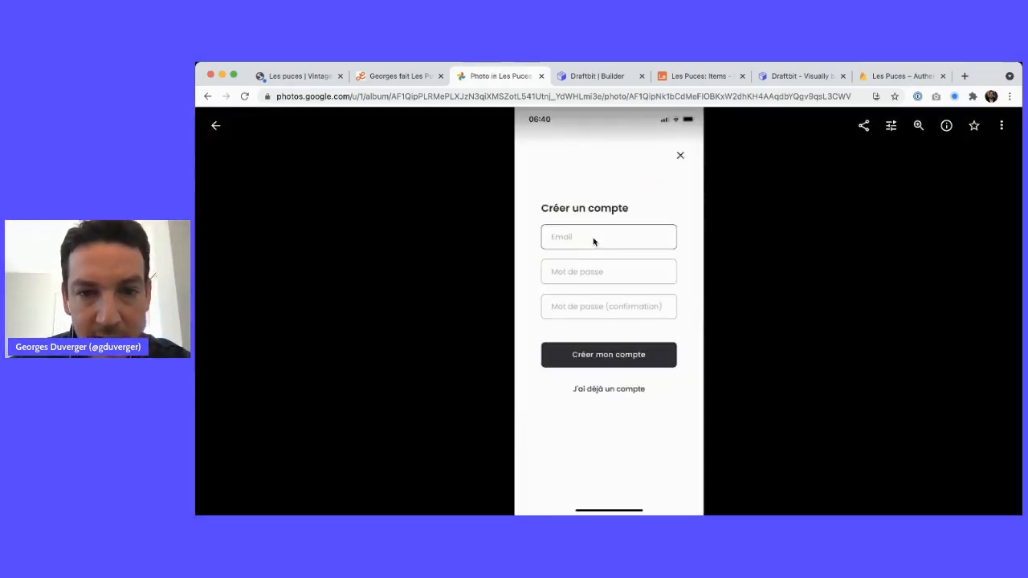
scroll(592, 242, "up", 3)
scroll(590, 319, "down", 3)
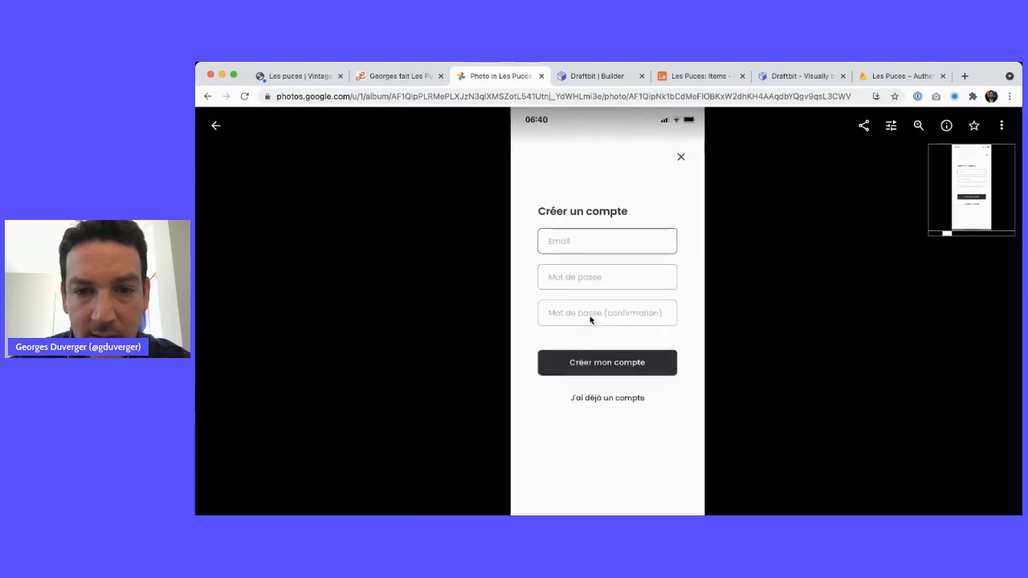
scroll(591, 319, "down", 1)
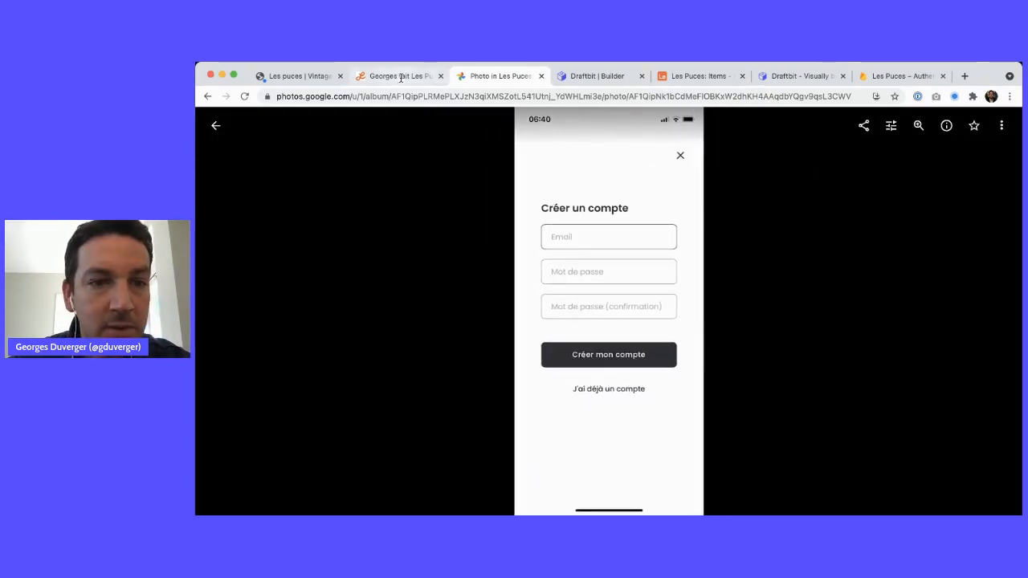
left_click(616, 75)
left_click(373, 144)
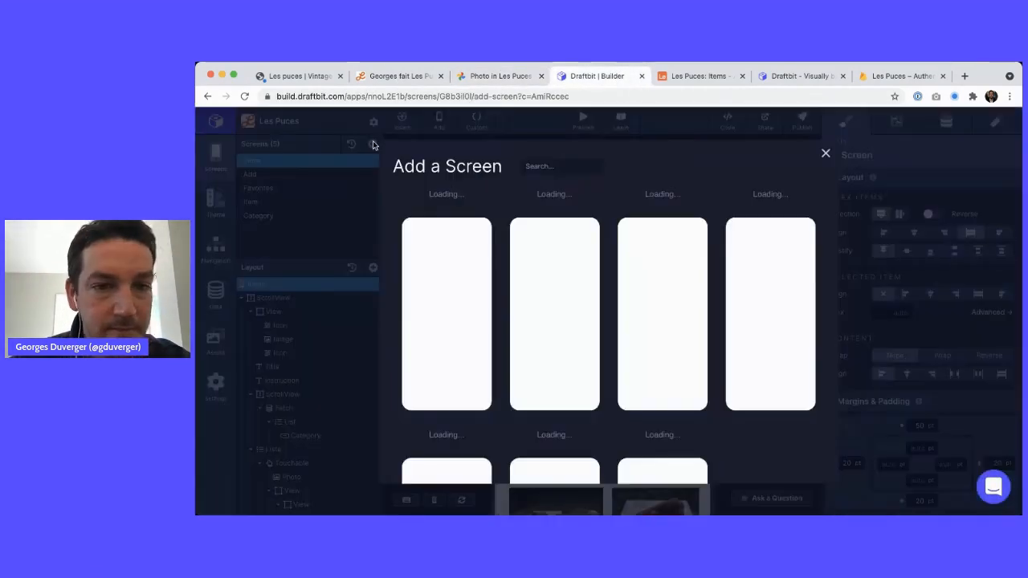
Add a Blank template screen and rename it Sign Up
mouse_move(446, 331)
left_click(444, 333)
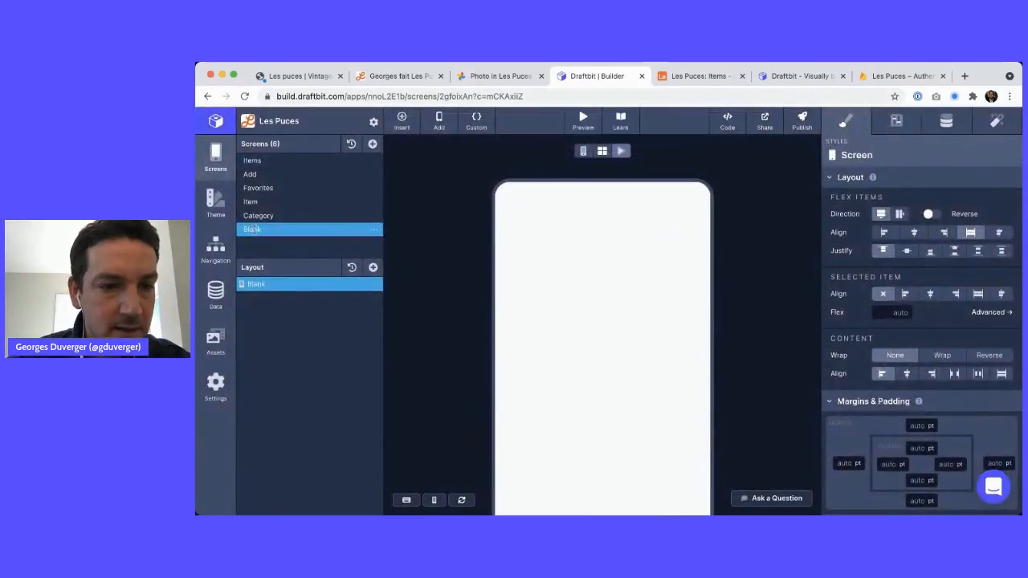
double_click(253, 230)
type("Ab")
key("BackSpace")
key("BackSpace")
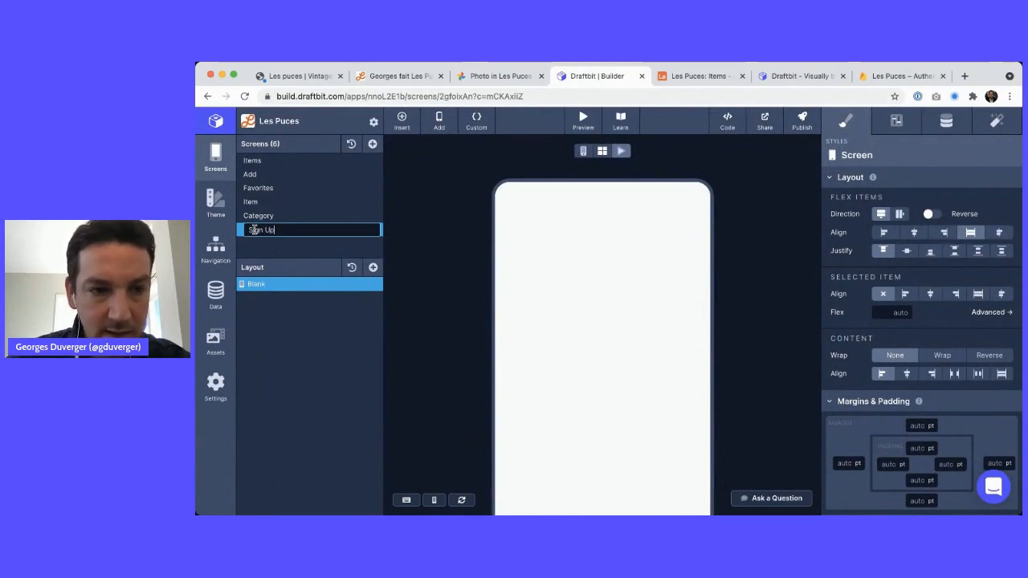
key("Return")
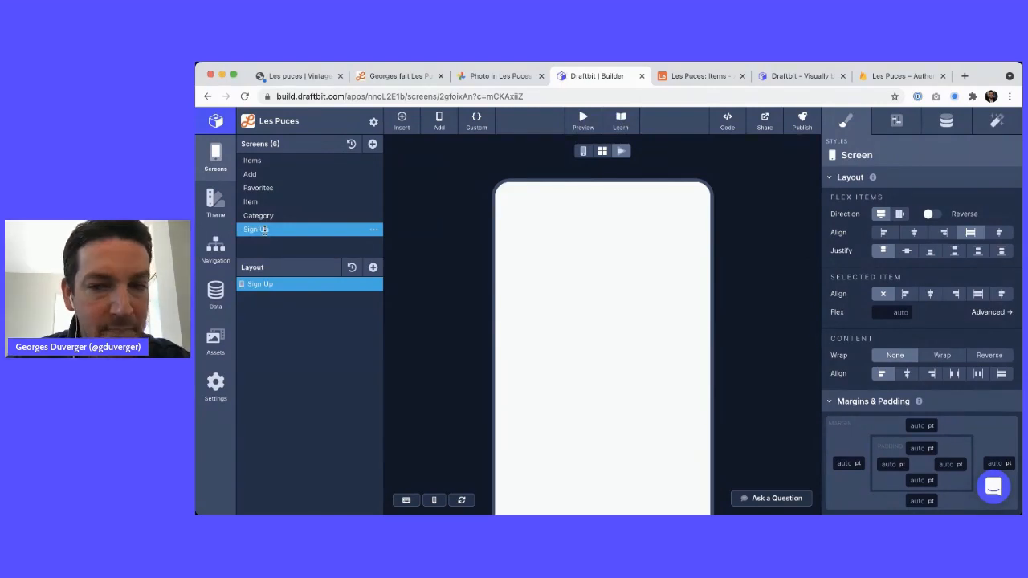
Recheck the sign-up mockup, then bring up the Layout component list for Sign Up
left_click(501, 76)
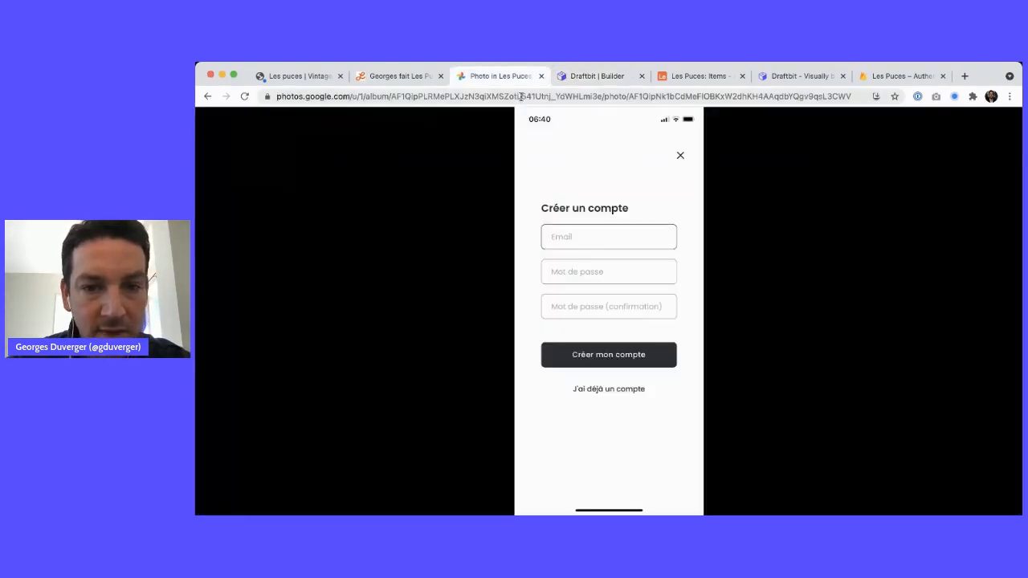
key("ctrl+Tab")
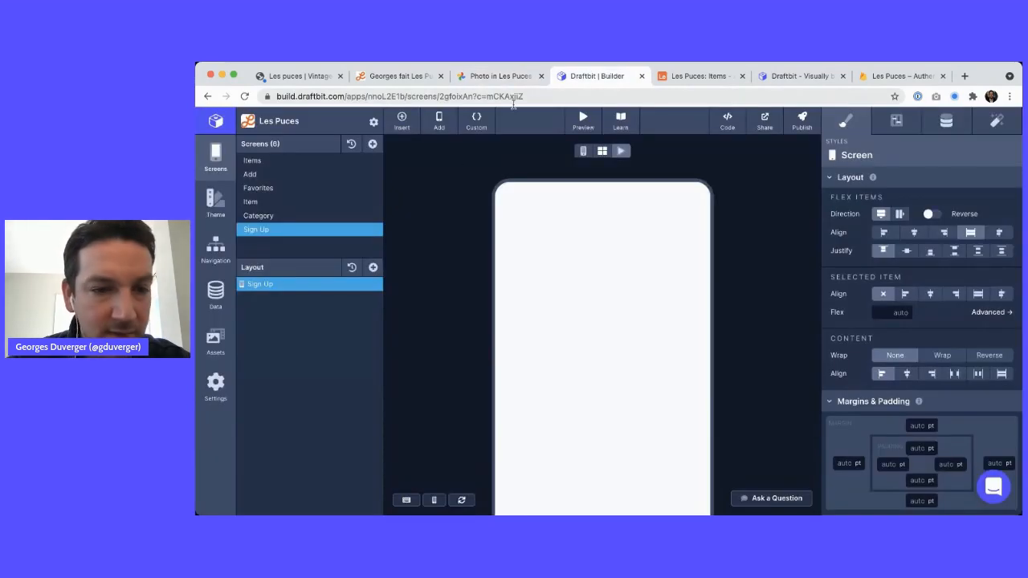
left_click(373, 267)
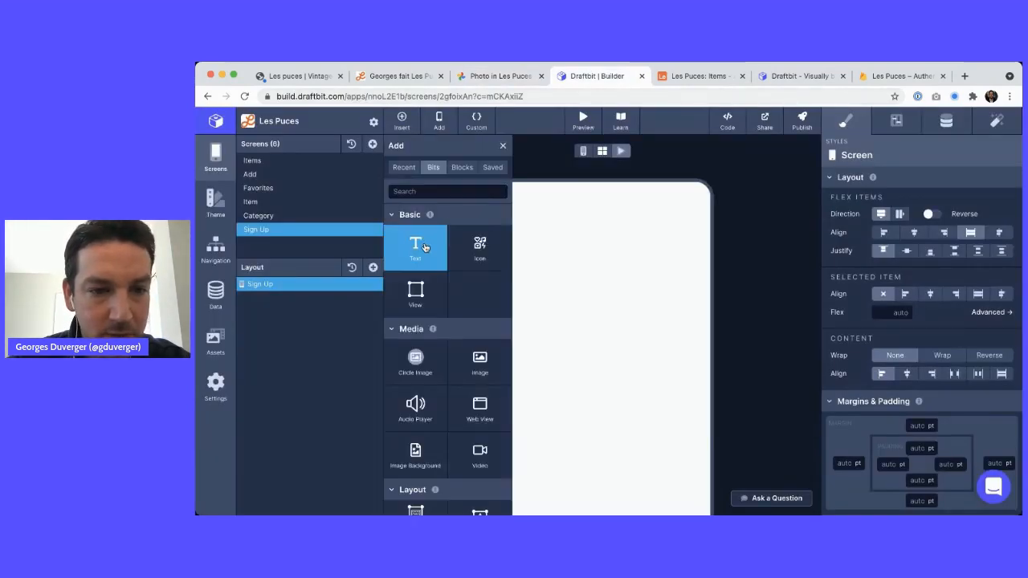
Add a text element and two TextInput fields to the Sign Up screen
left_click(427, 239)
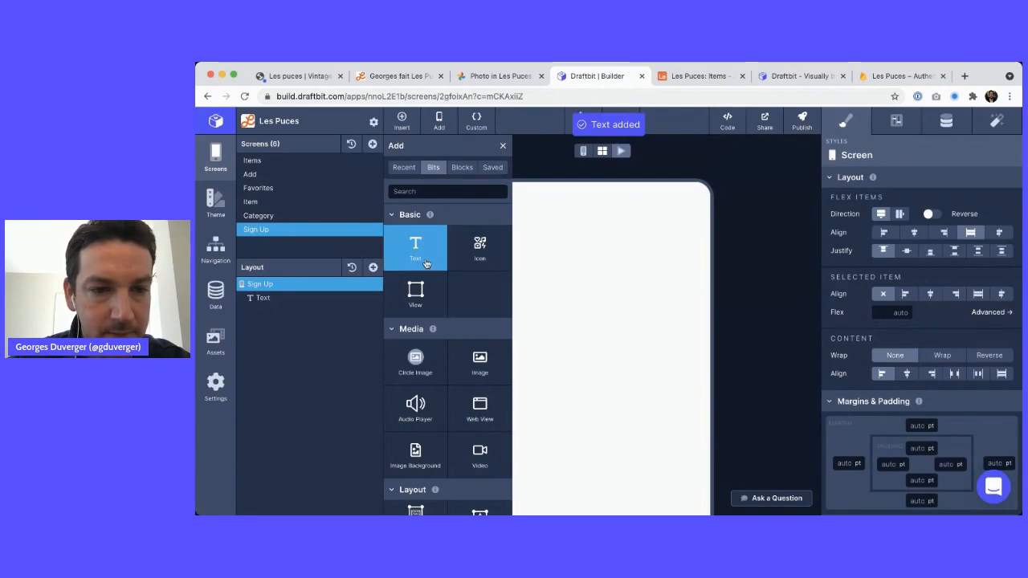
left_click(436, 191)
type("inpu")
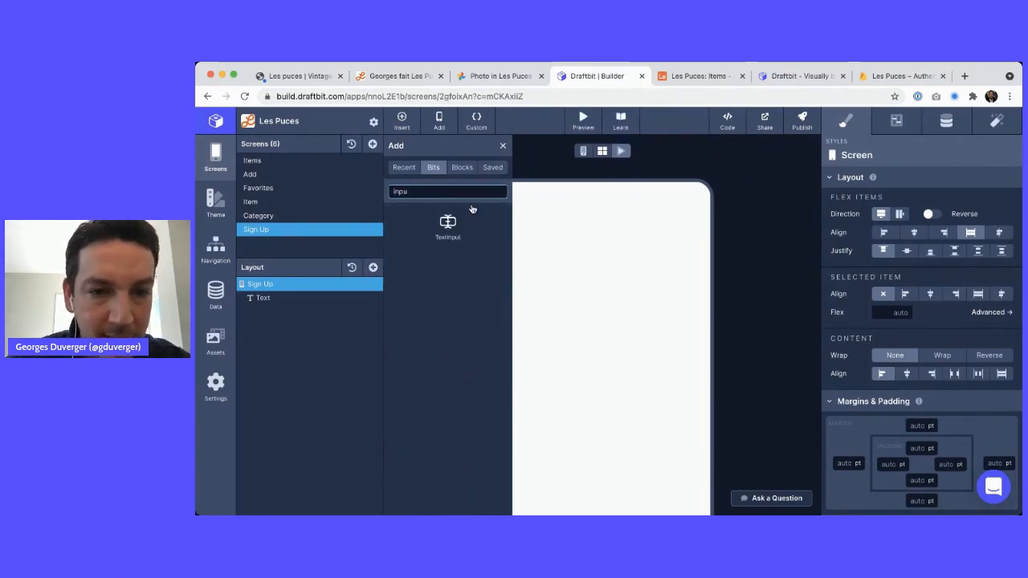
left_click(451, 231)
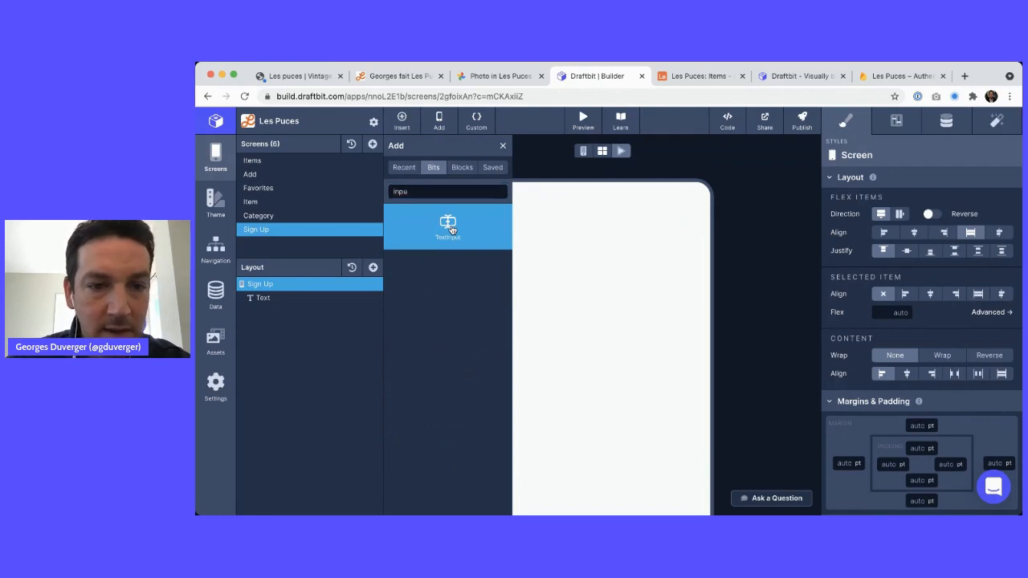
left_click(451, 231)
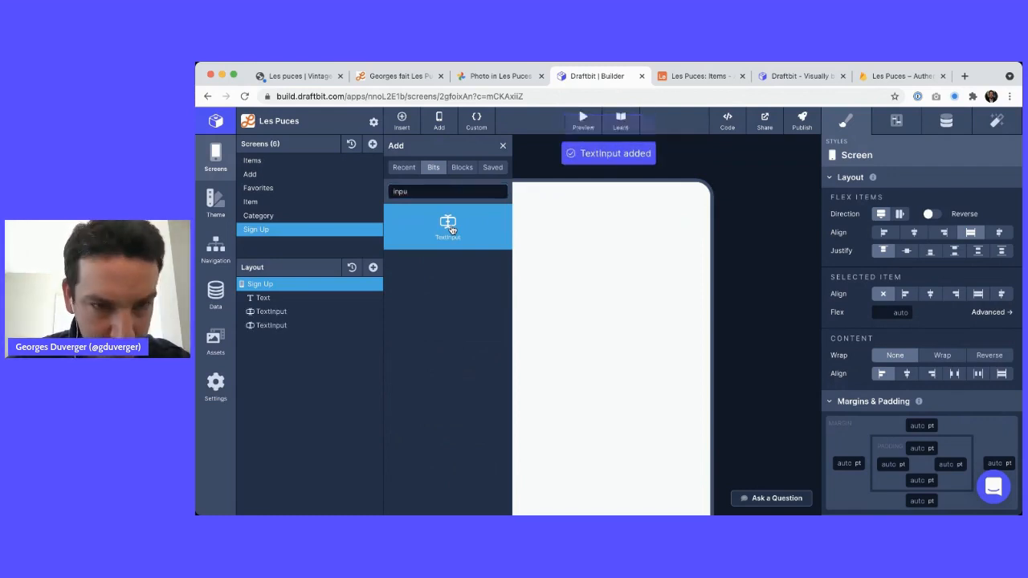
Search 'butt' in Bits and add a Button Solid below the inputs
double_click(429, 191)
type("butto")
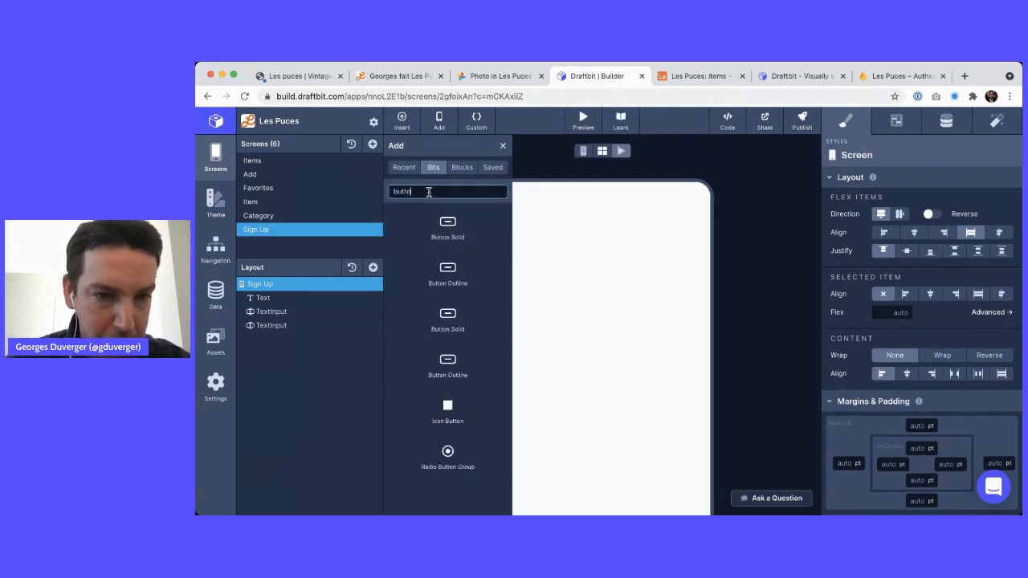
left_click(449, 229)
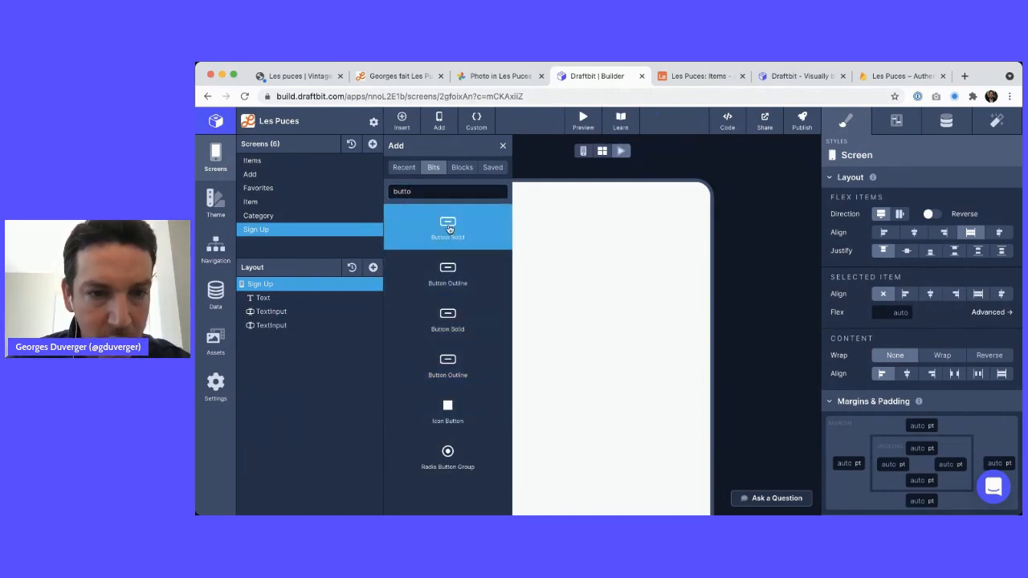
left_click(503, 146)
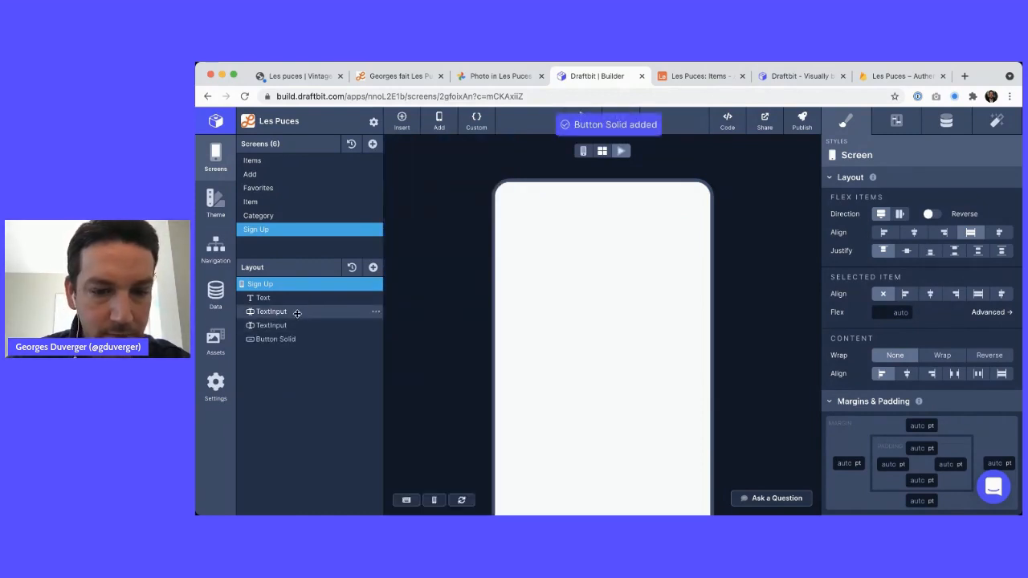
scroll(527, 294, "down", 3)
scroll(467, 224, "up", 3)
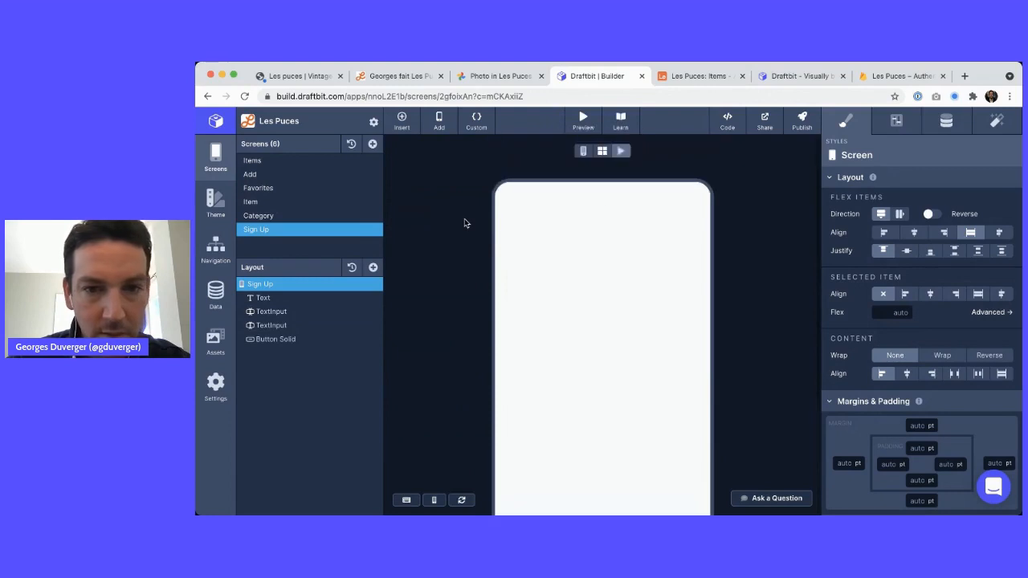
Change the title text's Input Text to 'Créer un compte', checking the mockup
left_click(268, 298)
left_click(945, 120)
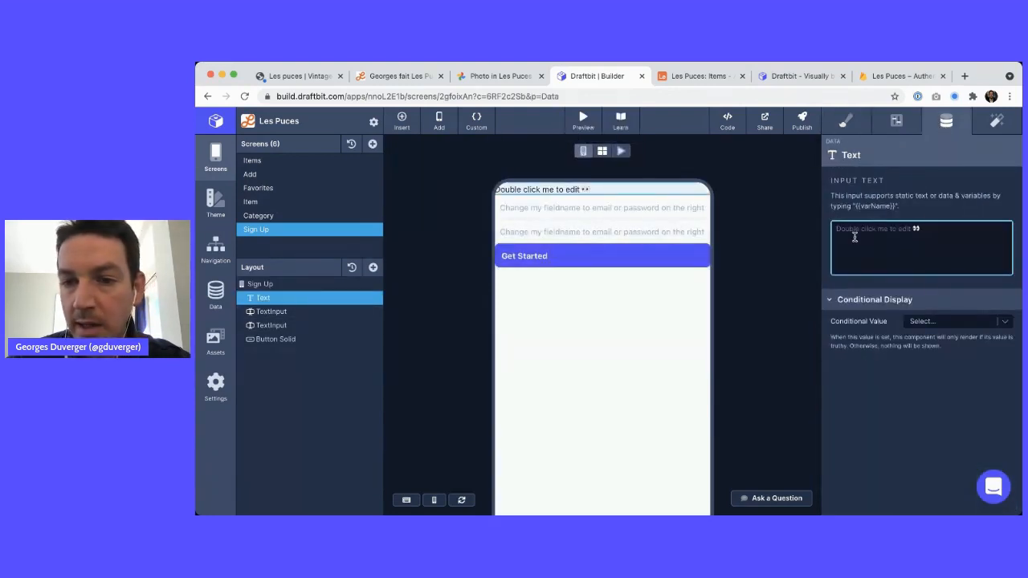
type("Sign ")
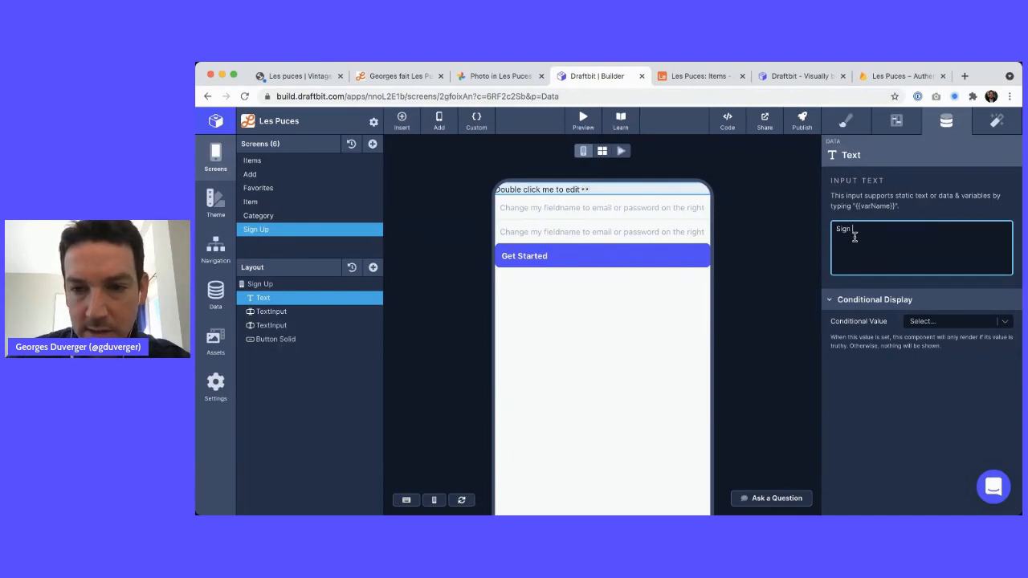
type("Up")
key("ctrl+a")
key("ctrl+shift+Tab")
key("ctrl+Tab")
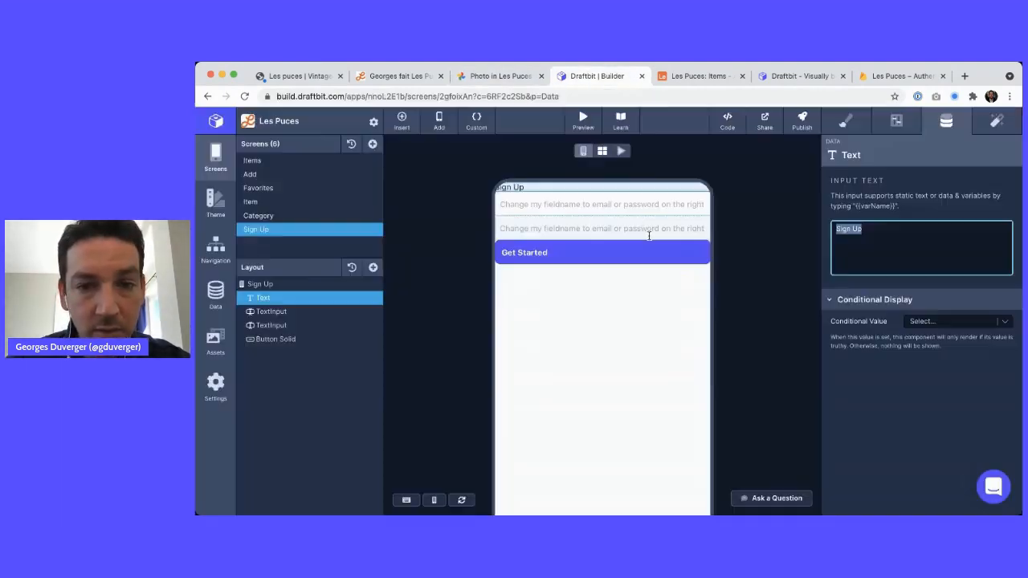
type("Cr")
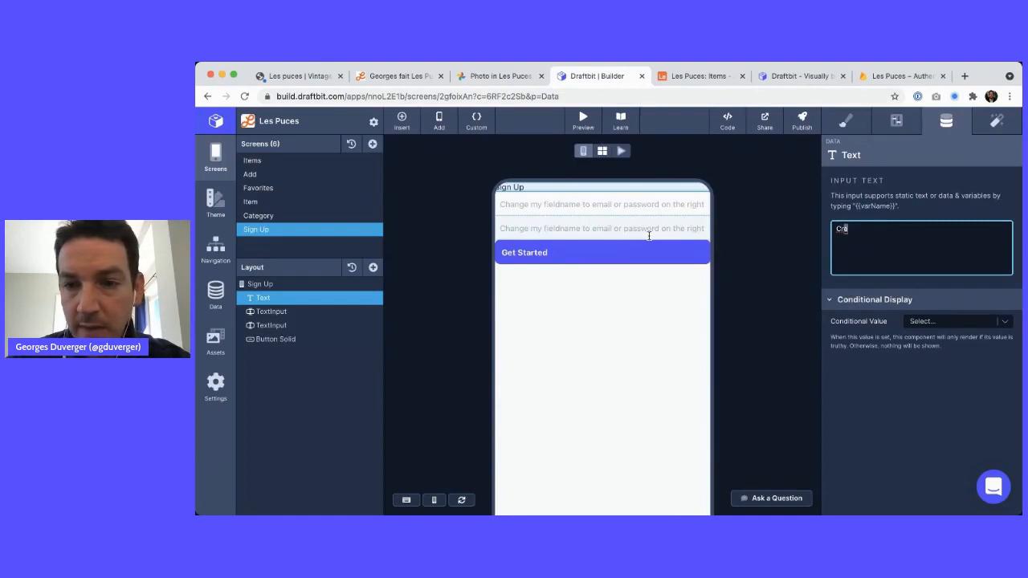
type("éer un compte")
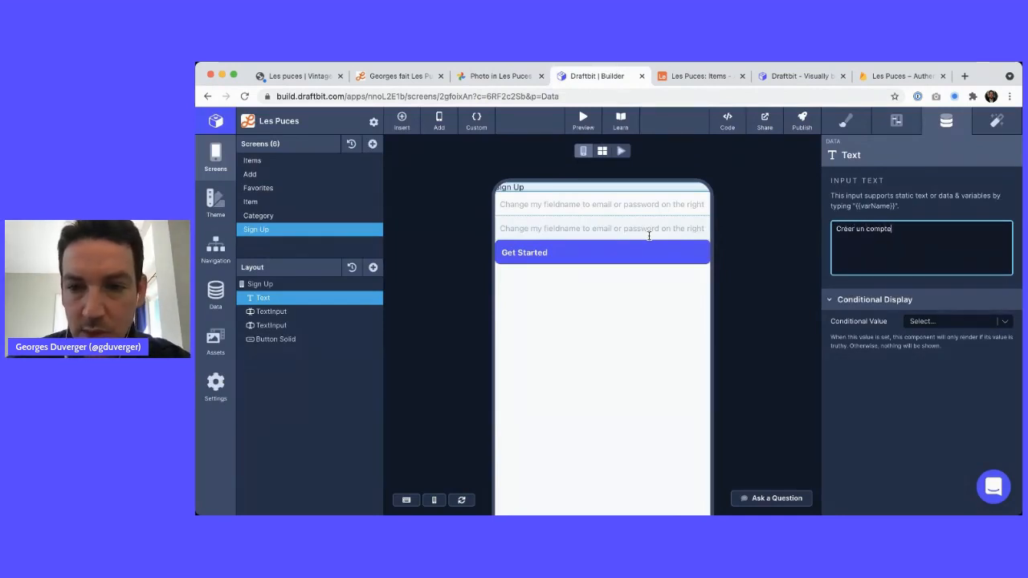
key("Tab")
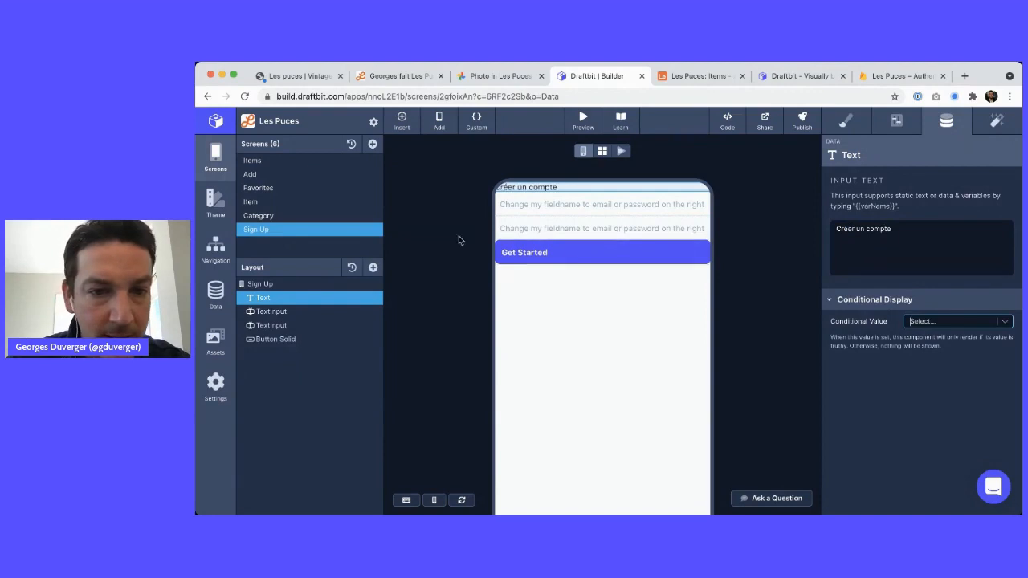
Give the Sign Up screen 20 pt margins on top, left, right and bottom
left_click(260, 284)
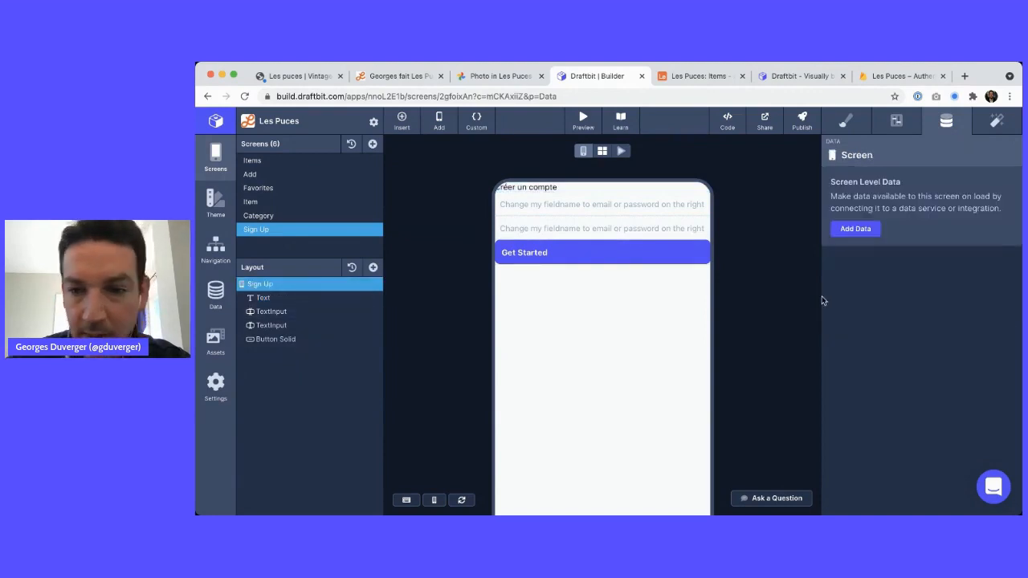
left_click(851, 122)
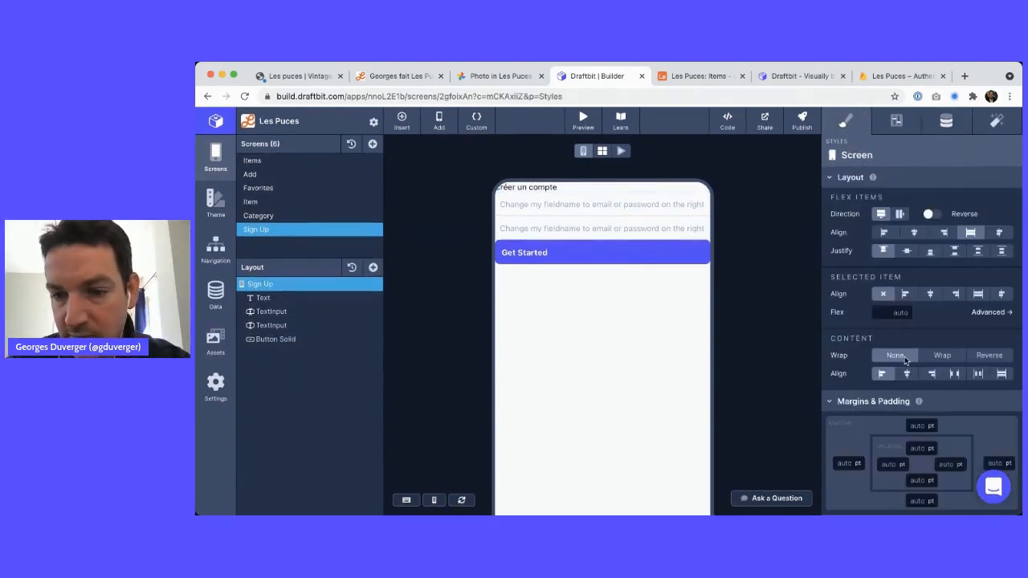
left_click(910, 425)
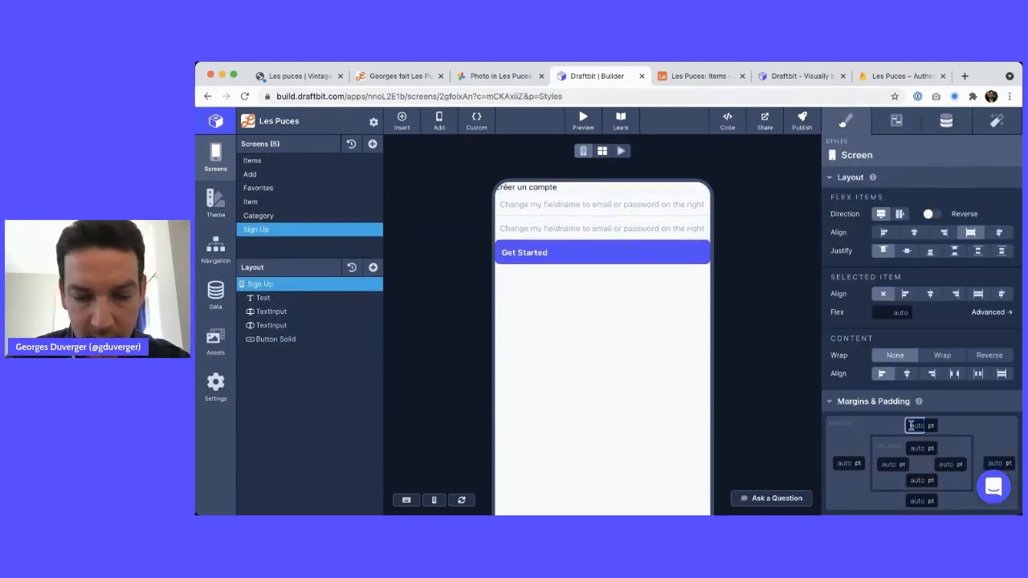
left_click(847, 463)
type("20")
scroll(896, 420, "down", 3)
left_click(996, 352)
type("20")
left_click(919, 390)
type("20")
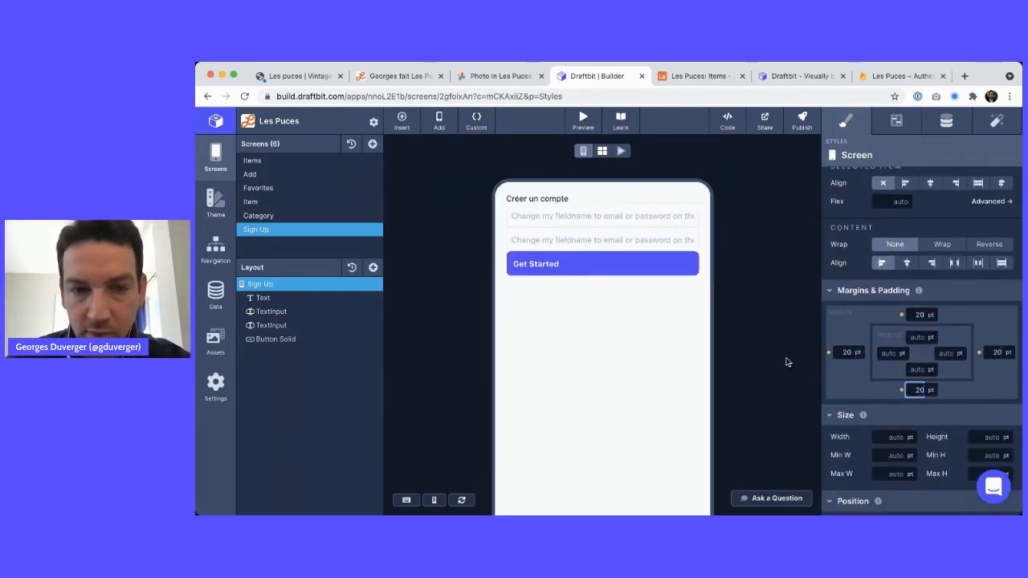
key("Return")
left_click(308, 312)
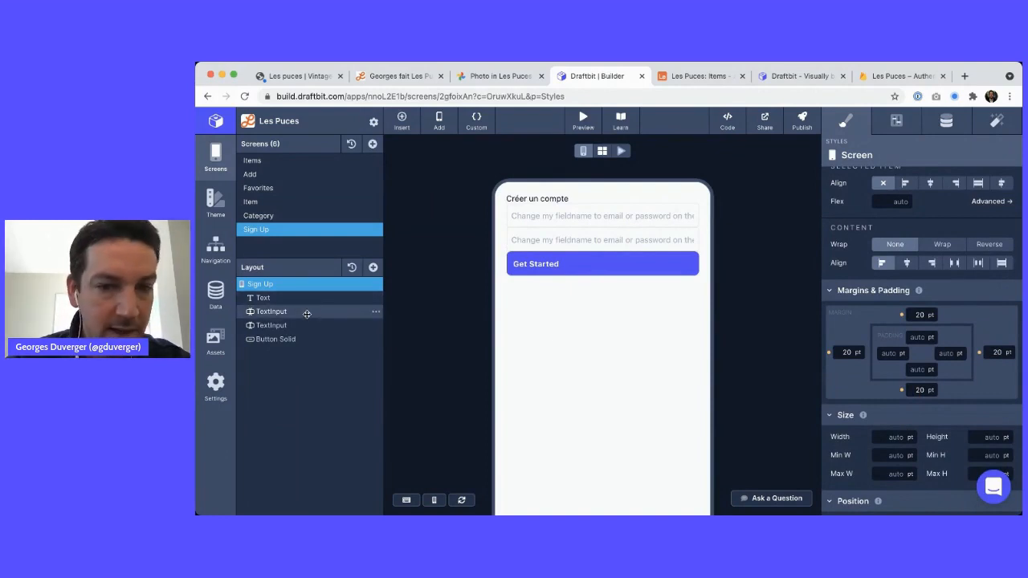
Name the first TextInput emailValue with placeholder text 'Email'
left_click(896, 121)
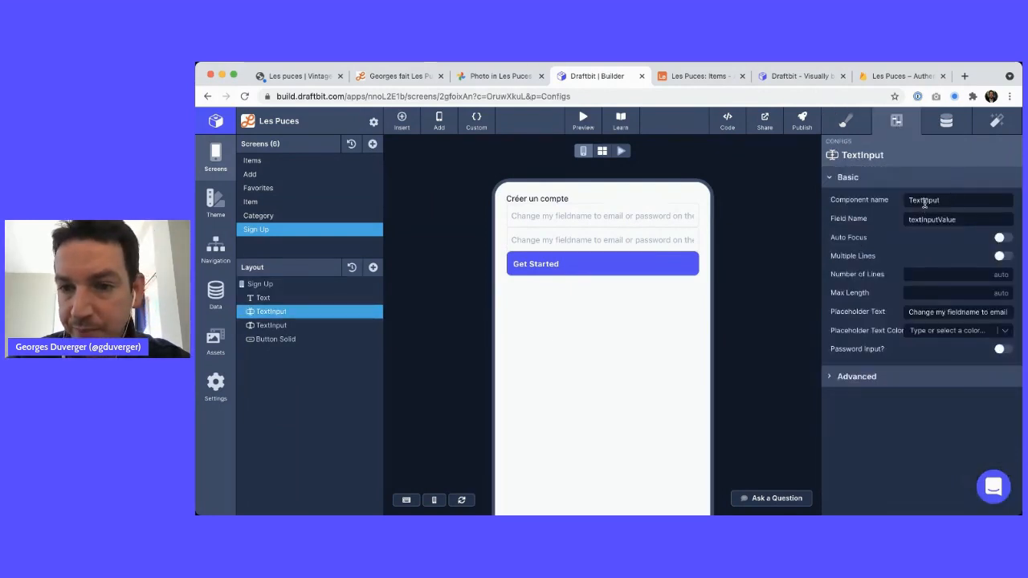
double_click(924, 201)
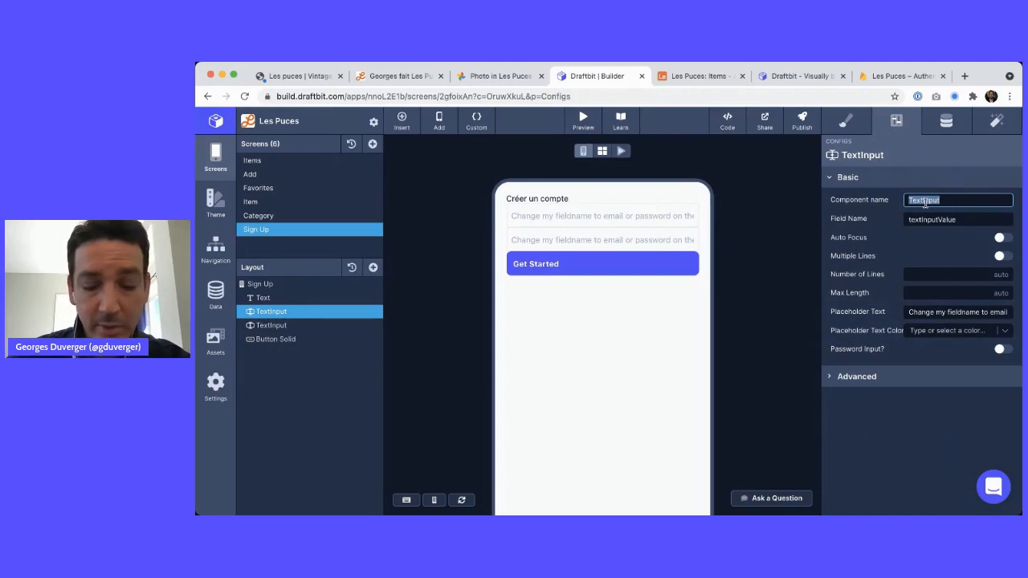
type("emailValue")
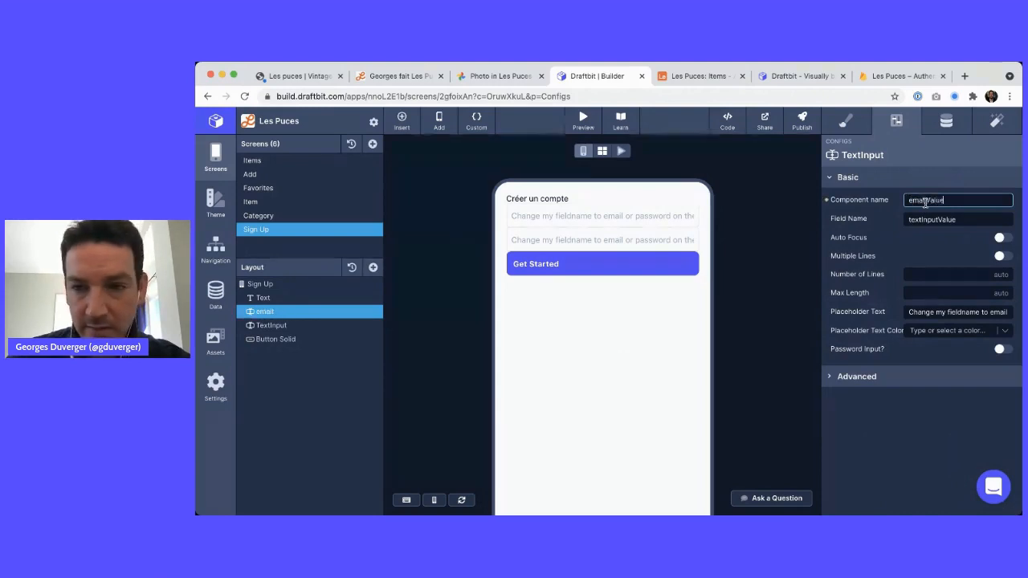
key("Tab")
left_click(932, 311)
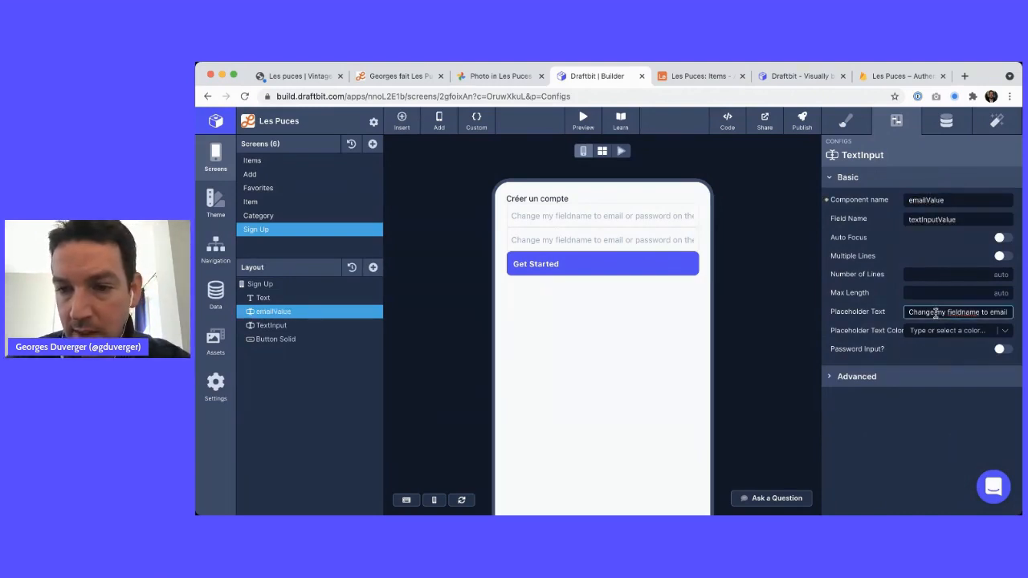
key("super+a")
key("ctrl+shift+Tab")
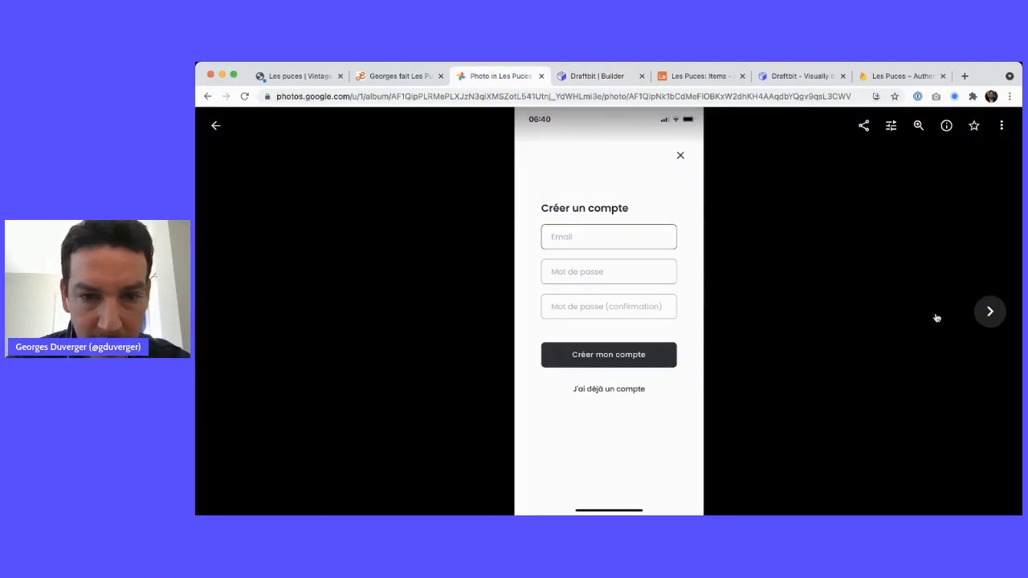
key("ctrl+Tab")
type("Email")
key("Tab")
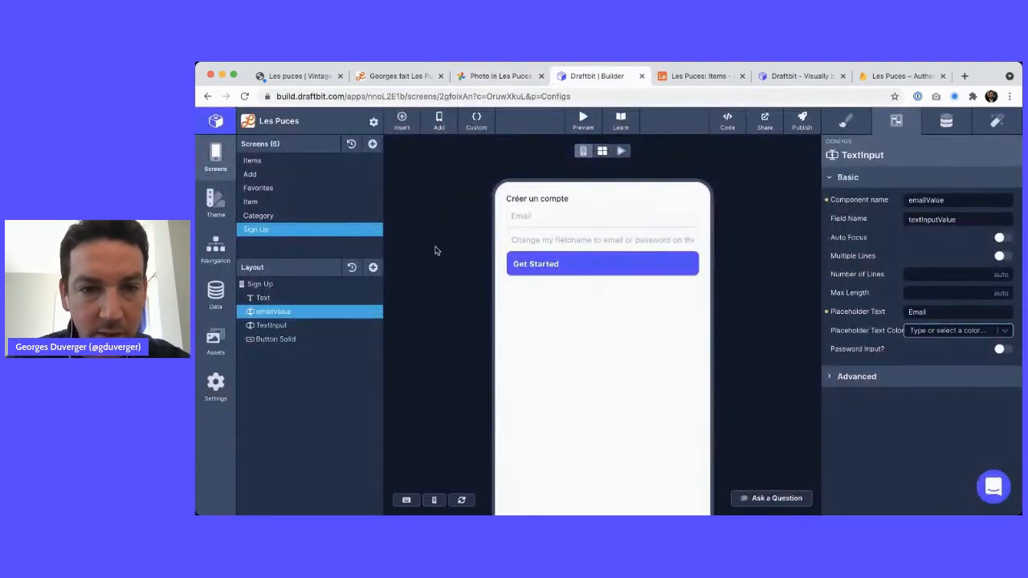
Name the second TextInput passwordValue with placeholder text 'Mot de passe'
left_click(294, 338)
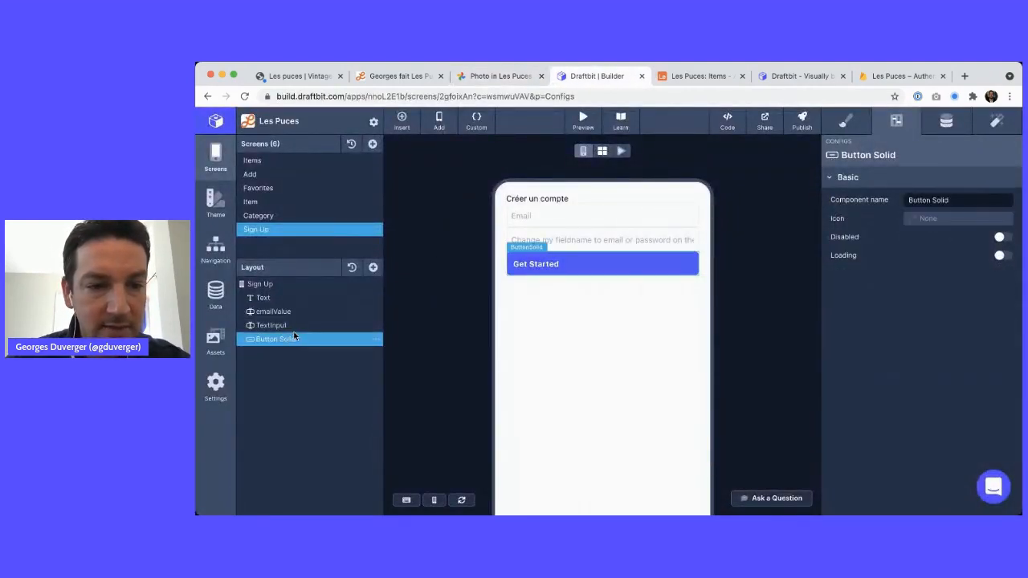
left_click(298, 326)
left_click(918, 203)
type("passwordValue")
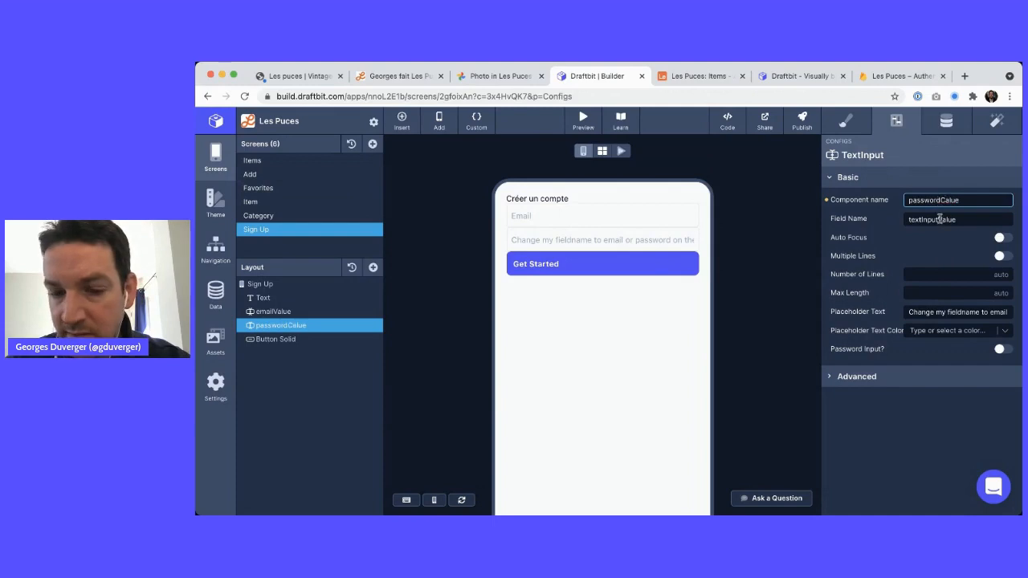
triple_click(918, 312)
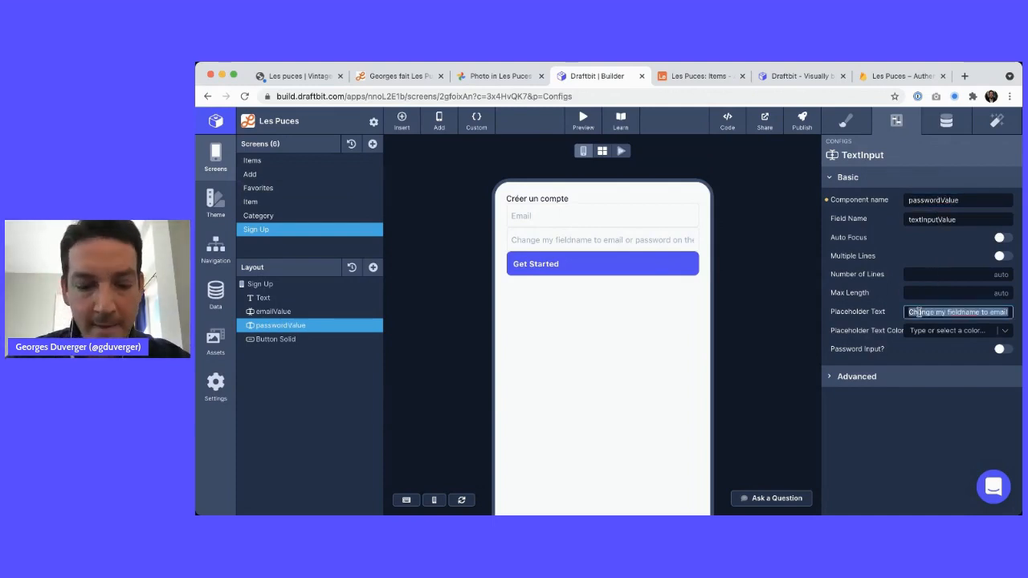
type("P")
key("ctrl+shift+Tab")
key("ctrl+Tab")
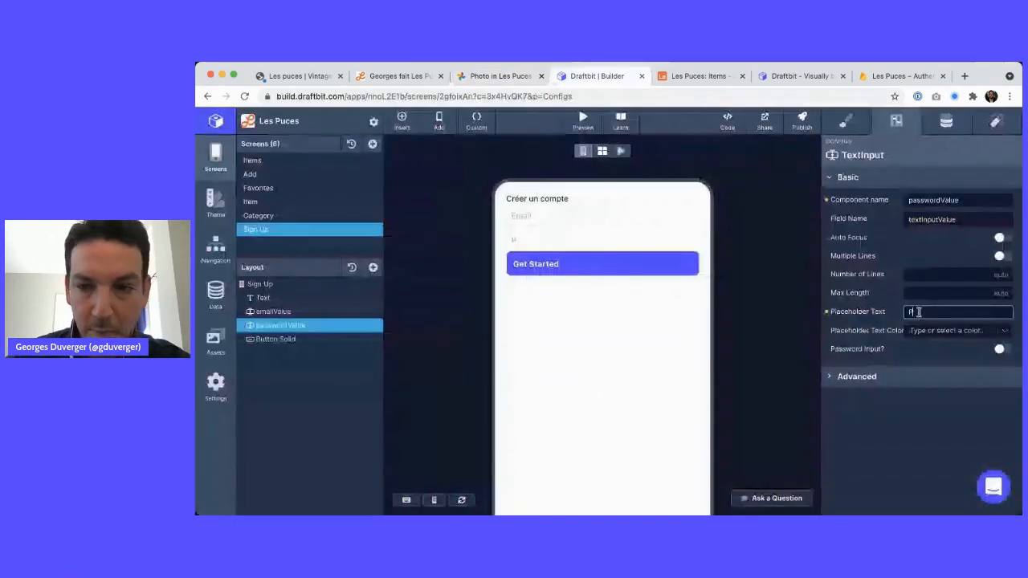
key("BackSpace")
type("Mot de passe")
key("Tab")
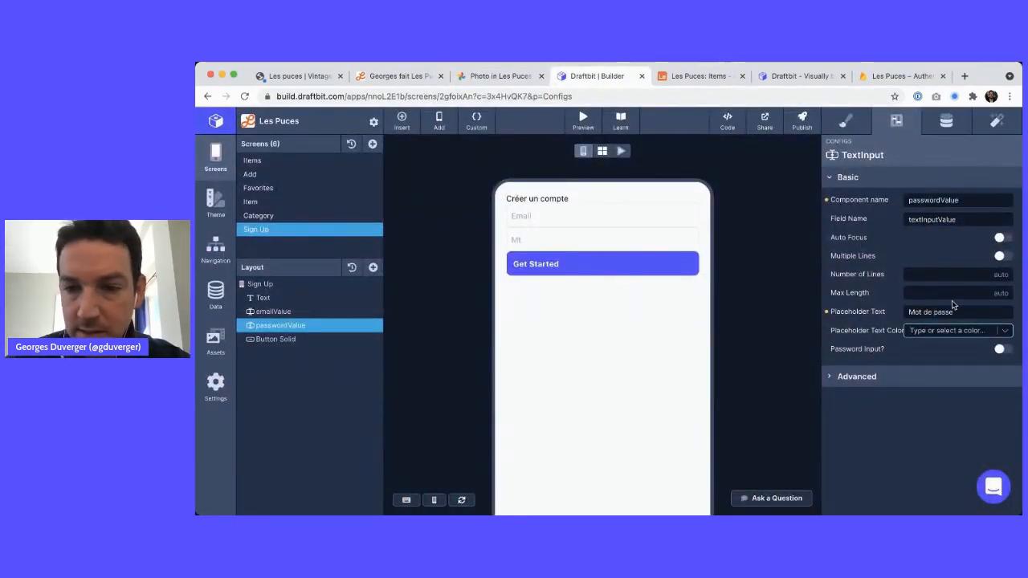
Turn on Password Input for the passwordValue field and compare with the mockup
left_click(1000, 350)
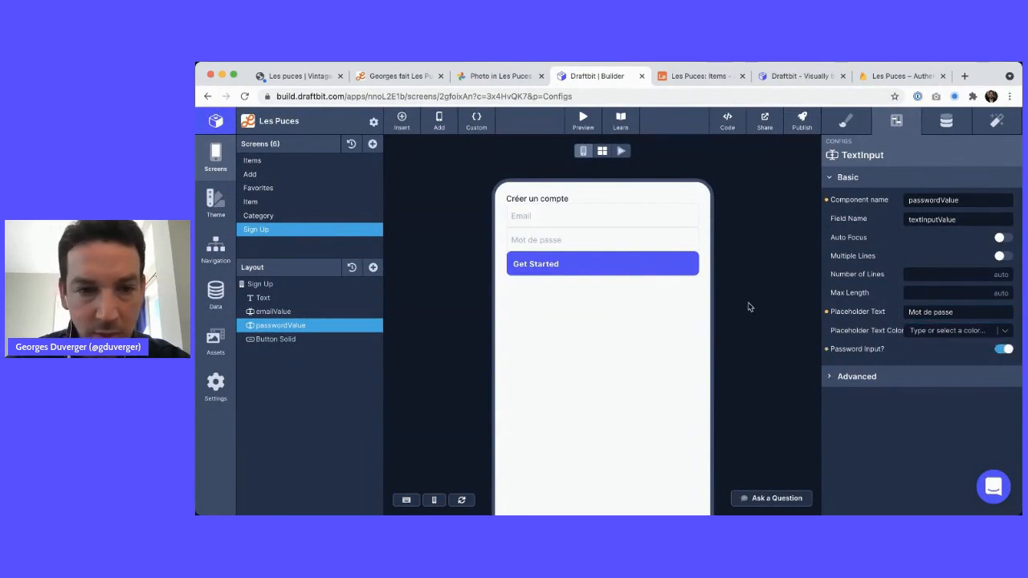
key("ctrl+shift+Tab")
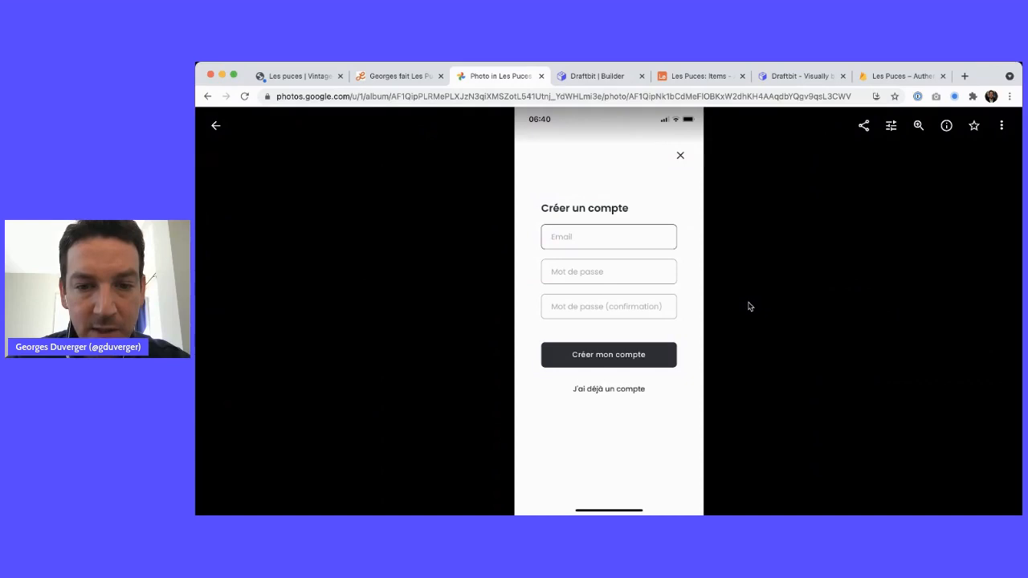
key("ctrl+Tab")
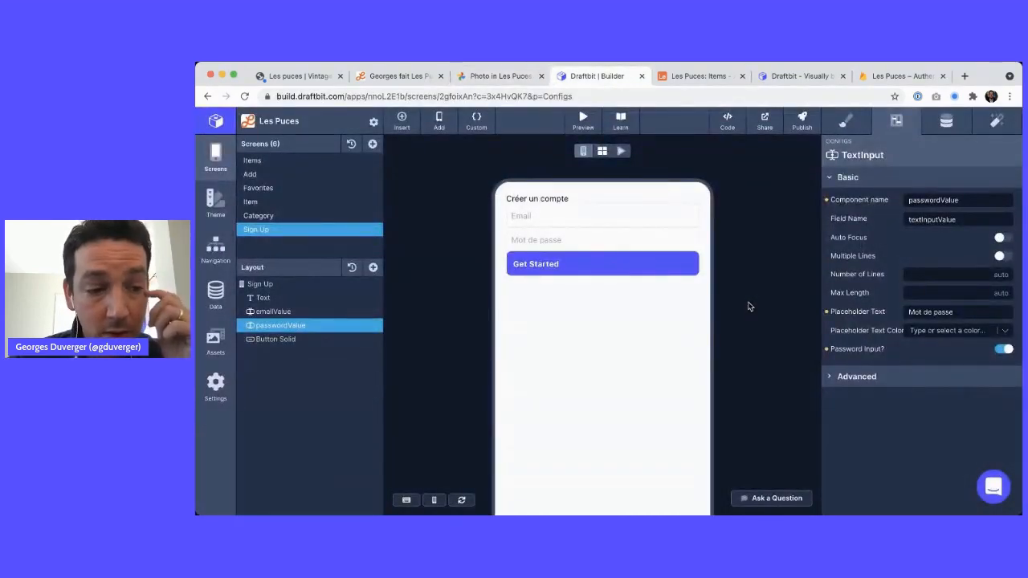
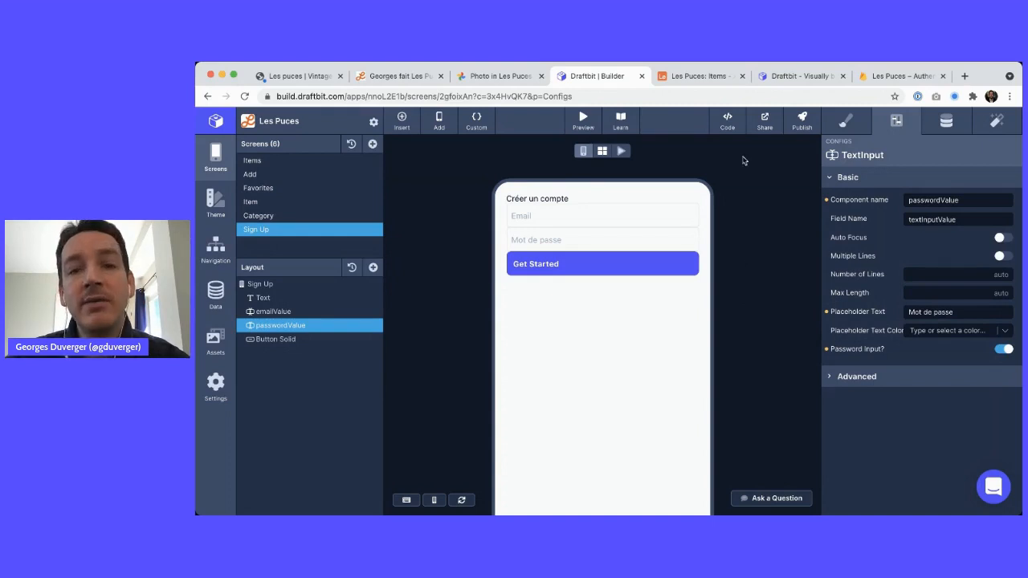
Check the empty Firebase Authentication user list and the email templates
left_click(907, 76)
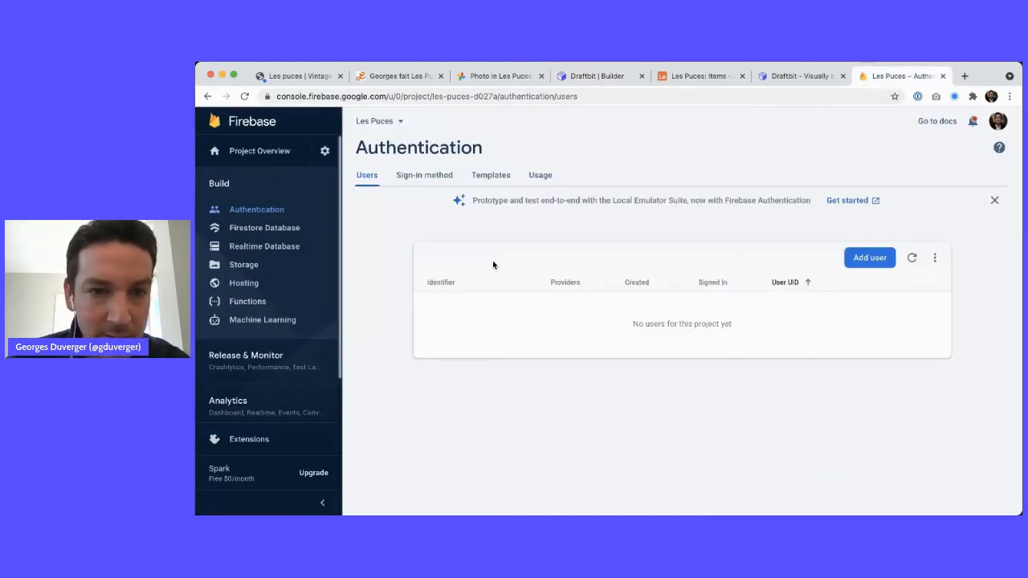
left_click(489, 175)
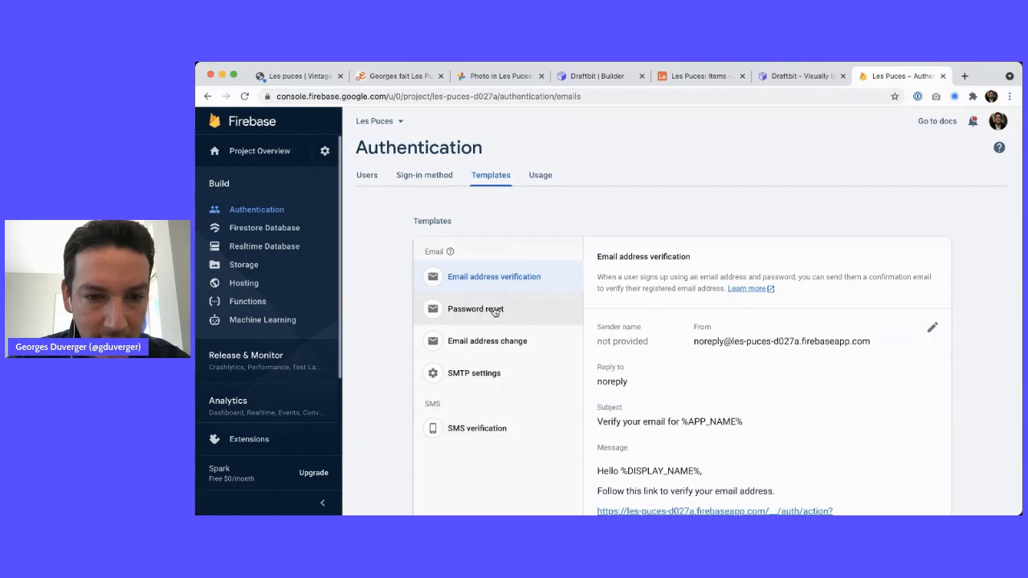
scroll(487, 386, "down", 3)
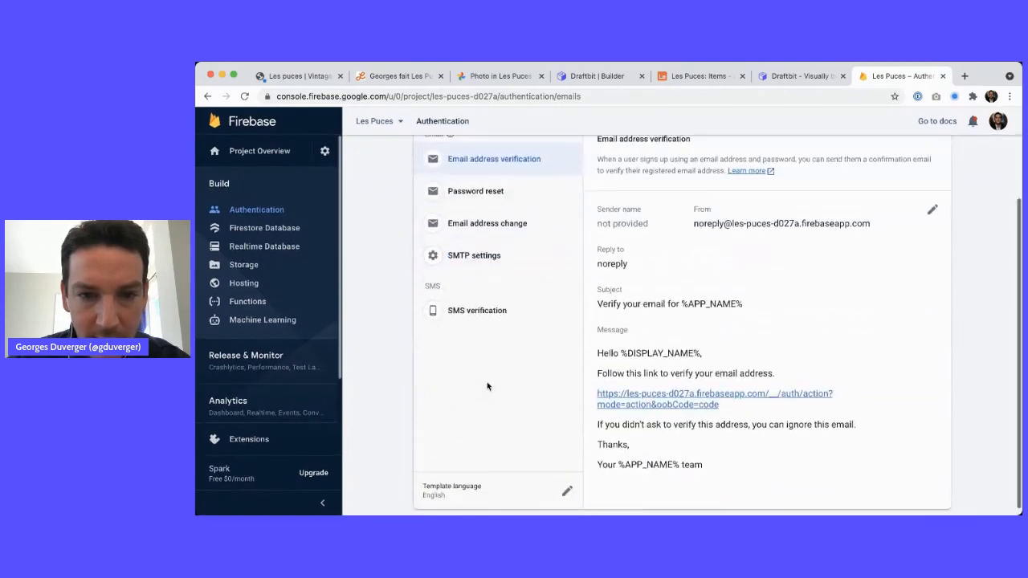
scroll(486, 387, "up", 3)
left_click(366, 175)
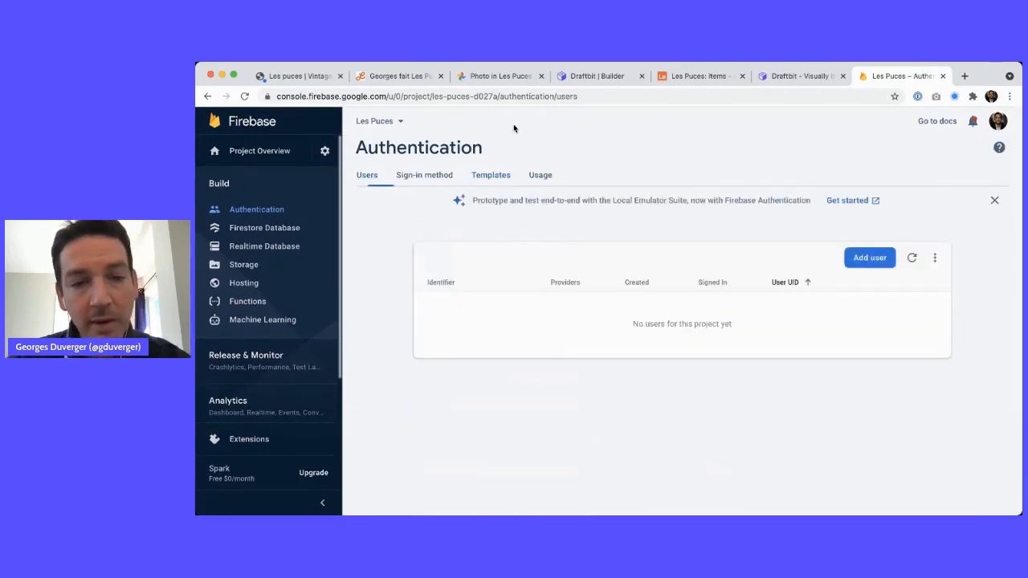
Look at the Créer un compte sign-up mockup for reference
left_click(414, 77)
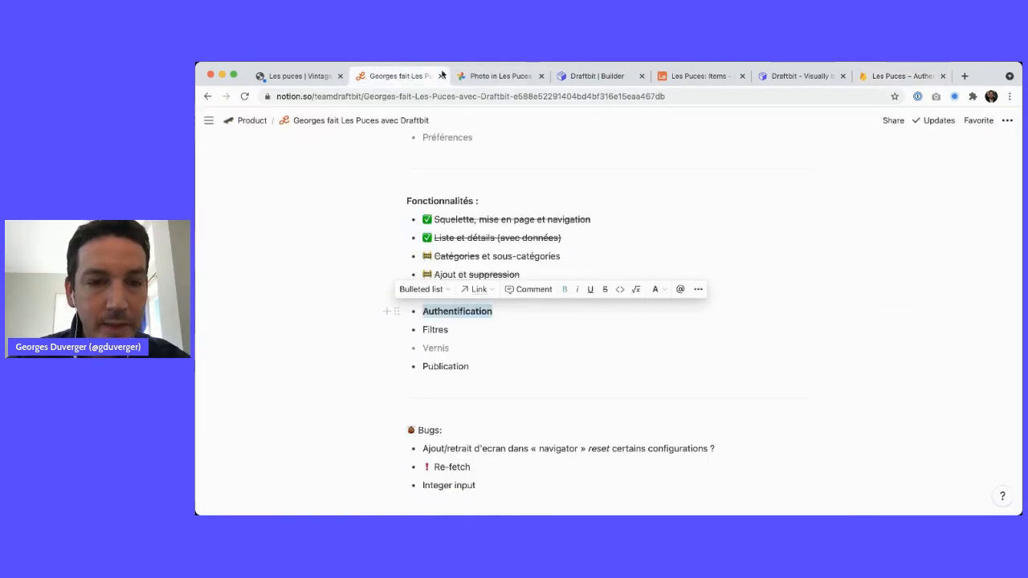
left_click(493, 77)
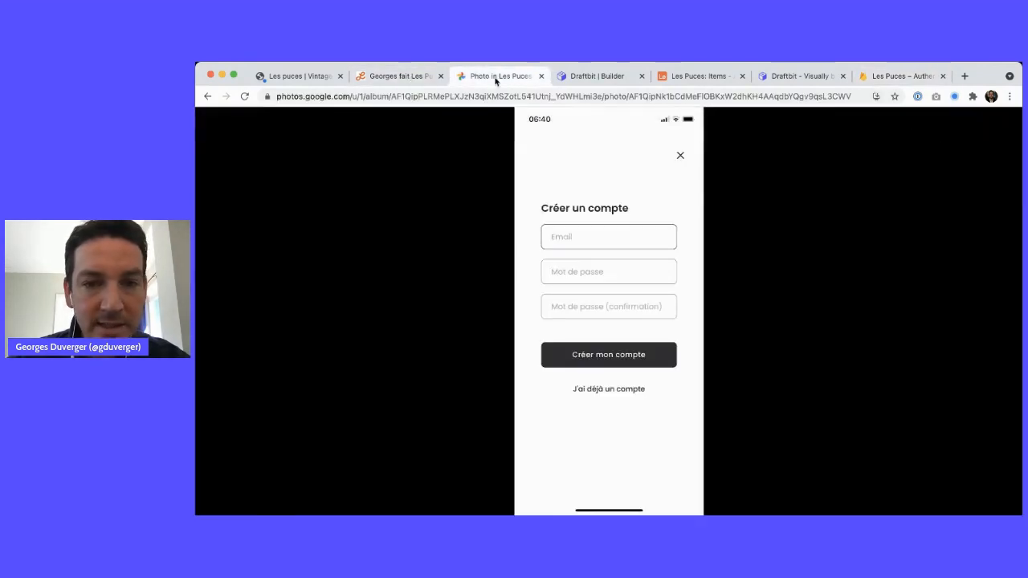
left_click(598, 76)
Add a Text component to the Sign Up screen
left_click(289, 284)
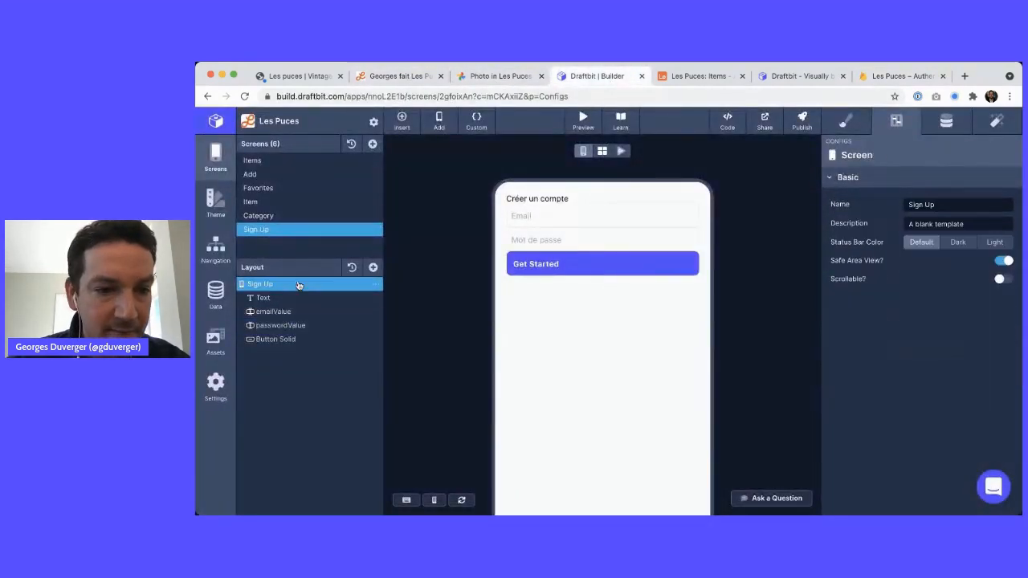
left_click(373, 268)
type("err")
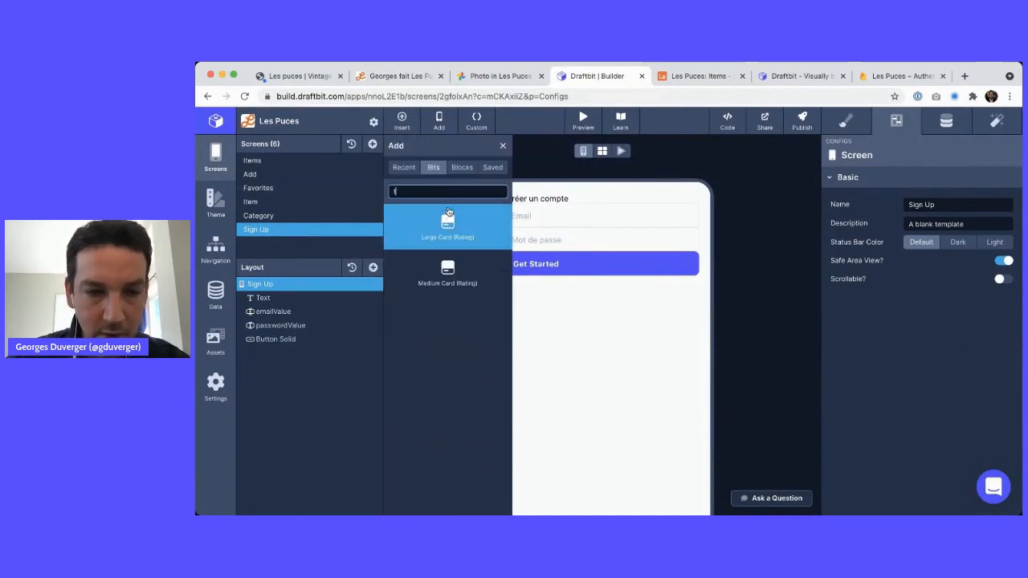
type("ex")
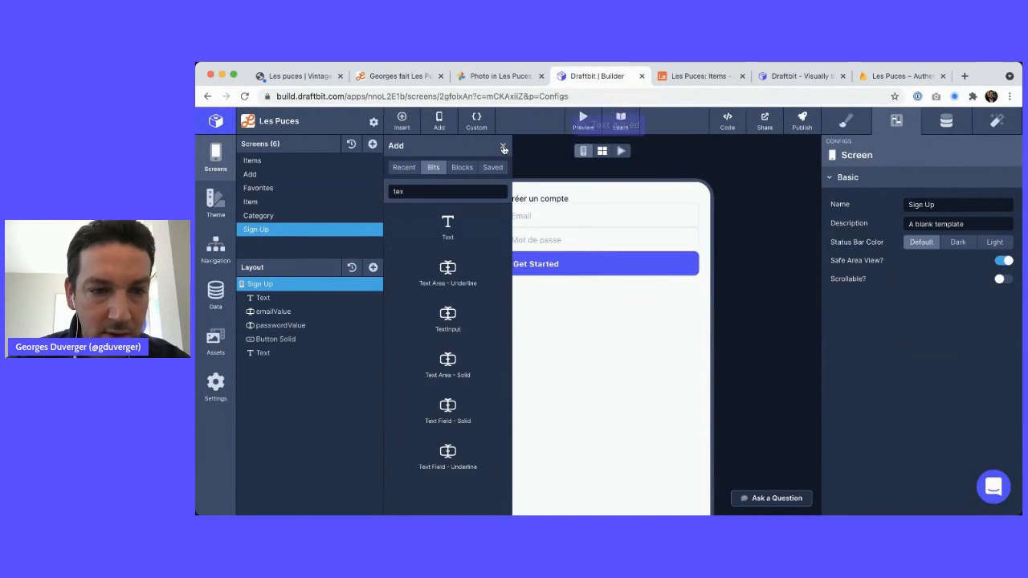
key("Return")
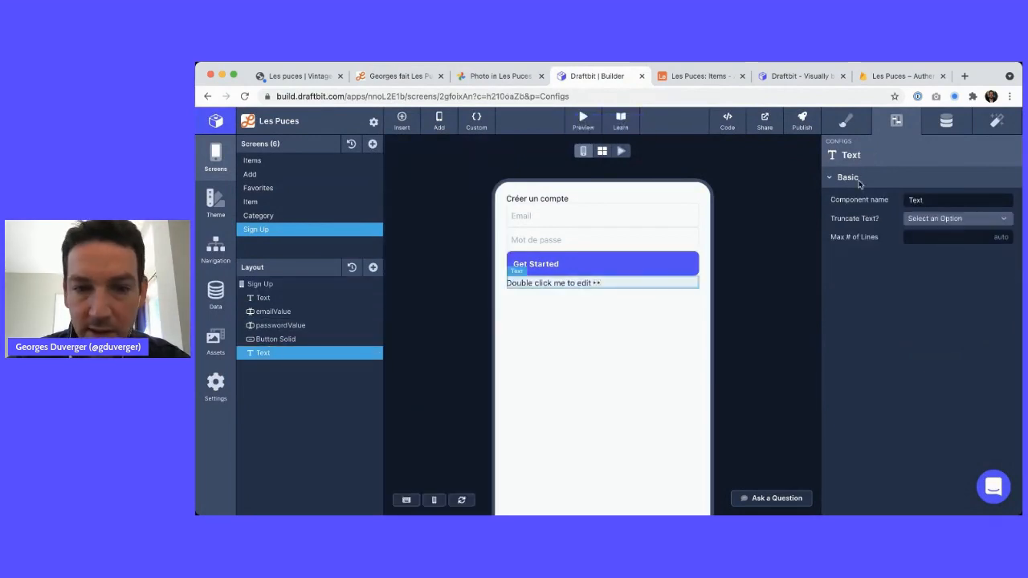
Set the new Text element's content to 'erreur'
left_click(948, 125)
type("error")
key("Tab")
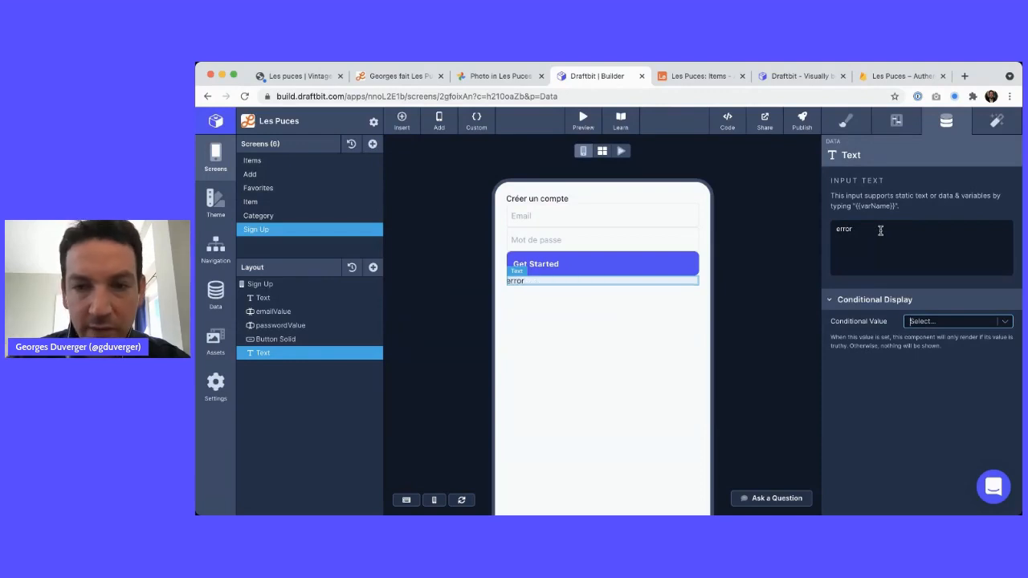
left_click(785, 284)
left_click(861, 249)
key("ctrl+a")
type("e")
left_click(775, 282)
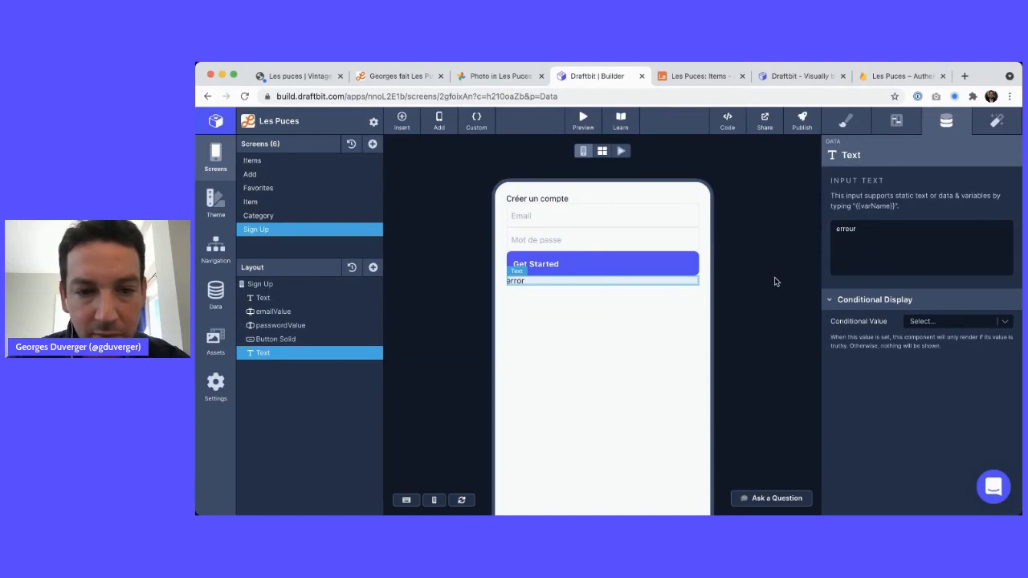
left_click(313, 341)
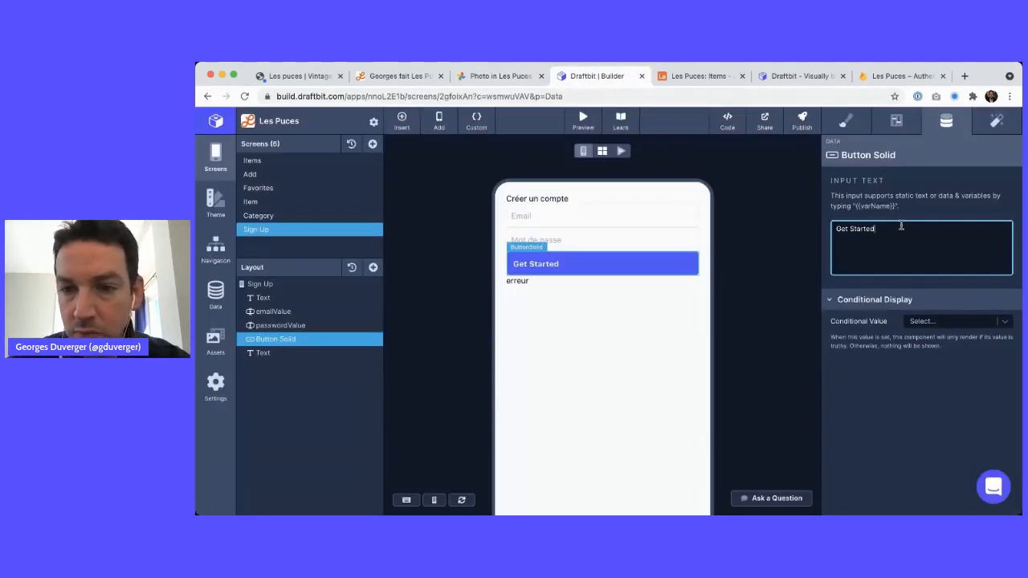
Relabel the Get Started button 'Créer mon compte'
key("ctrl+a")
type("Cr")
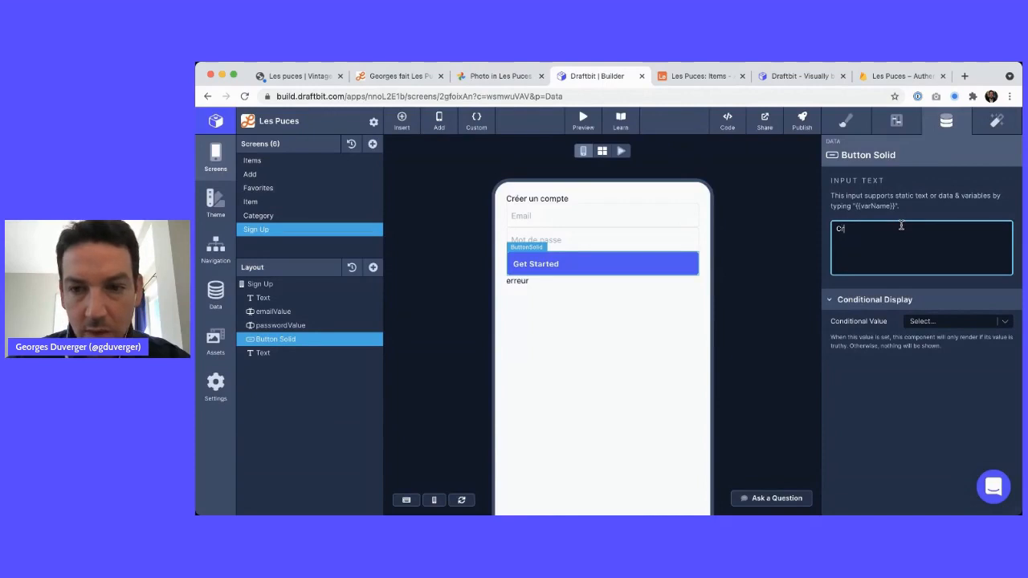
key("alt+e")
type("éer m")
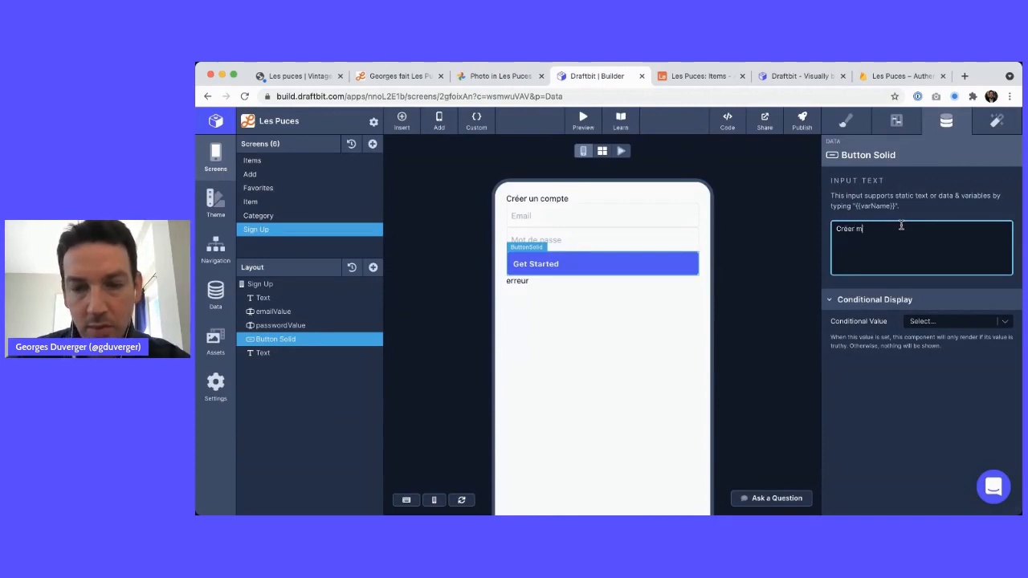
type("on compte")
key("Tab")
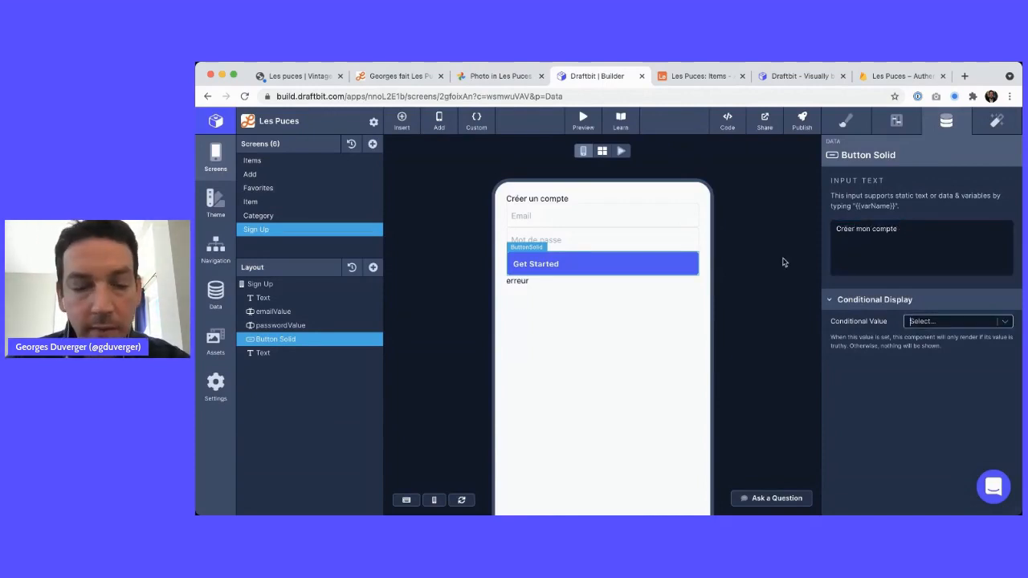
Set the button's background colour to Strong and check it against the mockup
left_click(845, 121)
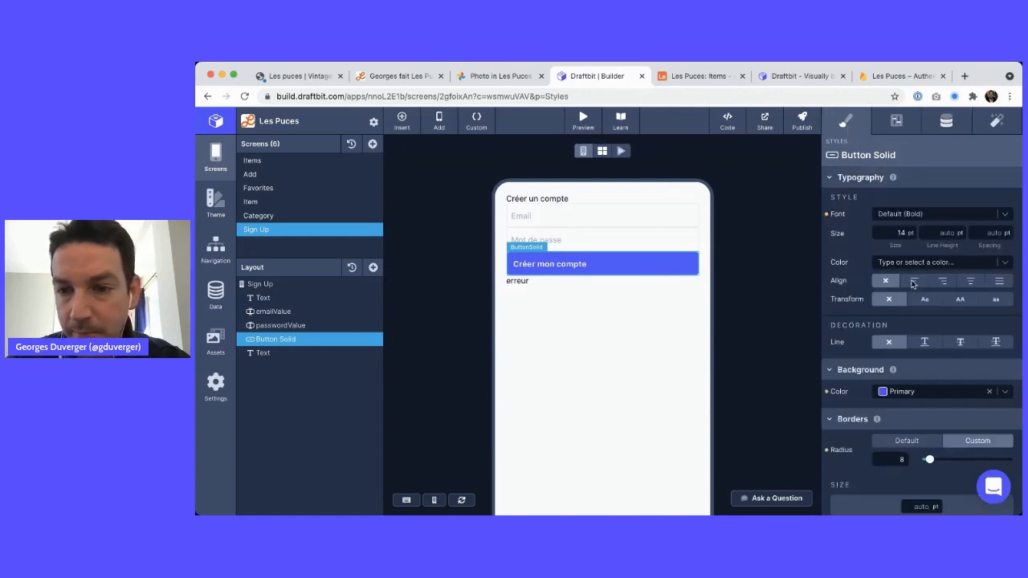
key("ctrl+shift+Tab")
key("ctrl+Tab")
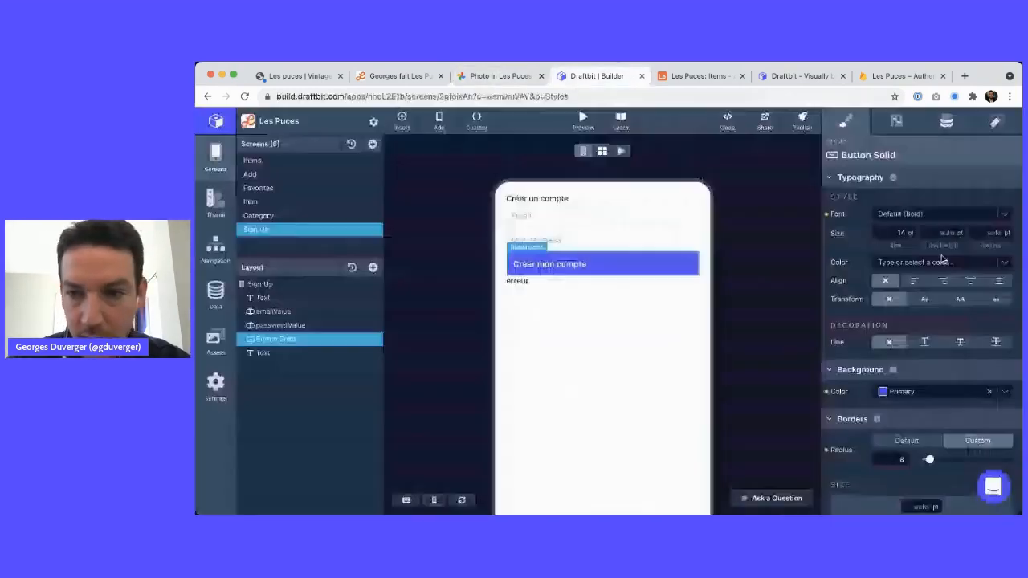
left_click(935, 393)
scroll(915, 466, "down", 5)
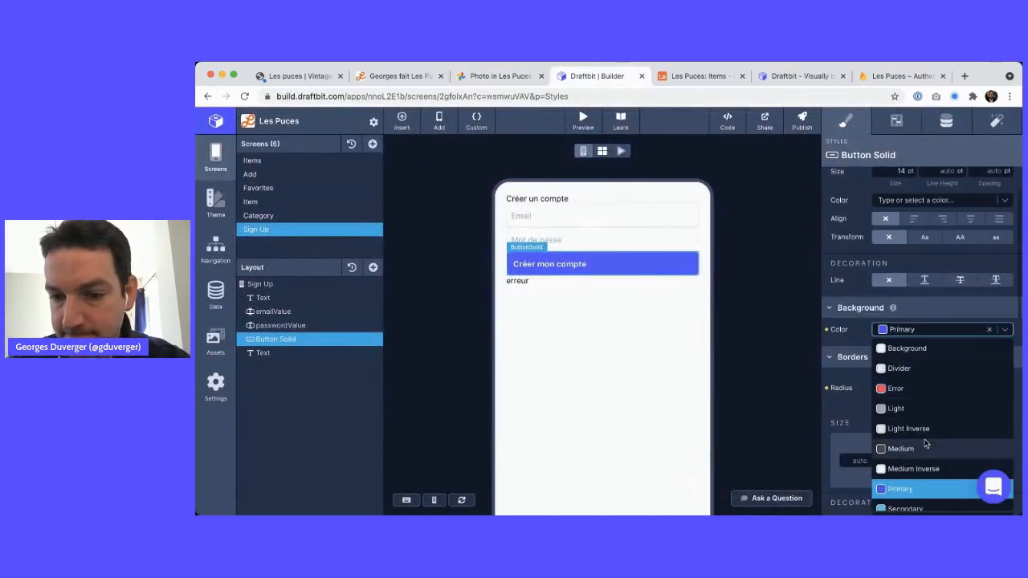
scroll(911, 470, "up", 3)
scroll(904, 473, "down", 2)
left_click(902, 447)
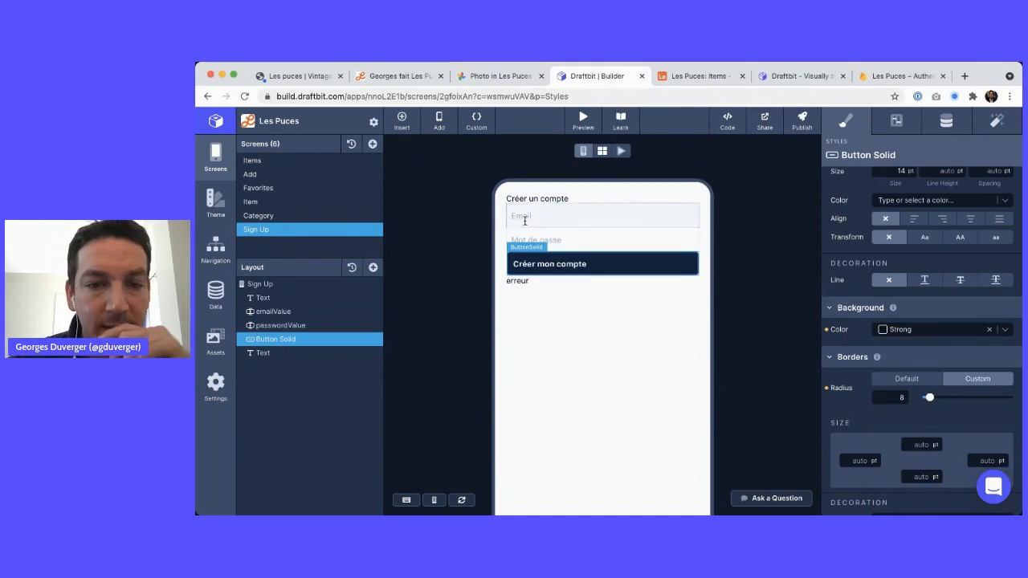
key("ctrl+shift+Tab")
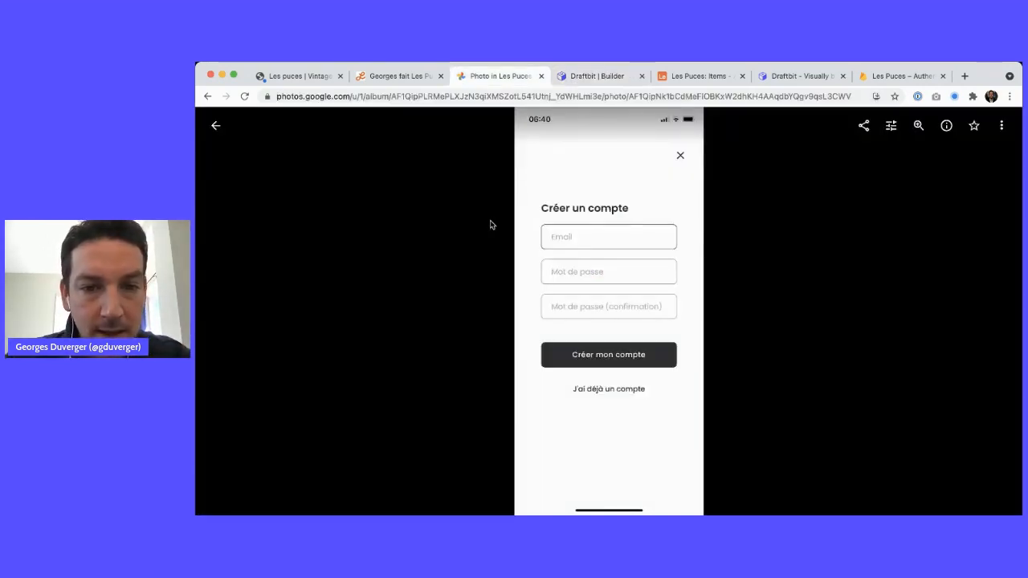
key("ctrl+Tab")
key("ctrl+shift+Tab")
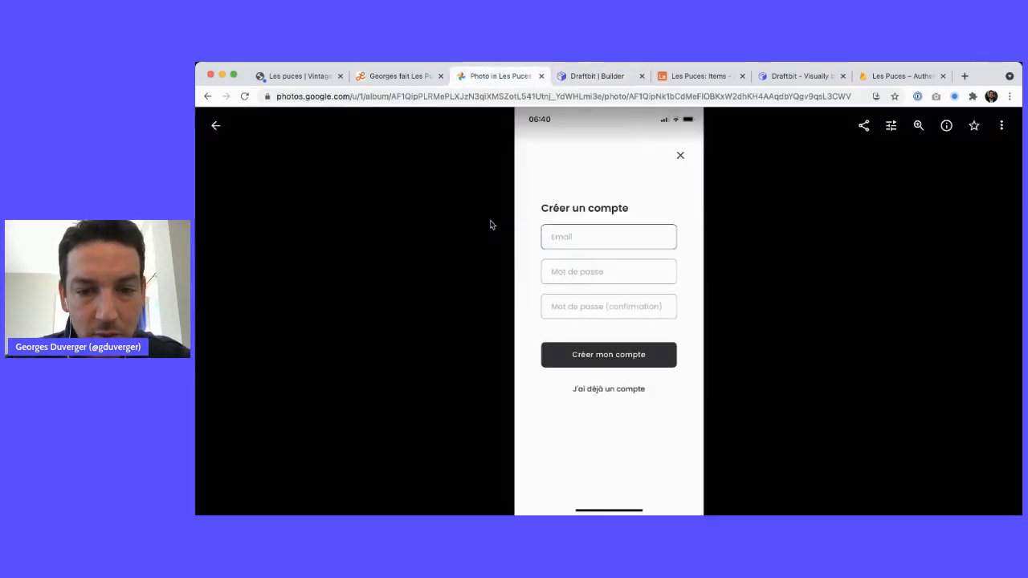
key("ctrl+Tab")
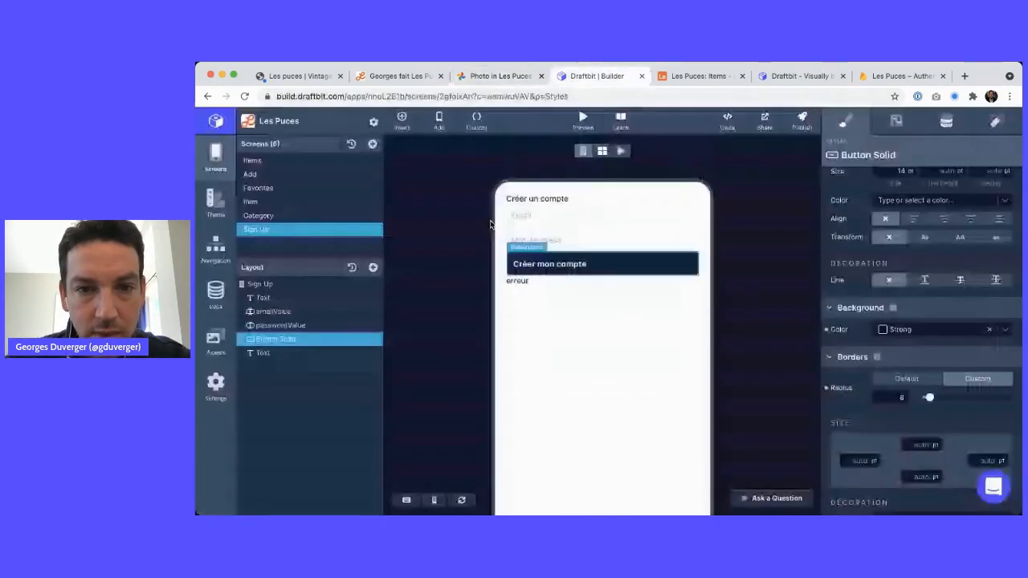
Add a View container as the first child of the Sign Up screen
left_click(283, 285)
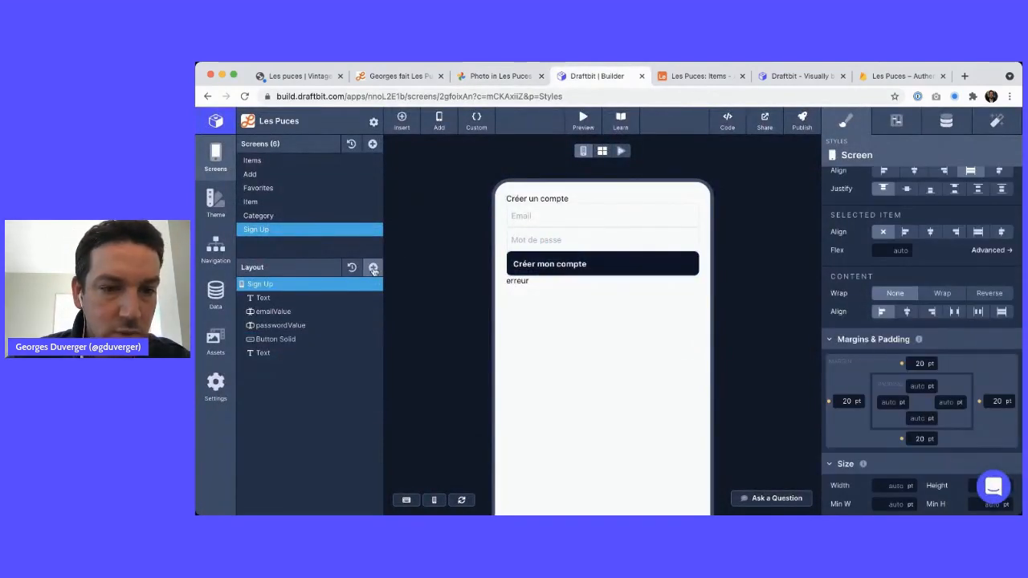
left_click(374, 270)
type("view")
left_click(453, 411)
left_click_drag(264, 367, 275, 296)
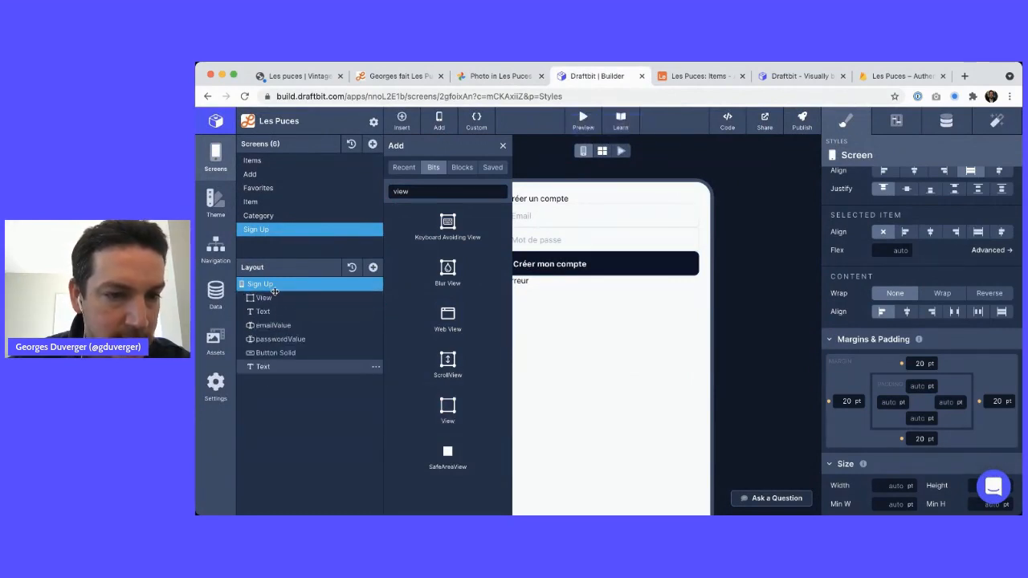
left_click(266, 297)
Add a Touchable at the top of Sign Up and delete the View
left_click(410, 191)
double_click(411, 191)
type("icon")
double_click(410, 191)
key("BackSpace")
type("touch")
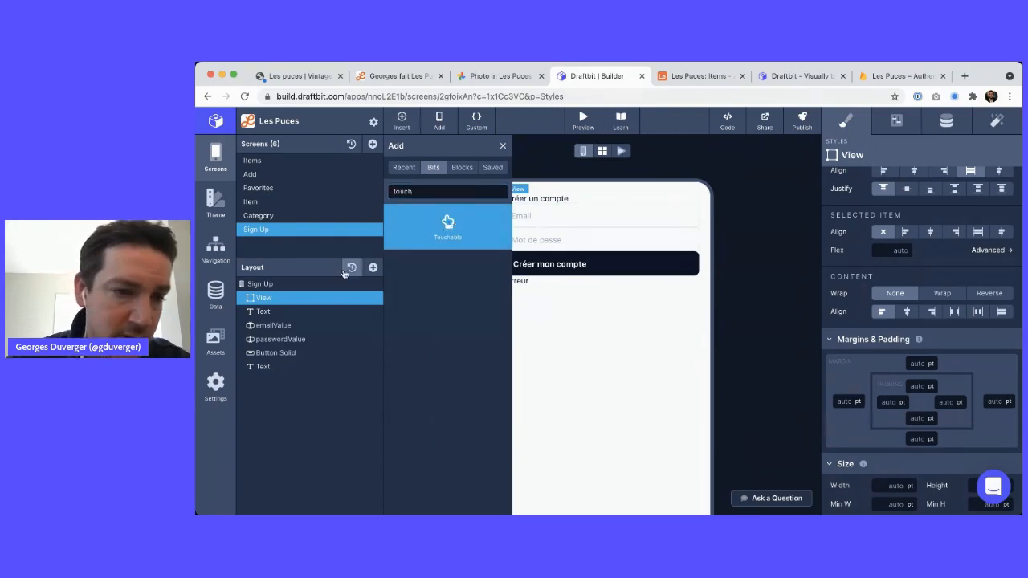
left_click_drag(343, 273, 343, 277)
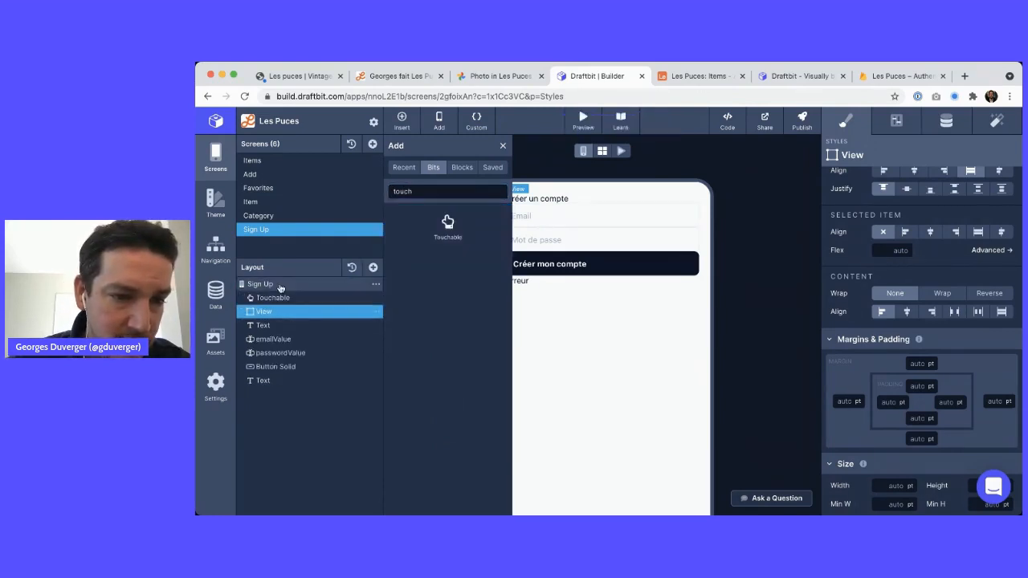
left_click(377, 313)
left_click(395, 359)
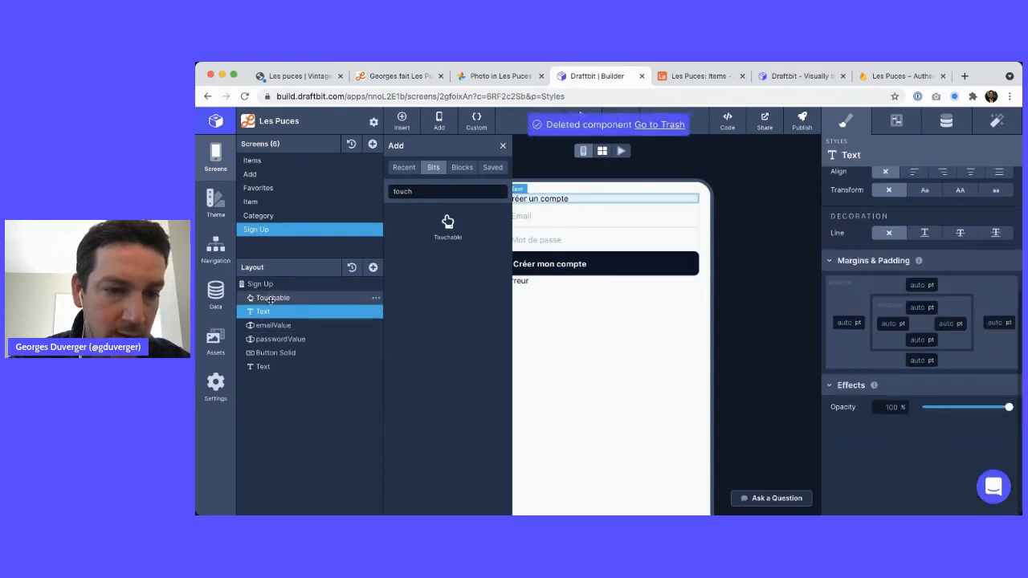
Place an Icon inside the Touchable and show its configuration
double_click(447, 193)
type("icon")
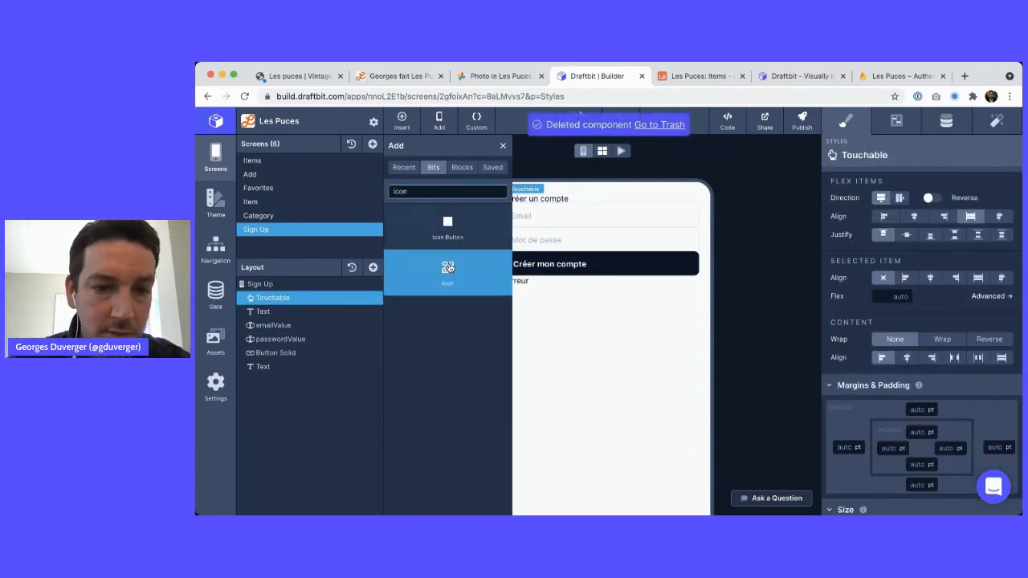
left_click_drag(447, 269, 294, 304)
left_click(281, 311)
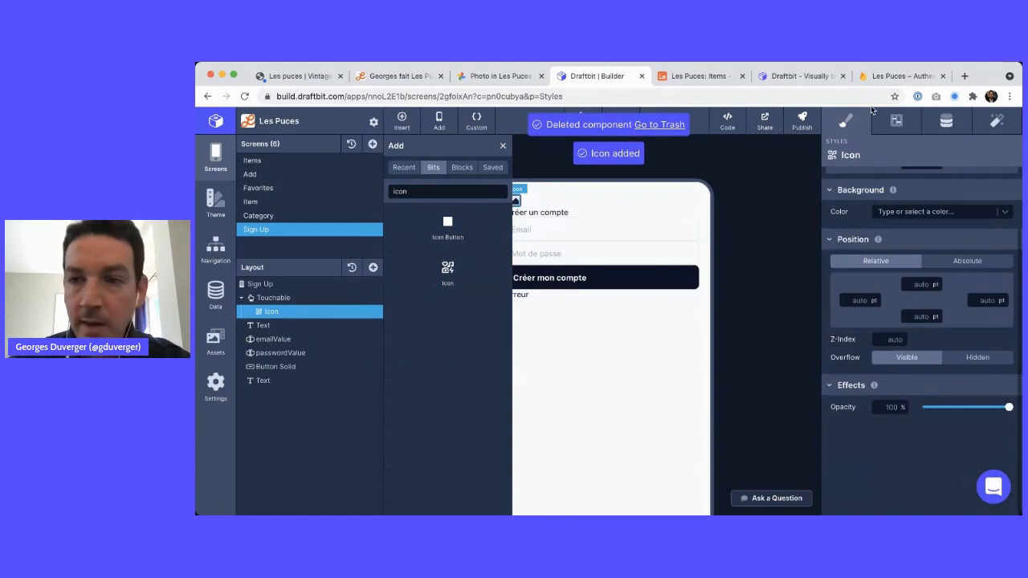
left_click(946, 122)
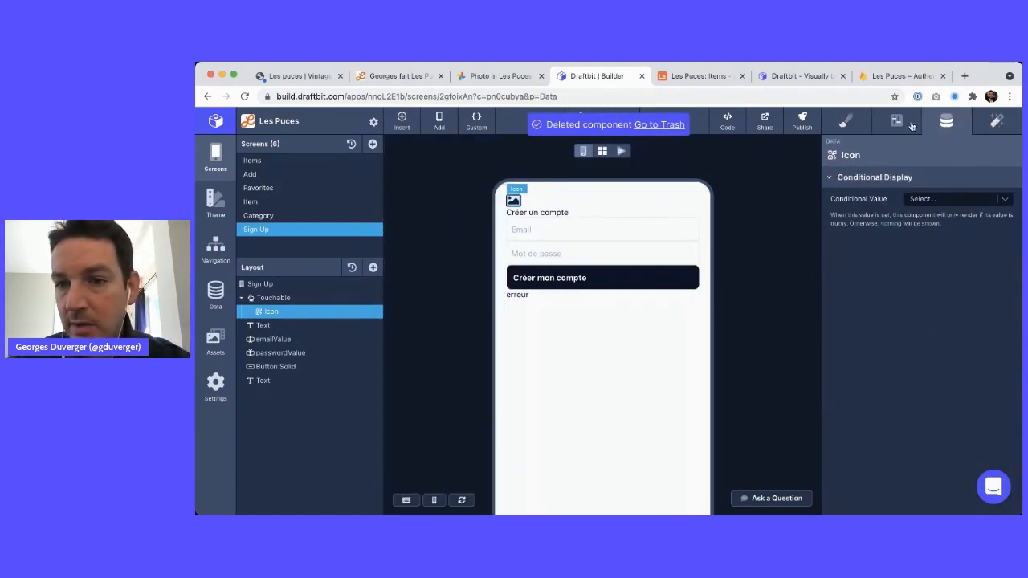
left_click(906, 128)
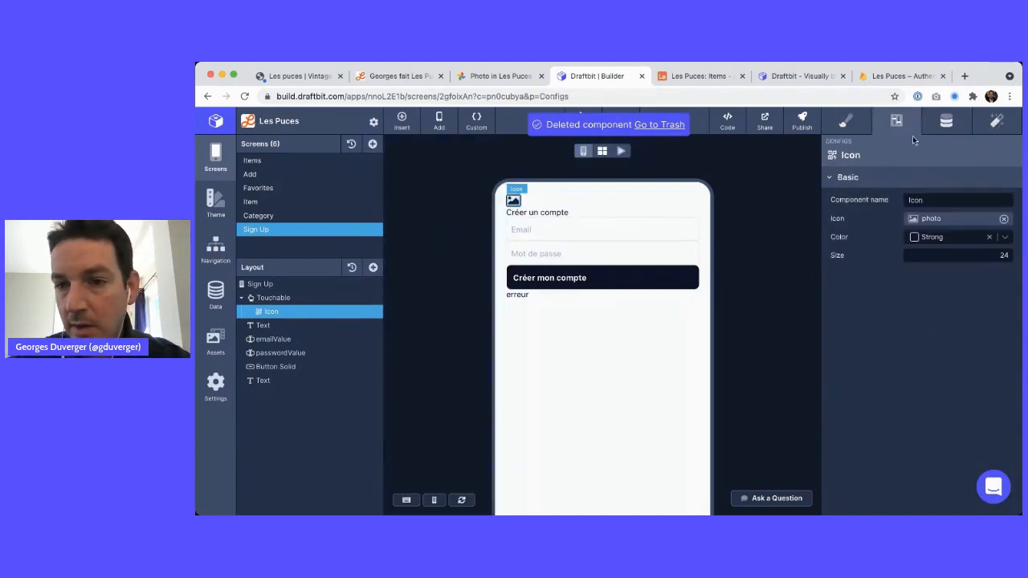
Set the icon to the Feather 'x' close mark
left_click(945, 223)
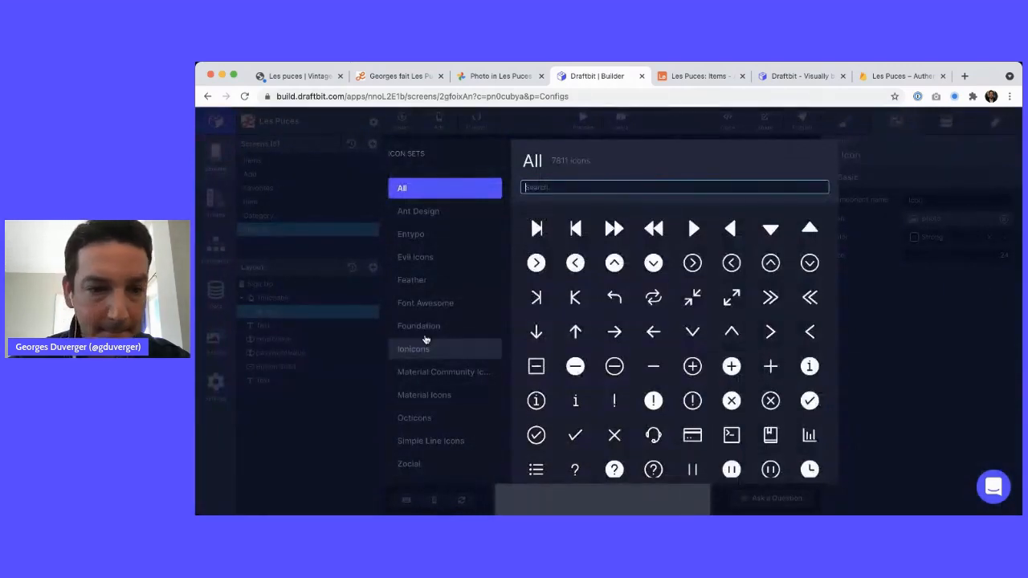
left_click(417, 279)
scroll(654, 367, "down", 10)
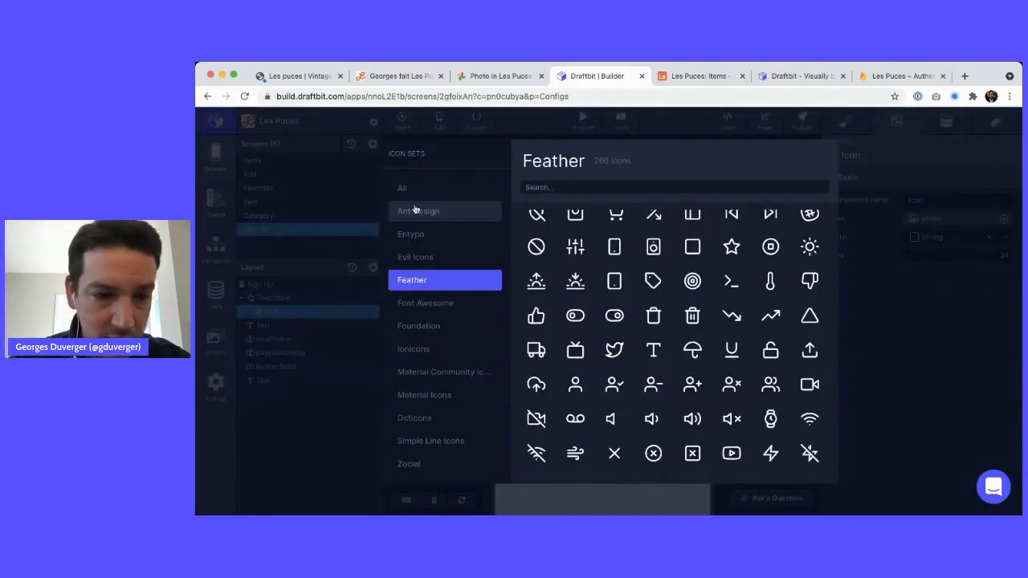
scroll(689, 345, "up", 2)
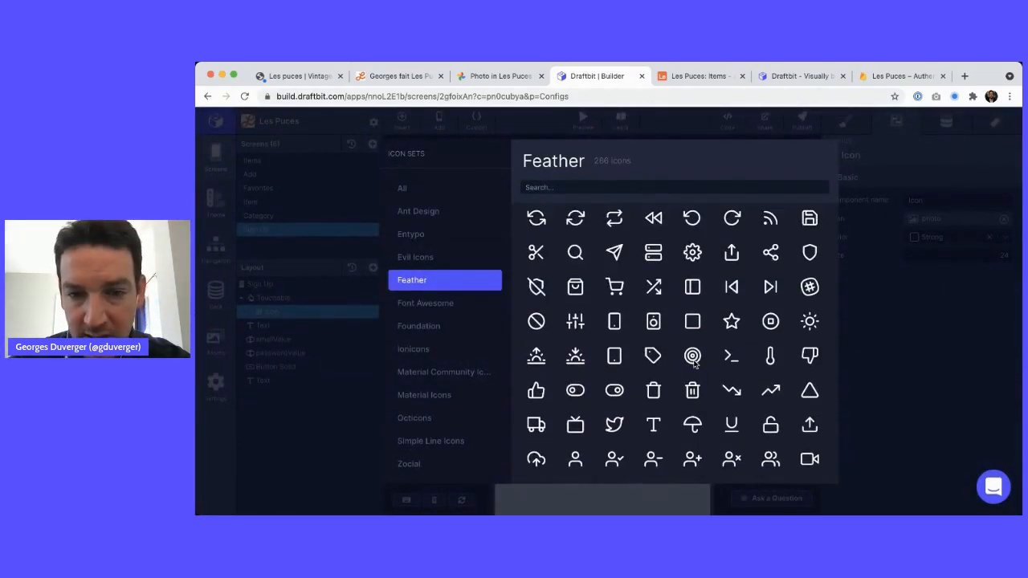
scroll(675, 302, "down", 2)
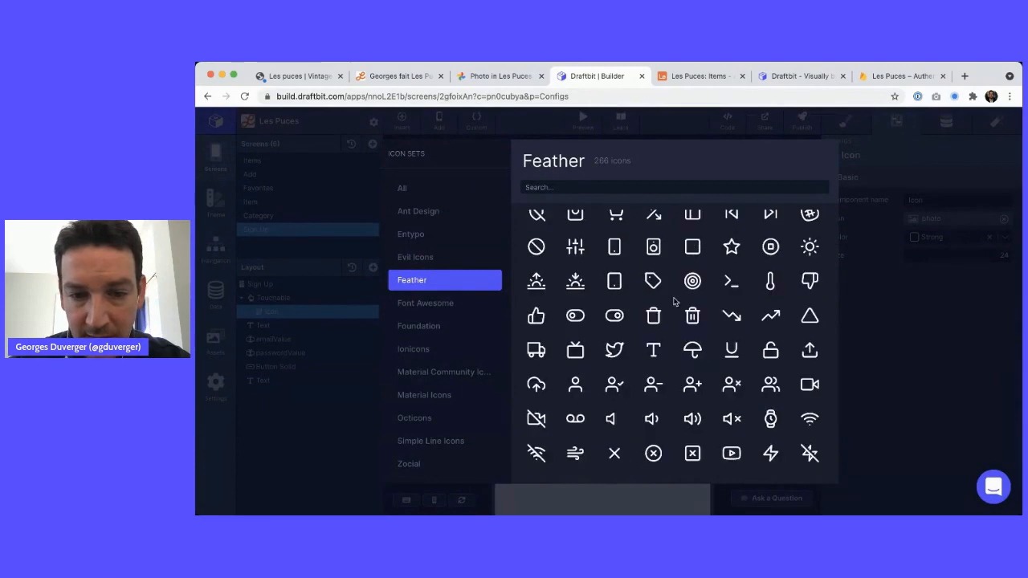
left_click(615, 452)
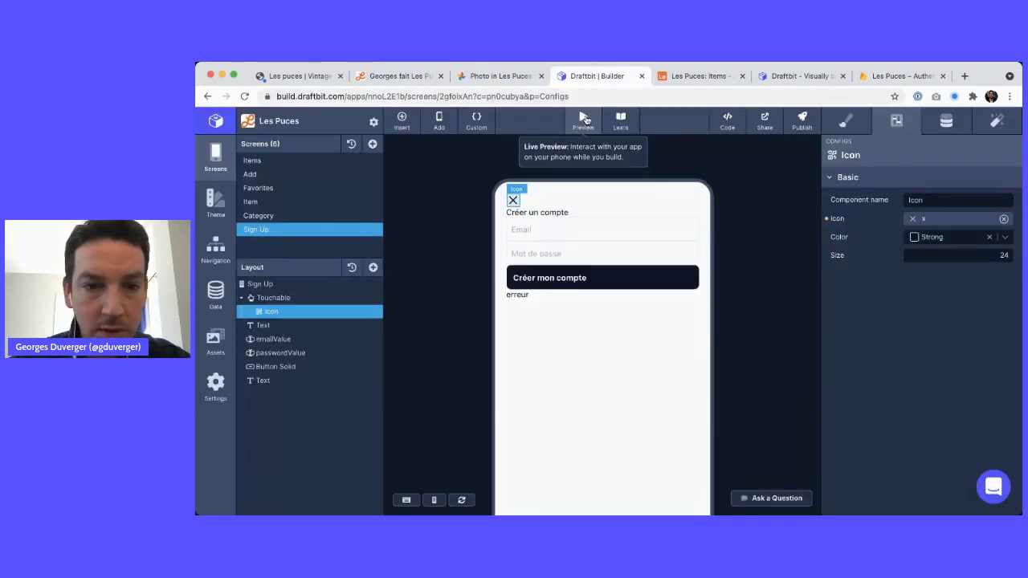
Align the Touchable's content to flex-end so the X sits at the right
left_click(305, 299)
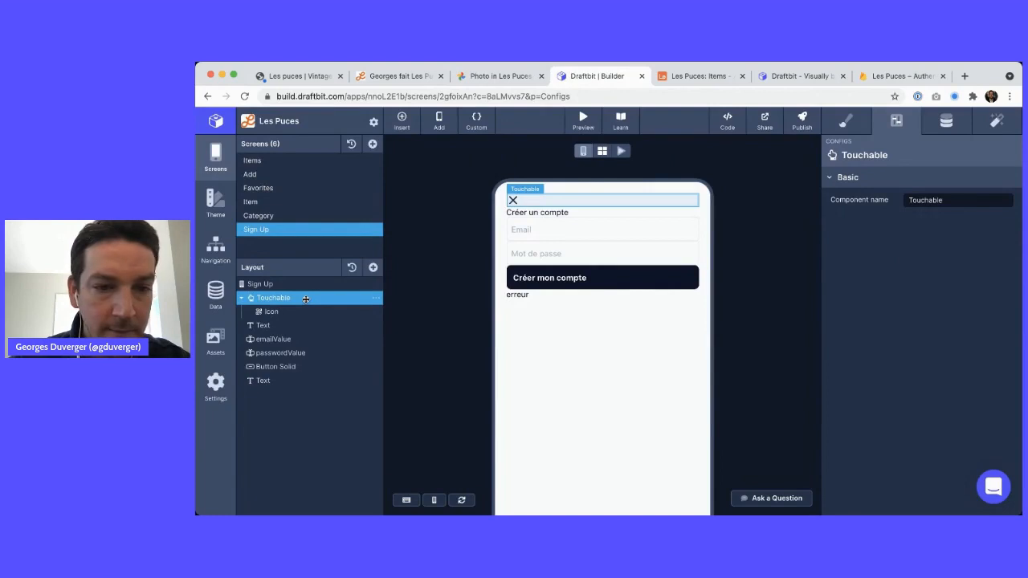
left_click(846, 121)
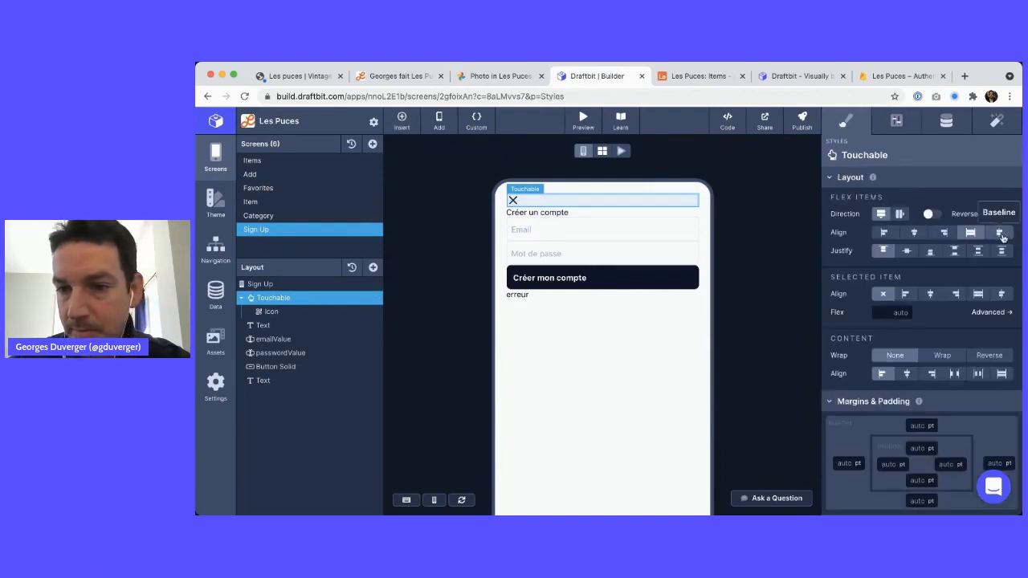
left_click(955, 295)
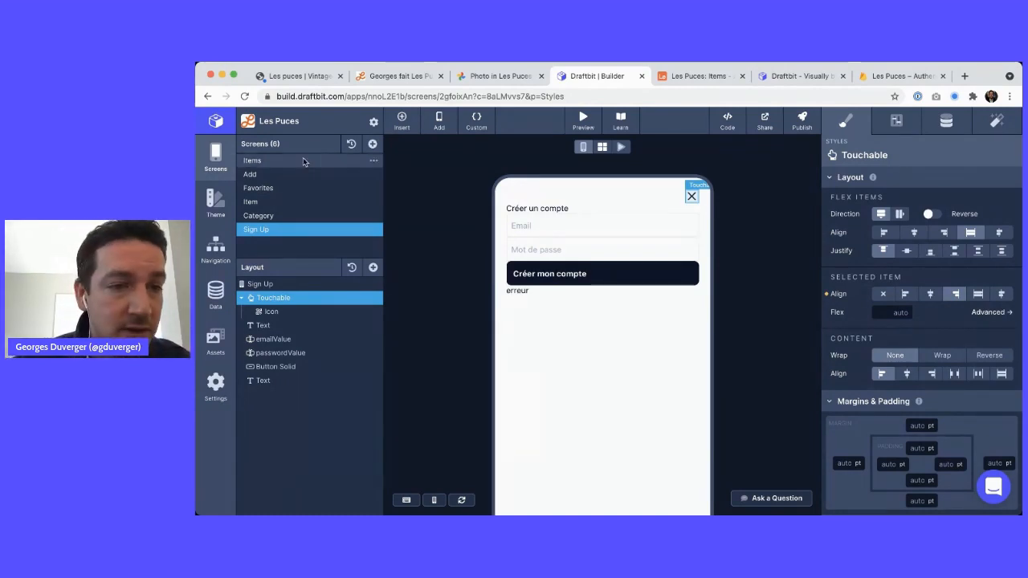
Add a blank screen named Index
left_click(371, 143)
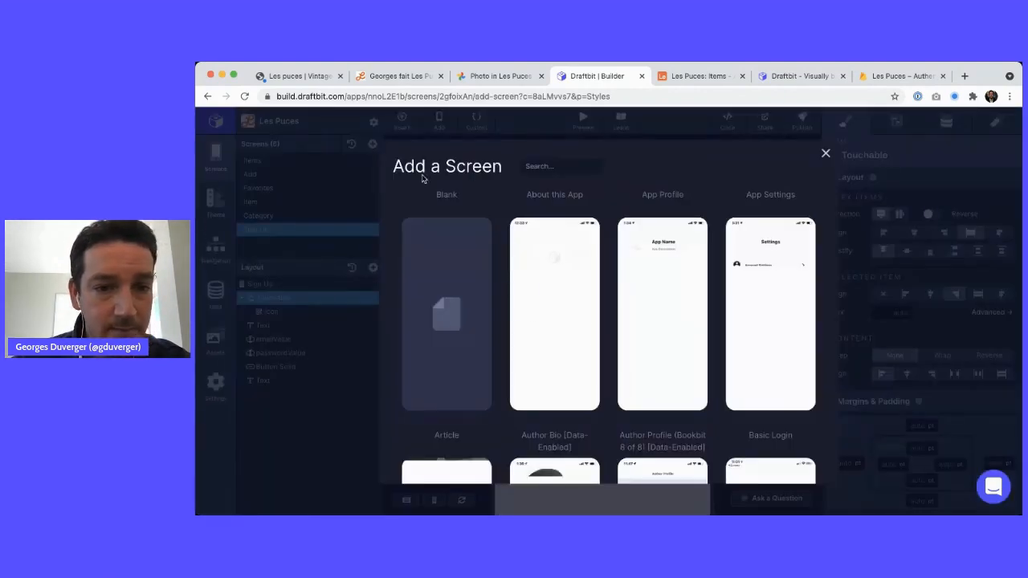
left_click(446, 332)
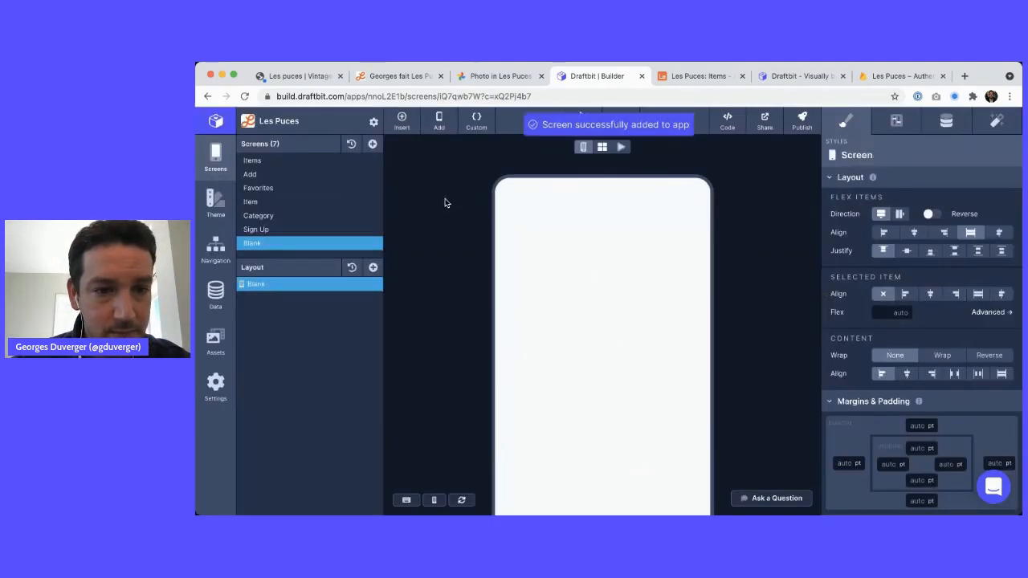
double_click(262, 242)
type("Inde")
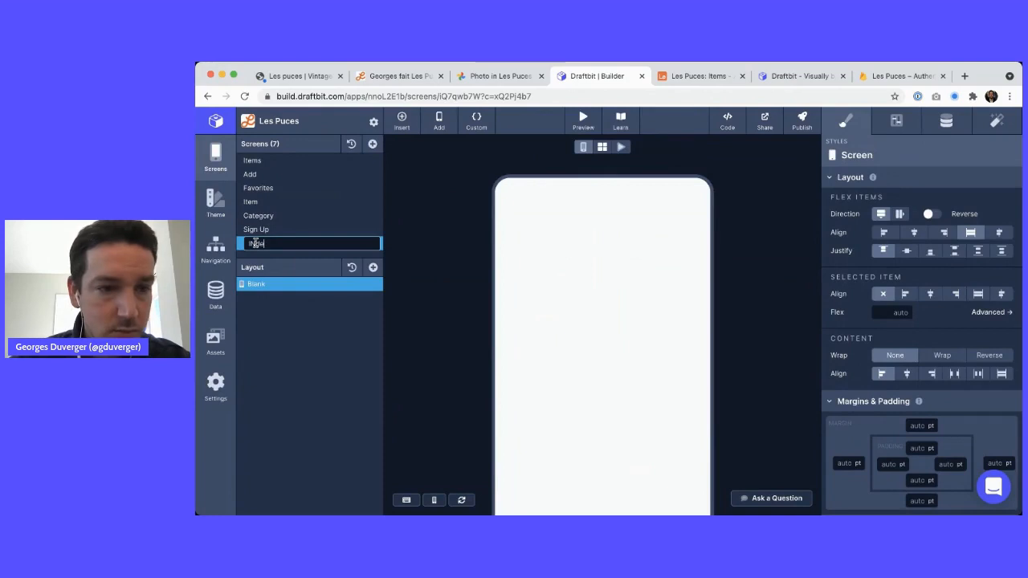
key("BackSpace")
key("BackSpace")
key("BackSpace")
key("Return")
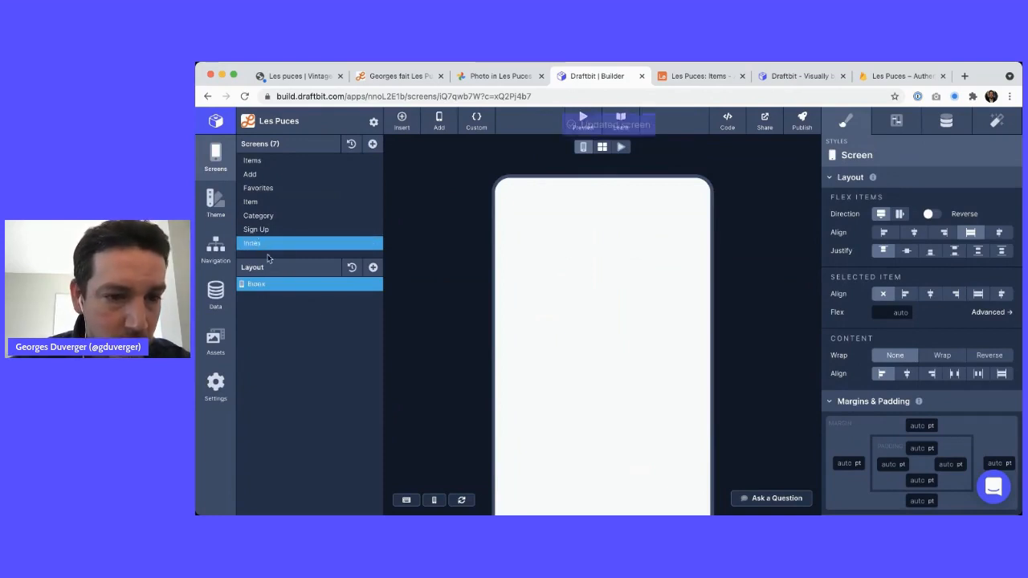
Add a Button Solid and a Button Outline to the Index screen
left_click(373, 268)
type("butt")
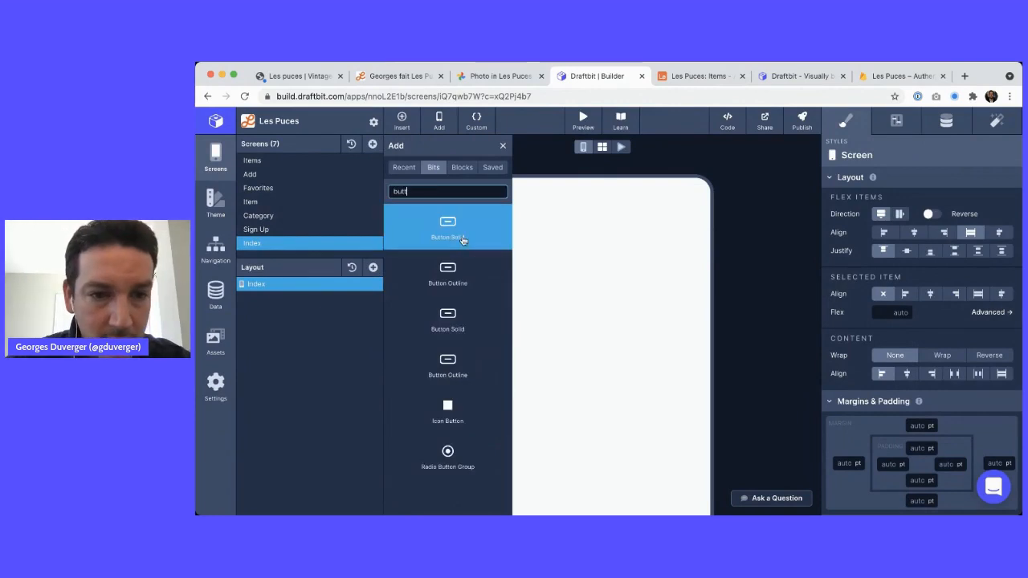
left_click(451, 228)
left_click(451, 269)
left_click(503, 145)
left_click(313, 298)
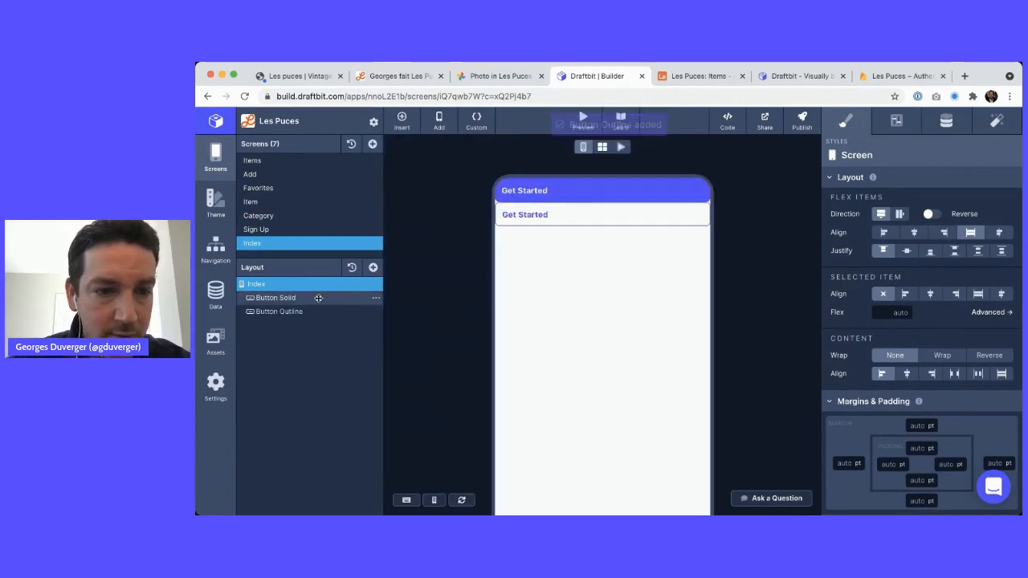
Relabel the solid button 'Créer un compte'
left_click(937, 120)
triple_click(885, 230)
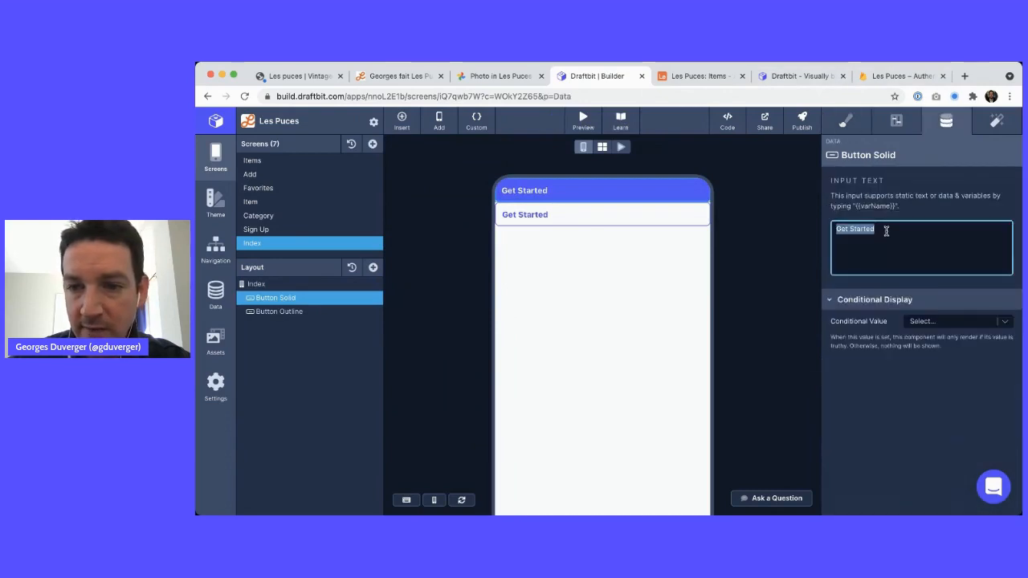
type("Cré")
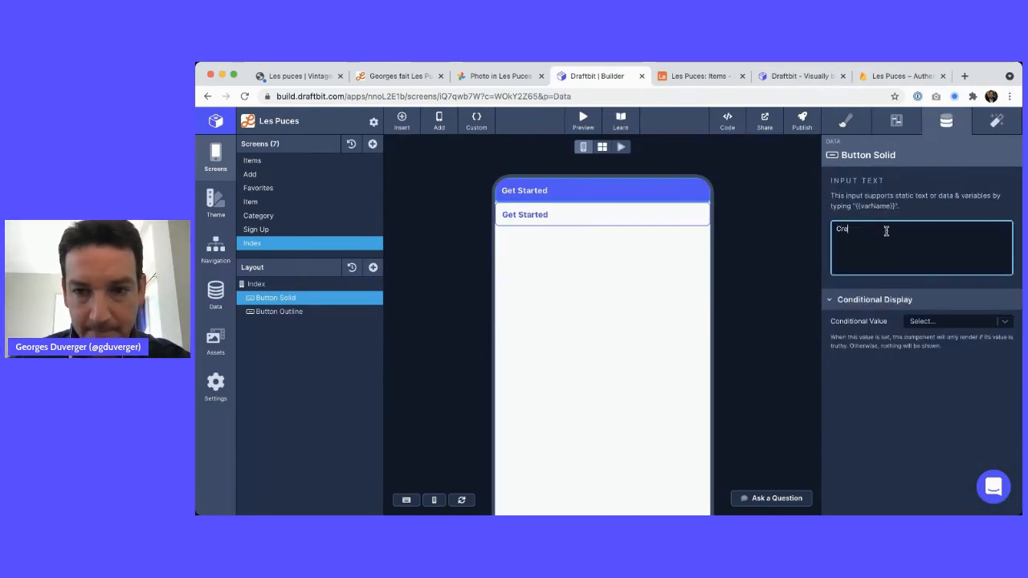
type("er un con")
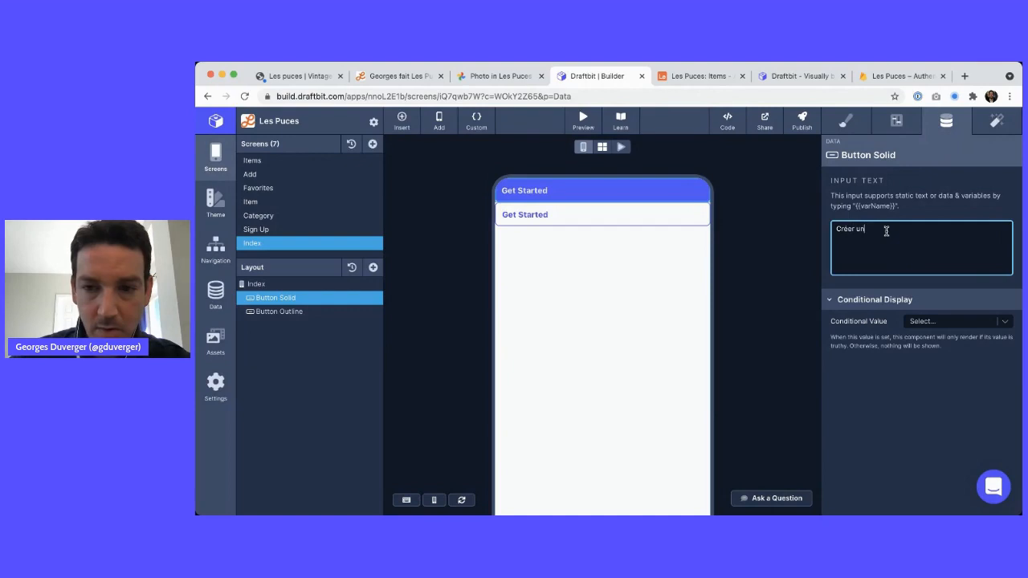
key("ctrl+shift+Tab")
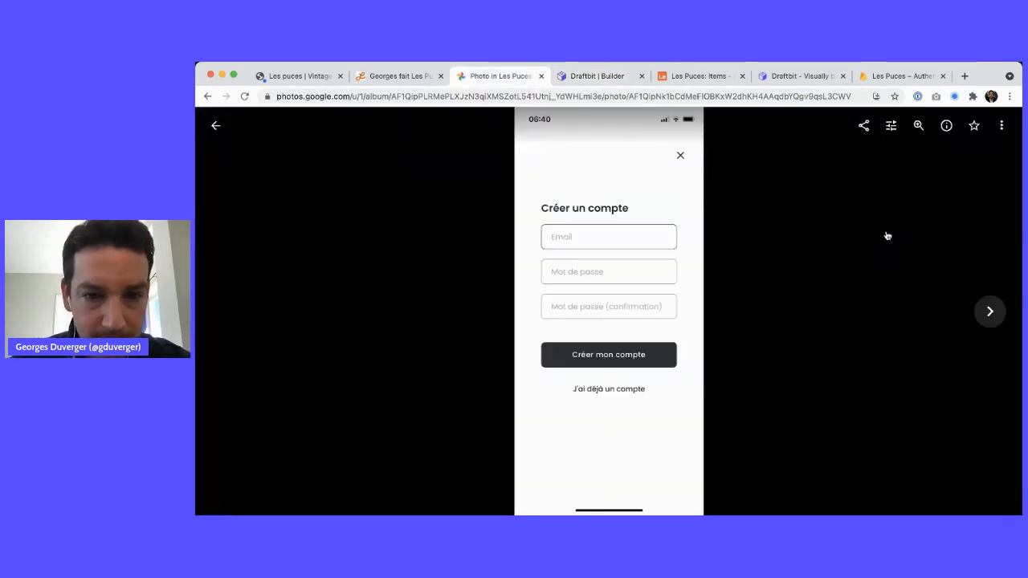
key("Right")
key("ctrl+shift+Tab")
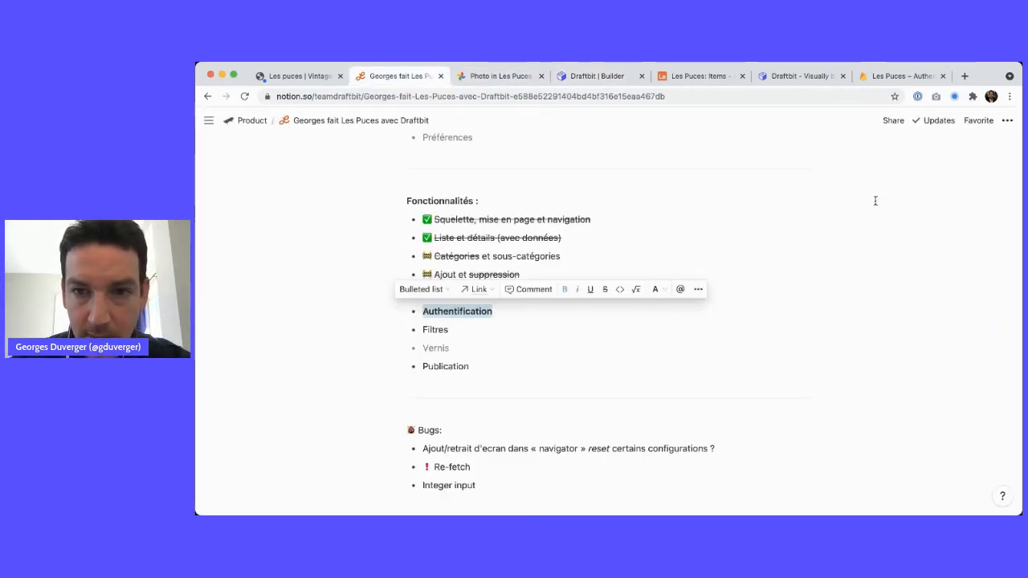
key("ctrl+Tab")
key("ctrl+Tab")
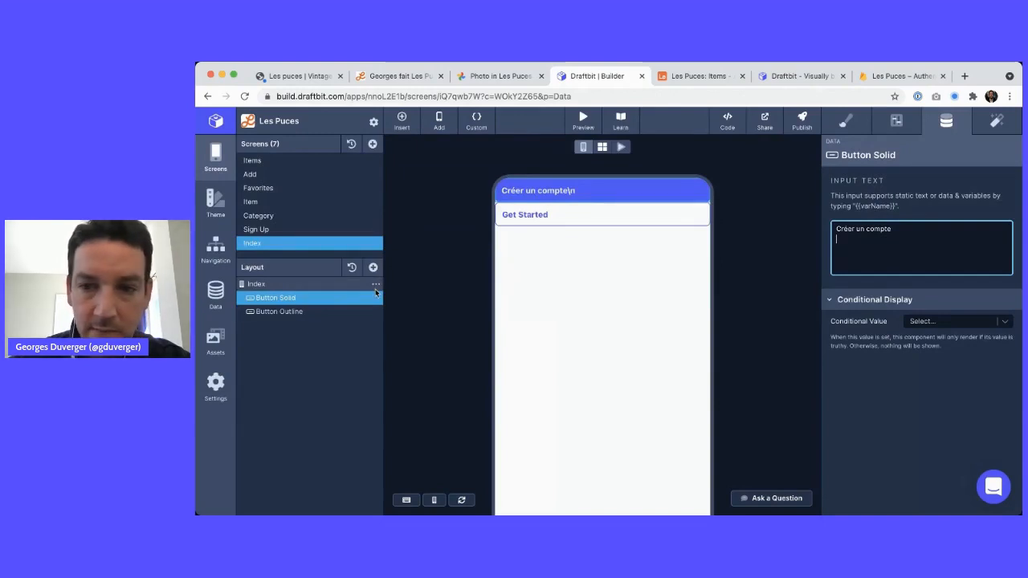
left_click(819, 278)
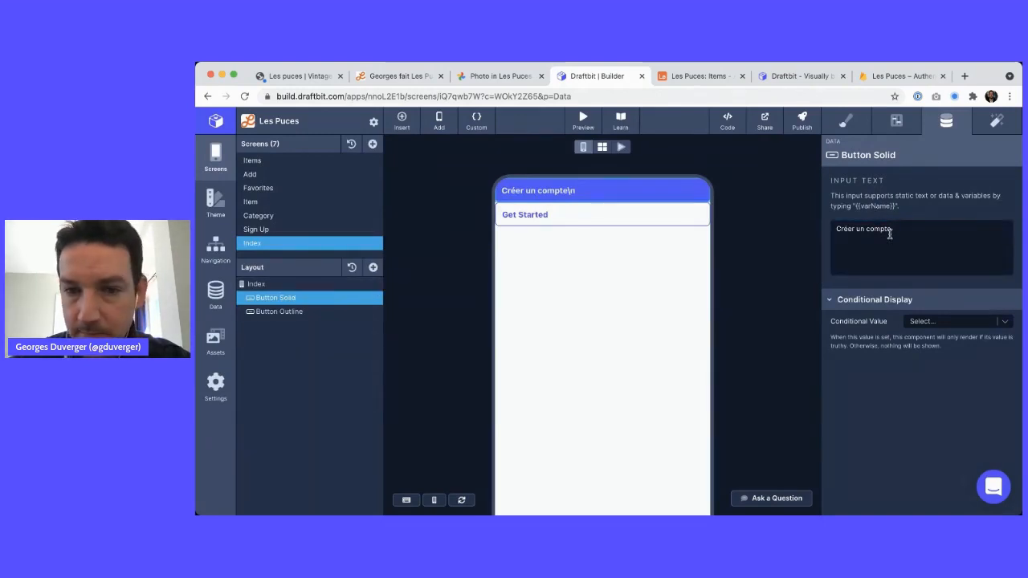
Relabel the outline button 'Se connecter'
left_click(278, 311)
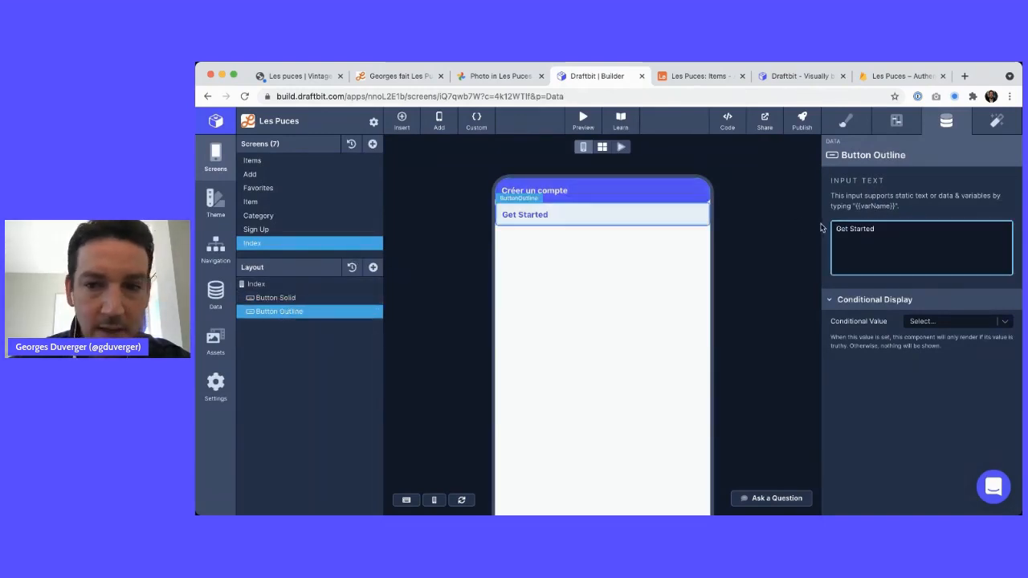
triple_click(875, 241)
type("Se")
left_click(790, 241)
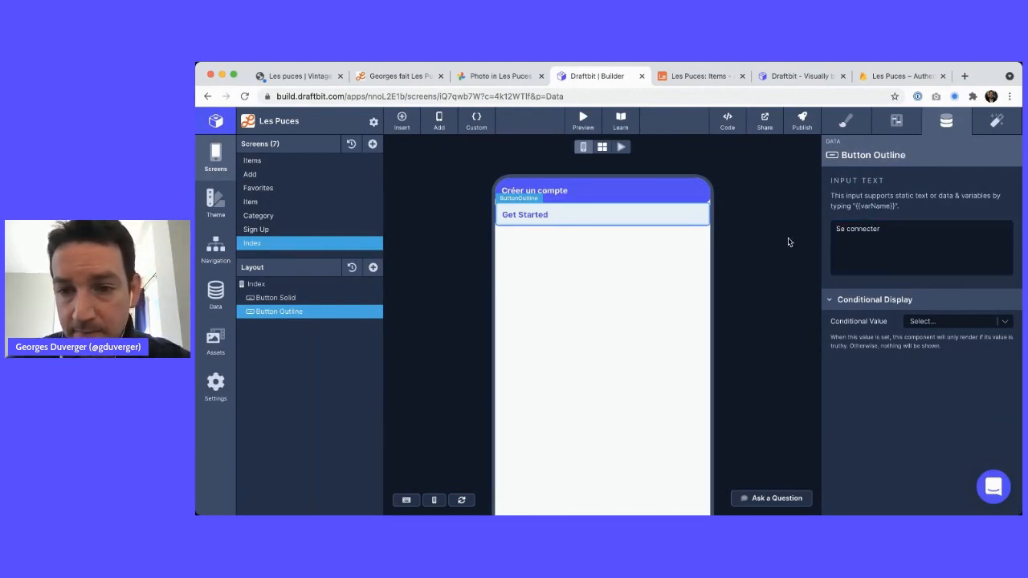
left_click(301, 297)
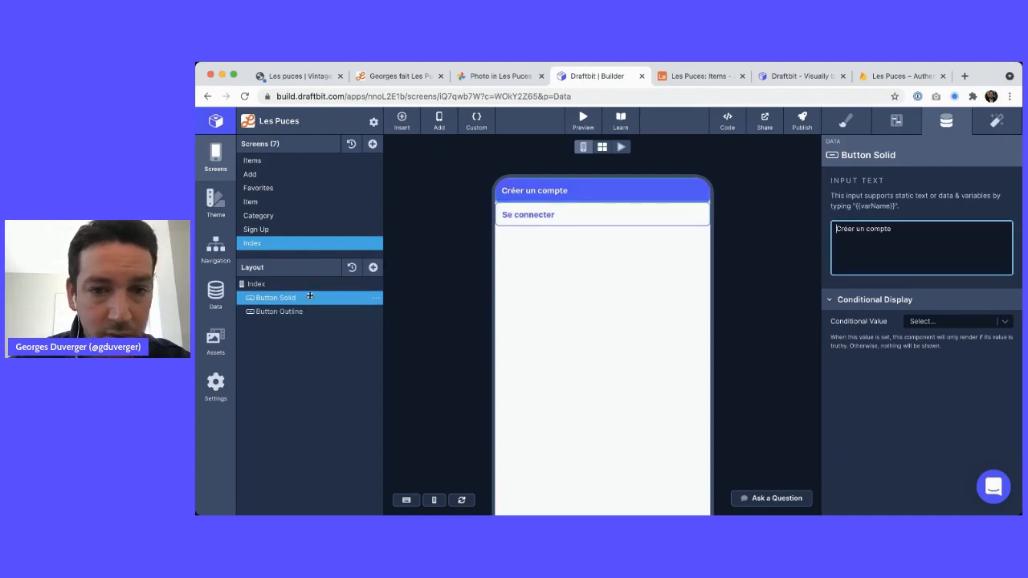
Give the Créer un compte button a Navigate action with destination Sign Up
left_click(998, 121)
left_click(1014, 232)
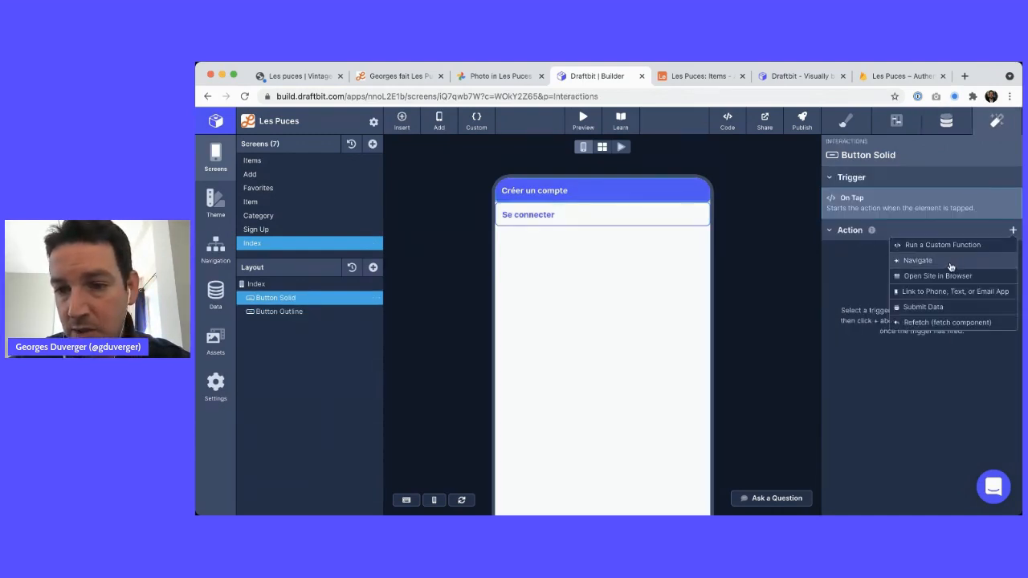
left_click(950, 262)
left_click(927, 218)
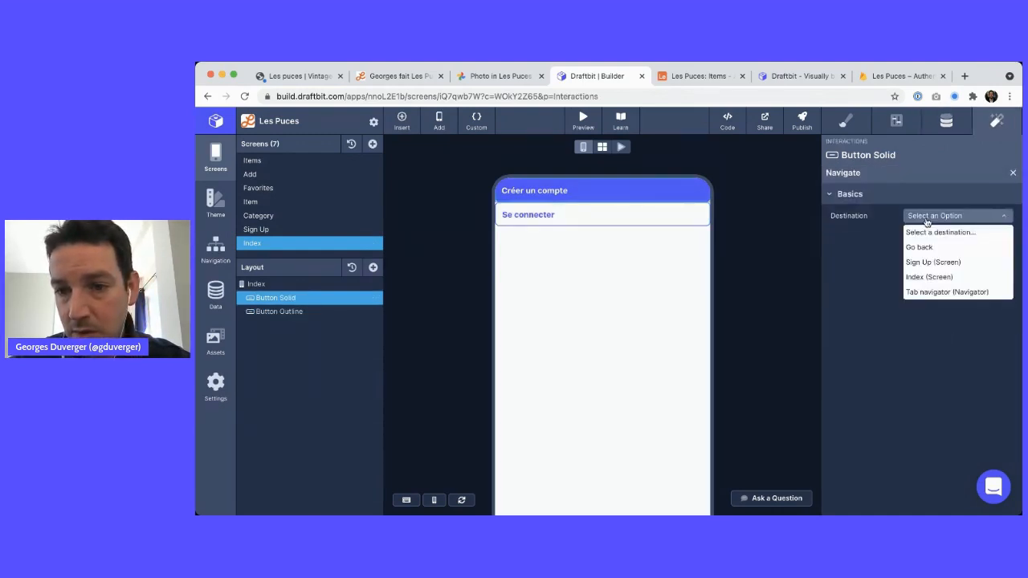
left_click(938, 263)
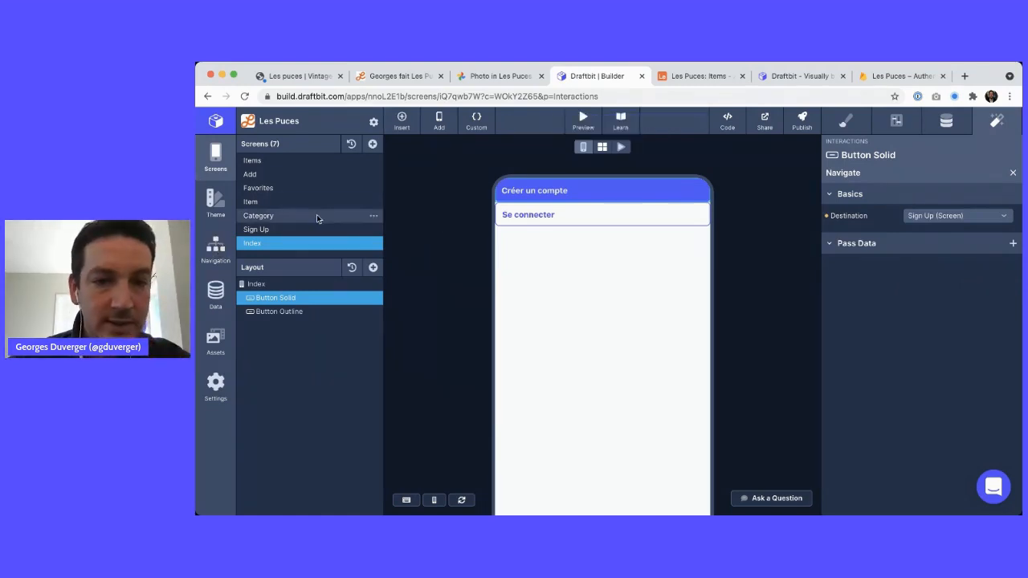
scroll(449, 294, "down", 1)
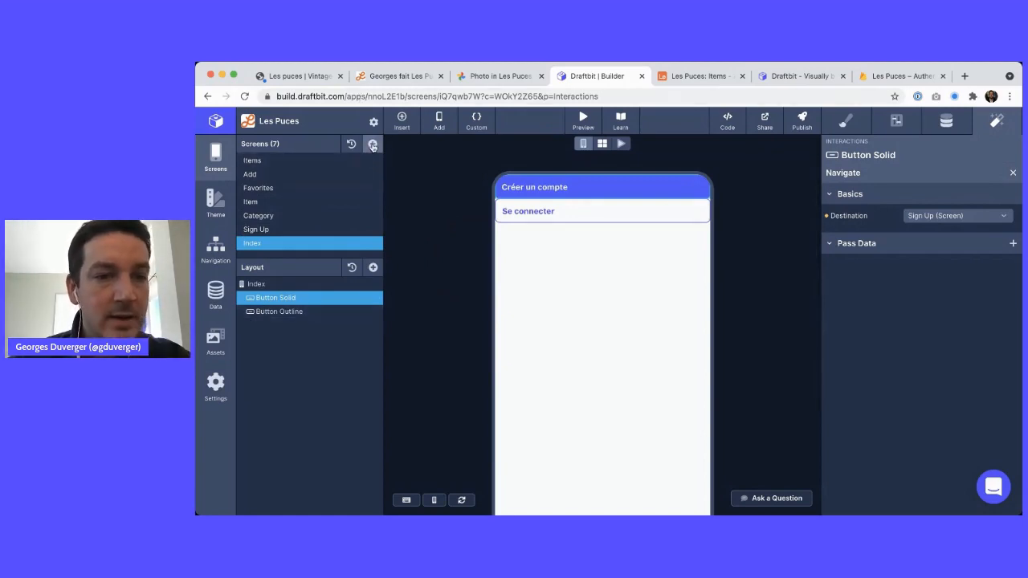
Add a blank screen named Log In and compare it with the login mockup
left_click(373, 146)
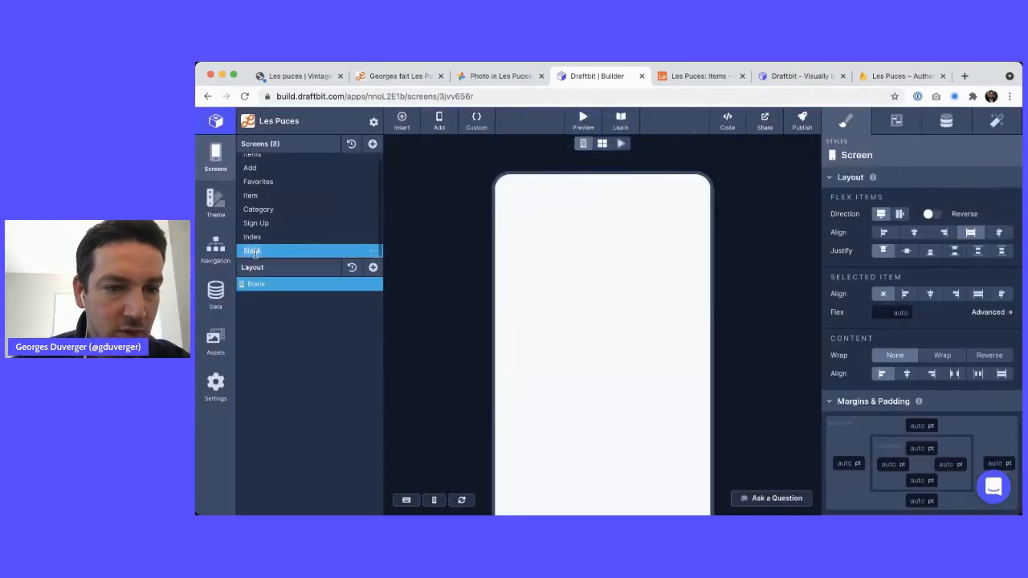
double_click(255, 251)
type("Log In")
key("Return")
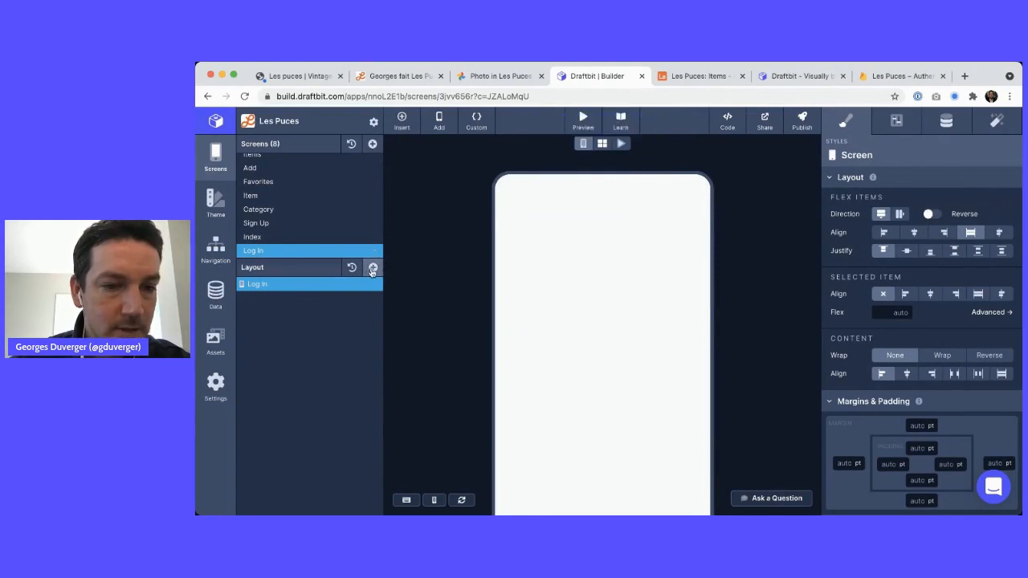
left_click(353, 239)
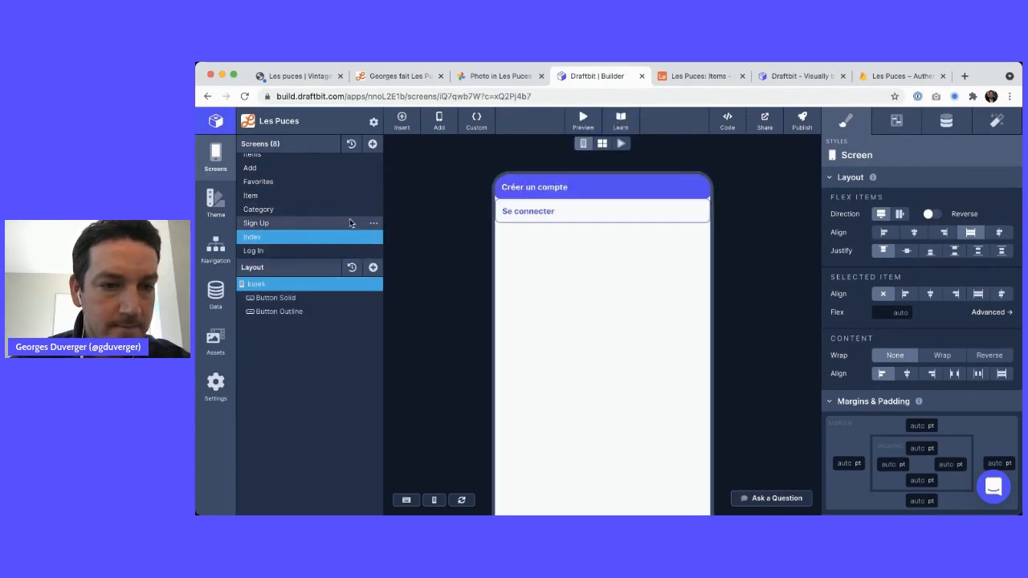
left_click(349, 220)
left_click(344, 249)
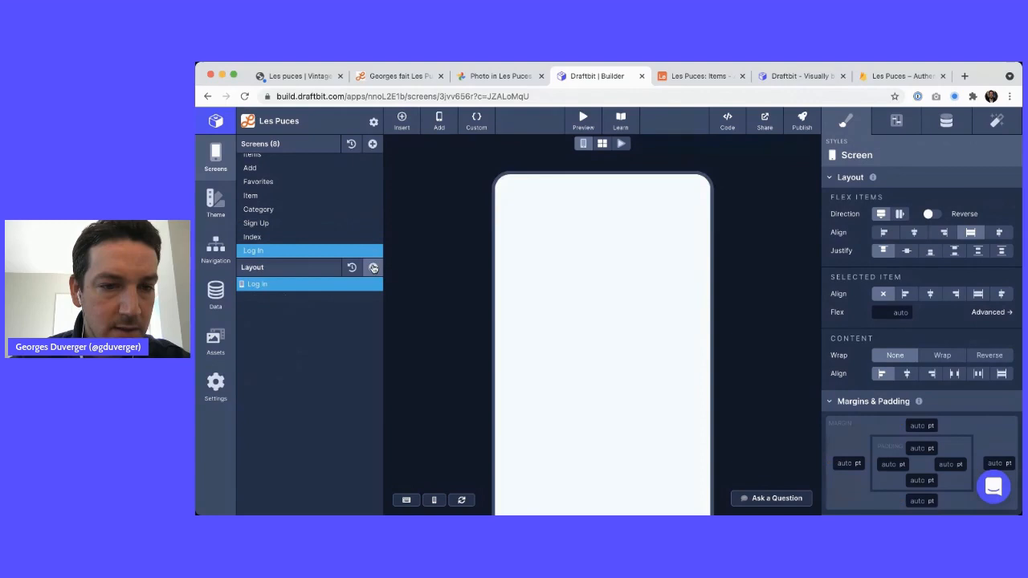
left_click(373, 267)
key("ctrl+shift+Tab")
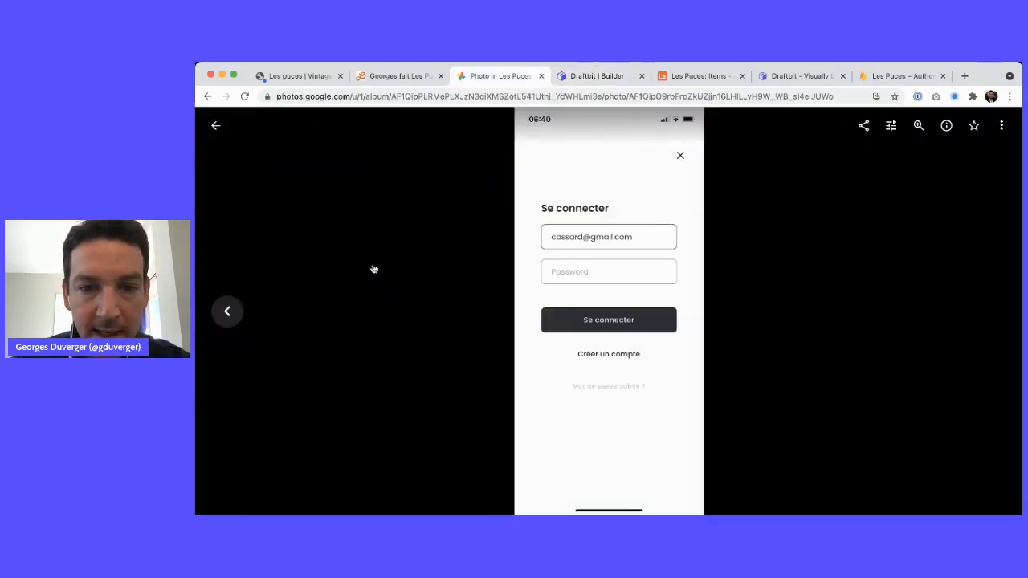
key("ctrl+Tab")
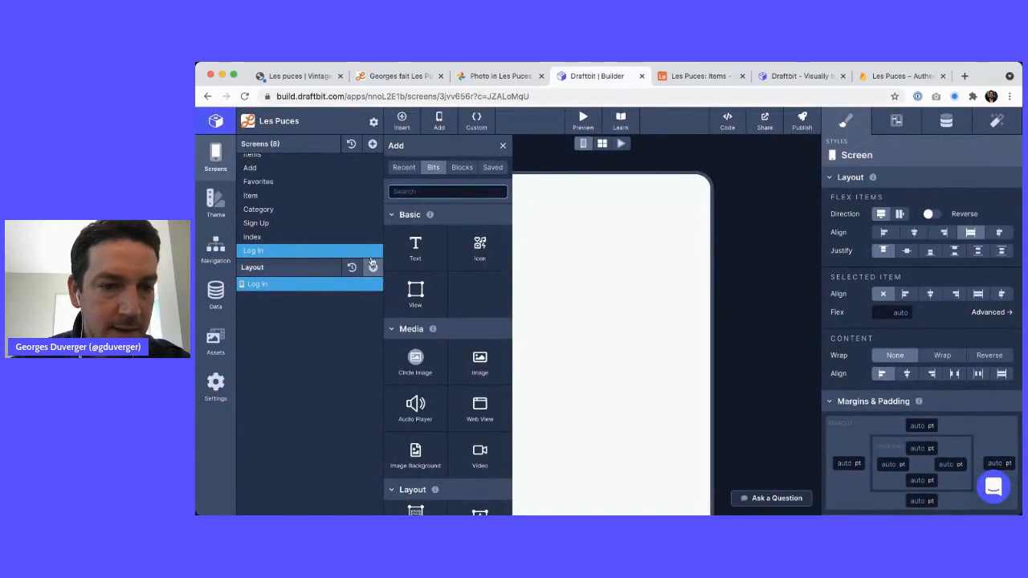
Delete the Log In screen and duplicate Sign Up as 'Sign Up Copy'
left_click(373, 251)
left_click(394, 281)
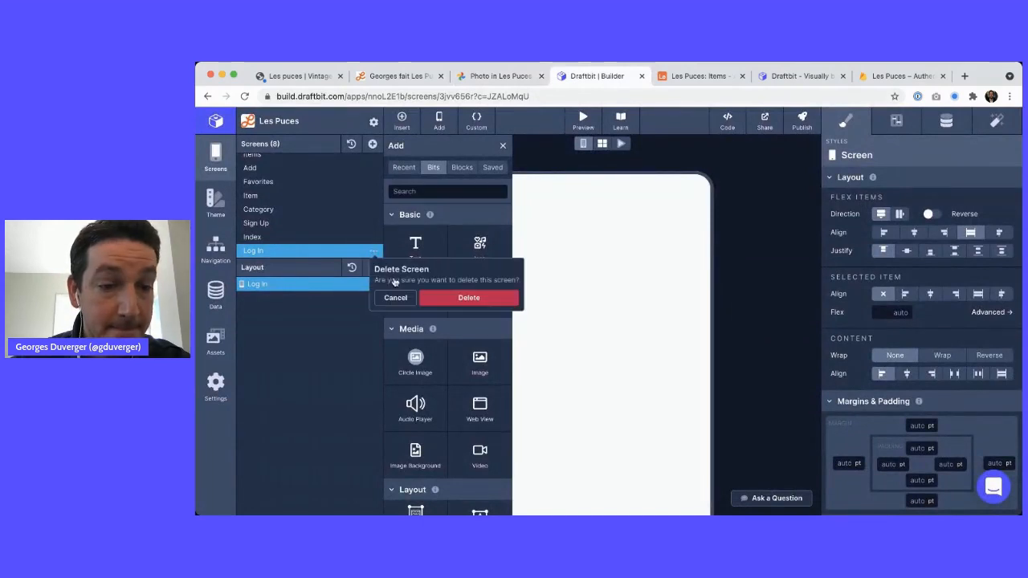
left_click(437, 297)
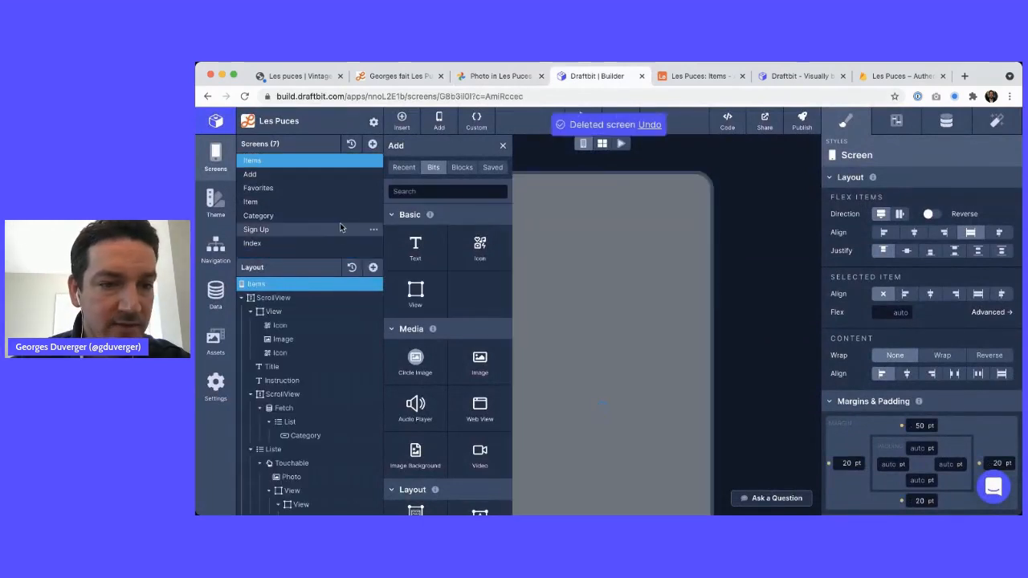
left_click(373, 229)
left_click(391, 245)
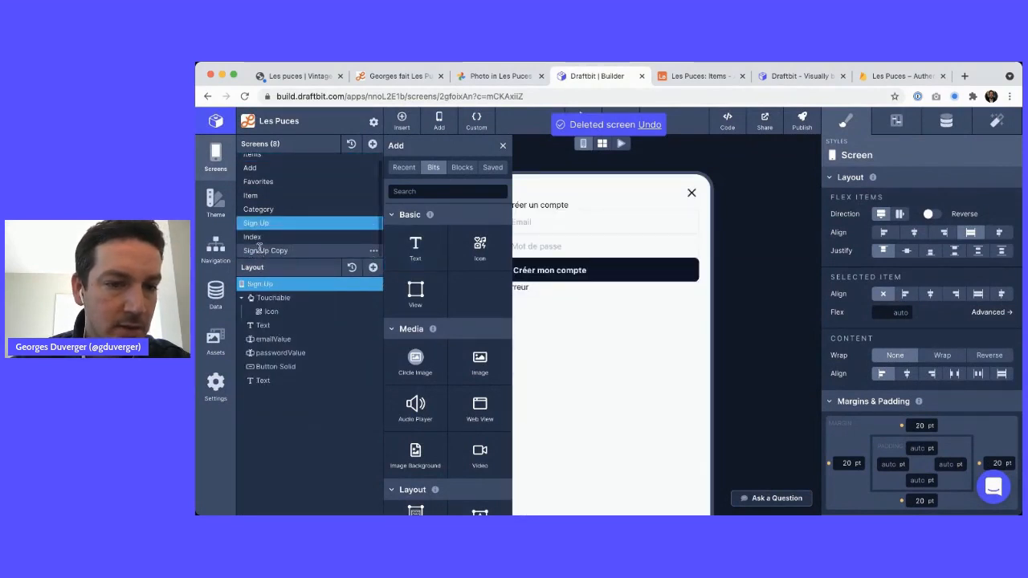
Rename the Sign Up Copy screen to Log In
left_click(260, 249)
double_click(260, 249)
type("LogIn")
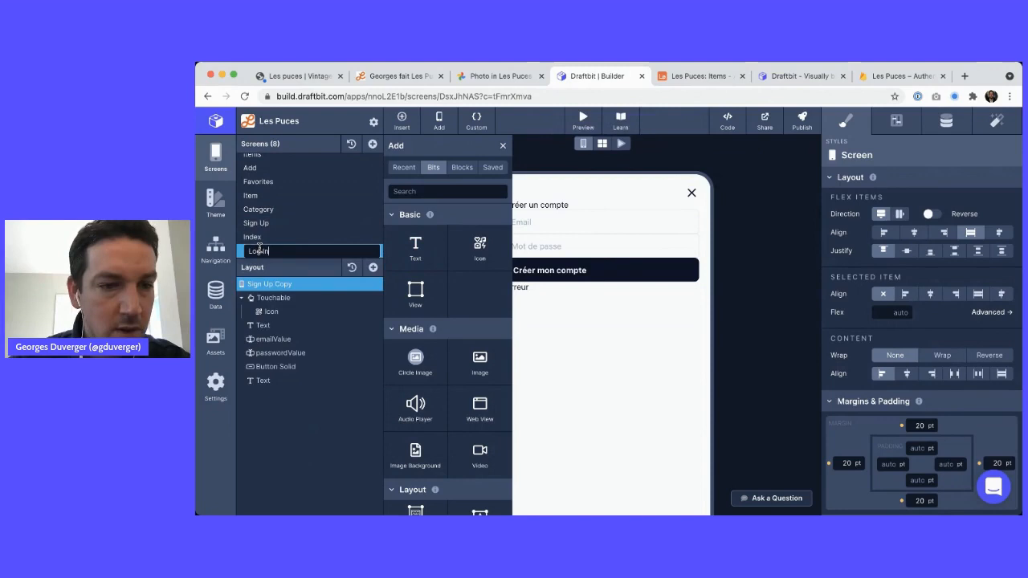
key("Return")
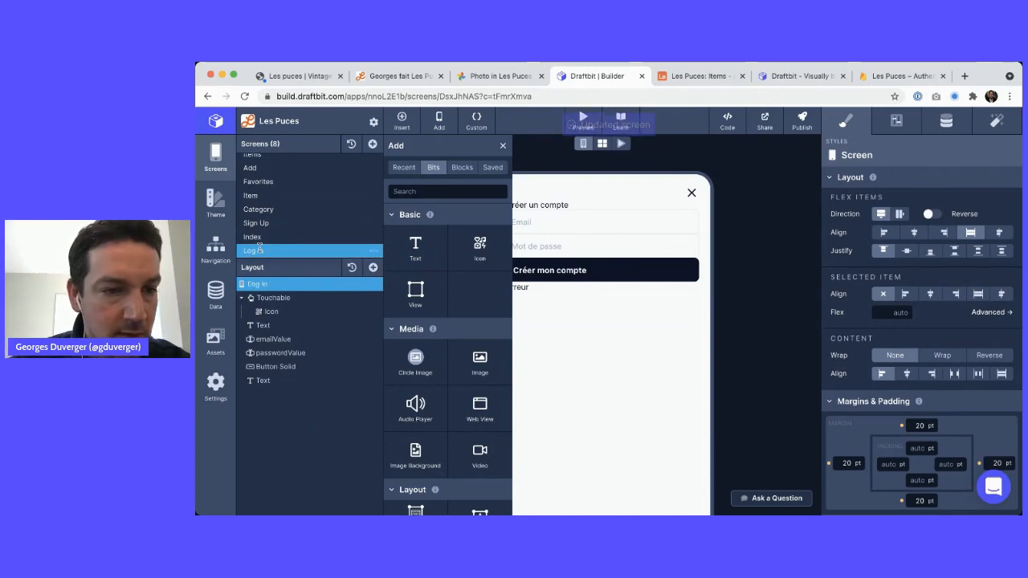
left_click(501, 145)
Change the heading text to 'Se connecter'
left_click(289, 325)
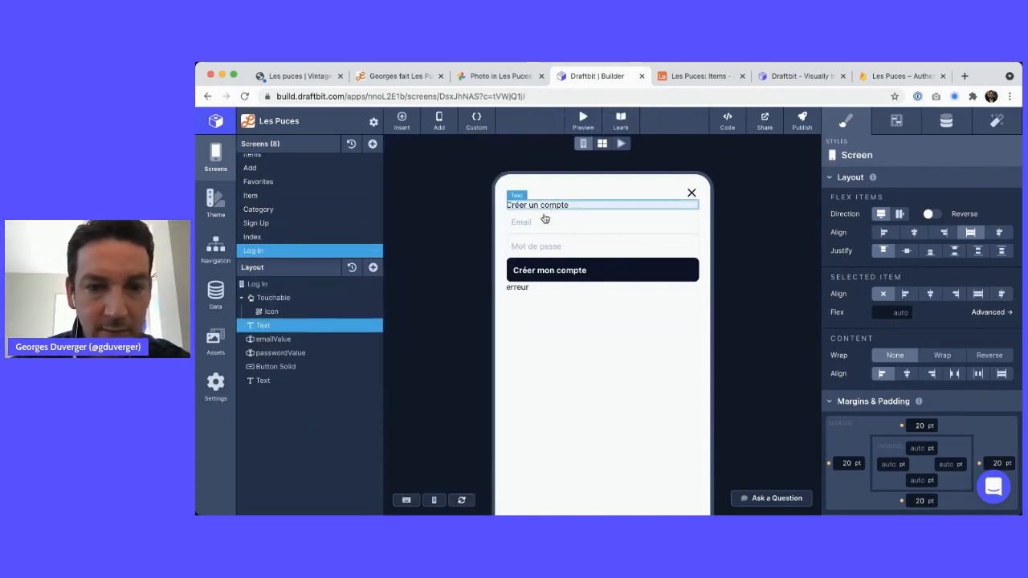
left_click(946, 121)
triple_click(889, 231)
type("S")
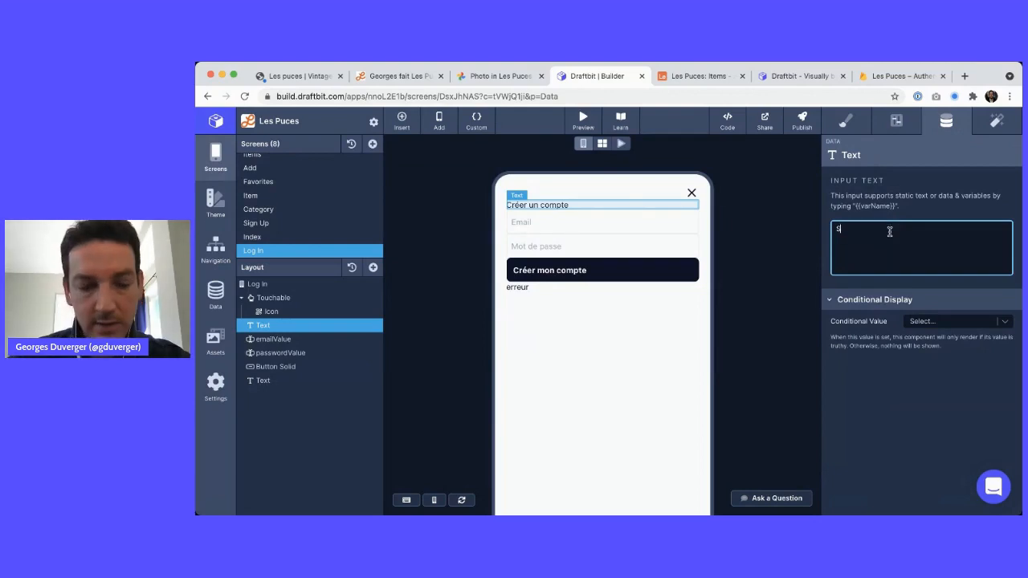
type("e connecter")
left_click(793, 292)
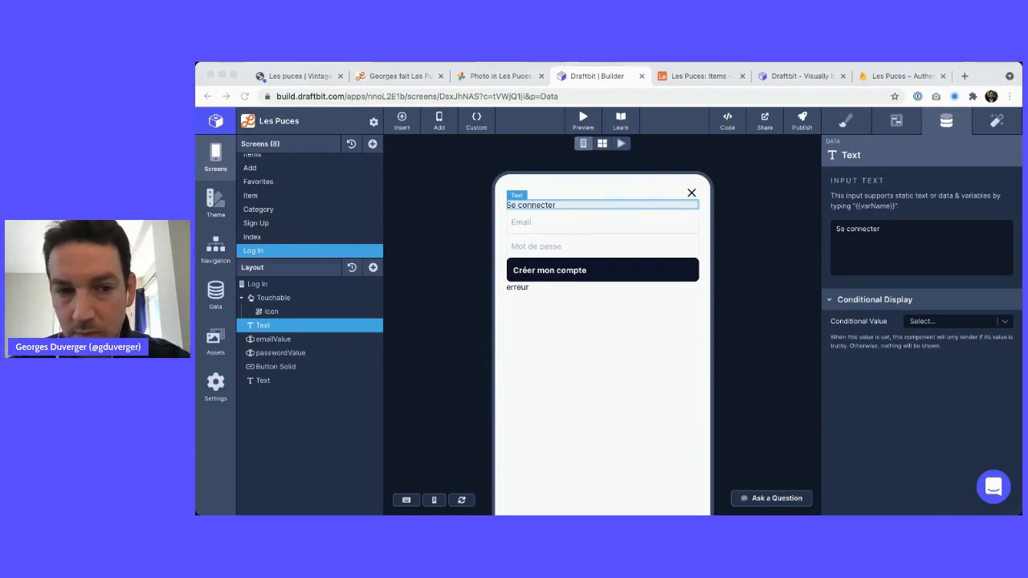
Relabel the main button 'Se connecter'
key("super+Tab")
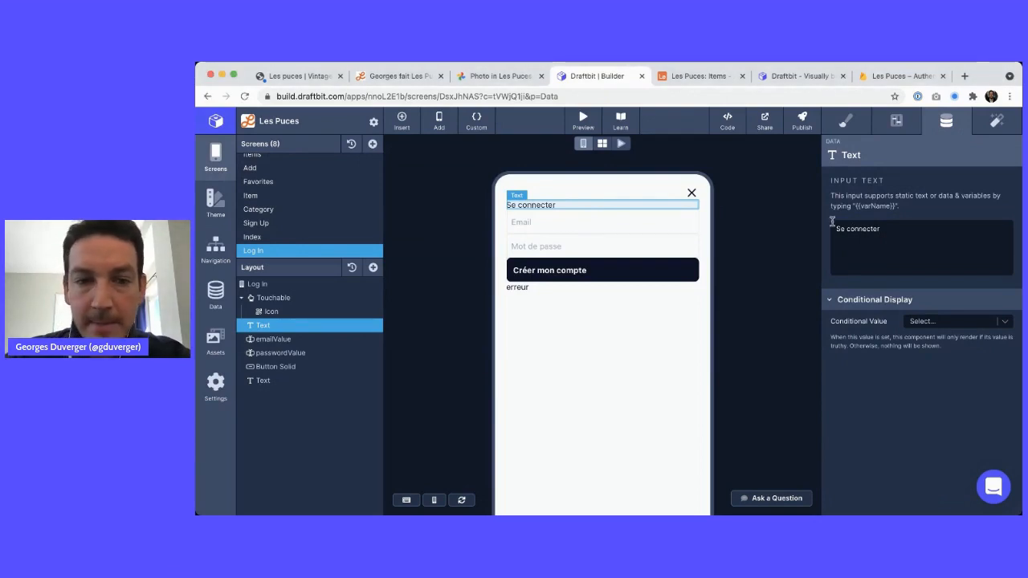
left_click(529, 270)
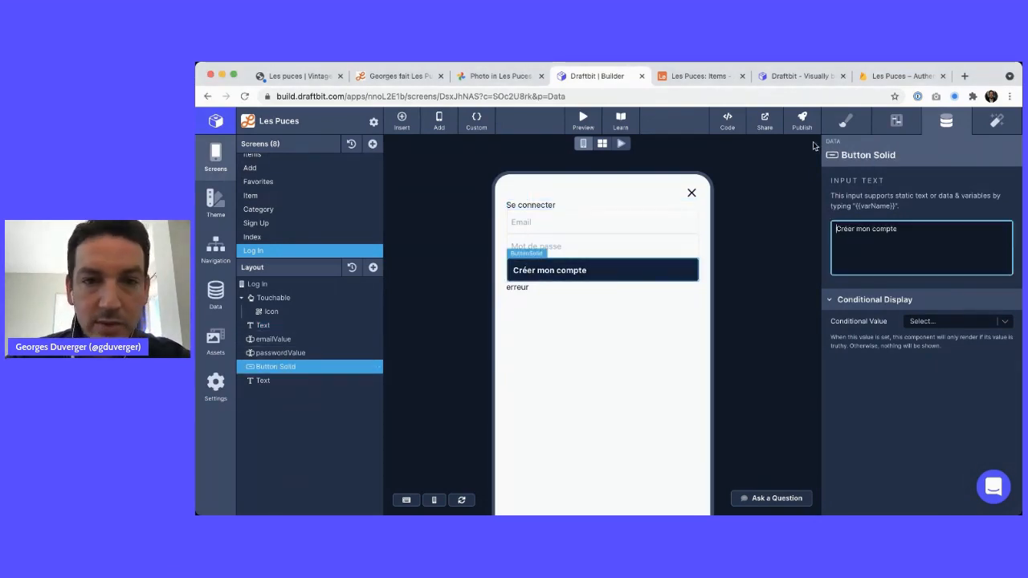
left_click(497, 76)
key("ctrl+Tab")
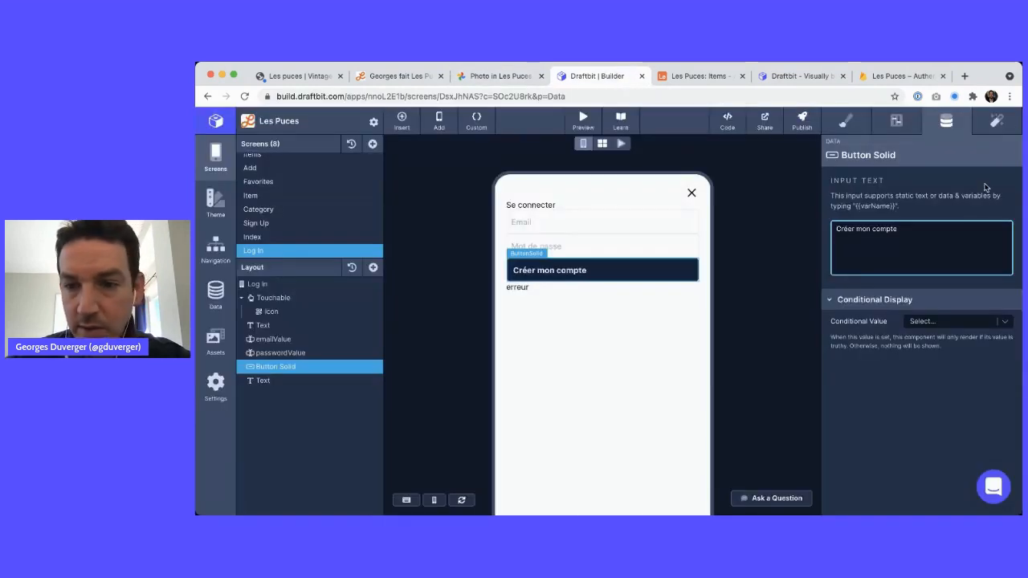
triple_click(898, 237)
type("Se")
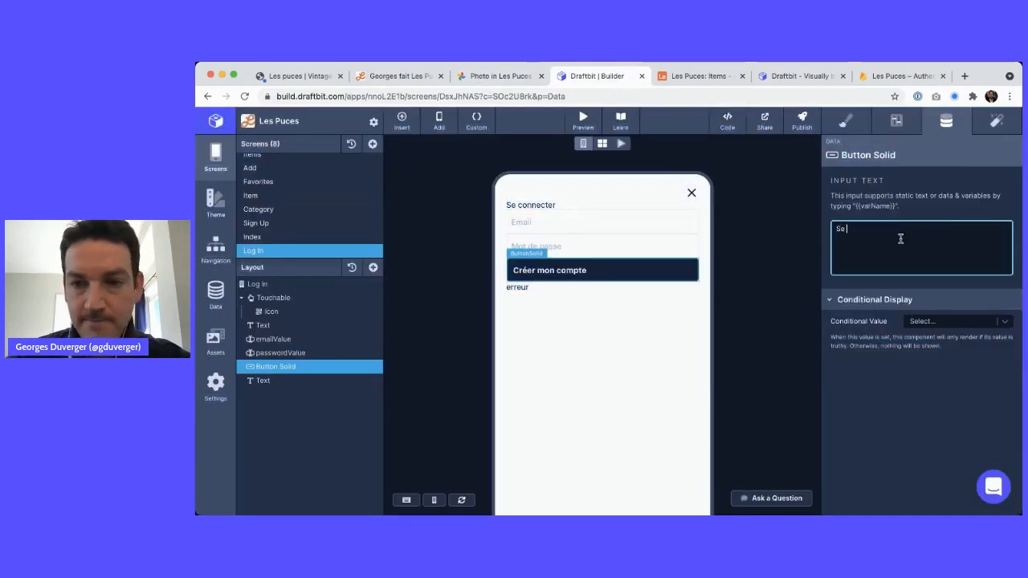
type(" connecter")
key("Tab")
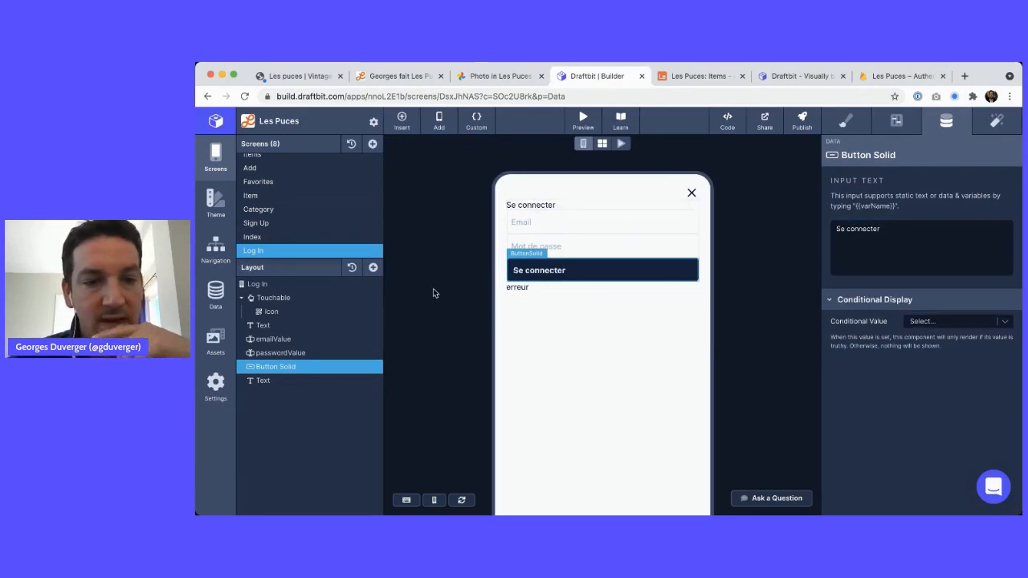
Compare the Log In screen against the login and sign-up mockups
key("ctrl+shift+Tab")
key("ctrl+Tab")
key("ctrl+shift+Tab")
key("ctrl+Tab")
key("ctrl+shift+Tab")
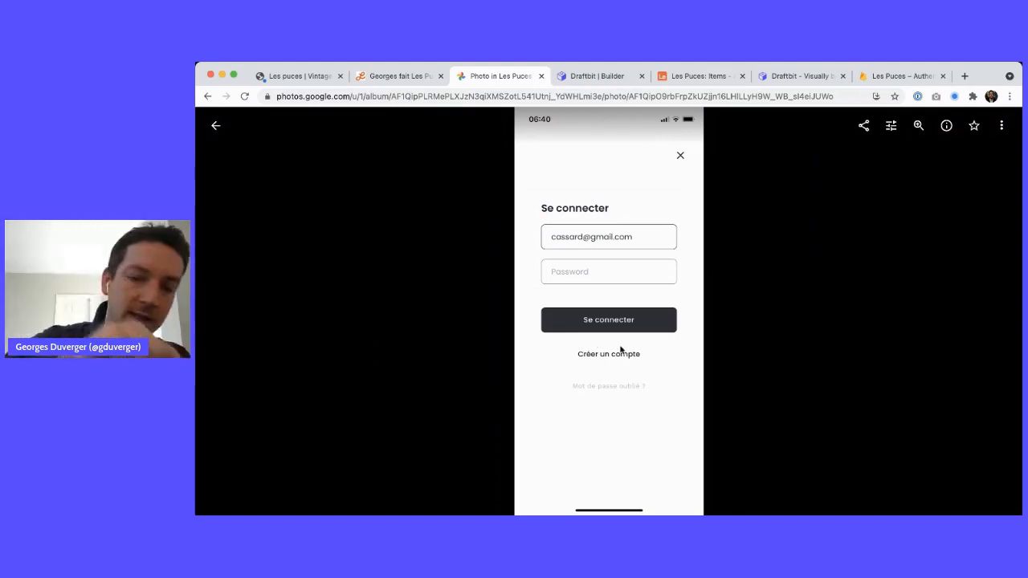
key("Left")
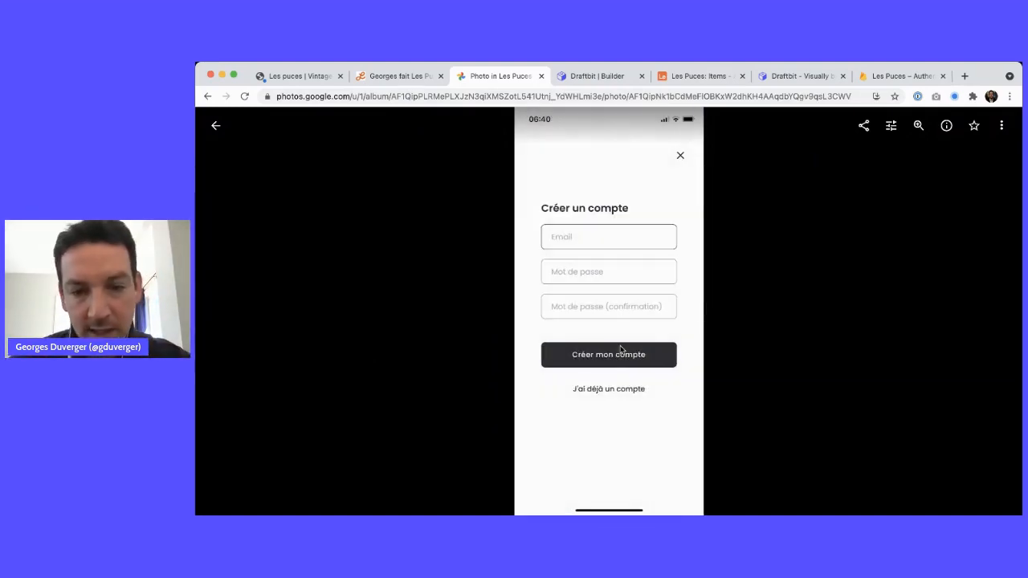
key("ctrl+Tab")
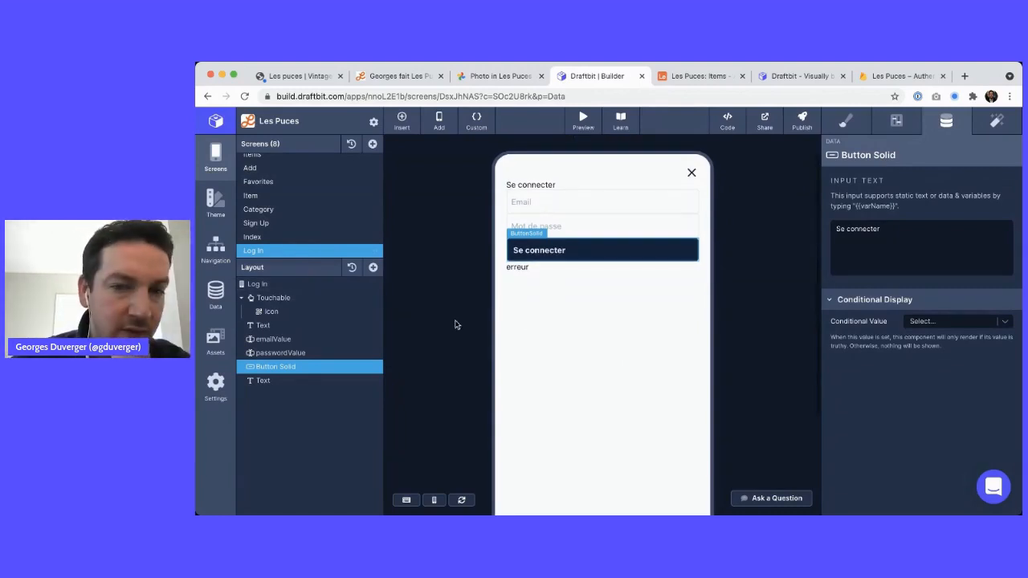
Start adding Firebase under Data's API & Cloud Services and bring up Firebase Authentication beside Draftbit
left_click(271, 236)
left_click(269, 250)
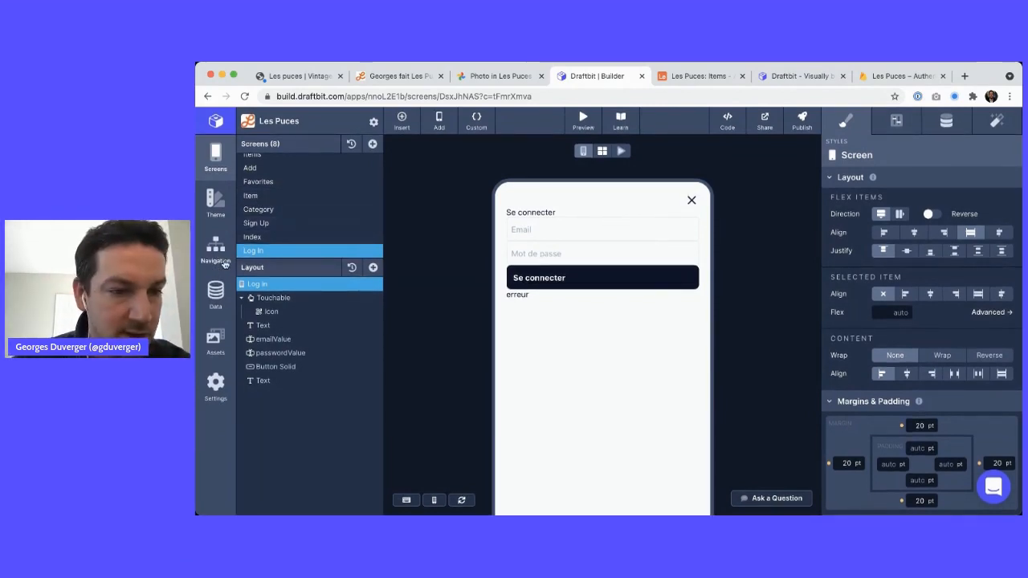
left_click(218, 298)
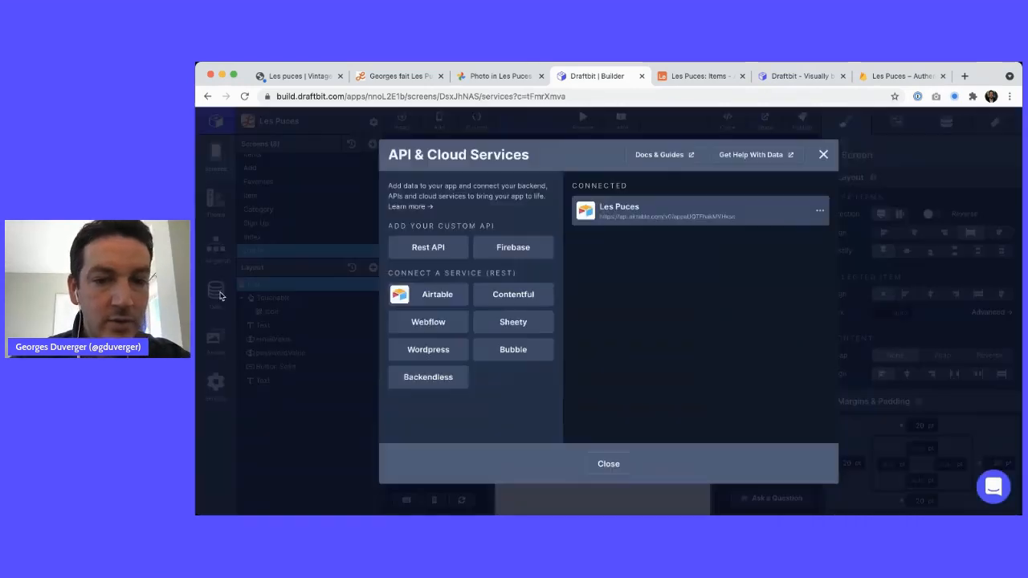
left_click(522, 248)
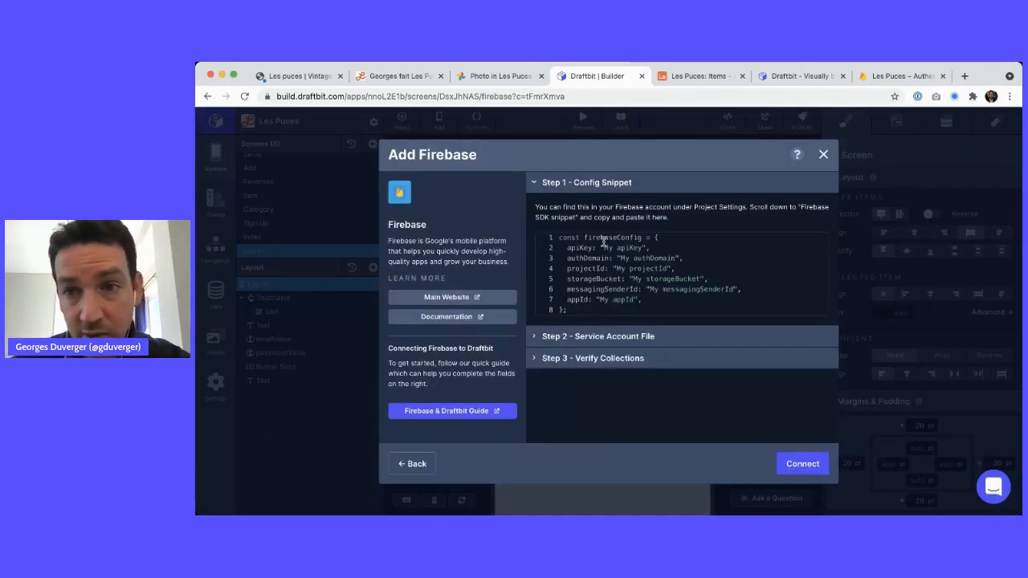
left_click_drag(899, 75, 703, 75)
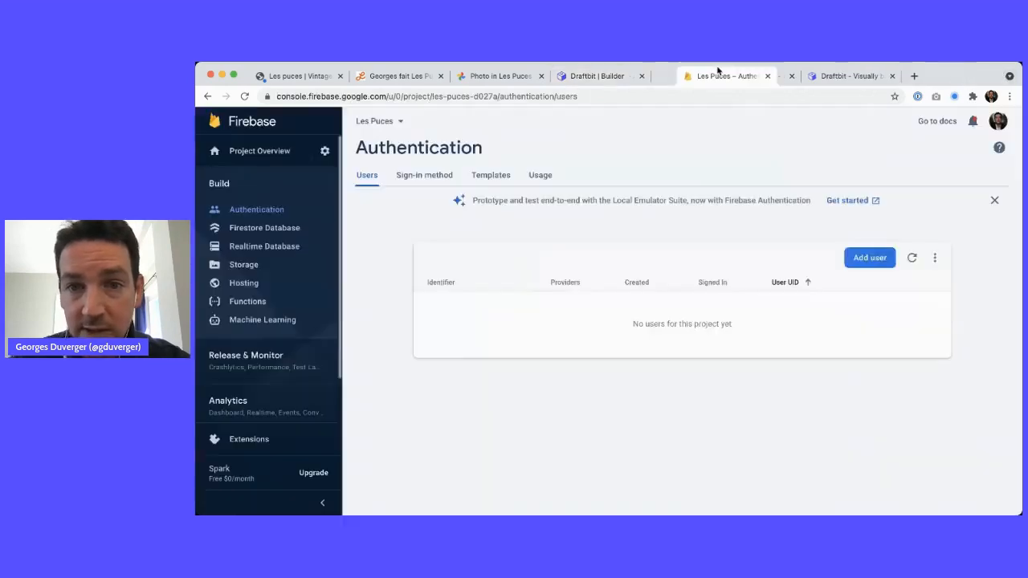
Open the Firebase project settings page
left_click(324, 151)
left_click(365, 155)
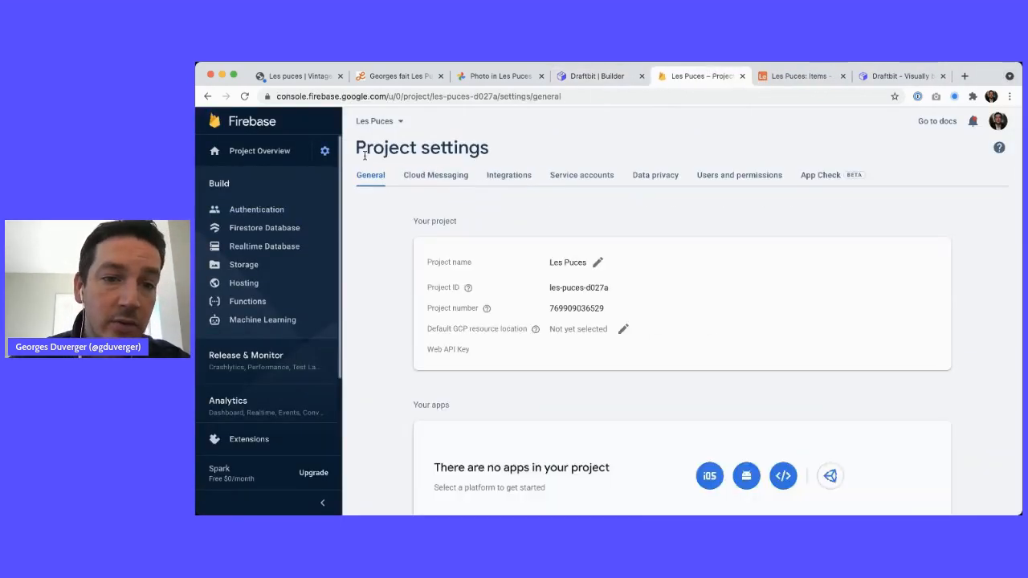
scroll(541, 323, "down", 5)
scroll(670, 215, "up", 5)
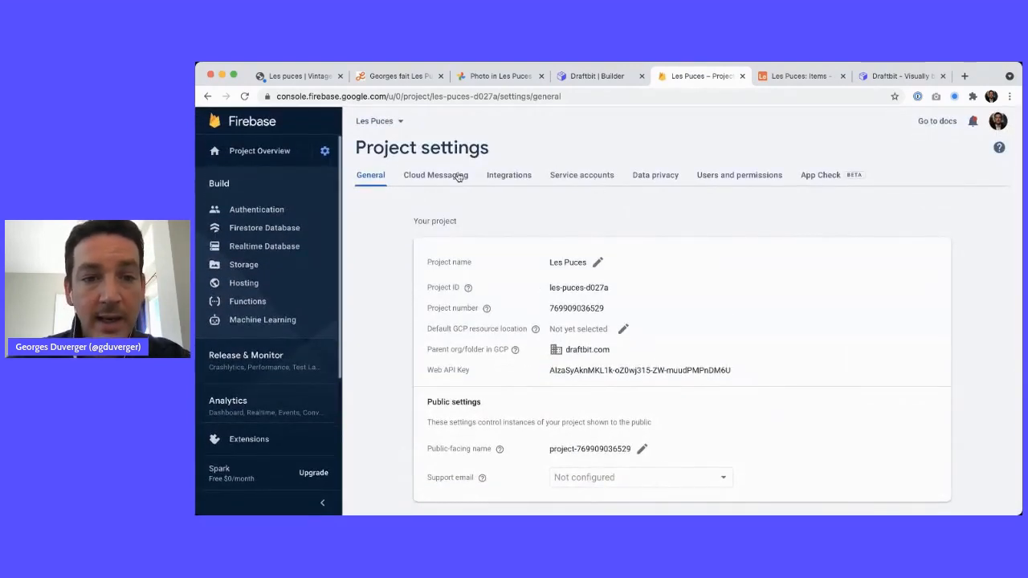
scroll(593, 184, "down", 5)
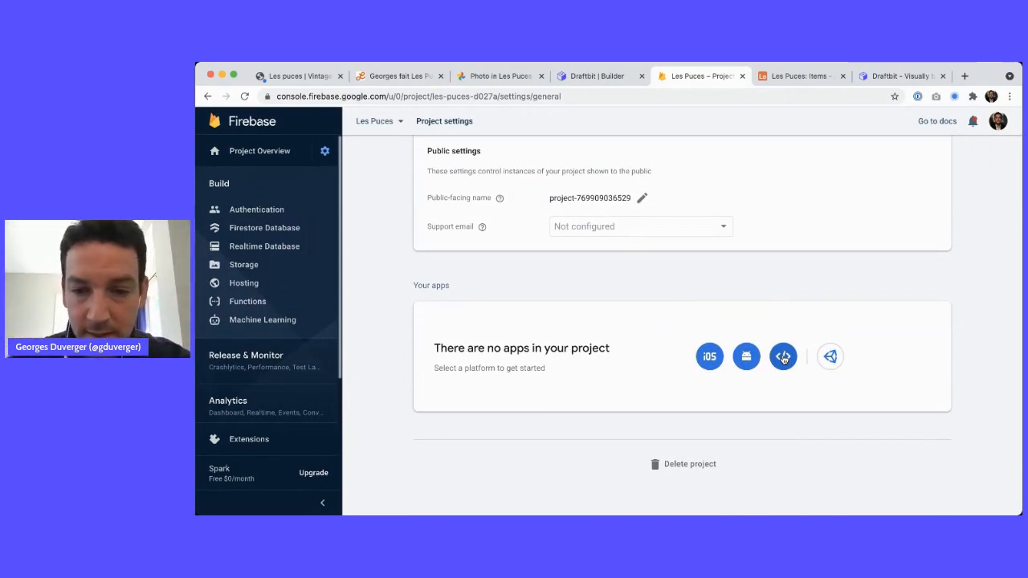
Register a web app nicknamed 'Les Puces' and show its firebaseConfig as a Config object
left_click(783, 358)
left_click(340, 246)
type("Les Puces")
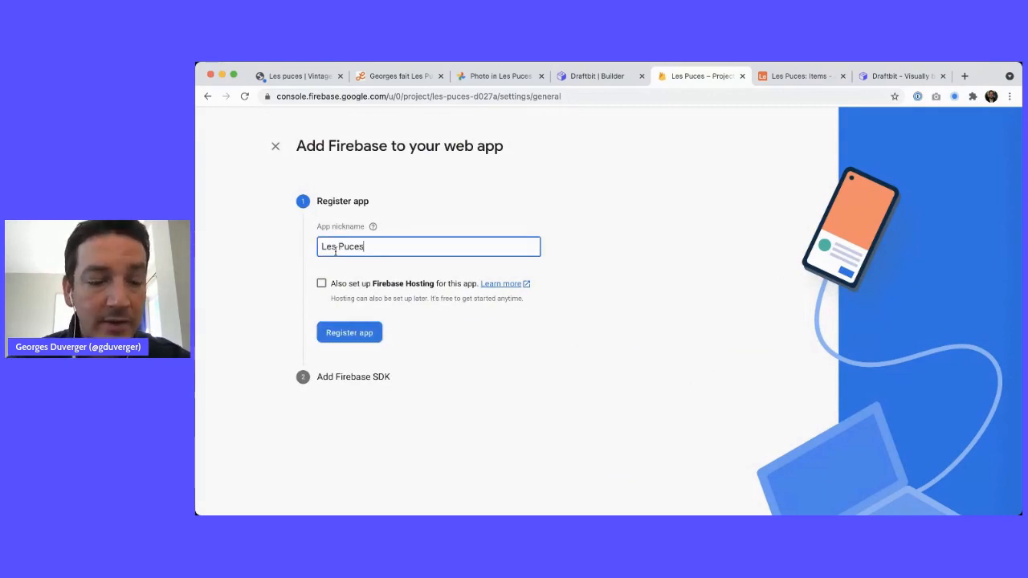
left_click(350, 338)
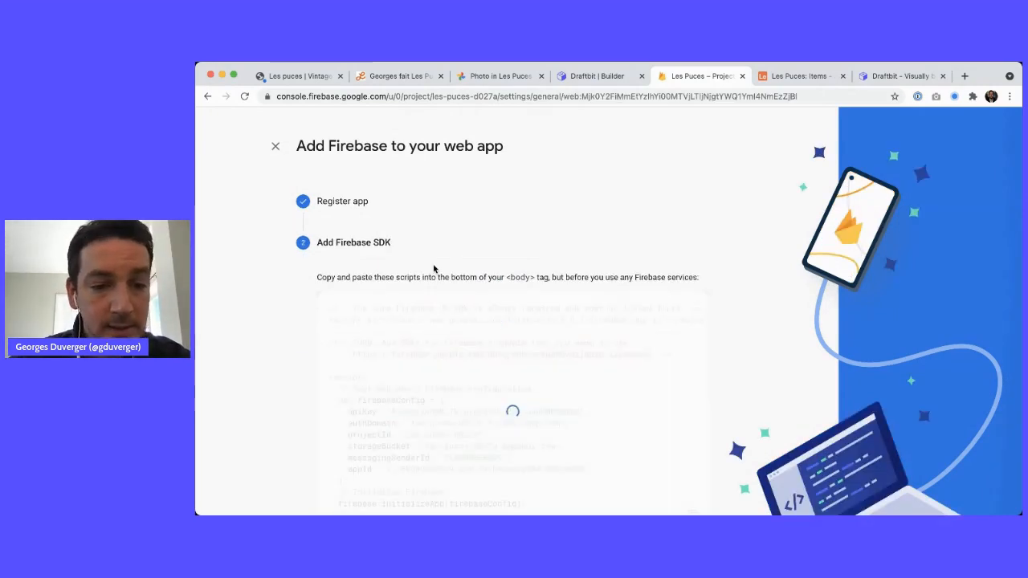
left_click(357, 491)
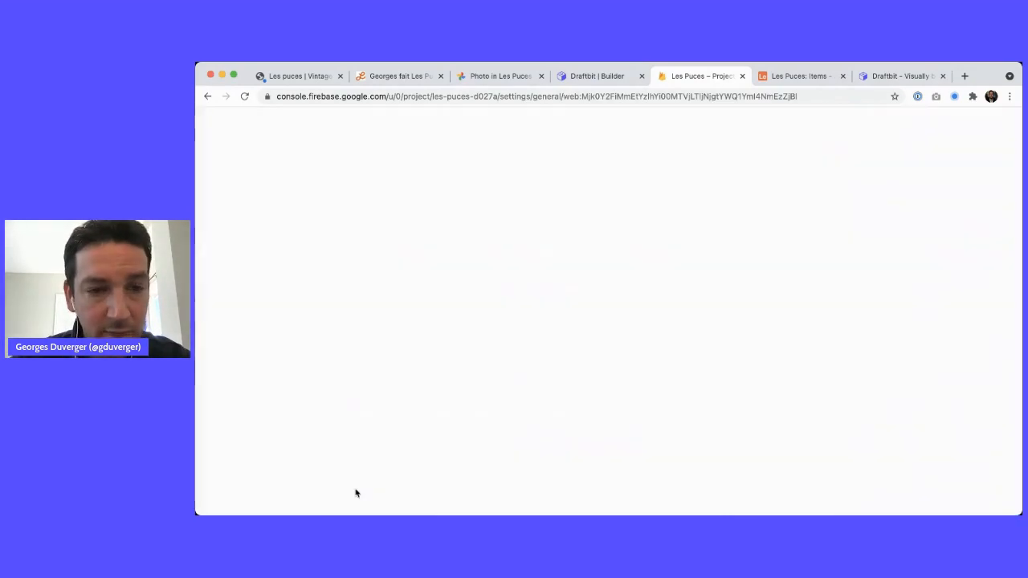
scroll(640, 301, "down", 1)
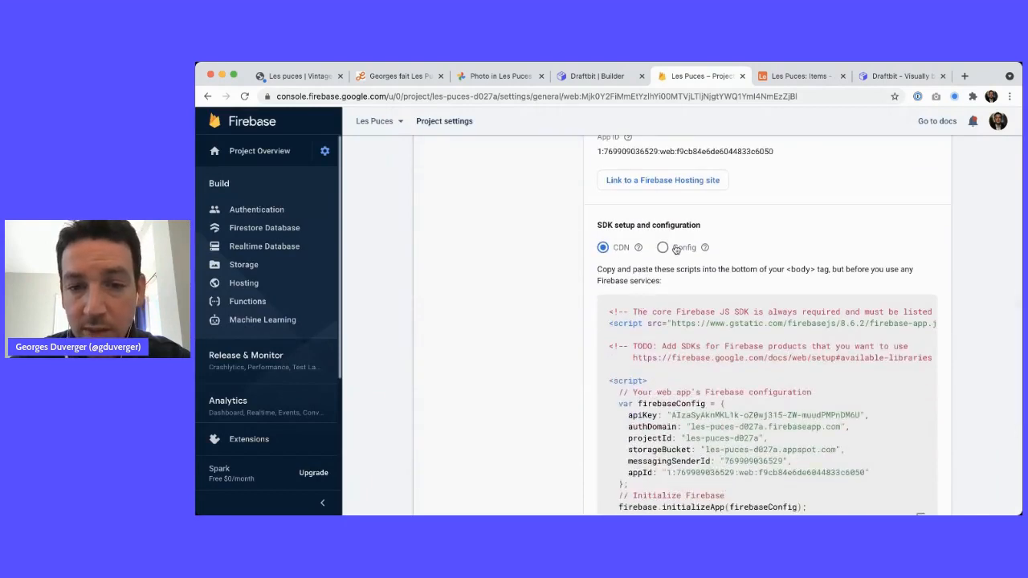
left_click(674, 247)
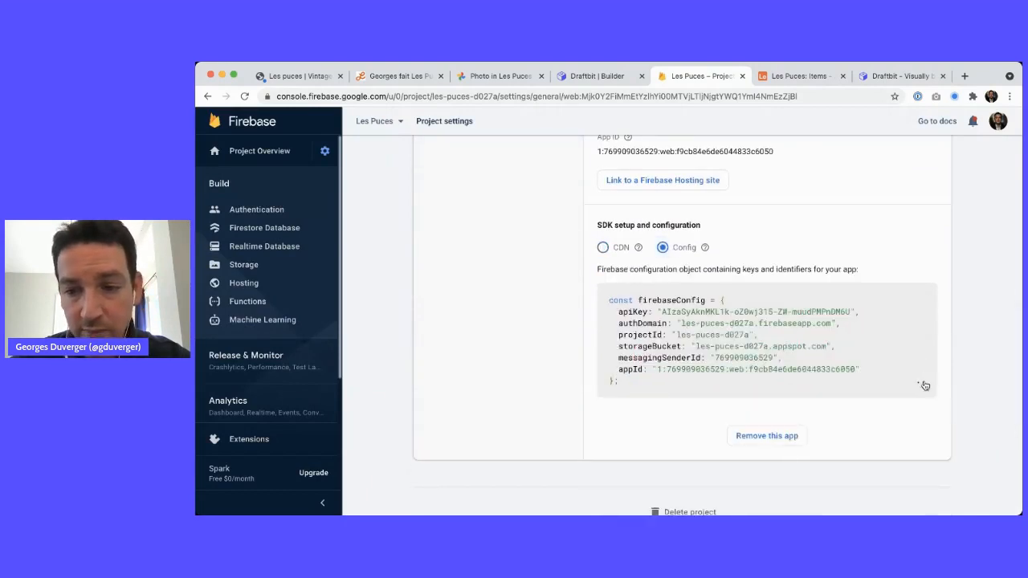
Paste the Les Puces firebaseConfig over Draftbit's placeholder snippet and expand Step 2 - Service Account File
key("ctrl+shift+Tab")
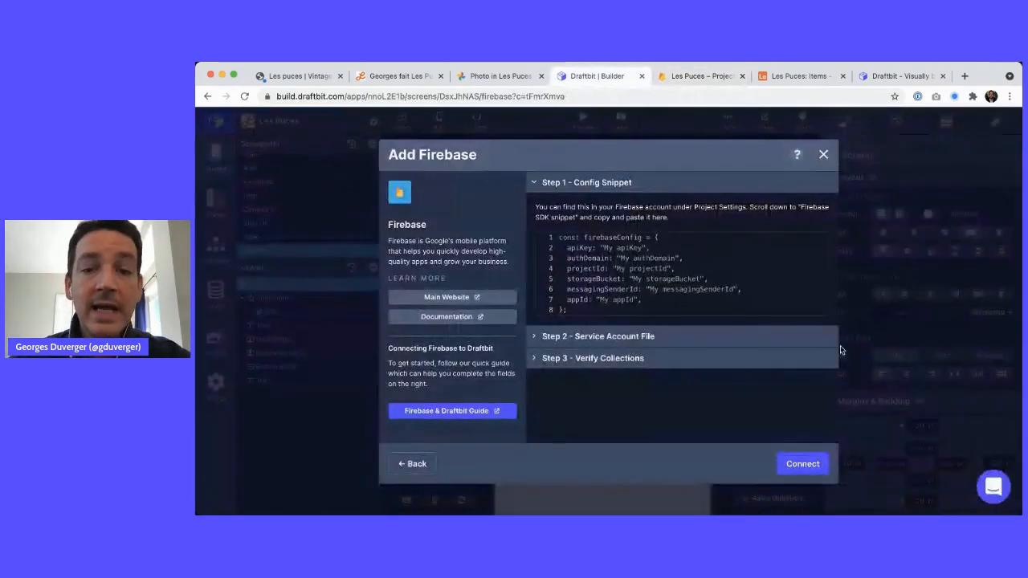
key("ctrl+a")
key("ctrl+v")
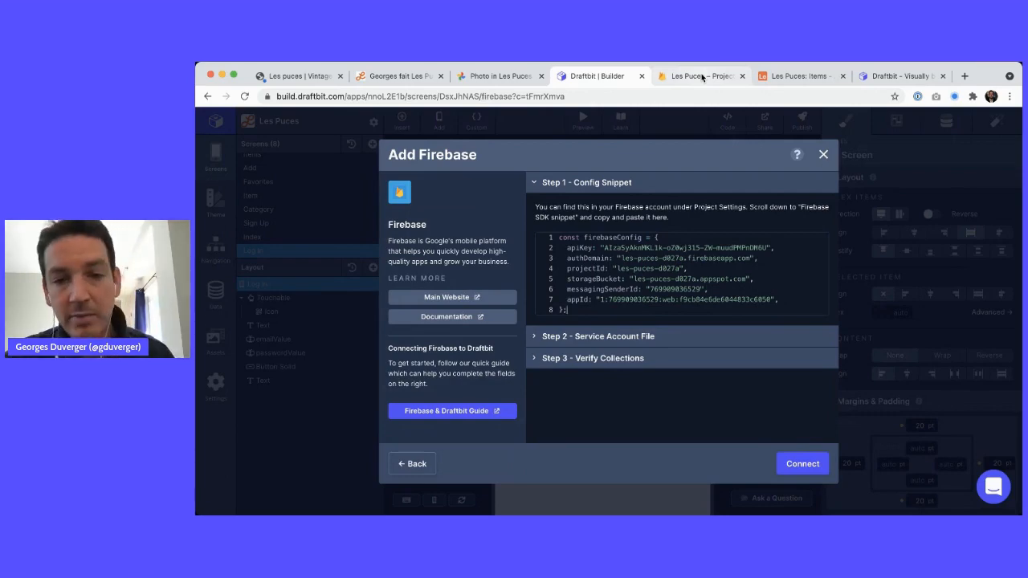
left_click(623, 339)
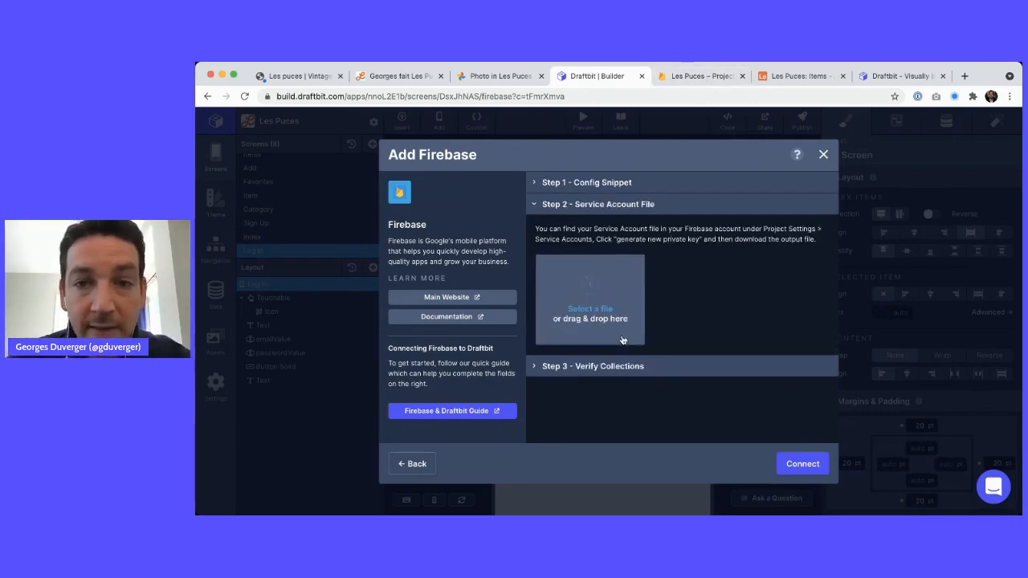
Generate a new private key under Service accounts, downloading the les-puces Admin SDK JSON file
key("ctrl+Tab")
scroll(594, 208, "up", 10)
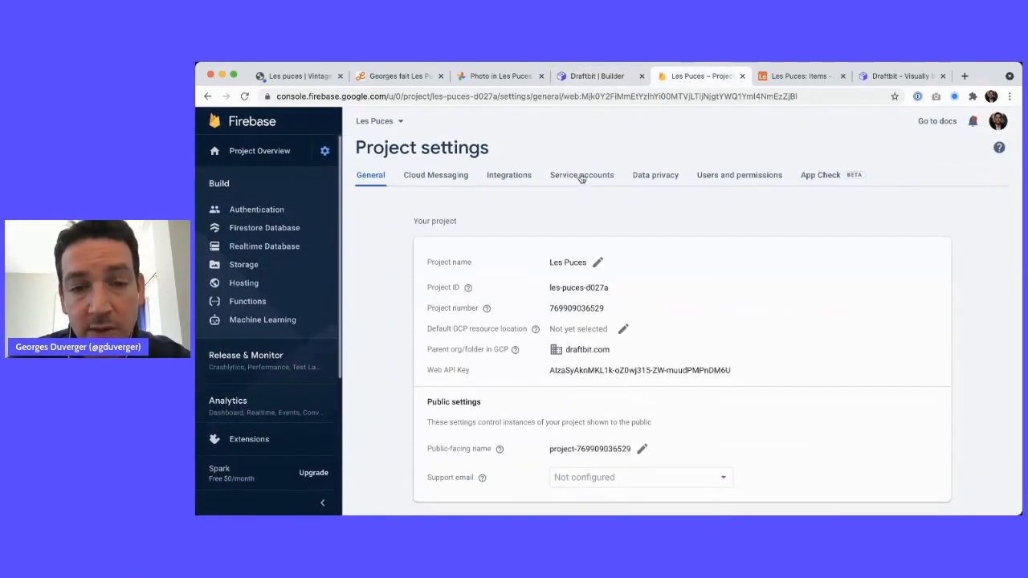
left_click(581, 175)
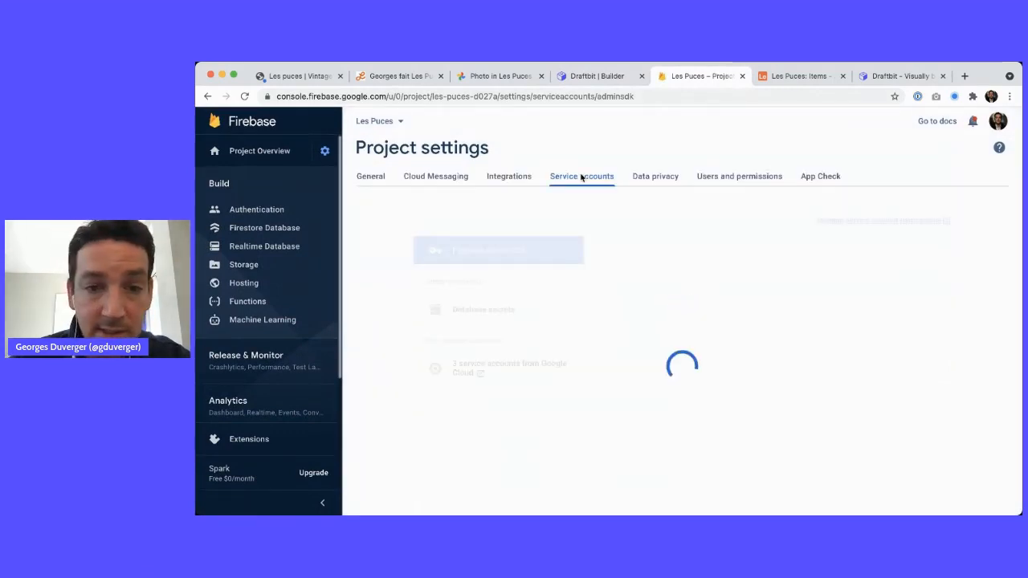
left_click(656, 338)
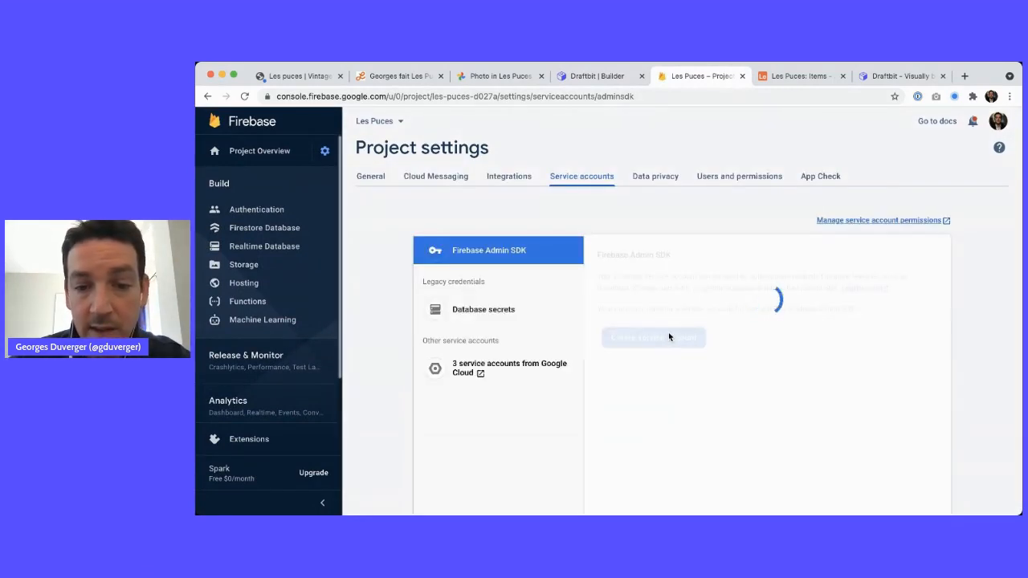
scroll(668, 345, "down", 3)
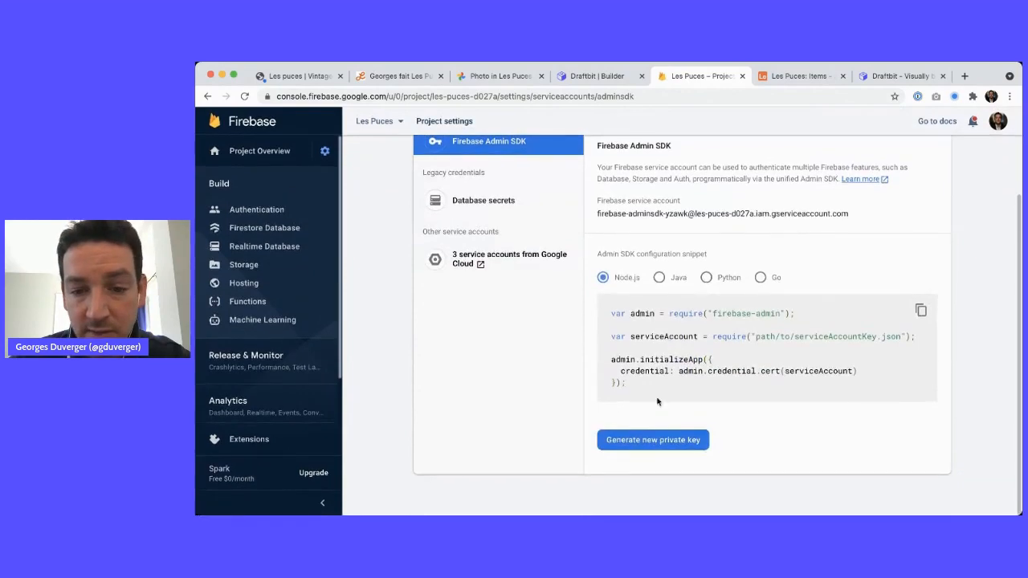
left_click(658, 439)
left_click(685, 372)
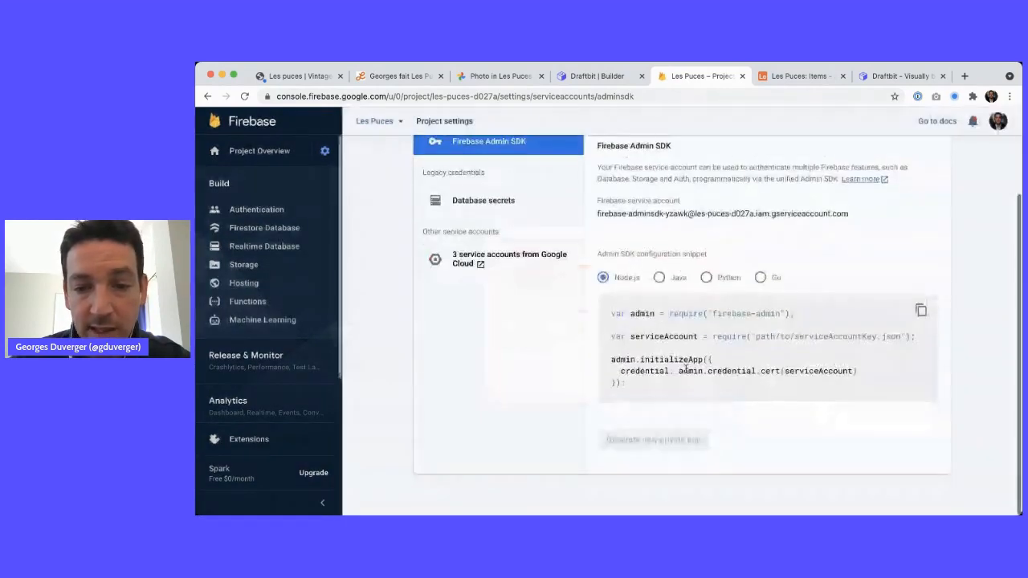
key("ctrl+shift+Tab")
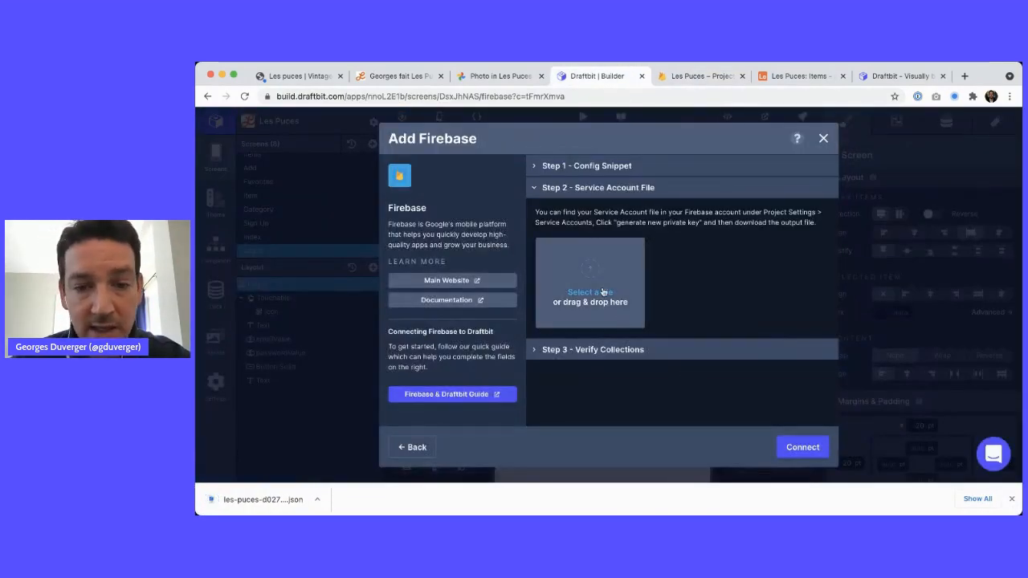
Upload the downloaded JSON key to Draftbit, which fails with a Firestore permission error
left_click(603, 292)
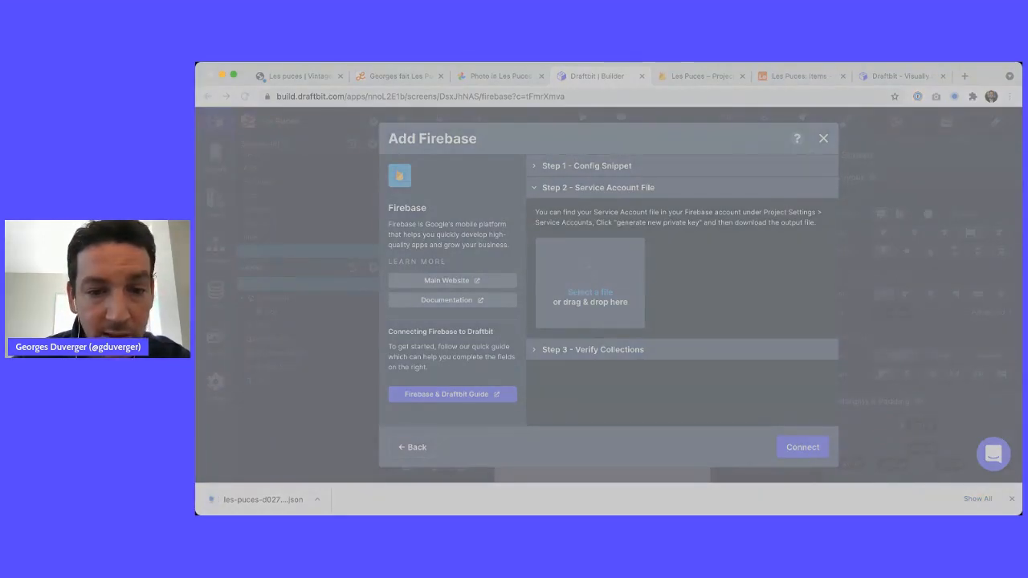
key("Return")
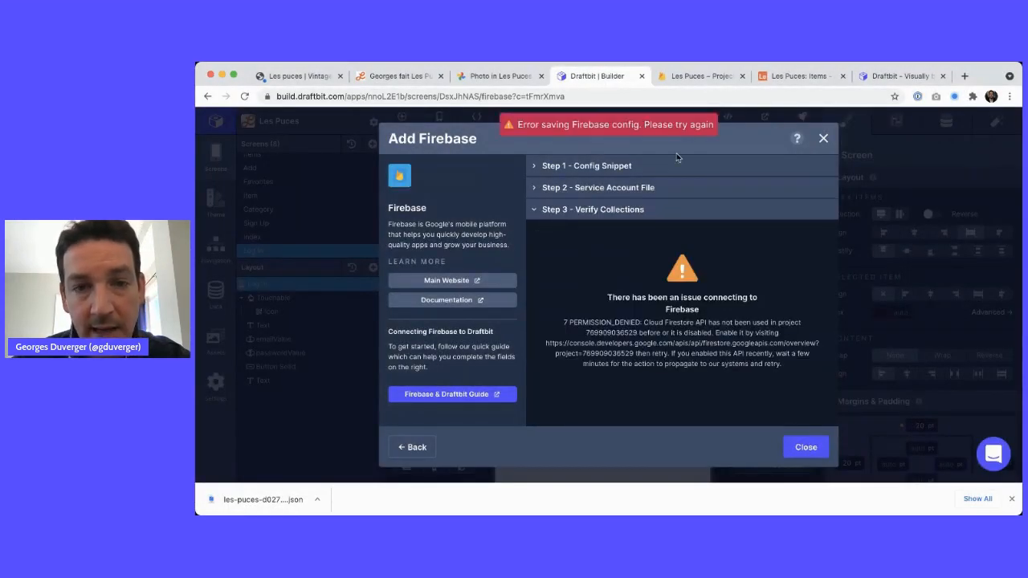
key("ctrl+Tab")
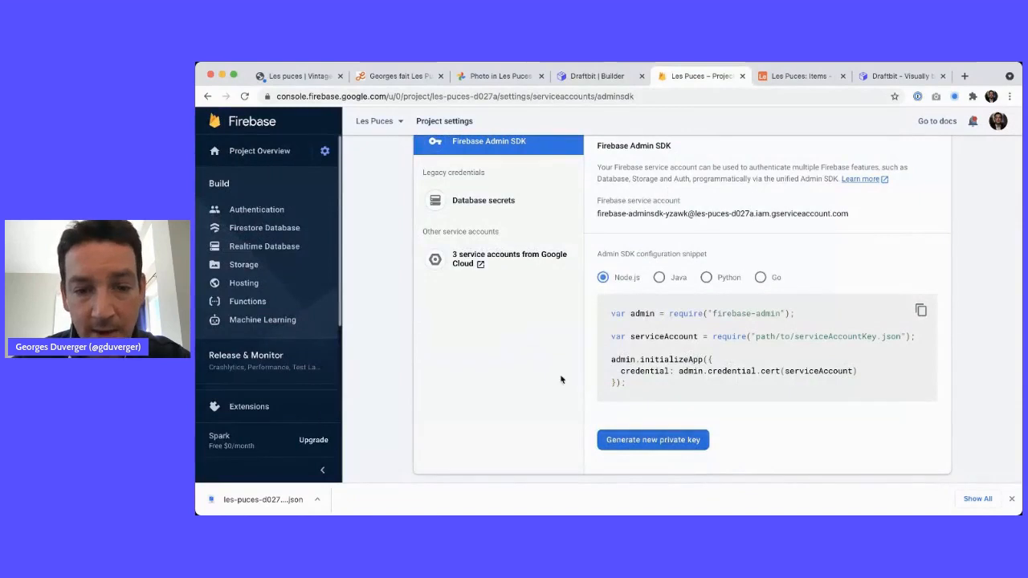
Start creating a Firestore database in test mode and review its time-limited access rule
left_click(264, 228)
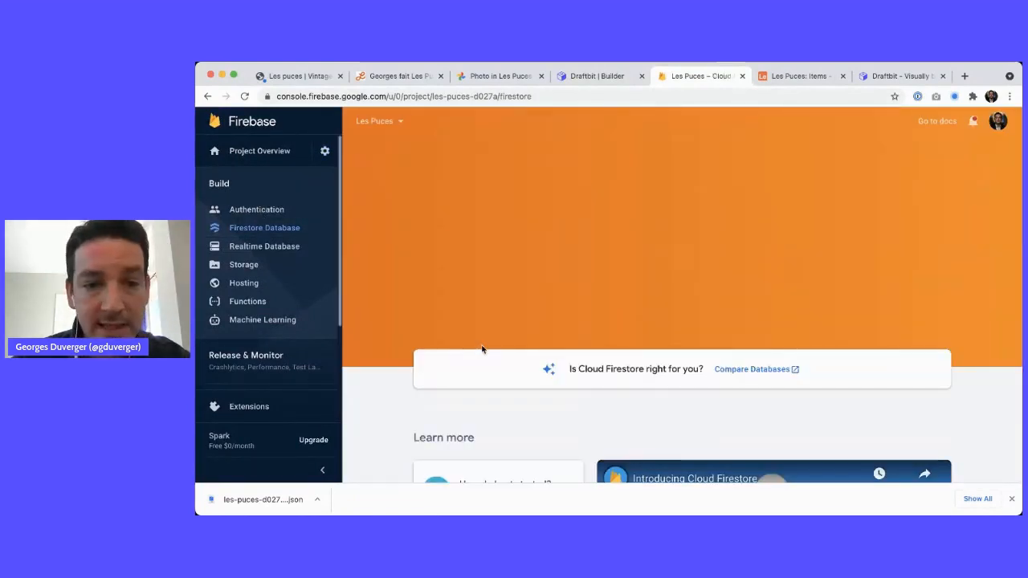
left_click(455, 274)
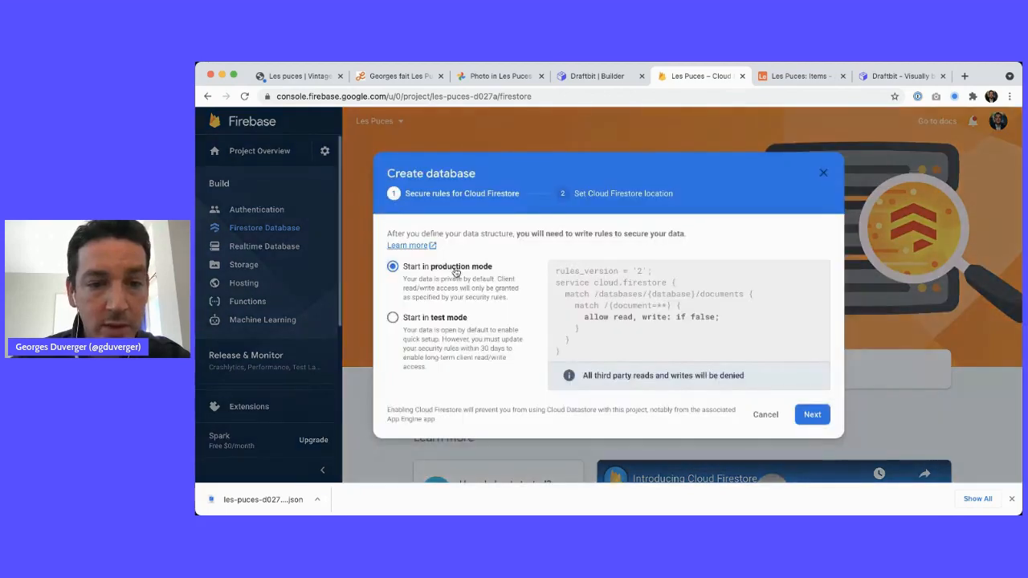
left_click(444, 319)
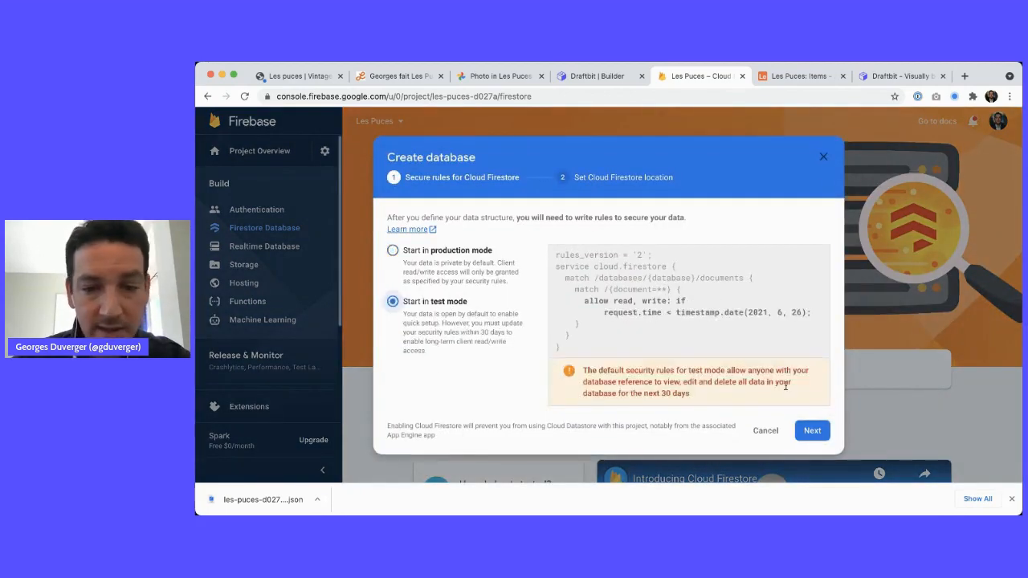
left_click_drag(623, 312, 808, 314)
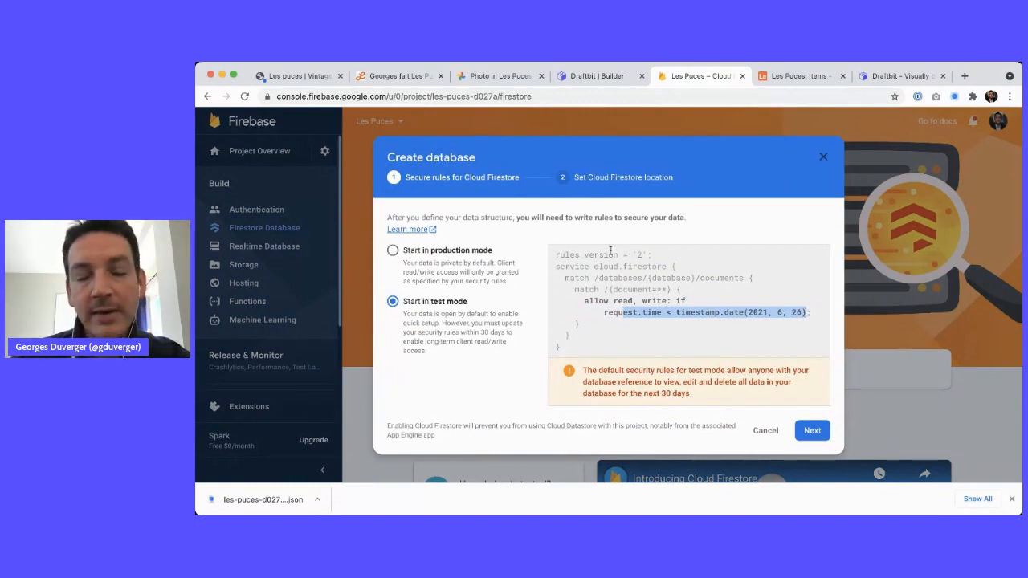
left_click_drag(587, 265, 606, 336)
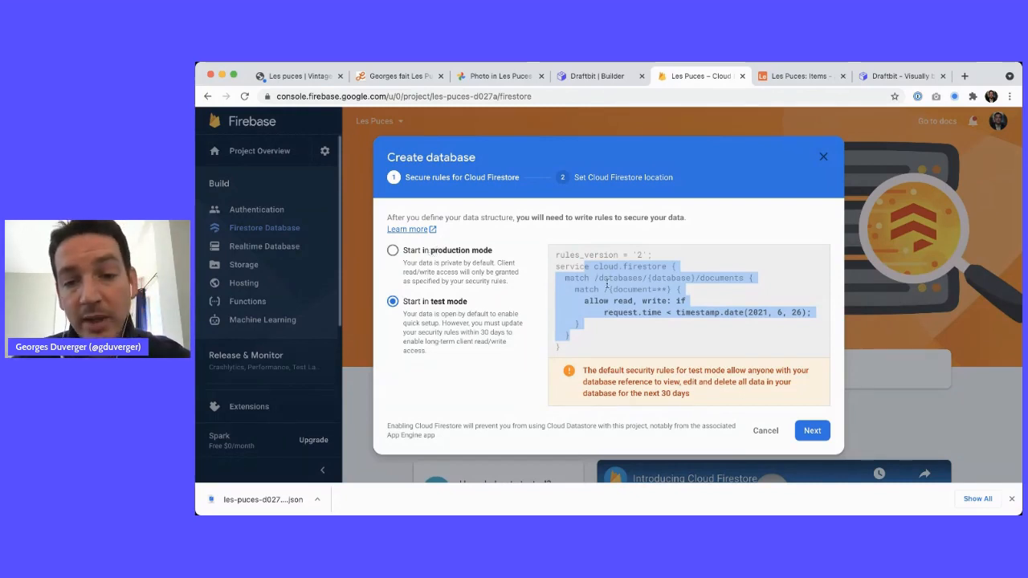
left_click_drag(604, 313, 725, 312)
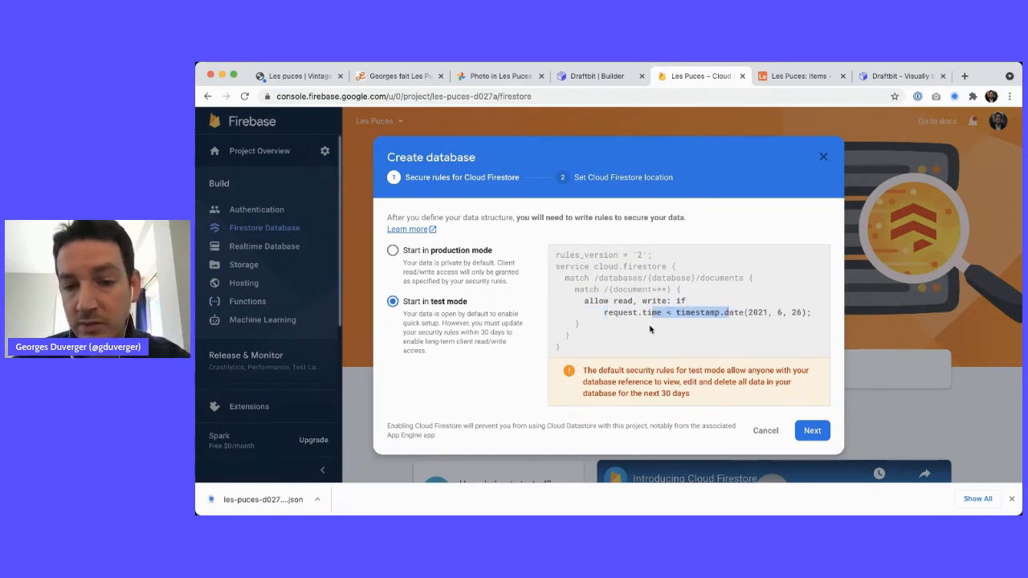
left_click_drag(605, 312, 746, 313)
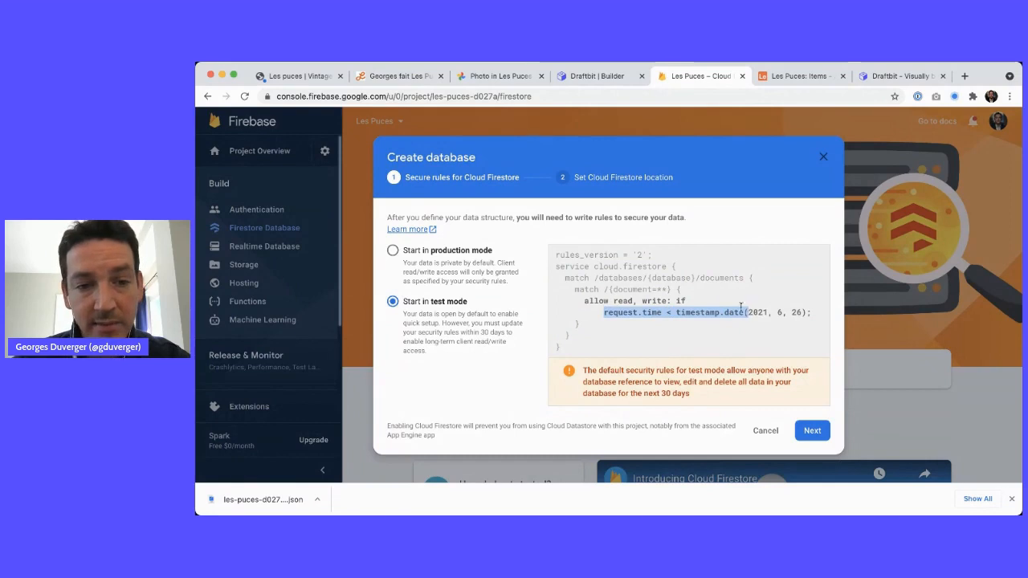
Compare the production-mode rules, return to test mode, and advance to the nam5 (us-central) location step
left_click(474, 267)
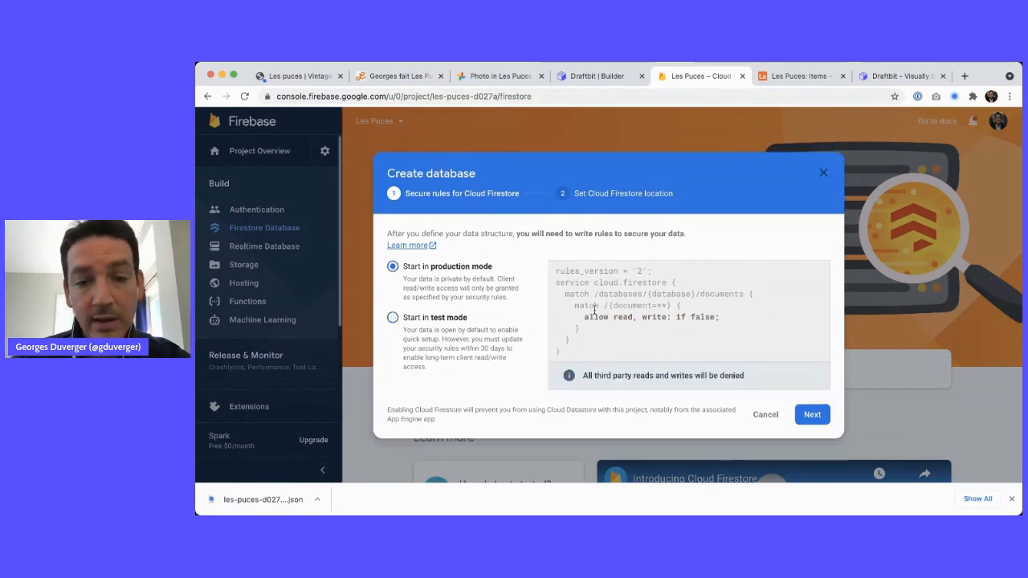
left_click_drag(586, 317, 732, 325)
double_click(703, 317)
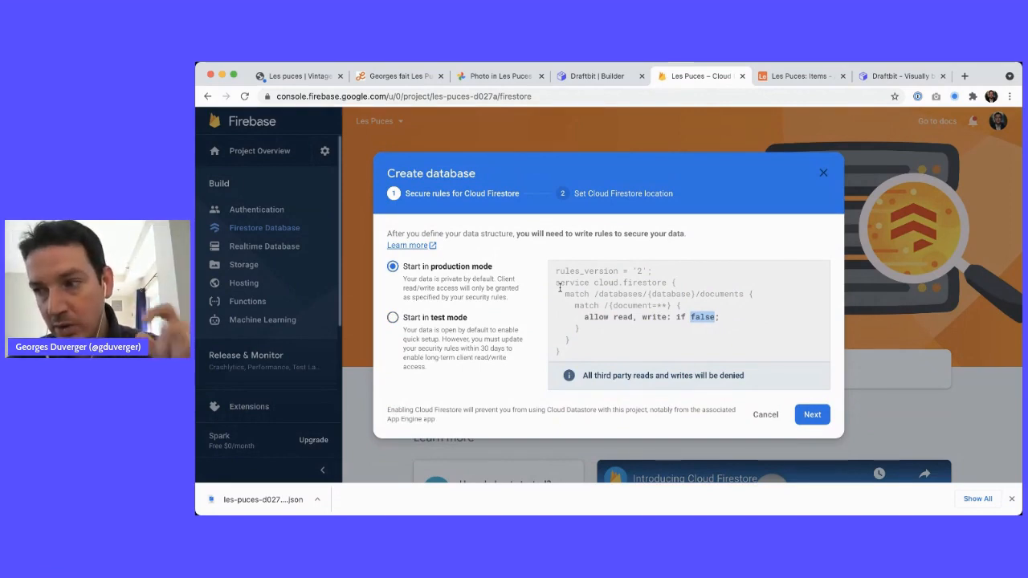
left_click(390, 321)
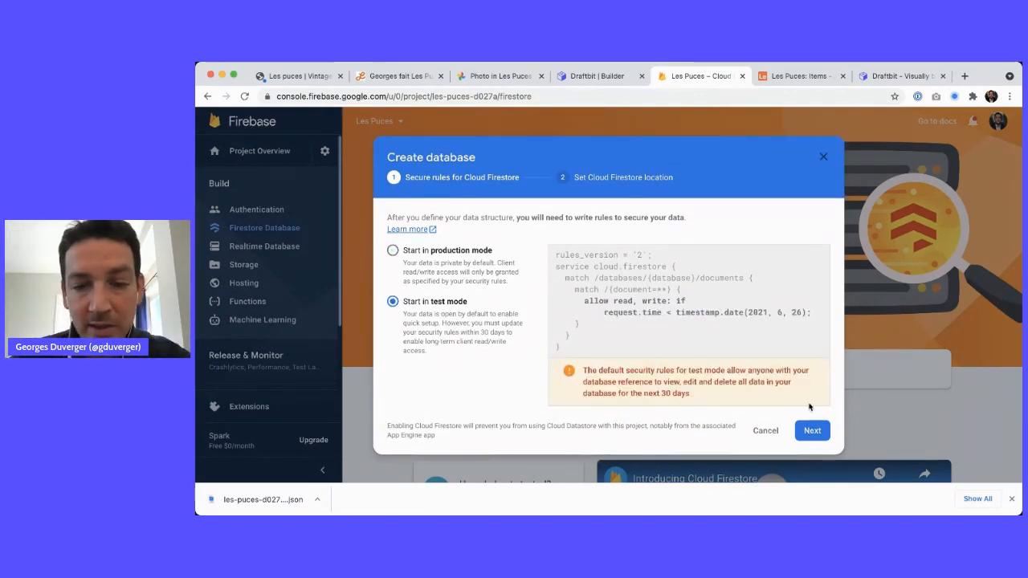
left_click(810, 429)
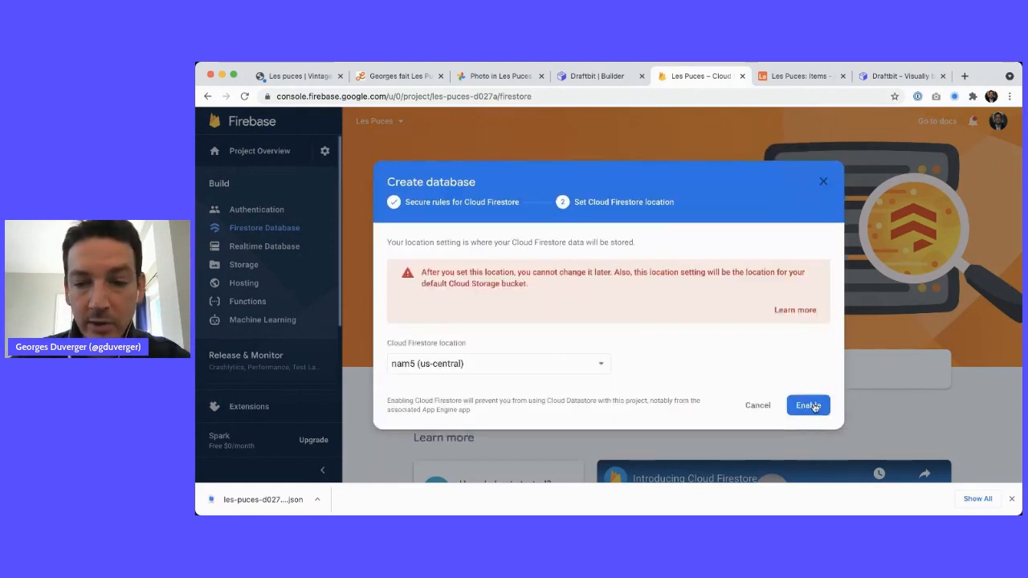
Enable Firestore and add a collection 'null' with document 'null', then return to Draftbit
left_click(809, 406)
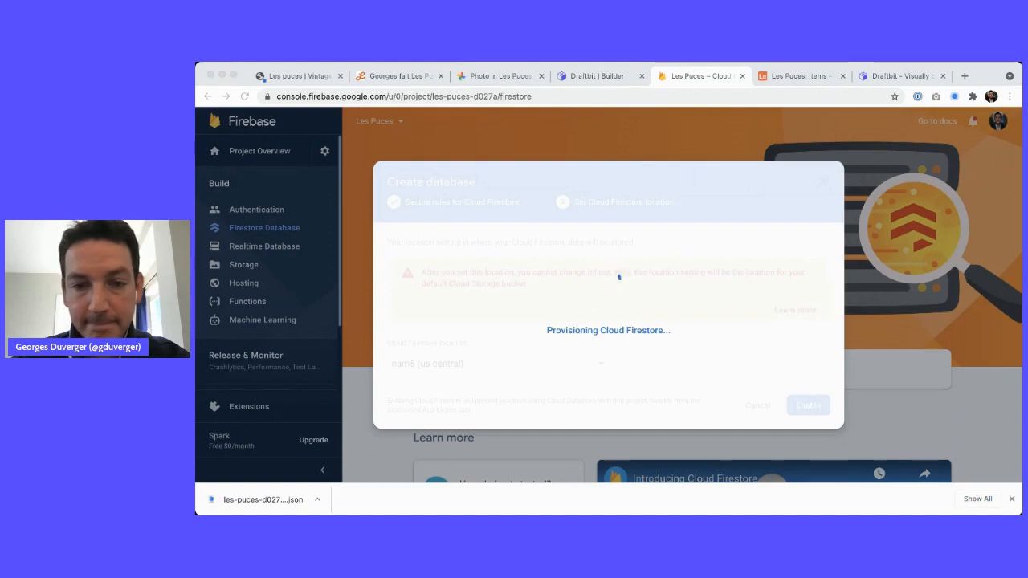
left_click(807, 371)
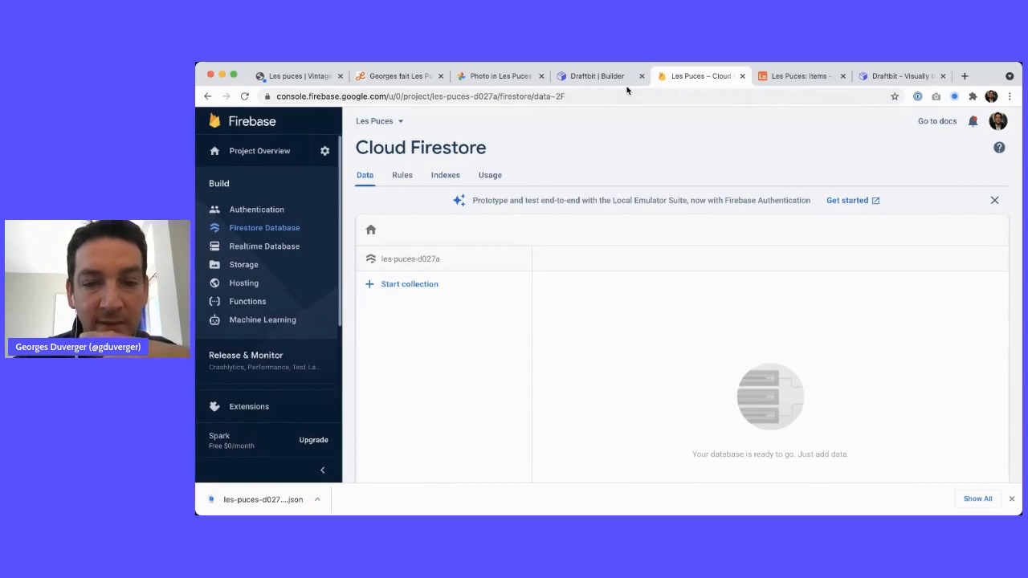
left_click(411, 286)
left_click(439, 323)
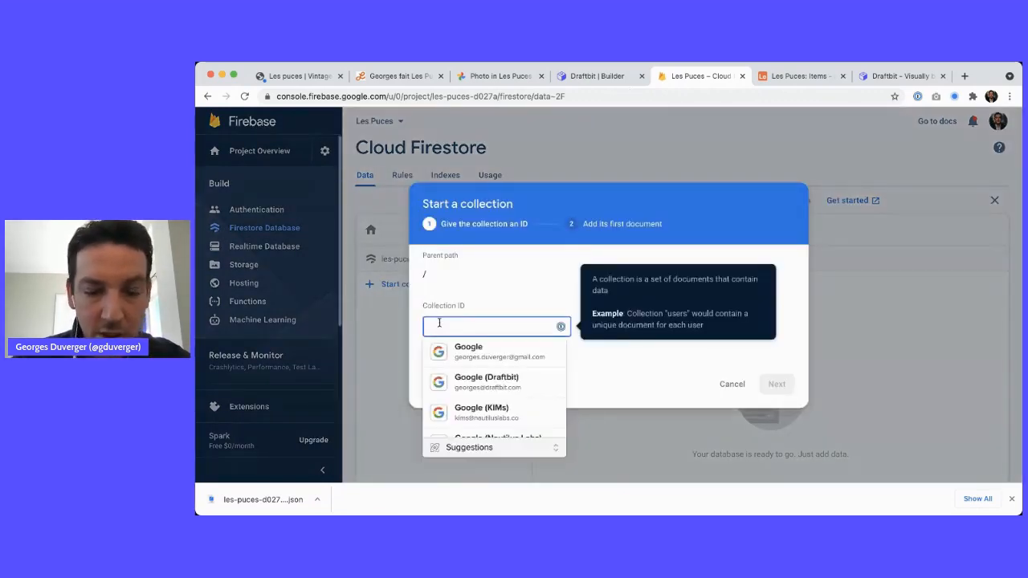
type("nu")
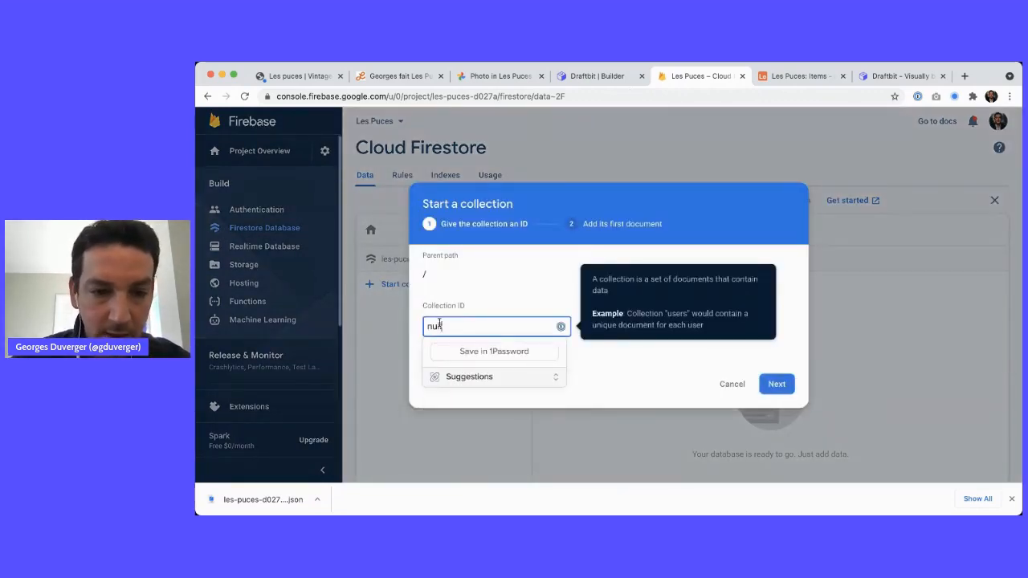
type("ll")
key("Return")
left_click(490, 305)
type("null")
key("Escape")
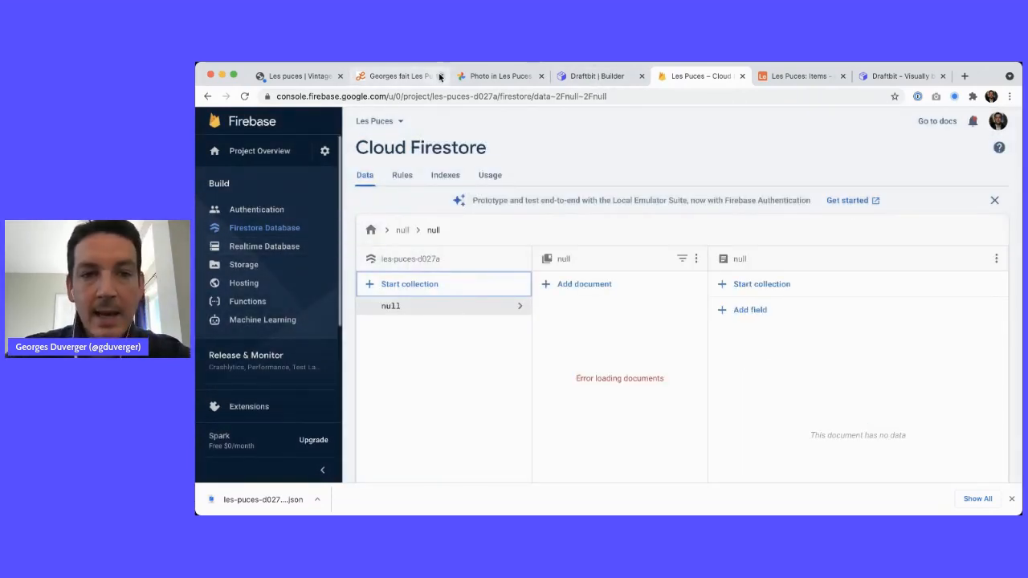
left_click(597, 77)
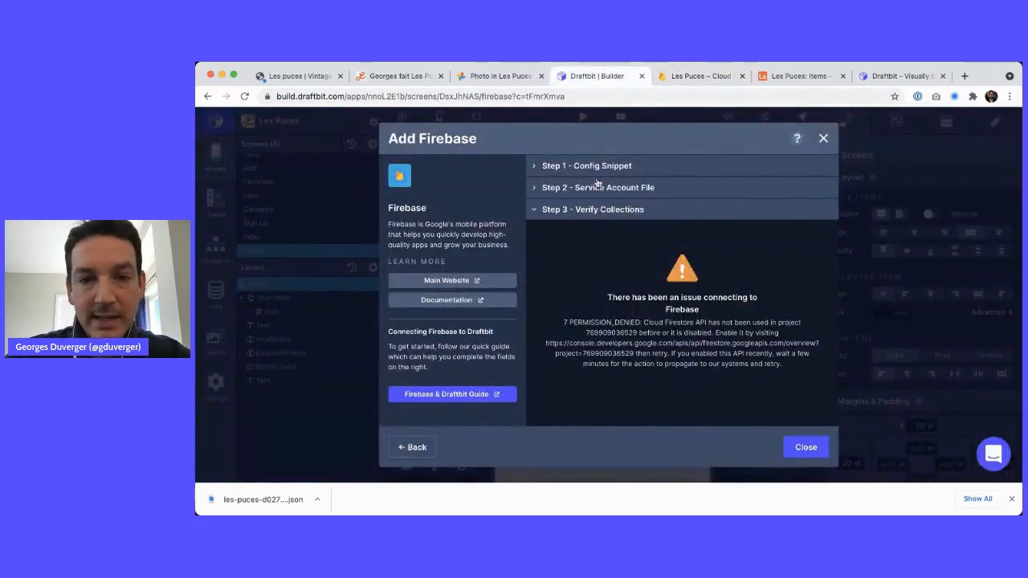
Toggle the config snippet, service account file and collection verification steps in Add Firebase
left_click(598, 210)
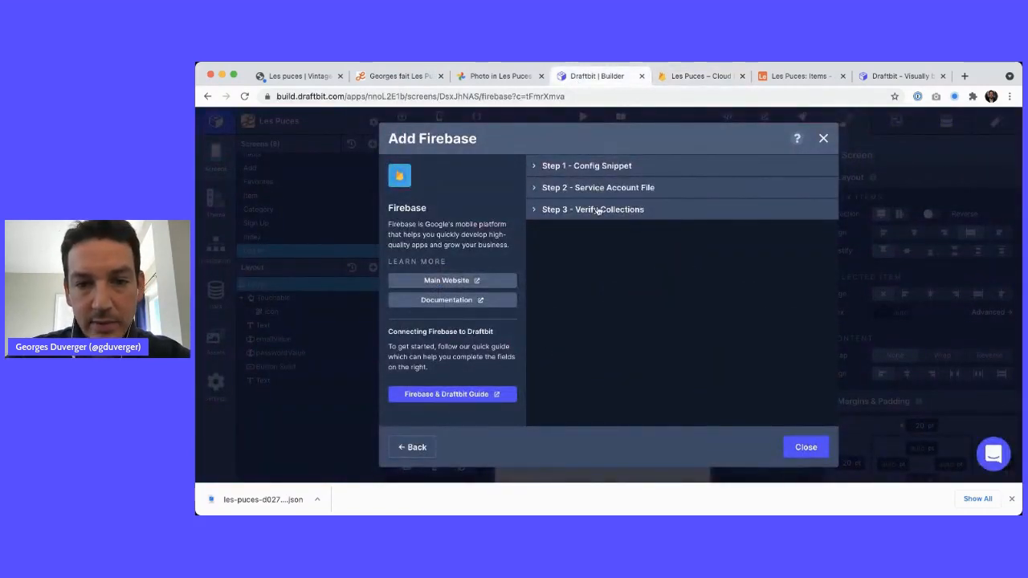
left_click(609, 167)
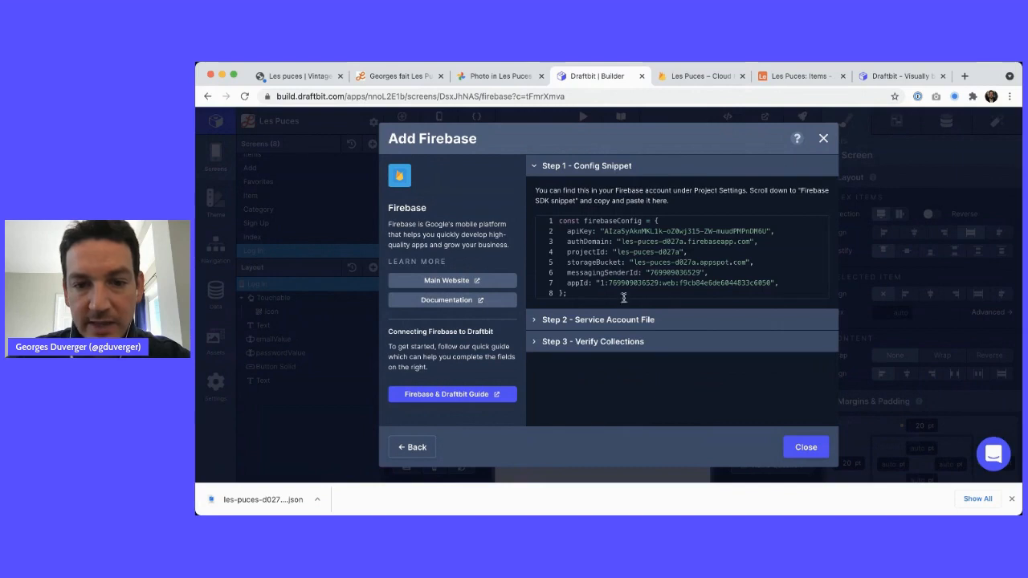
left_click(615, 321)
left_click(614, 350)
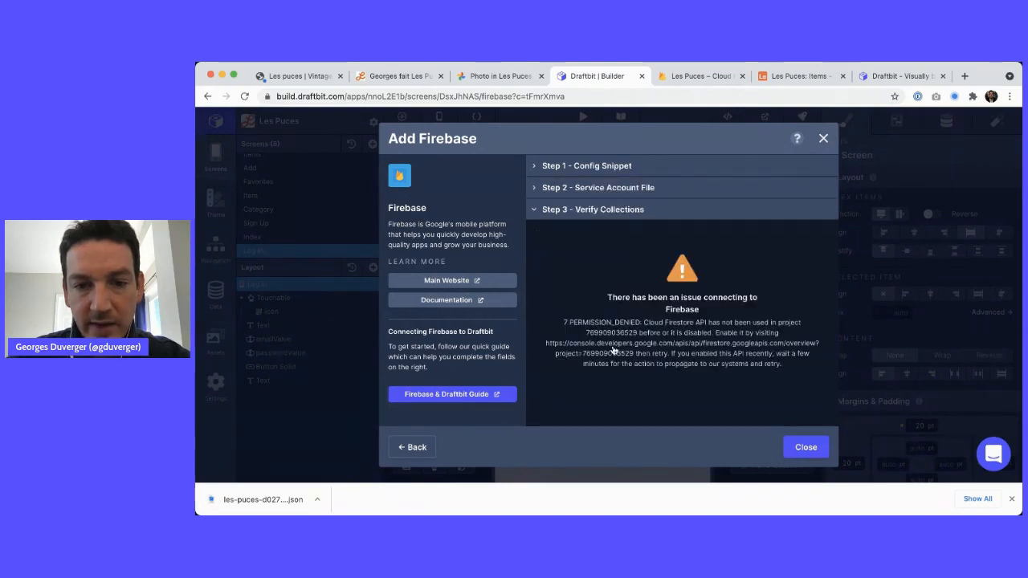
left_click(631, 189)
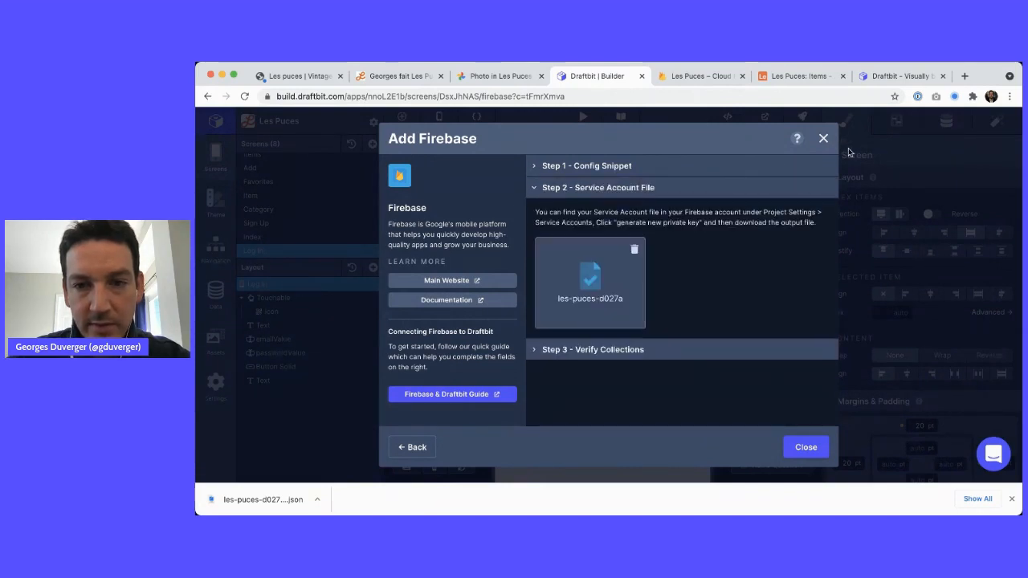
Go back to cloud services, reopen Firebase setup, and open Firebase console's settings menu
left_click(413, 447)
left_click(499, 228)
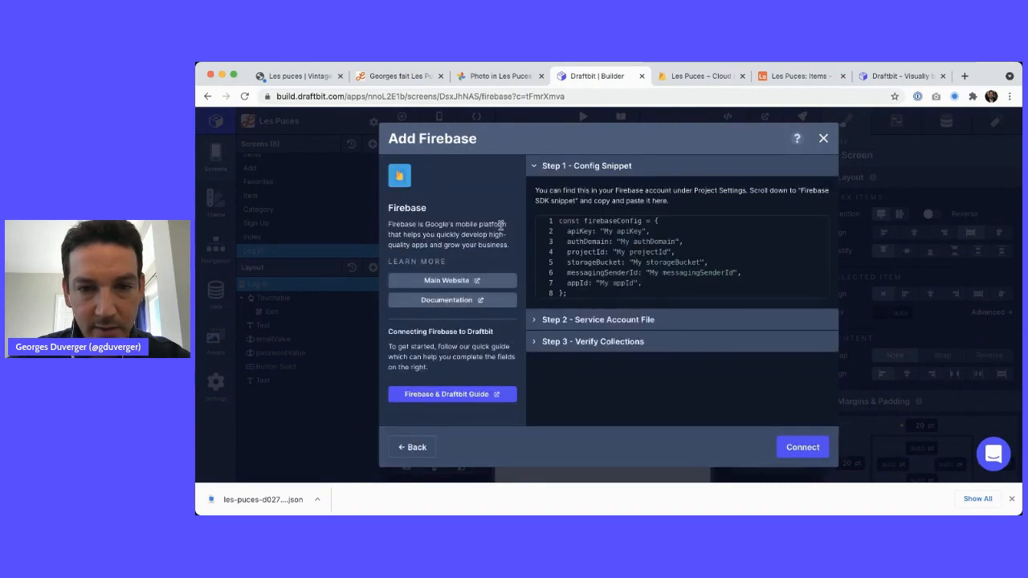
key("ctrl+Tab")
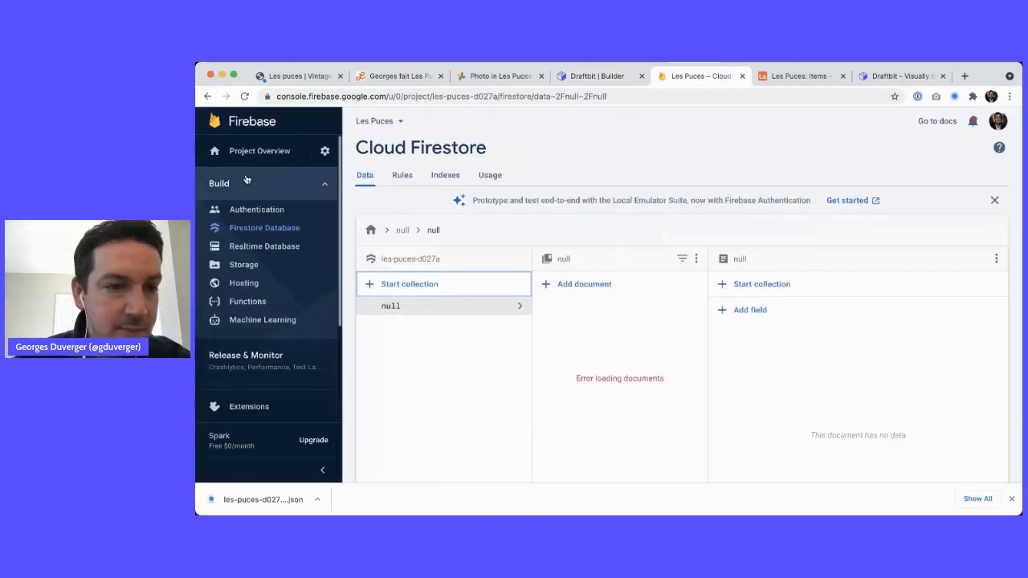
left_click(324, 152)
Copy the Les Puces firebaseConfig object from Firebase Project settings
left_click(359, 155)
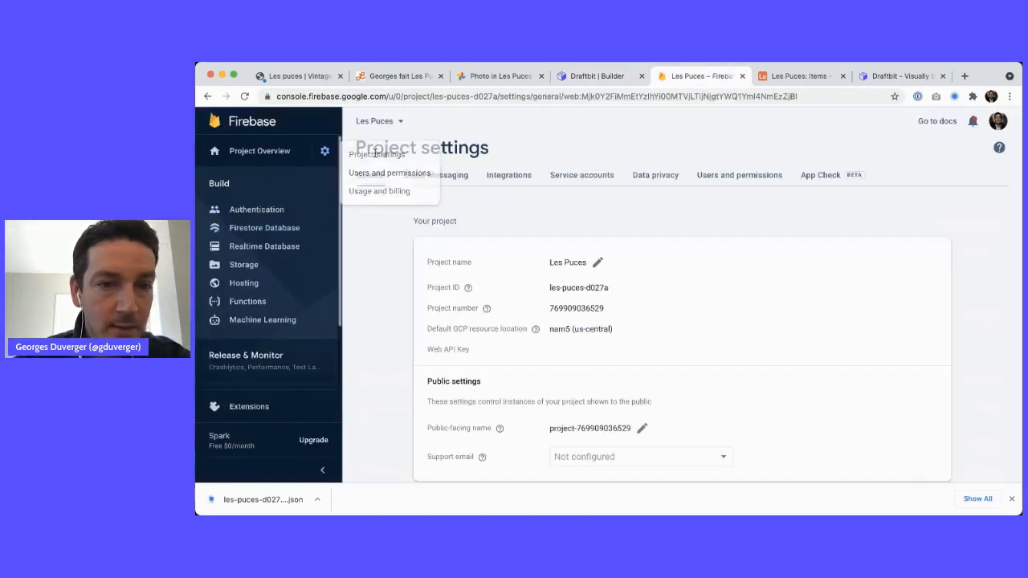
scroll(551, 332, "down", 15)
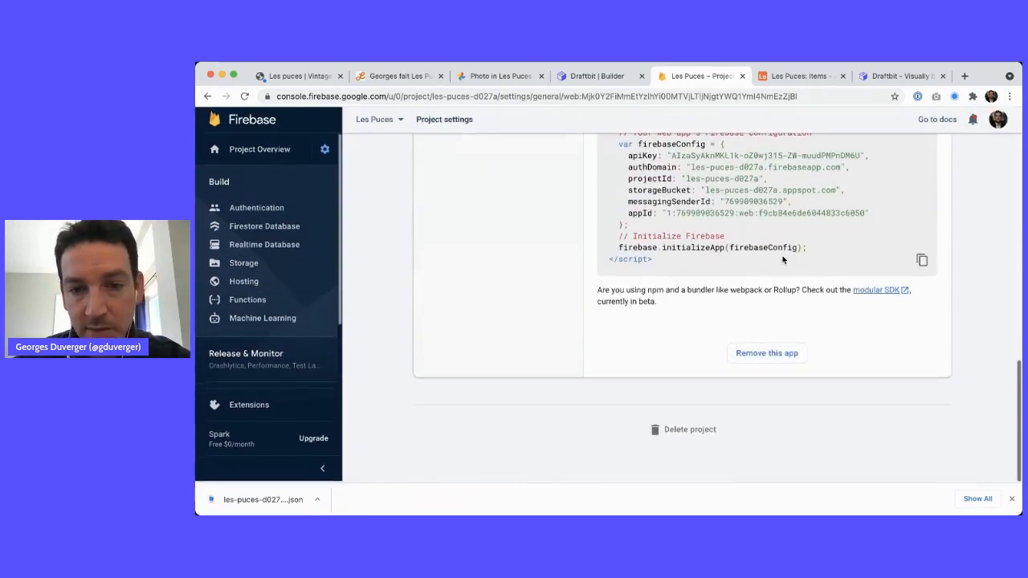
scroll(783, 259, "up", 5)
left_click(662, 231)
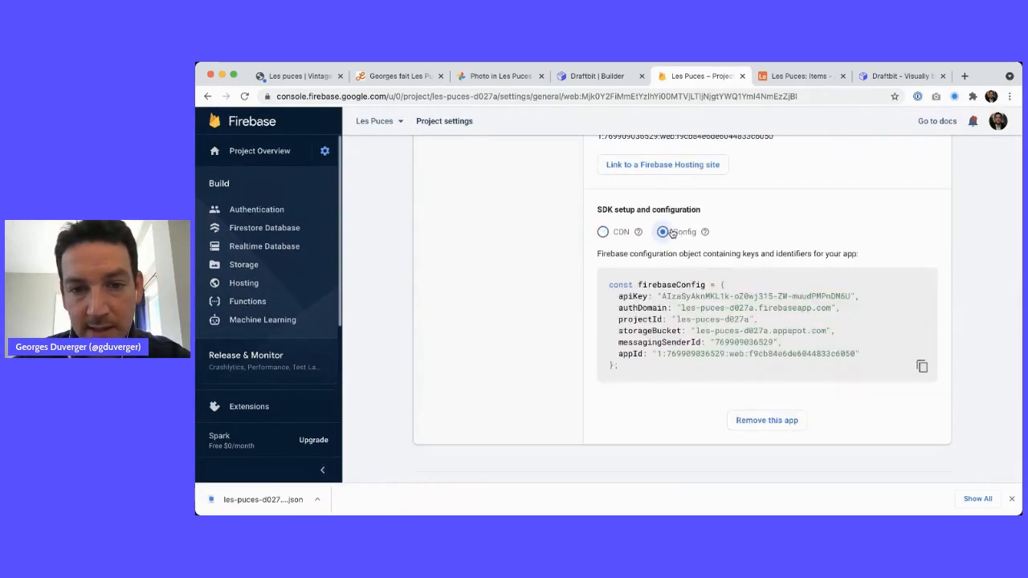
left_click(921, 366)
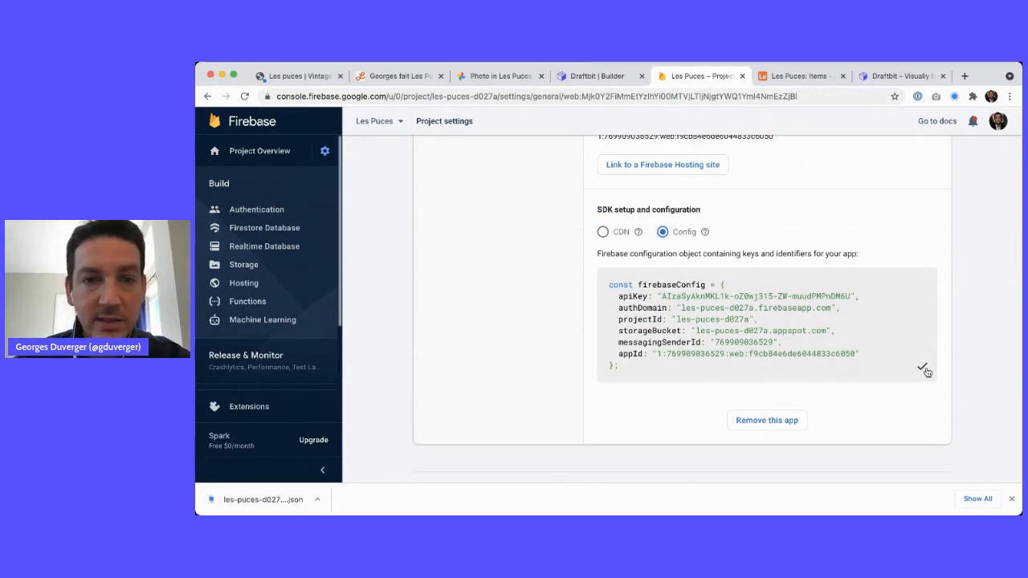
Replace the placeholder code in Draftbit's Step 1 config editor with the copied firebaseConfig
key("ctrl+shift+Tab")
left_click(683, 255)
key("ctrl+a")
key("ctrl+v")
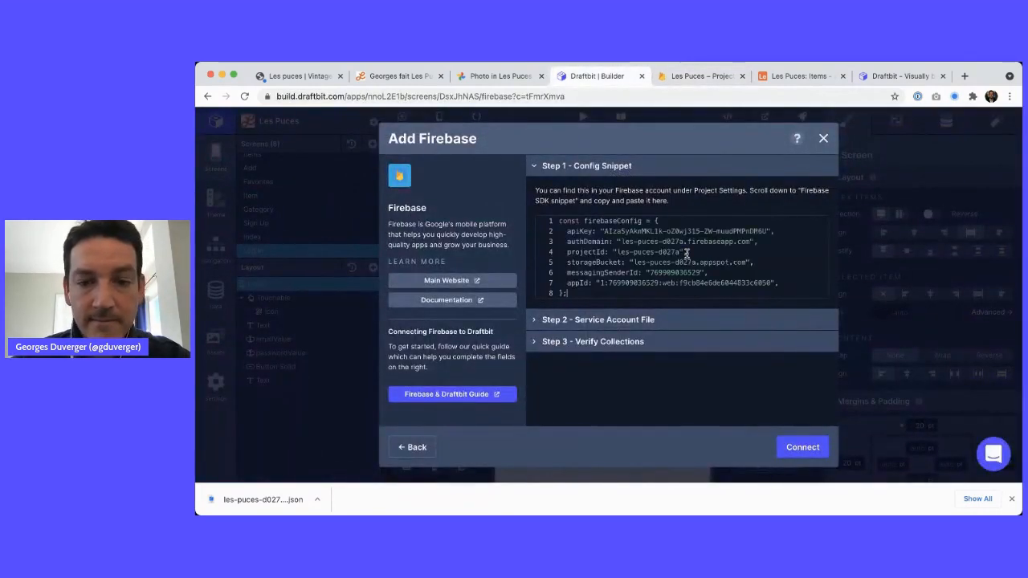
Upload the service account JSON key in Step 2, then close Add Firebase and API & Cloud Services
left_click(641, 320)
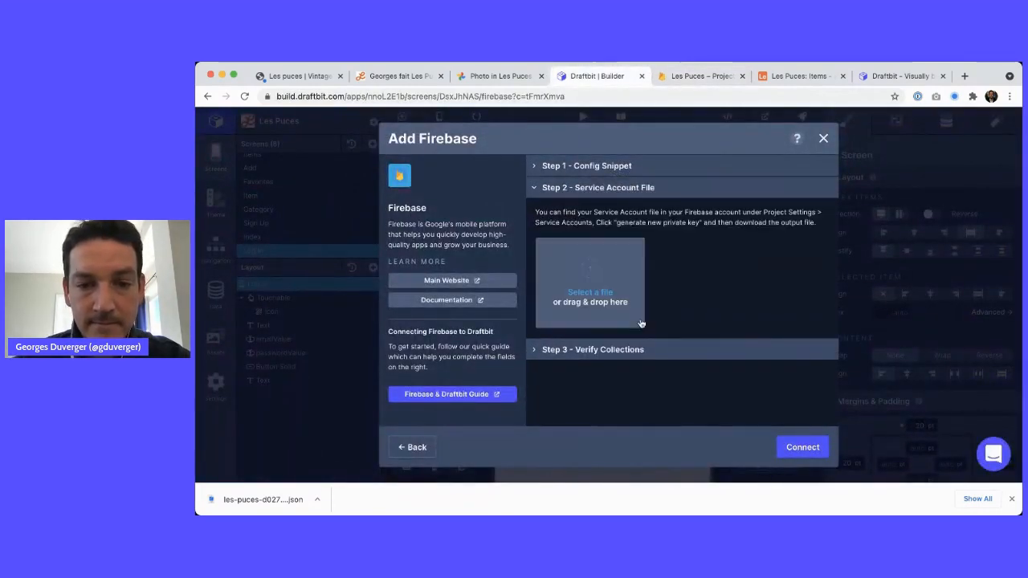
left_click(590, 293)
key("Return")
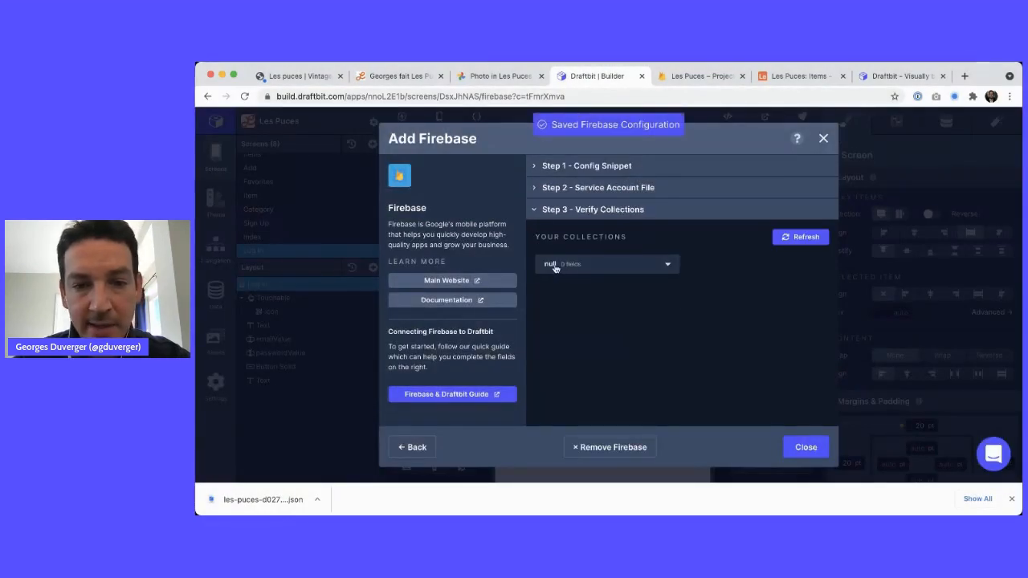
left_click(800, 449)
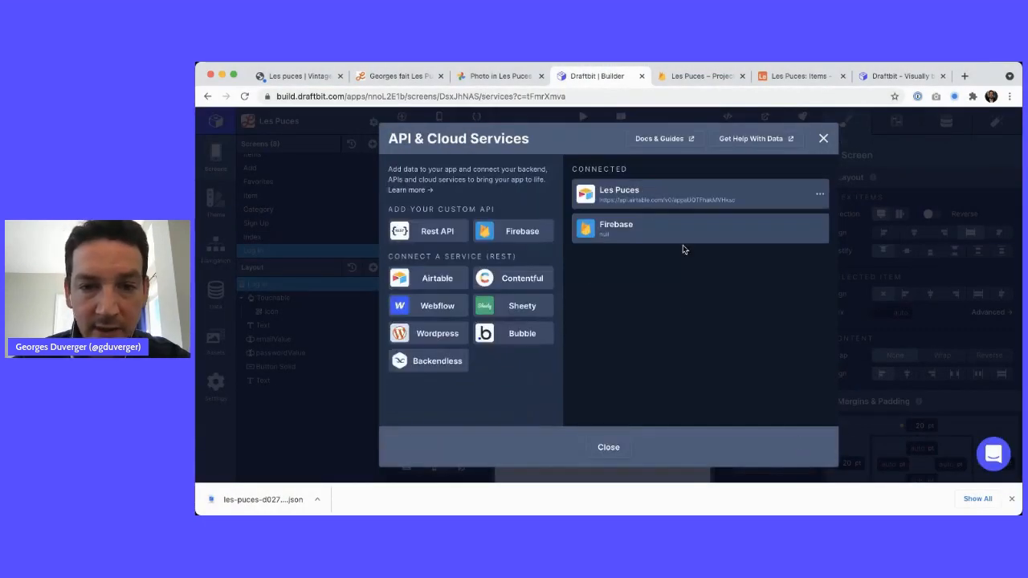
left_click(609, 447)
scroll(274, 229, "down", 1)
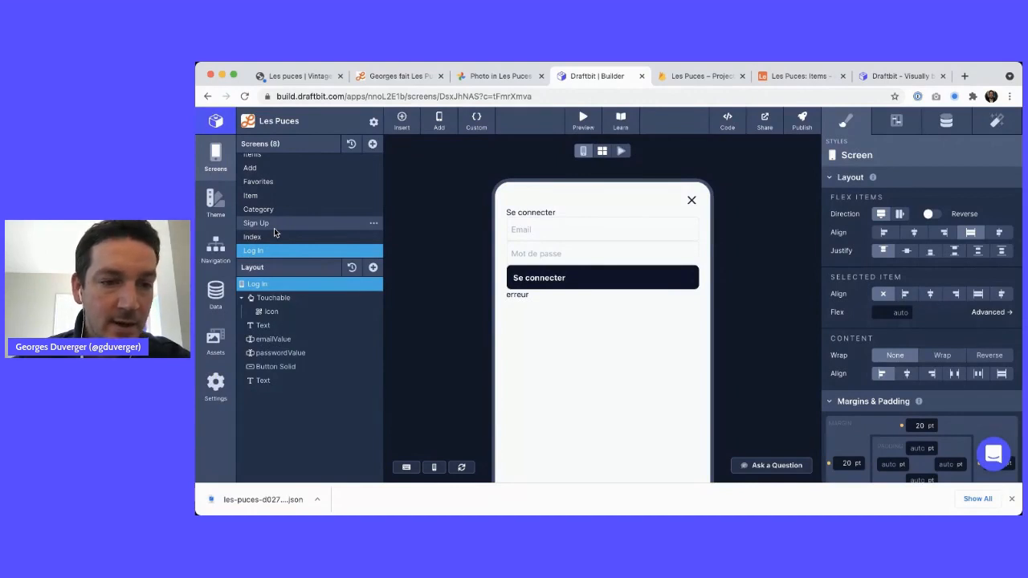
Give Sign Up a Firebase data source of type Collection with collection null, then open Index
left_click(273, 224)
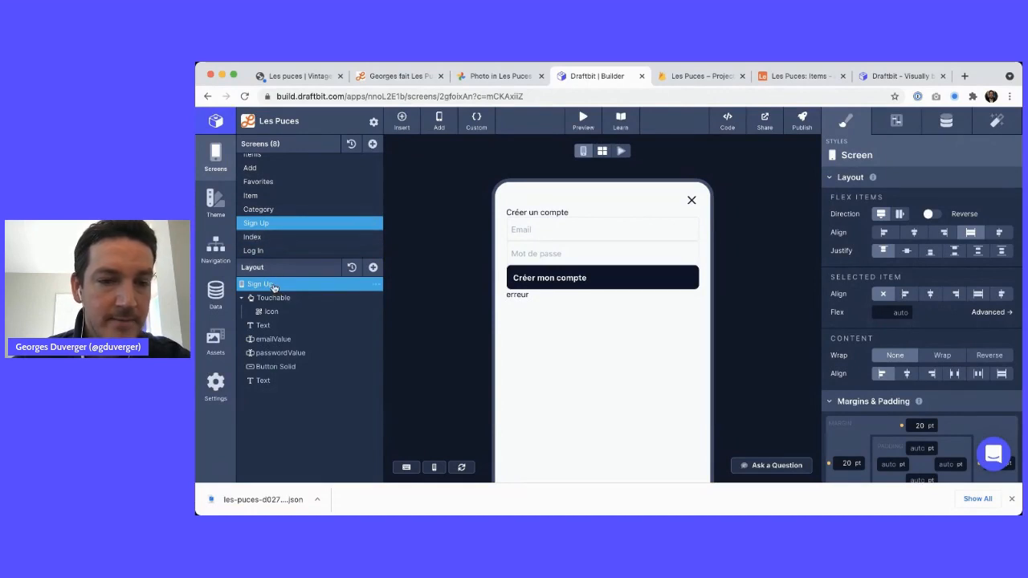
left_click(948, 121)
left_click(875, 232)
left_click(931, 195)
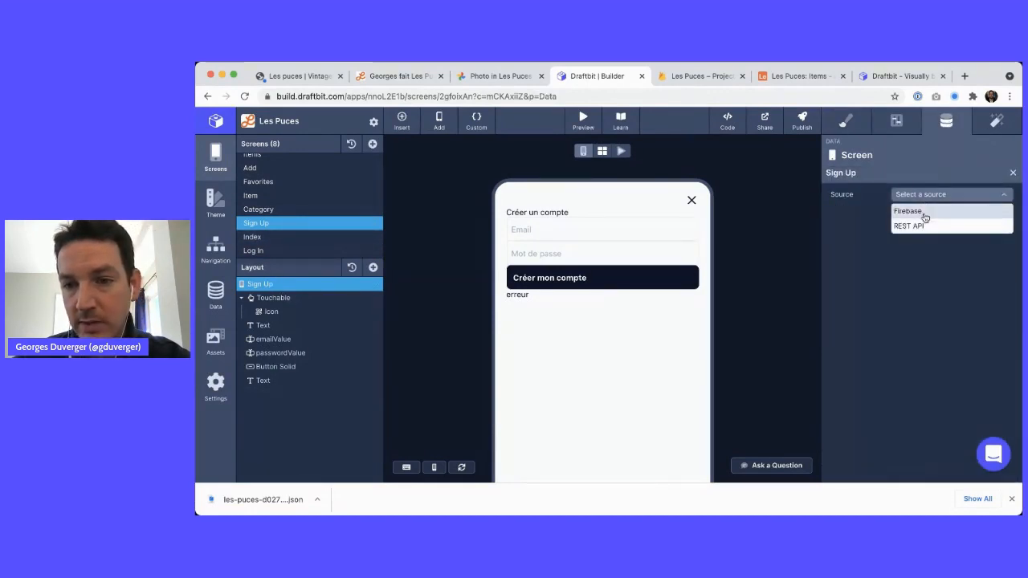
left_click(923, 210)
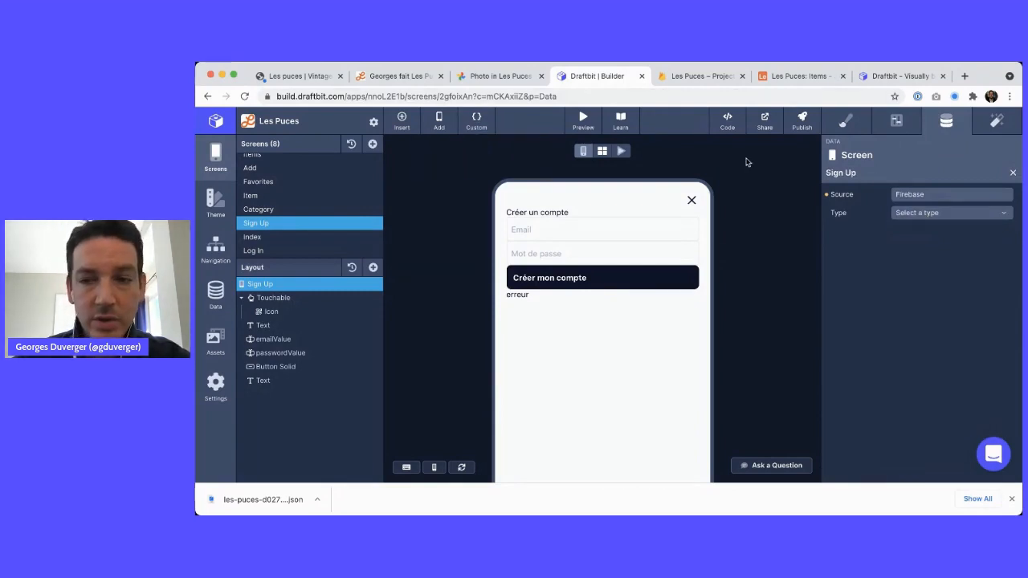
left_click(919, 217)
left_click(916, 245)
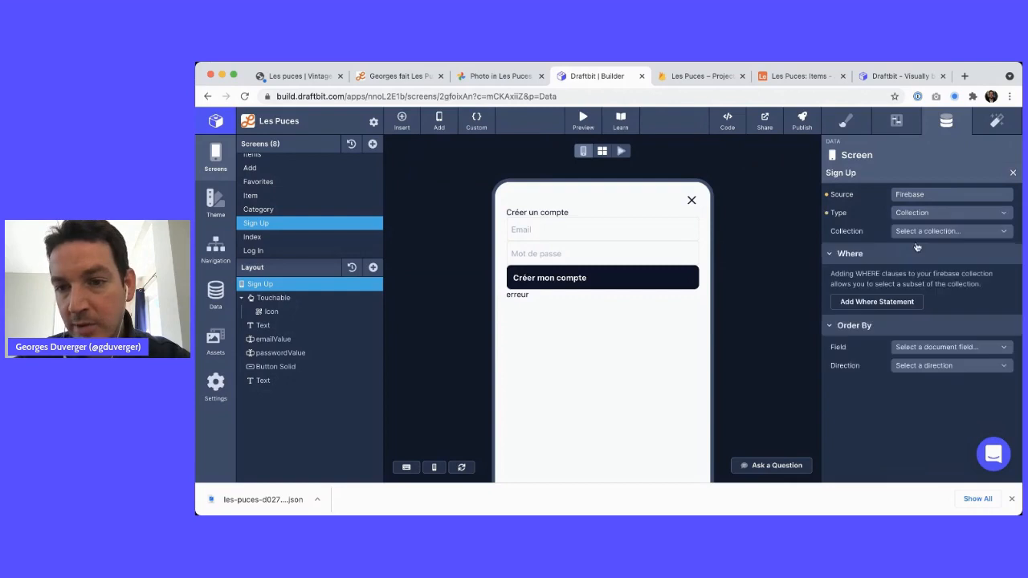
left_click(917, 231)
left_click(915, 246)
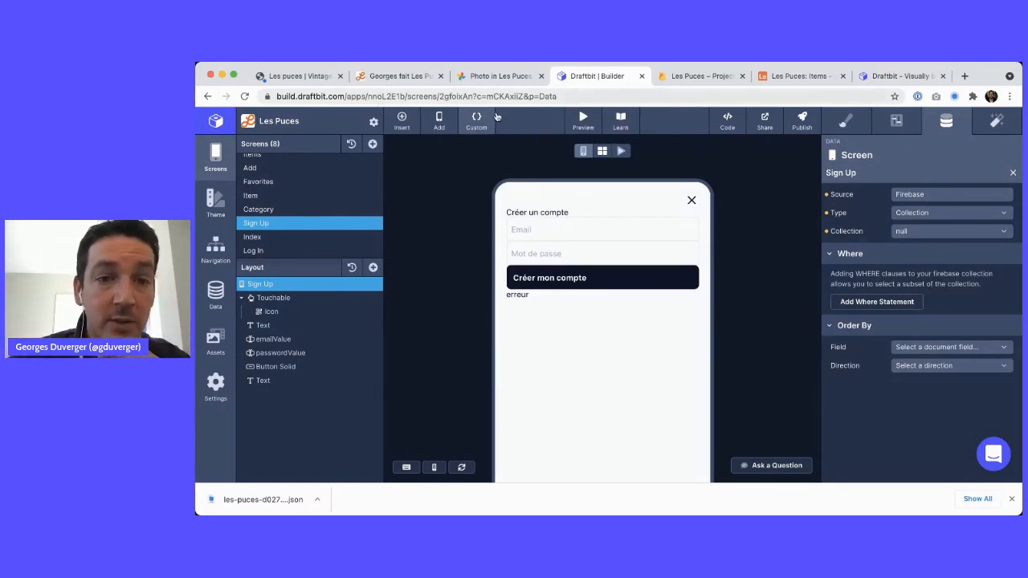
left_click(290, 239)
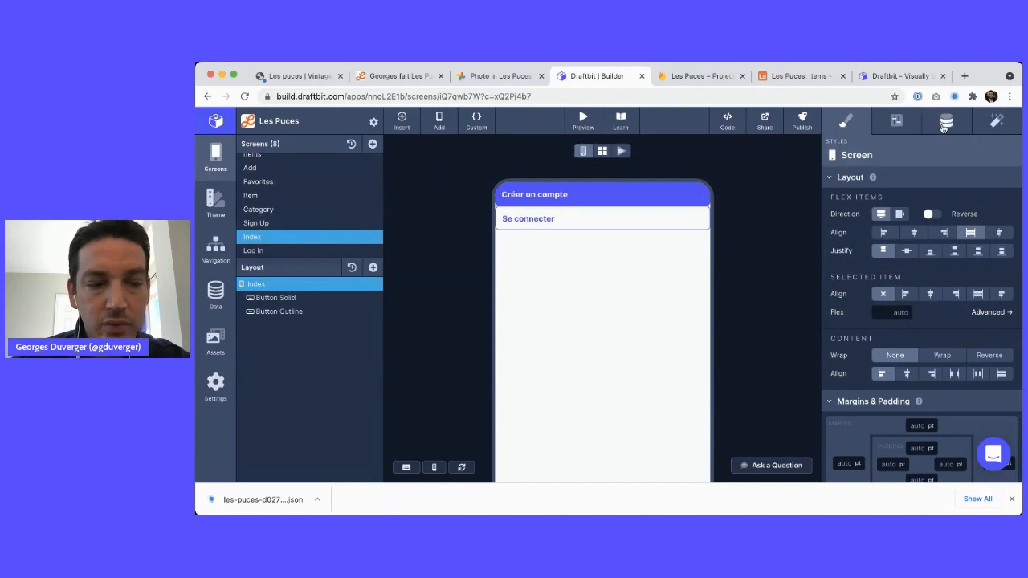
left_click(273, 222)
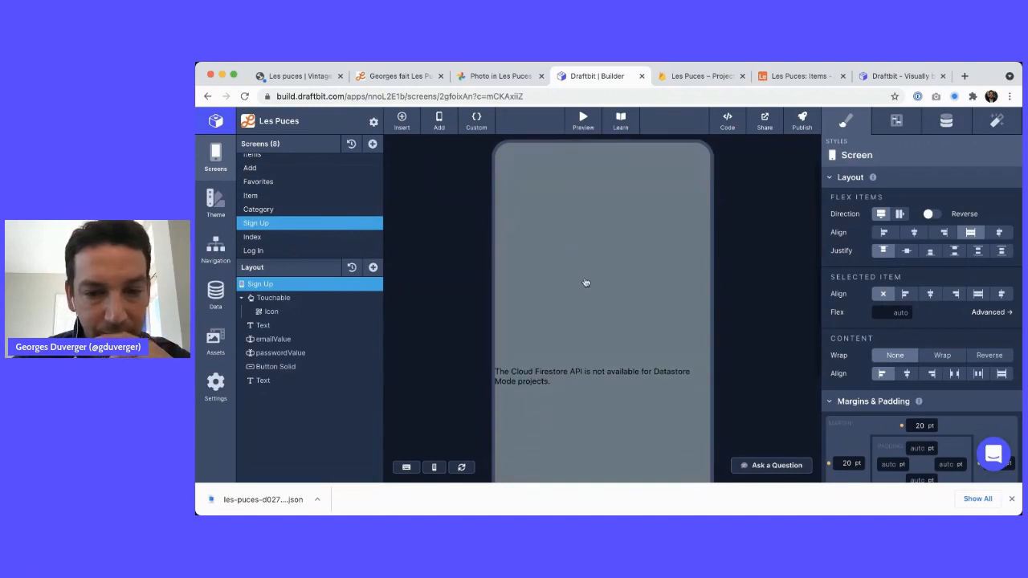
mouse_move(586, 281)
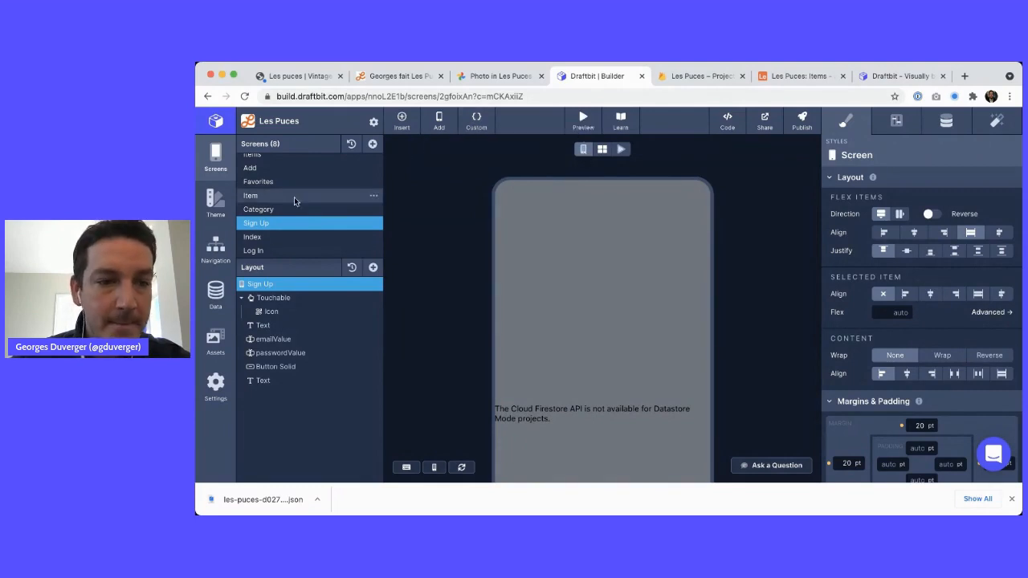
scroll(488, 376, "down", 3)
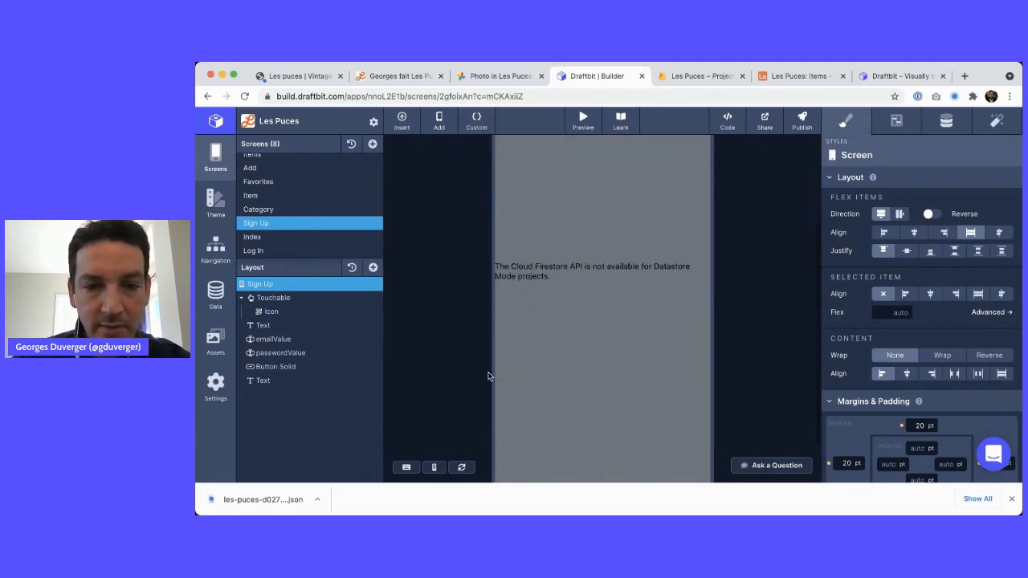
scroll(546, 321, "up", 3)
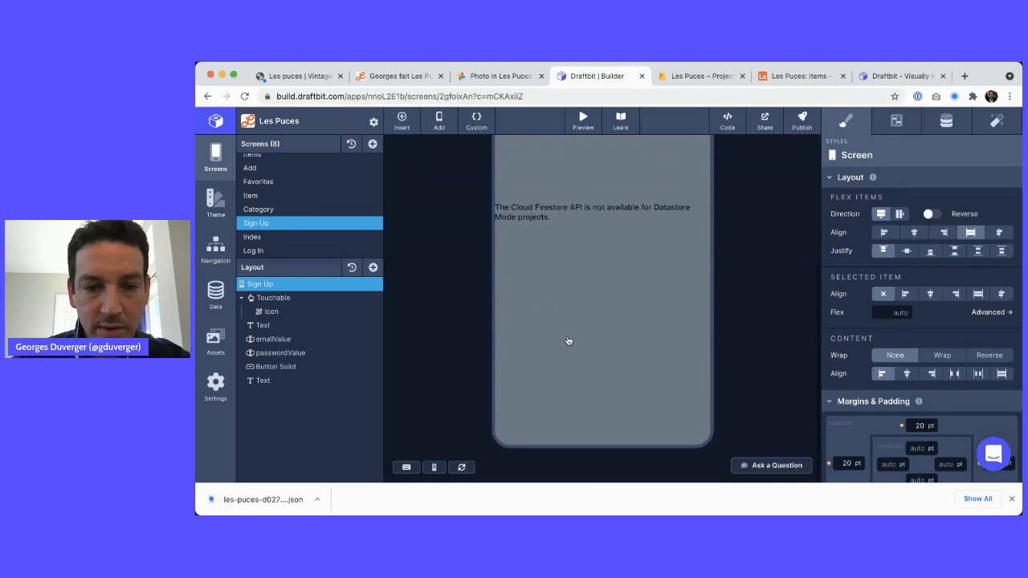
left_click(695, 76)
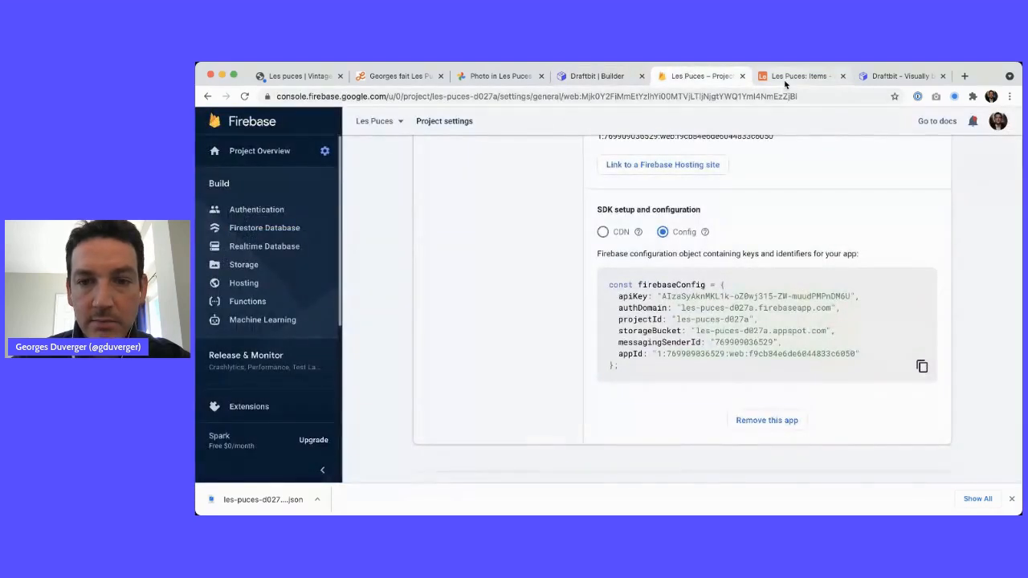
scroll(692, 378, "up", 10)
left_click(256, 210)
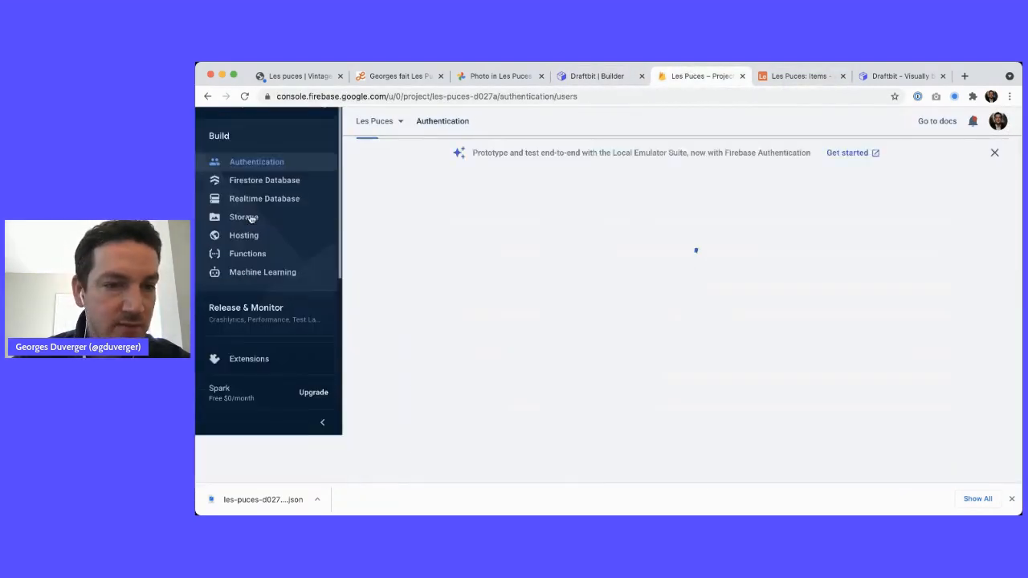
left_click(269, 199)
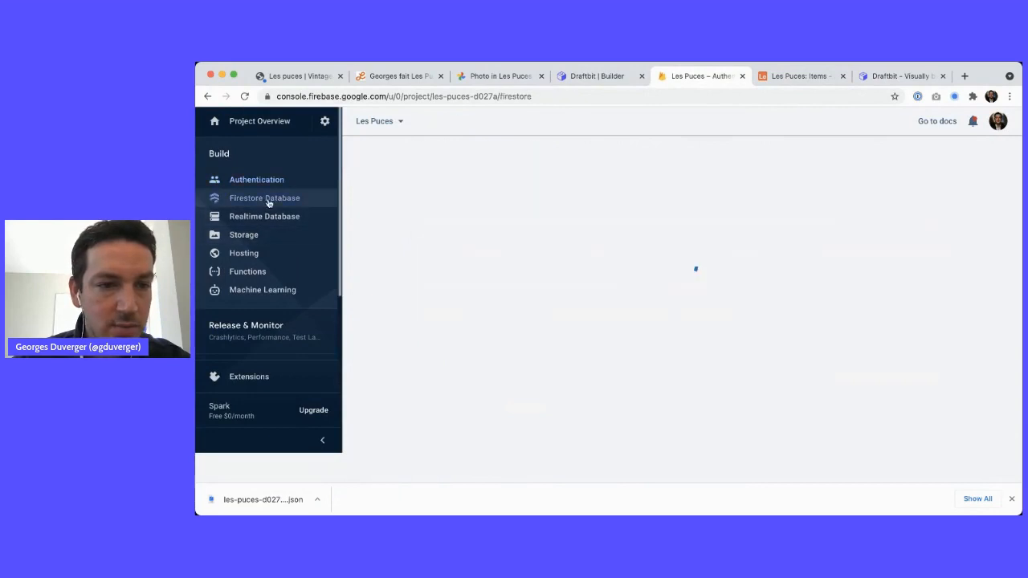
left_click(576, 77)
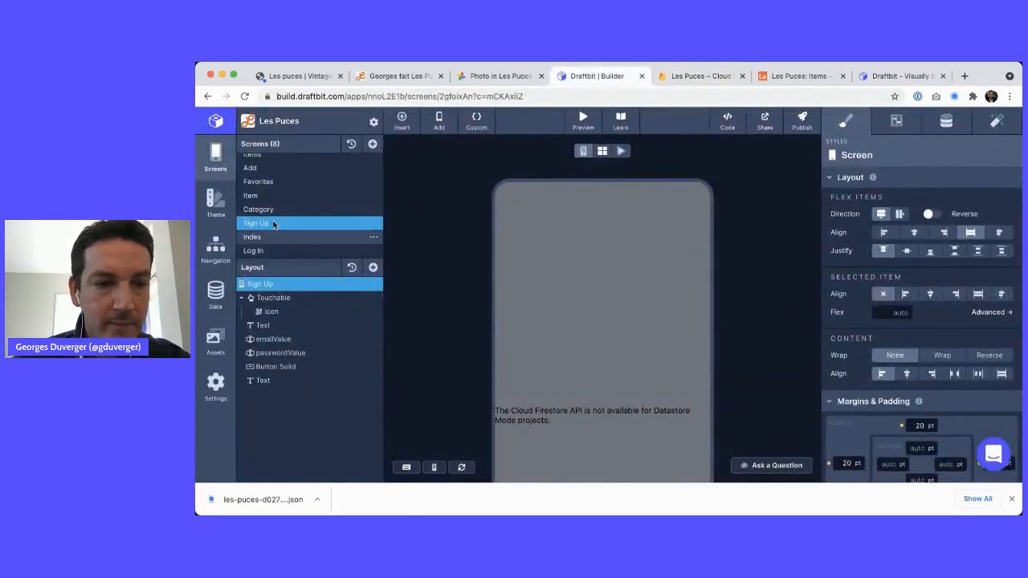
Open Custom Code and move from Components to the empty Packages list
left_click(483, 130)
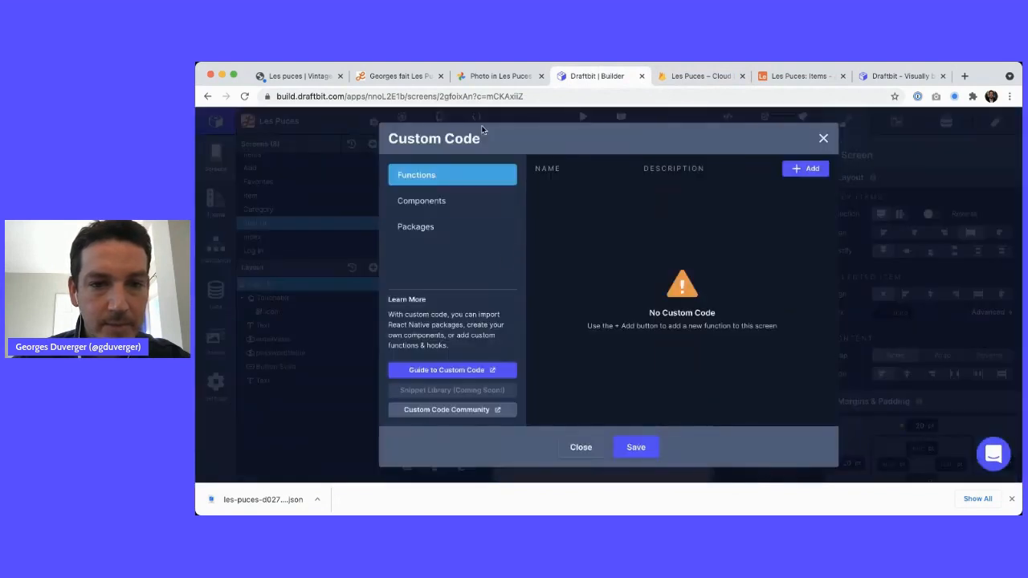
left_click(428, 206)
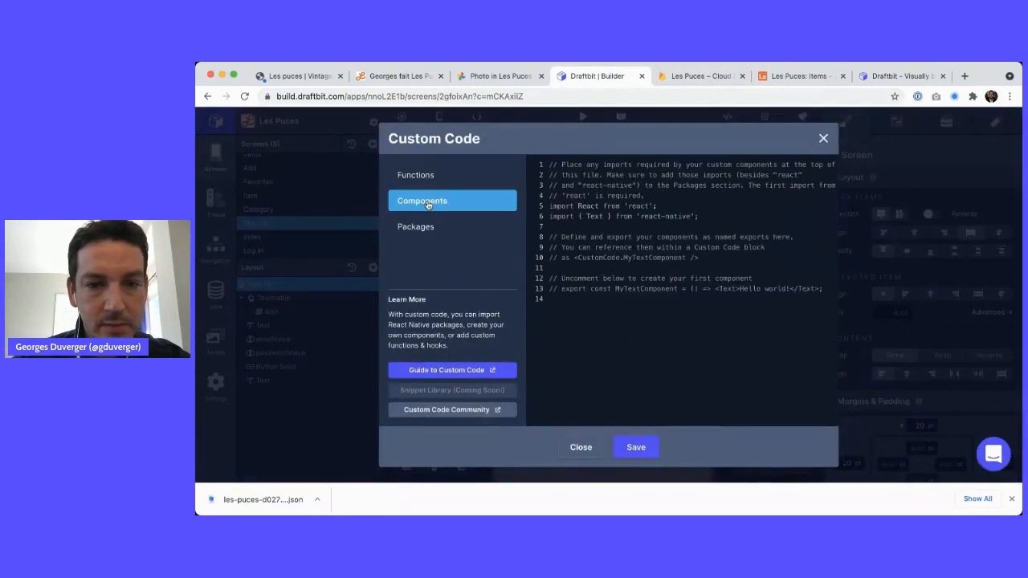
left_click(426, 227)
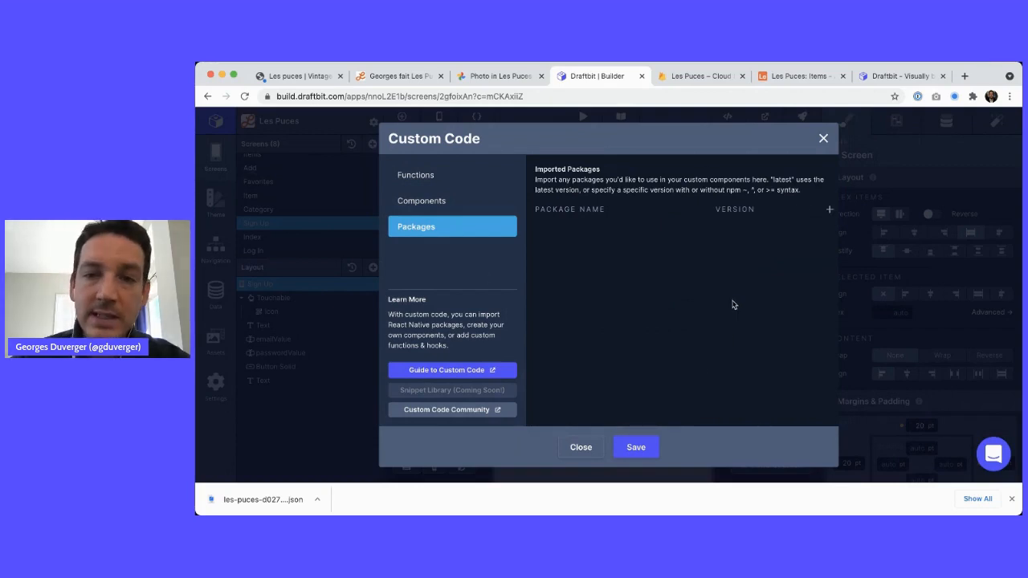
key("super+Tab")
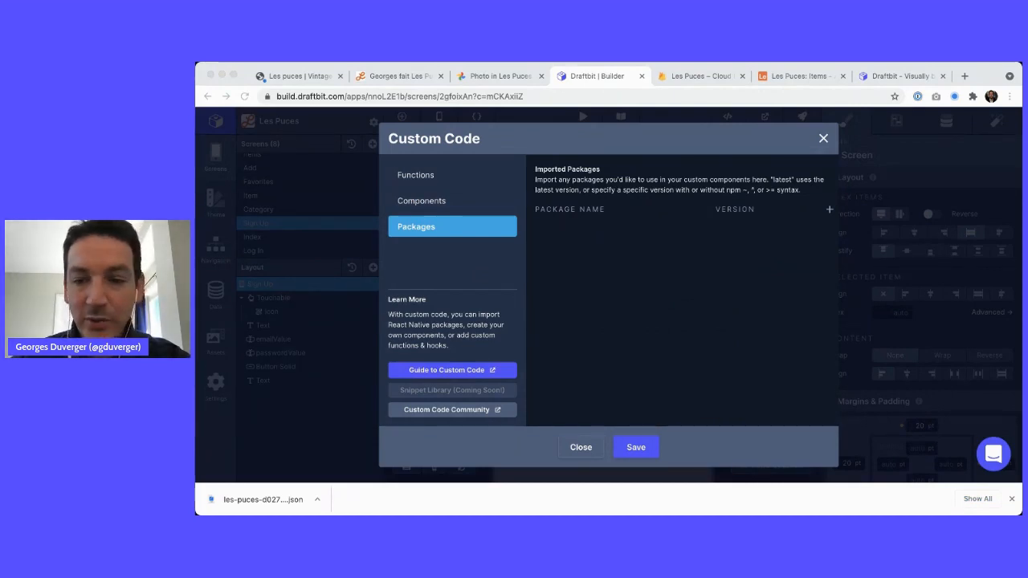
left_click(831, 212)
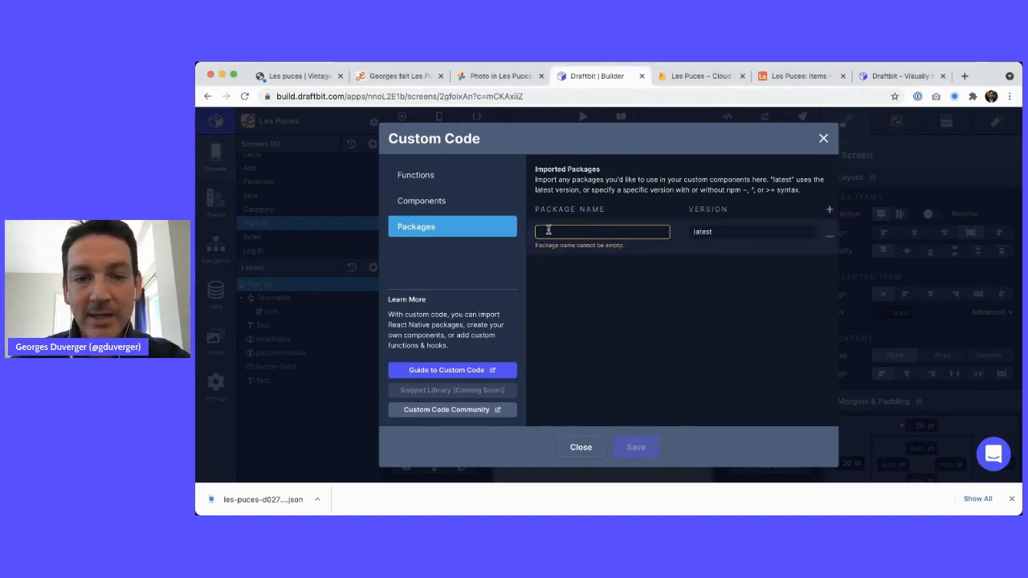
key("super+Tab")
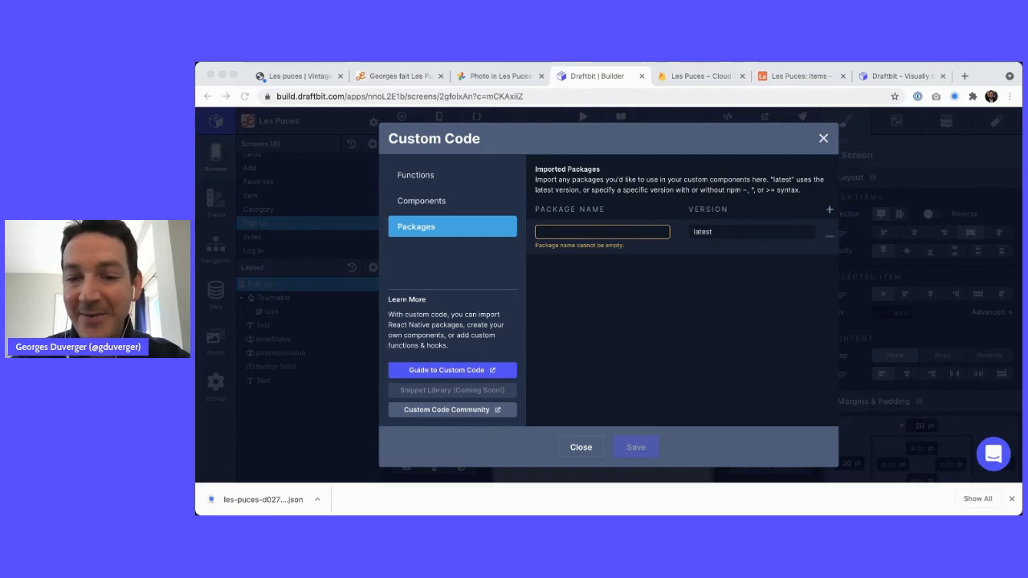
key("super+Tab")
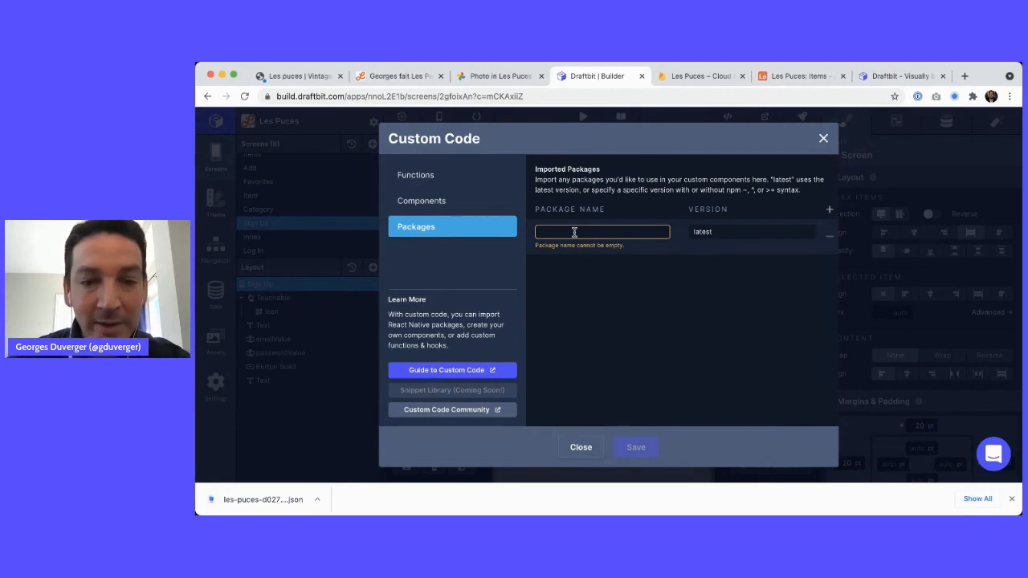
type("@fire")
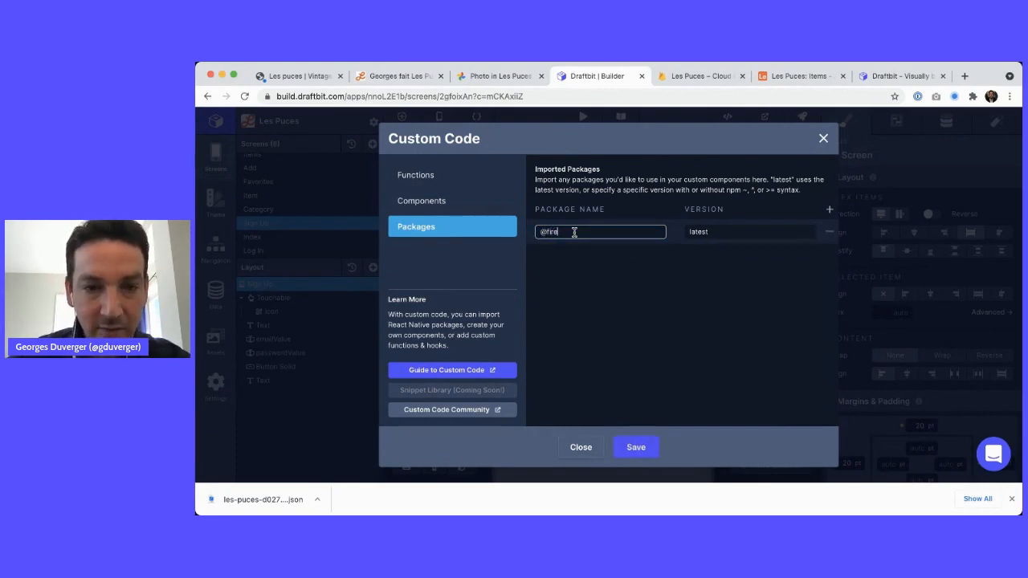
type("base/auth")
key("Tab")
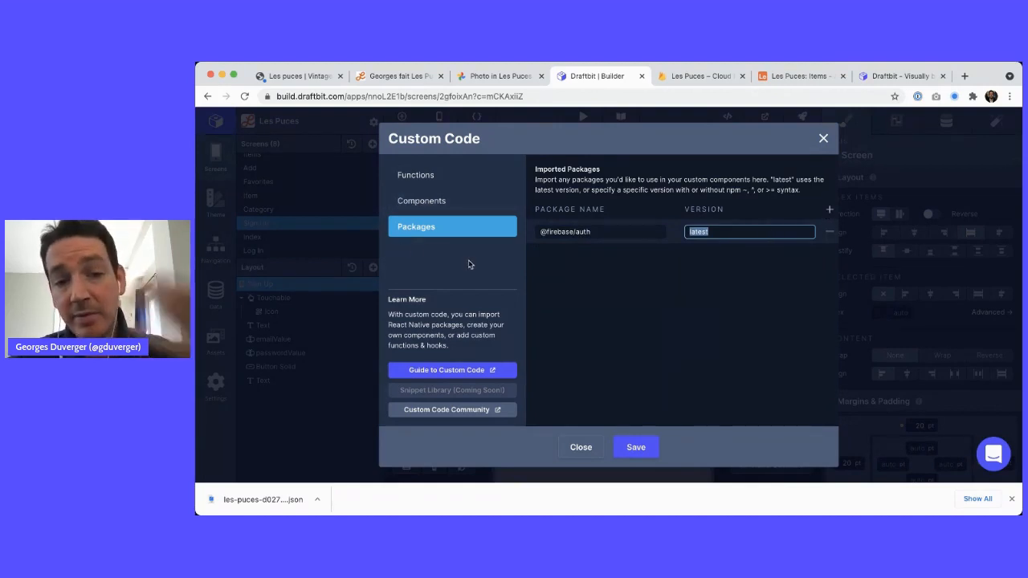
left_click(634, 446)
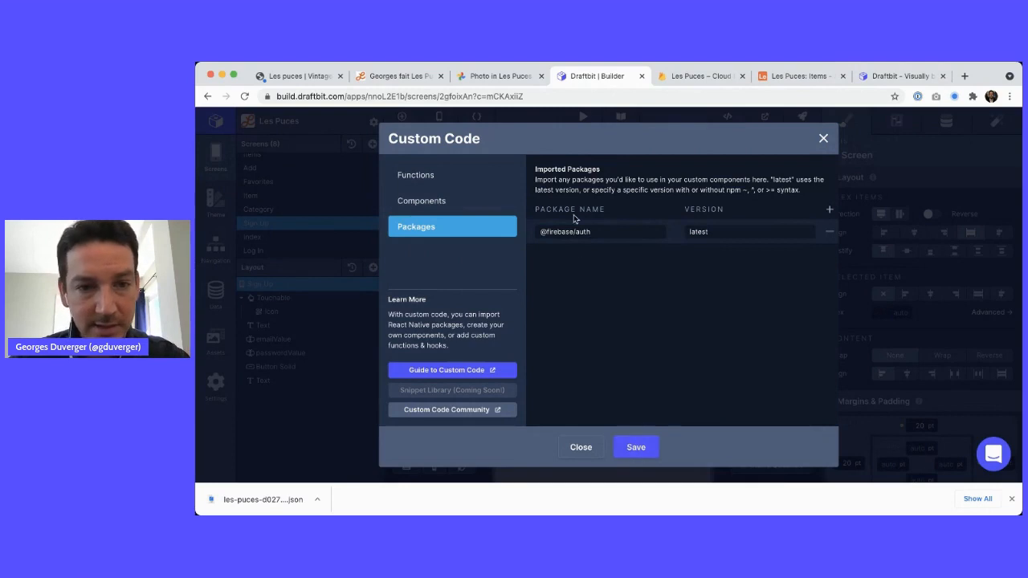
Look over the Components and Functions sections, ending on the Components code
left_click(438, 201)
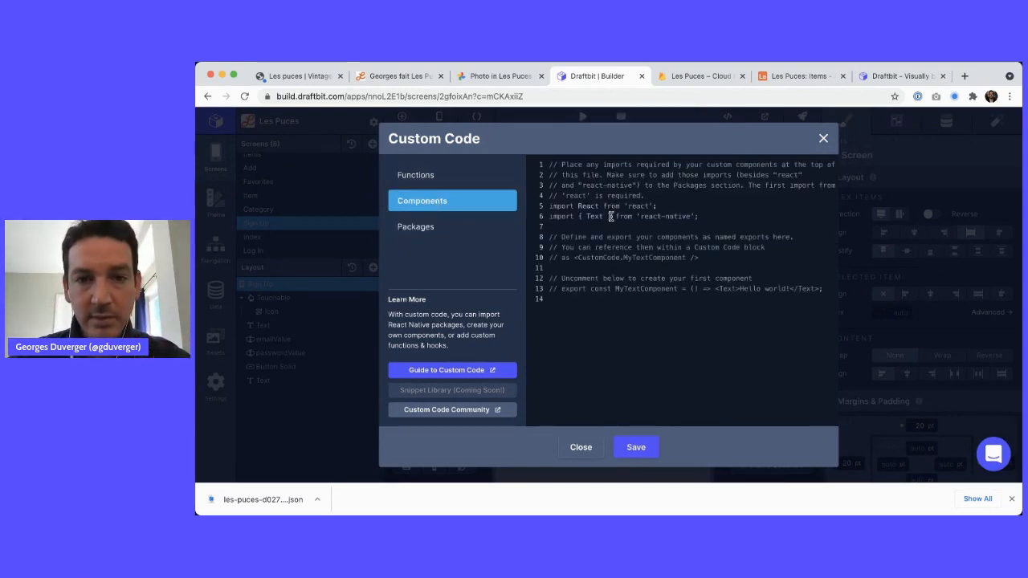
left_click(471, 174)
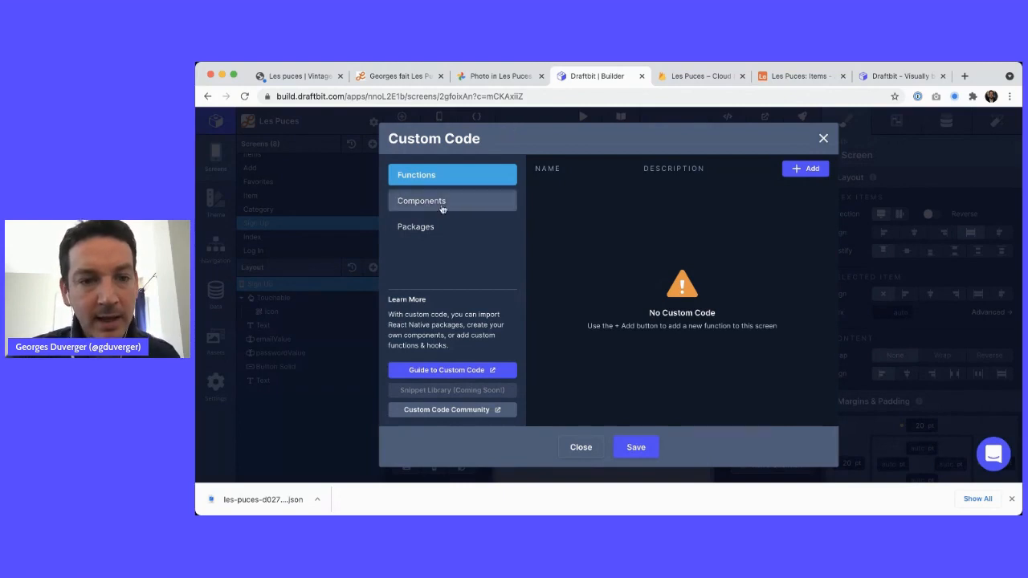
left_click(435, 198)
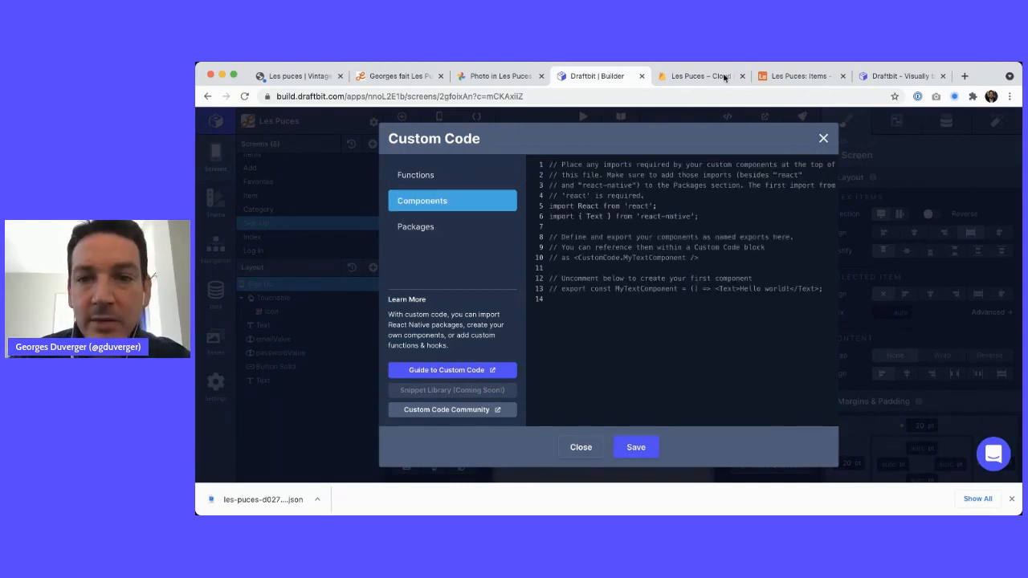
From the Draftbit dashboard bookmark, open the Firebase Authentication app in the builder
left_click(931, 74)
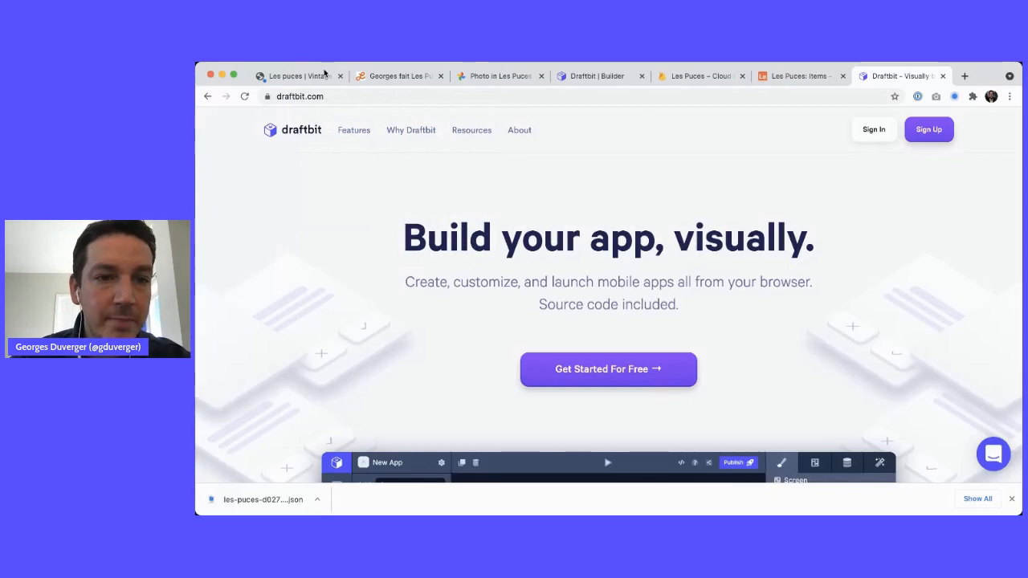
key("super+shift+b")
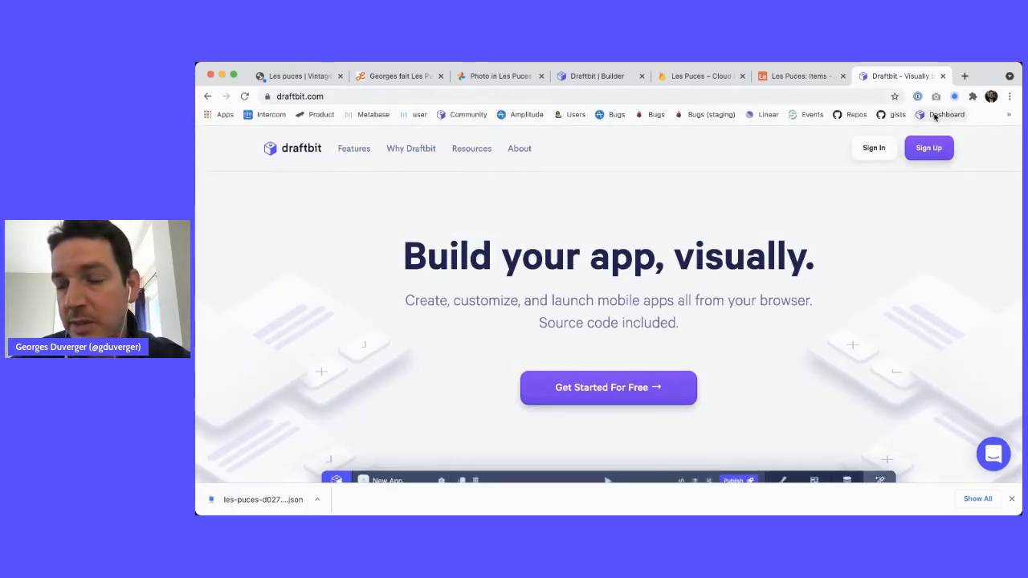
left_click(935, 115)
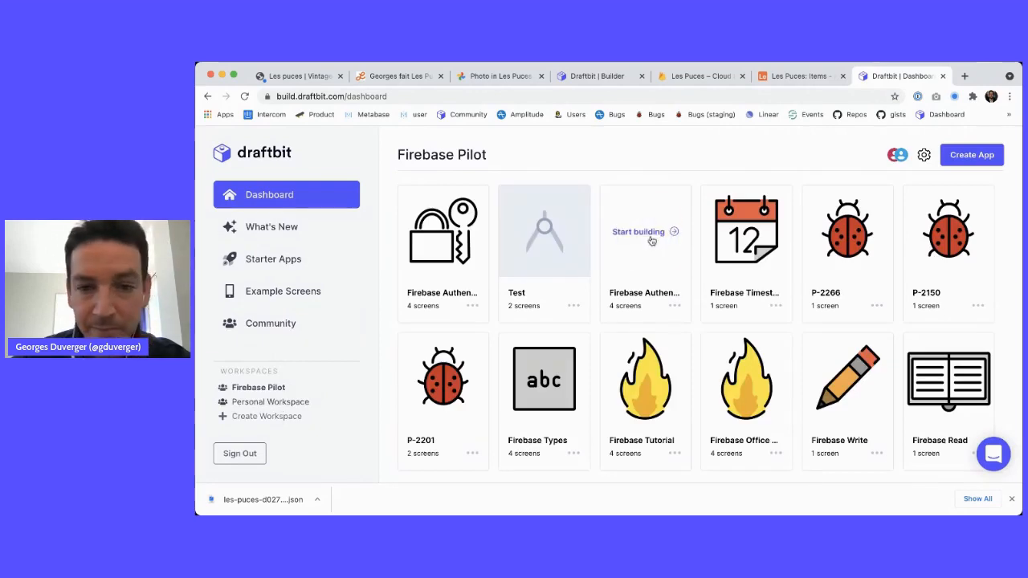
left_click(646, 232)
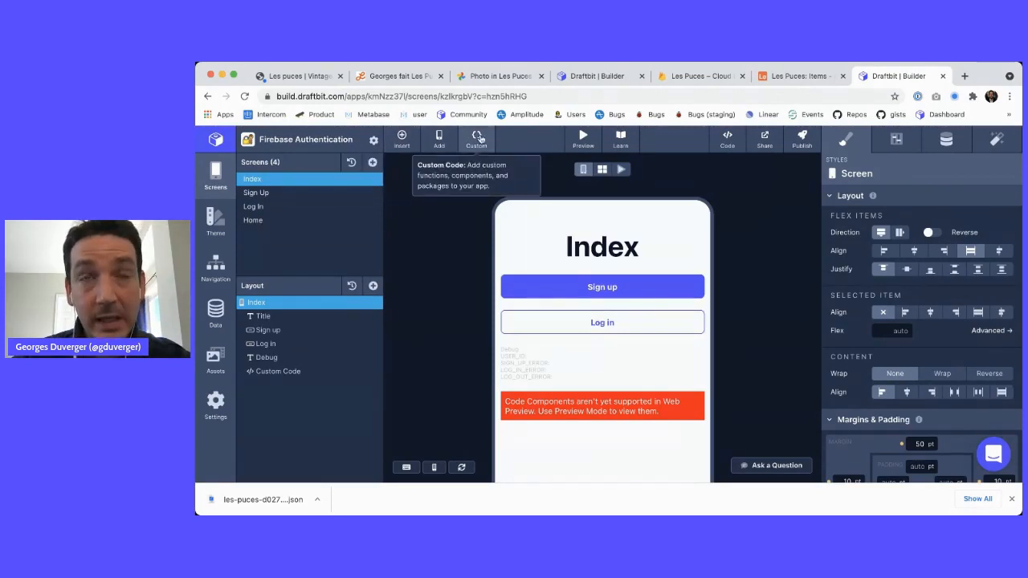
Select all of the Firebase Authentication app's custom Components code
left_click(479, 138)
left_click(425, 212)
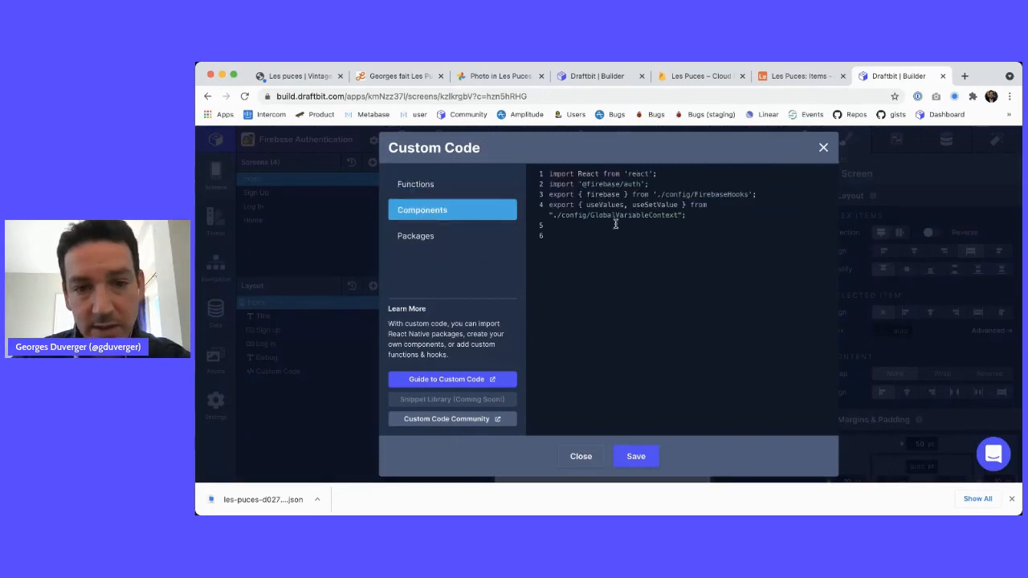
key("ctrl+a")
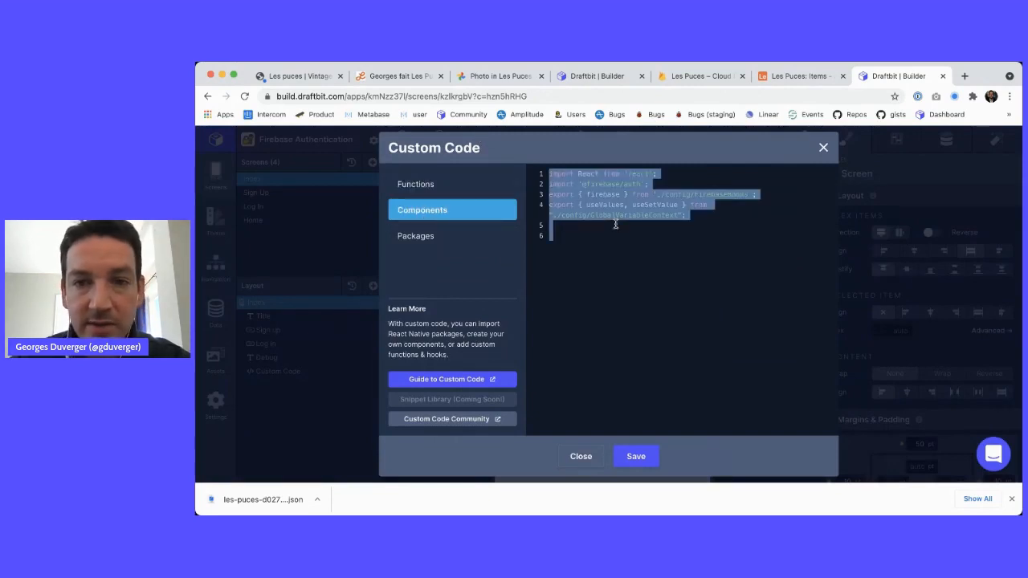
In the Les Puces builder, replace the Components template with the copied code, dropping the trailing line
left_click(694, 76)
left_click(500, 76)
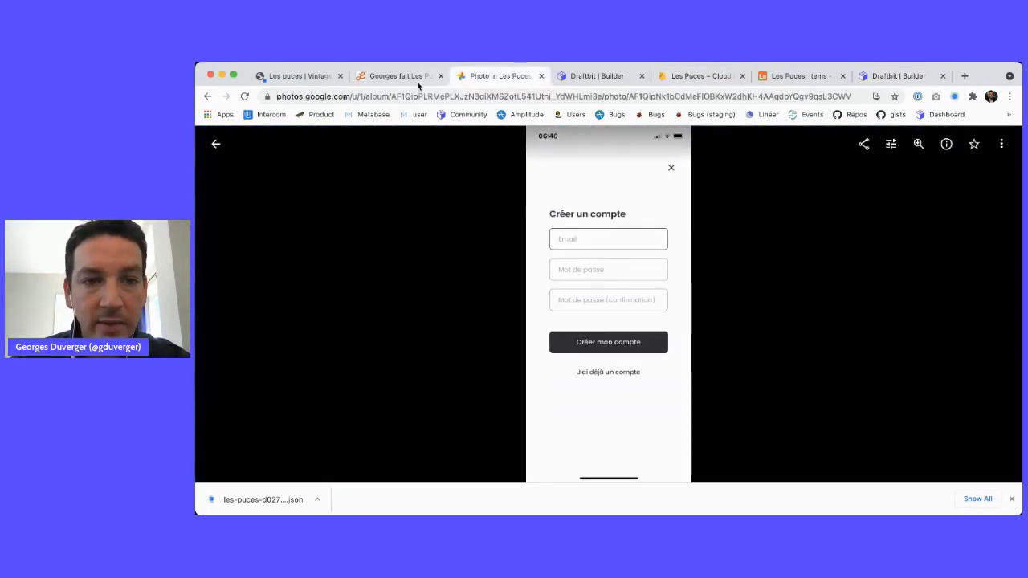
left_click(399, 76)
left_click(700, 75)
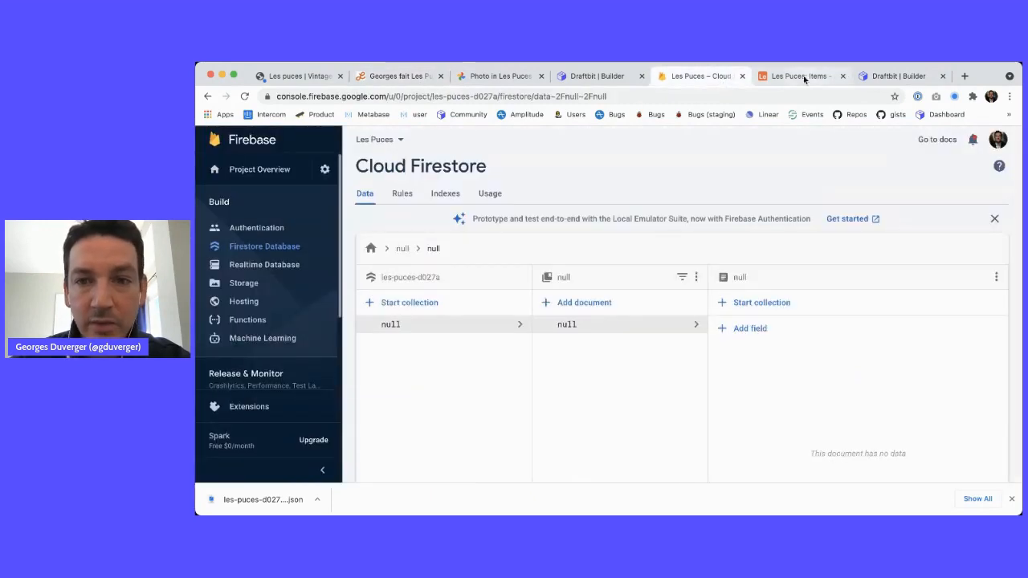
left_click(595, 76)
key("ctrl+a")
type("import React from 'react'; import '@firebase/auth'; export { firebase } from './config/FirebaseHooks'; export { useValues, useSetValue } from \"./config/GlobalVariableContext\";")
key("BackSpace")
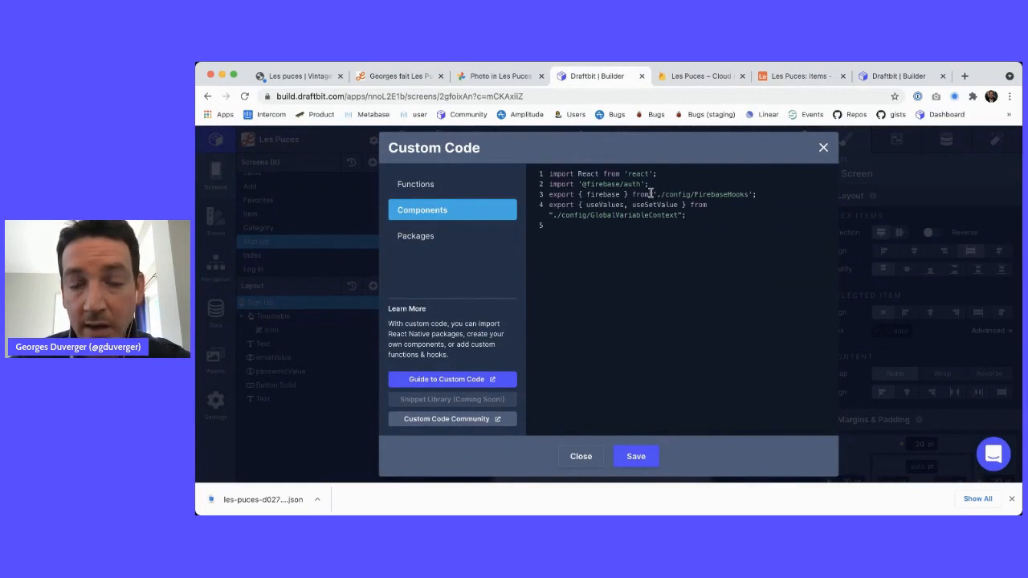
left_click_drag(575, 174, 664, 172)
left_click_drag(570, 184, 676, 184)
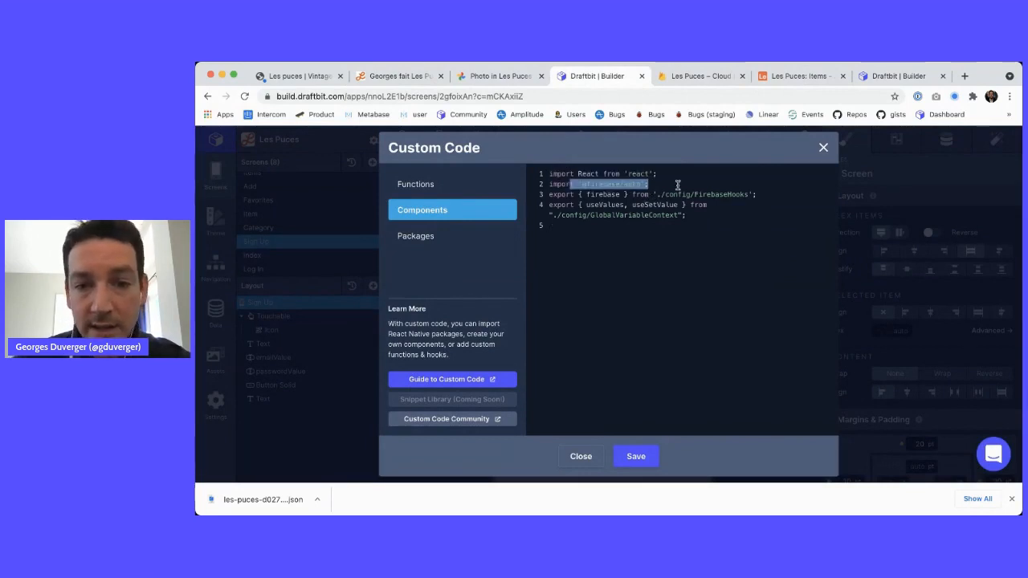
left_click_drag(586, 194, 619, 195)
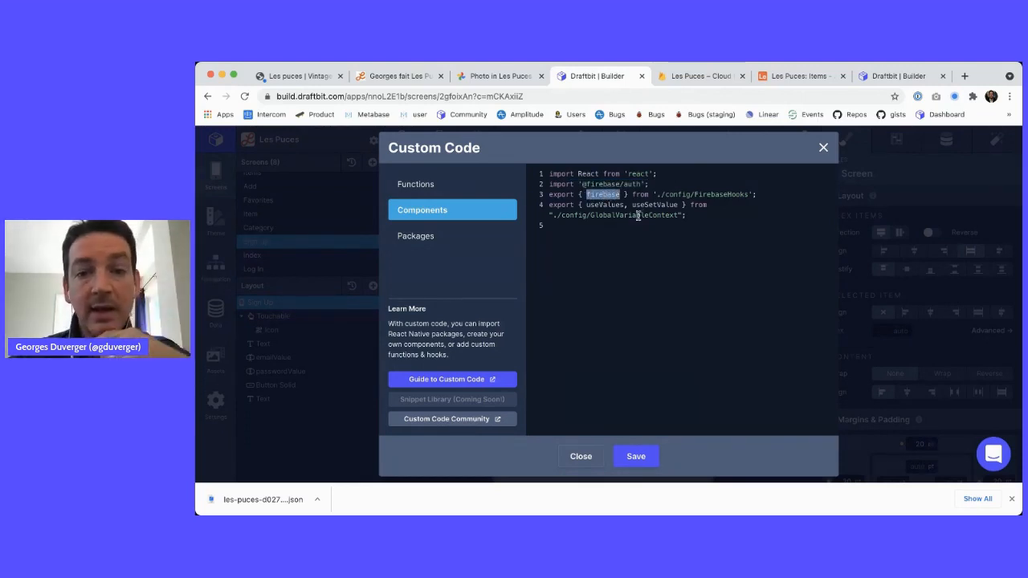
left_click_drag(549, 206, 685, 225)
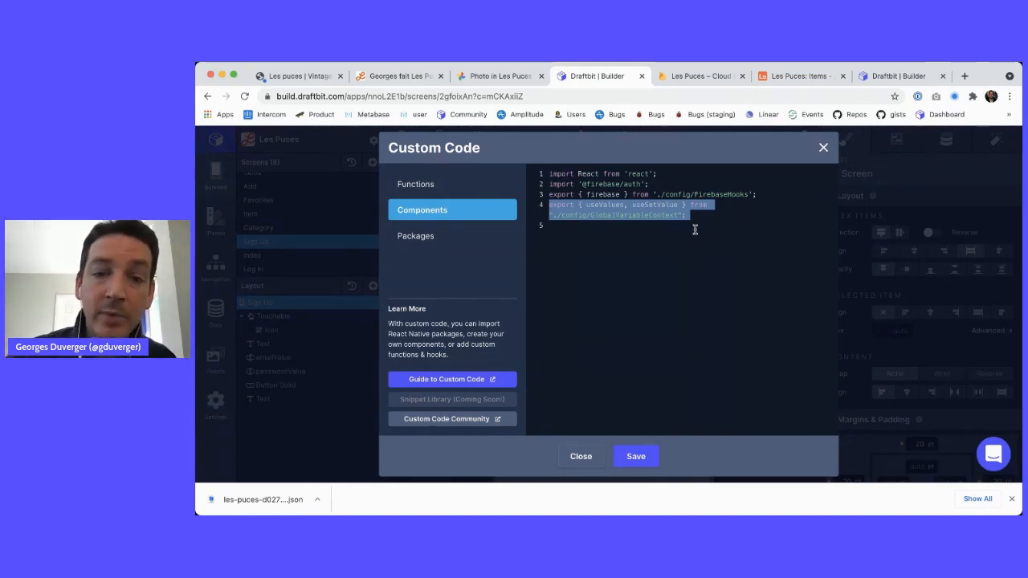
double_click(610, 215)
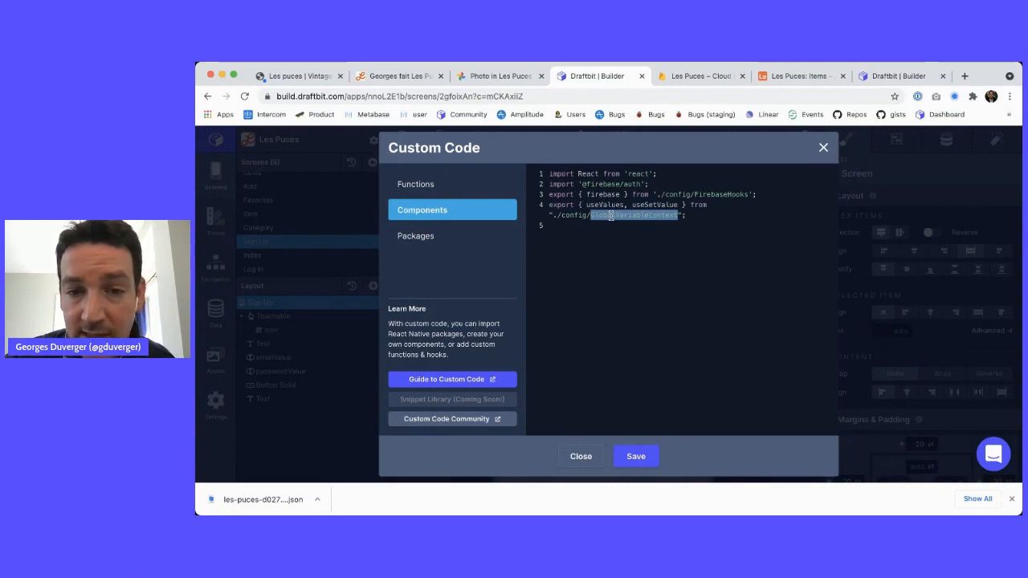
left_click_drag(546, 205, 610, 206)
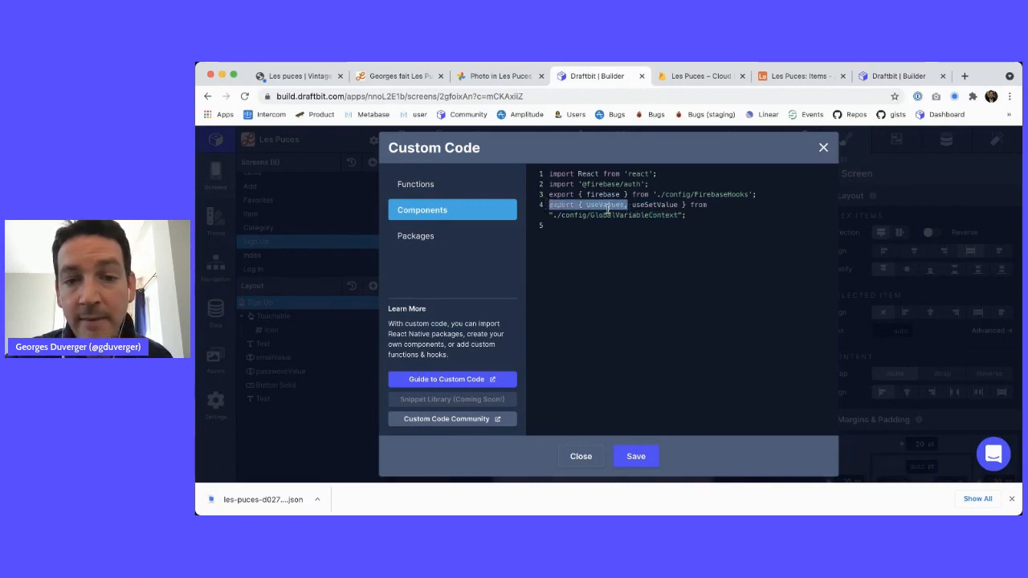
left_click(607, 207)
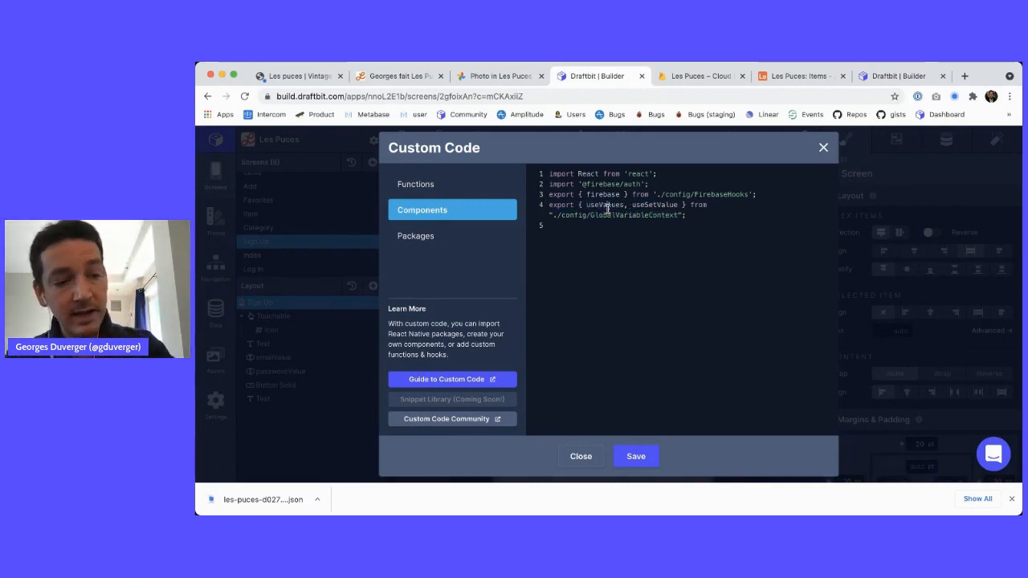
double_click(652, 205)
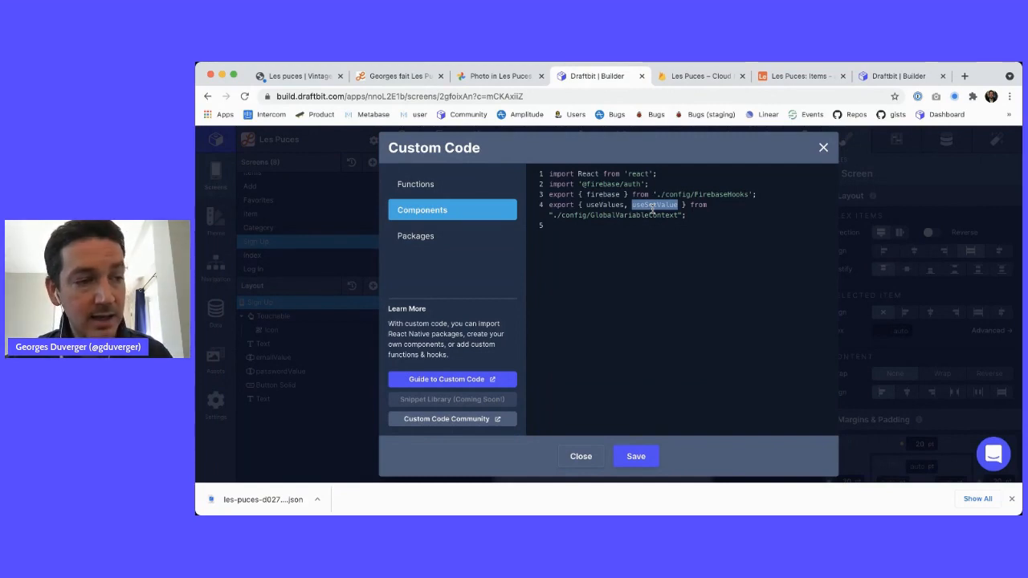
left_click(635, 456)
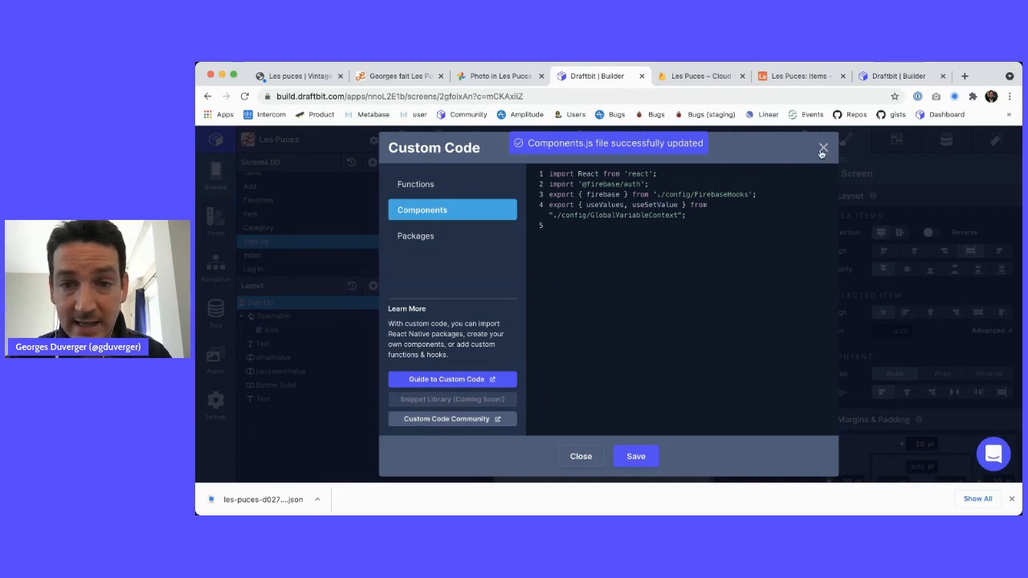
Close Custom Code and check the Stored Variables in Project Settings
left_click(823, 147)
left_click(373, 142)
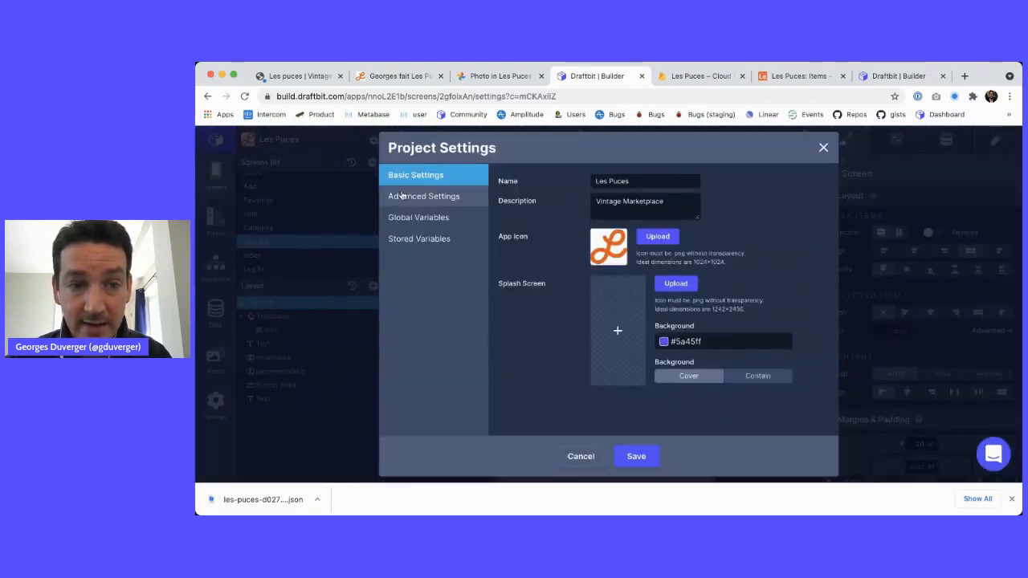
left_click(416, 240)
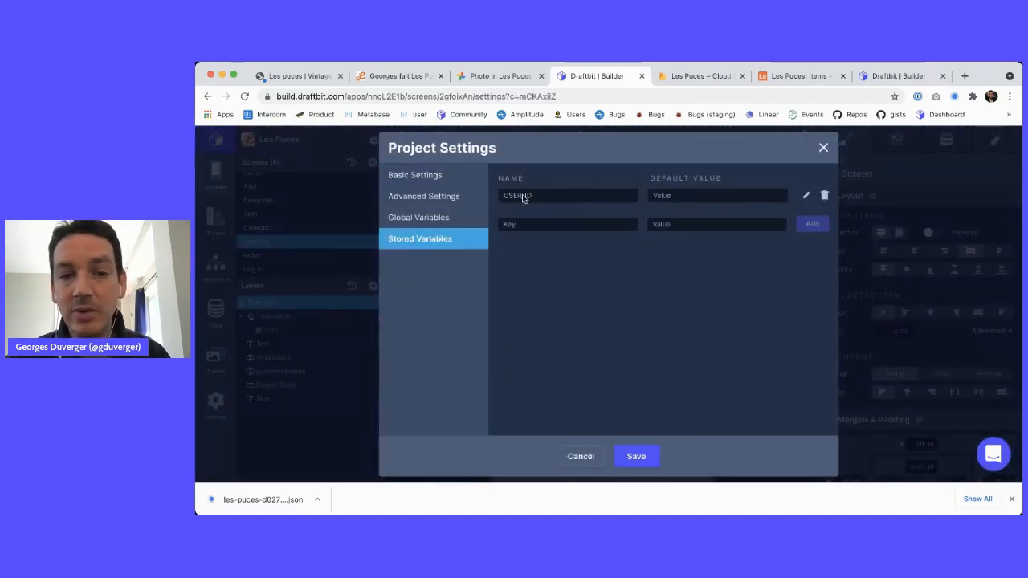
key("Escape")
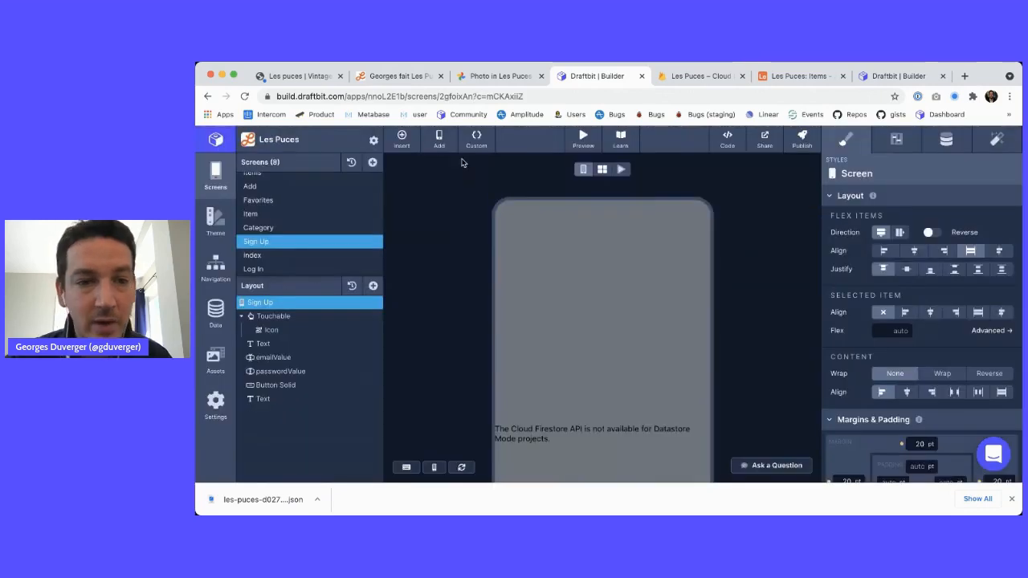
Recheck the Components and Functions code, then close the Custom Code windows in both project tabs
left_click(477, 137)
left_click(443, 211)
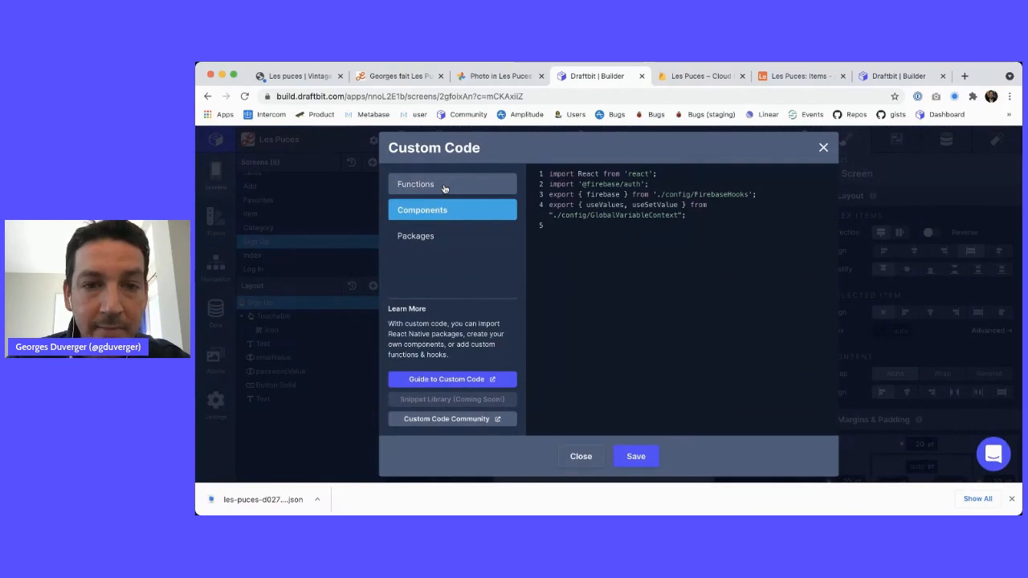
left_click(443, 186)
left_click(871, 76)
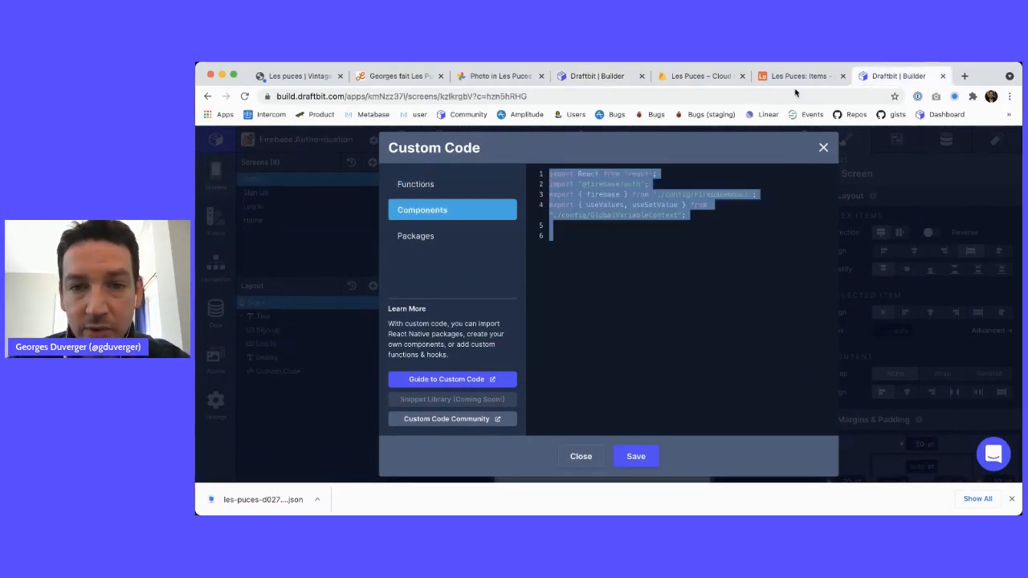
left_click(822, 147)
left_click(592, 76)
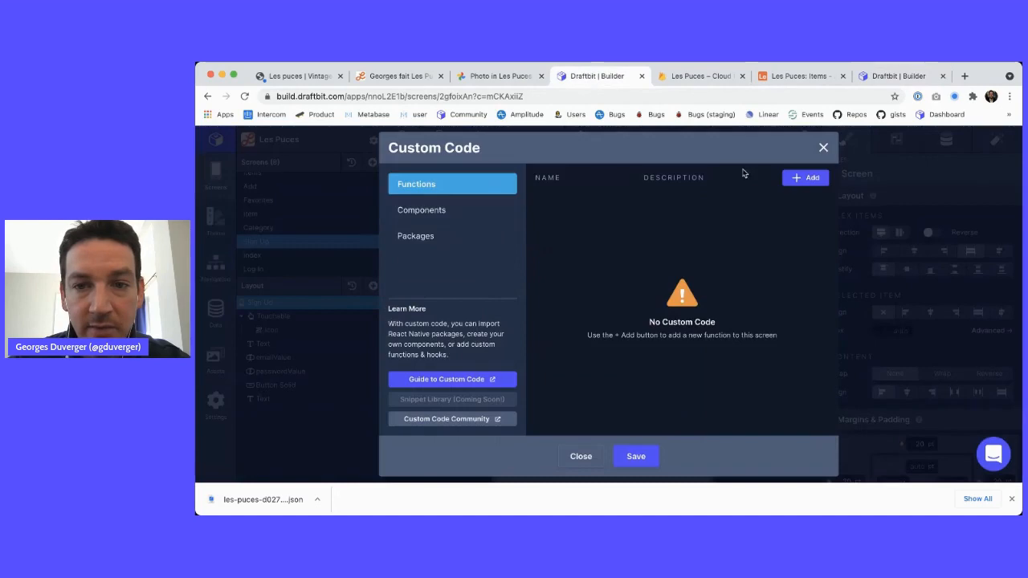
left_click(823, 147)
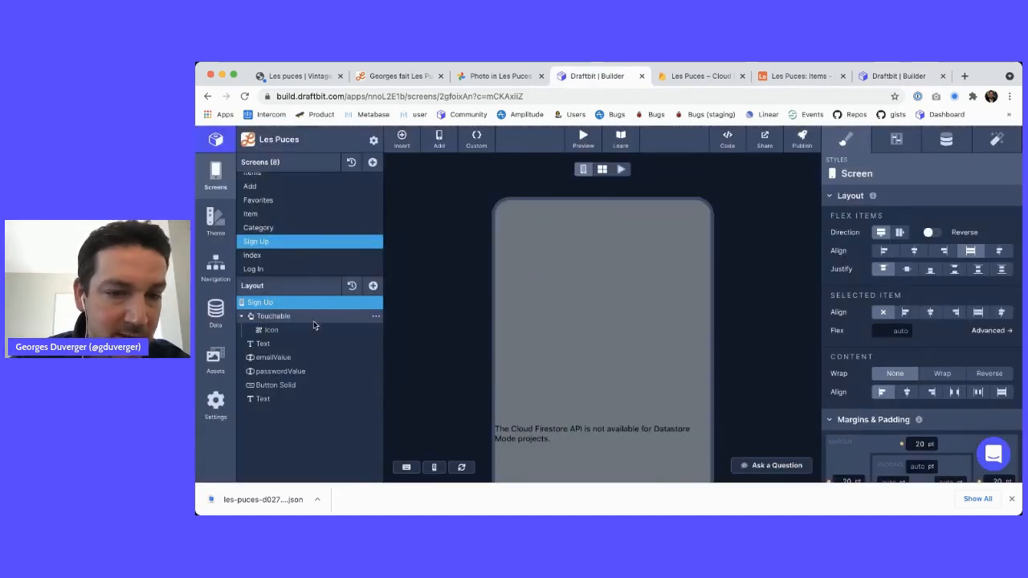
Reload the Sign Up preview and inspect the emailValue and passwordValue input configurations
left_click(621, 170)
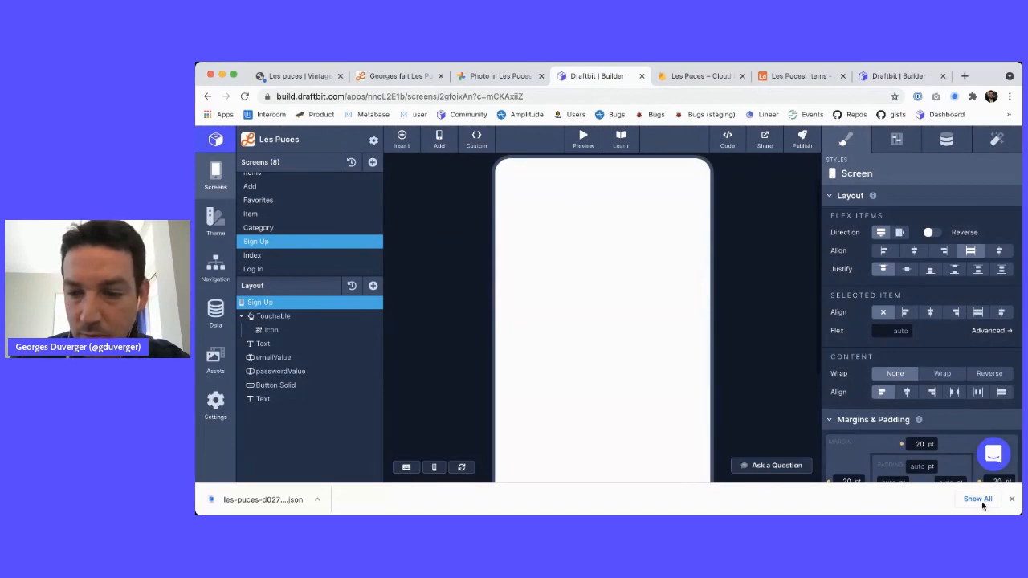
left_click(1012, 499)
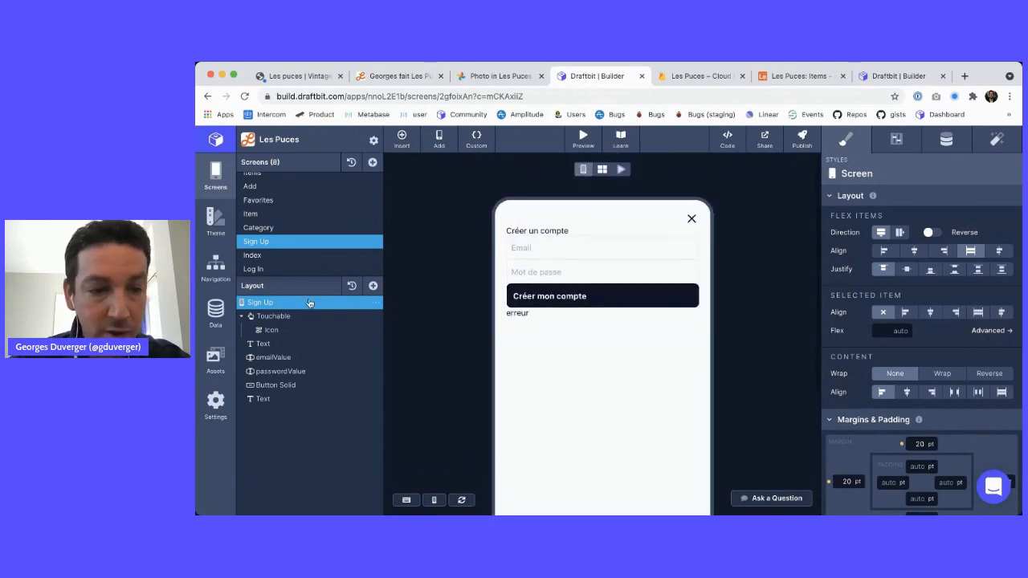
left_click(265, 385)
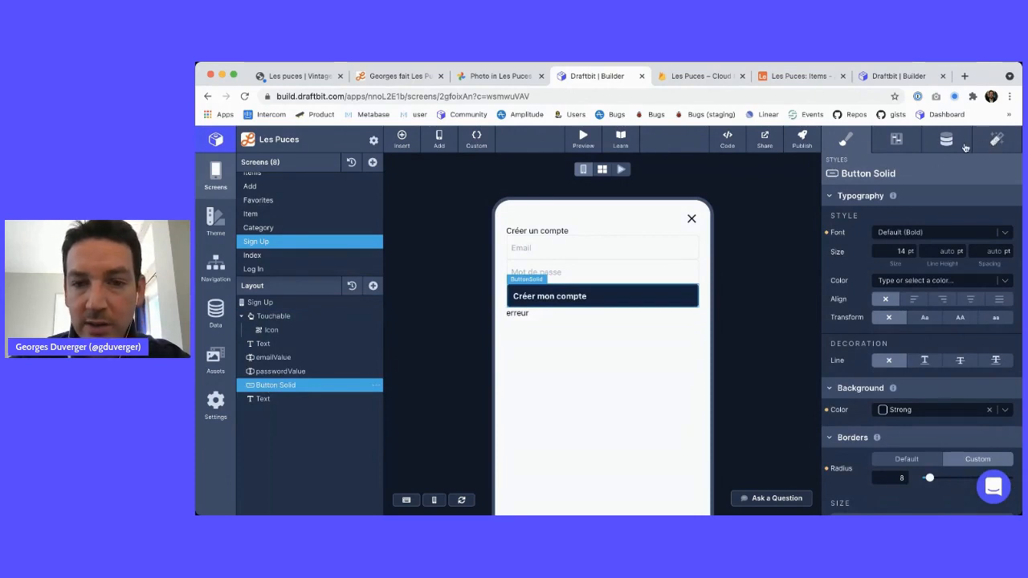
left_click(272, 357)
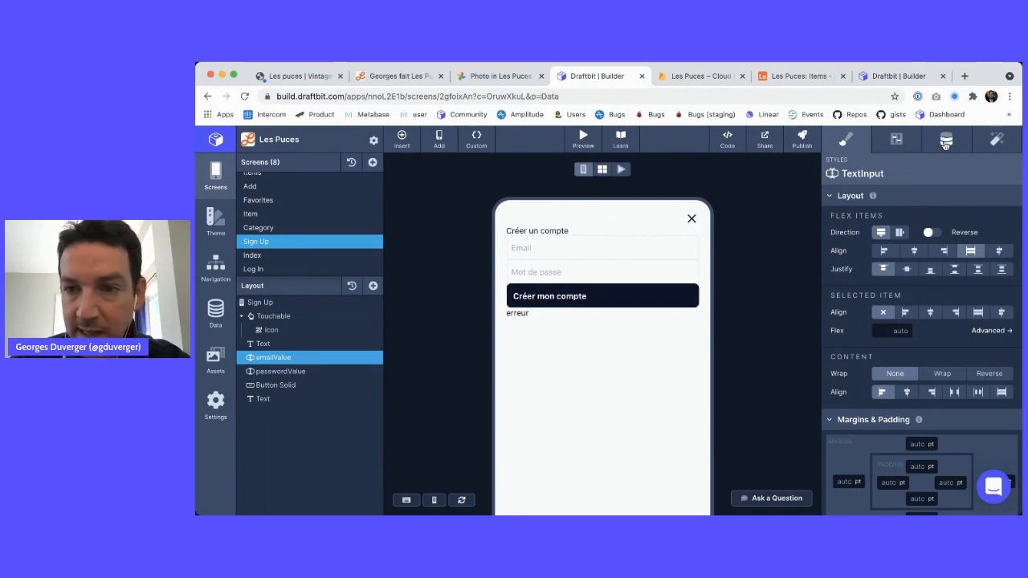
left_click(896, 140)
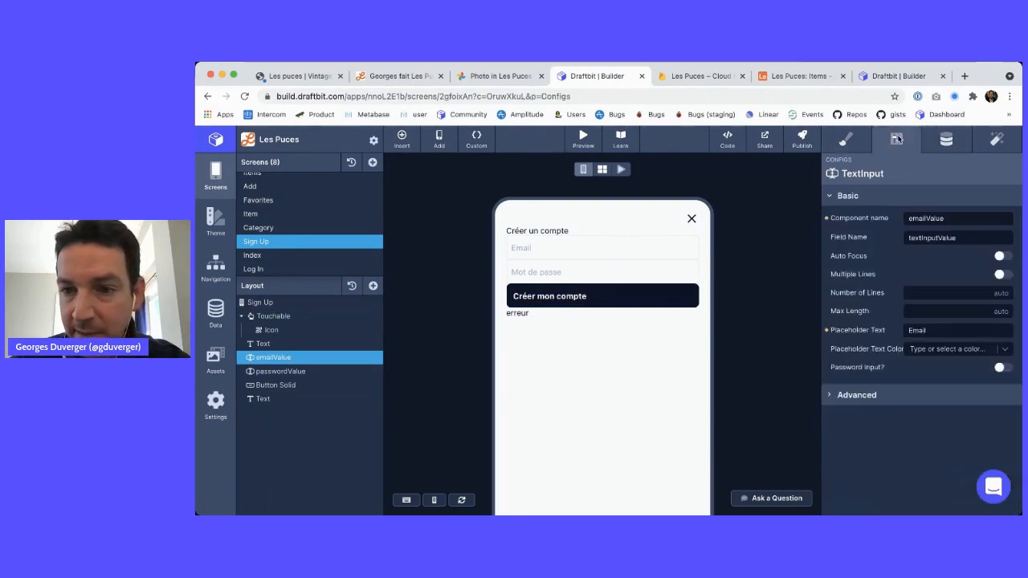
left_click(309, 371)
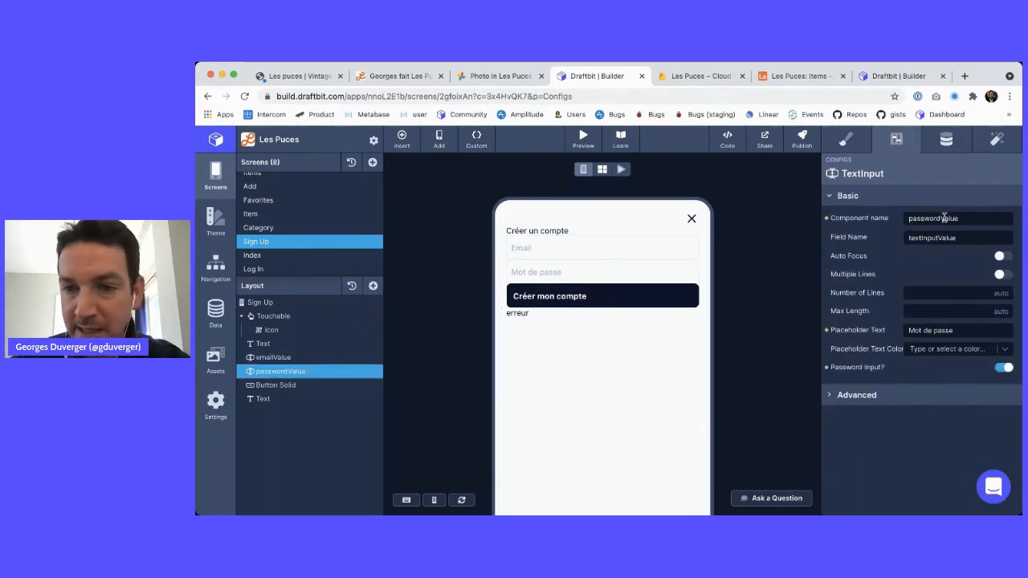
Give the Créer mon compte button a tap action that runs a custom function
left_click(299, 384)
left_click(997, 140)
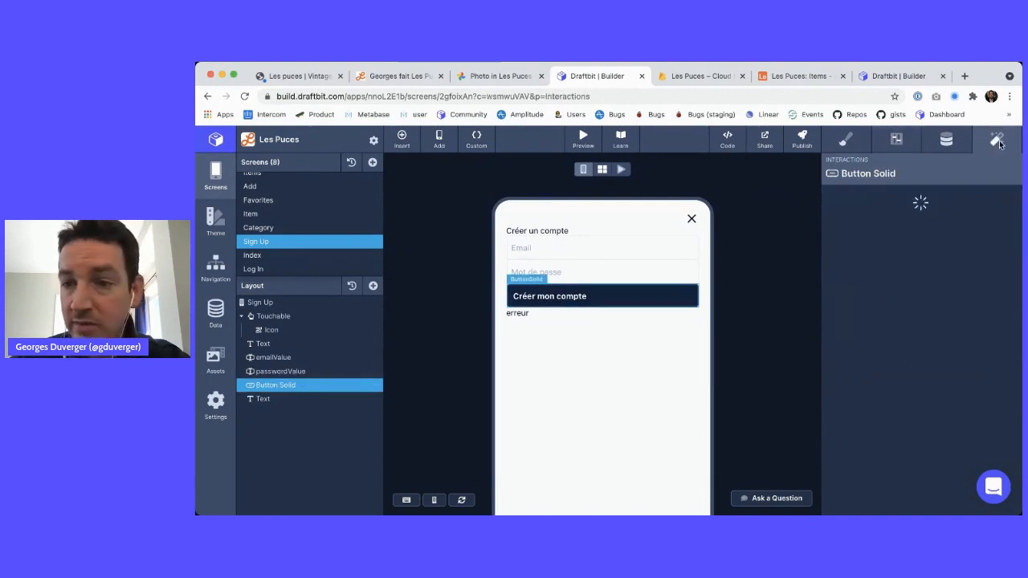
left_click(1013, 249)
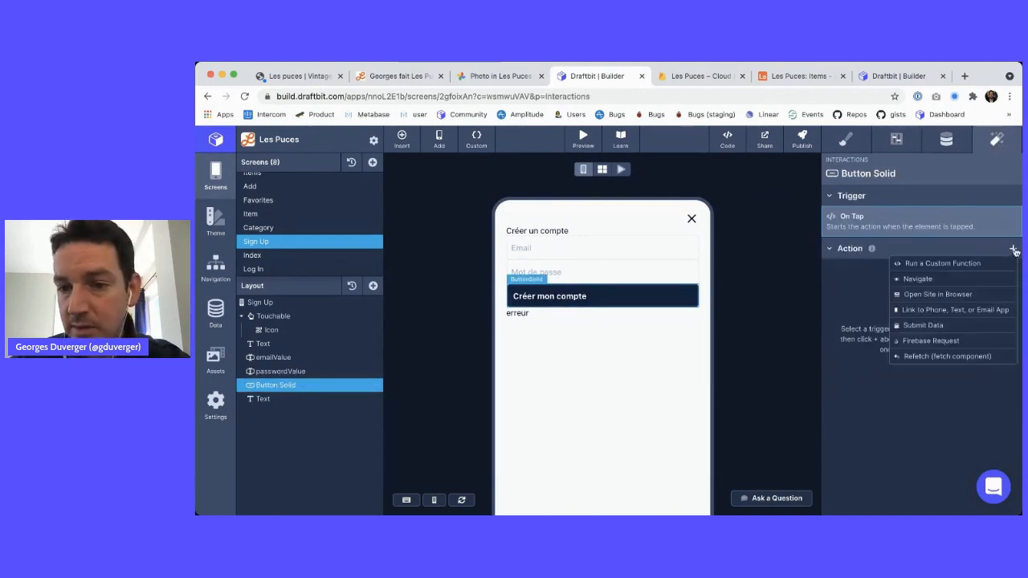
left_click(954, 264)
left_click(949, 238)
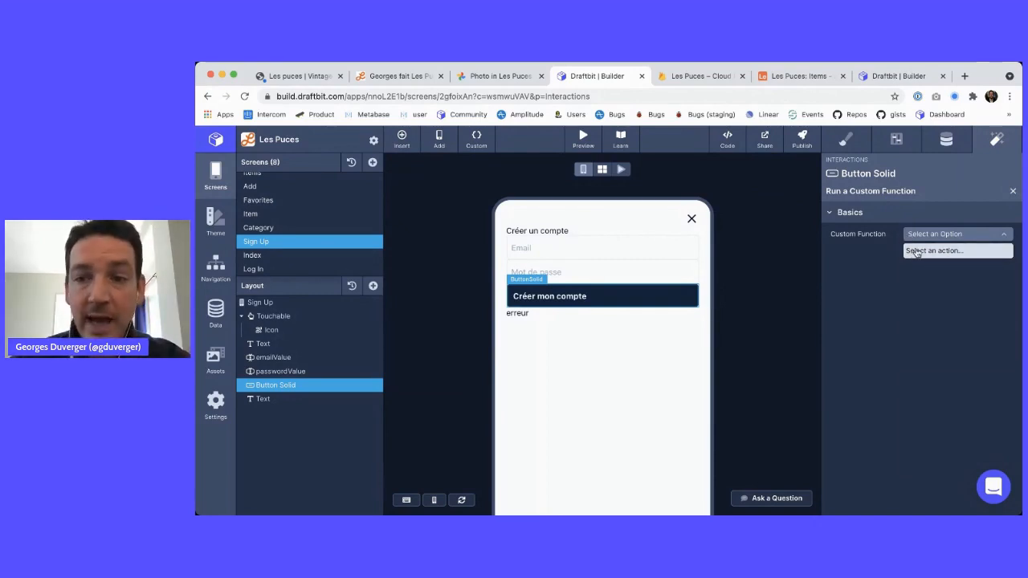
Study the reference app's signUp function and Inline Code hook, then return to Les Puces
left_click(476, 138)
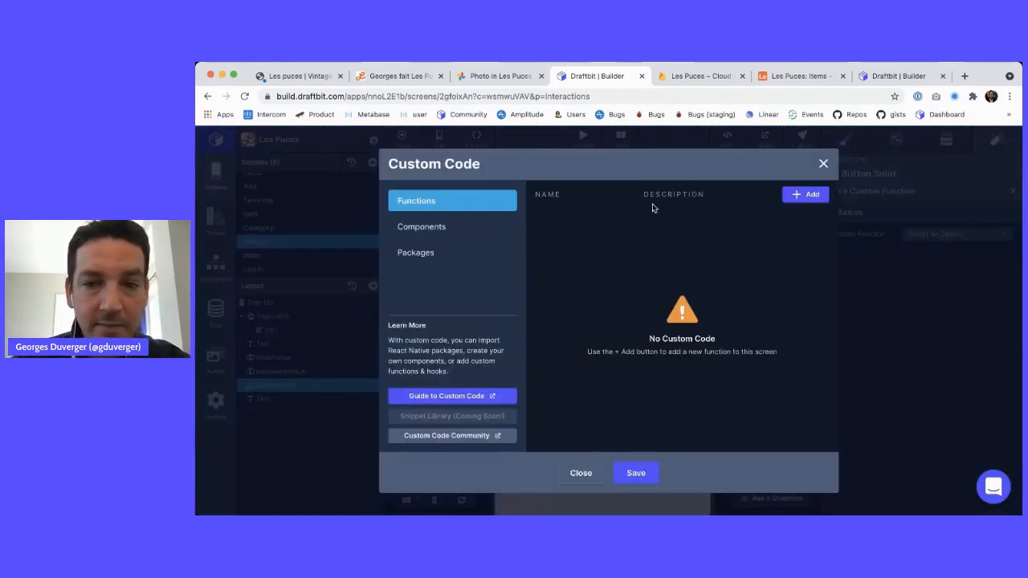
left_click(891, 76)
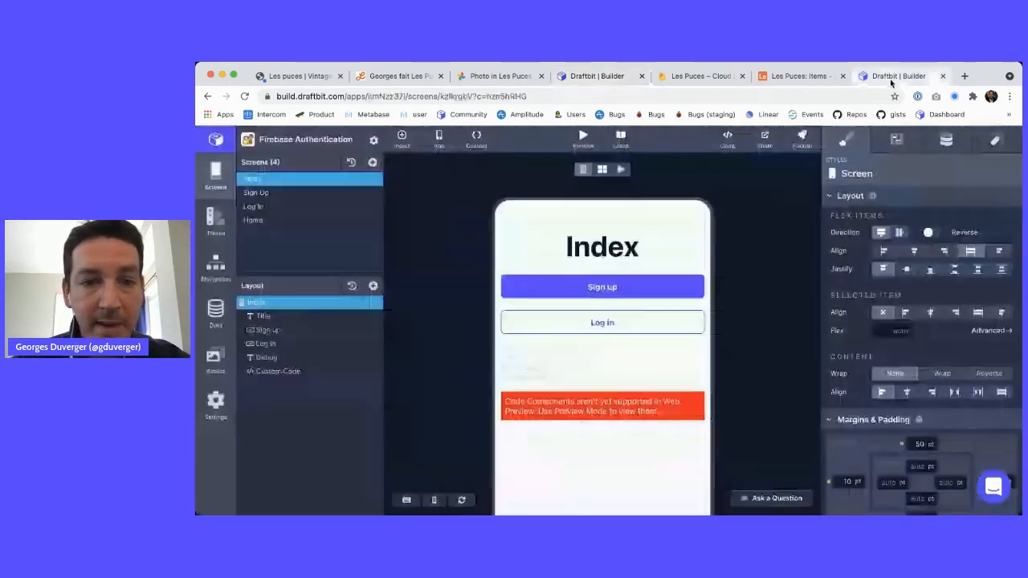
left_click(476, 142)
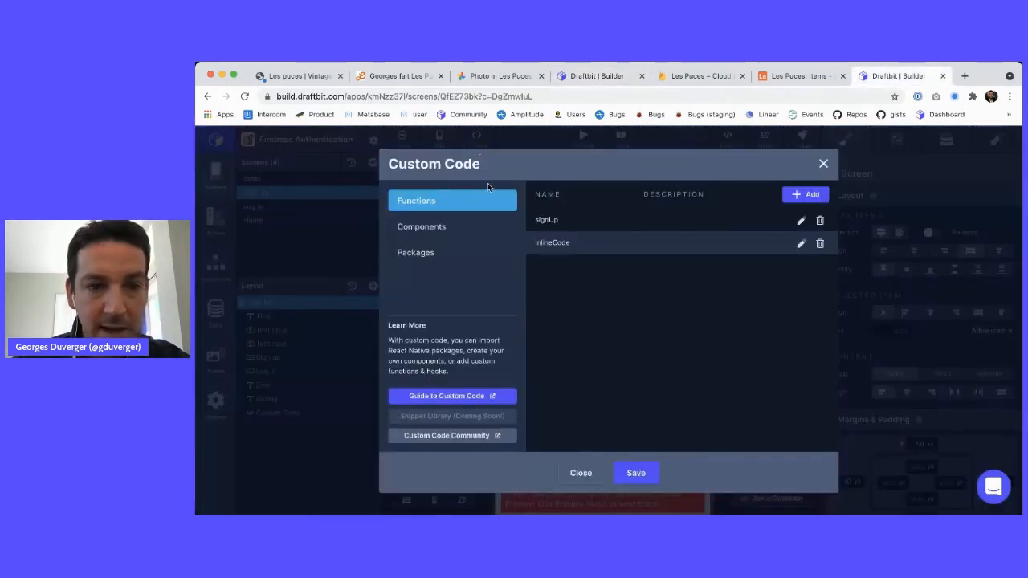
left_click(800, 221)
left_click(580, 472)
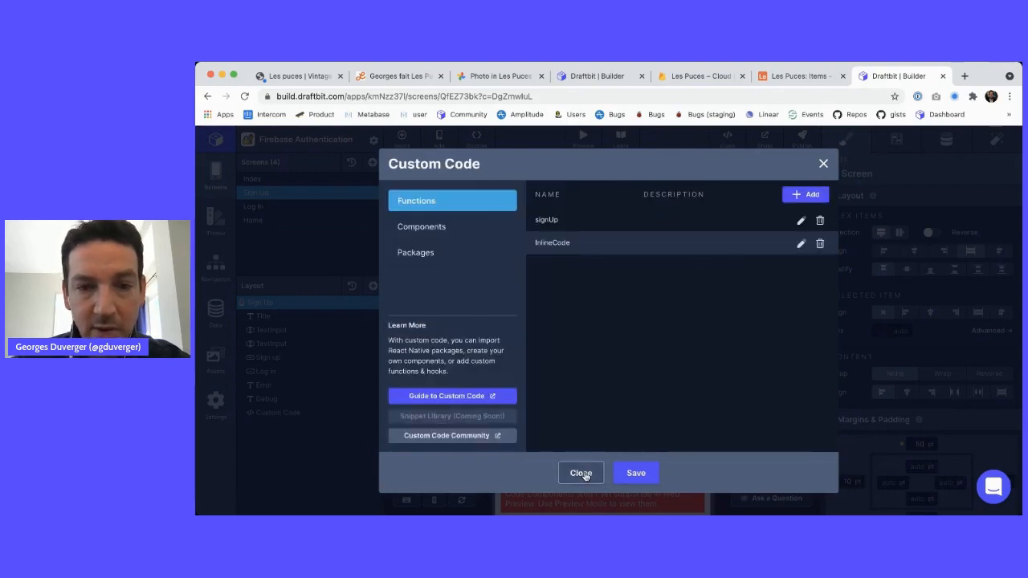
left_click(801, 244)
left_click_drag(742, 224, 547, 222)
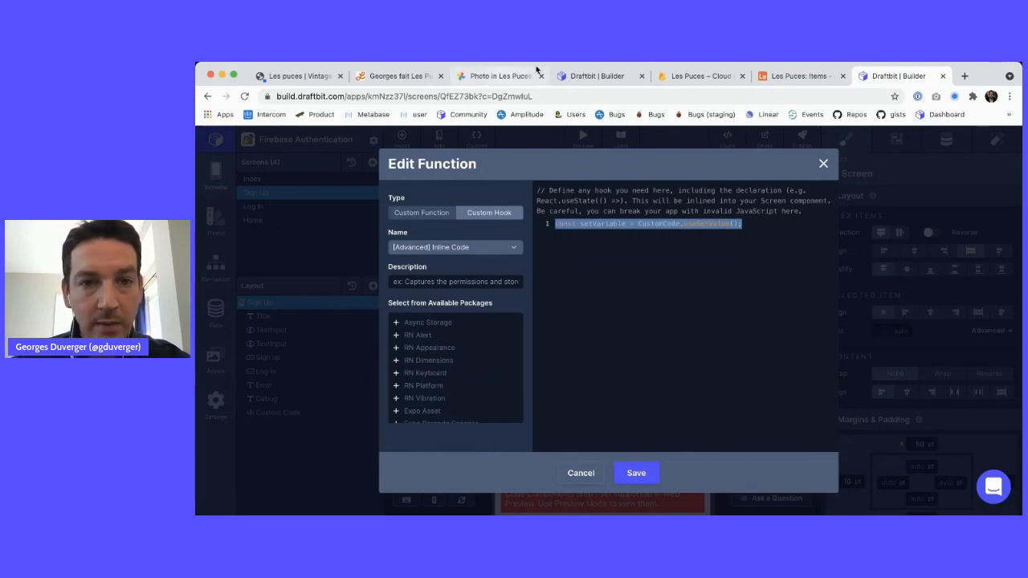
left_click(597, 76)
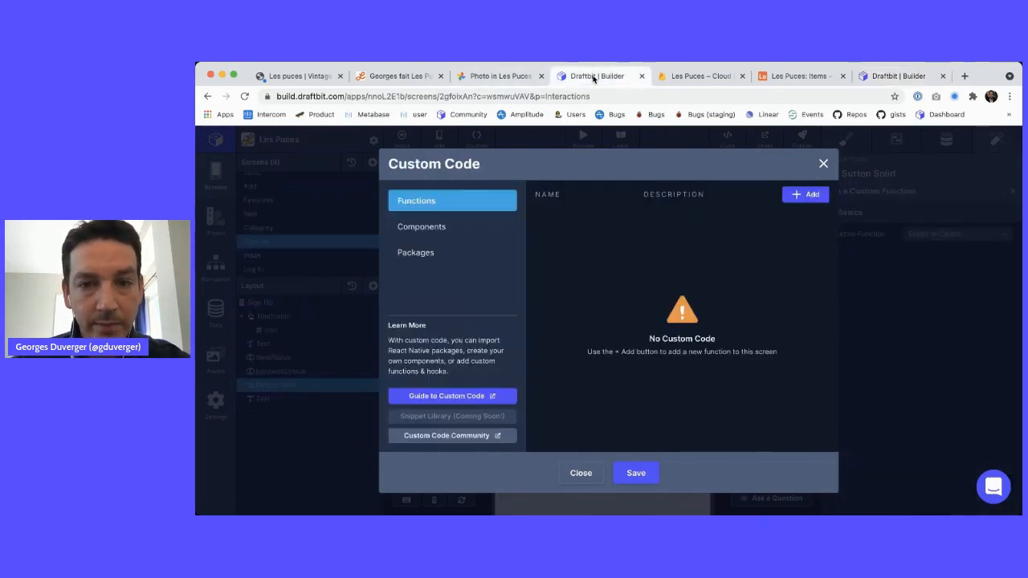
Add and save an [Advanced] Inline Code custom hook in Les Puces
left_click(805, 196)
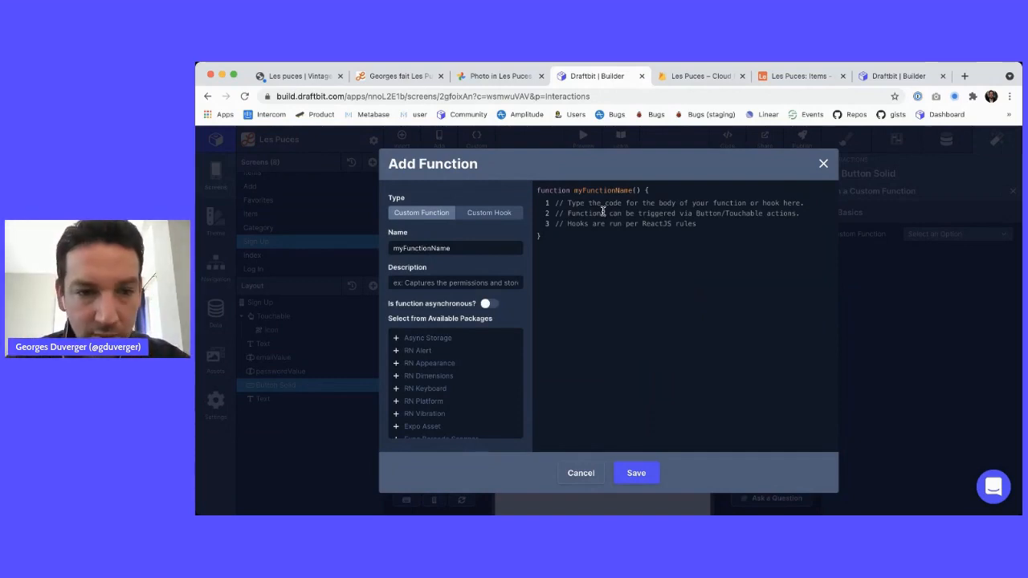
left_click(498, 215)
left_click(458, 254)
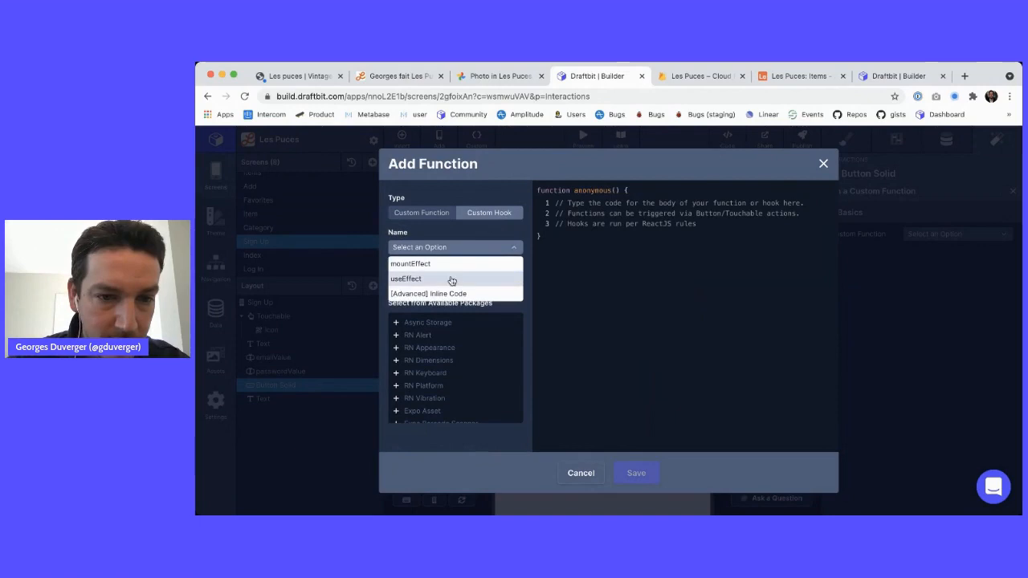
left_click(453, 294)
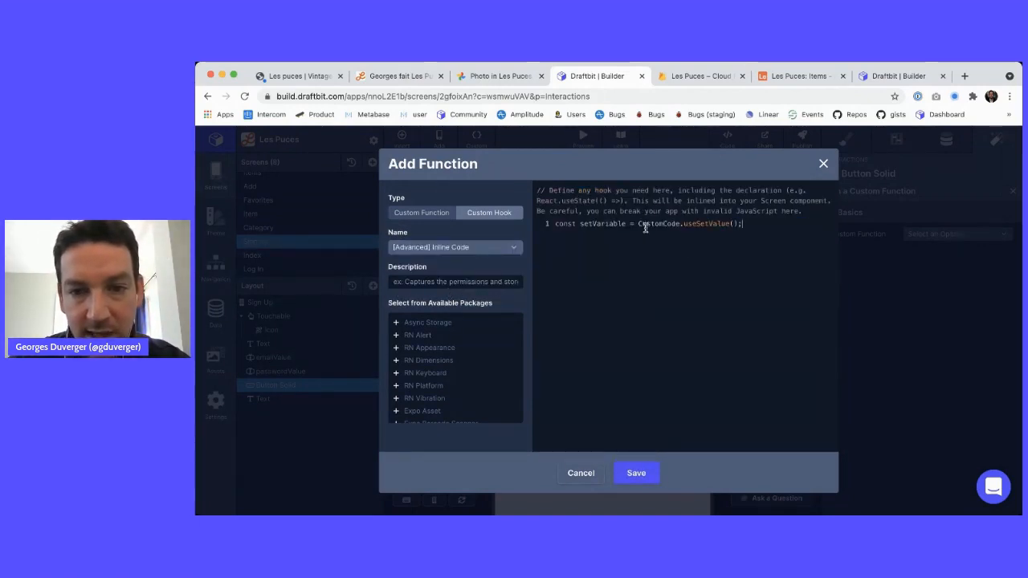
left_click(635, 474)
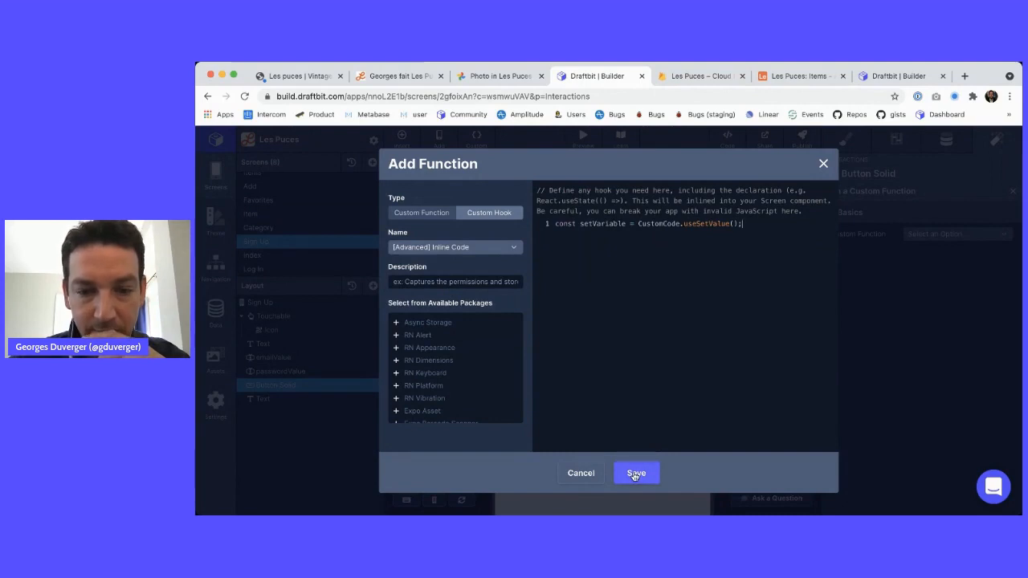
left_click(895, 75)
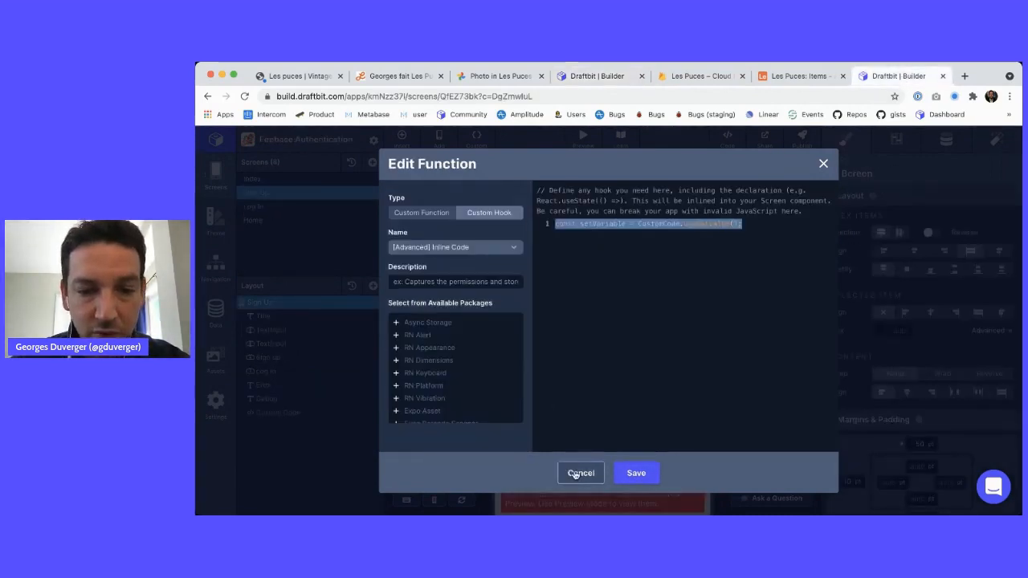
Cancel the inline code editor and copy all of the reference signUp function's code
left_click(575, 475)
left_click(798, 220)
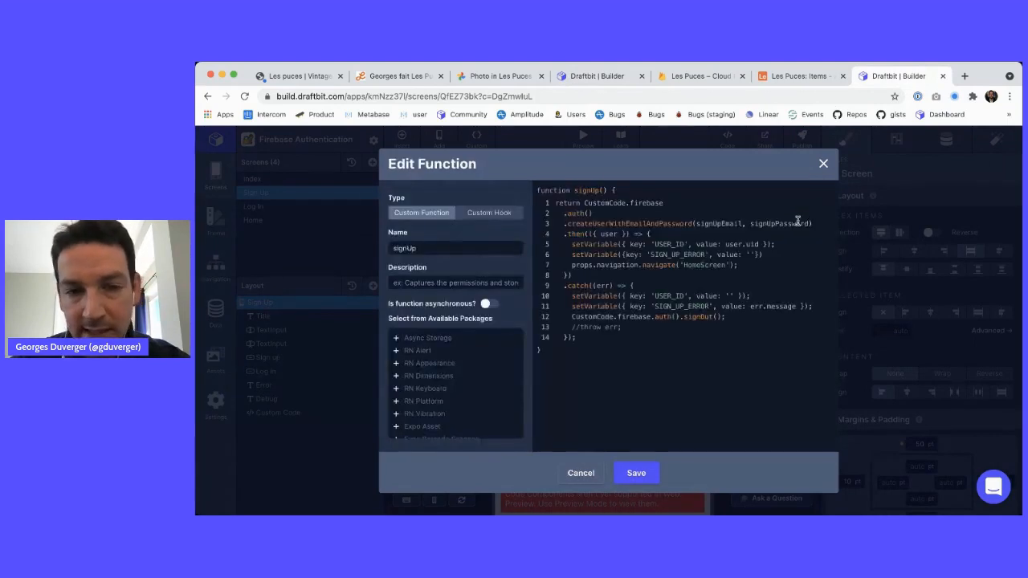
key("super+a")
left_click(597, 76)
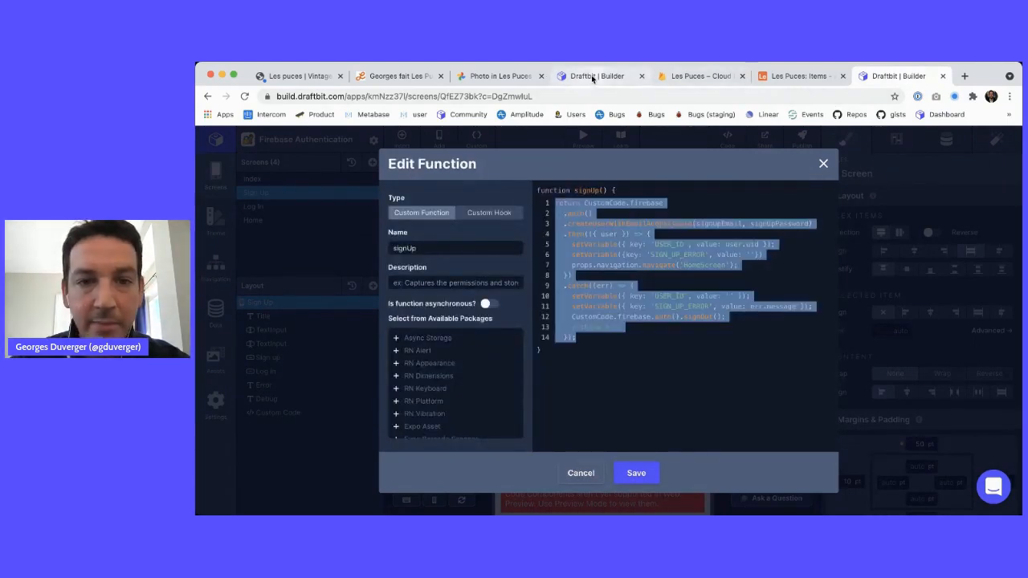
In Les Puces, add a function named signUp and paste the copied code over the placeholder
left_click(795, 200)
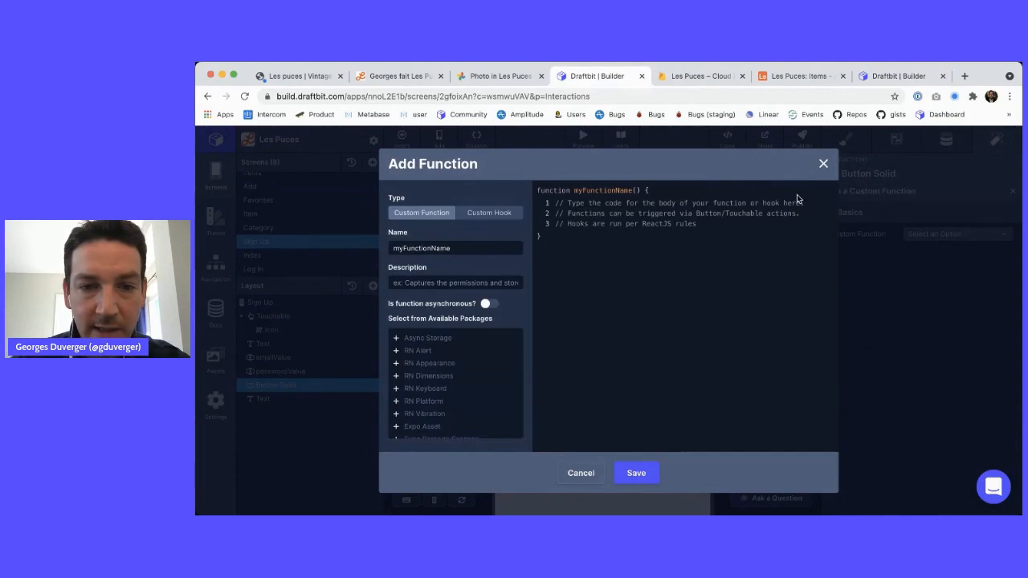
double_click(457, 248)
type("signUp")
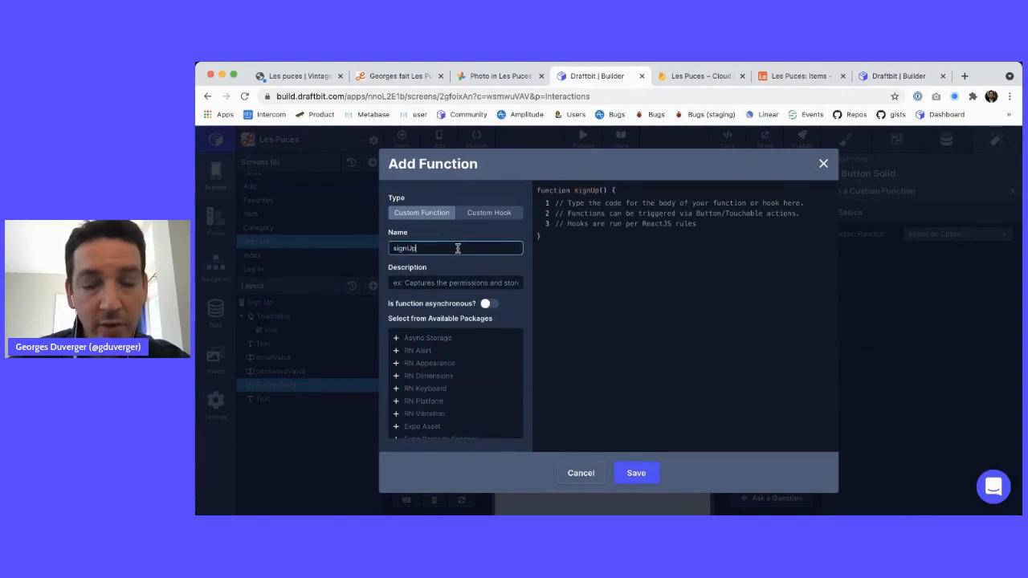
key("Tab")
left_click(582, 228)
key("ctrl+a")
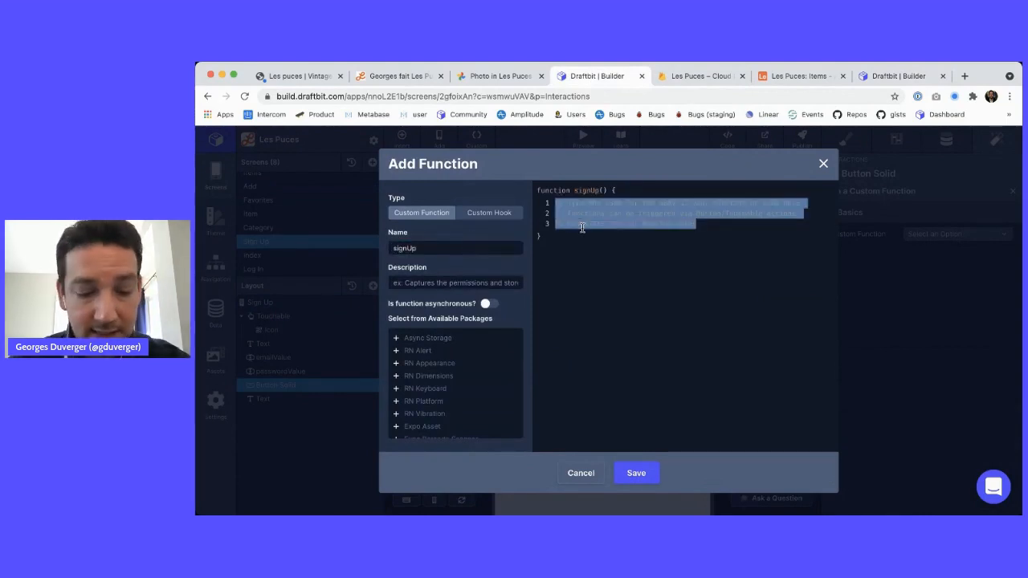
key("ctrl+v")
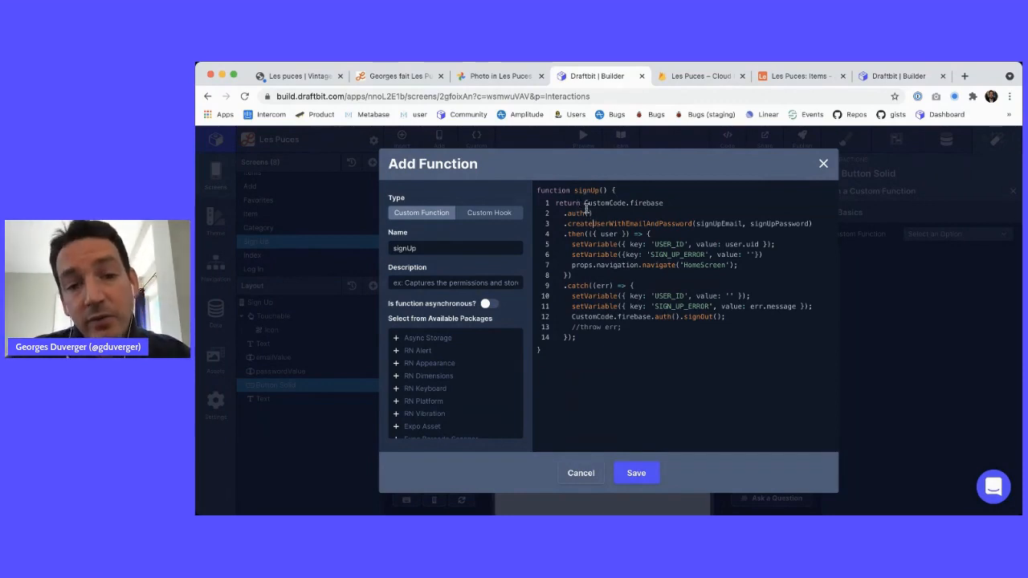
Review the auth, createUserWithEmailAndPassword and signUpEmail parts, then save signUp
left_click_drag(567, 213, 585, 214)
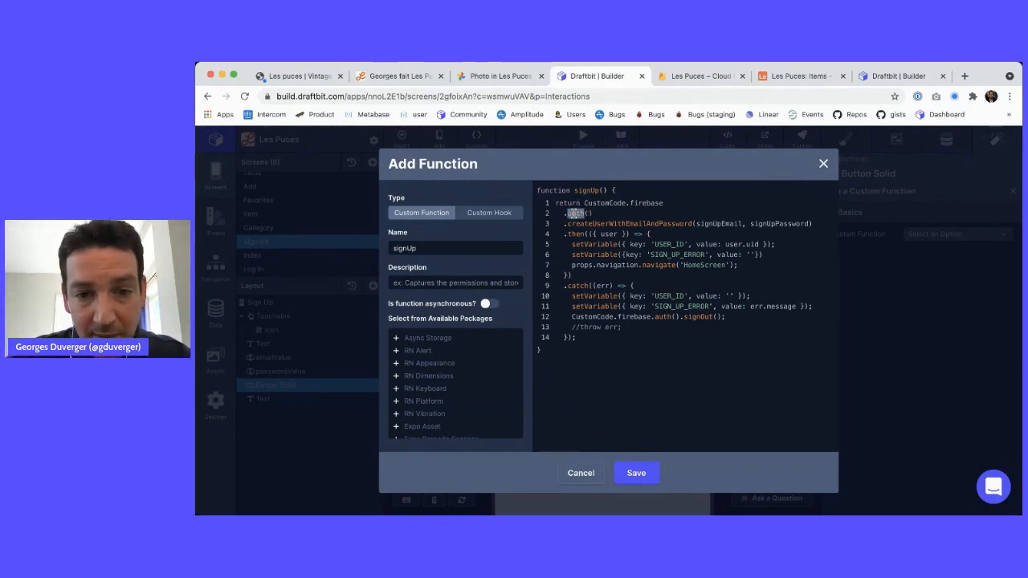
double_click(609, 224)
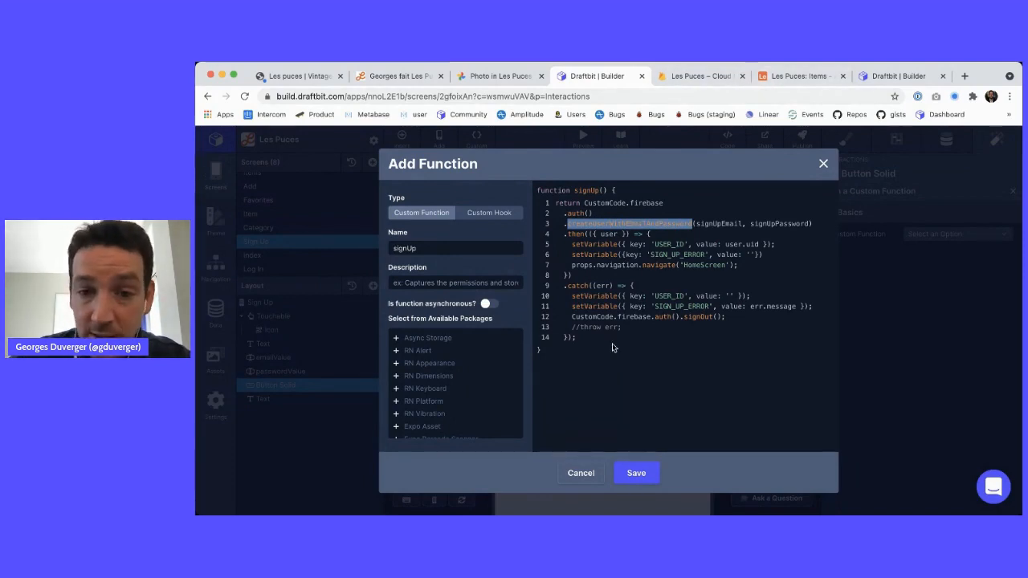
double_click(721, 224)
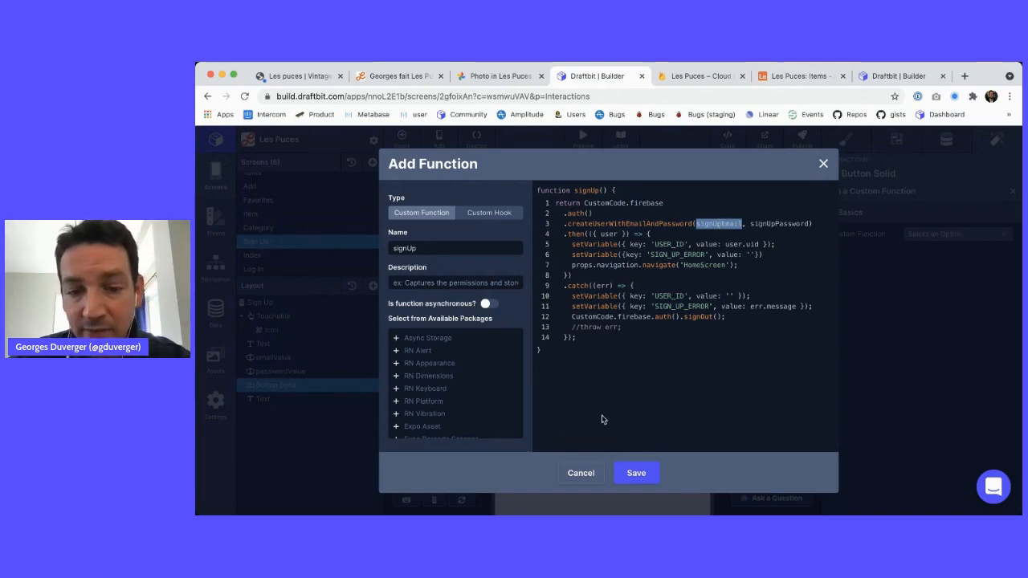
left_click(636, 473)
Rename the emailValue input's component to signUpEmail
left_click(823, 163)
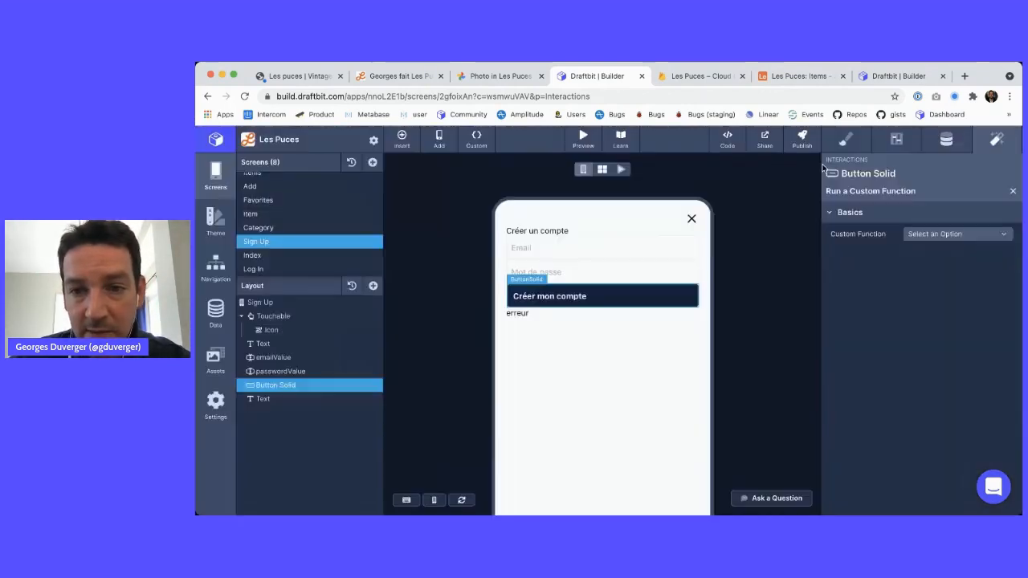
left_click(337, 358)
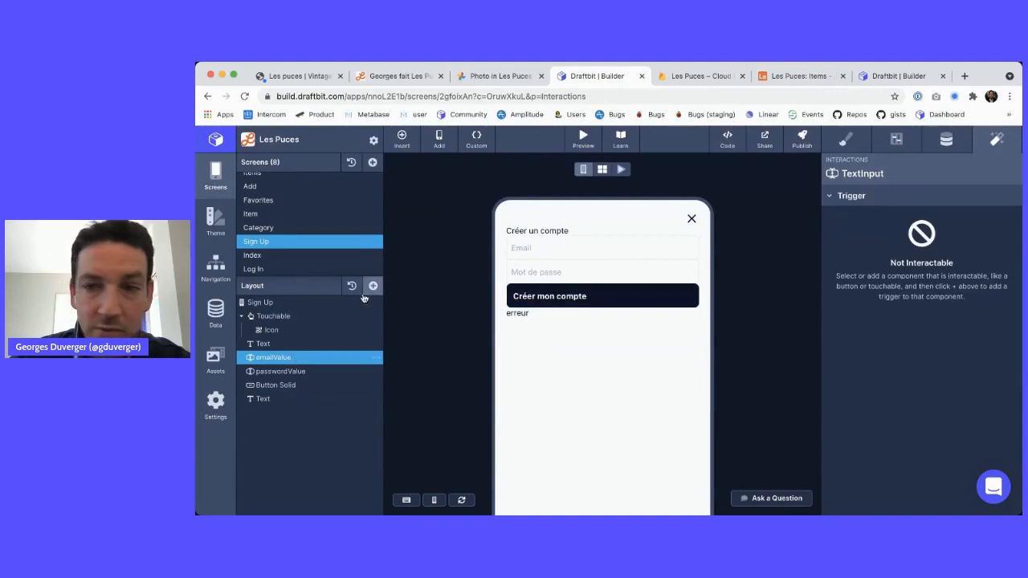
left_click(896, 139)
double_click(925, 217)
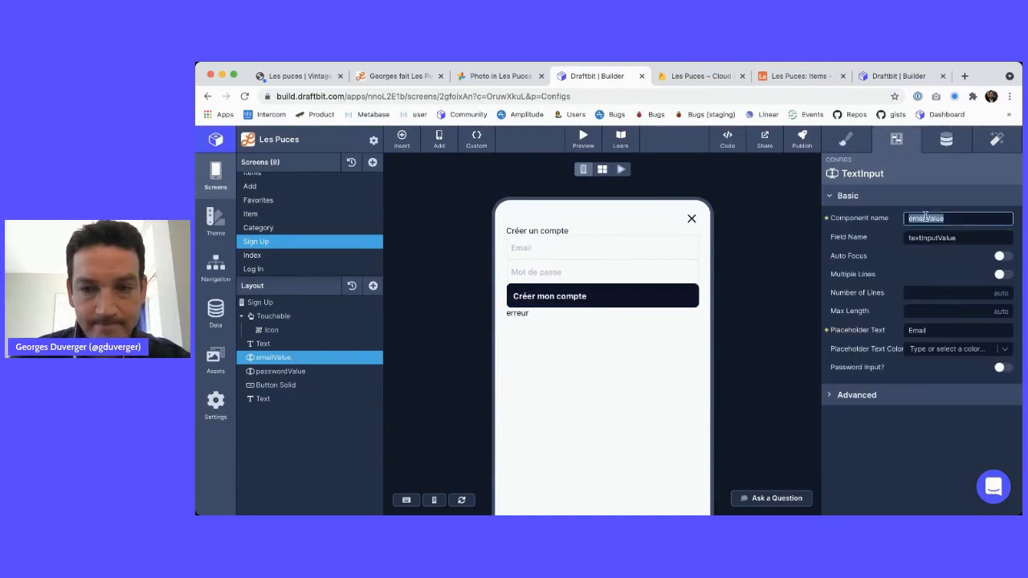
type("signUpEmail")
key("Tab")
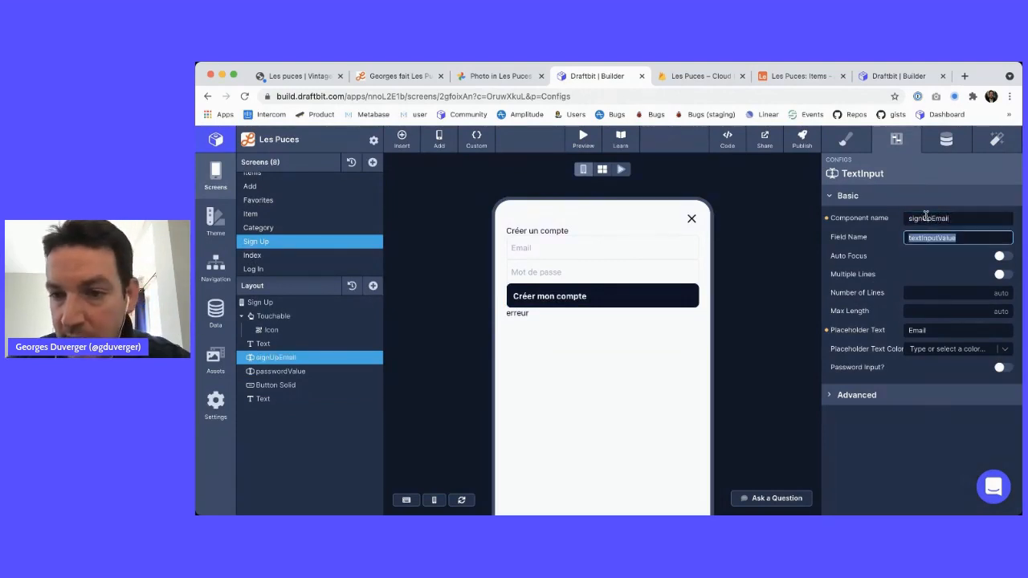
Rename the passwordValue input's component to signUpPassword
left_click(267, 372)
double_click(916, 218)
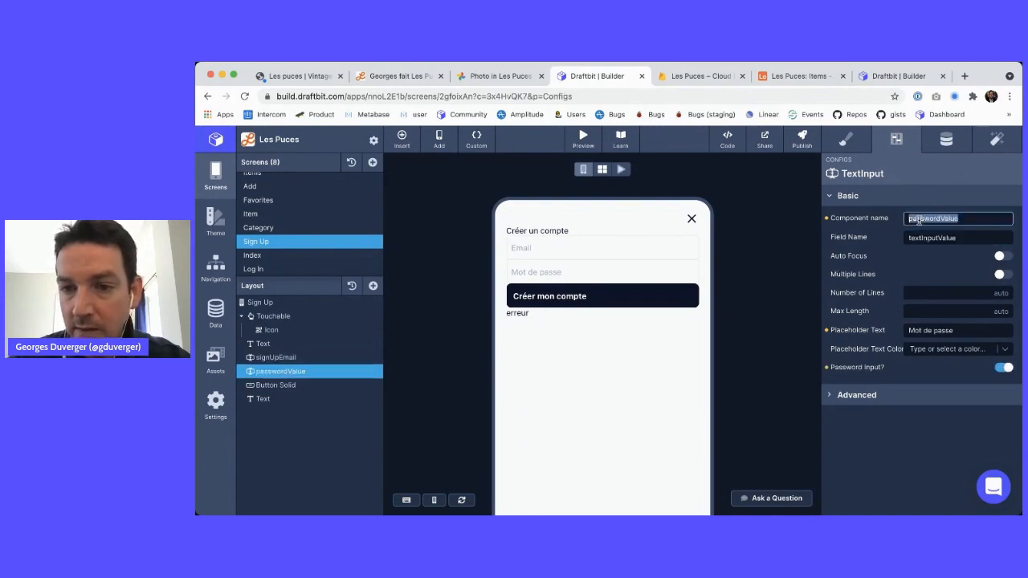
type("signUp")
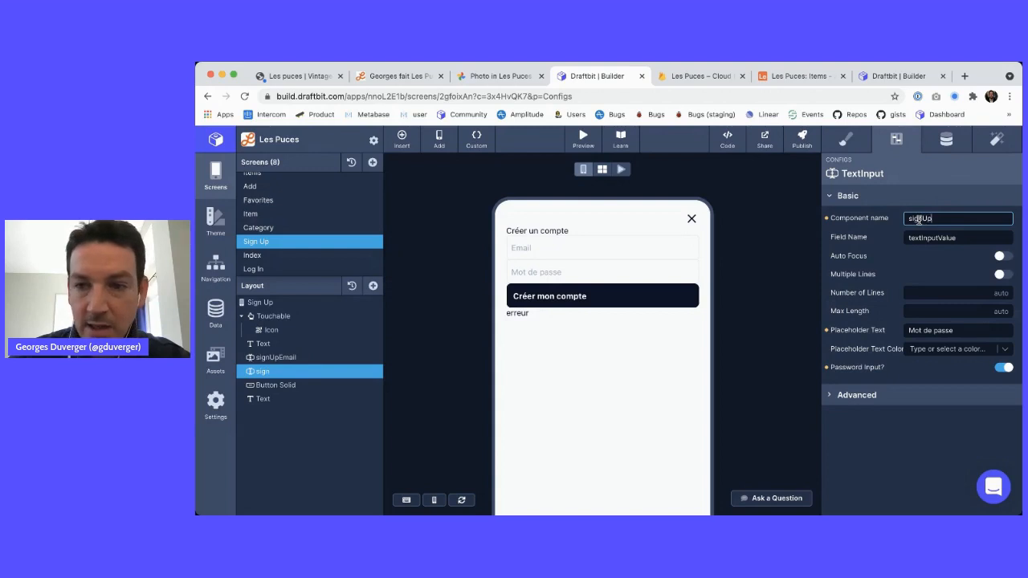
type("s")
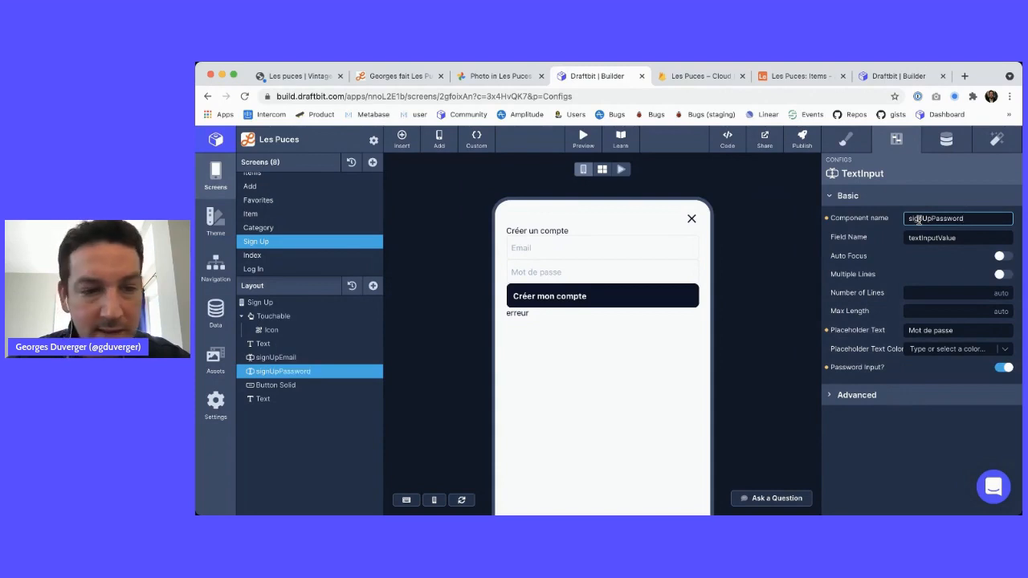
key("Tab")
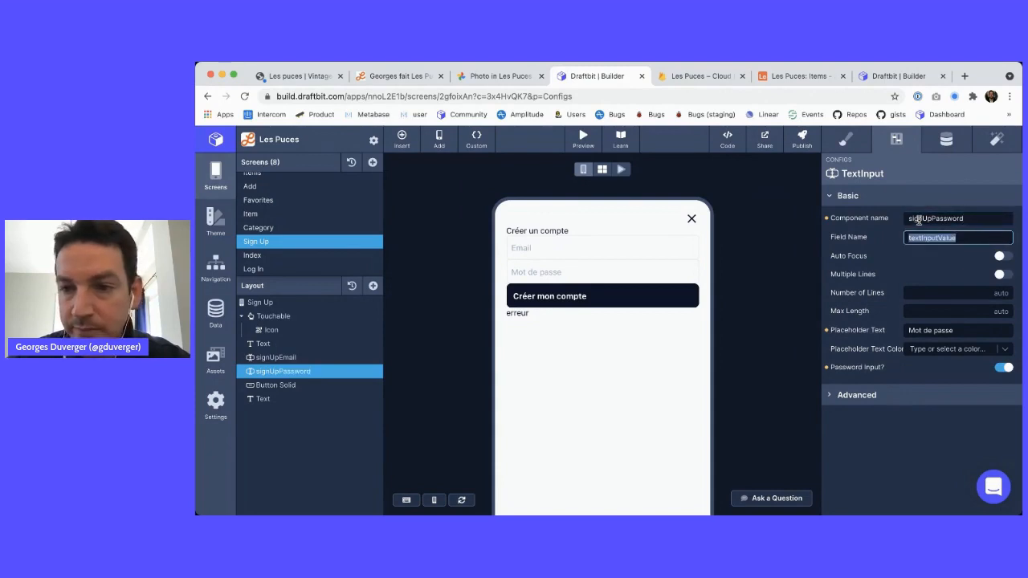
Reopen the signUp function and review its then handler setting USER_ID to user.uid
left_click(478, 139)
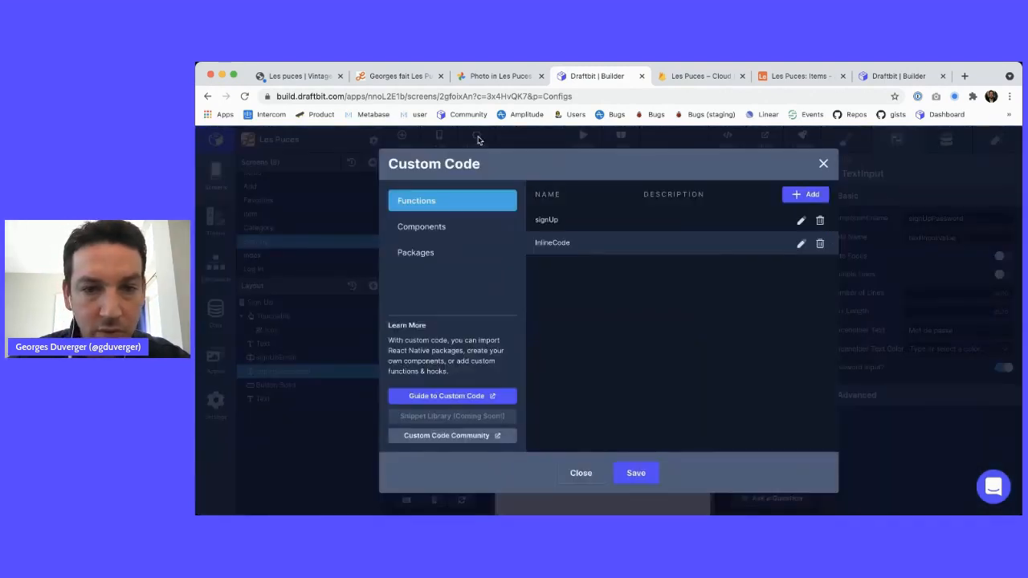
left_click(800, 220)
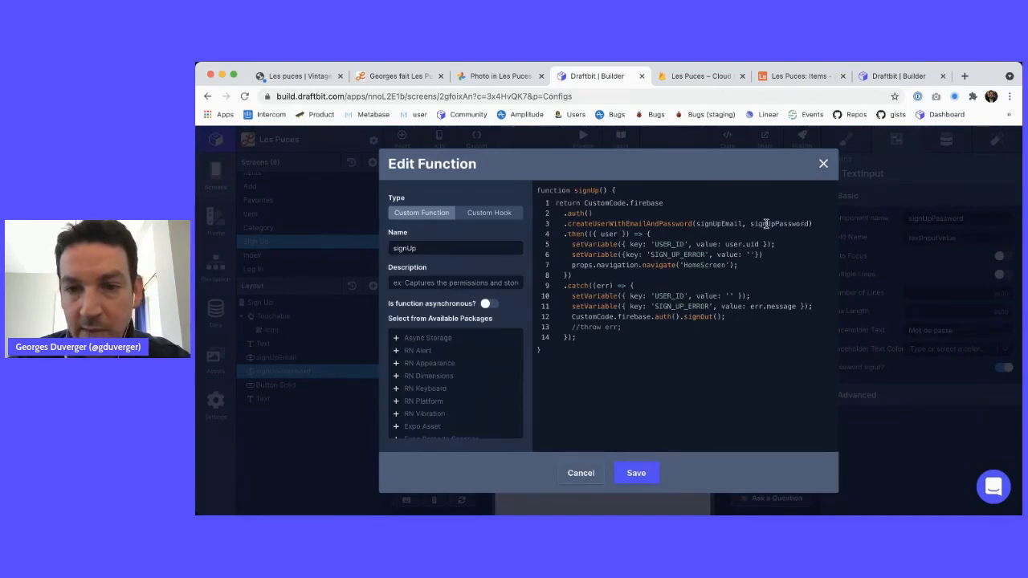
left_click_drag(569, 234, 618, 234)
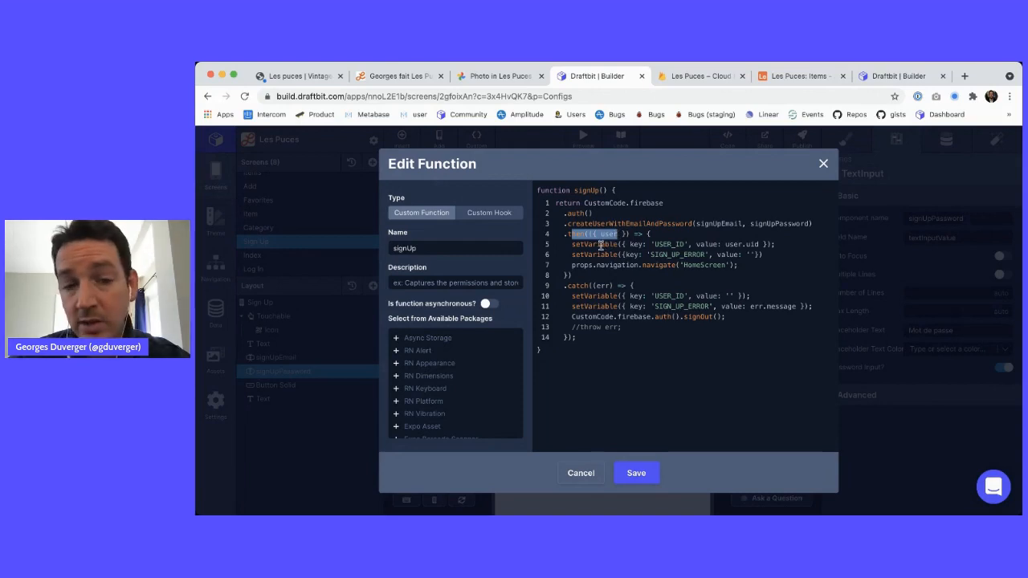
double_click(590, 244)
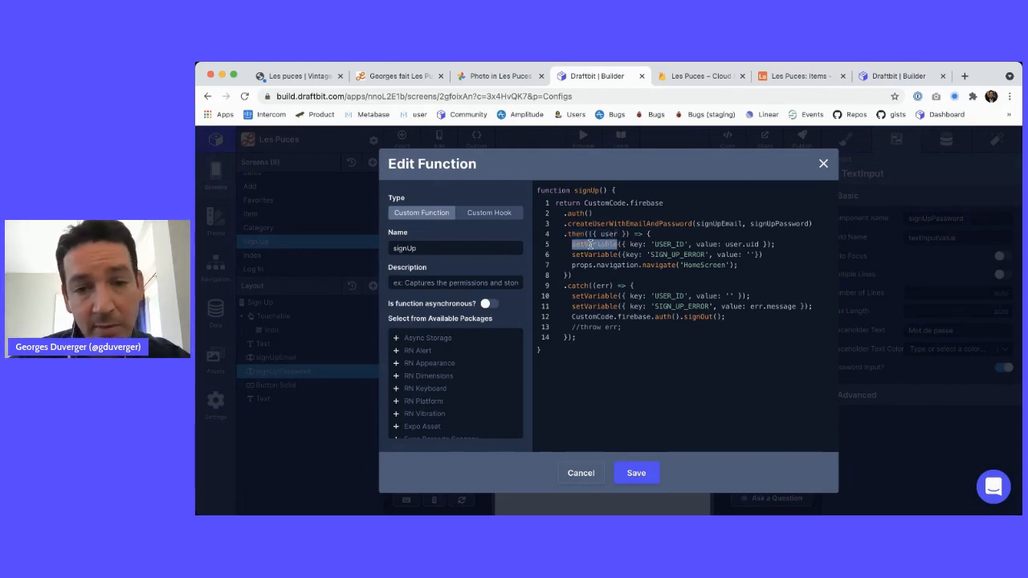
double_click(669, 244)
double_click(752, 244)
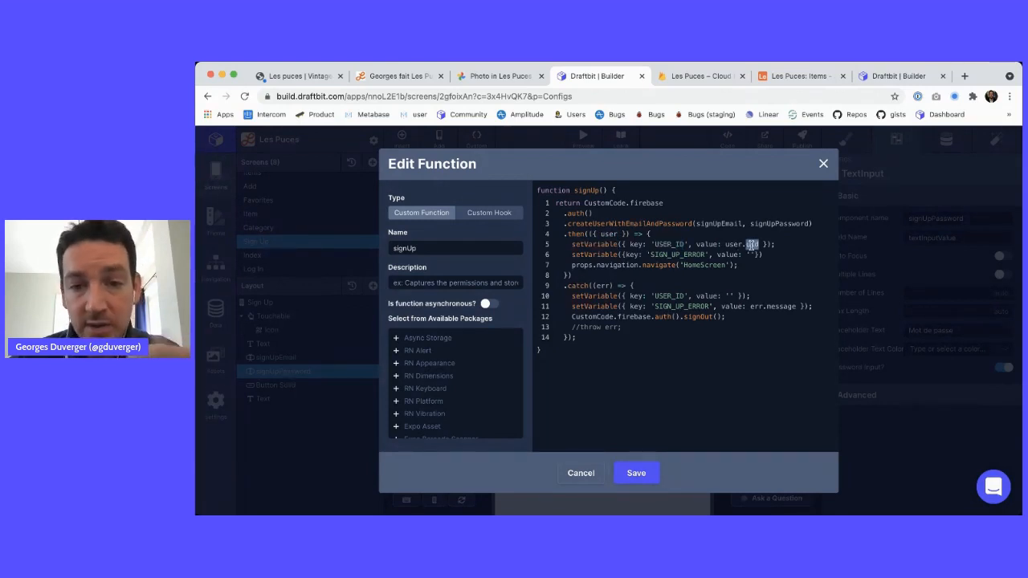
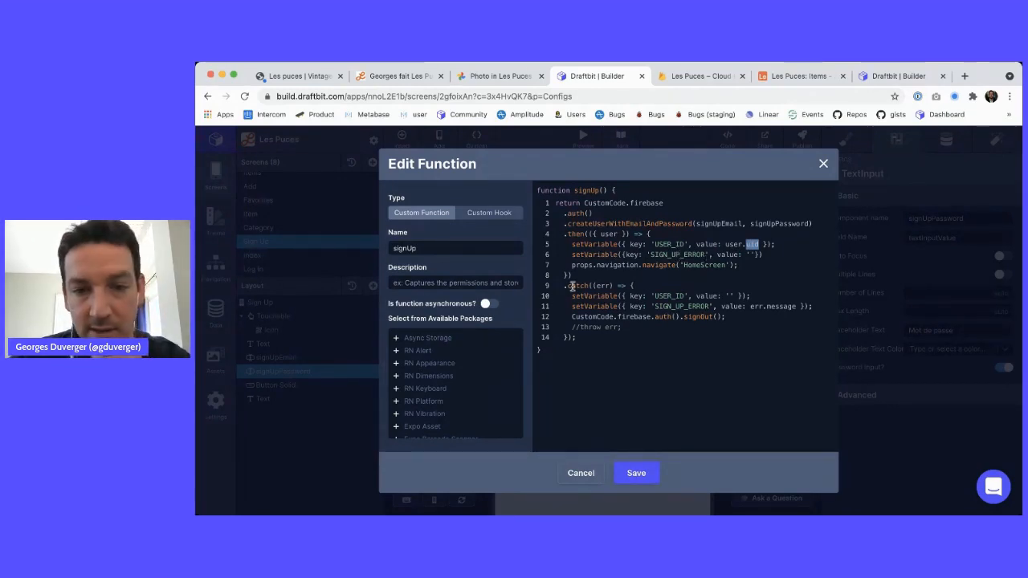
Change the signUp navigation target on line 7 from HomeScreen to ItemsScreen
double_click(667, 255)
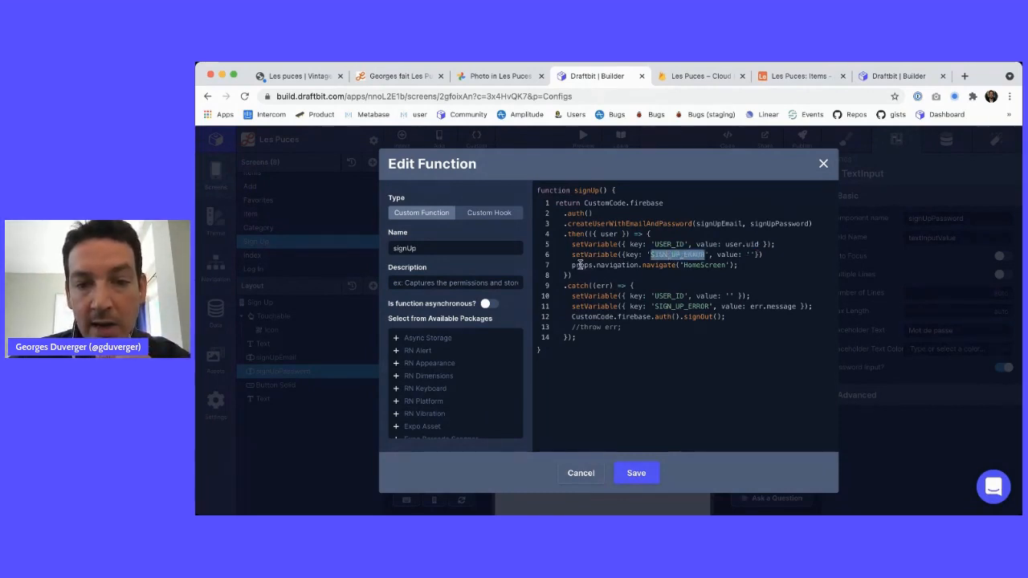
left_click_drag(571, 265, 735, 263)
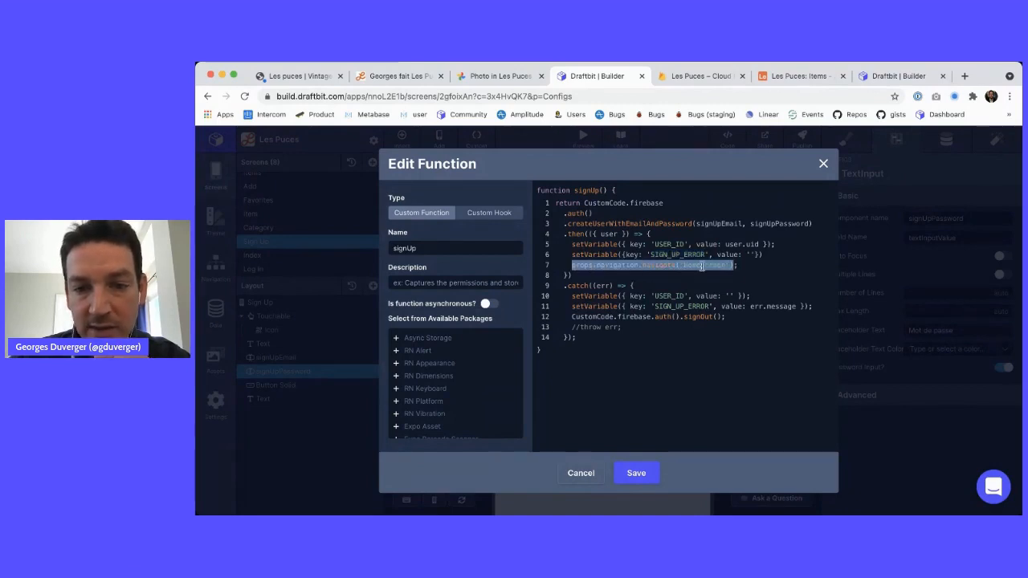
left_click(701, 266)
key("BackSpace")
key("BackSpace")
key("BackSpace")
key("BackSpace")
type("Items")
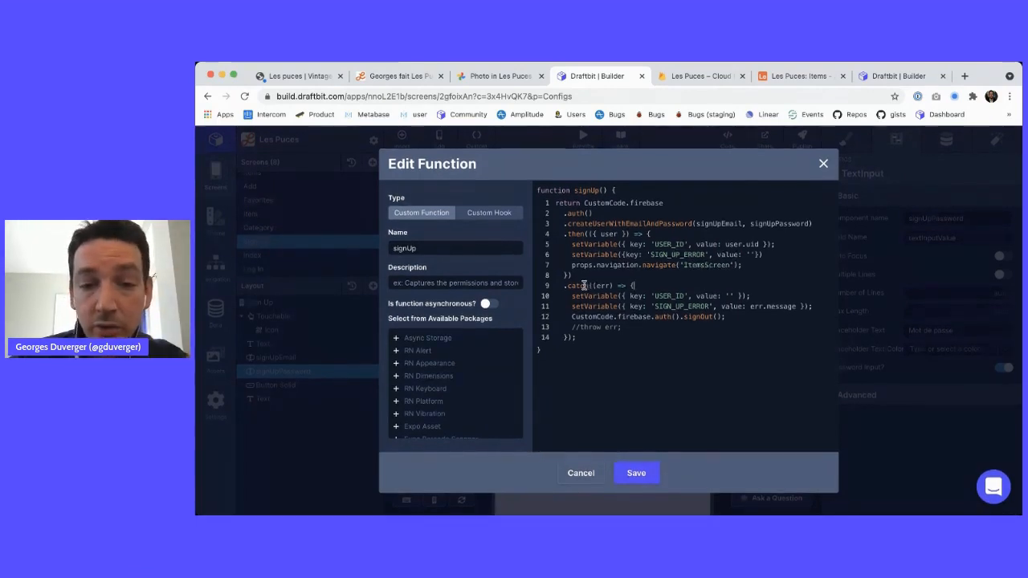
Review the catch block's SIGN_UP_ERROR and signOut() lines, then save the function and custom code
left_click_drag(568, 286, 623, 287)
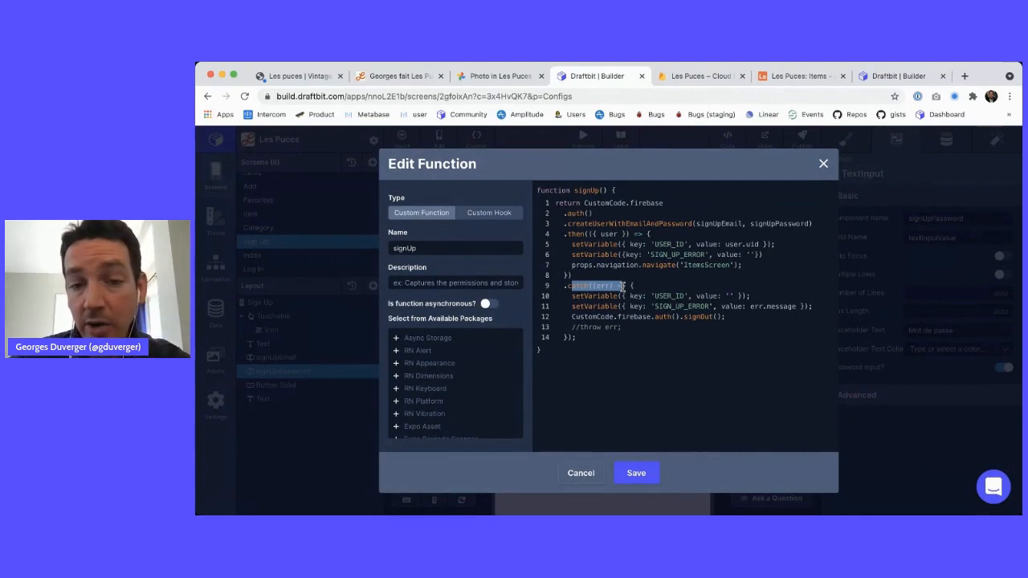
left_click(664, 296)
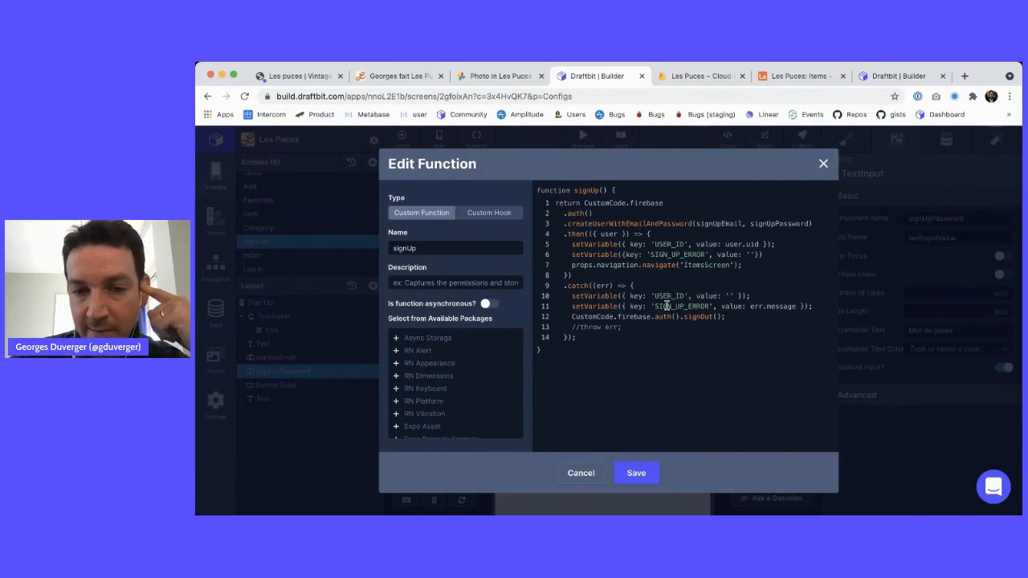
double_click(666, 306)
key("ctrl+c")
double_click(756, 306)
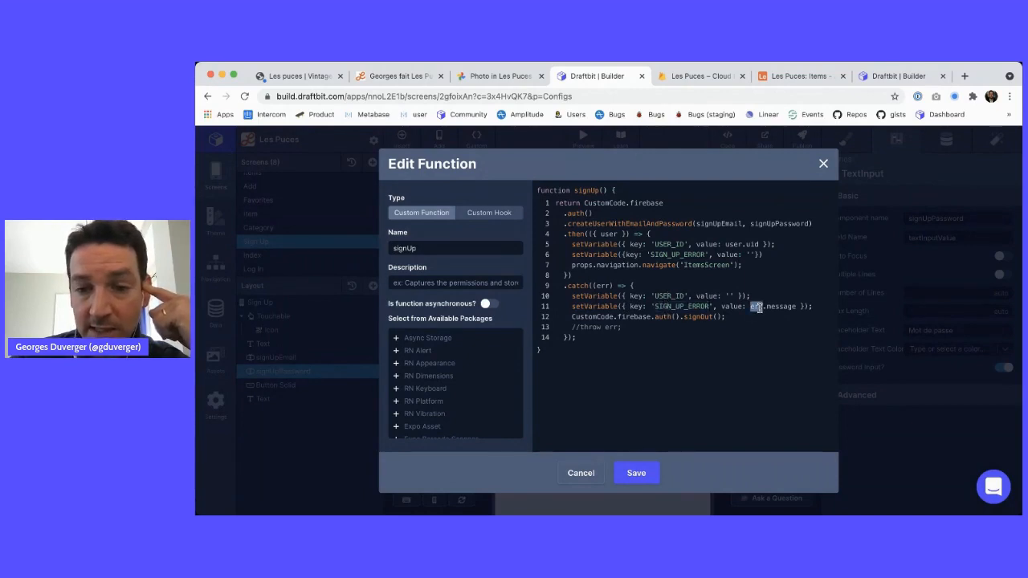
left_click_drag(592, 316, 712, 317)
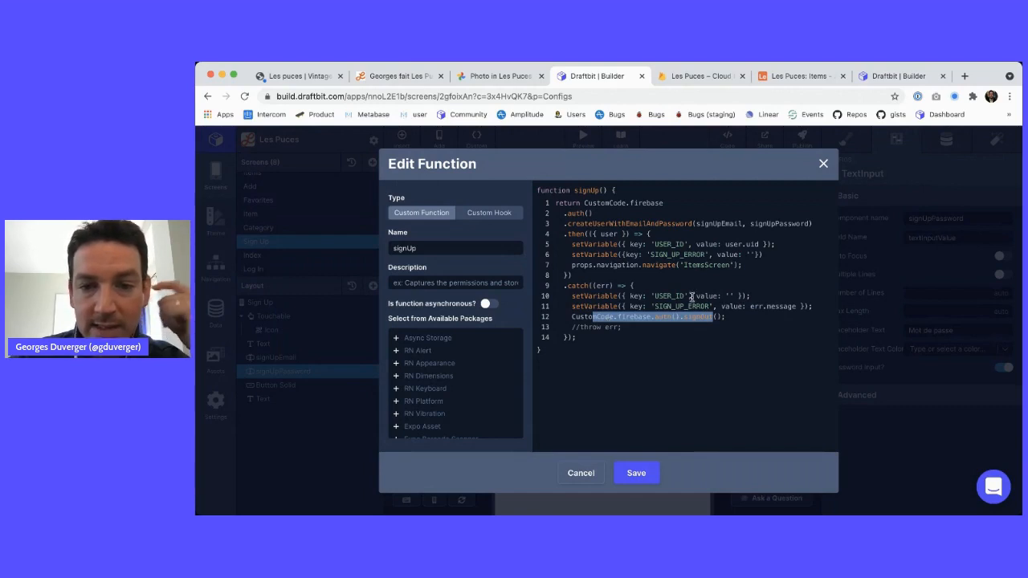
double_click(676, 255)
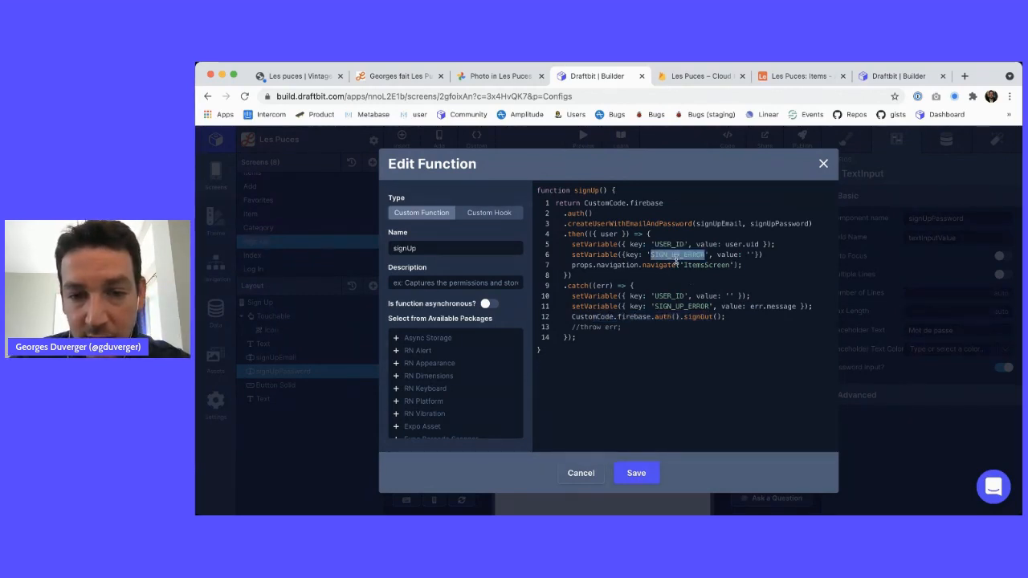
left_click(643, 474)
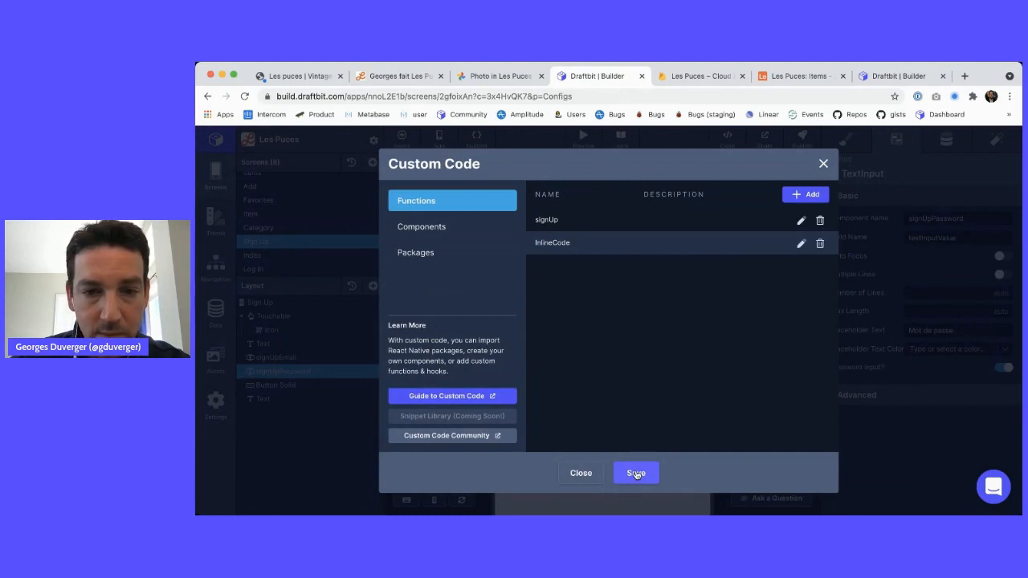
left_click(635, 473)
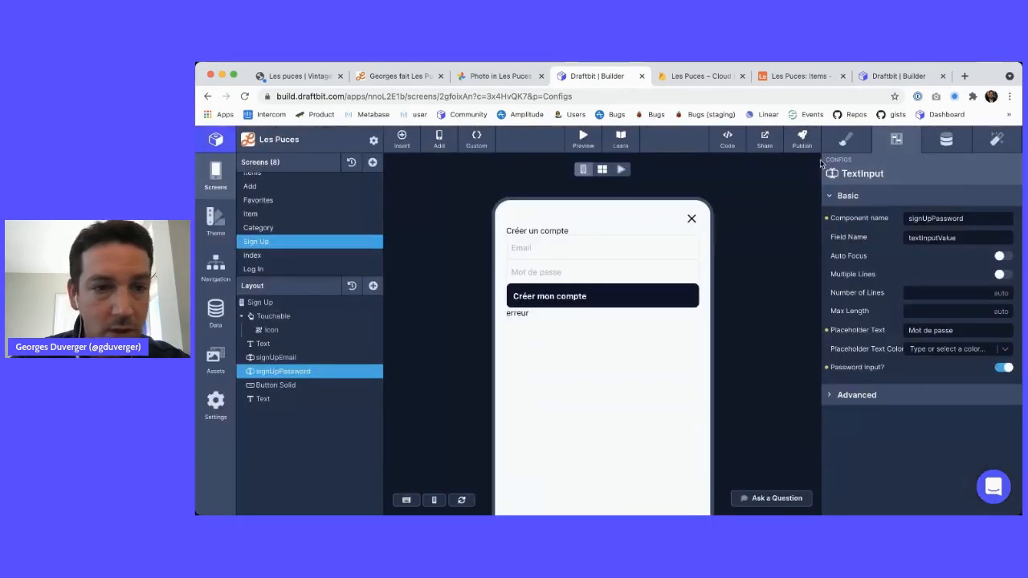
Add a SIGN_UP_ERROR stored variable in Project Settings next to USER_ID
left_click(372, 140)
left_click(434, 256)
left_click(562, 241)
key("ctrl+v")
key("Tab")
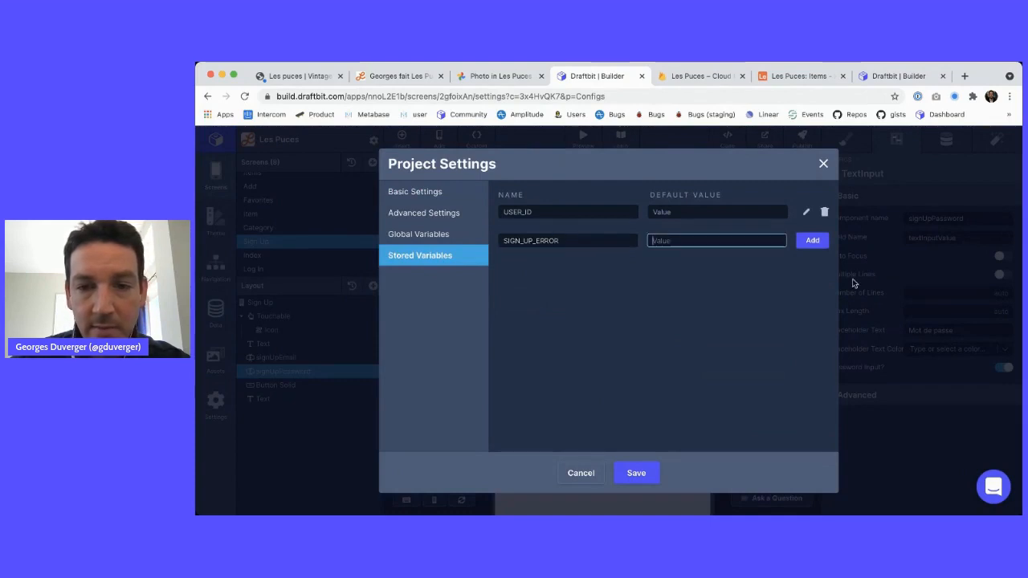
left_click(813, 241)
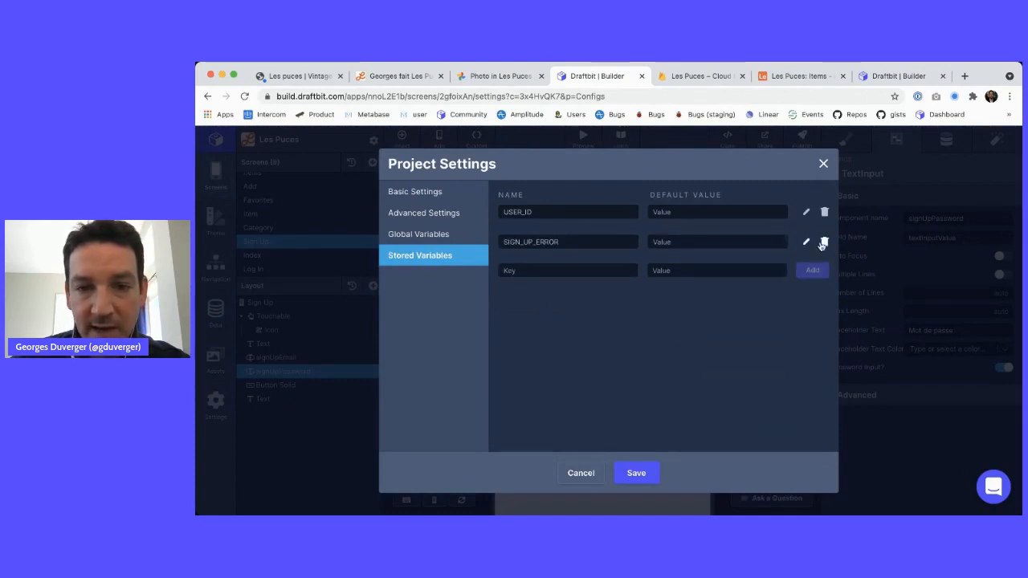
left_click(822, 166)
left_click(265, 398)
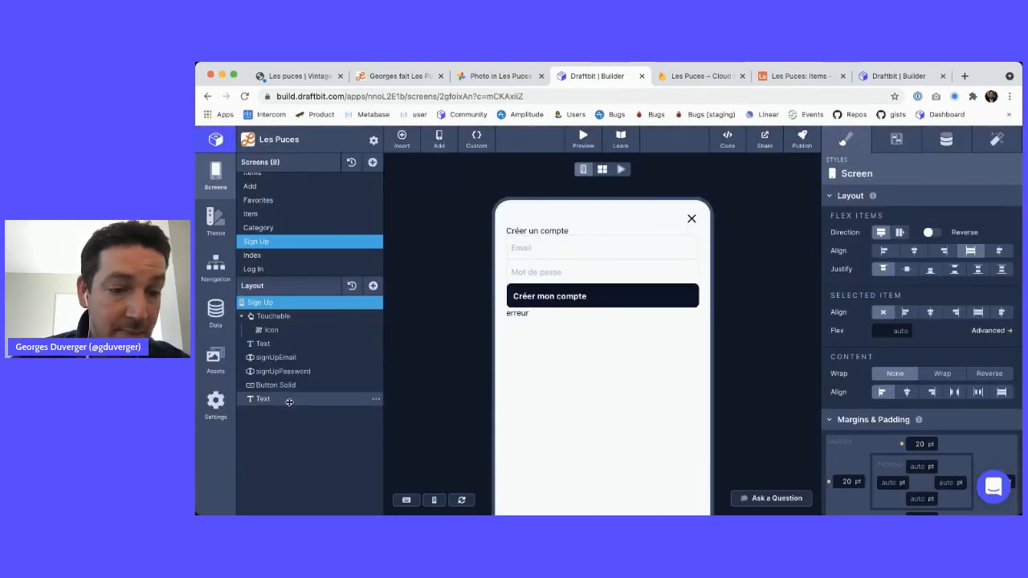
Replace the error text's static 'erreur' with a {{SIGN_UP_ERROR}} variable binding
left_click(946, 139)
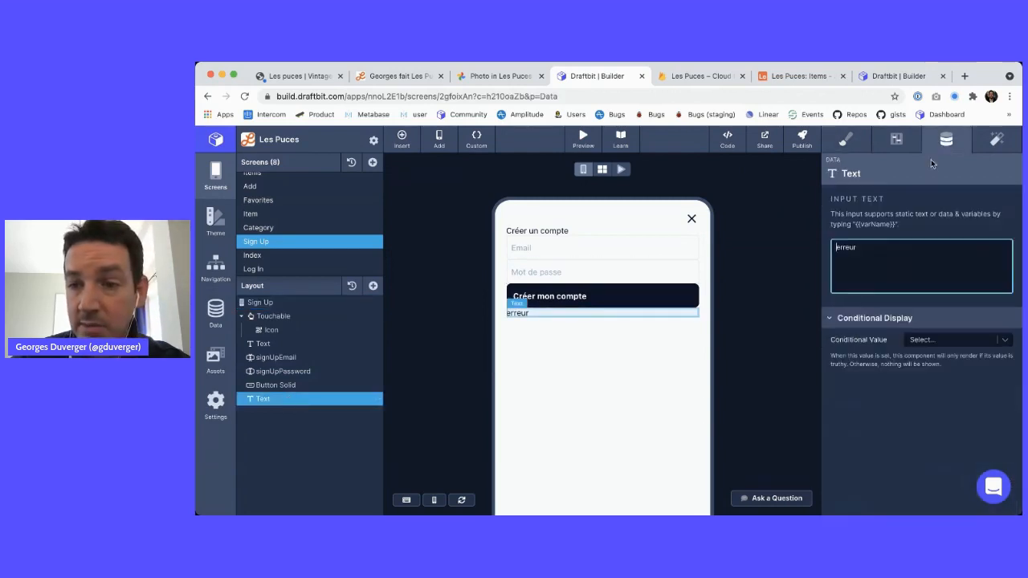
double_click(883, 247)
type("{{")
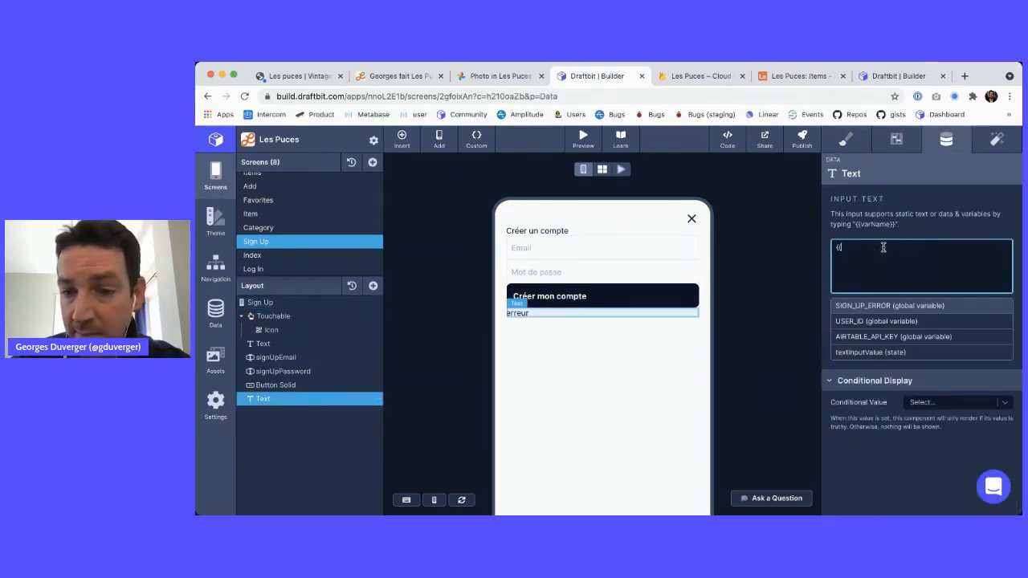
left_click(857, 306)
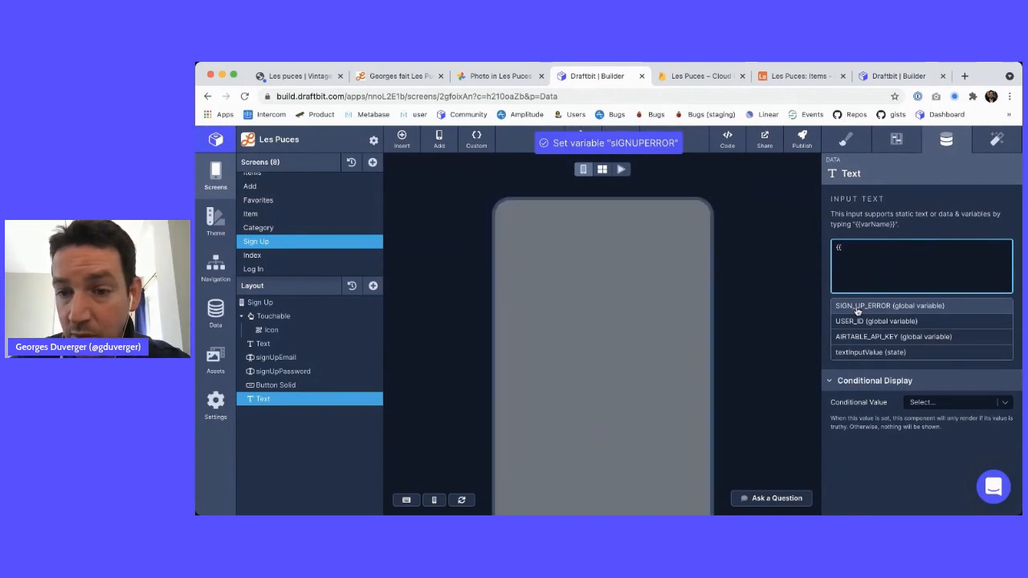
left_click(856, 310)
left_click(783, 255)
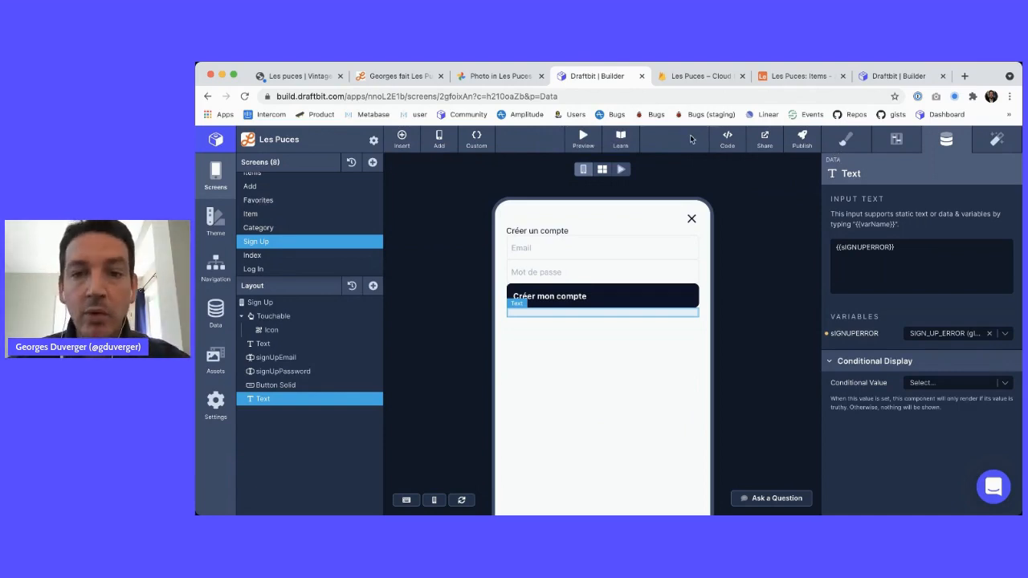
key("super+Tab")
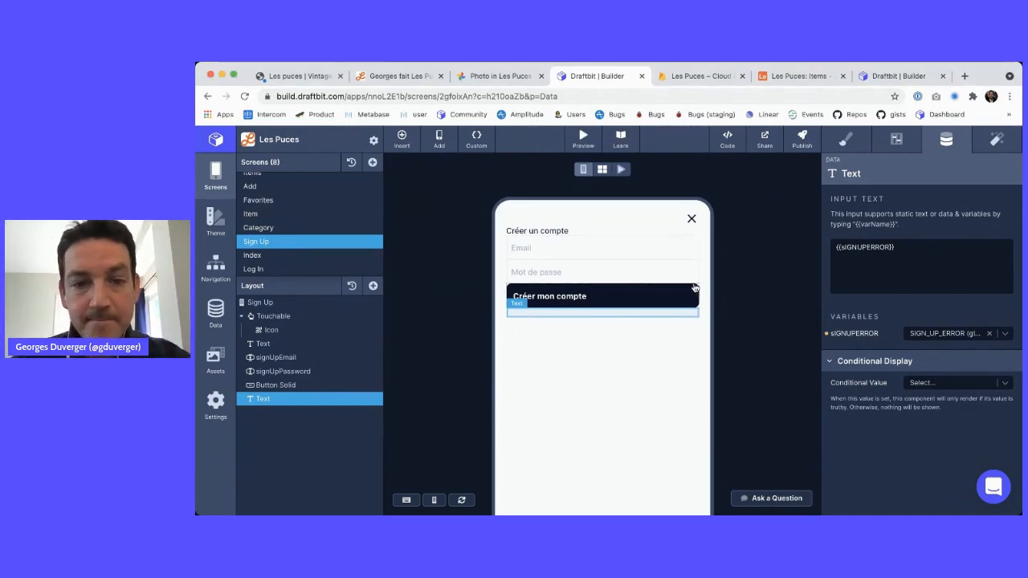
left_click(745, 268)
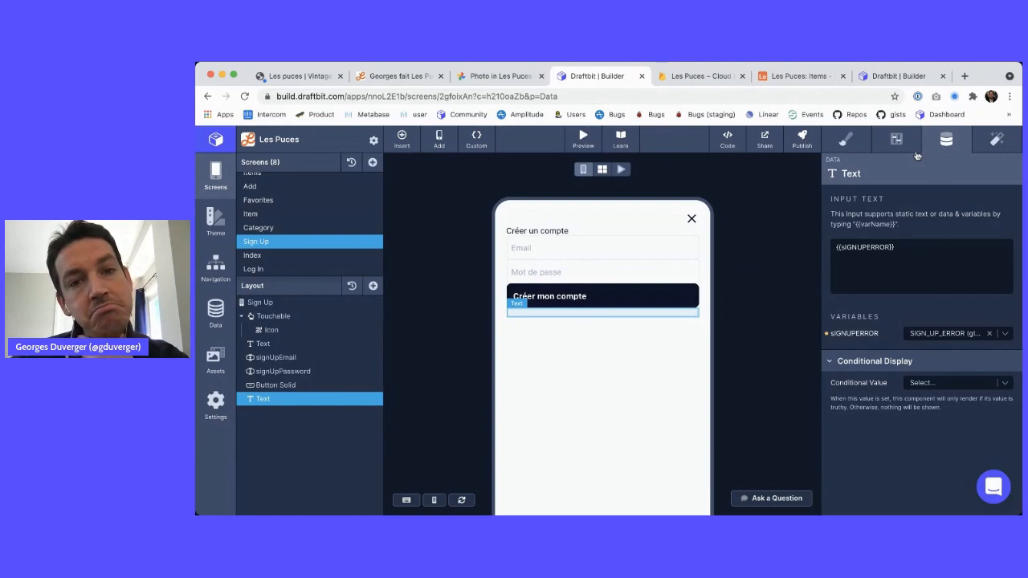
left_click(620, 170)
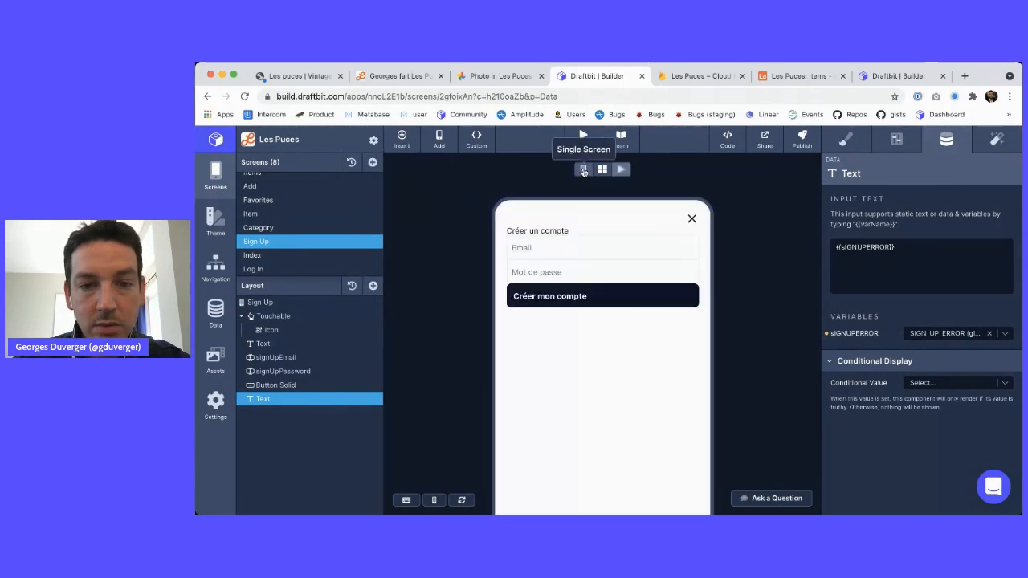
left_click(522, 249)
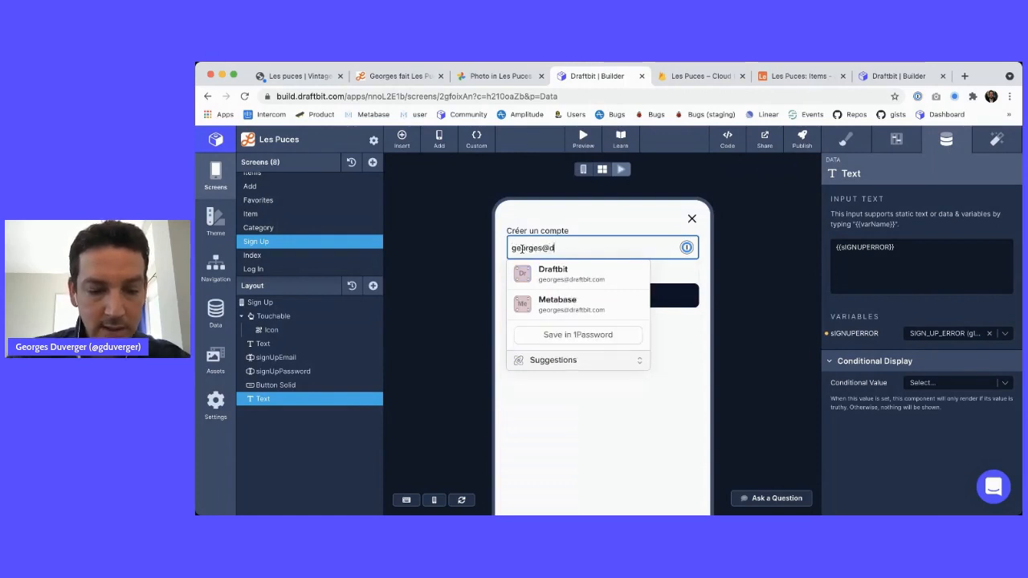
key("Tab")
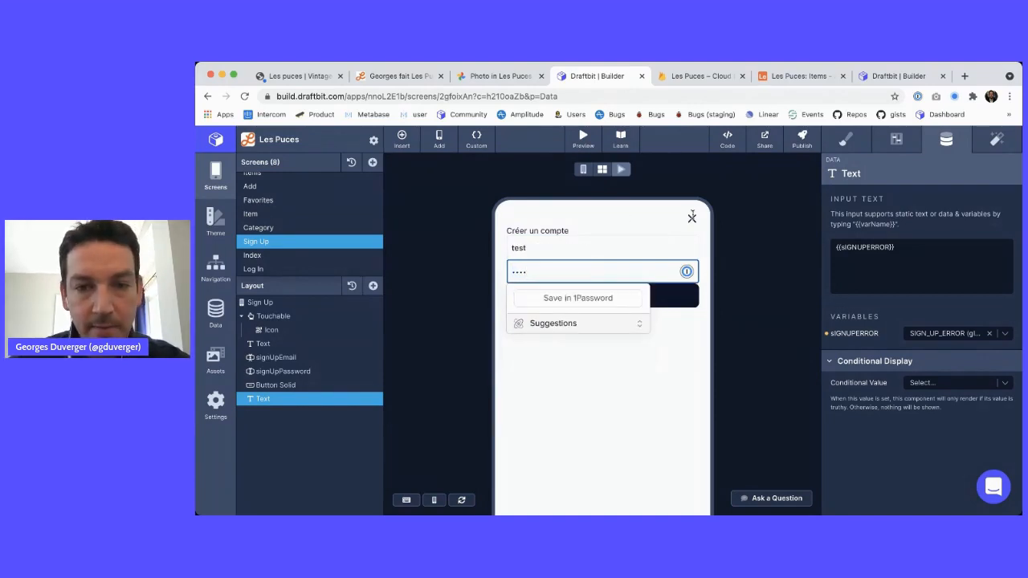
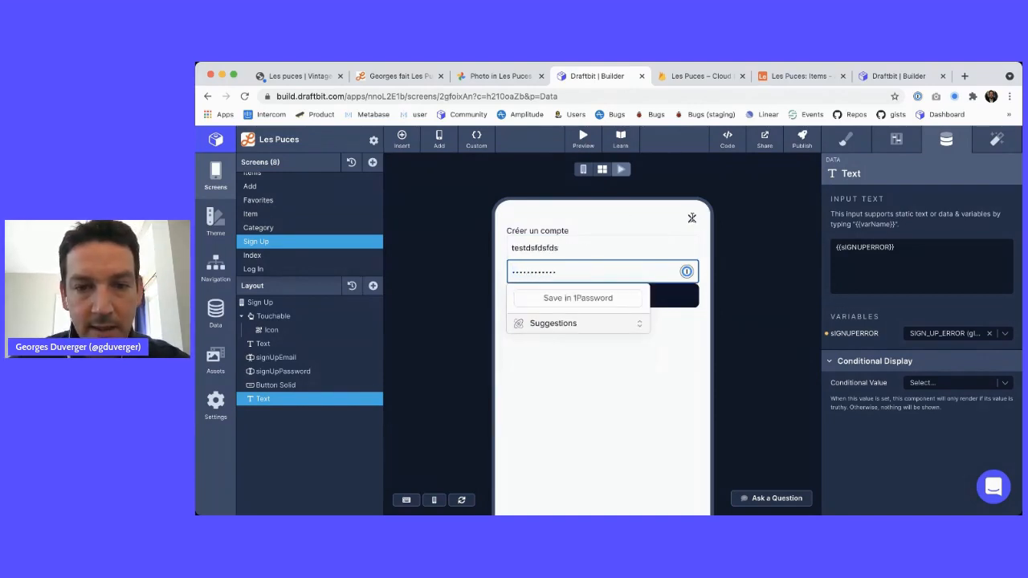
left_click(582, 169)
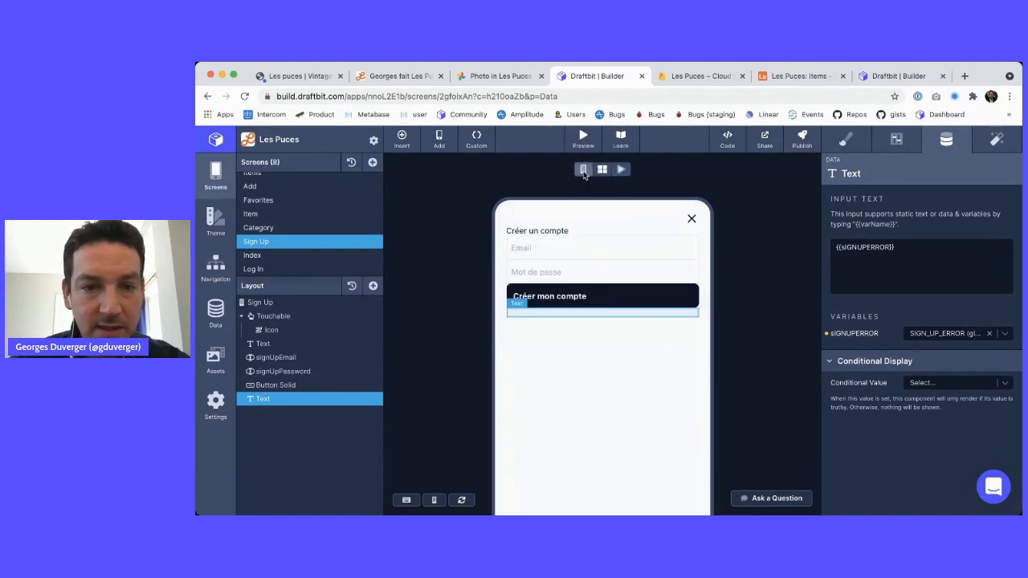
Name the email input Email and set its field name to signUpEmail
left_click(283, 357)
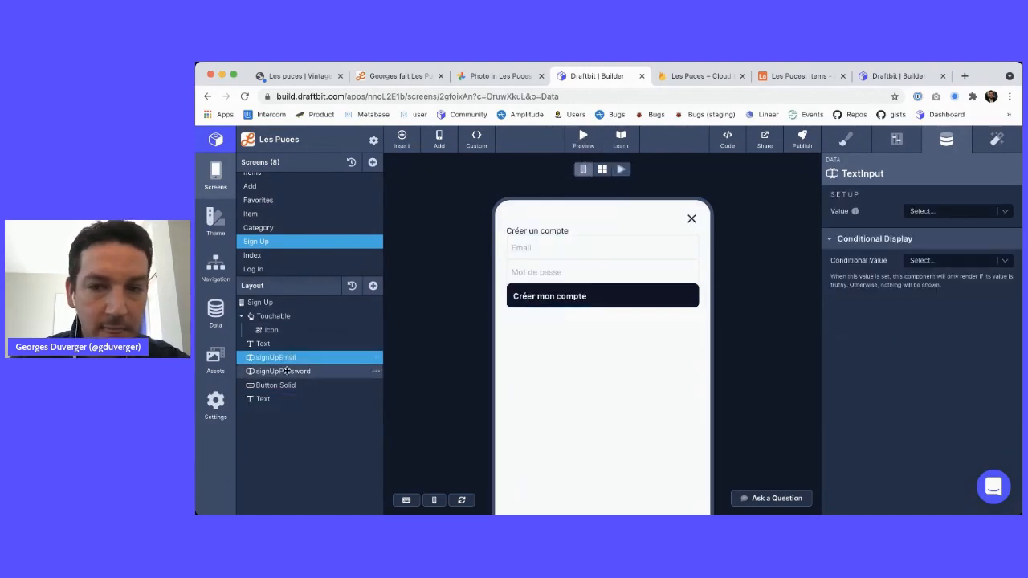
left_click(900, 138)
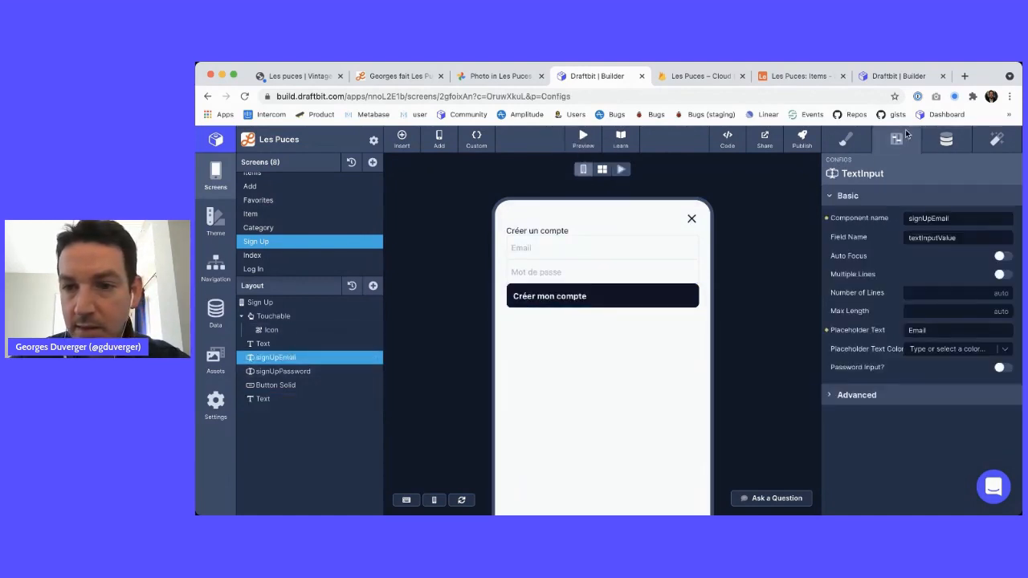
left_click(302, 372)
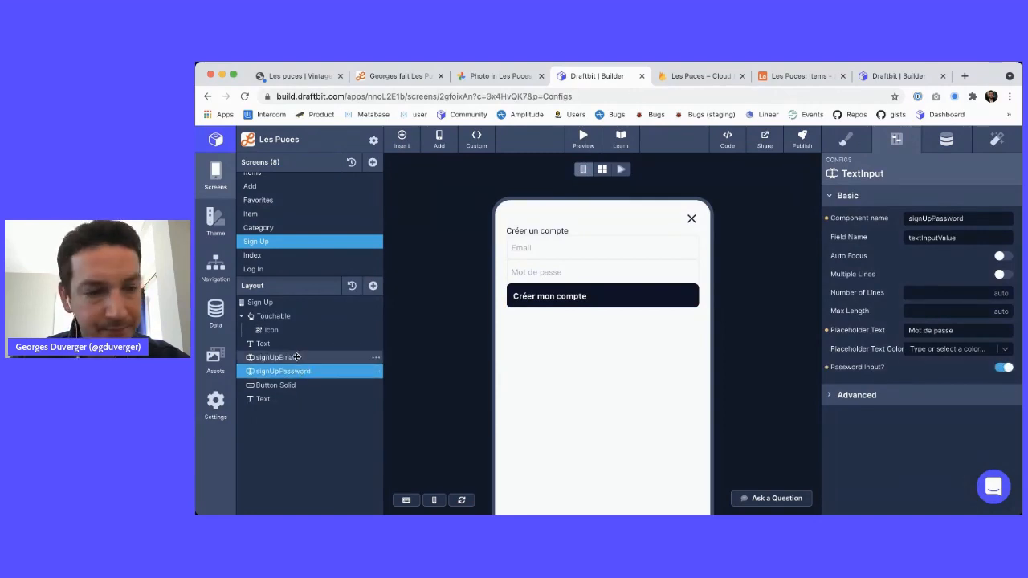
left_click(296, 358)
double_click(921, 218)
key("ctrl+c")
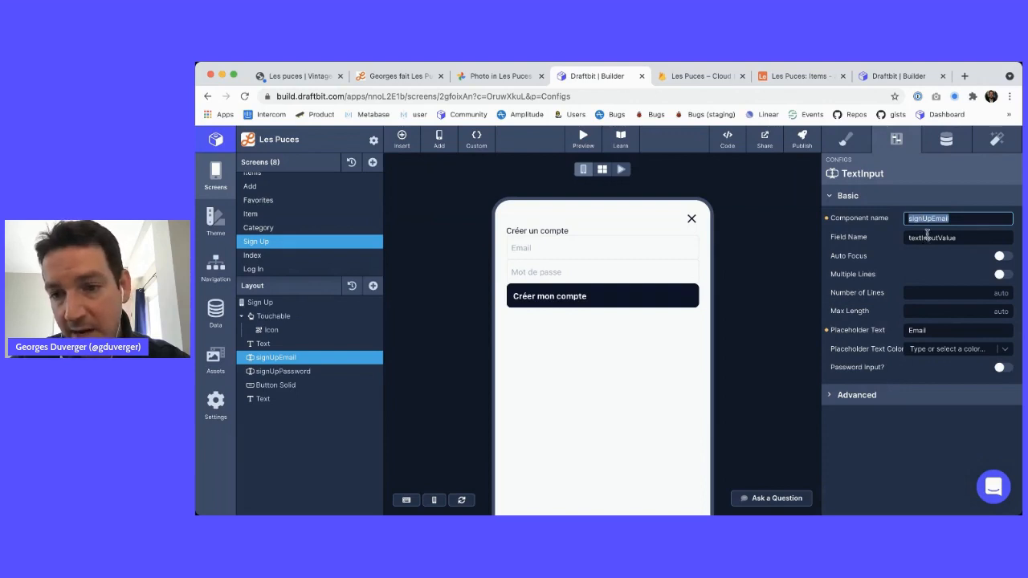
double_click(926, 237)
key("ctrl+v")
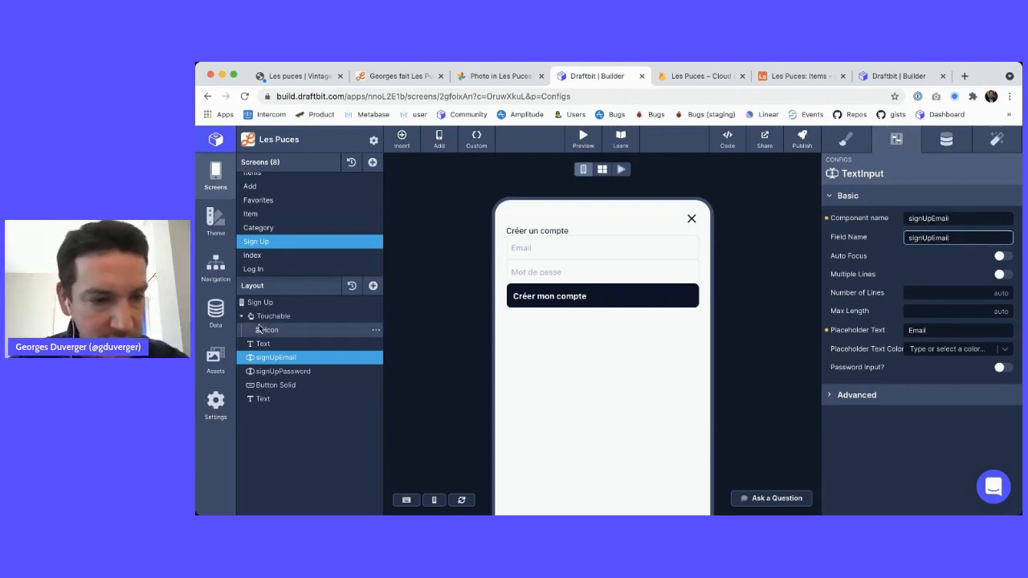
double_click(929, 218)
type("Em")
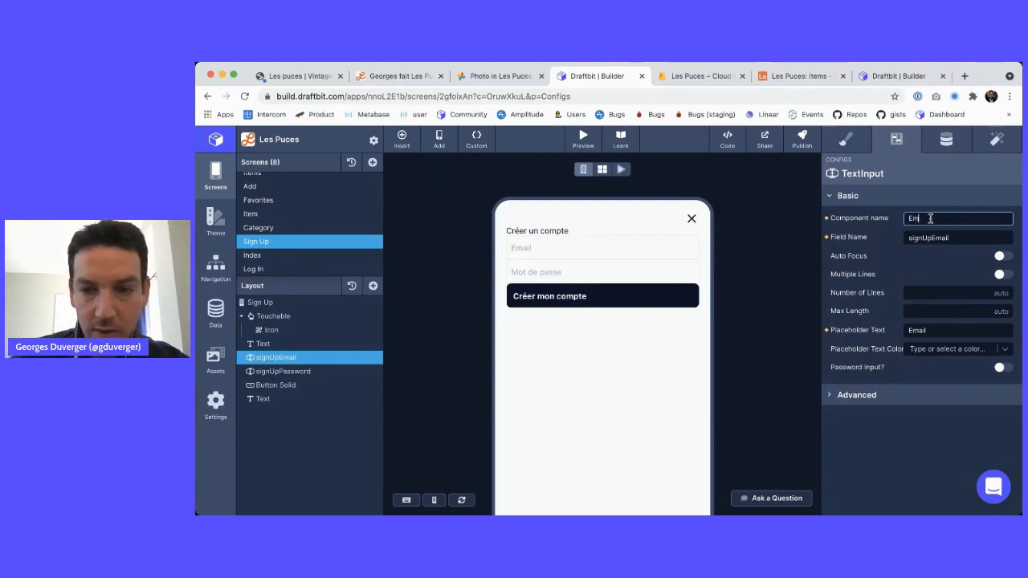
type("ail")
key("Tab")
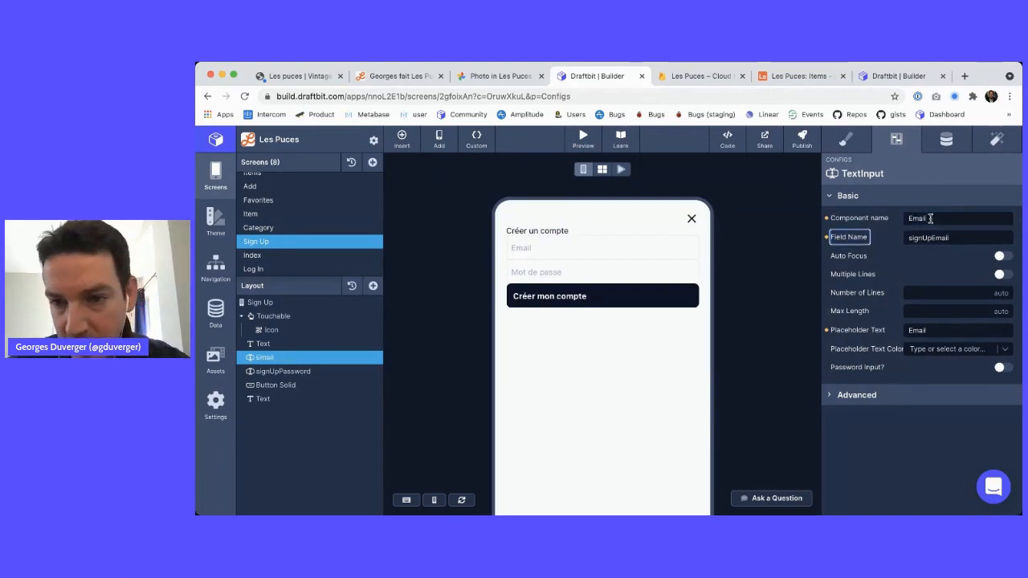
Name the password input Password with field name signUpPassword, then start the preview
left_click(333, 370)
double_click(931, 219)
key("ctrl+x")
double_click(934, 238)
key("ctrl+v")
left_click(927, 219)
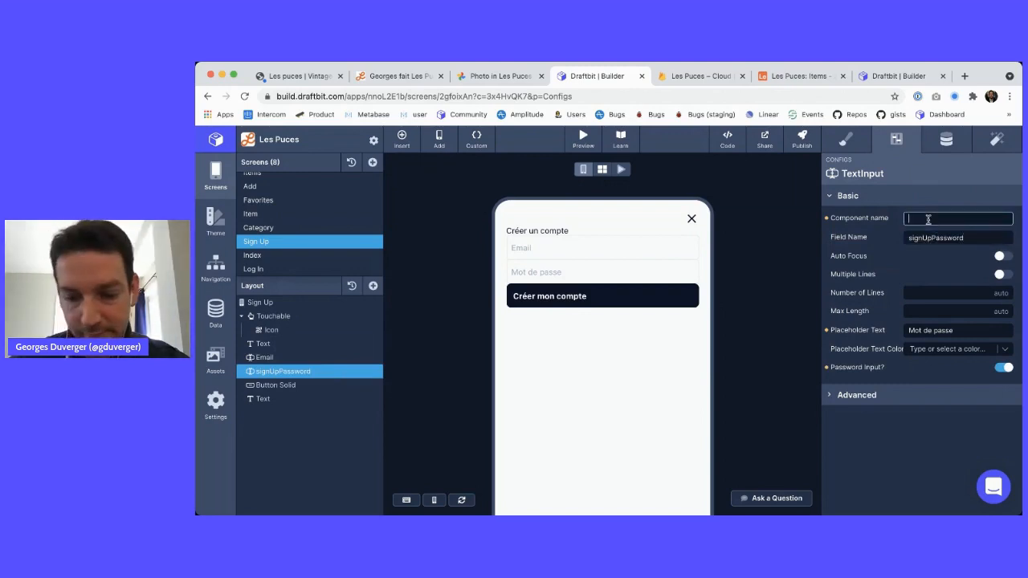
type("Password")
key("Tab")
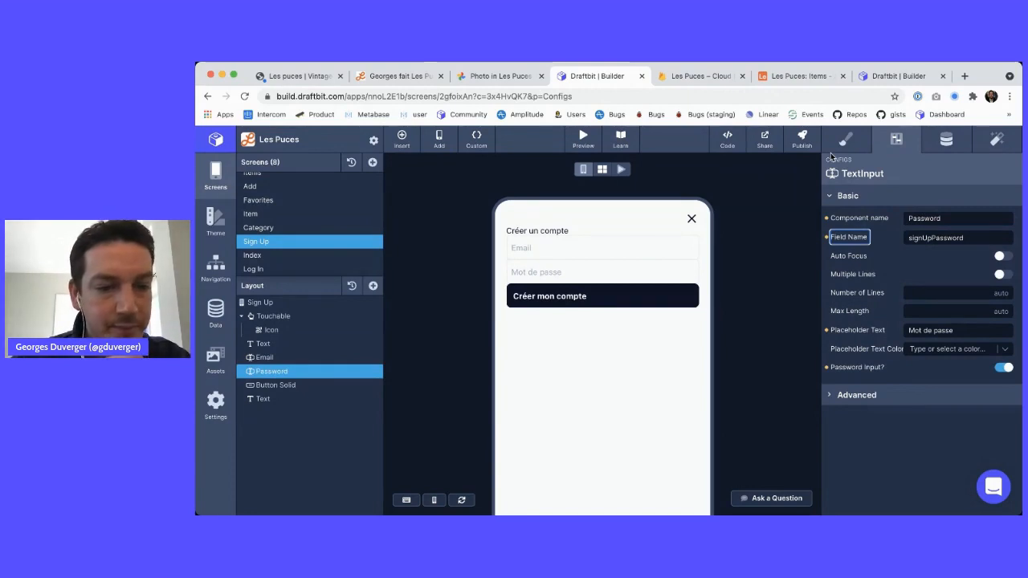
left_click(785, 289)
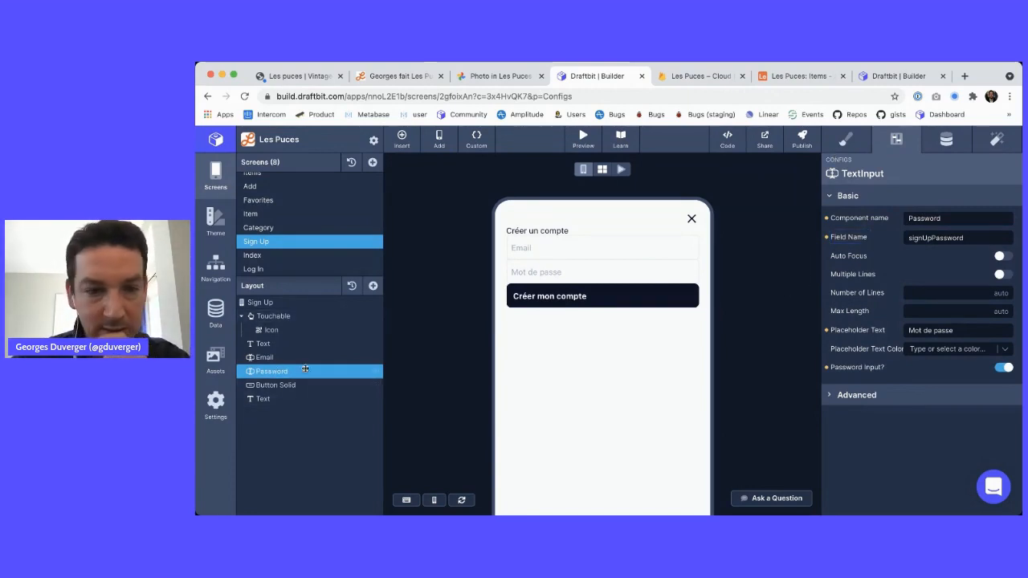
left_click(620, 170)
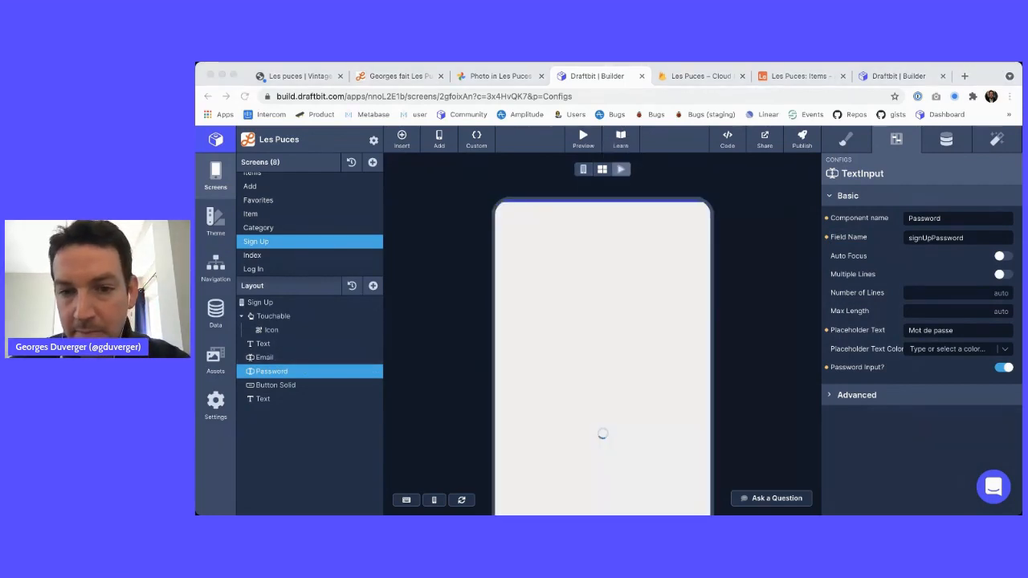
Submit the preview's sign-up form with a test email and password, then open DevTools
left_click(509, 247)
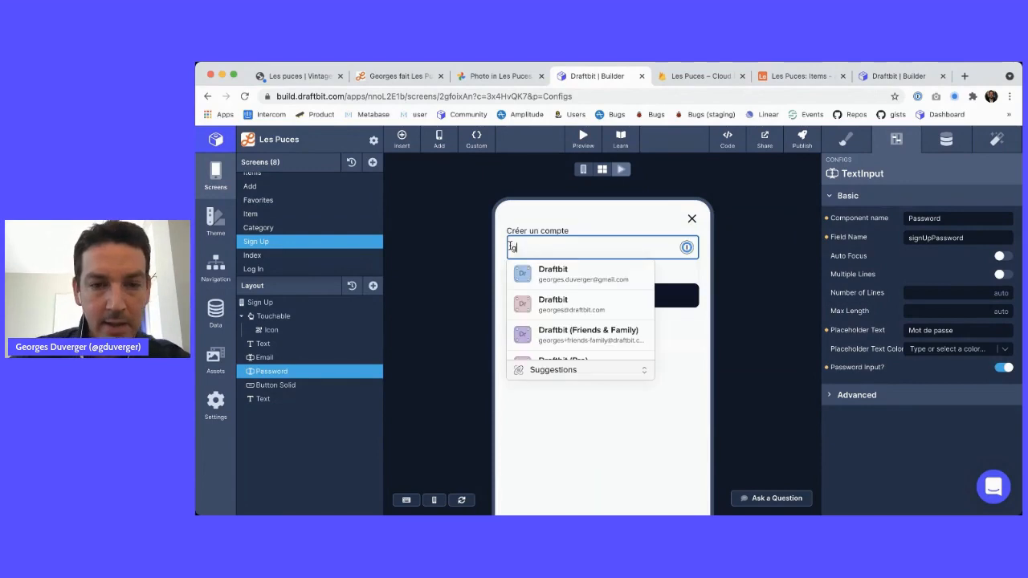
key("Tab")
type("****")
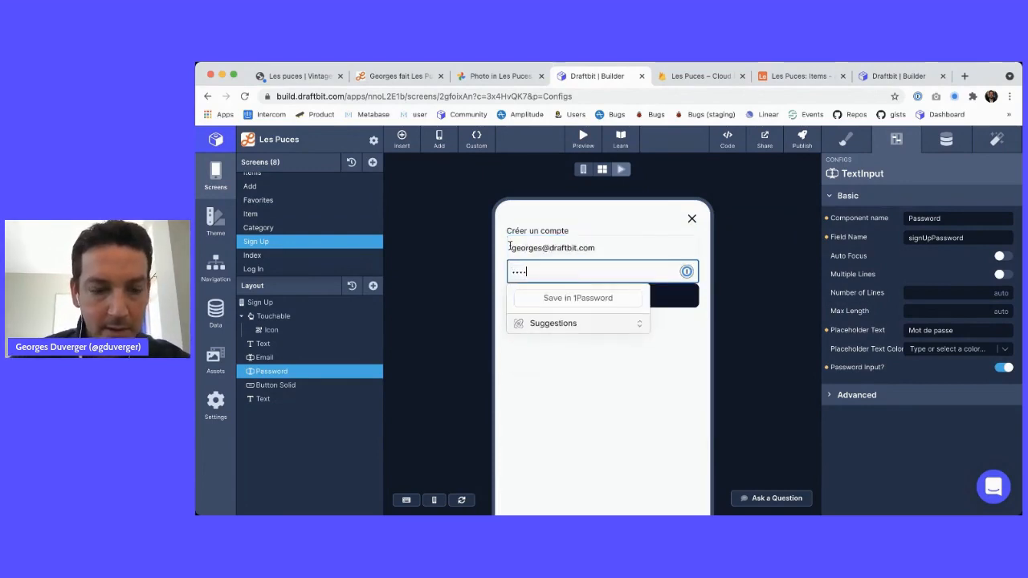
left_click(418, 265)
left_click(576, 301)
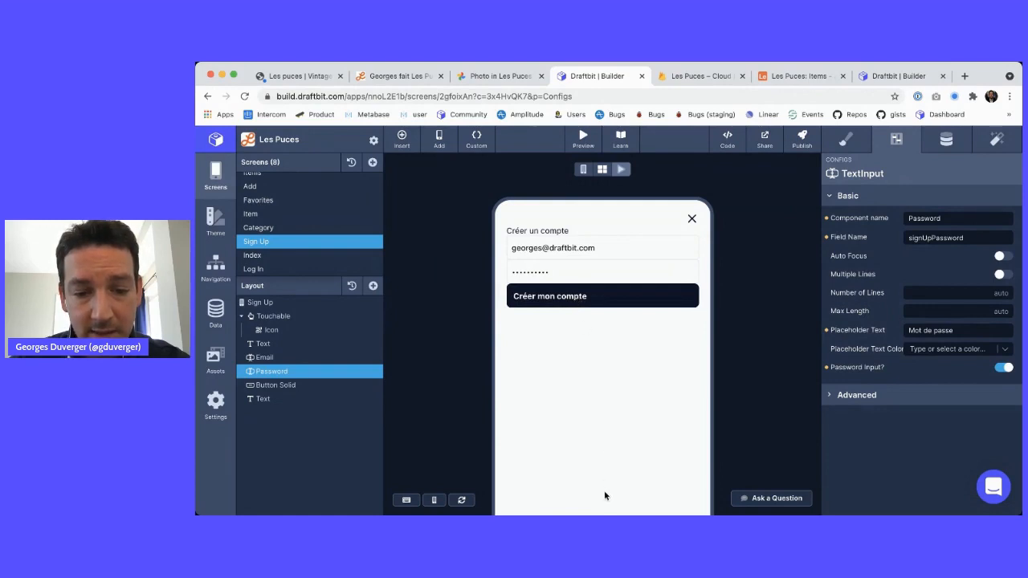
key("super+alt+i")
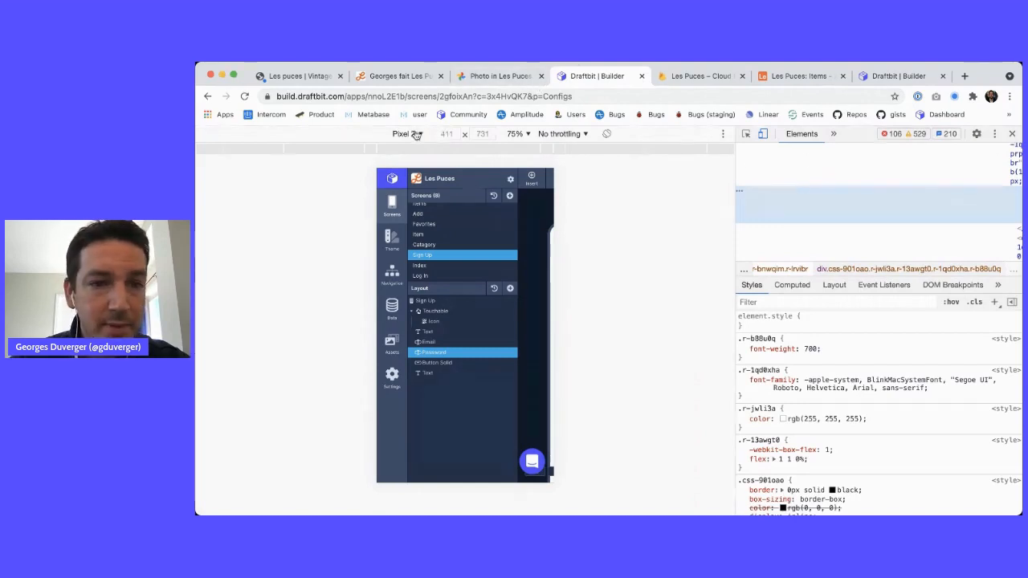
Check the DevTools console log for sign-up errors, then close DevTools and return to edit mode
left_click(746, 134)
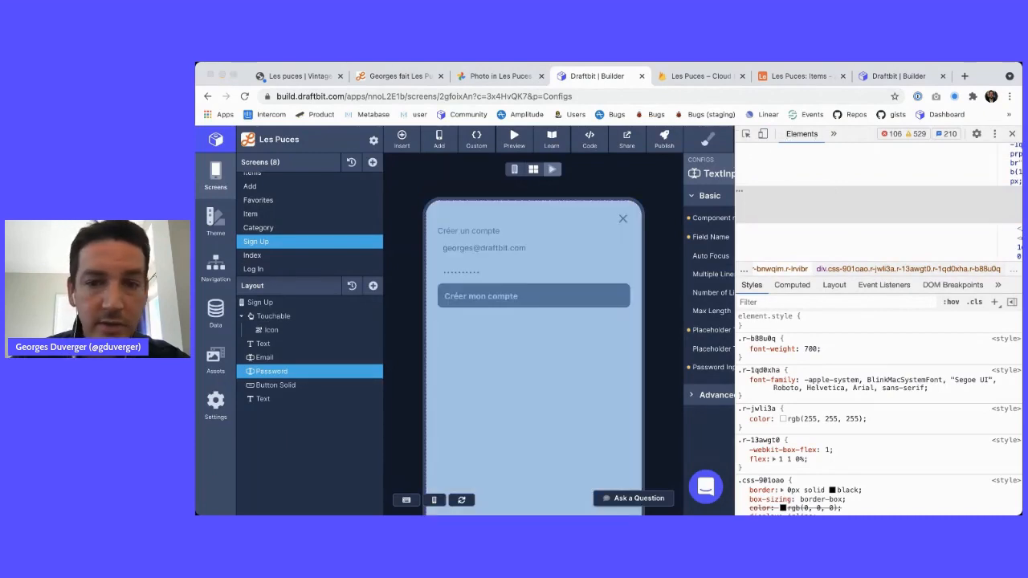
left_click(734, 163)
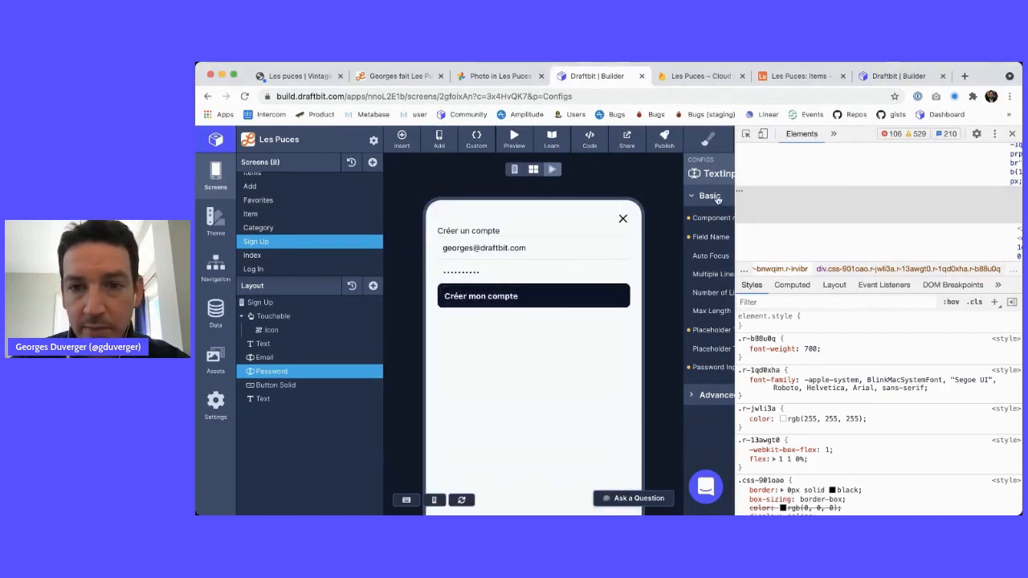
left_click_drag(734, 163, 501, 165)
left_click(611, 133)
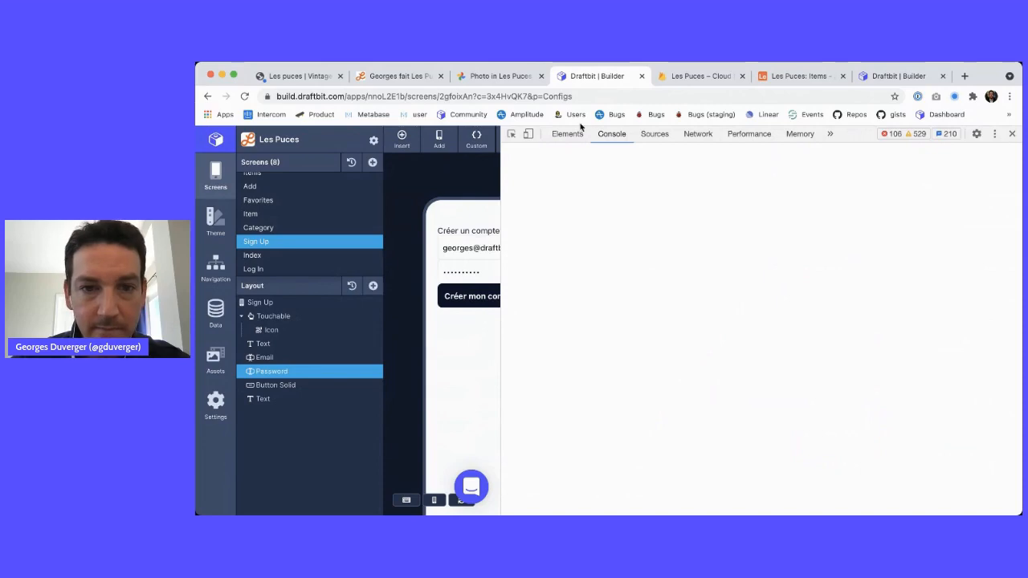
scroll(636, 285, "up", 5)
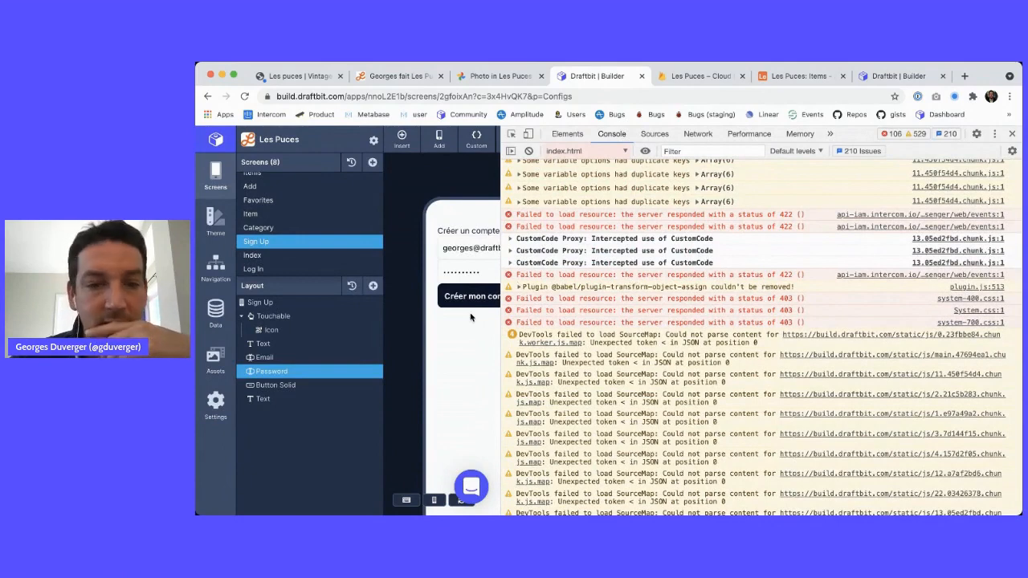
scroll(635, 336, "down", 1)
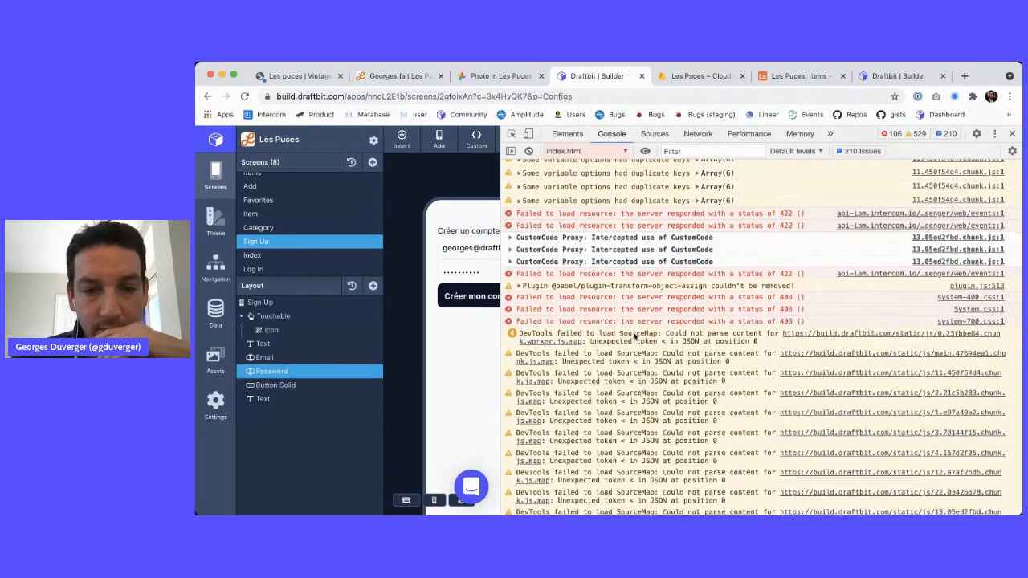
scroll(634, 335, "down", 5)
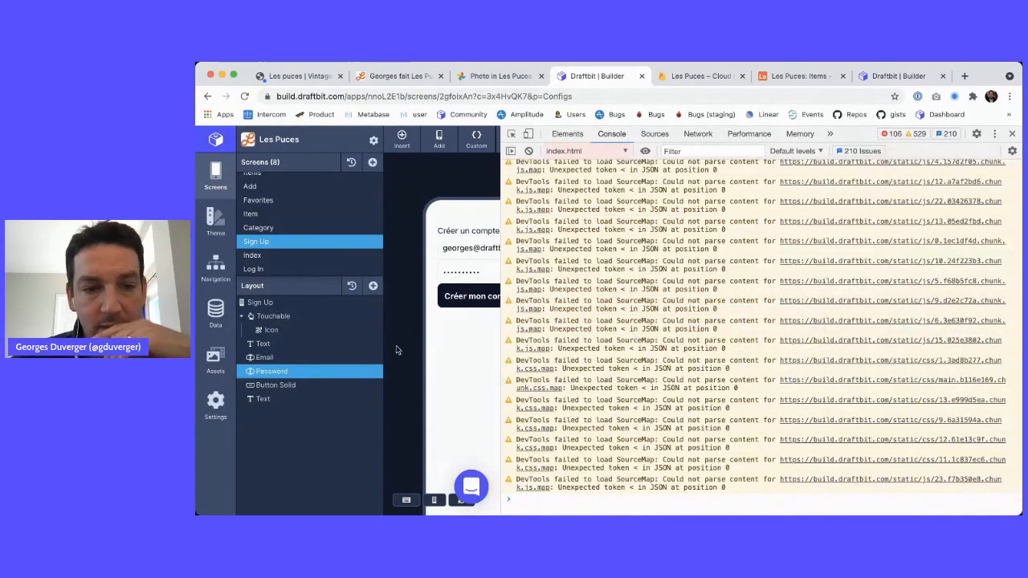
left_click(1012, 134)
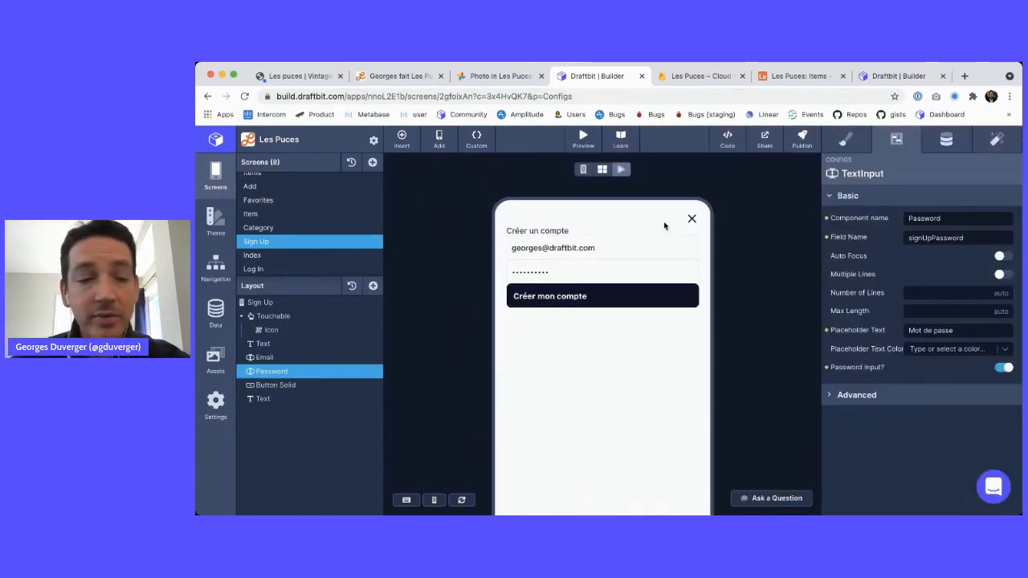
left_click(584, 169)
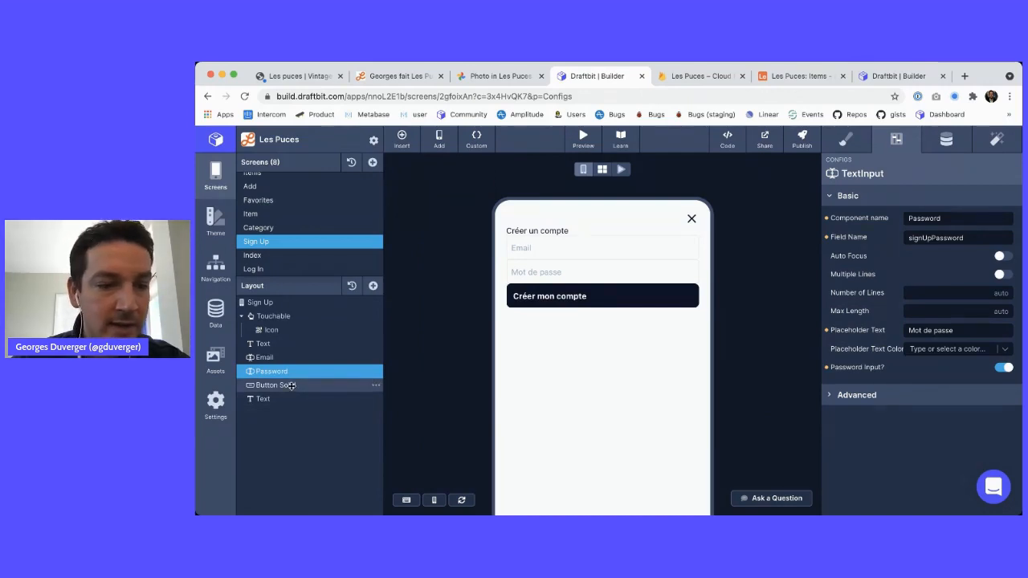
Give the Créer mon compte button an On Tap action running the signUp custom function
left_click(291, 385)
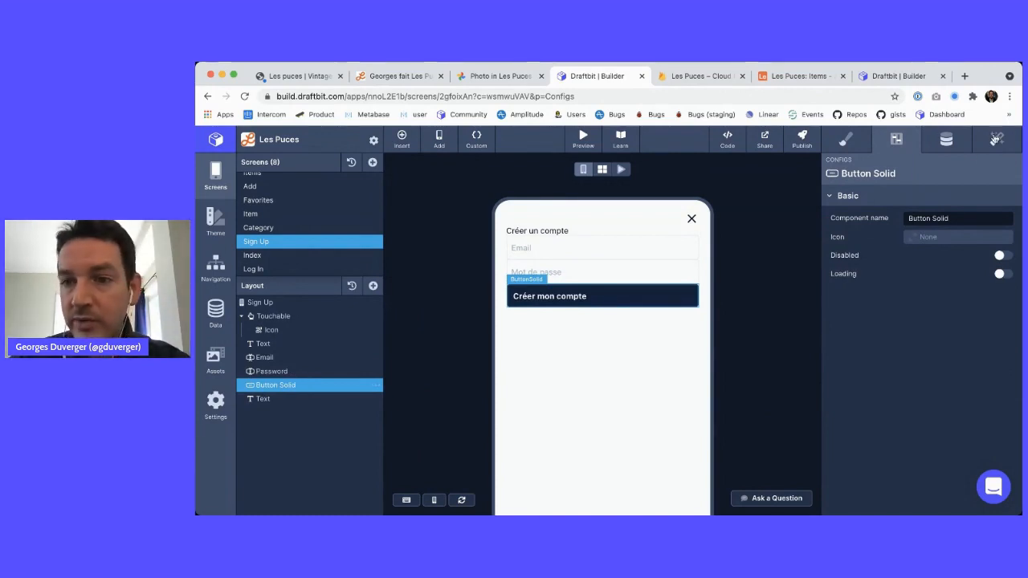
left_click(996, 139)
left_click(1013, 248)
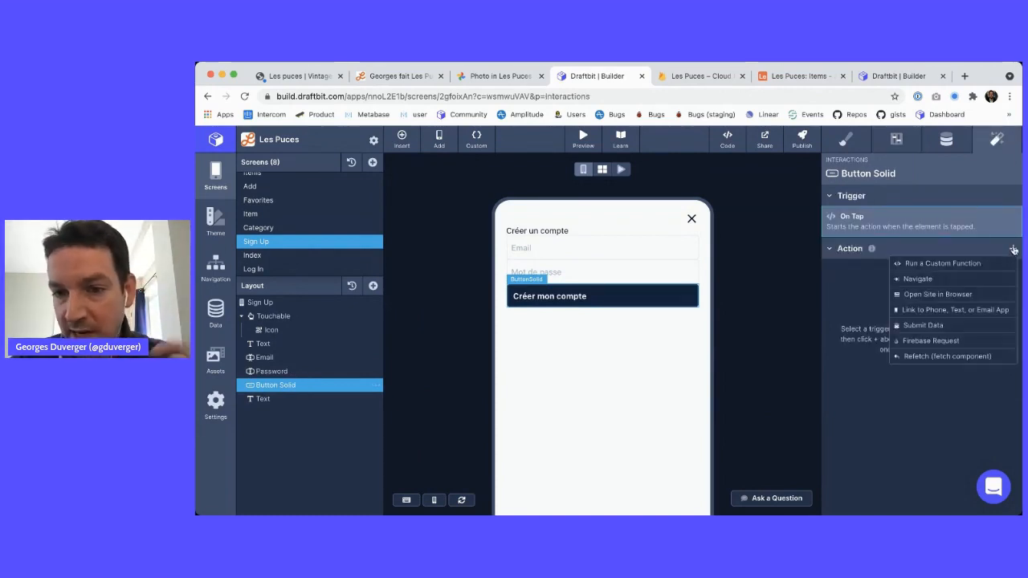
left_click(961, 264)
left_click(964, 235)
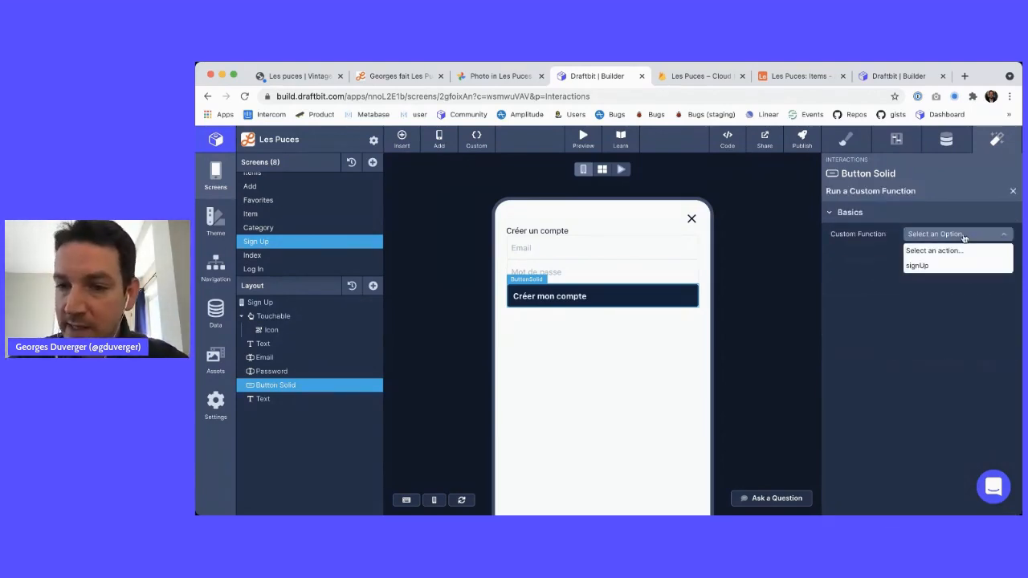
left_click(923, 265)
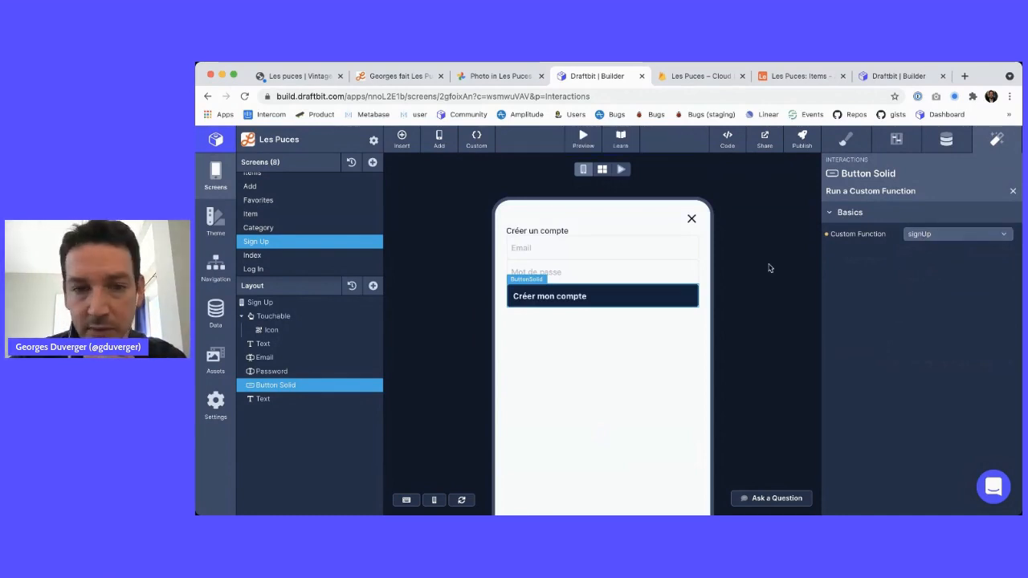
Preview with the console open, enter a test email and password, then go to Cloud Firestore
left_click(621, 168)
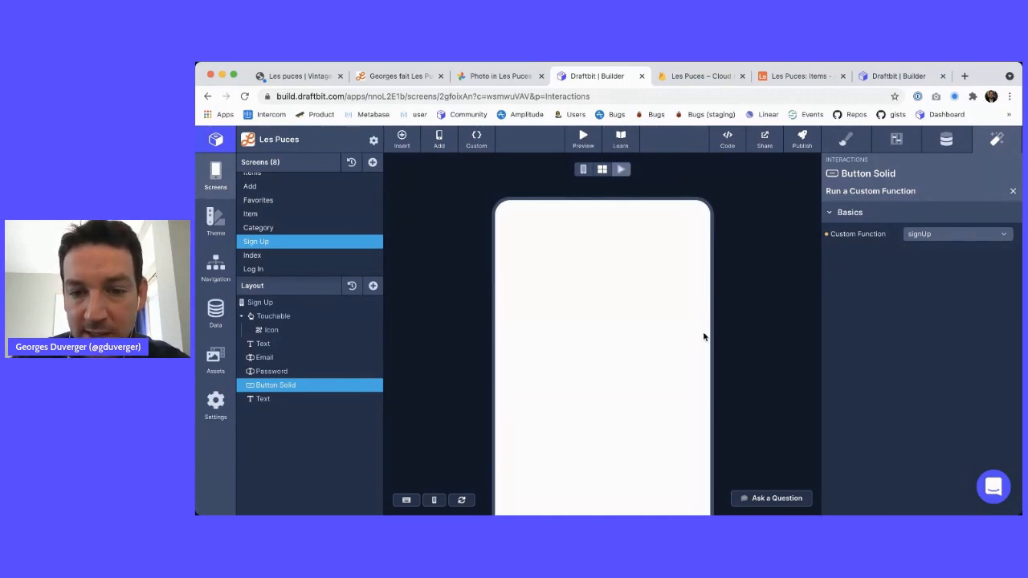
key("super+alt+i")
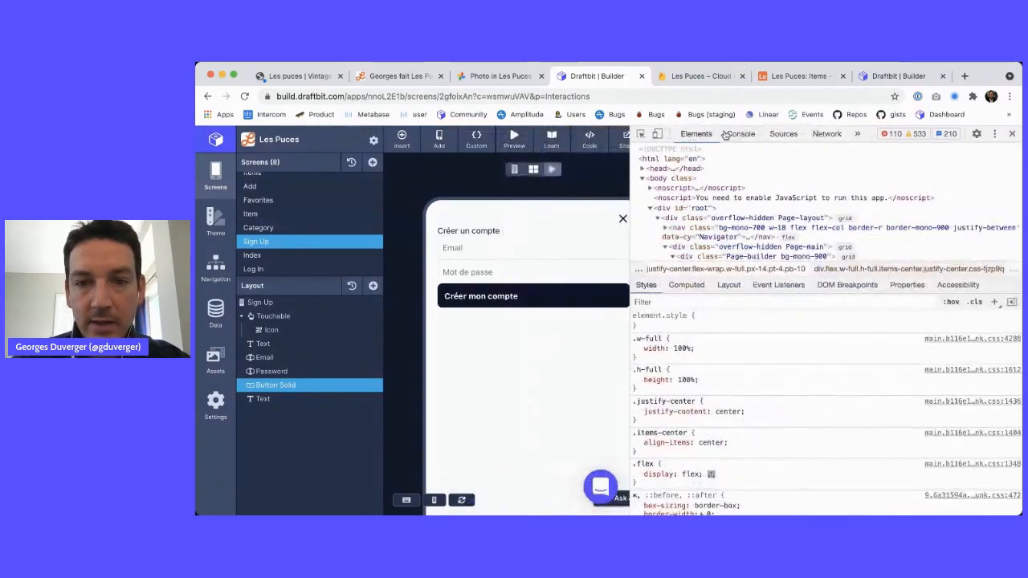
left_click(733, 134)
left_click(452, 253)
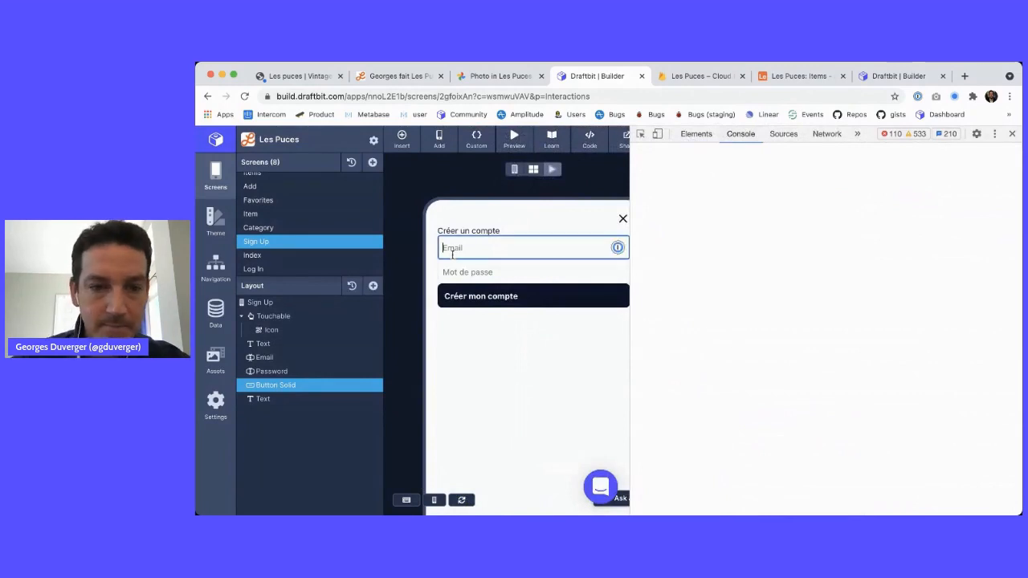
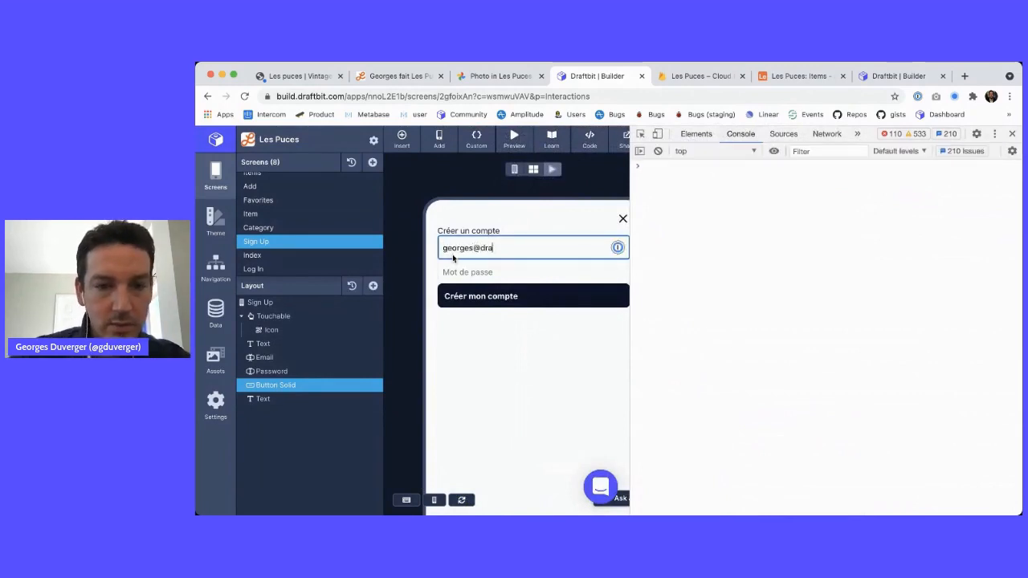
key("Tab")
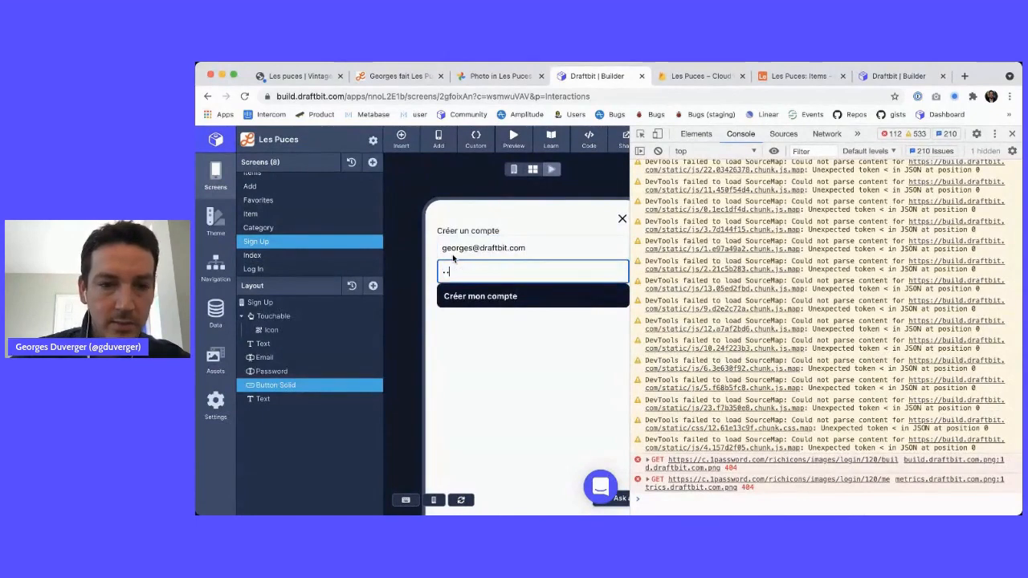
type("•••••••••")
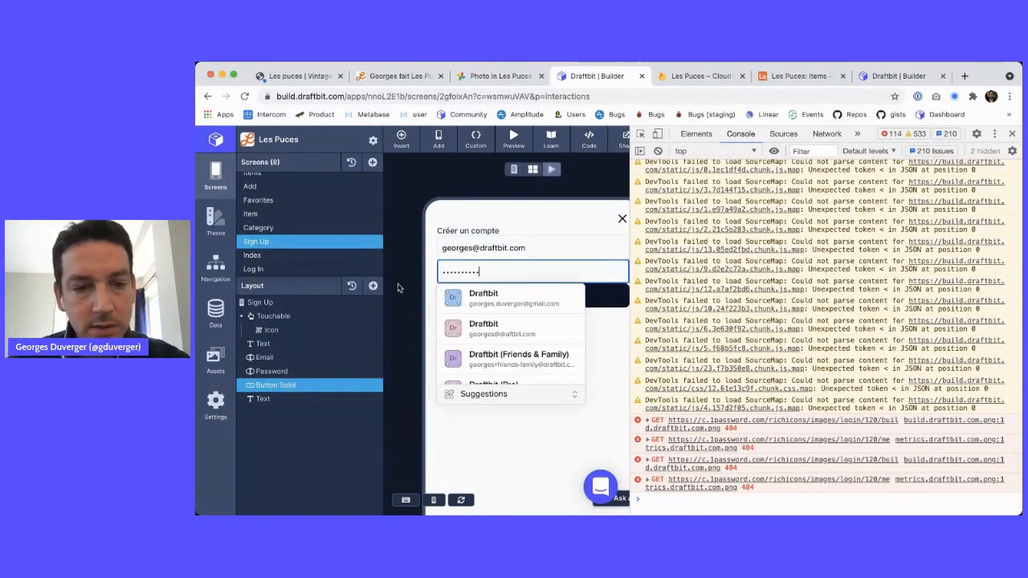
left_click(397, 287)
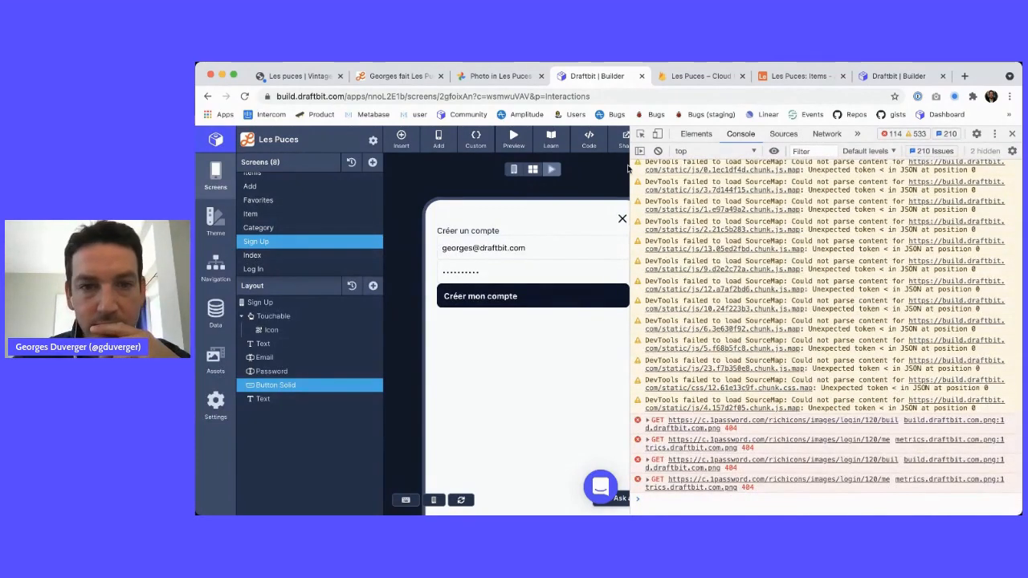
left_click(695, 76)
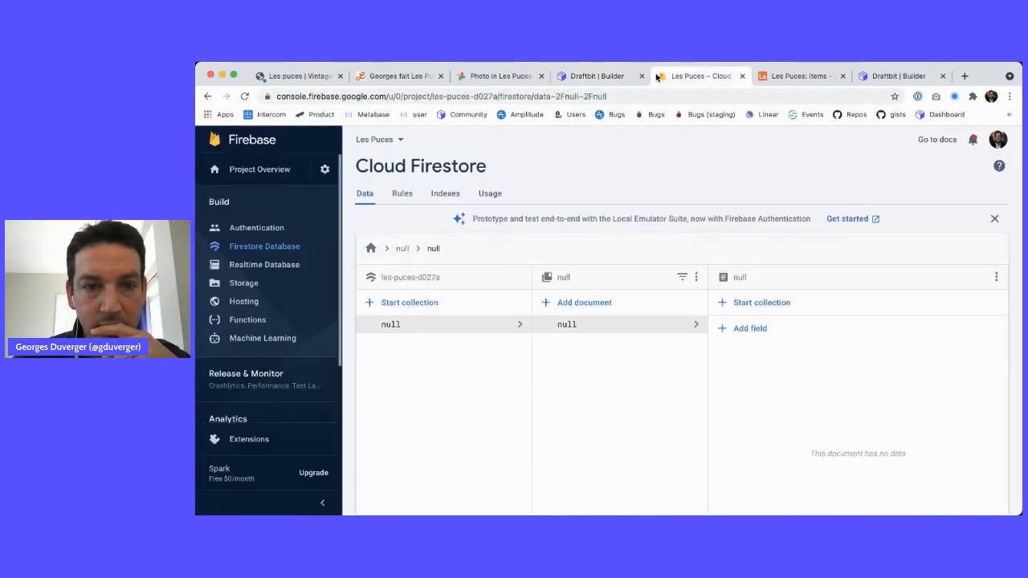
Open Firebase's Authentication users, then submit the preview sign-up with a '2' added to the email
left_click(294, 222)
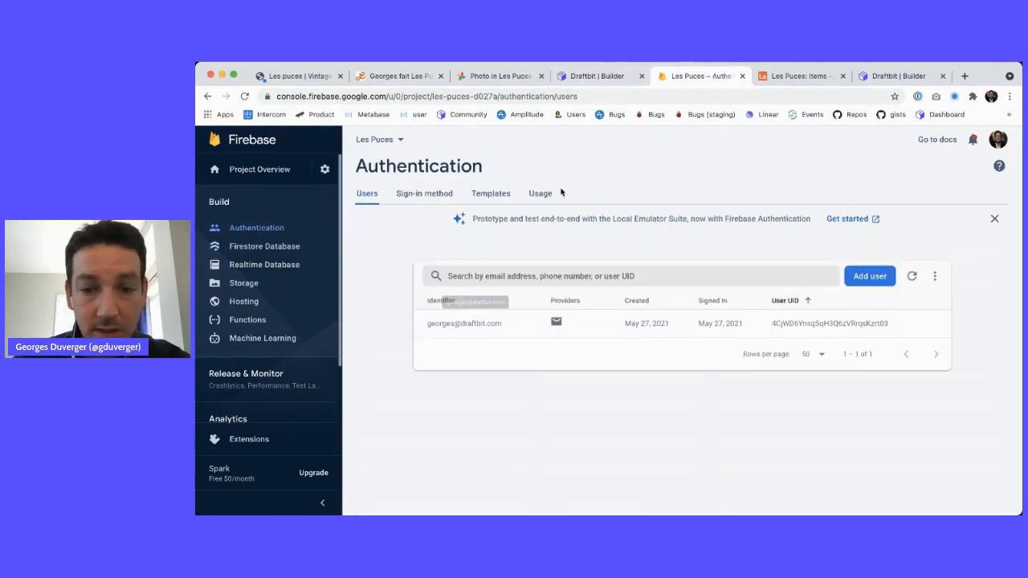
left_click(604, 76)
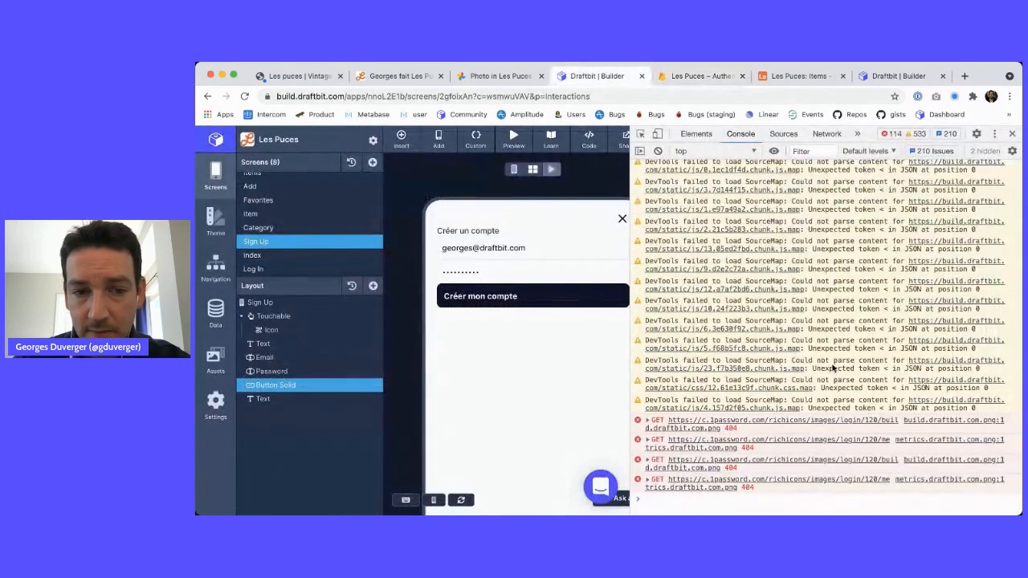
type("2")
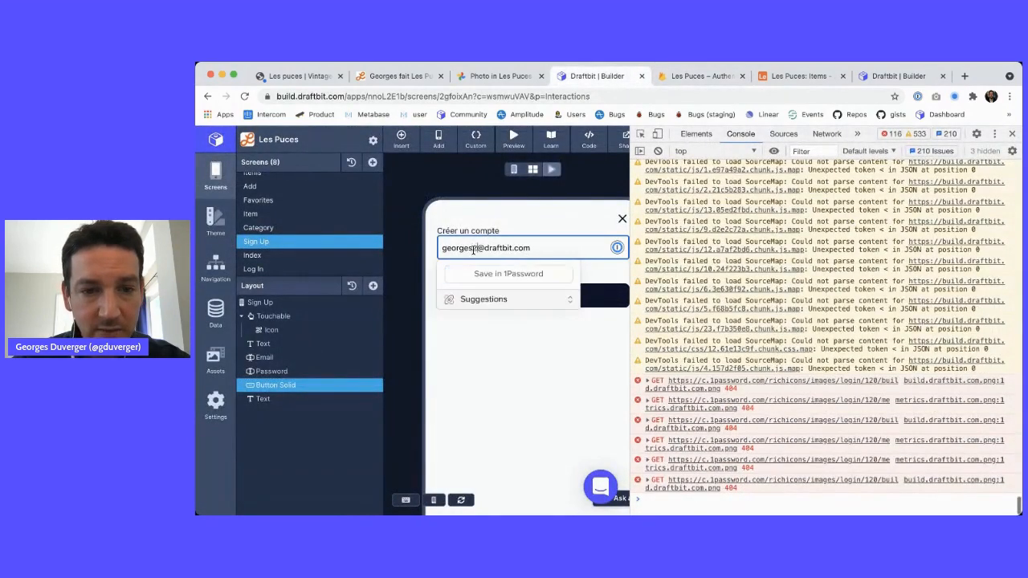
left_click(412, 351)
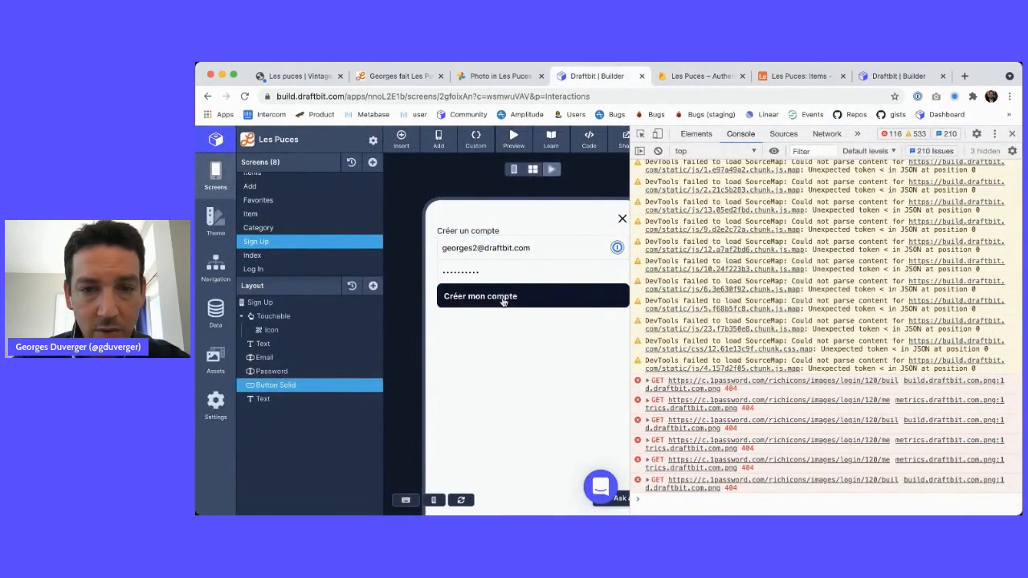
Reload the Firebase Authentication users list until the second test account appears
left_click(694, 75)
key("super+r")
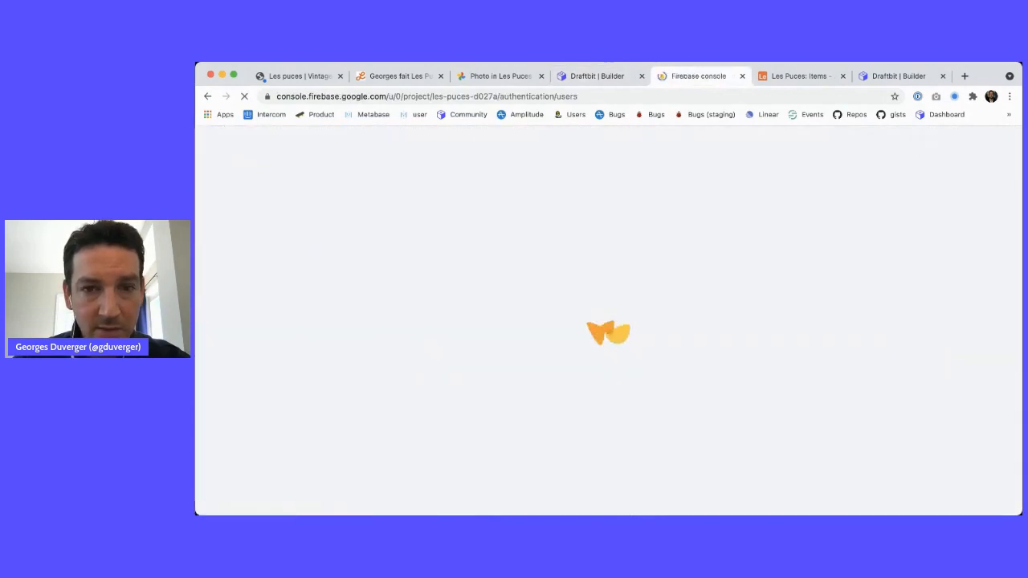
left_click(605, 78)
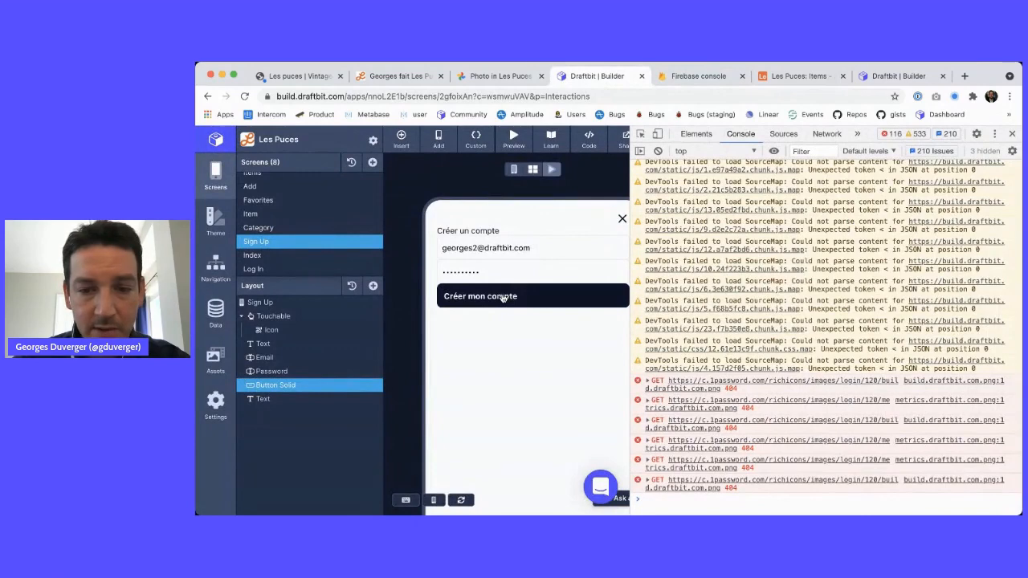
left_click(695, 77)
key("super+r")
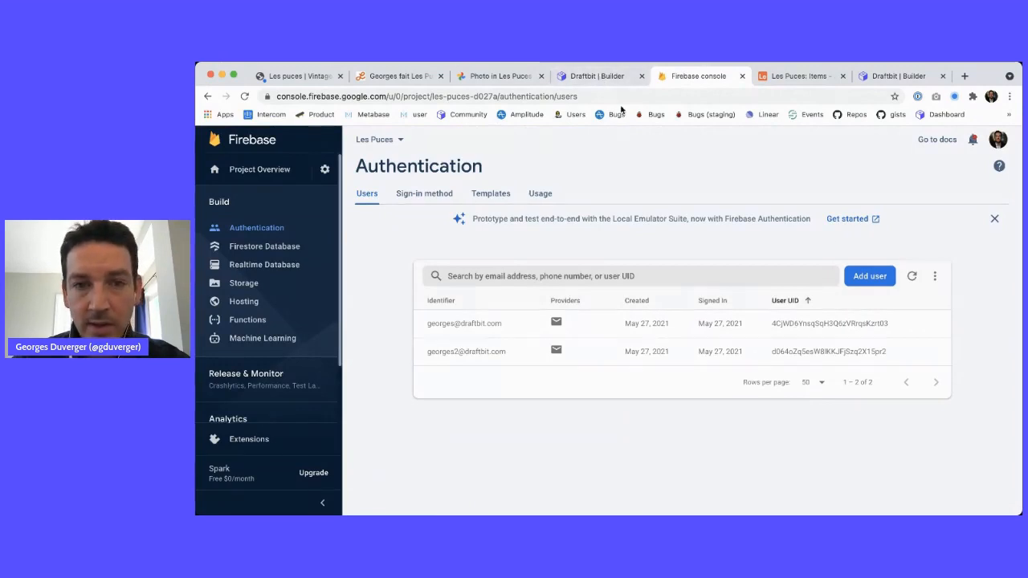
left_click(594, 76)
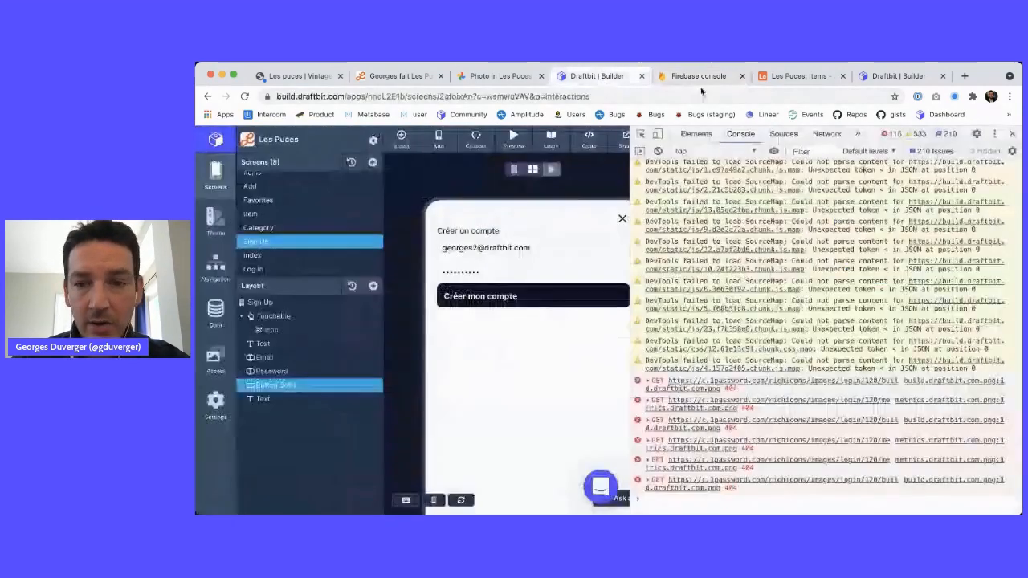
Close DevTools and read through the signUp function's code in the Custom code editor
left_click(1014, 135)
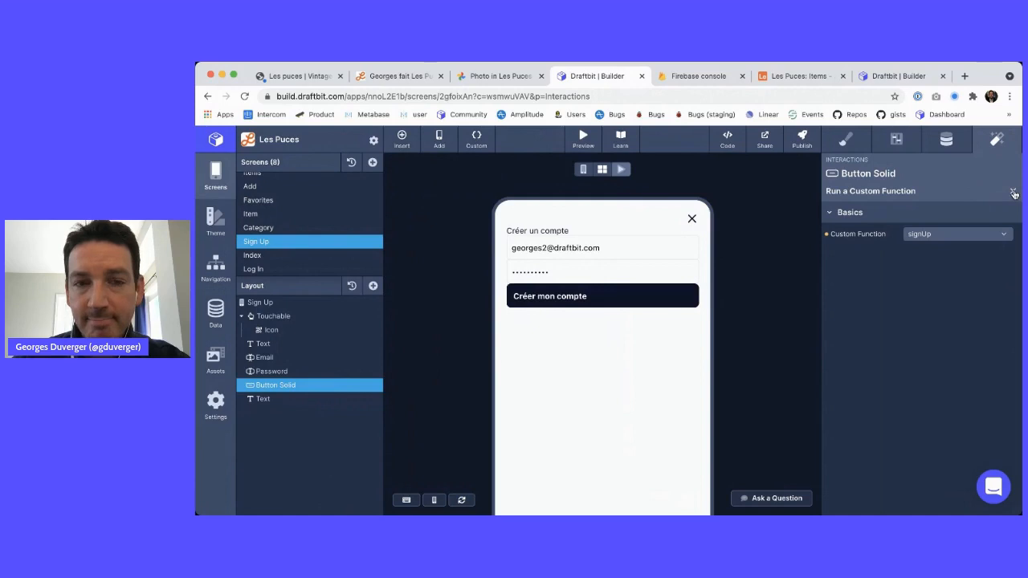
left_click(476, 138)
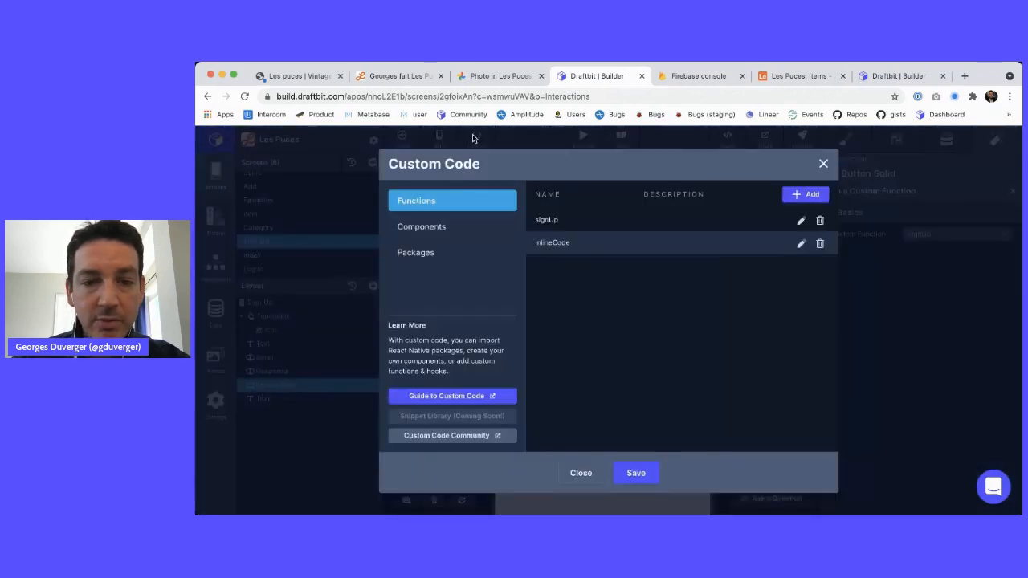
left_click(801, 222)
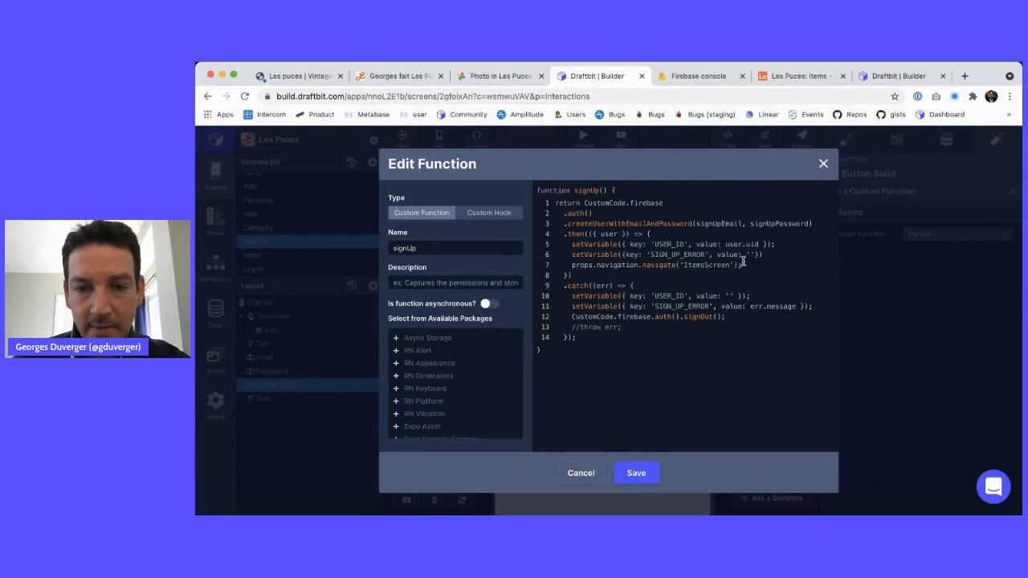
left_click(822, 164)
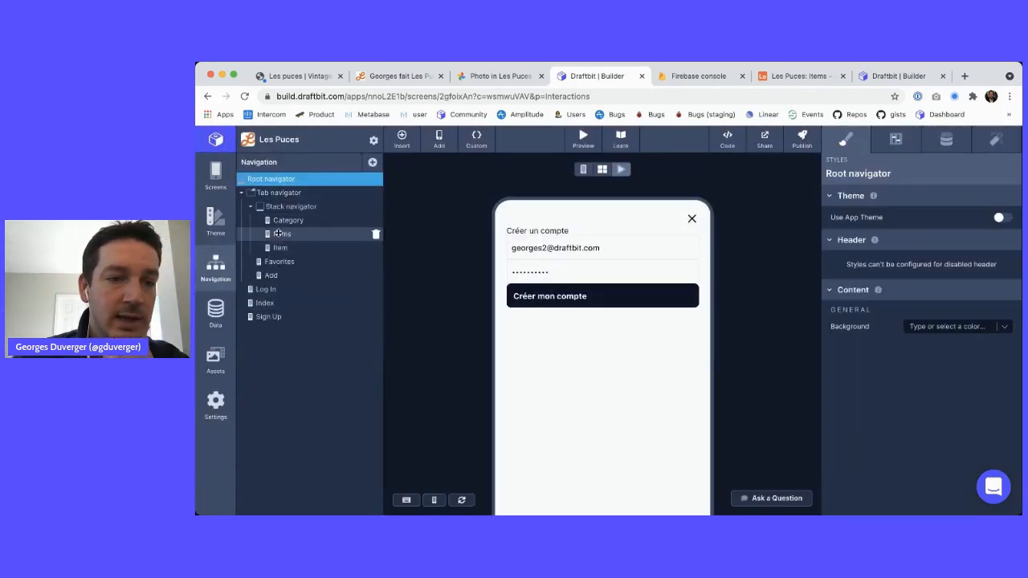
Select the Tab navigator and scroll through its generated code, then close the code view
left_click(285, 193)
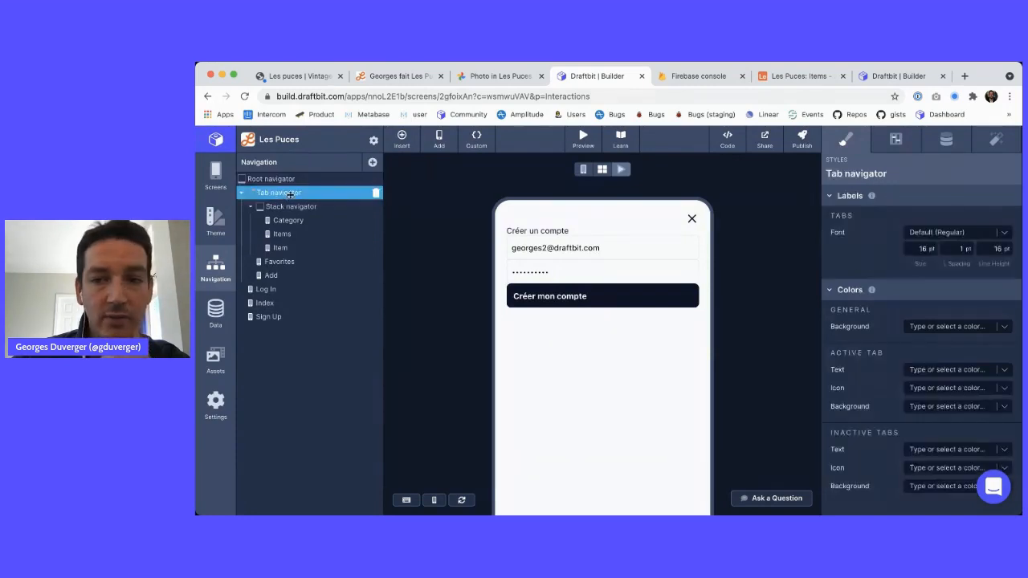
left_click(722, 138)
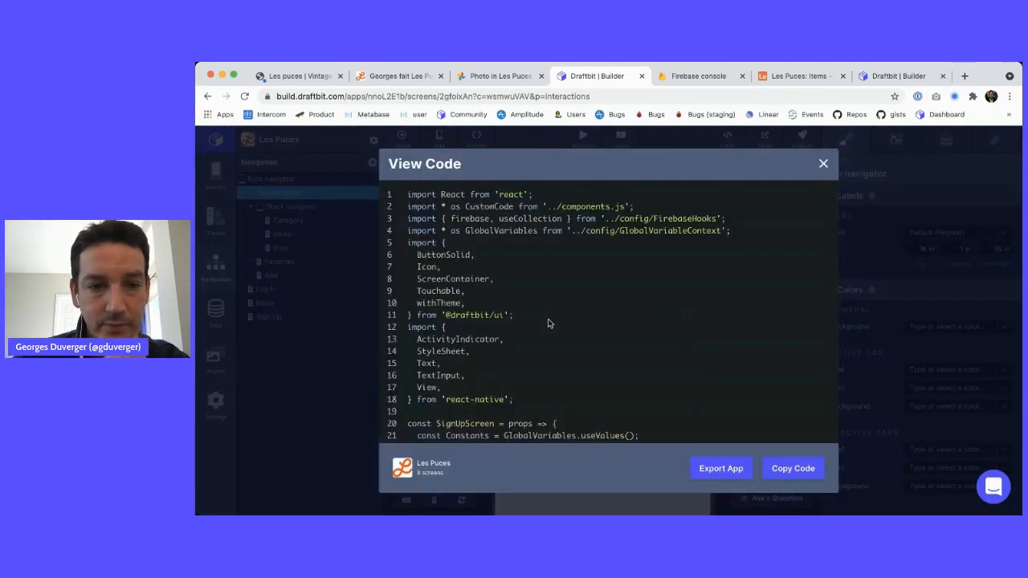
scroll(551, 325, "down", 3)
scroll(550, 325, "down", 4)
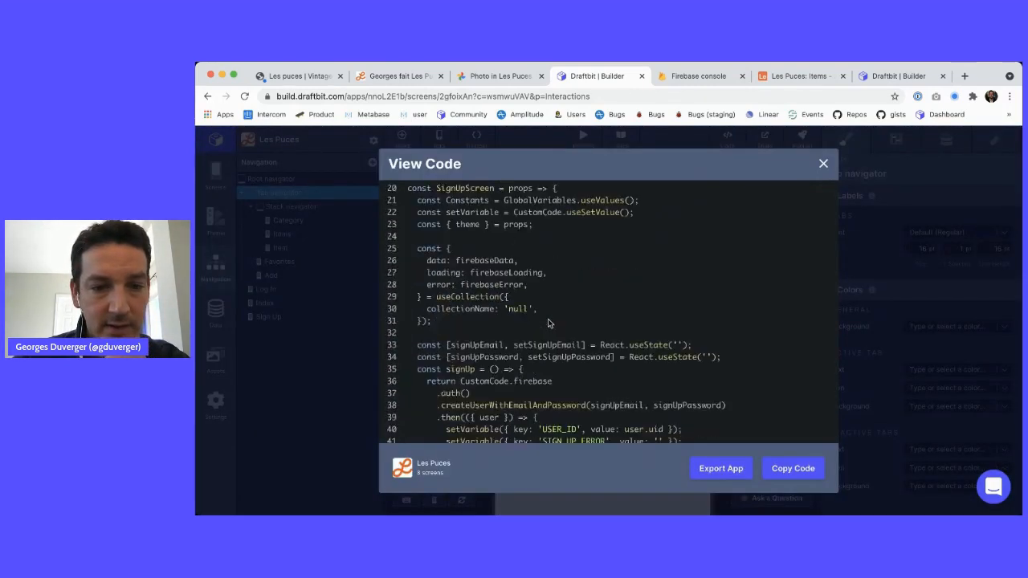
scroll(549, 323, "down", 11)
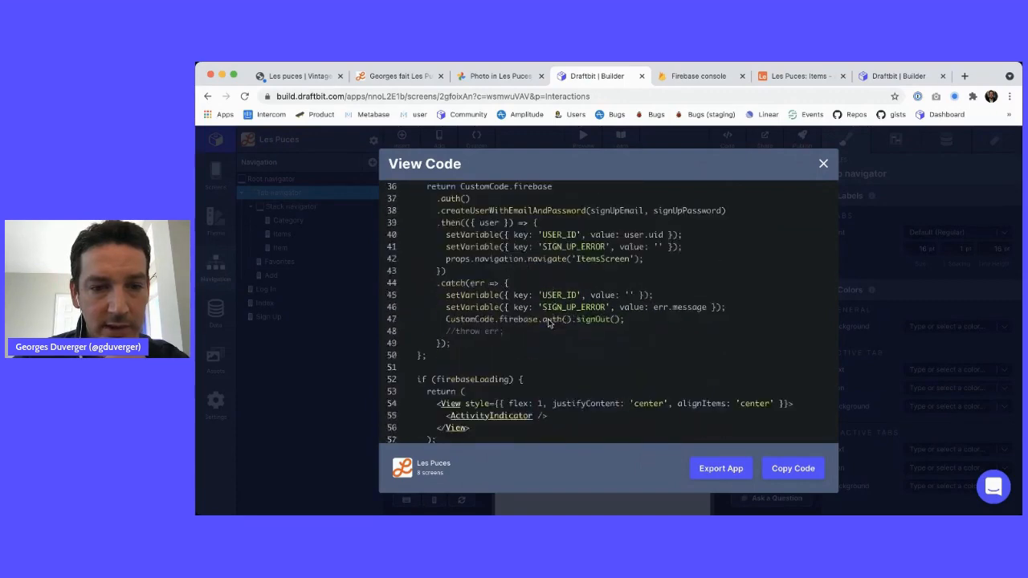
scroll(549, 322, "up", 2)
scroll(549, 322, "down", 8)
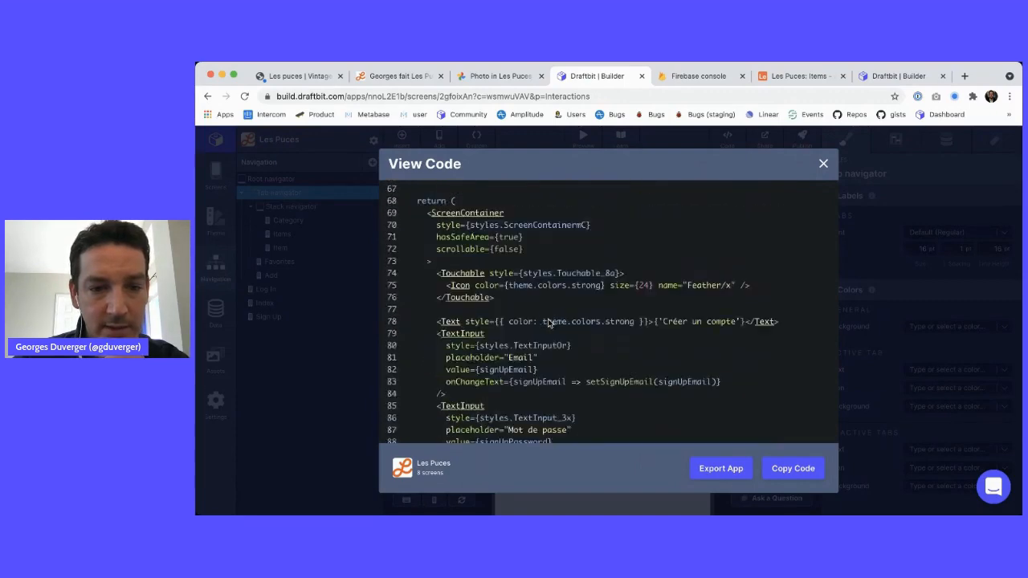
scroll(549, 322, "down", 14)
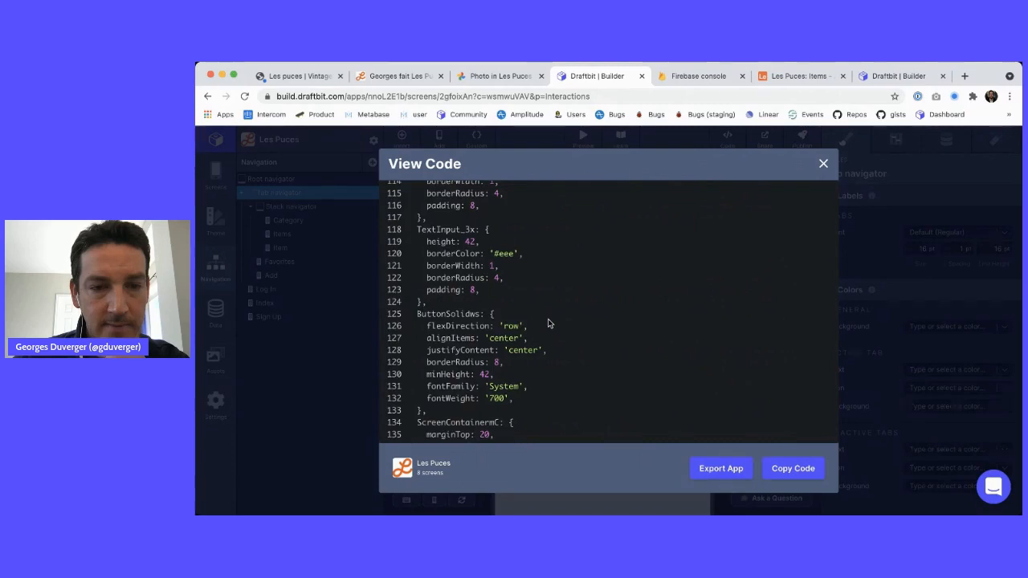
scroll(551, 324, "up", 20)
left_click(822, 163)
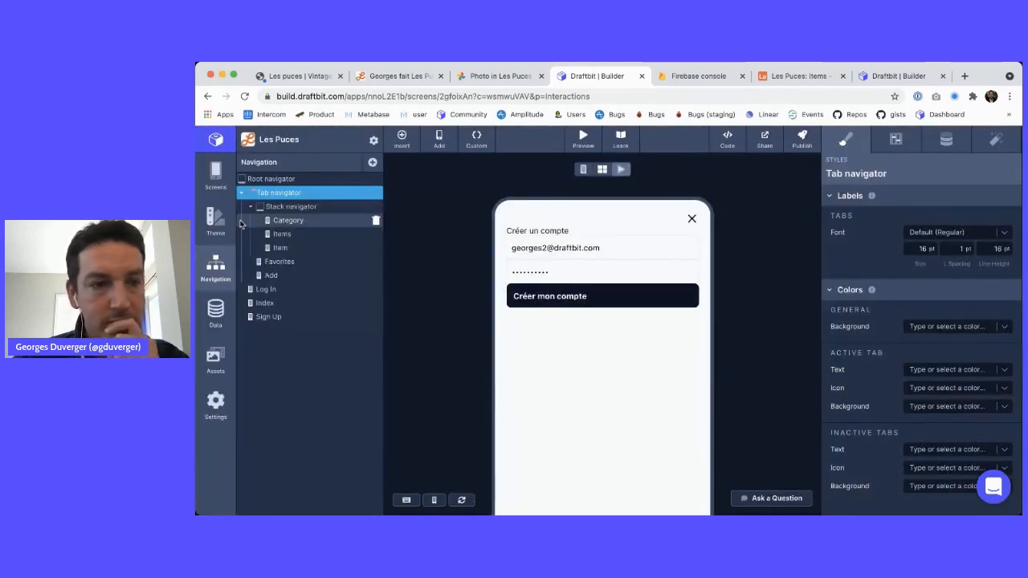
Check the Tab navigator's initial route, keep Stack navigator, and return to the Sign Up screen
left_click(895, 140)
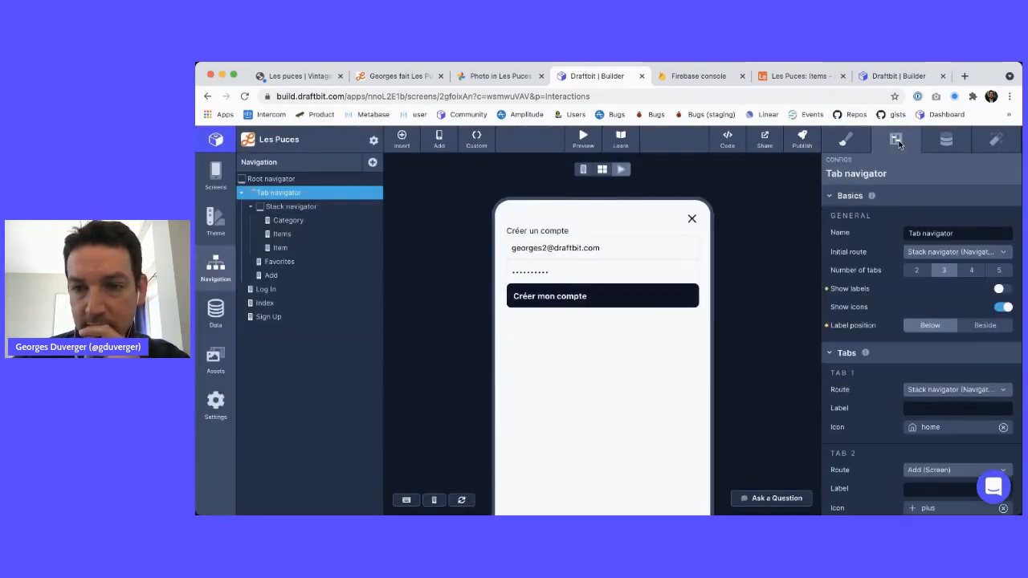
left_click(938, 253)
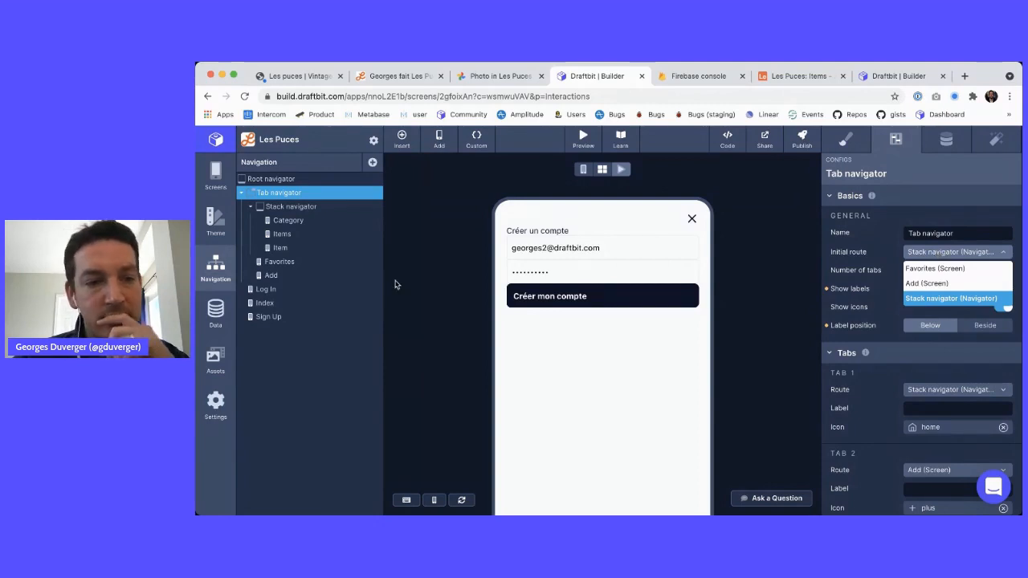
left_click(428, 233)
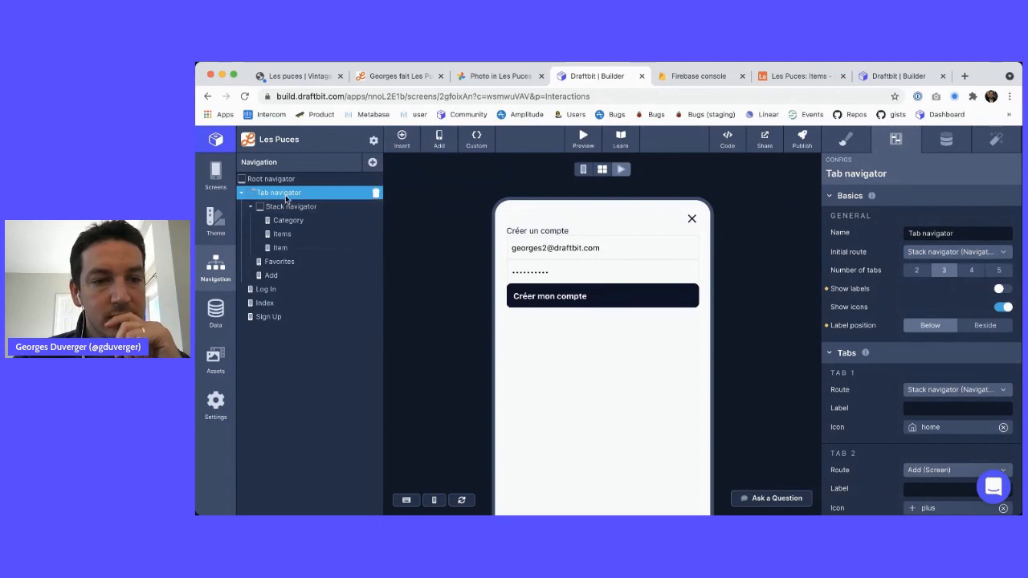
left_click(215, 176)
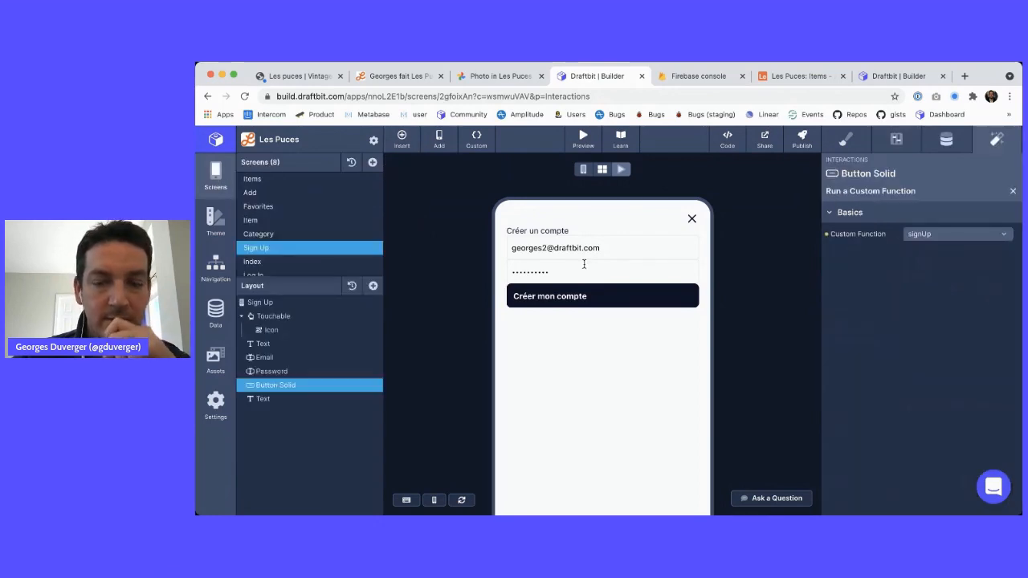
Add a Navigate action to the Créer mon compte button with destination Tab navigator
left_click(1012, 191)
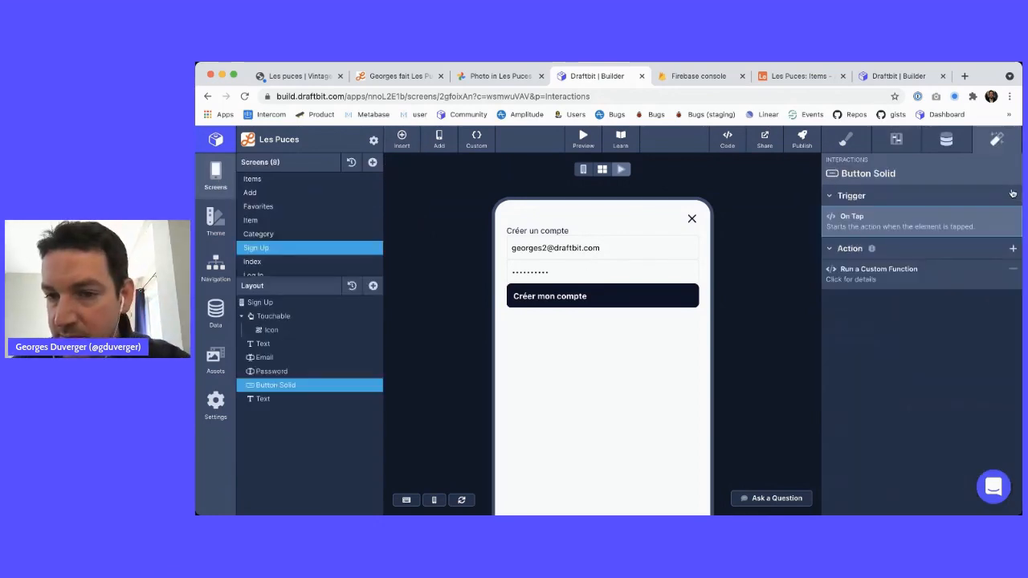
left_click(1011, 250)
left_click(952, 278)
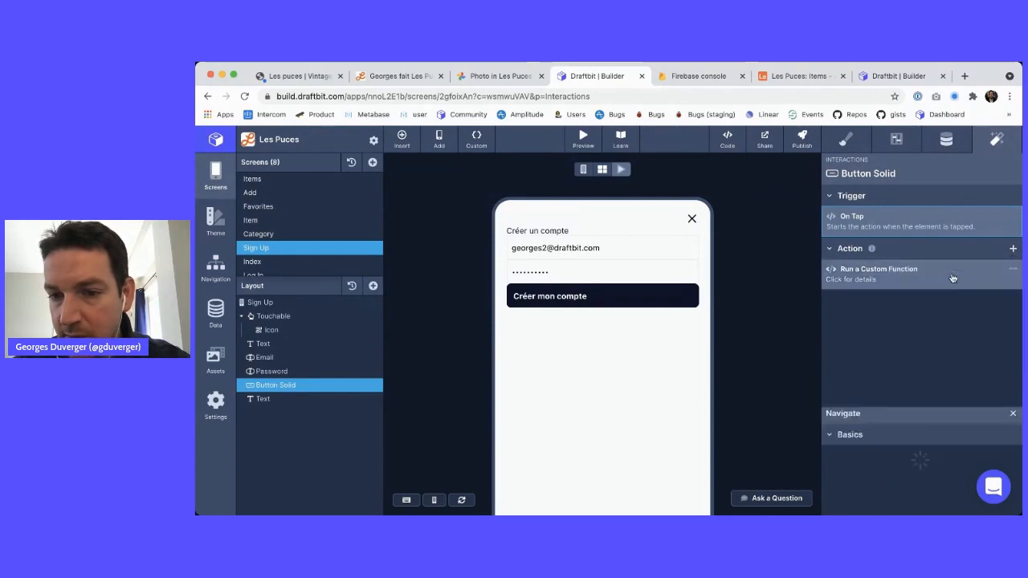
left_click(943, 234)
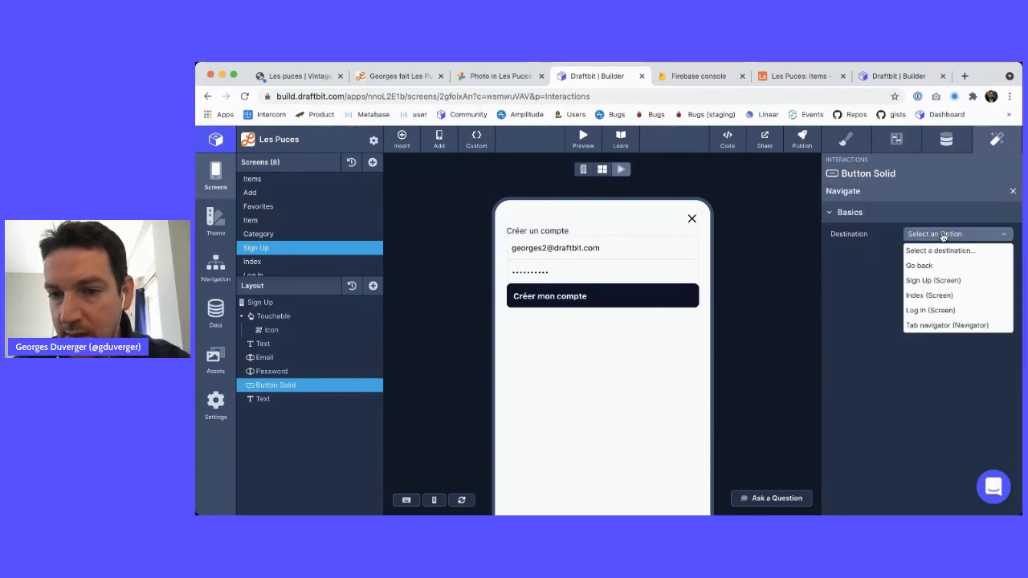
left_click(953, 325)
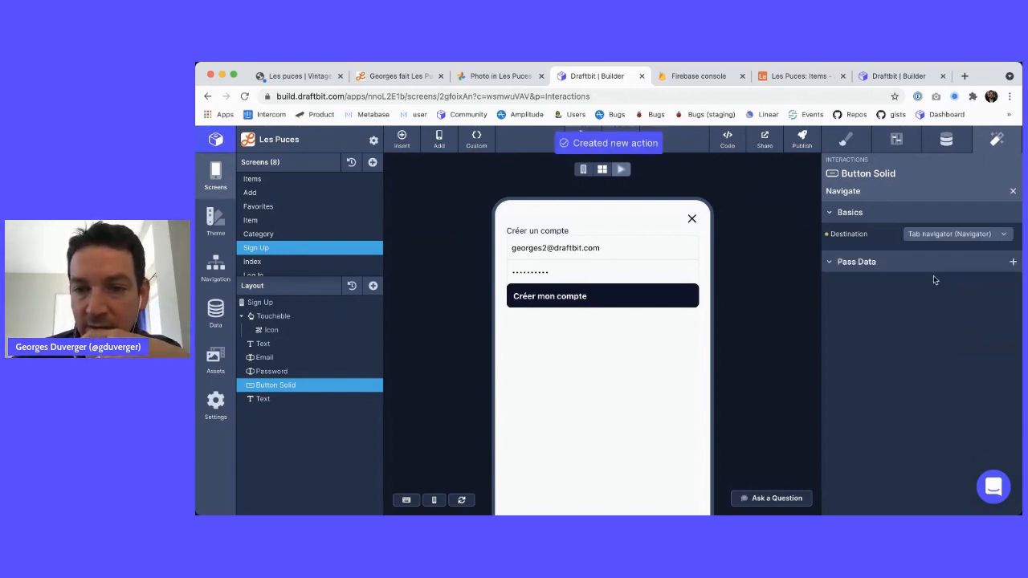
left_click(726, 142)
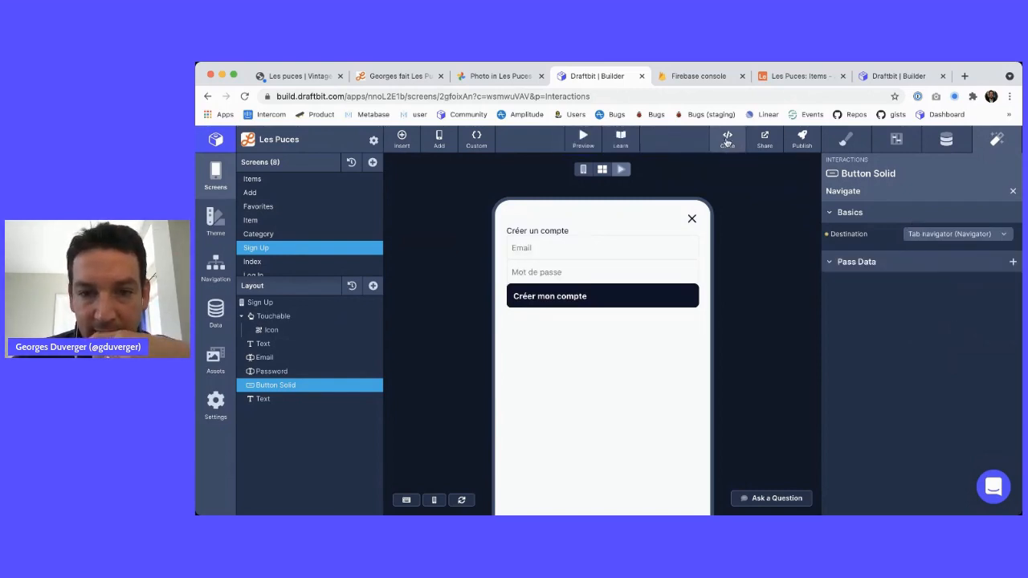
Locate the onPress handler in the Sign Up code and copy the route name 'Tab_navigator'
scroll(599, 312, "down", 8)
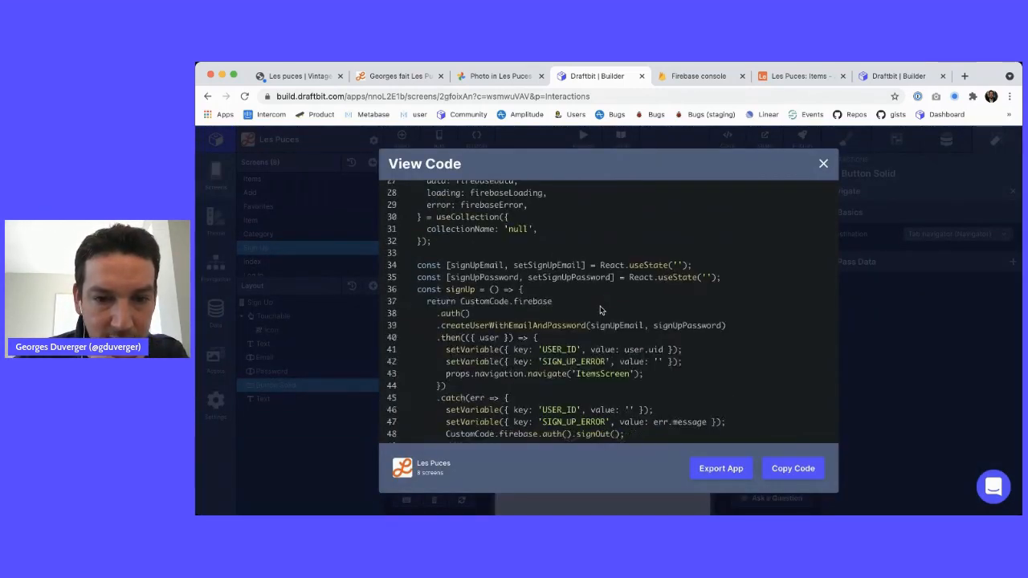
scroll(601, 309, "down", 13)
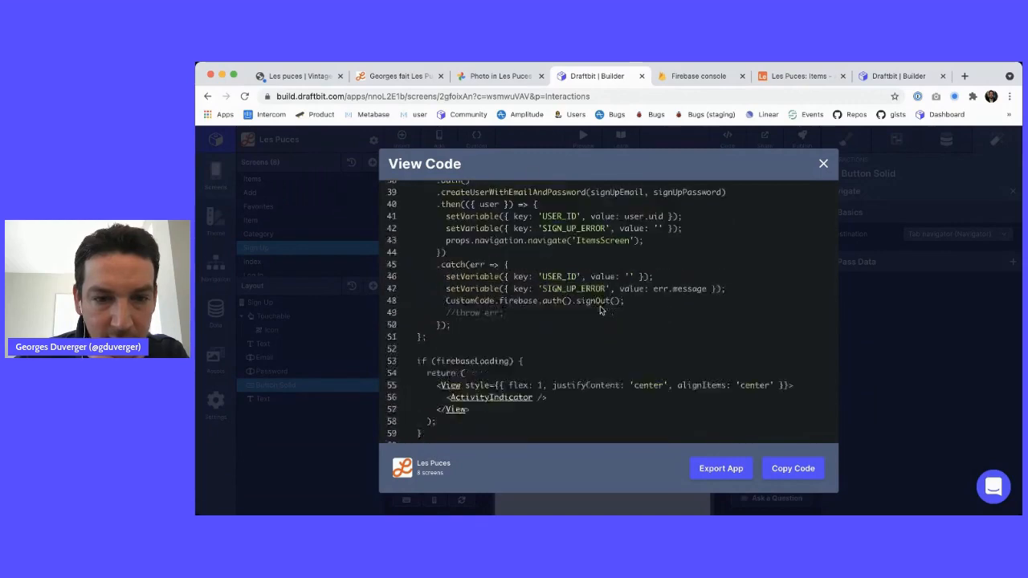
scroll(599, 310, "down", 6)
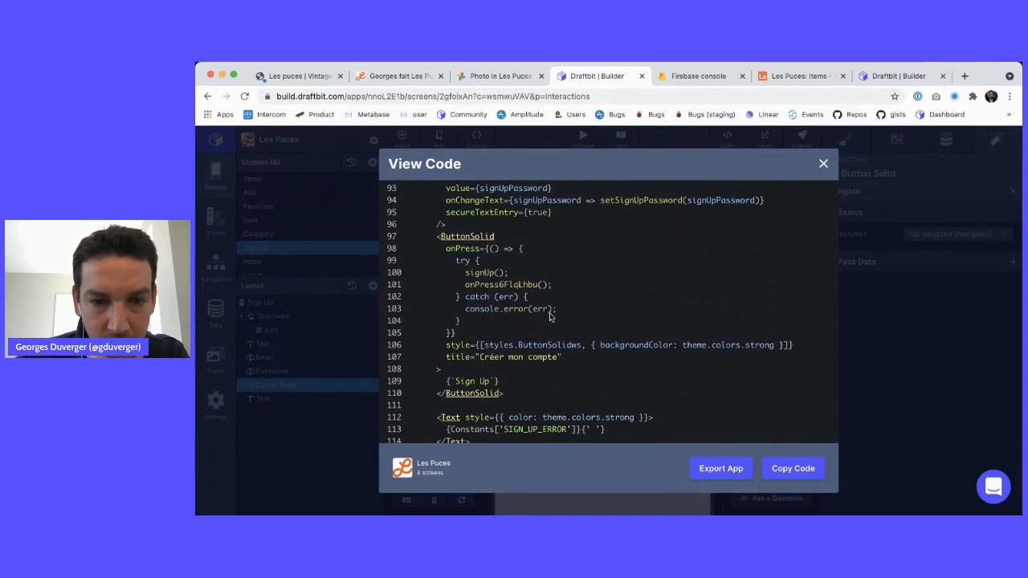
scroll(510, 335, "down", 1)
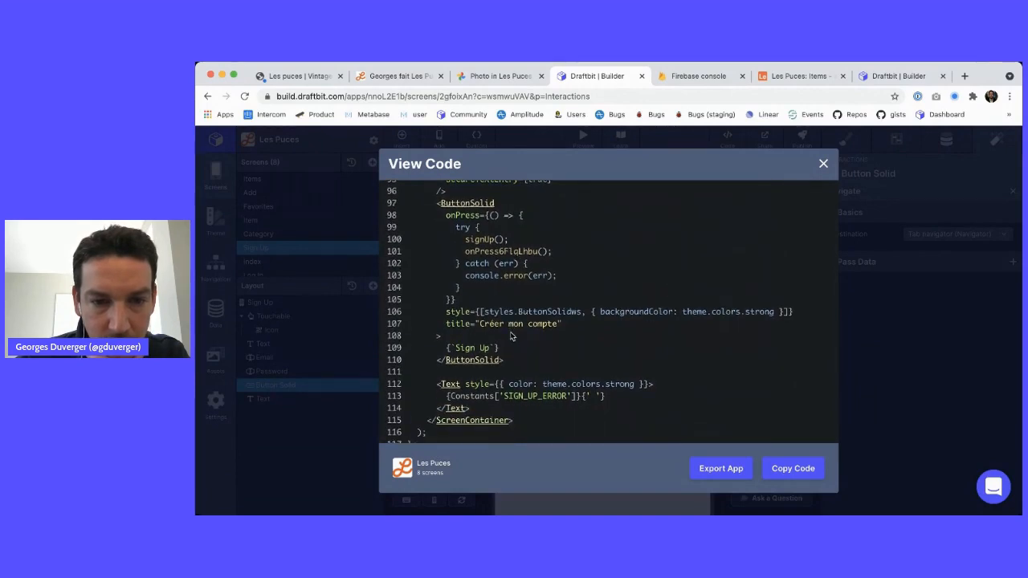
scroll(510, 336, "up", 1)
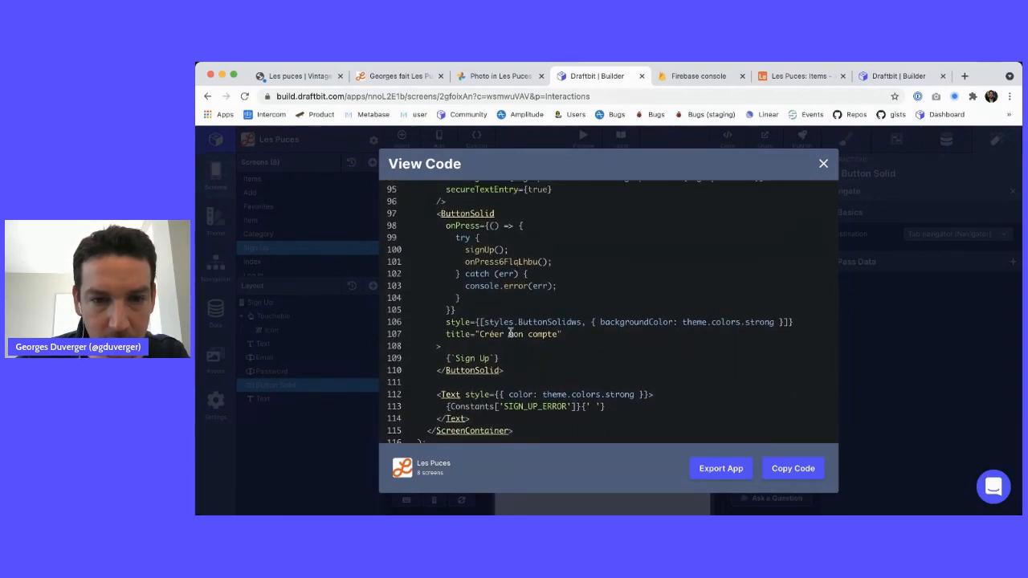
double_click(490, 261)
scroll(478, 263, "down", 6)
scroll(479, 265, "down", 6)
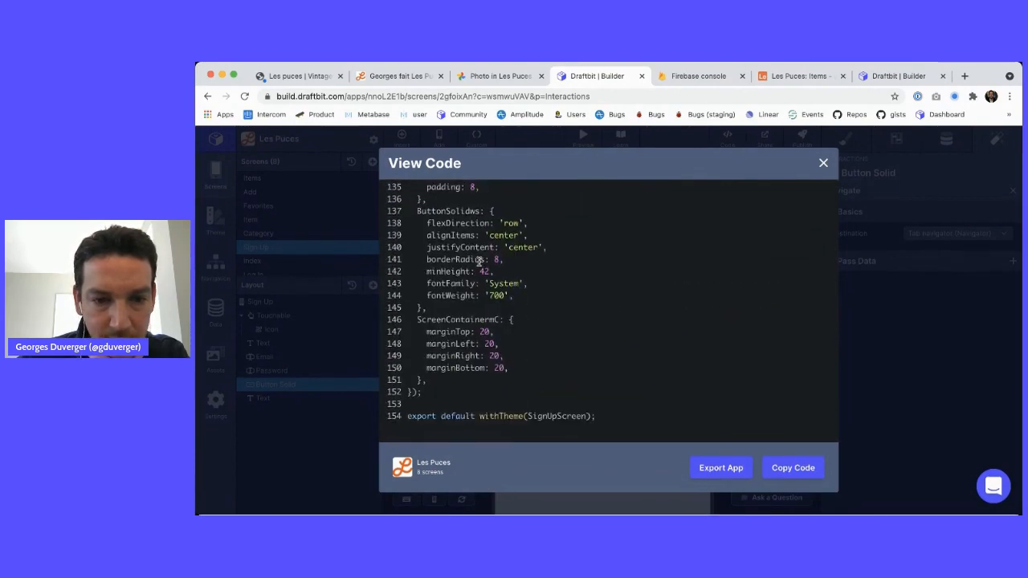
scroll(479, 263, "up", 10)
scroll(480, 261, "up", 14)
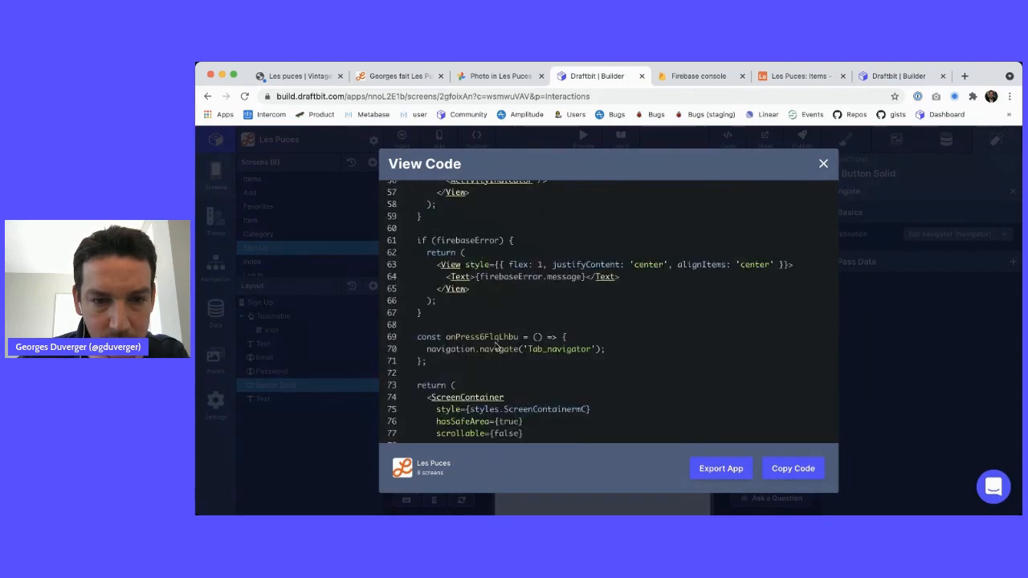
double_click(567, 349)
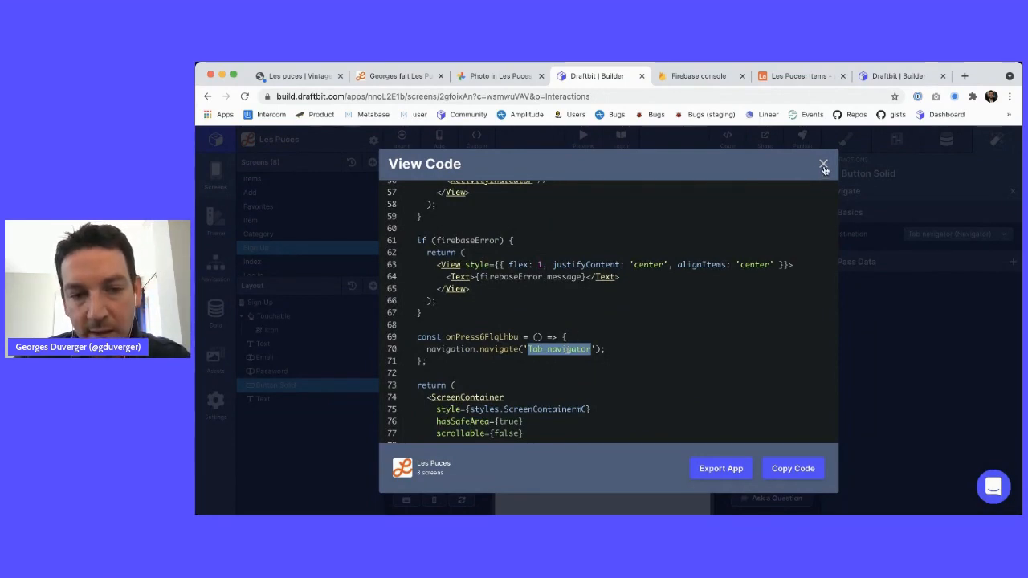
left_click(822, 164)
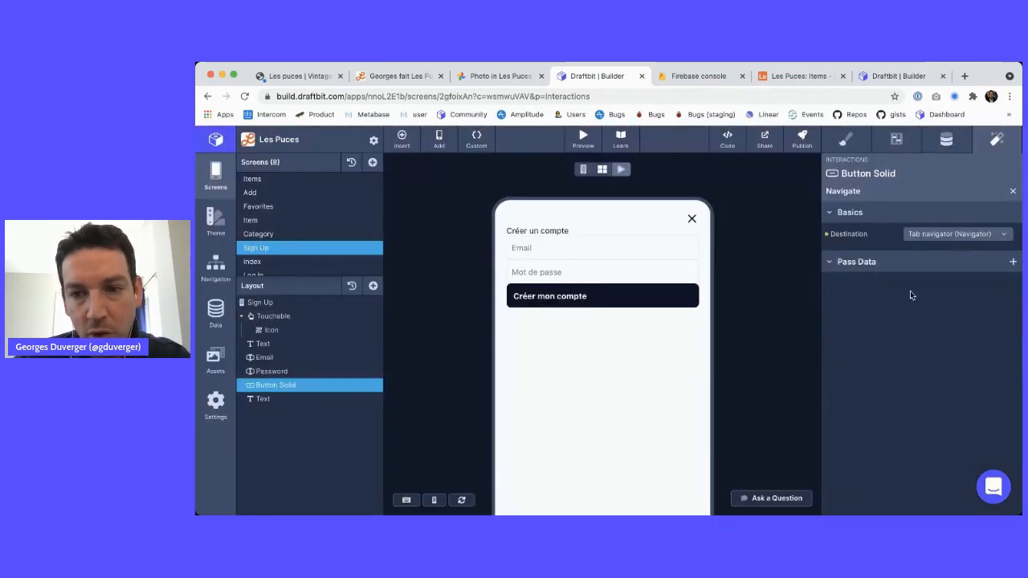
Remove the button's Navigate action and make signUp navigate to 'Tab_navigator' instead of 'ItemsScreen'
left_click(1010, 191)
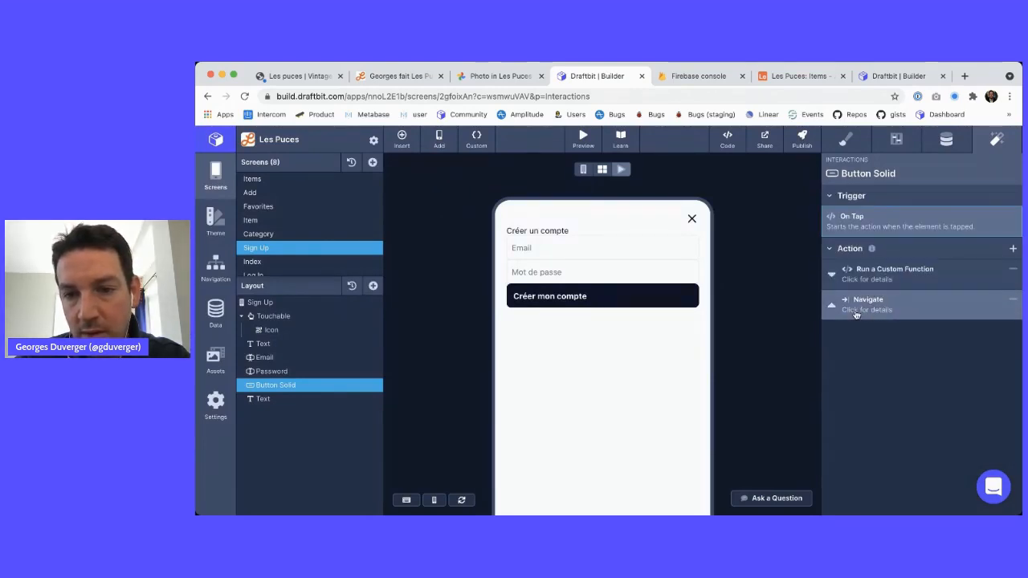
left_click(1013, 300)
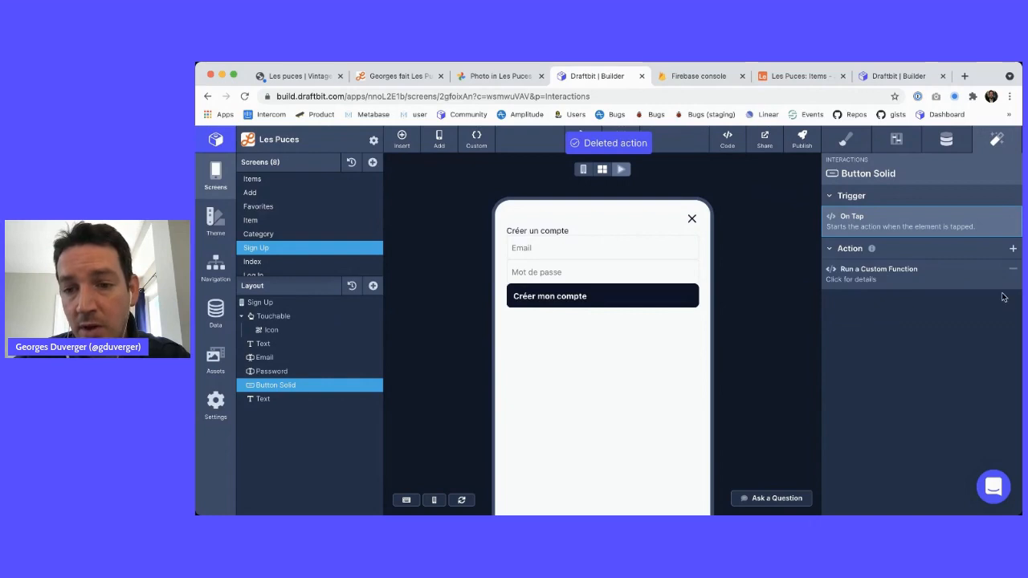
left_click(476, 138)
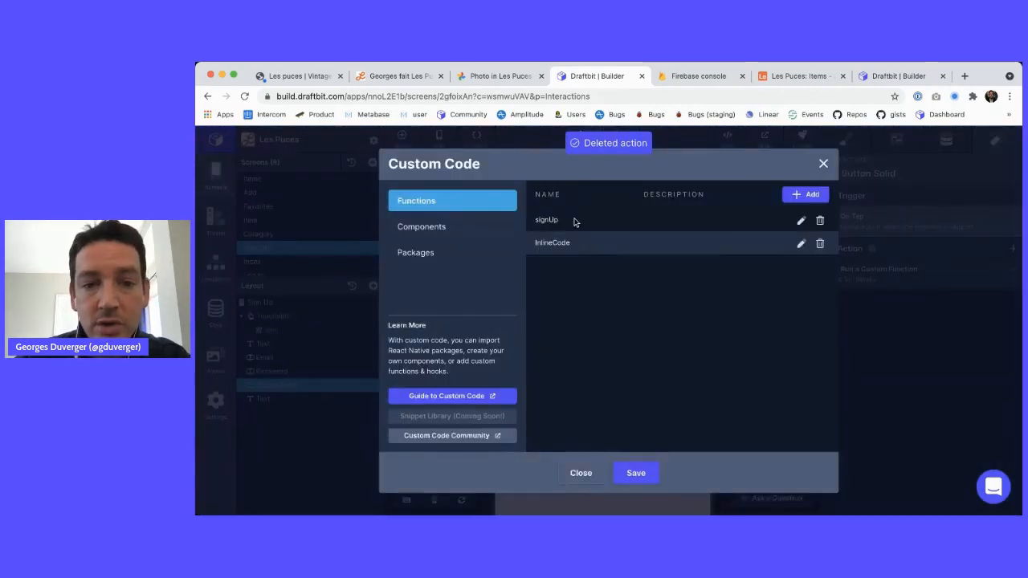
left_click(800, 220)
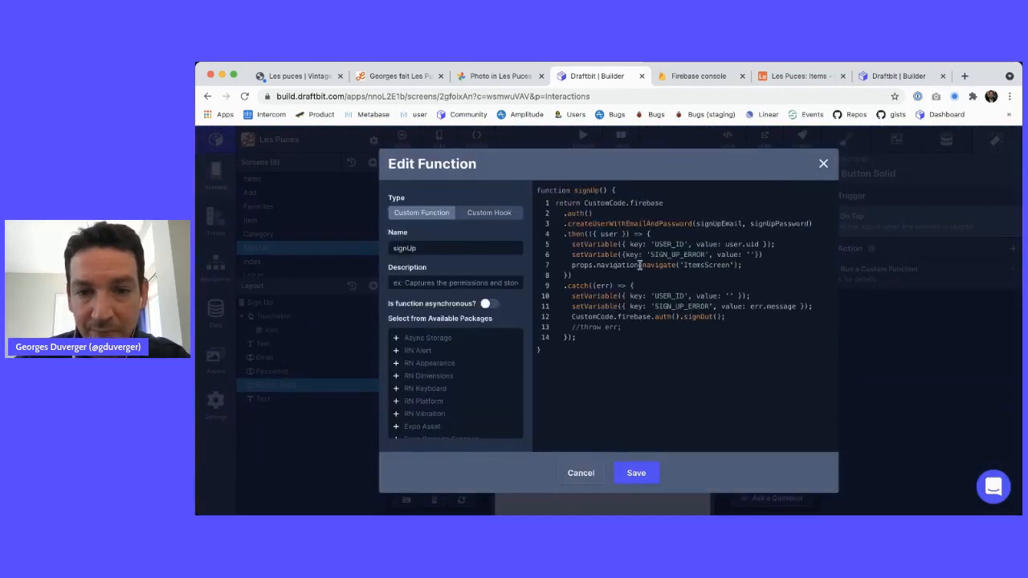
double_click(711, 266)
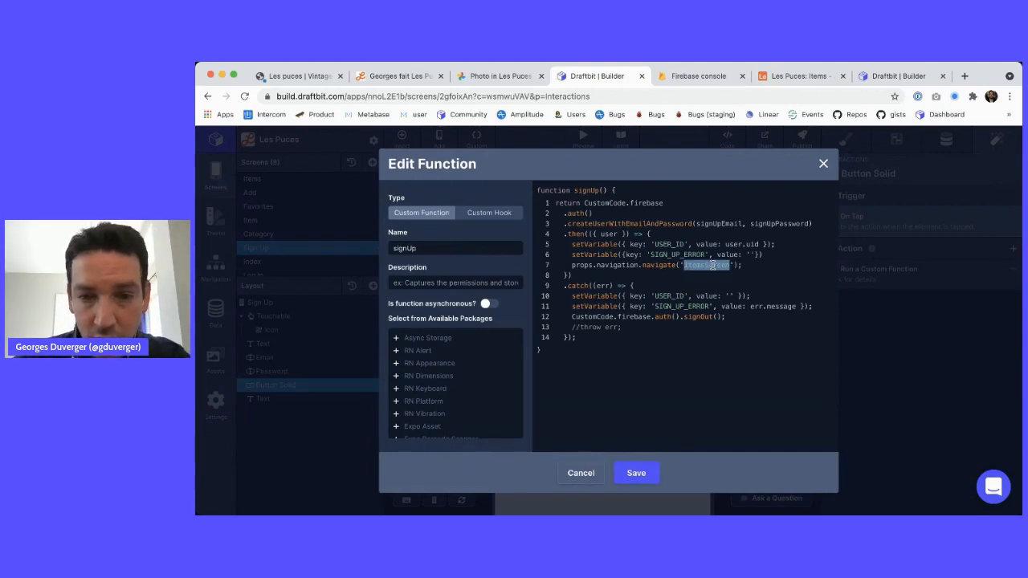
type("Tab_navigator")
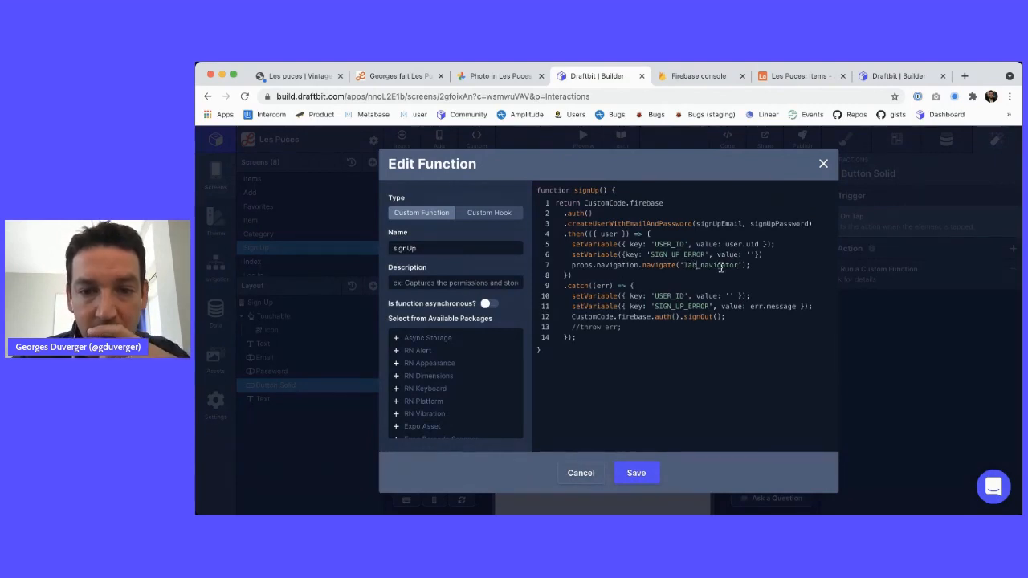
left_click(636, 473)
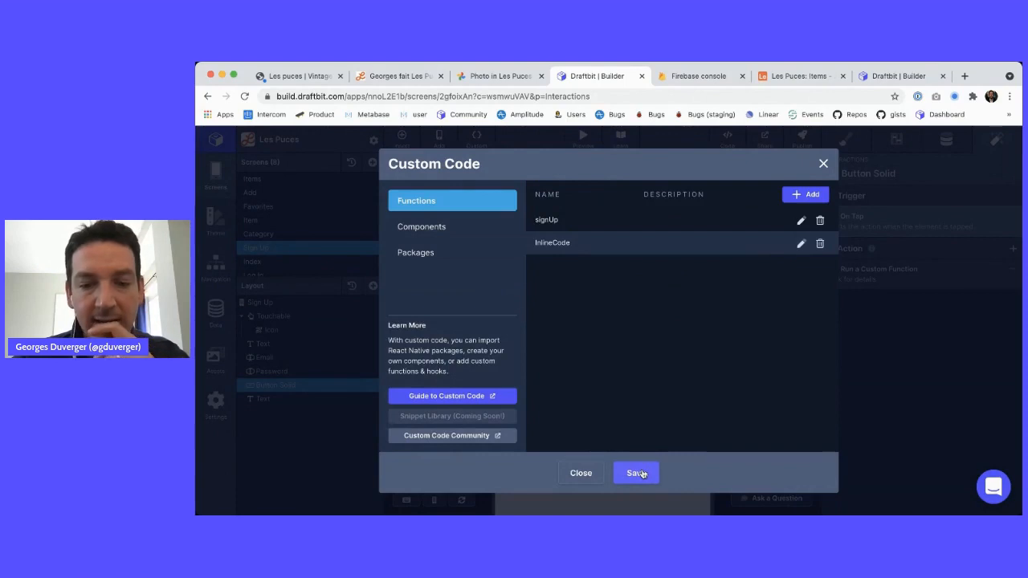
left_click(636, 473)
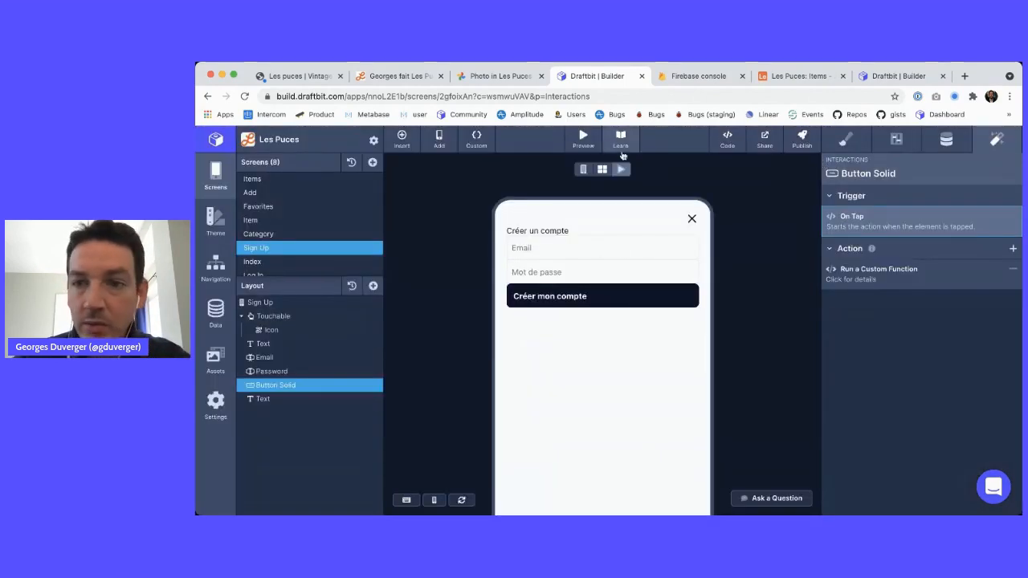
Sign up a third test account with an email and password, then confirm it in Firebase
left_click(534, 250)
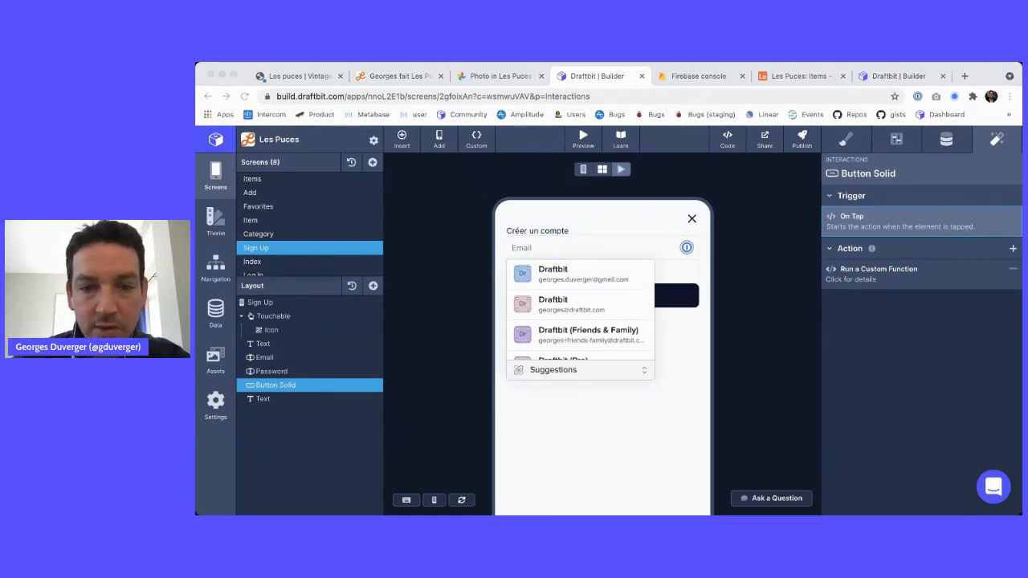
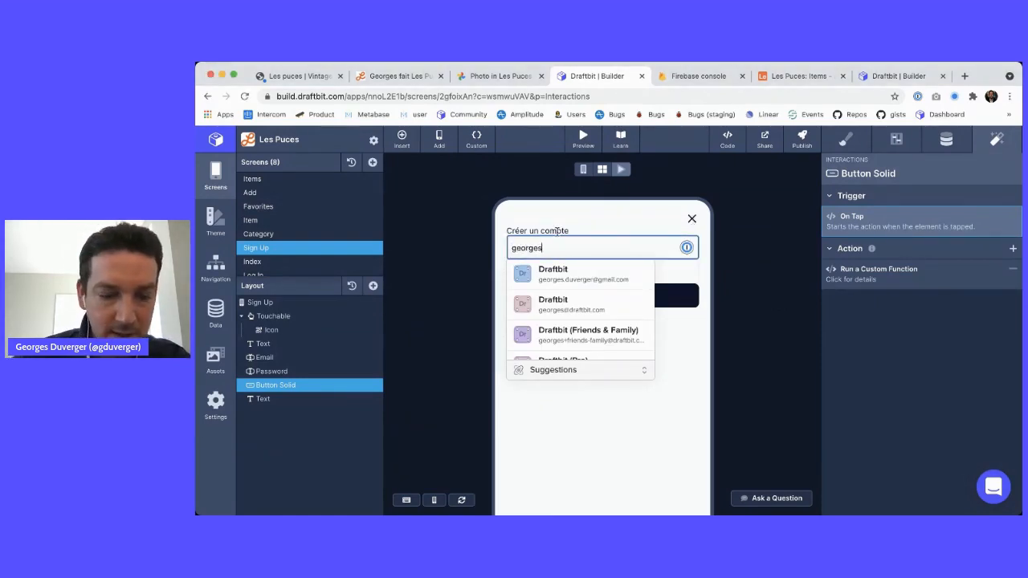
left_click(507, 273)
type("••••••")
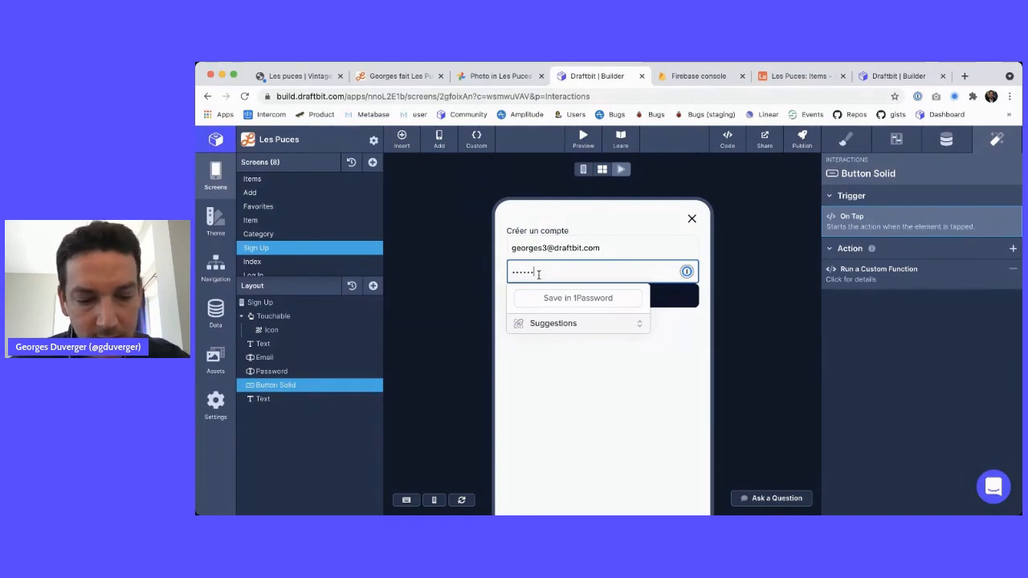
left_click(572, 298)
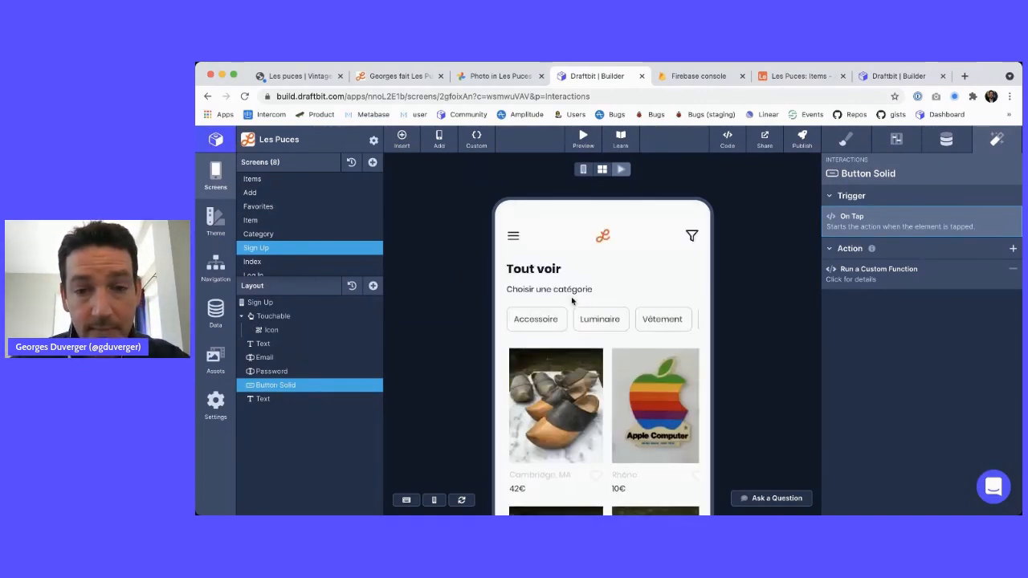
key("ctrl+Tab")
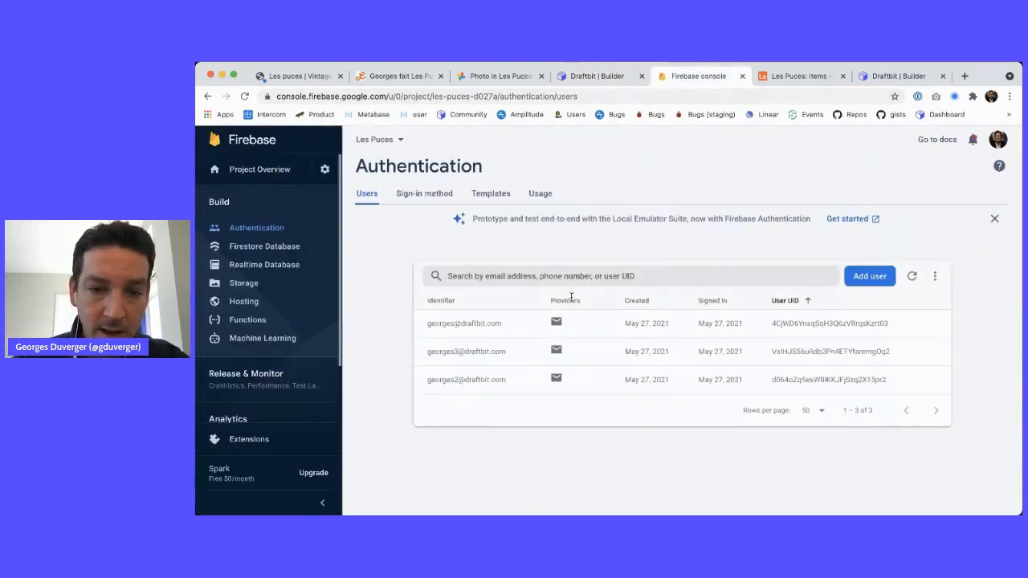
key("ctrl+shift+Tab")
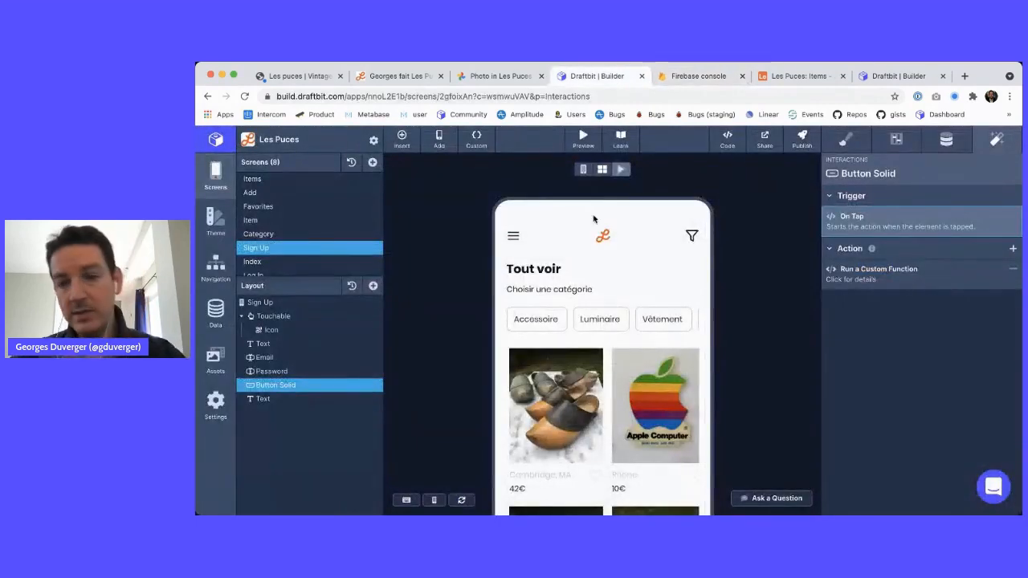
Scroll through the preview's product list, then open the Items screen in the builder
scroll(594, 385, "down", 3)
scroll(594, 386, "up", 3)
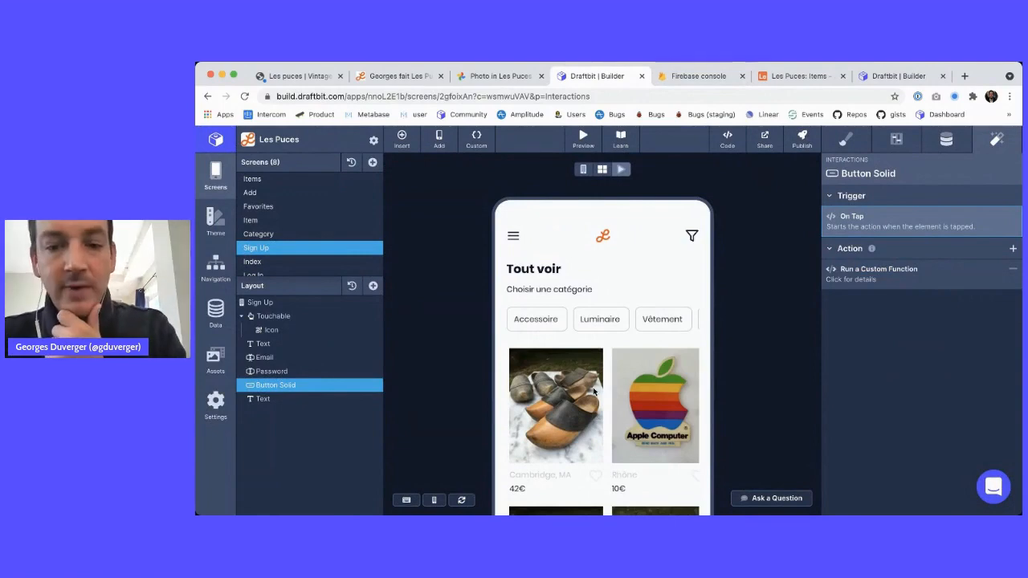
scroll(584, 322, "down", 2)
scroll(583, 322, "down", 4)
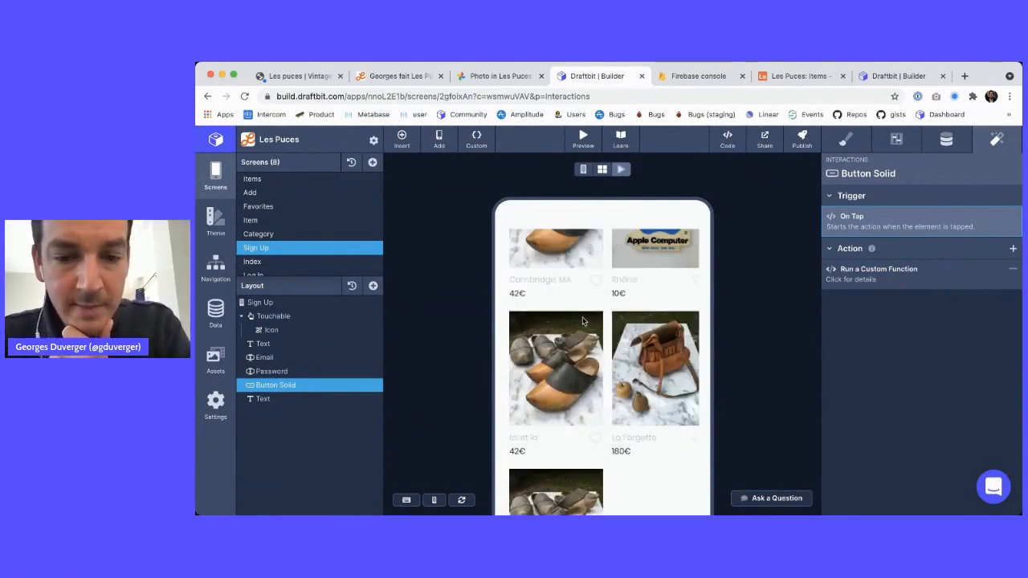
scroll(584, 322, "up", 1)
scroll(584, 322, "up", 5)
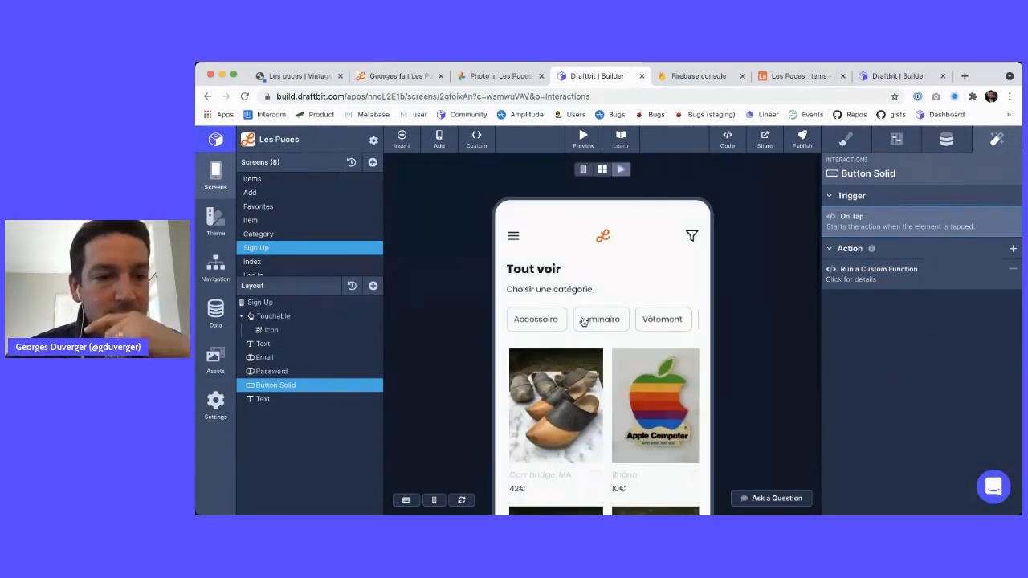
scroll(337, 257, "down", 1)
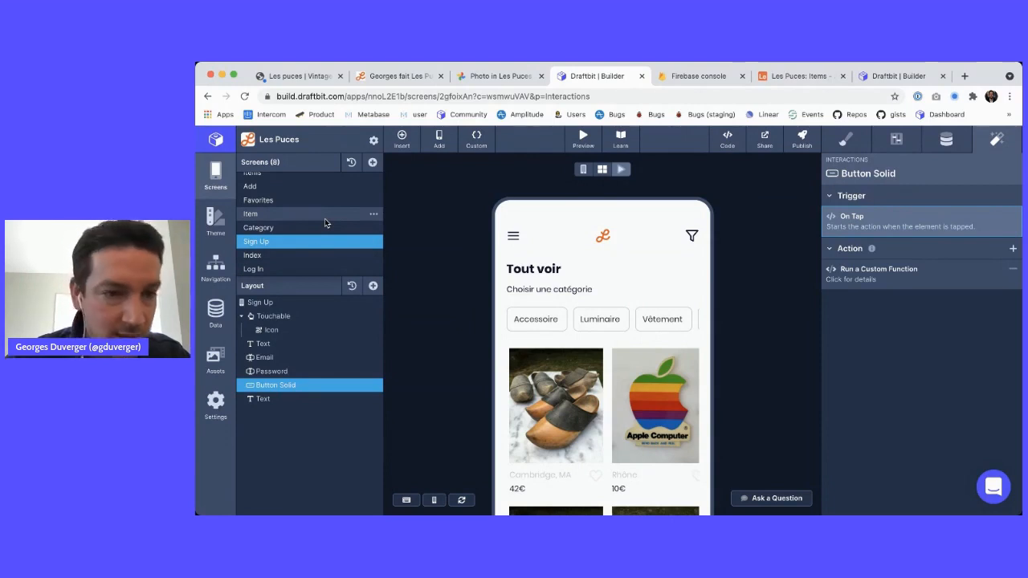
scroll(300, 226, "up", 1)
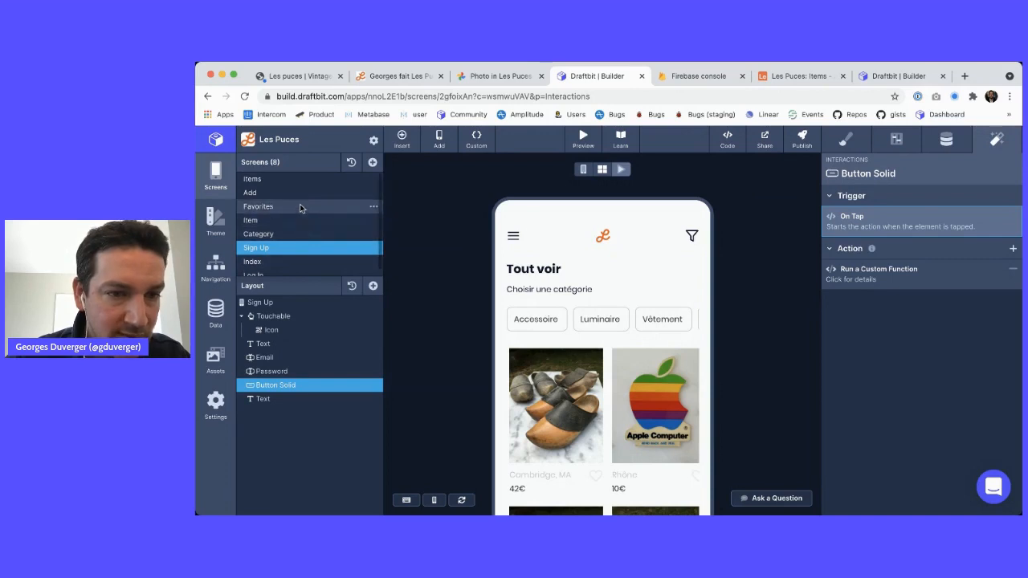
left_click(302, 179)
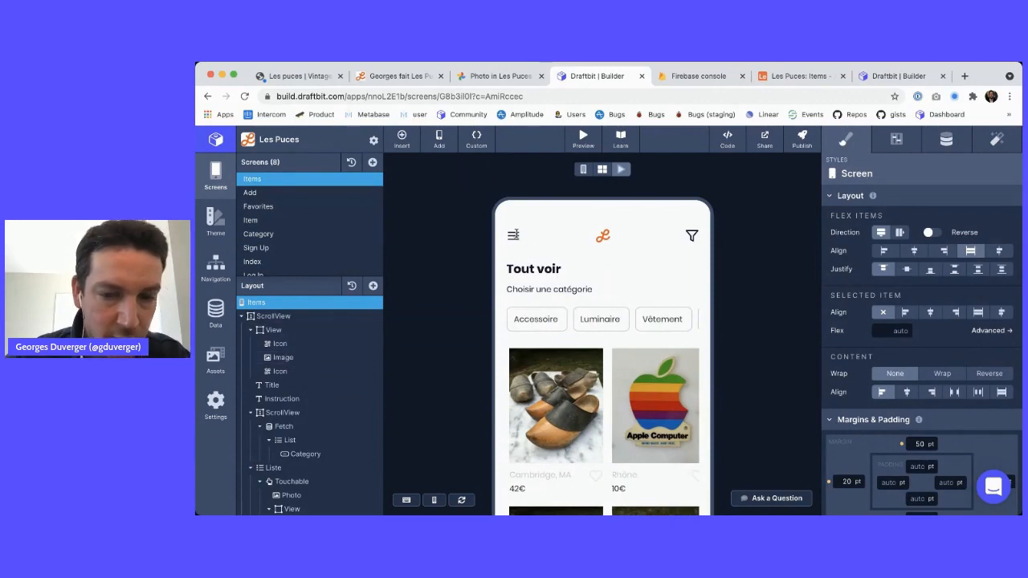
Add a Touchable at the top of the Items screen's header View
left_click(305, 330)
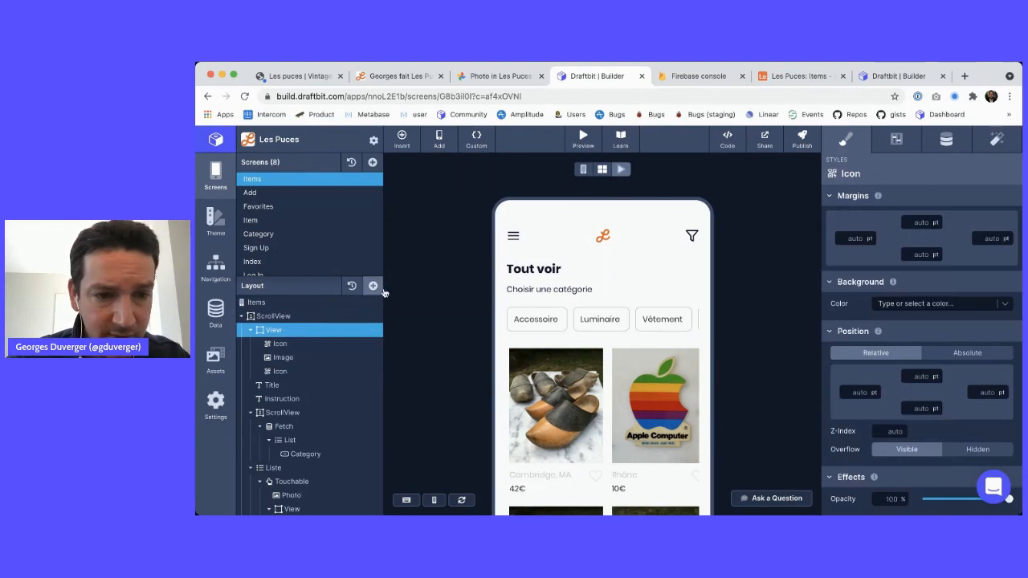
left_click(372, 286)
scroll(421, 285, "down", 5)
type("t")
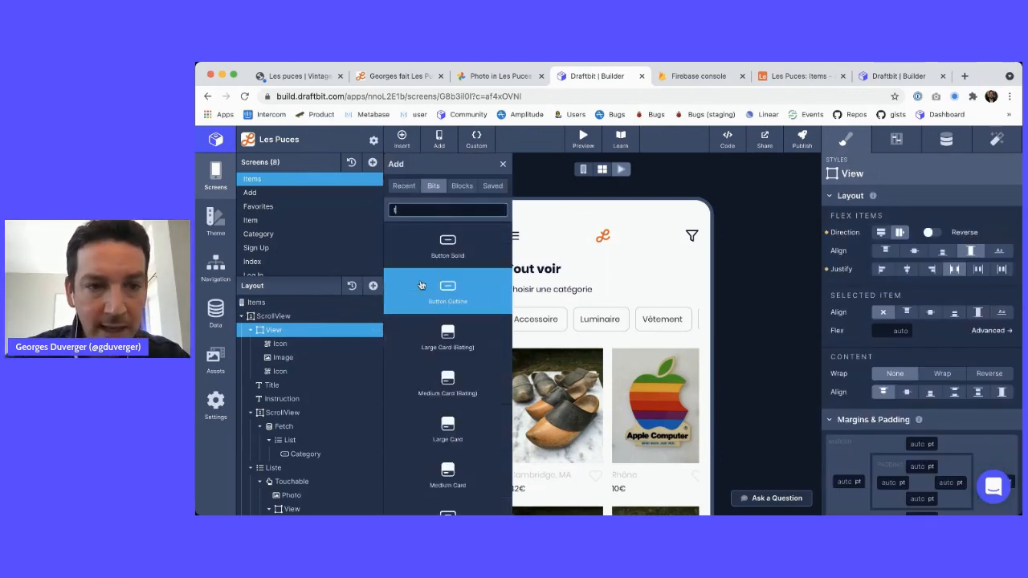
type("ouc")
left_click(446, 249)
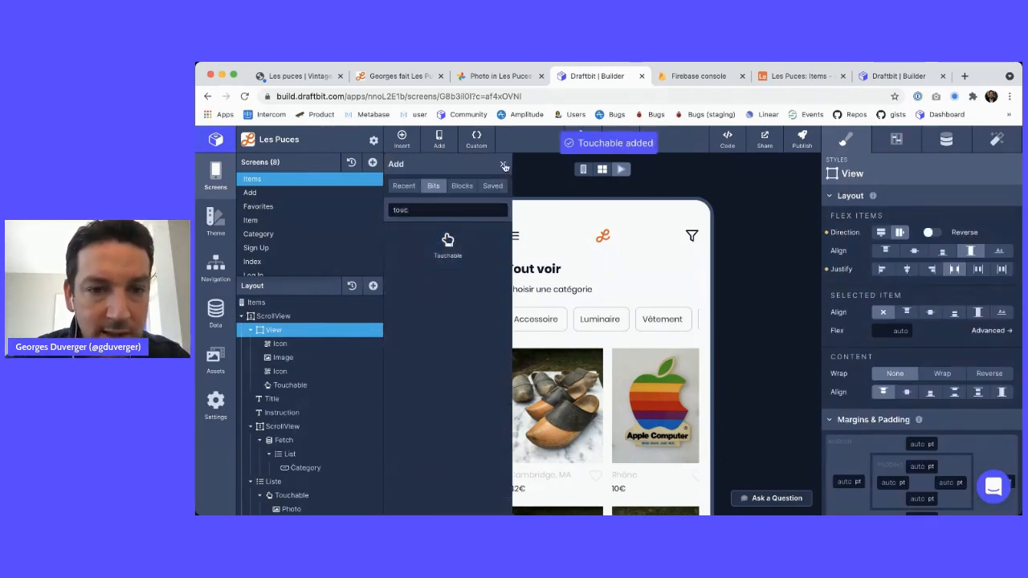
left_click(503, 165)
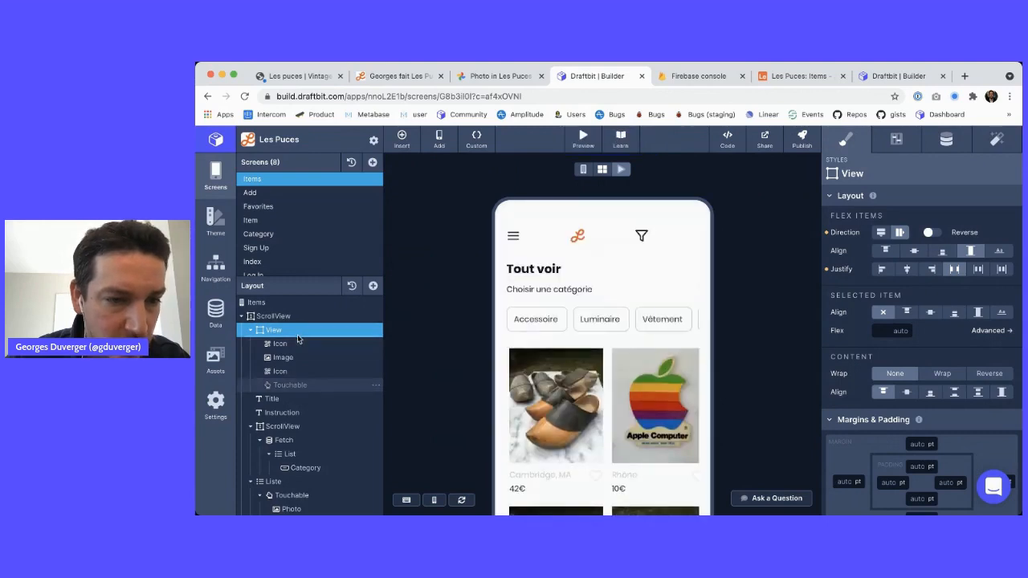
left_click_drag(289, 385, 281, 345)
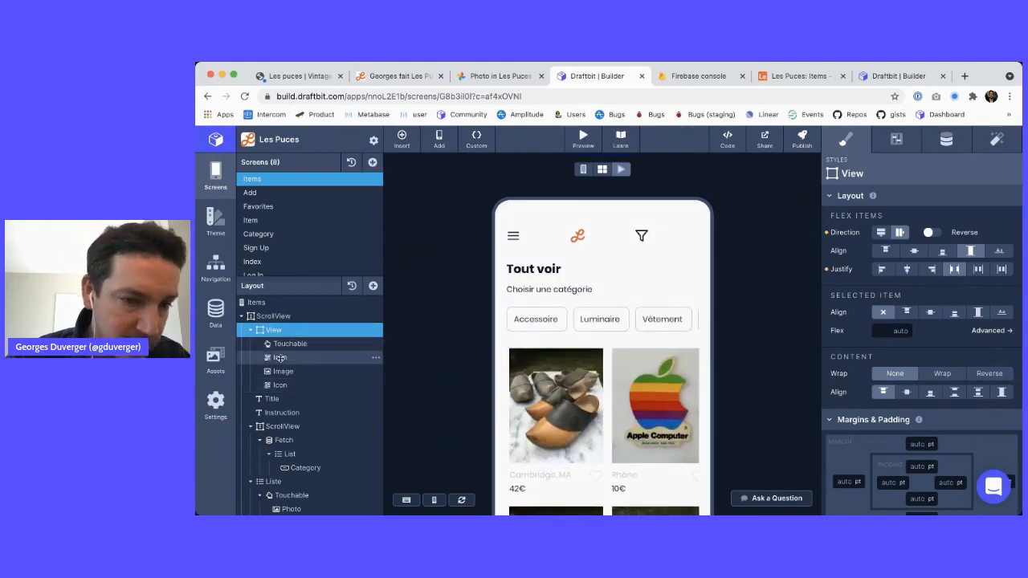
Move the menu Icon inside the Touchable and show its configuration settings
left_click(278, 358)
left_click_drag(285, 353, 289, 359)
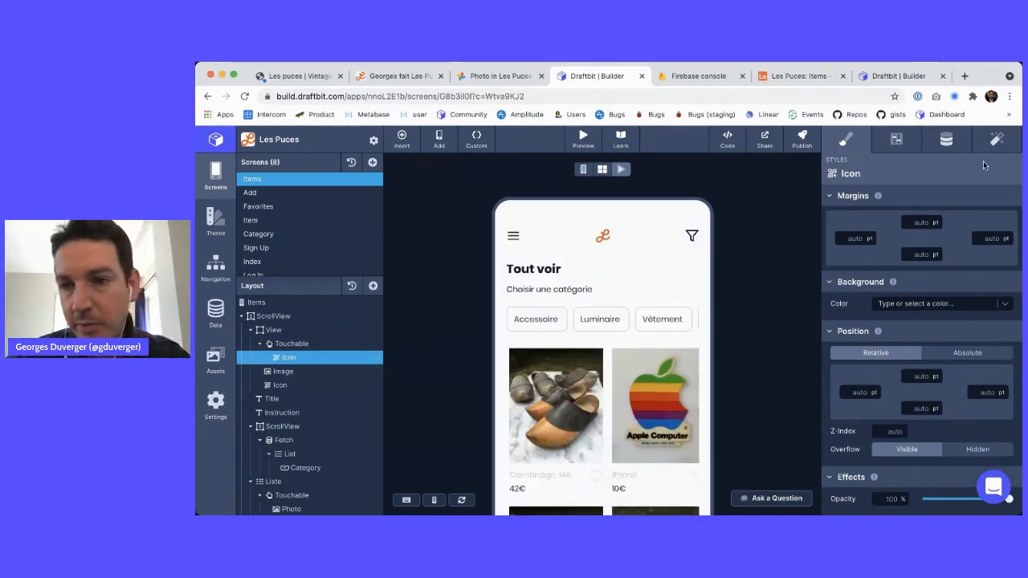
left_click(947, 143)
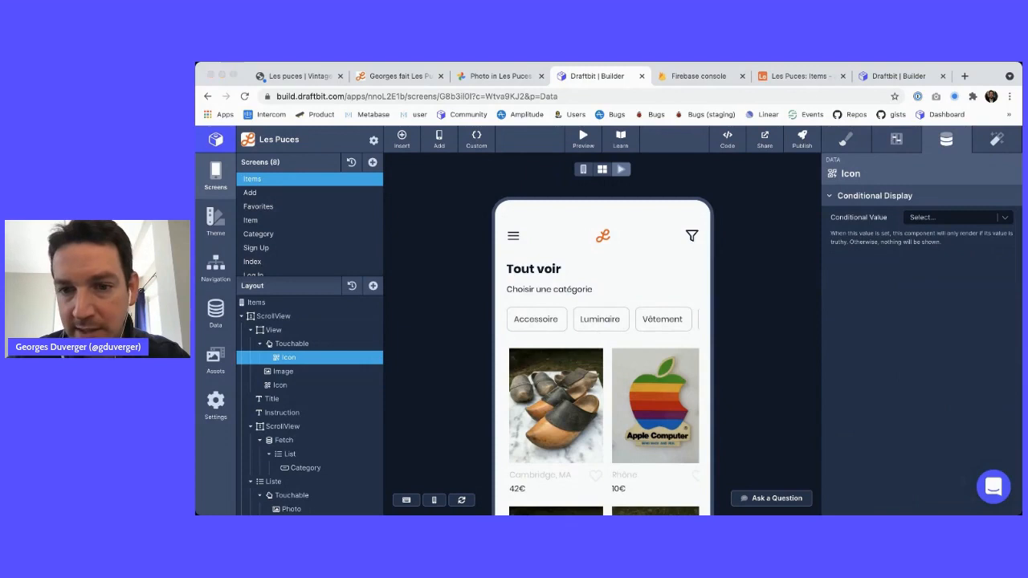
key("super+Tab")
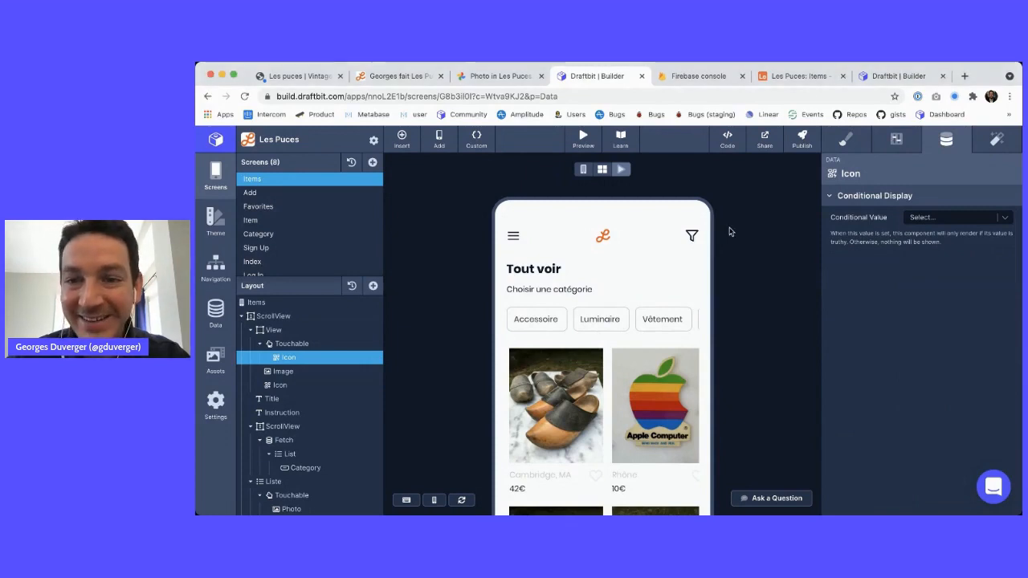
left_click(896, 141)
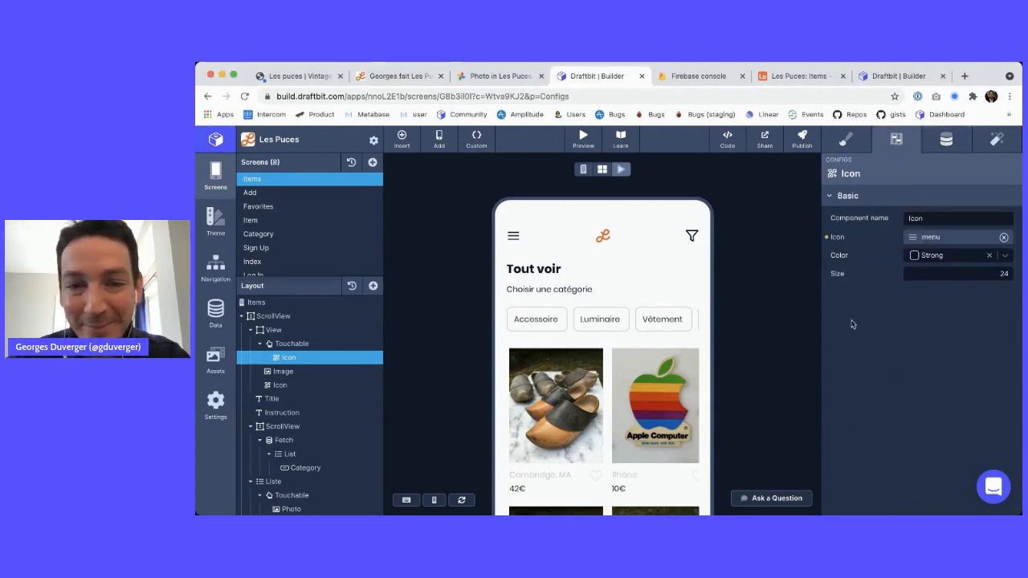
Clear the header icon and pick user-x from the Feather icon set
left_click(1003, 238)
left_click(978, 241)
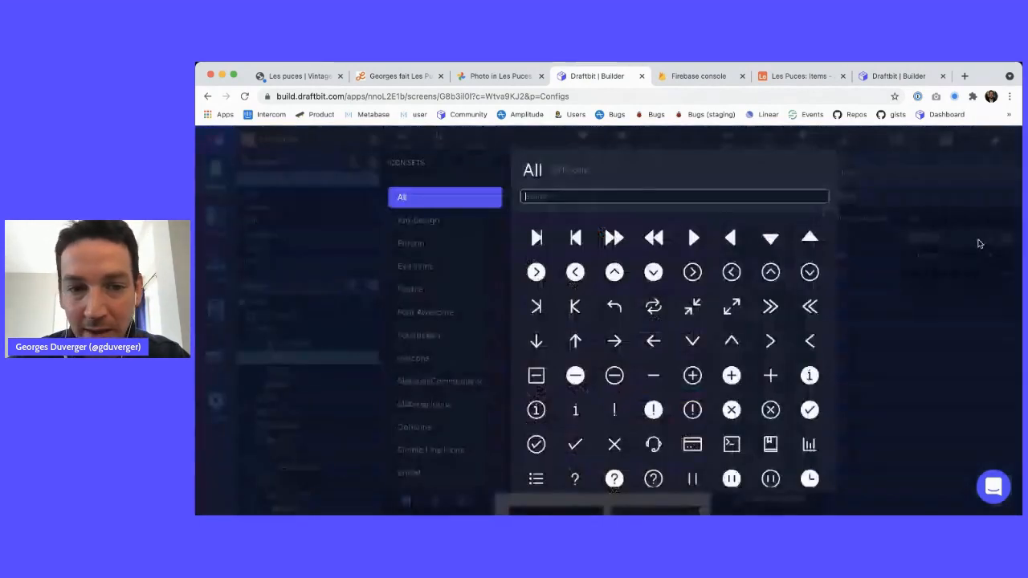
scroll(691, 353, "down", 1)
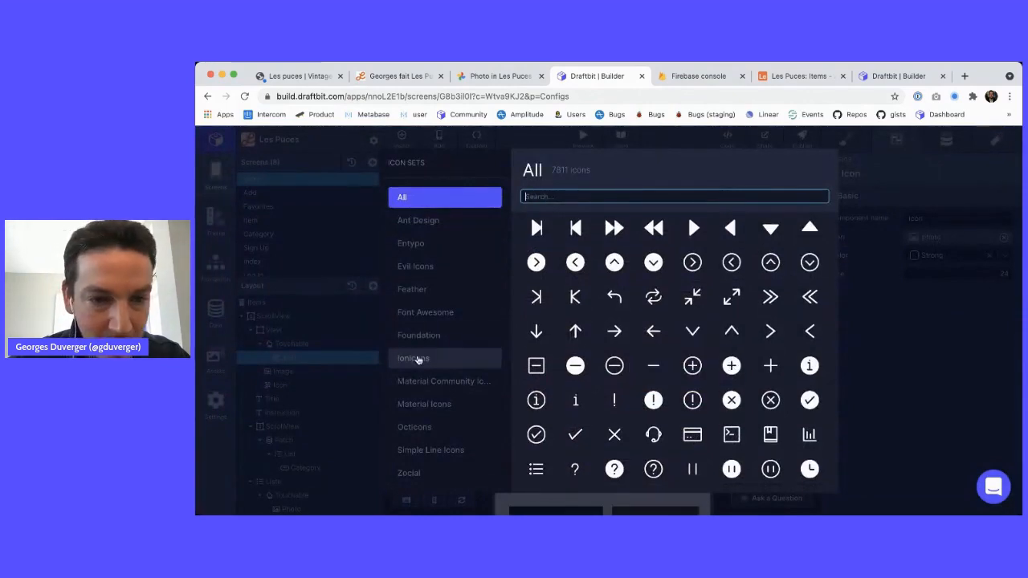
left_click(422, 289)
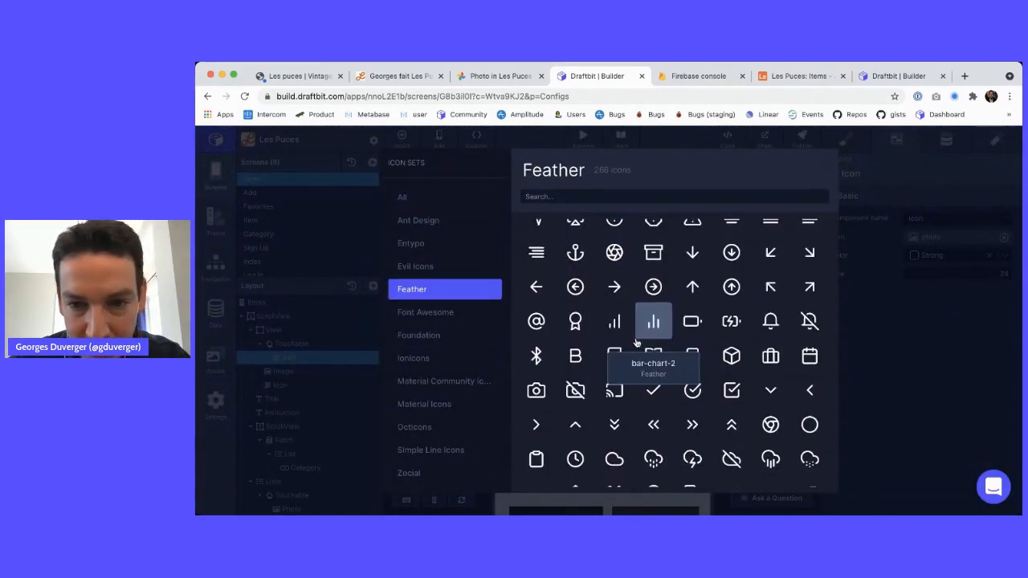
scroll(635, 343, "down", 4)
scroll(635, 343, "down", 7)
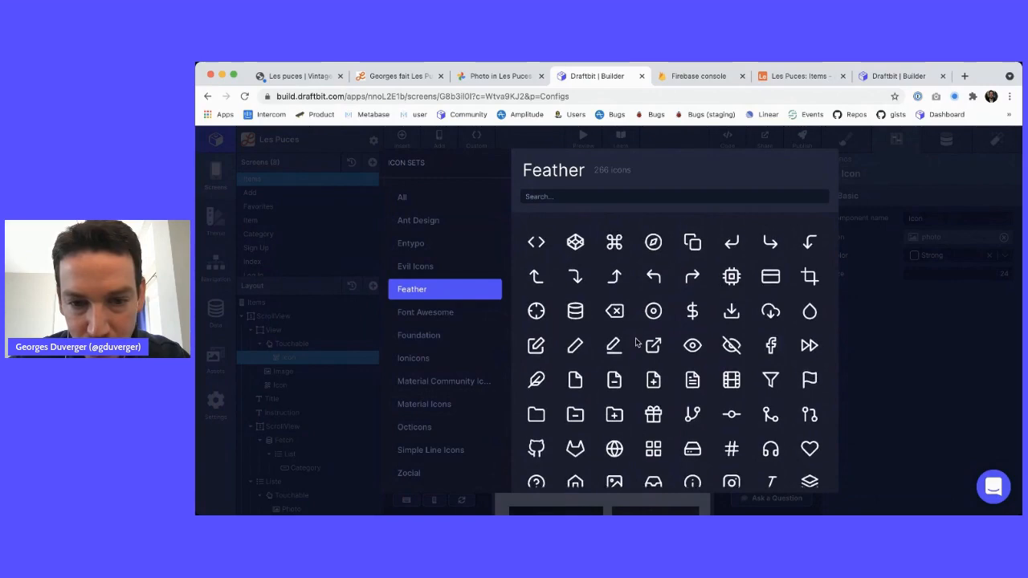
scroll(635, 343, "down", 11)
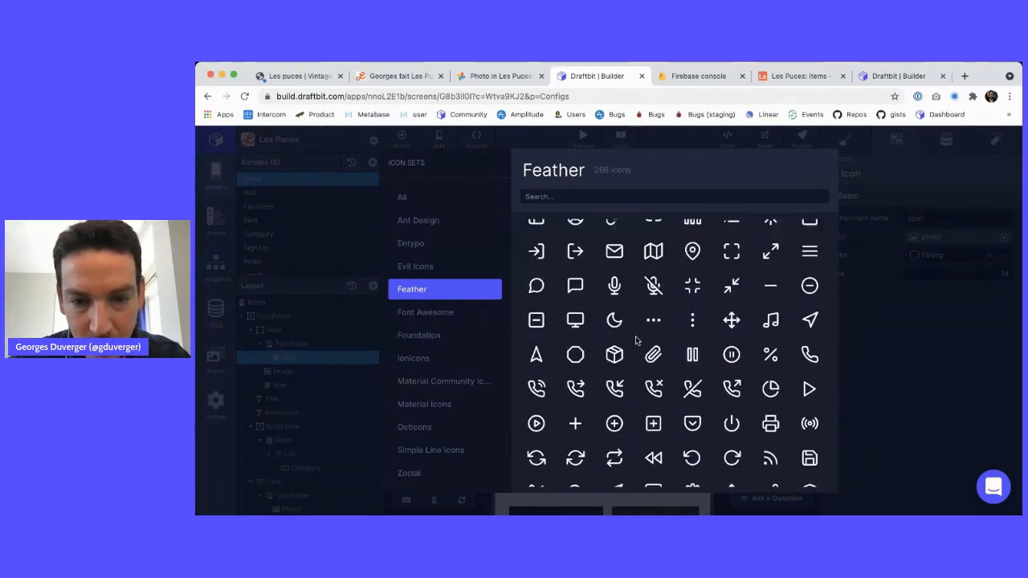
scroll(635, 340, "down", 2)
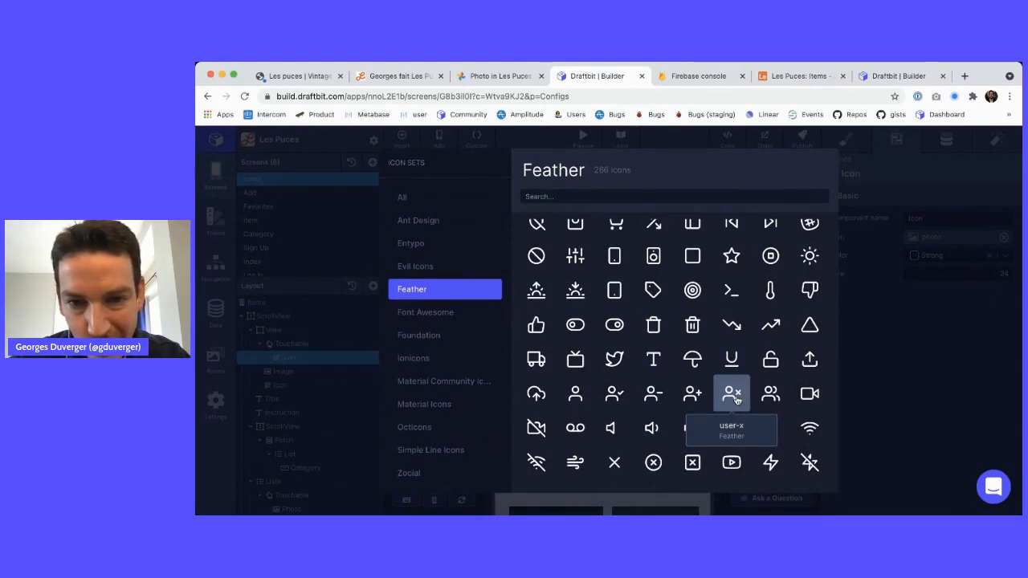
scroll(736, 399, "up", 1)
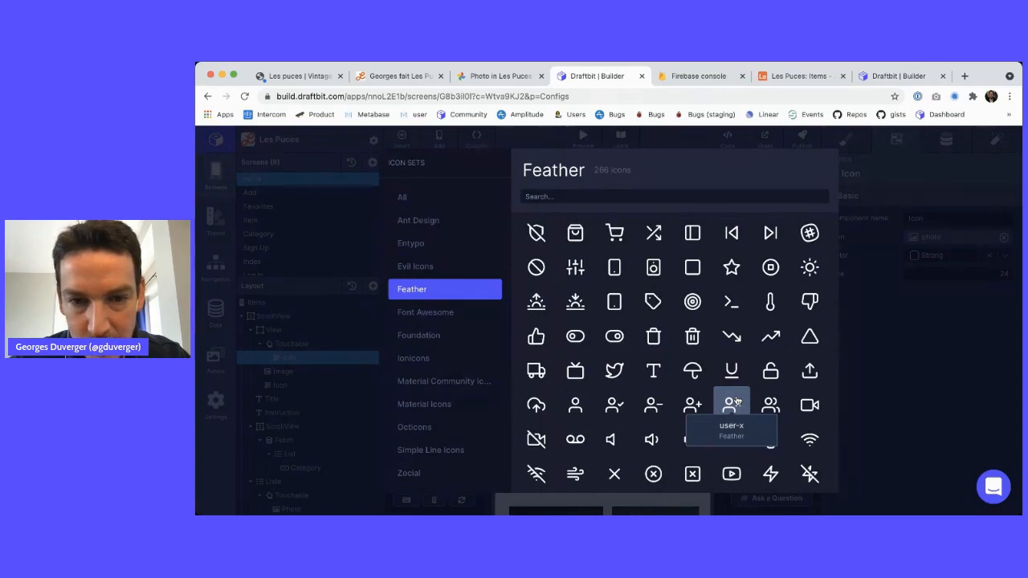
scroll(736, 401, "up", 4)
scroll(737, 400, "up", 5)
scroll(736, 399, "up", 4)
scroll(736, 399, "up", 5)
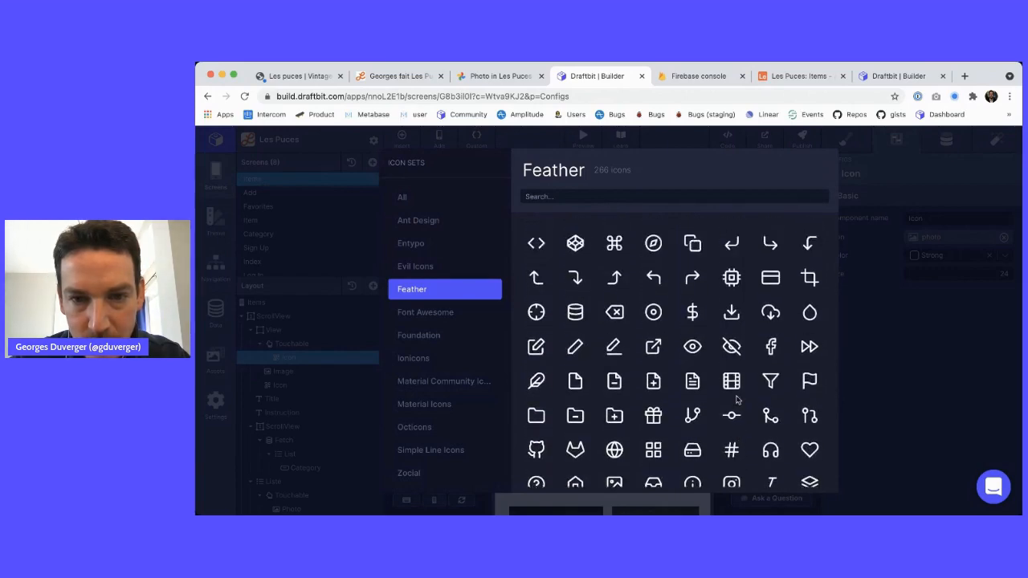
scroll(736, 399, "up", 8)
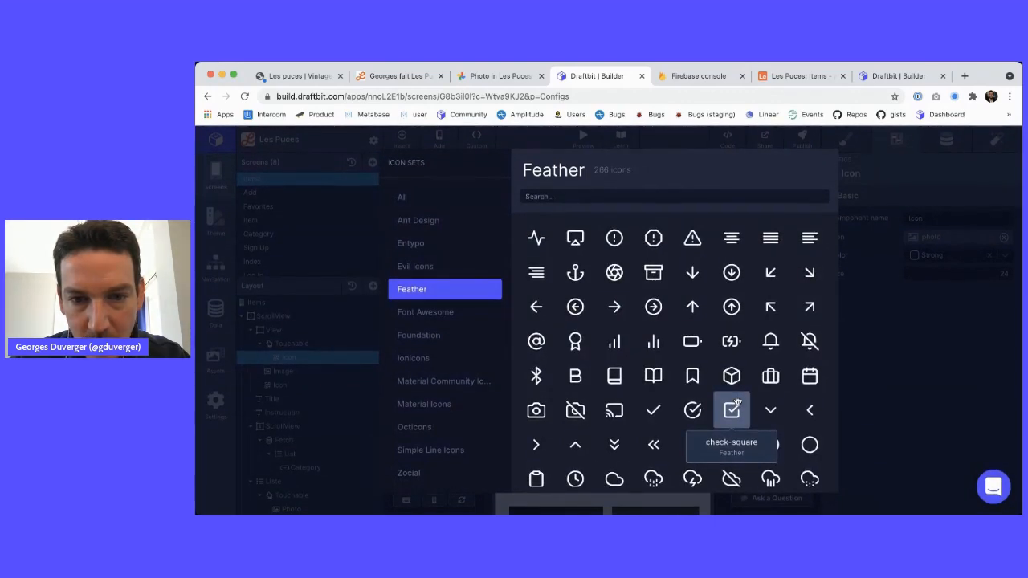
scroll(737, 399, "down", 20)
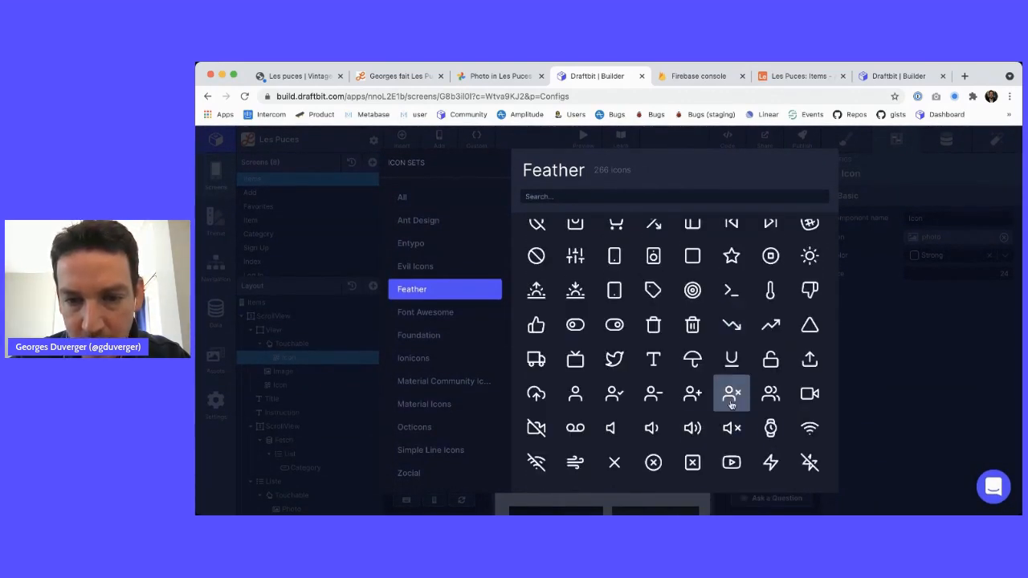
left_click(732, 395)
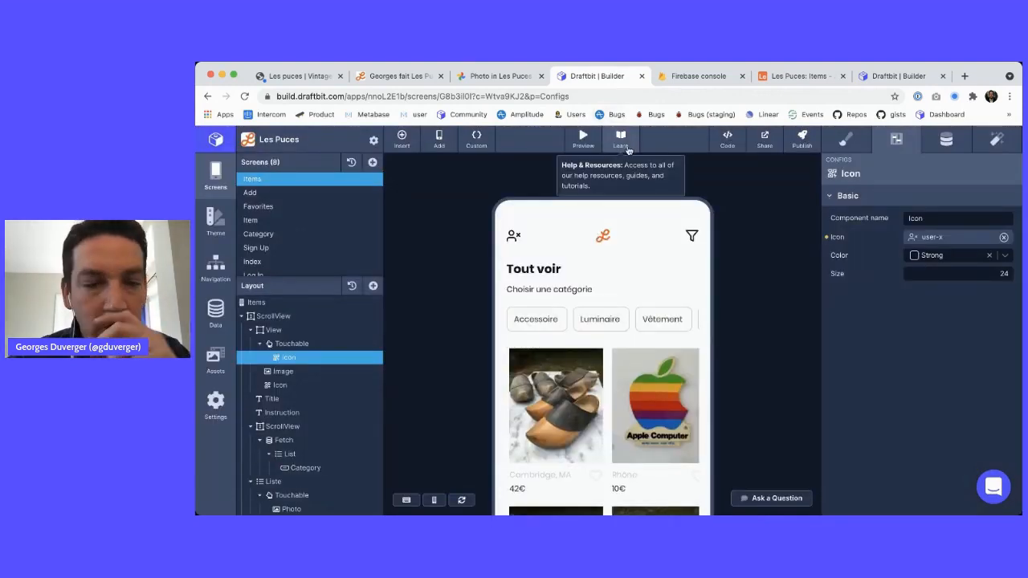
Select the Items screen root and view its Data tab, cancelling a new Add Data
left_click(309, 344)
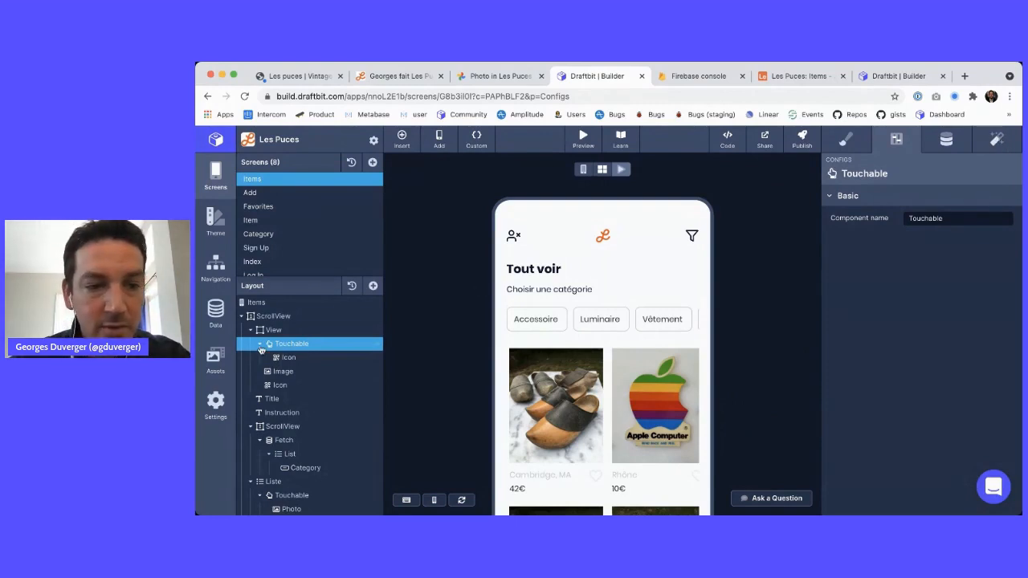
left_click(273, 305)
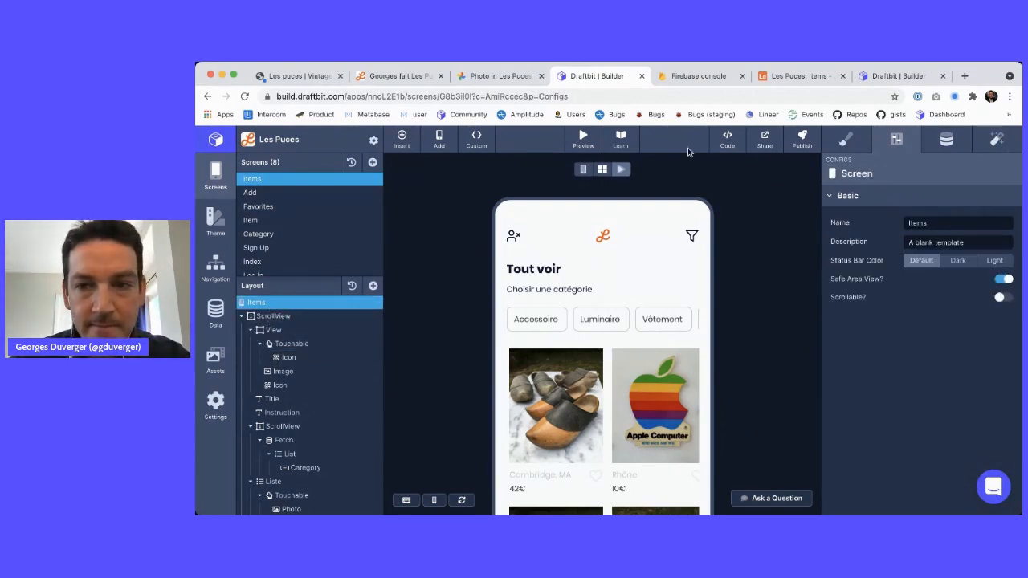
left_click(940, 141)
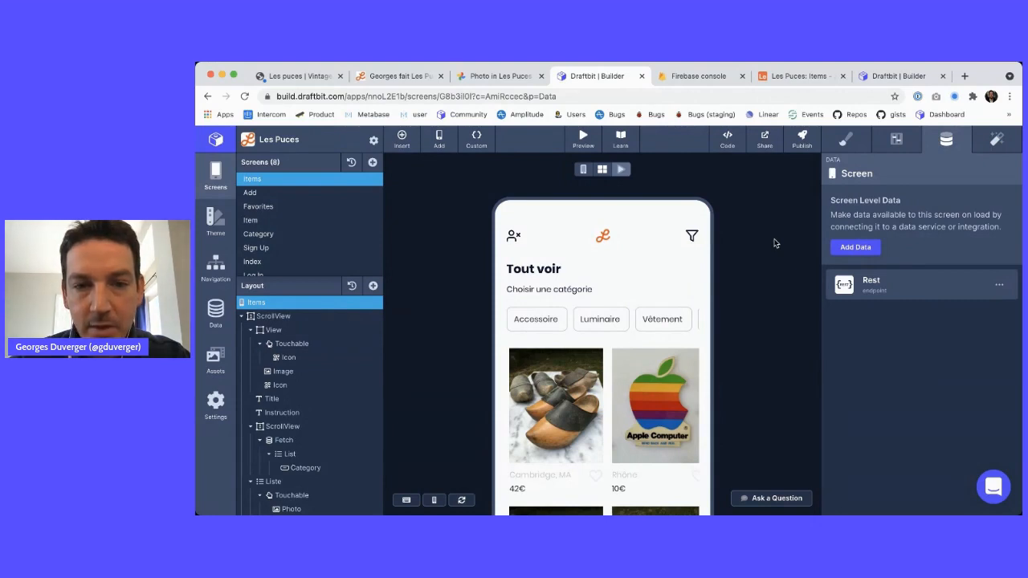
left_click(864, 249)
left_click(1016, 194)
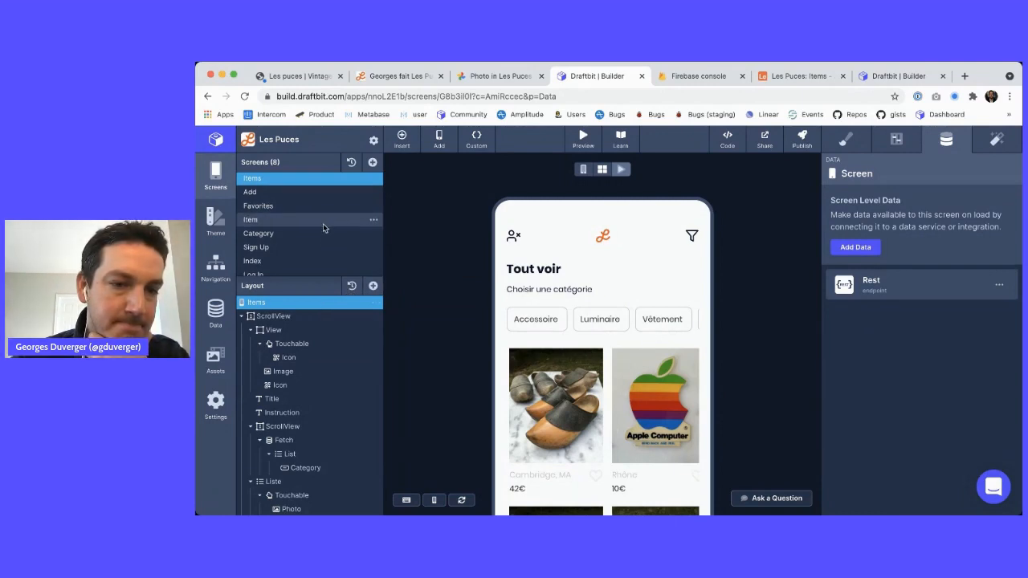
scroll(323, 223, "down", 1)
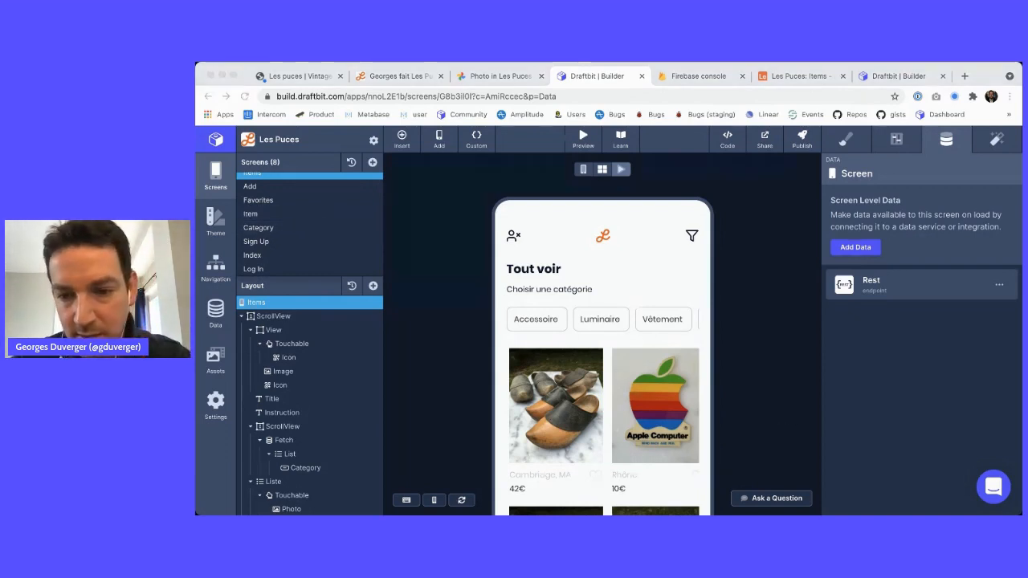
left_click(740, 247)
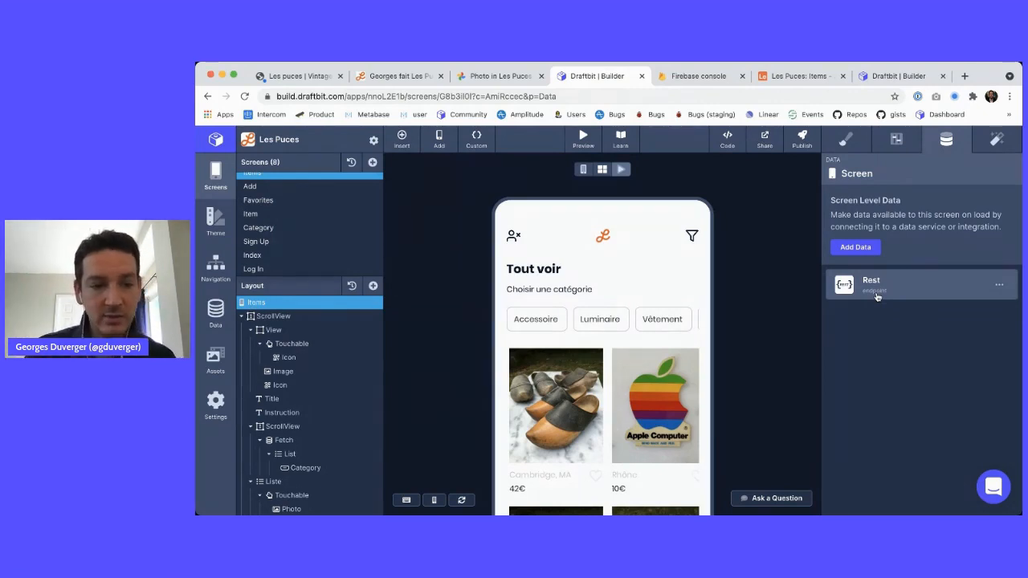
left_click(321, 441)
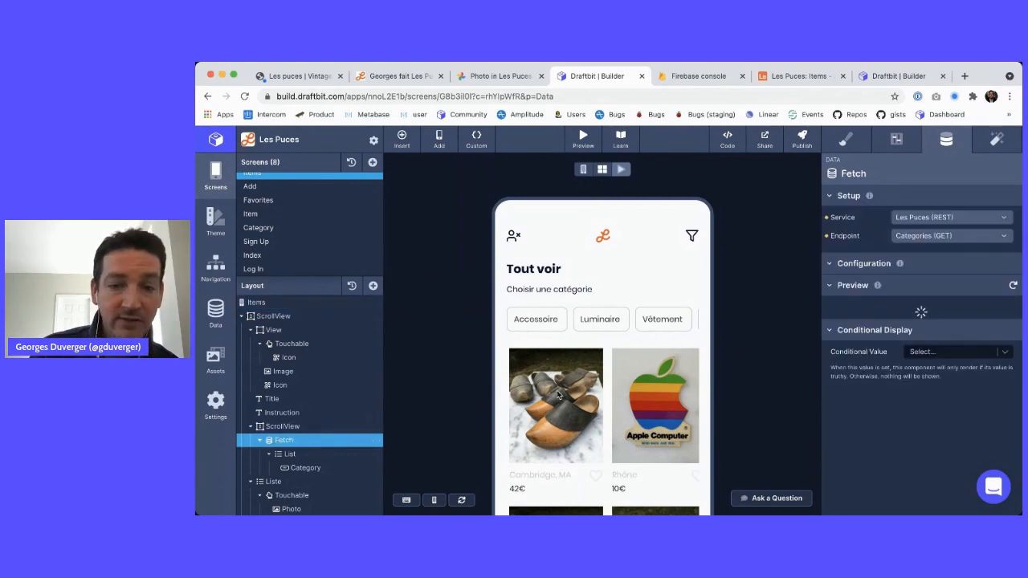
scroll(559, 394, "down", 5)
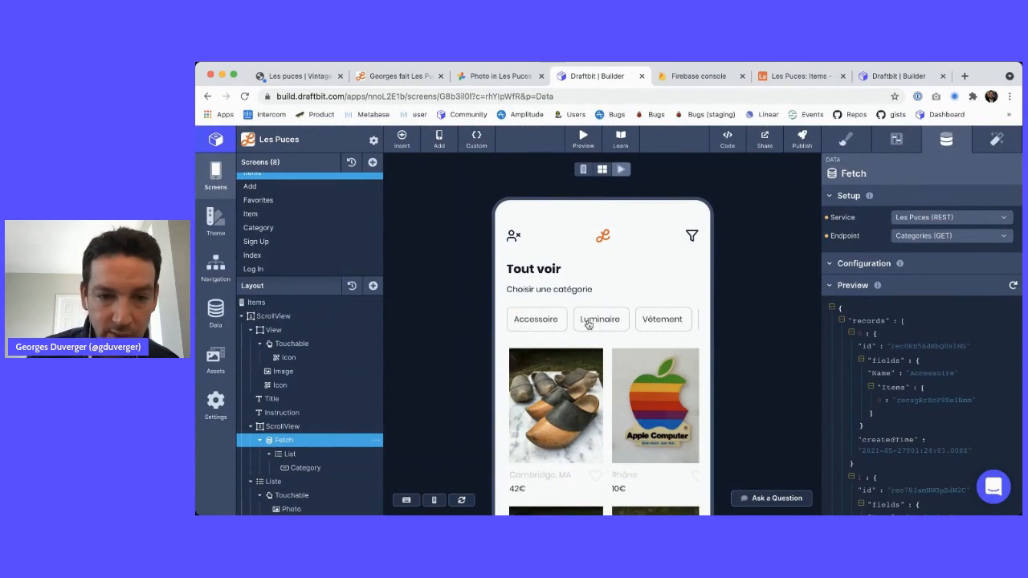
scroll(594, 321, "right", 4)
scroll(604, 321, "left", 5)
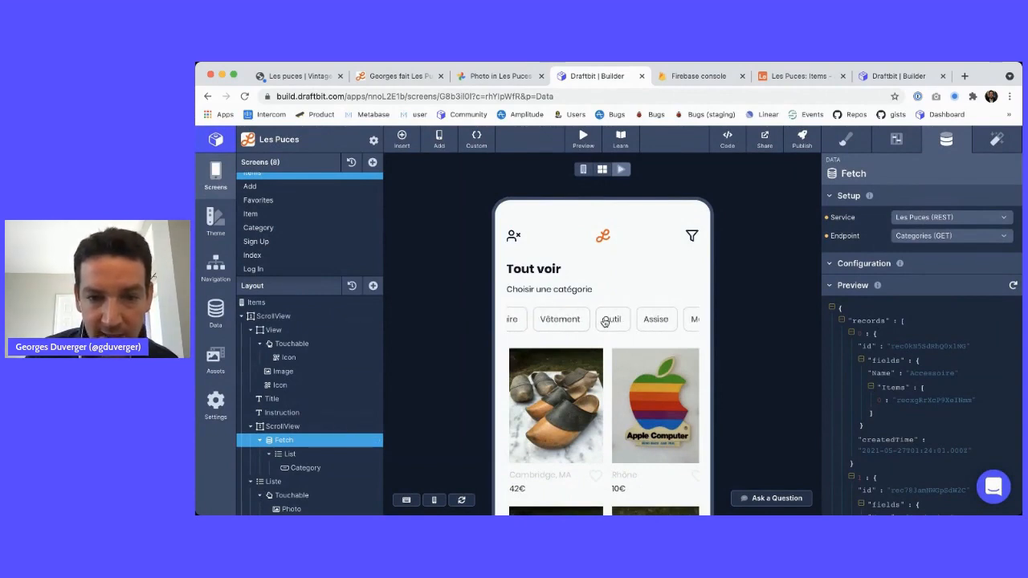
scroll(604, 321, "down", 3)
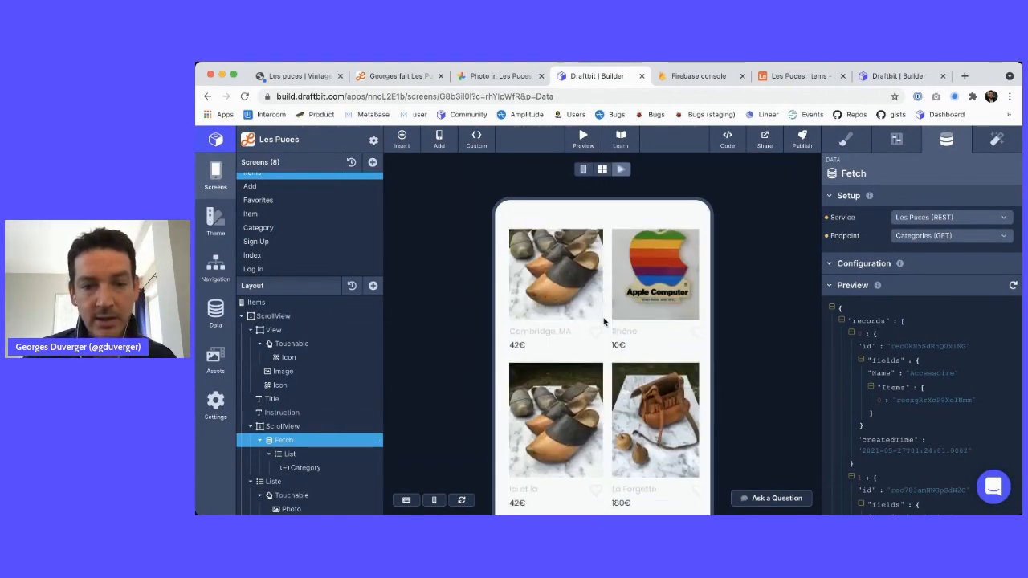
scroll(604, 321, "up", 3)
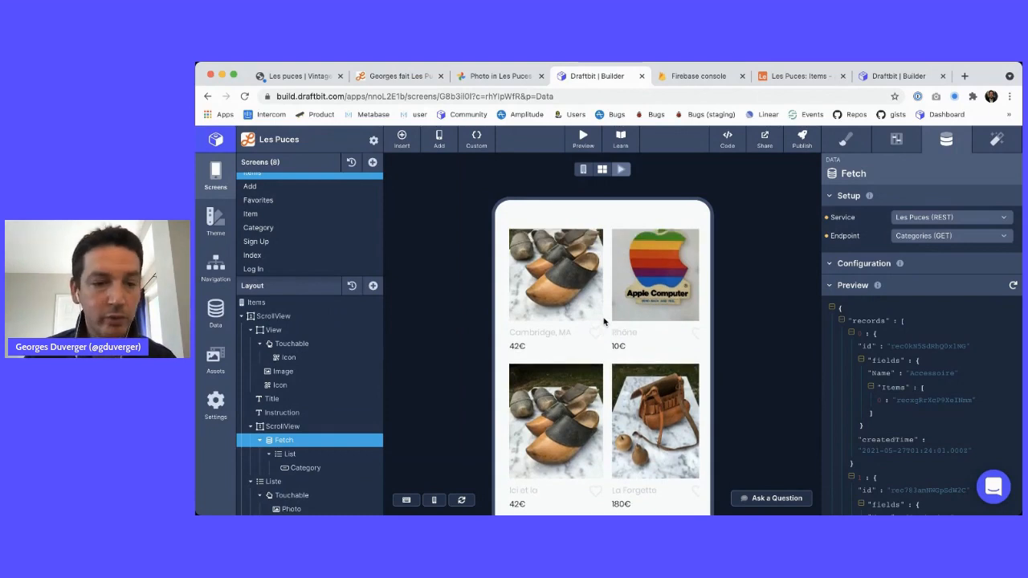
left_click(306, 308)
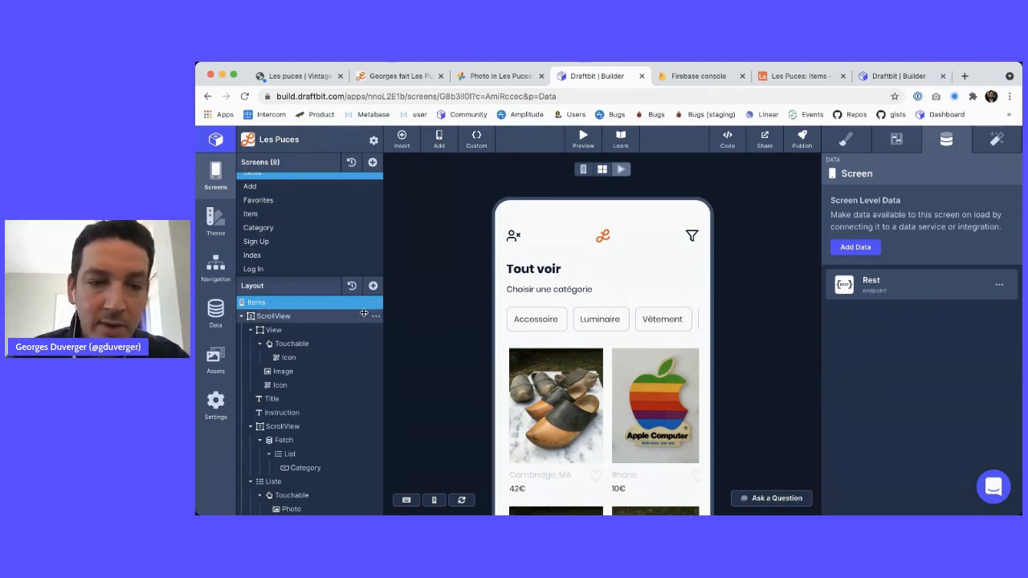
On Log In, add a Firebase Collection data source with null collection, then select emailValue
left_click(282, 270)
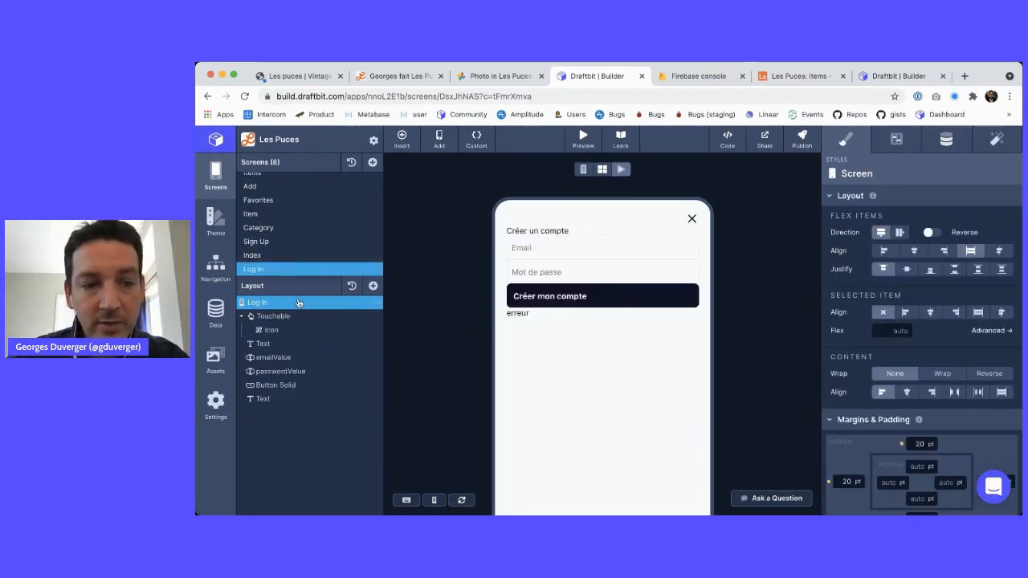
left_click(946, 140)
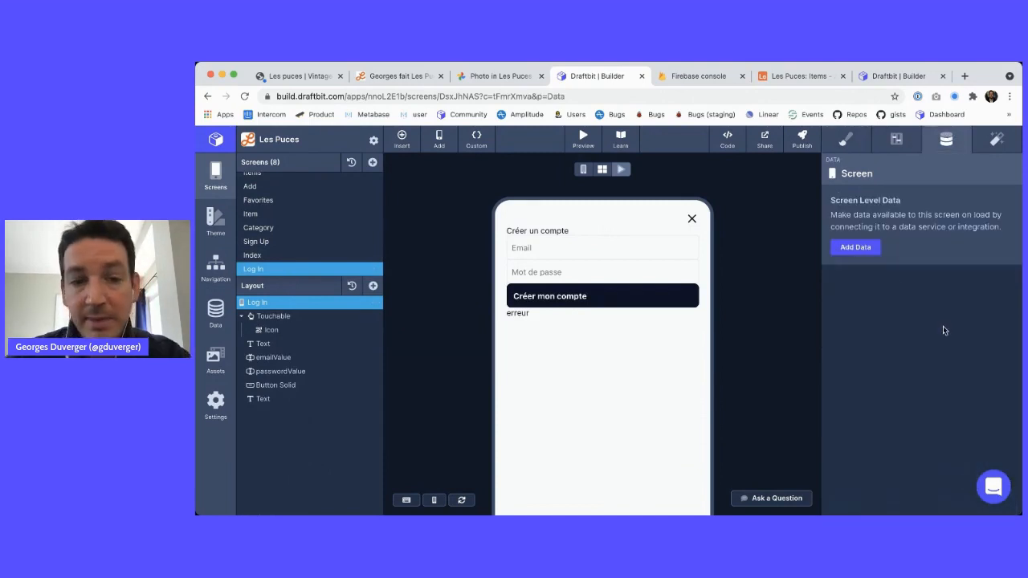
left_click(868, 249)
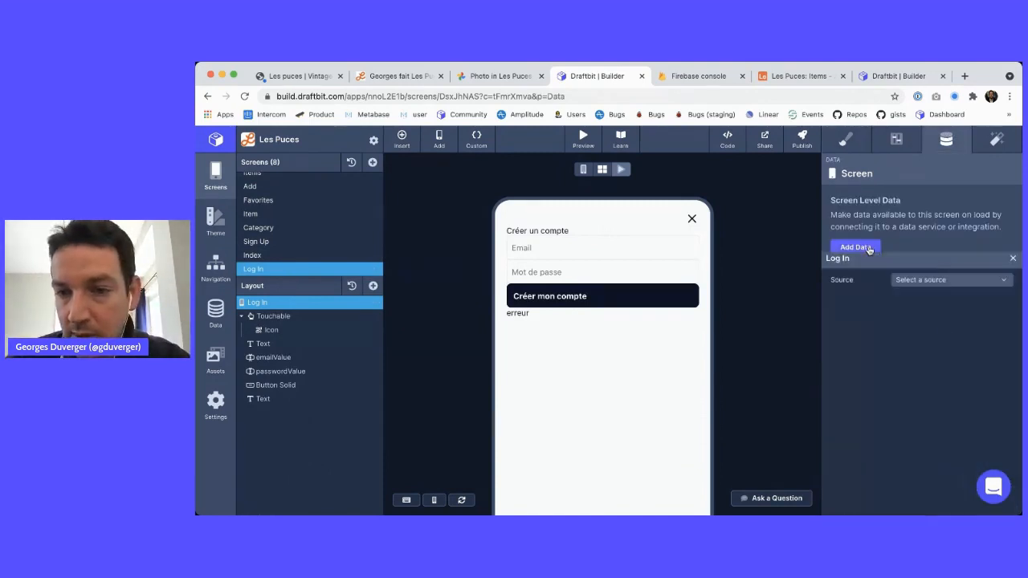
left_click(915, 213)
left_click(915, 227)
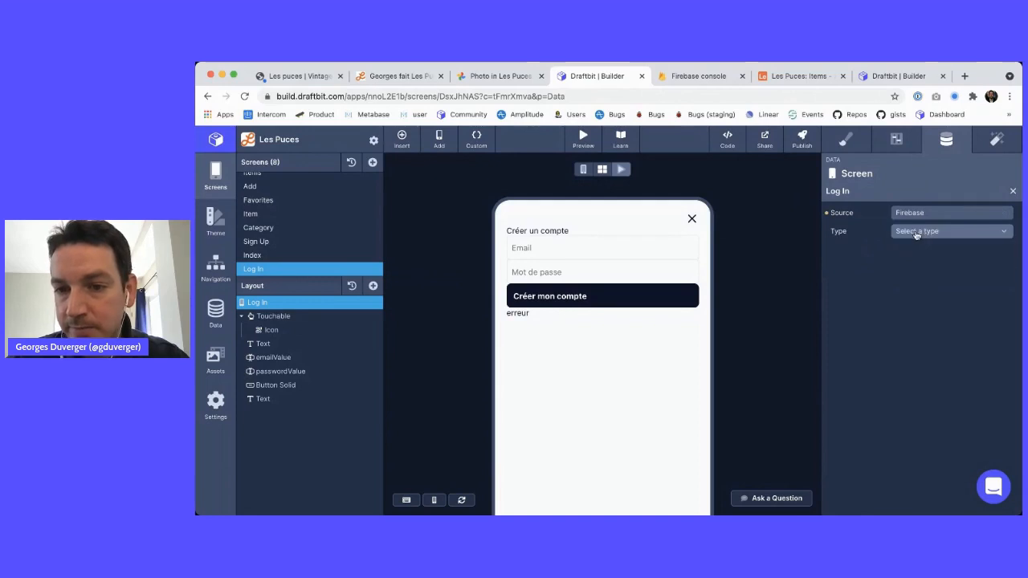
left_click(916, 231)
left_click(914, 259)
left_click(915, 249)
left_click(910, 272)
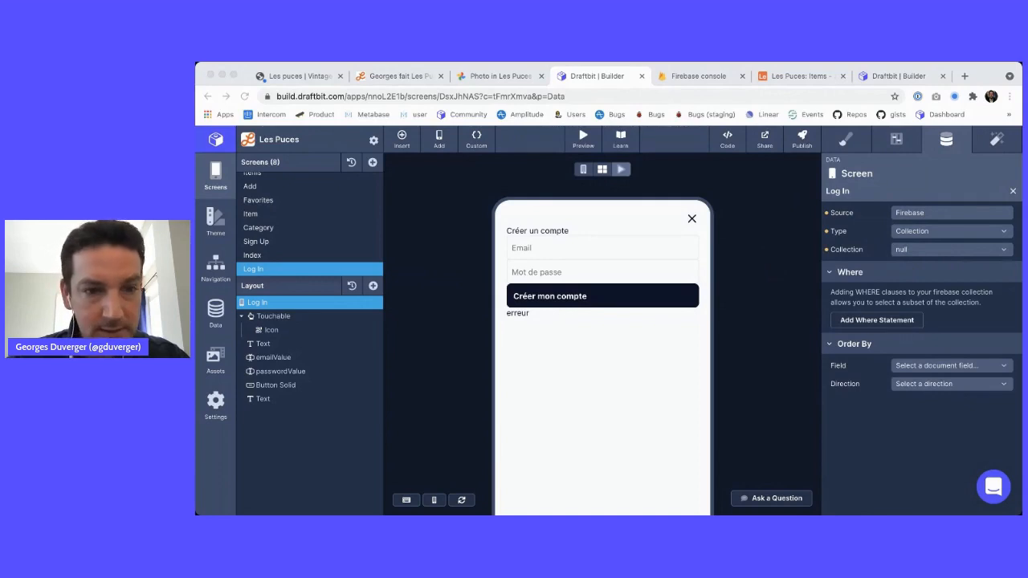
left_click(715, 274)
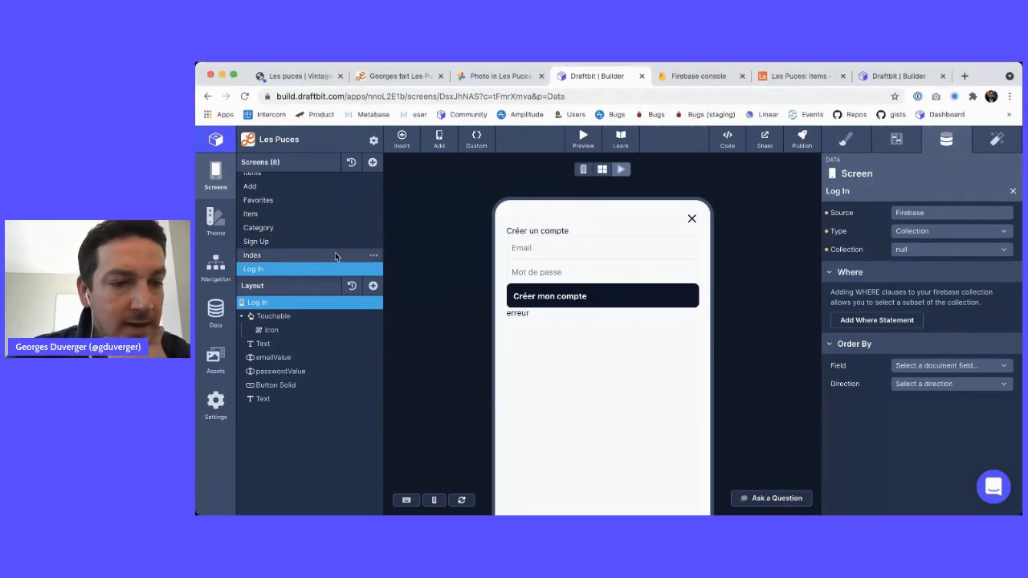
left_click(299, 356)
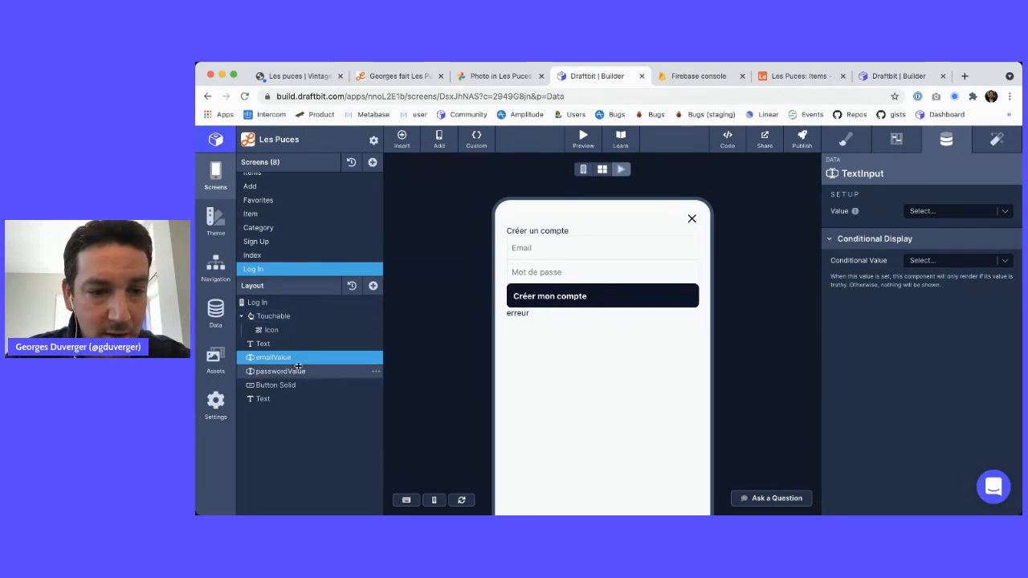
Rename the email input to Email and give it the field name loginEmail
left_click(896, 139)
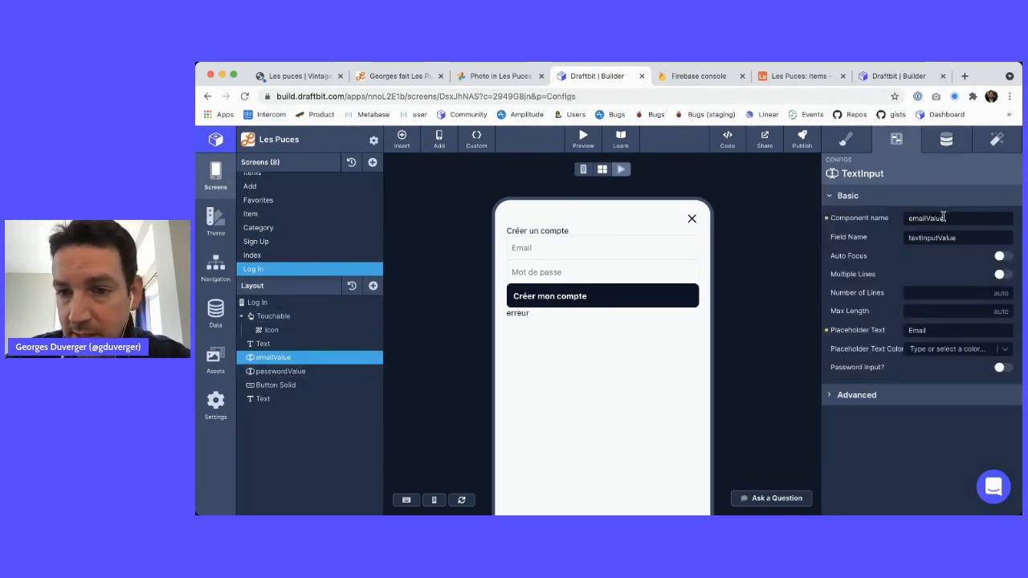
double_click(943, 219)
type("Email")
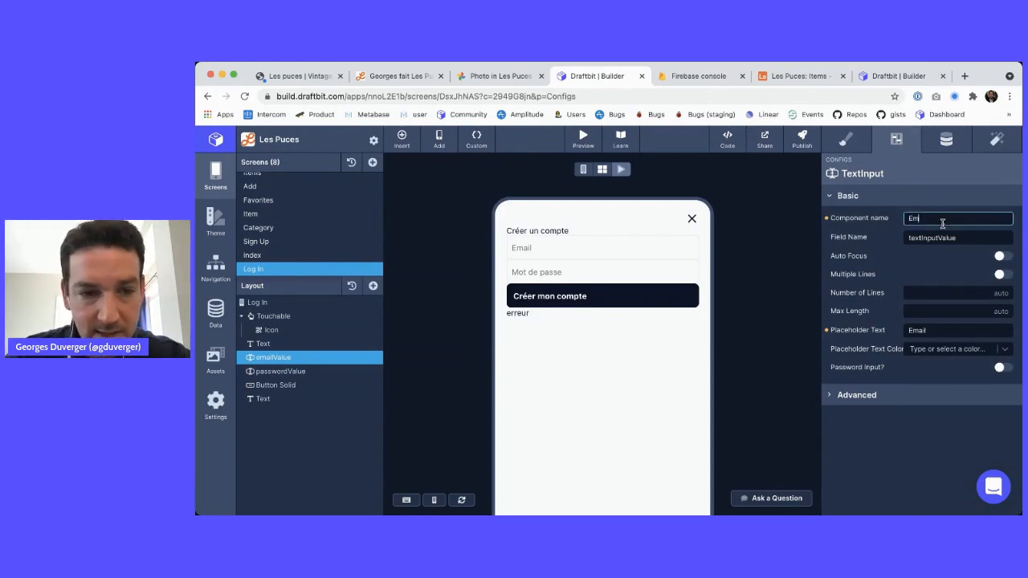
key("Tab")
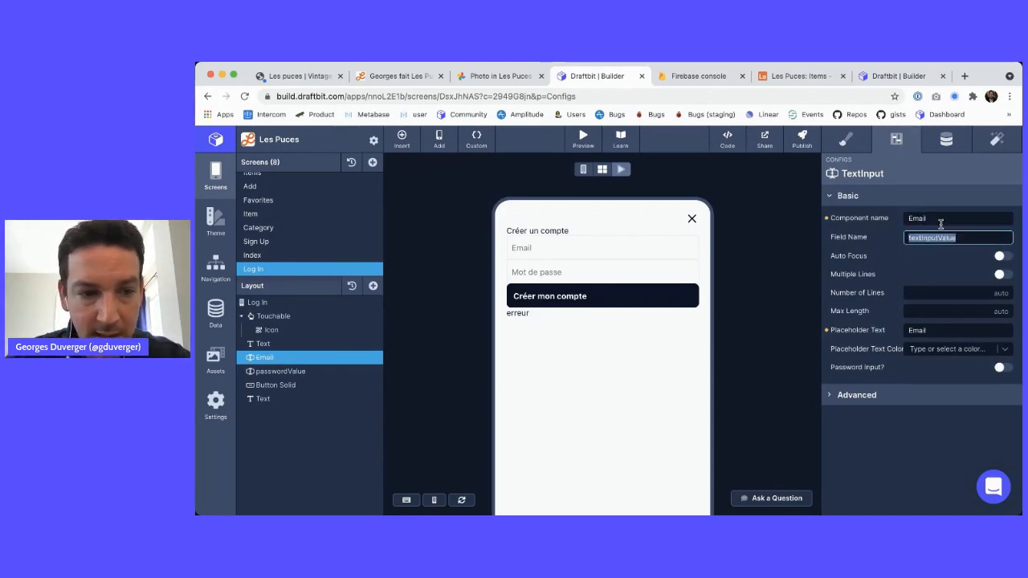
type("loginEmail")
key("Tab")
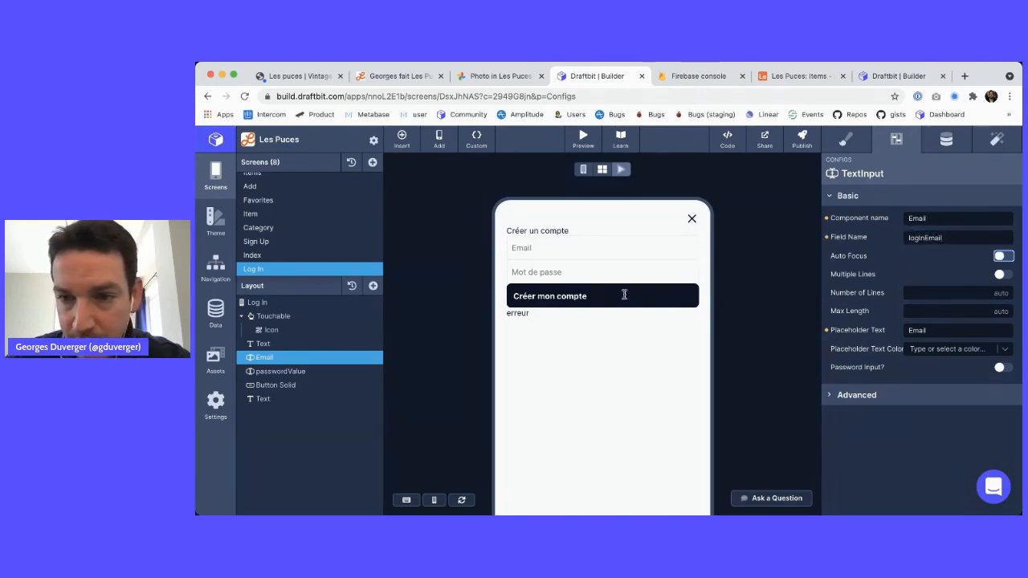
Rename the password input to Password and give it the field name loginPassword
left_click(280, 370)
double_click(934, 223)
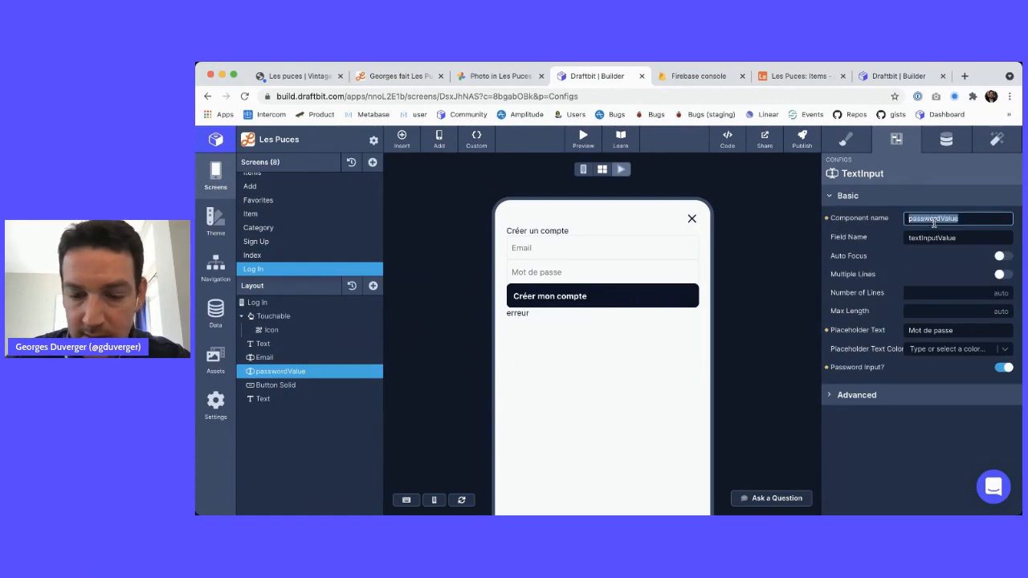
type("Opass")
key("super+a")
type("Passwor")
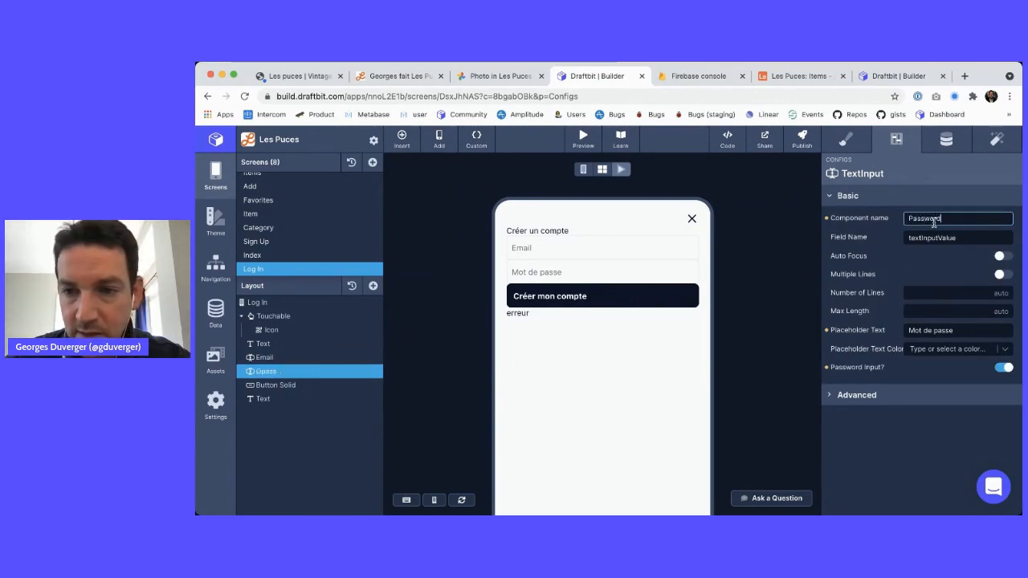
type("d")
key("Tab")
type("log")
type("inPasswo")
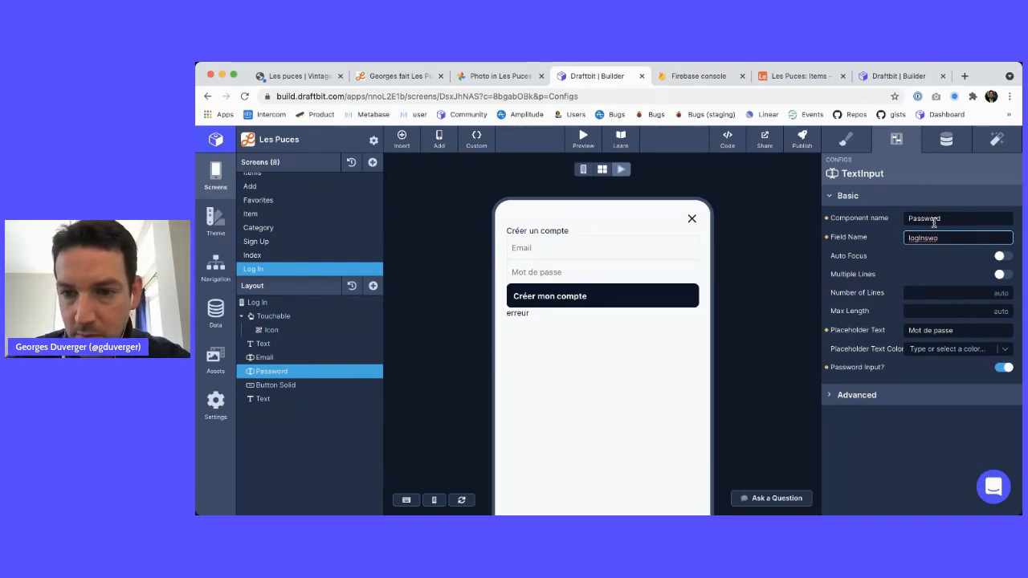
key("BackSpace")
key("BackSpace")
key("BackSpace")
type("sword")
key("Tab")
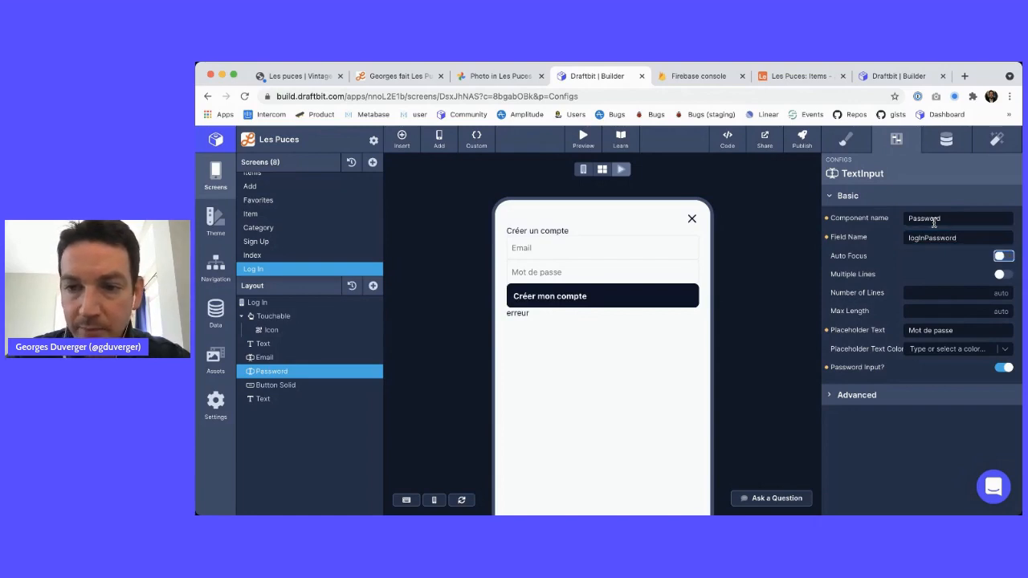
left_click(307, 386)
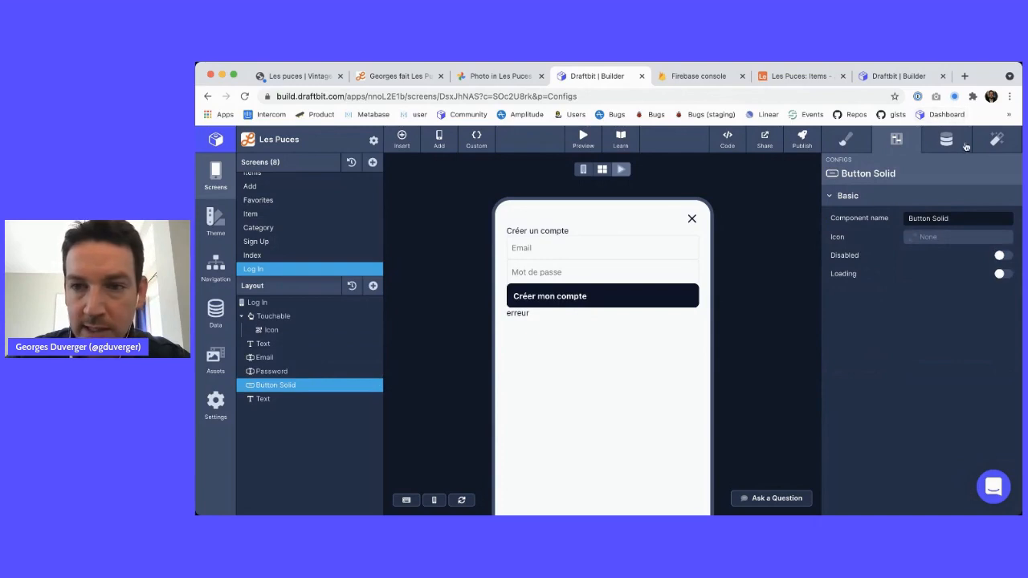
Add a Run a Custom Function action to the login button's tap trigger
left_click(996, 142)
left_click(1012, 249)
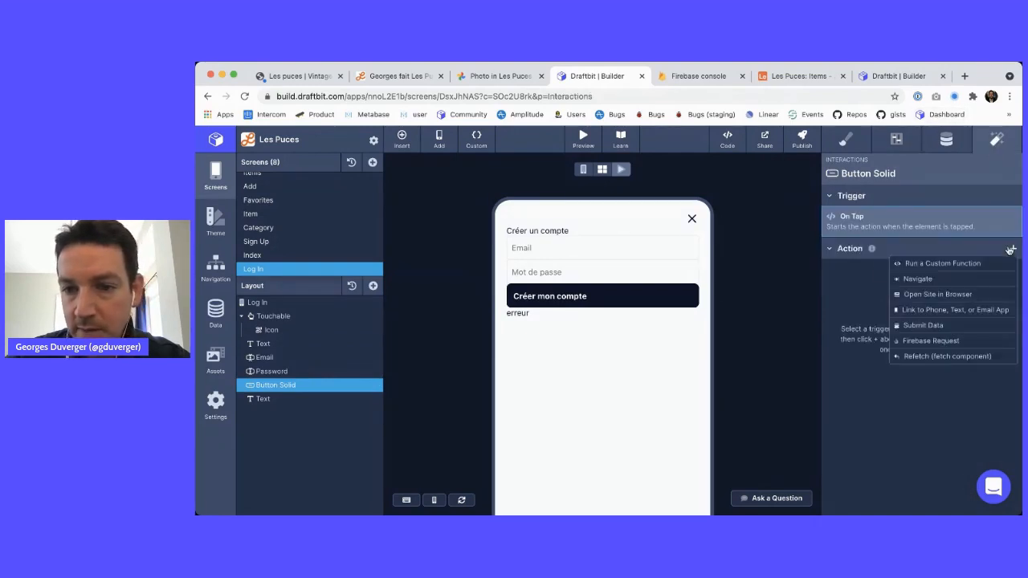
left_click(931, 263)
left_click(936, 235)
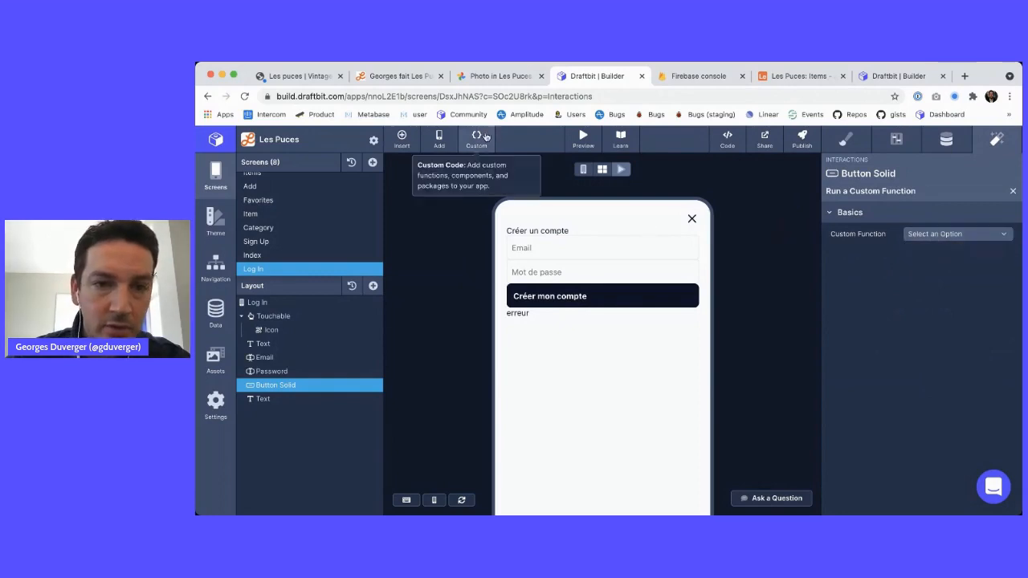
Copy the setVariable declaration from the reference app's InlineCode hook
left_click(479, 138)
left_click(411, 252)
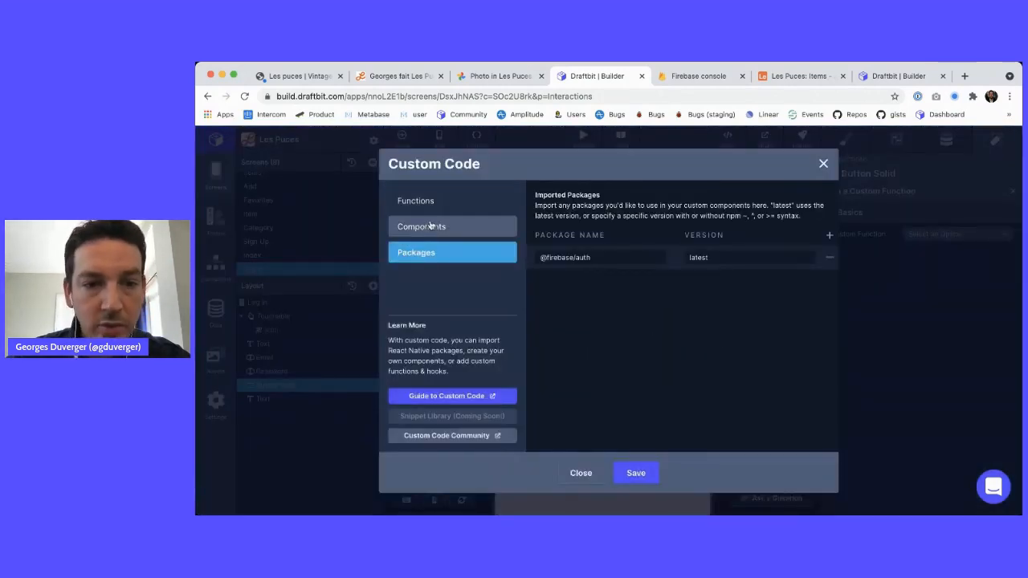
left_click(430, 231)
left_click(435, 202)
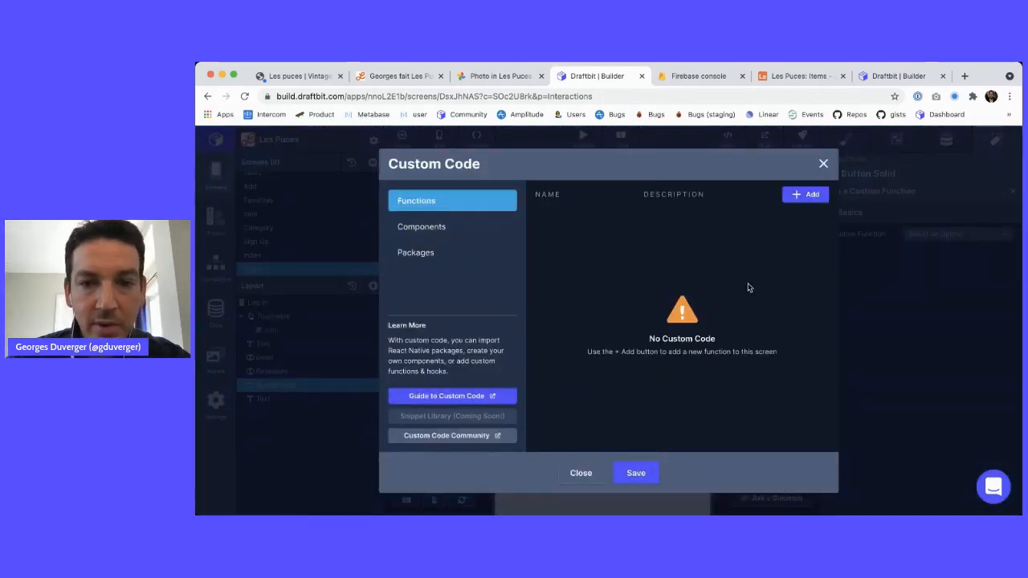
left_click(884, 77)
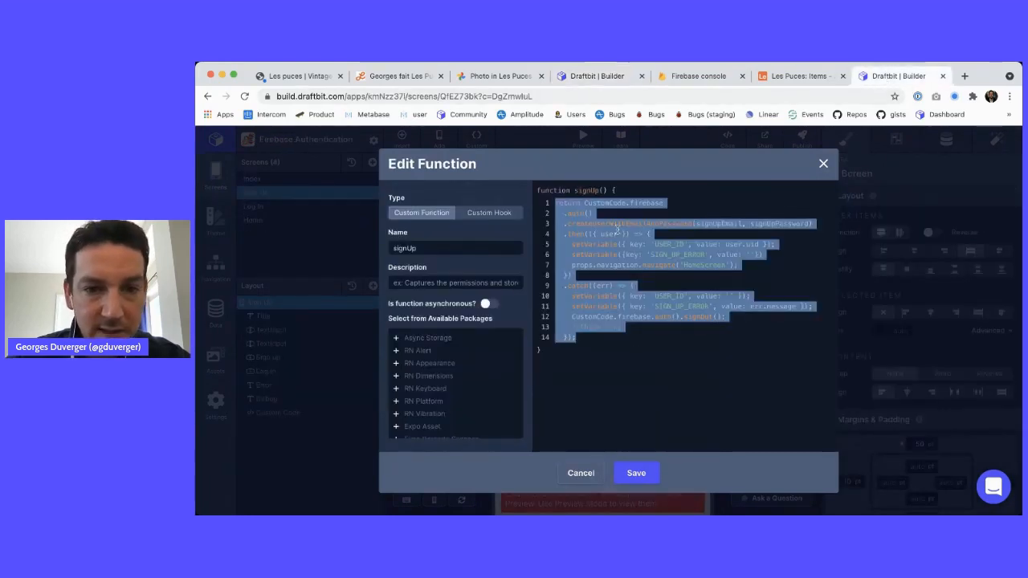
left_click(582, 473)
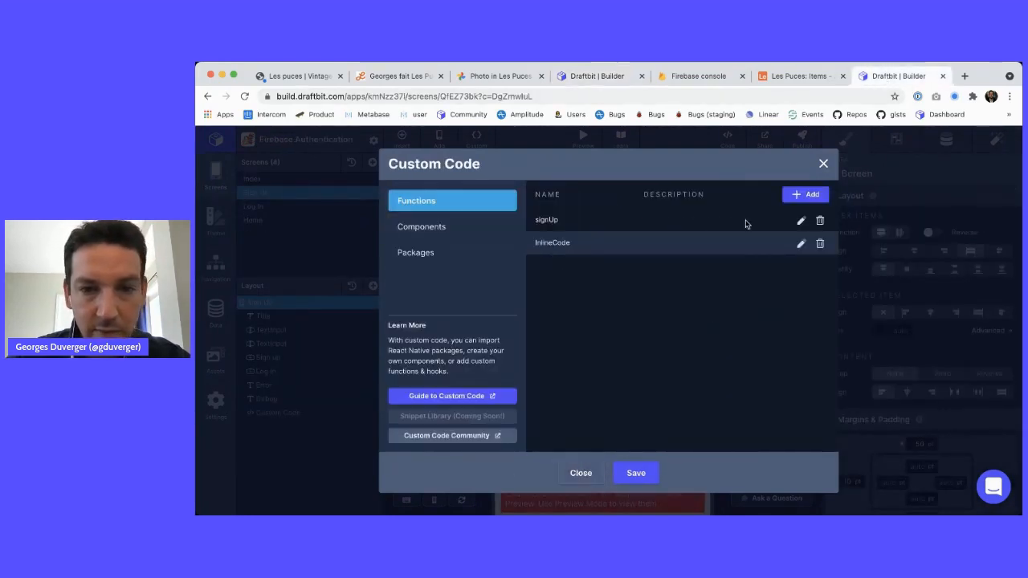
left_click(799, 243)
left_click_drag(745, 222, 545, 226)
key("super+c")
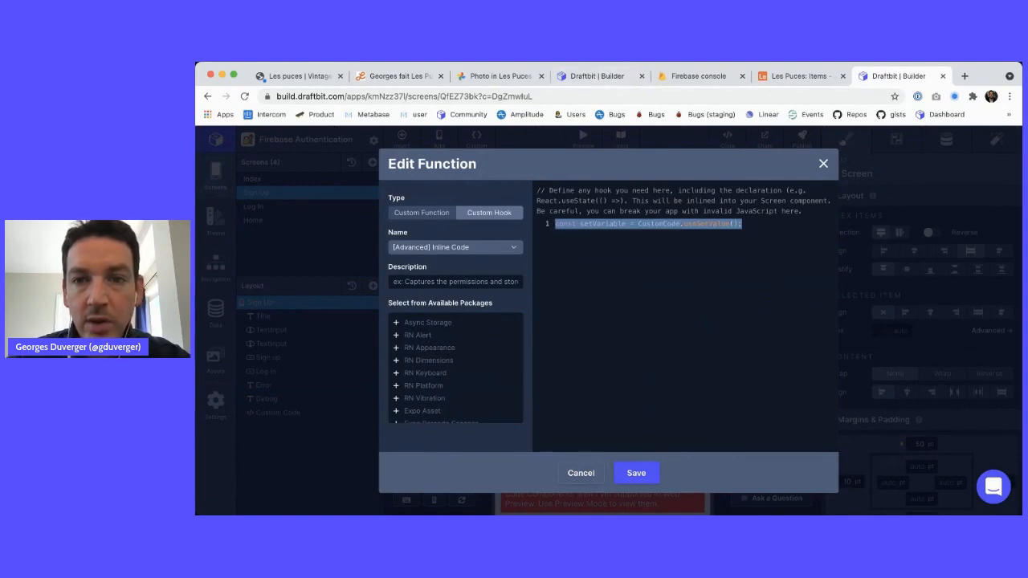
left_click(596, 75)
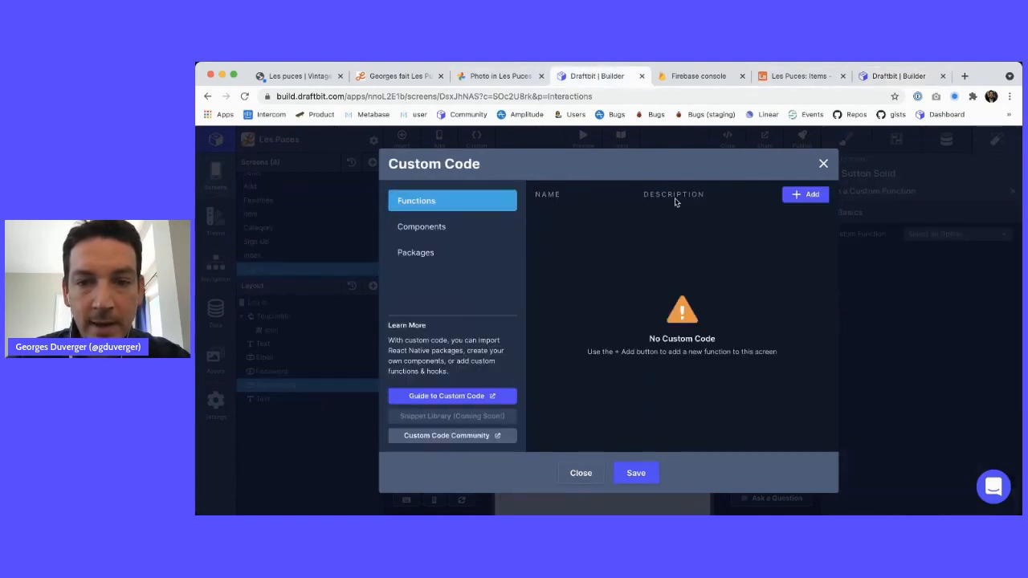
Create an Inline Code custom hook containing the pasted setVariable line and save it
left_click(805, 194)
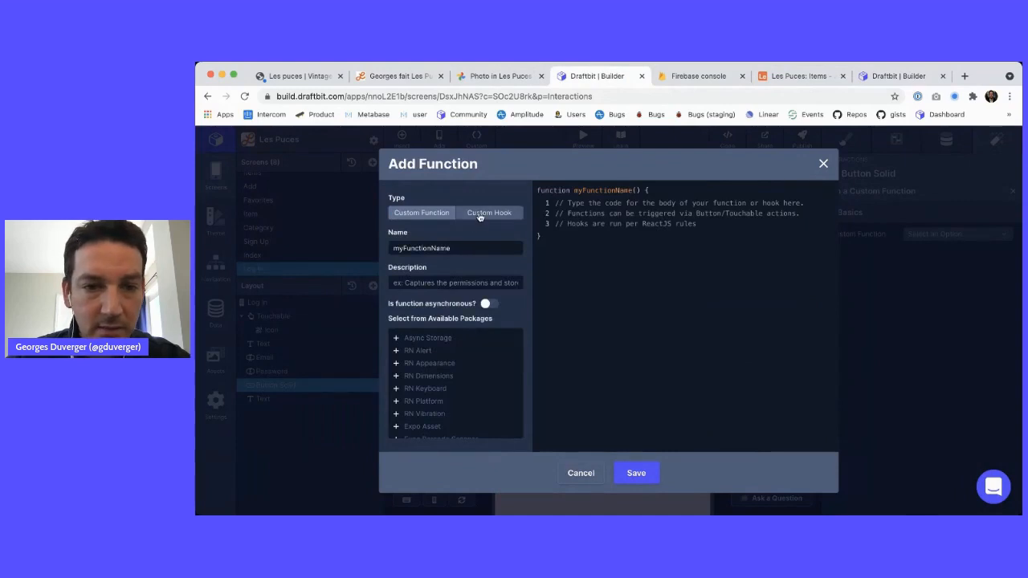
left_click(481, 212)
left_click(467, 247)
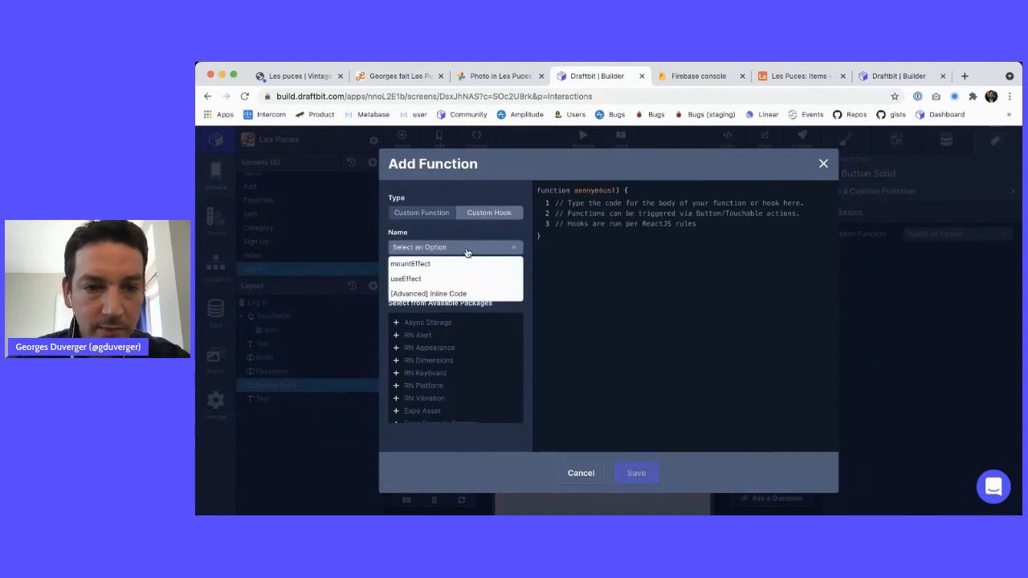
left_click(462, 294)
key("super+a")
key("super+v")
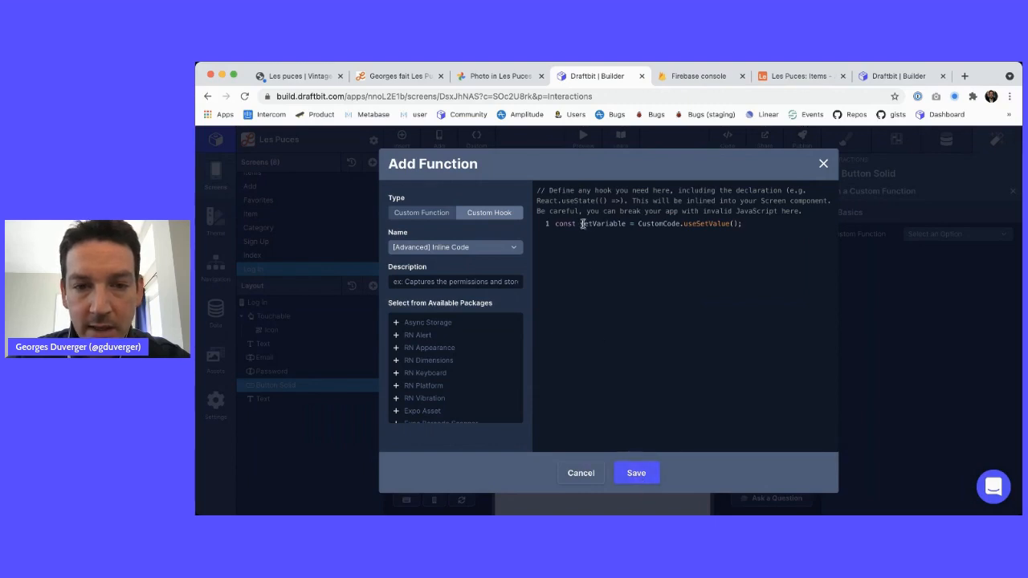
left_click_drag(580, 223, 680, 223)
left_click(635, 473)
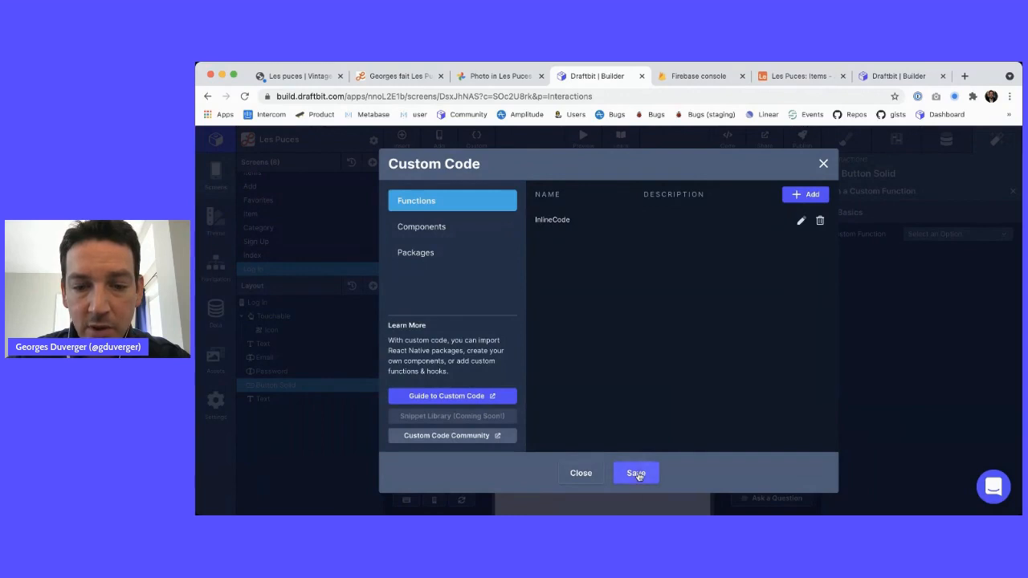
left_click(823, 163)
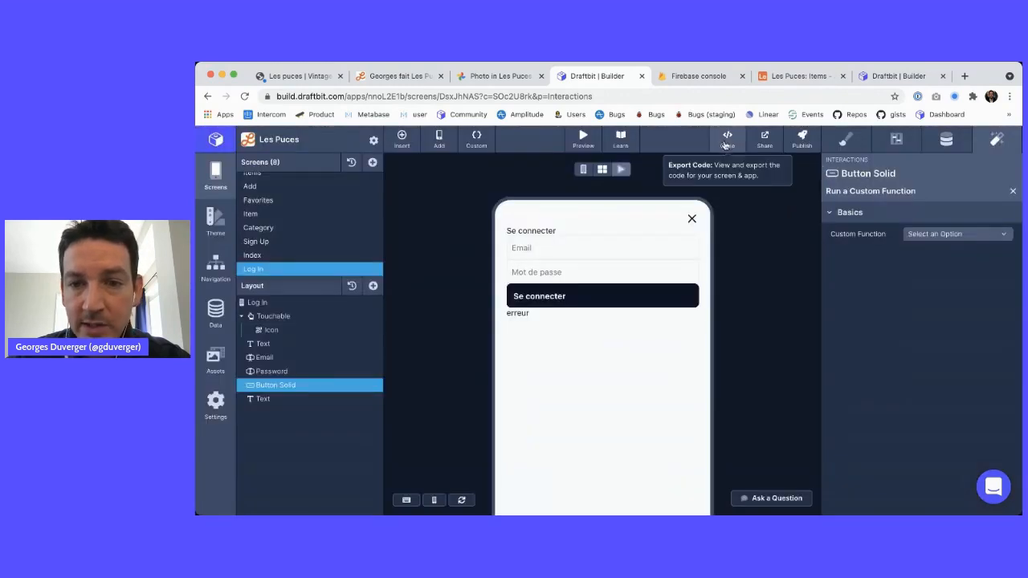
Inspect the generated screen code for the LogInScreen declaration and injected setVariable line
left_click(725, 144)
scroll(545, 344, "down", 3)
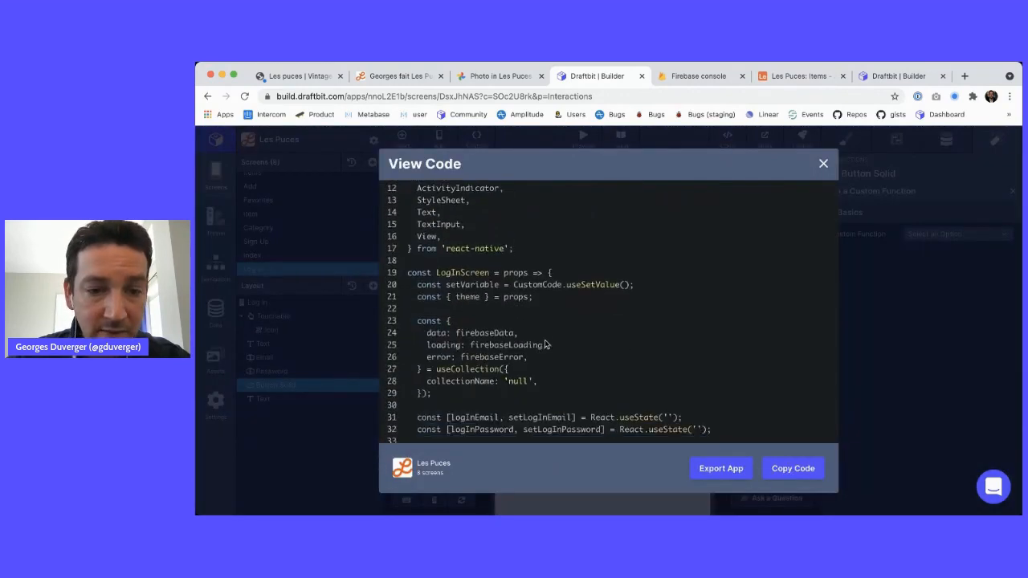
left_click_drag(423, 271, 516, 268)
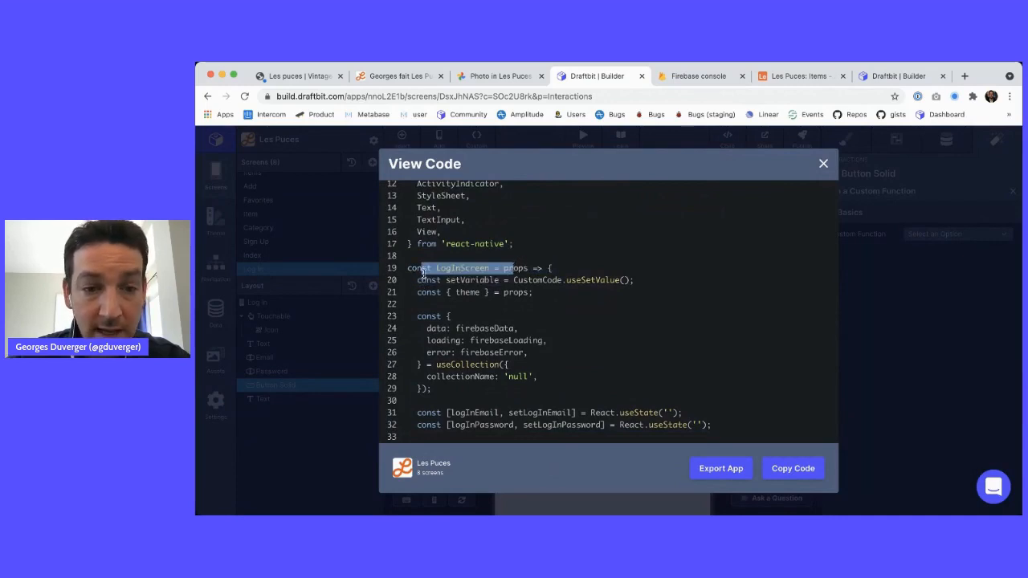
left_click_drag(415, 280, 643, 281)
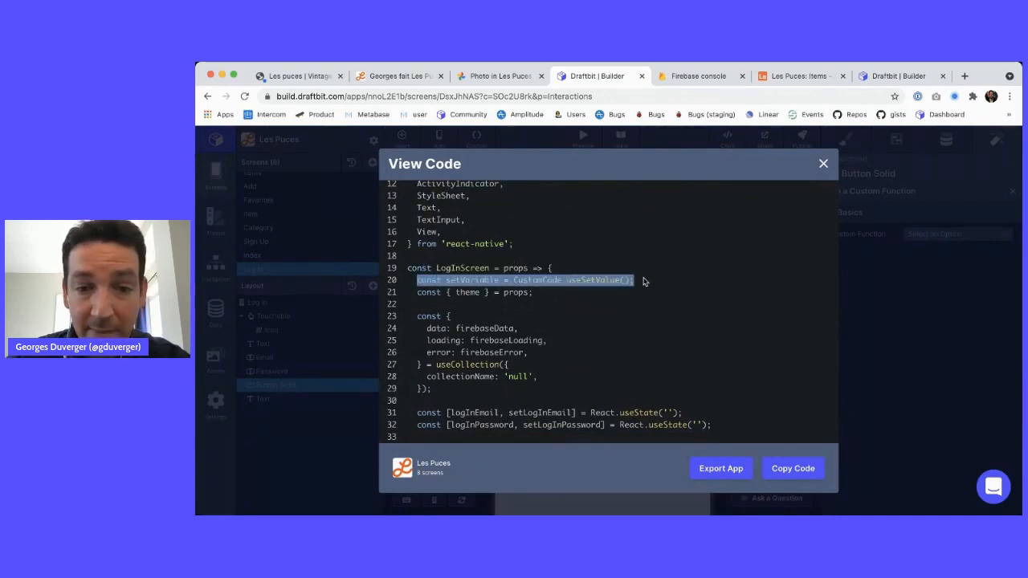
scroll(643, 281, "down", 1)
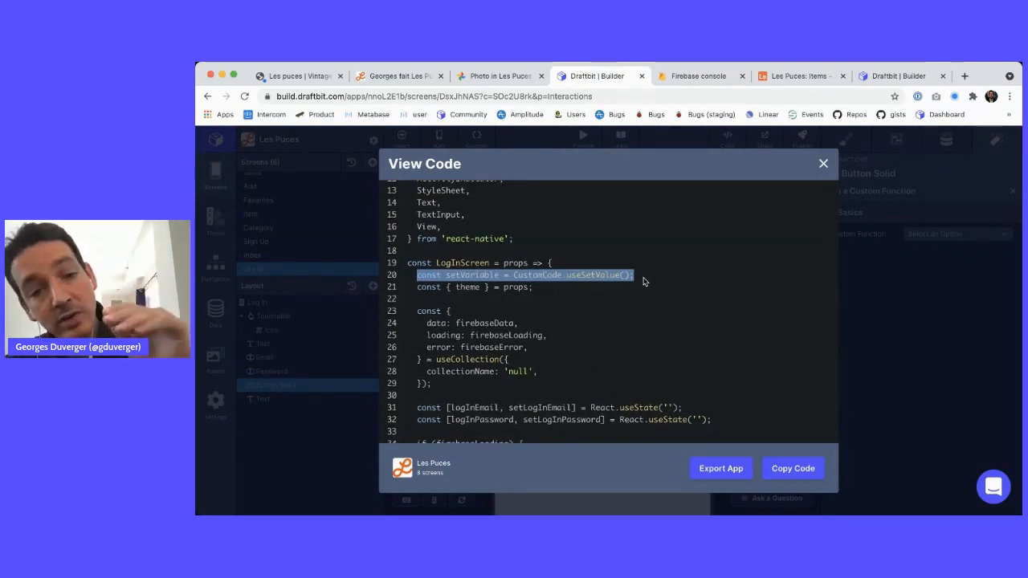
scroll(643, 281, "down", 5)
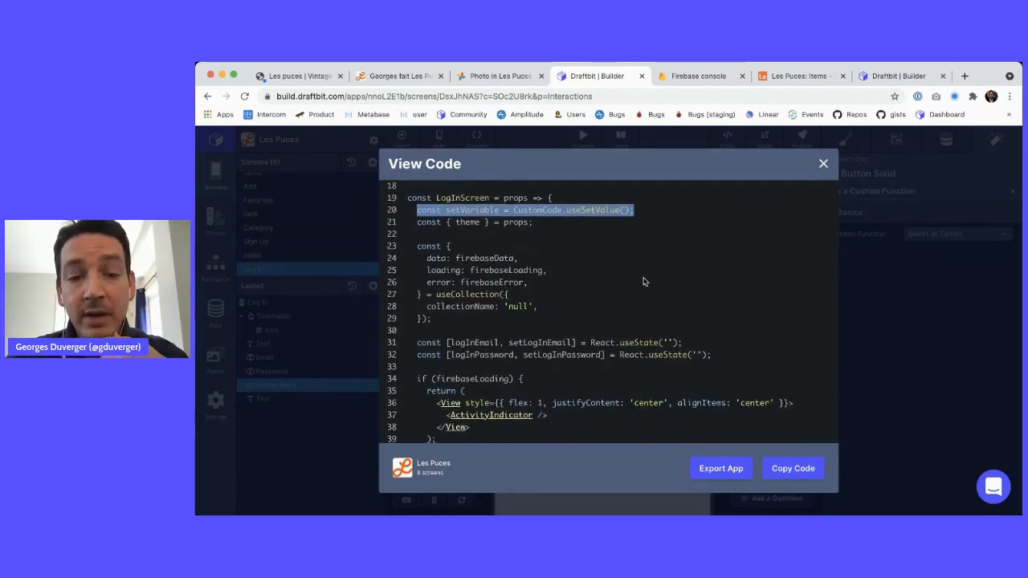
scroll(643, 281, "up", 2)
scroll(486, 301, "down", 5)
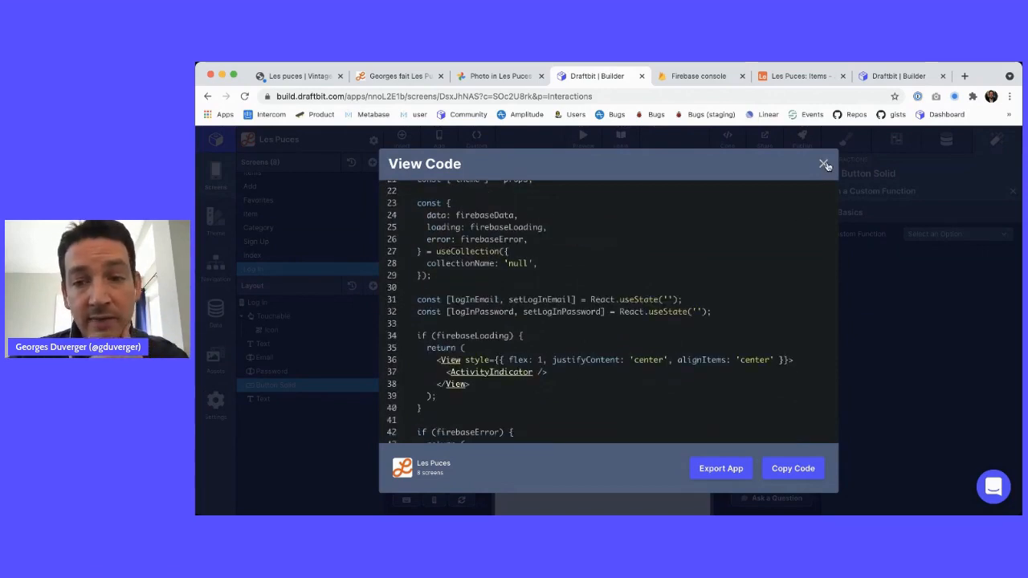
left_click(823, 164)
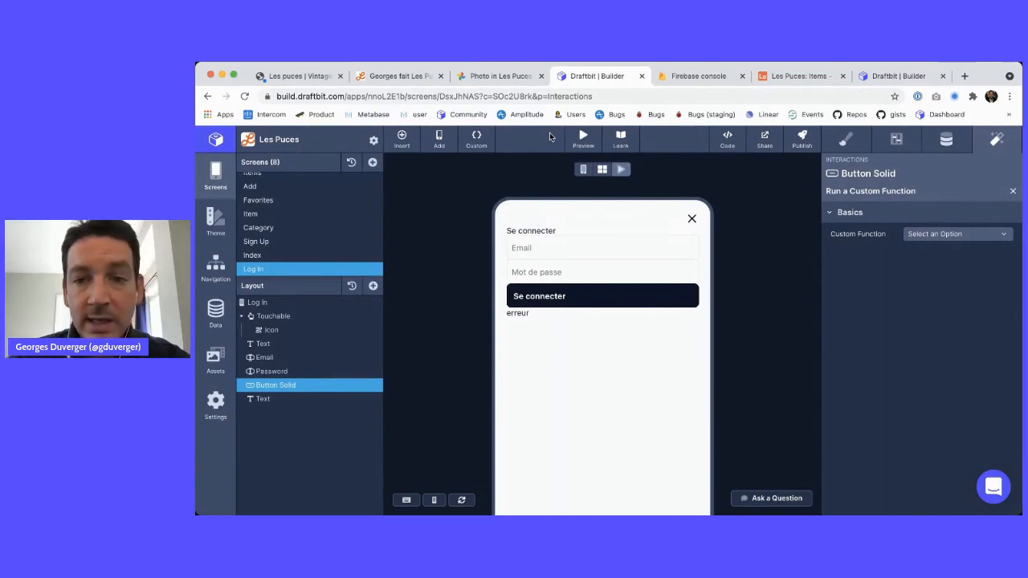
Start a new custom function named login, then cancel the edit
left_click(482, 138)
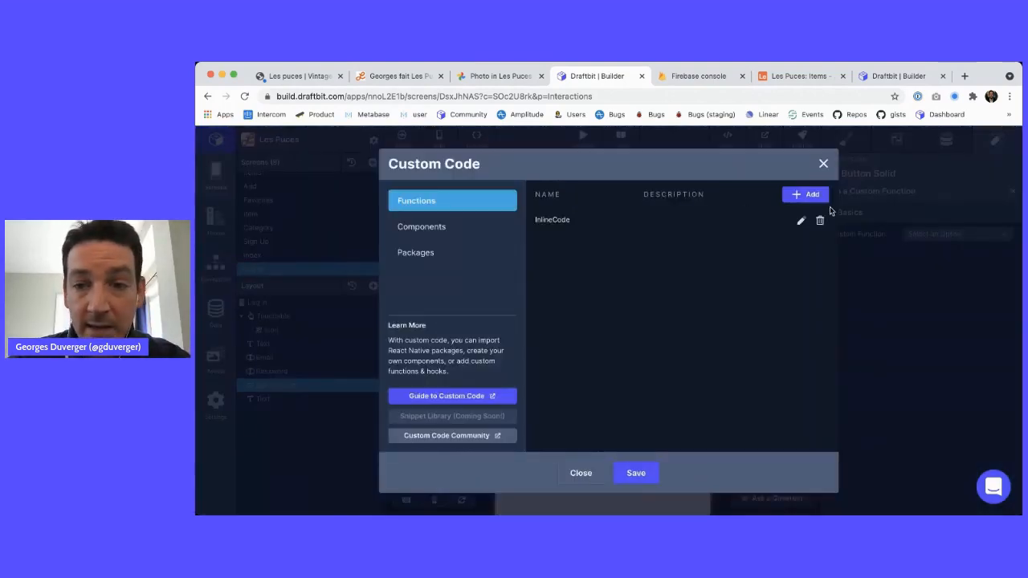
left_click(805, 194)
double_click(445, 247)
type("login")
key("Tab")
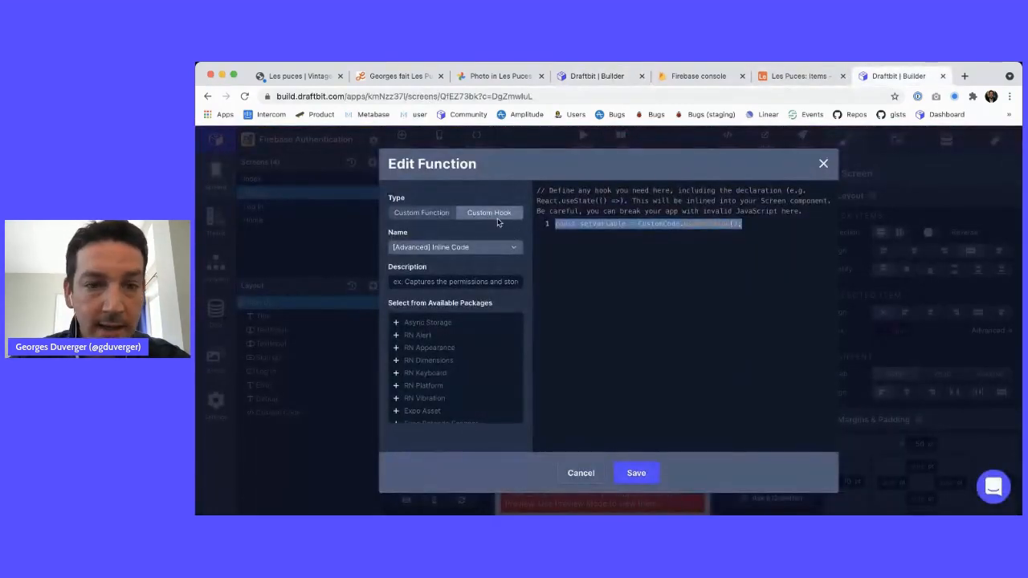
left_click(581, 473)
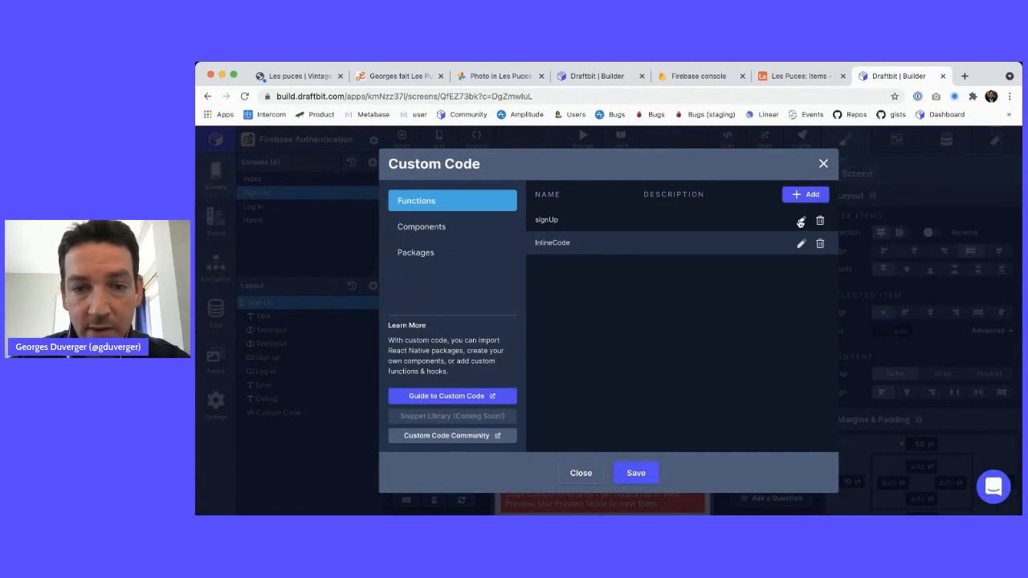
Copy the reference Log In screen's logIn function and paste it into a new Les Puces function
left_click(823, 164)
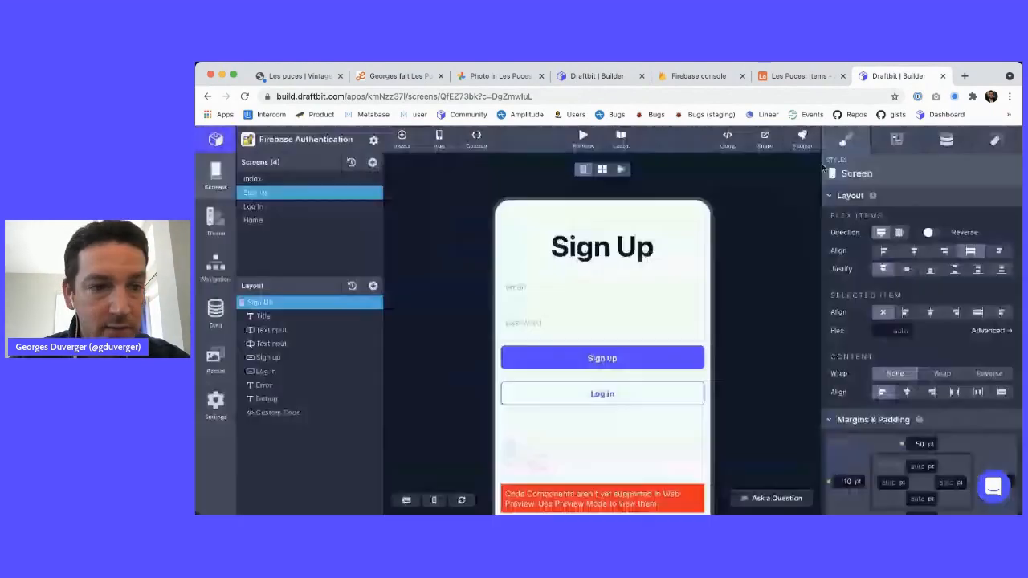
left_click(253, 206)
left_click(476, 138)
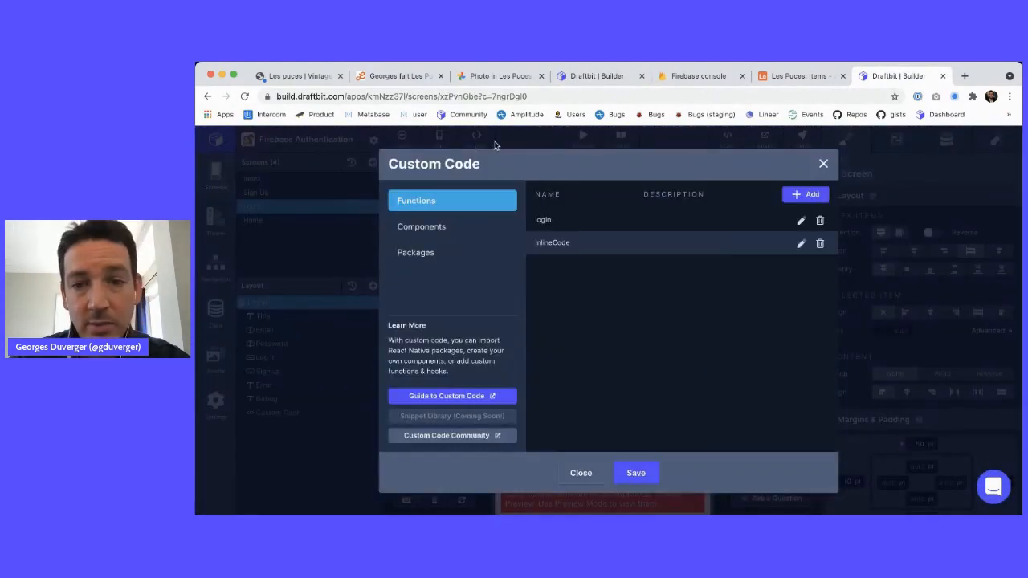
left_click(801, 224)
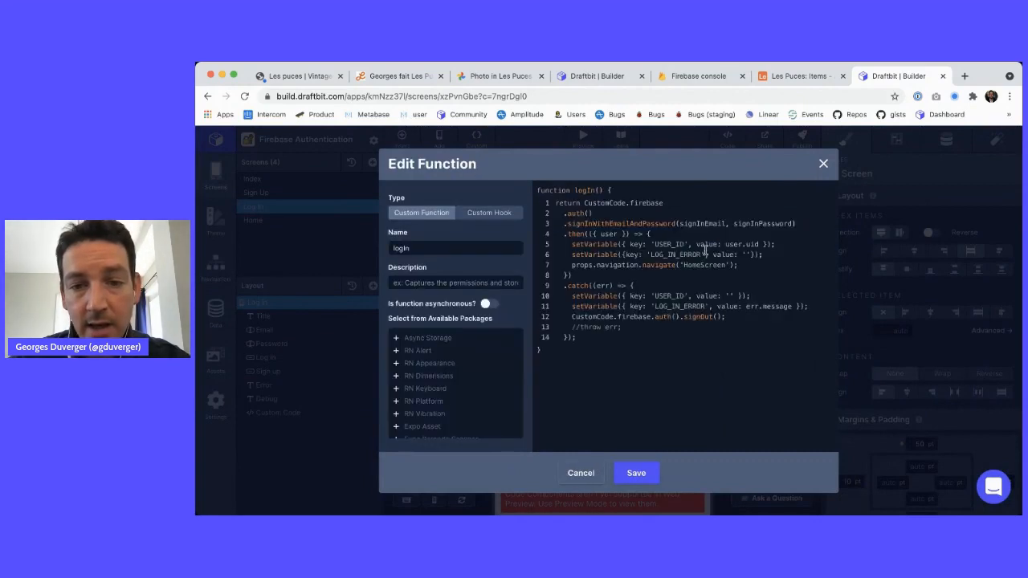
key("ctrl+a")
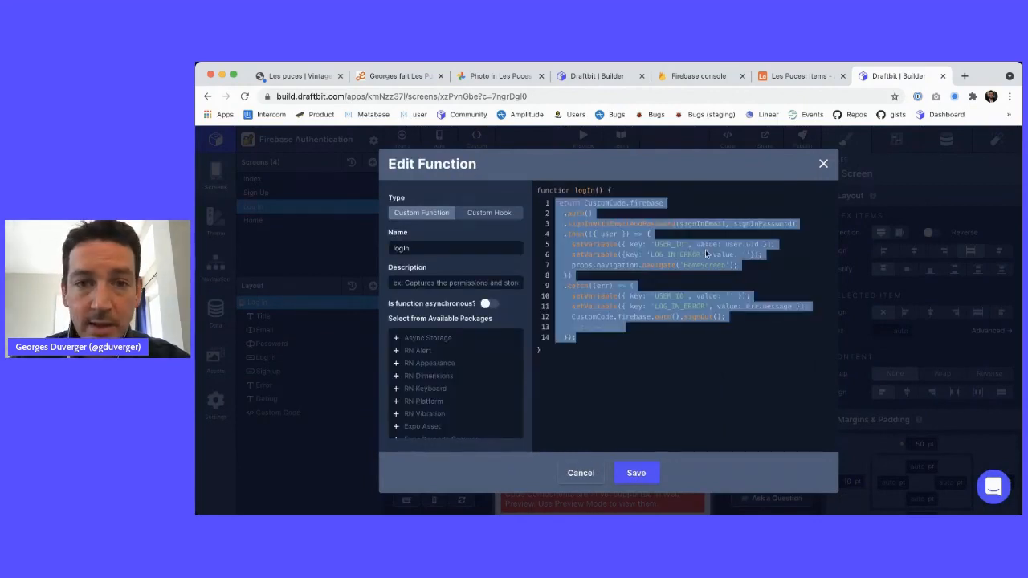
key("super+4")
key("ctrl+a")
key("ctrl+v")
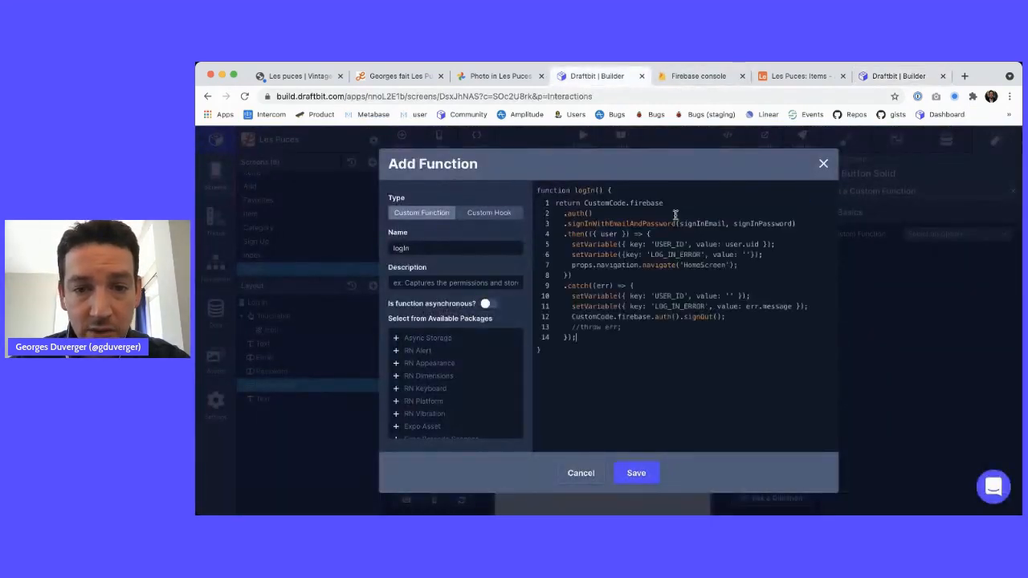
Walk through the pasted code: CustomCode, signInWithEmailAndPassword, USER_ID and LOG_IN_ERROR
double_click(608, 202)
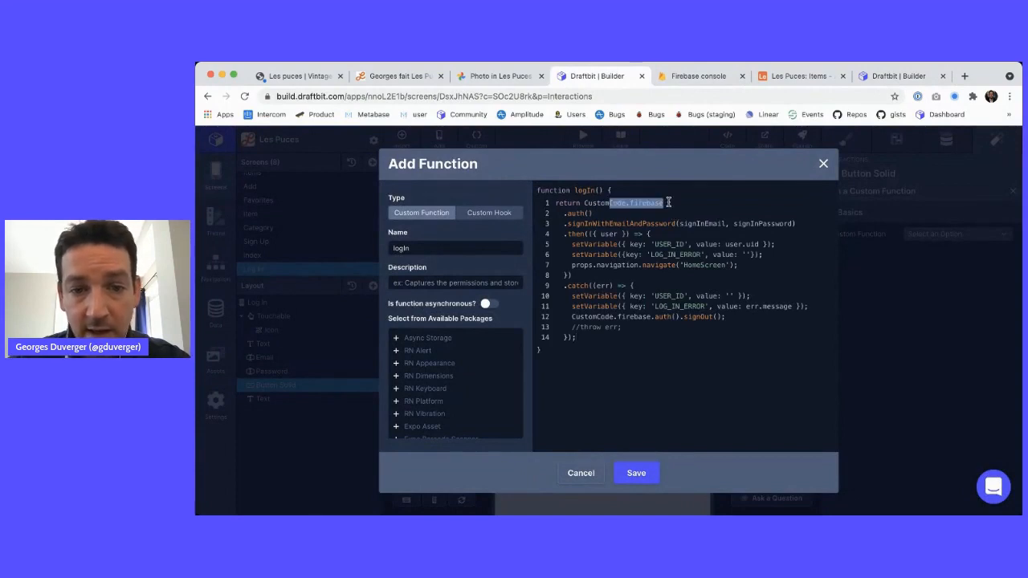
double_click(582, 224)
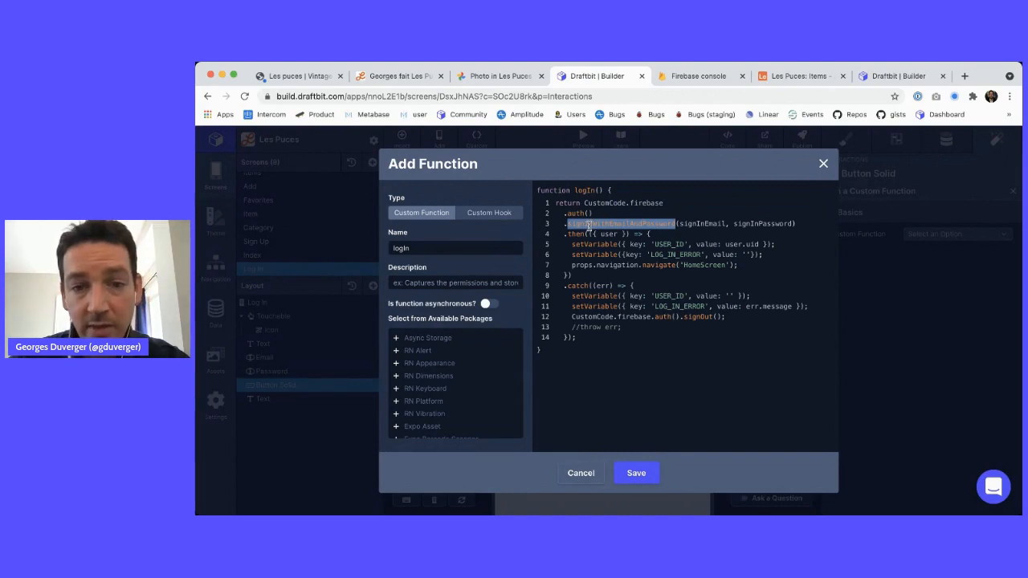
left_click(708, 224)
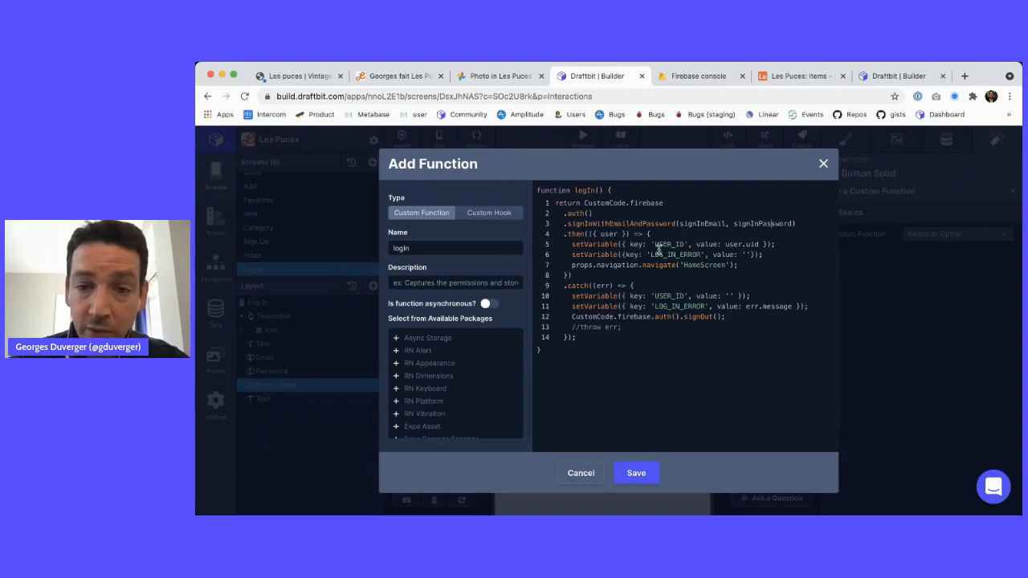
left_click_drag(729, 244, 651, 245)
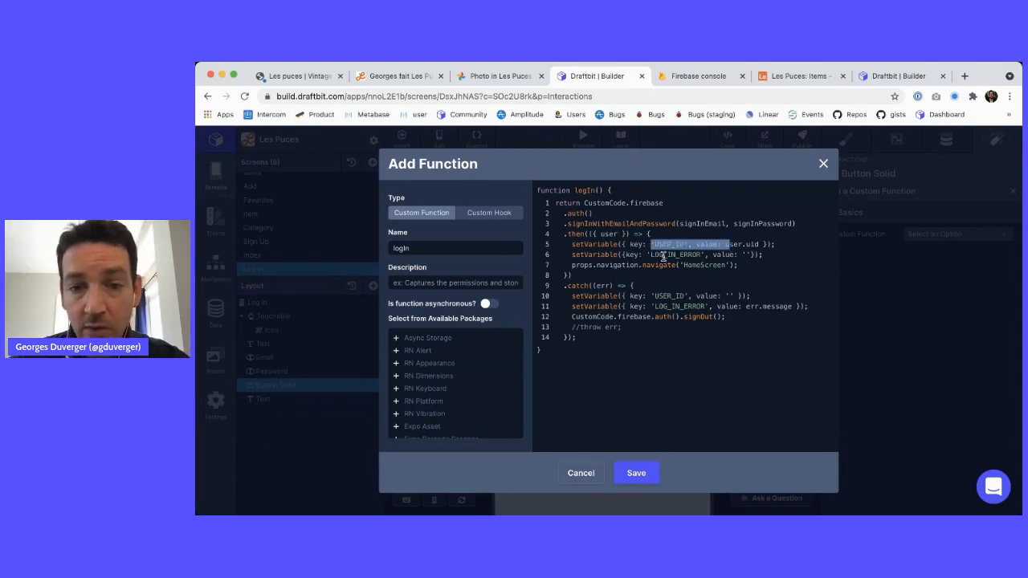
double_click(663, 255)
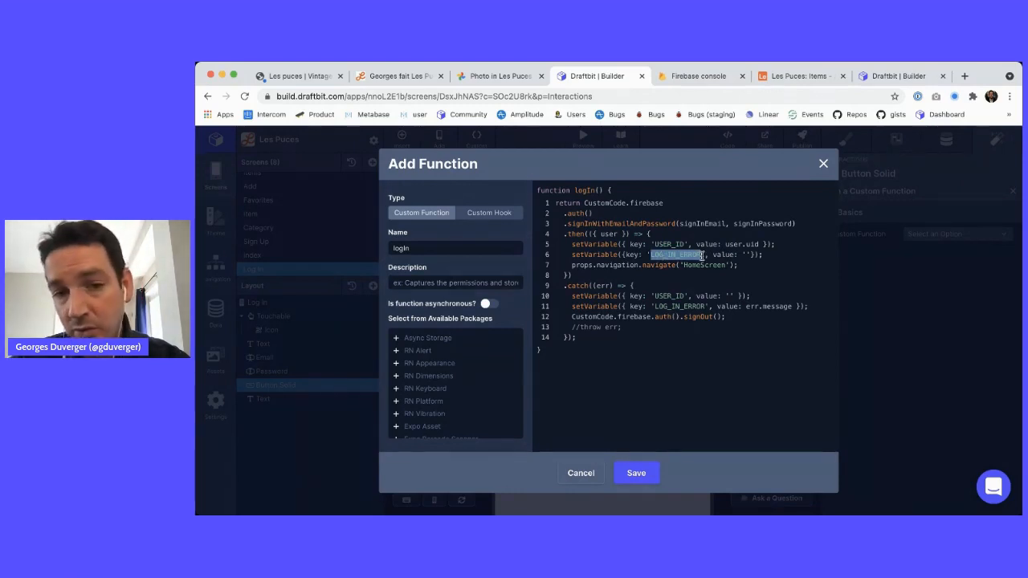
Change the navigation target from HomeScreen to Tab_navigator and save the logIn function
left_click(700, 264)
key("BackSpace")
key("BackSpace")
key("BackSpace")
key("BackSpace")
type("Tab")
key("Delete")
key("Delete")
key("Delete")
key("Delete")
key("Delete")
key("Delete")
type("_navigator")
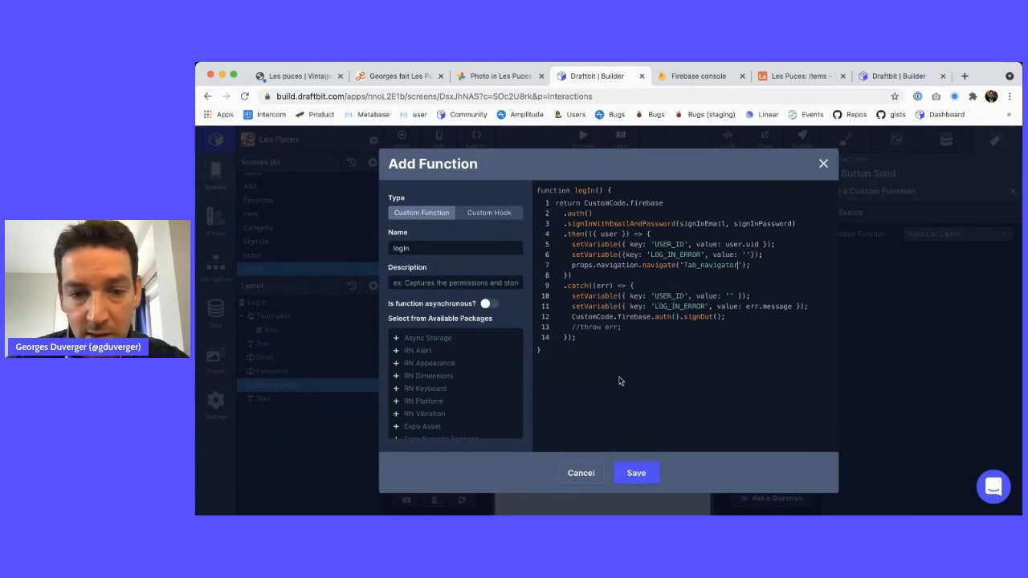
double_click(665, 310)
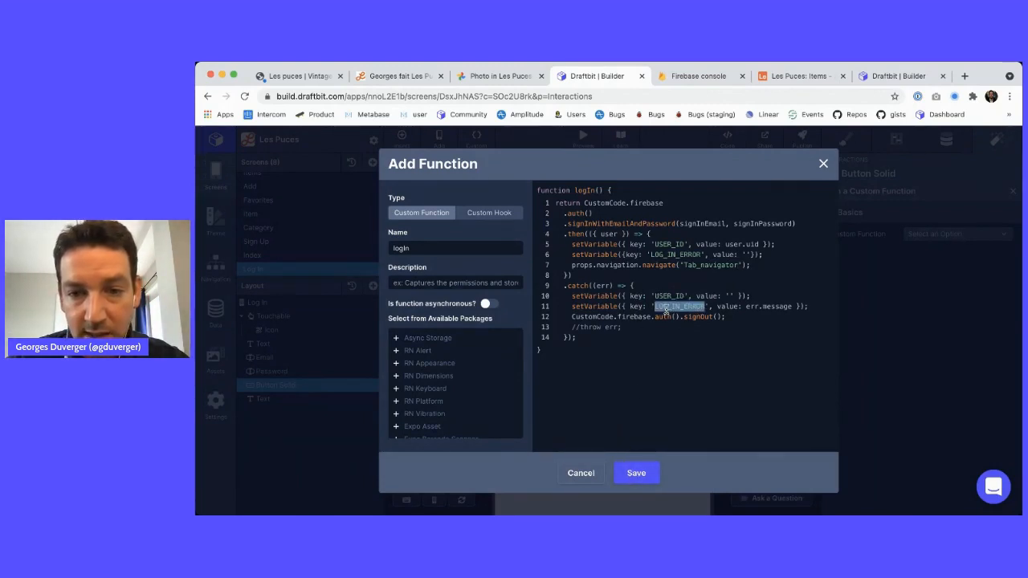
left_click(635, 474)
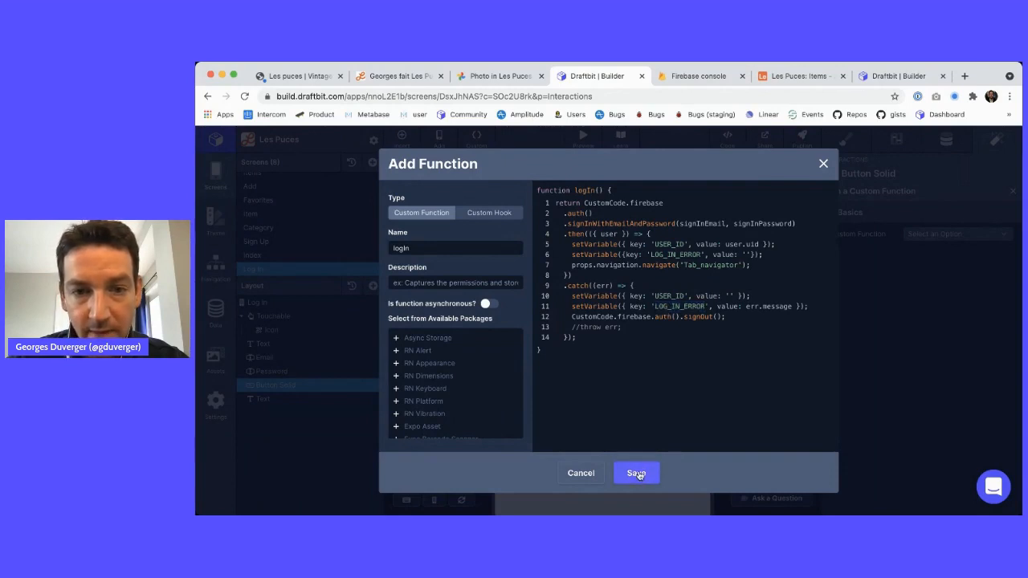
left_click(822, 164)
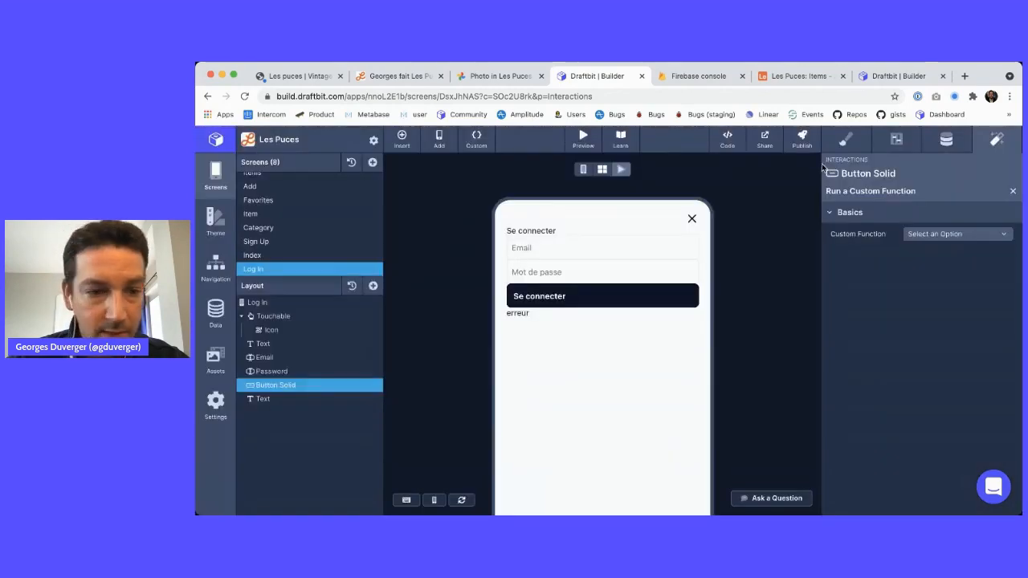
Add LOG_IN_ERROR as a stored variable in Project Settings
left_click(270, 398)
left_click(946, 139)
key("super+a")
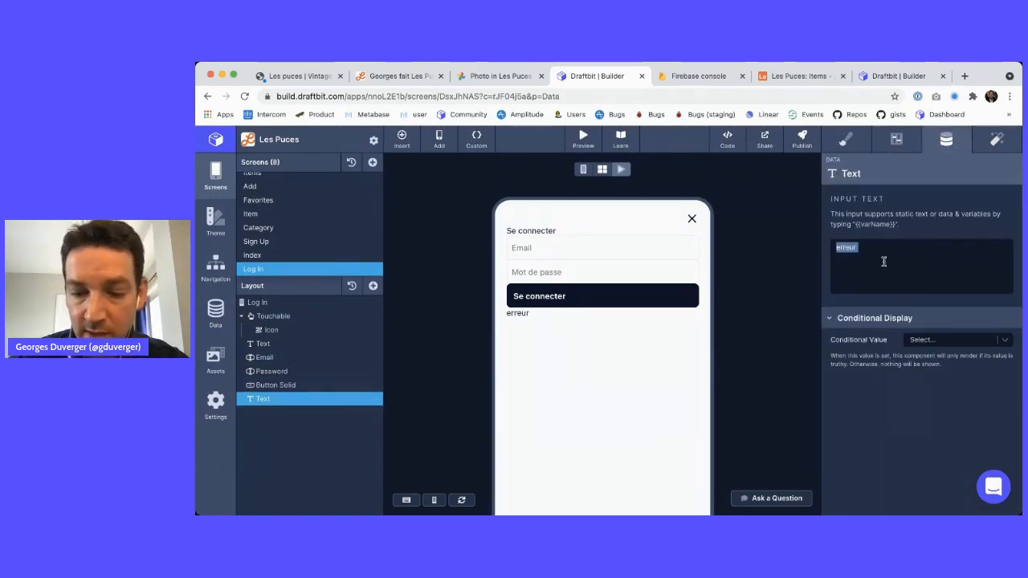
left_click(367, 143)
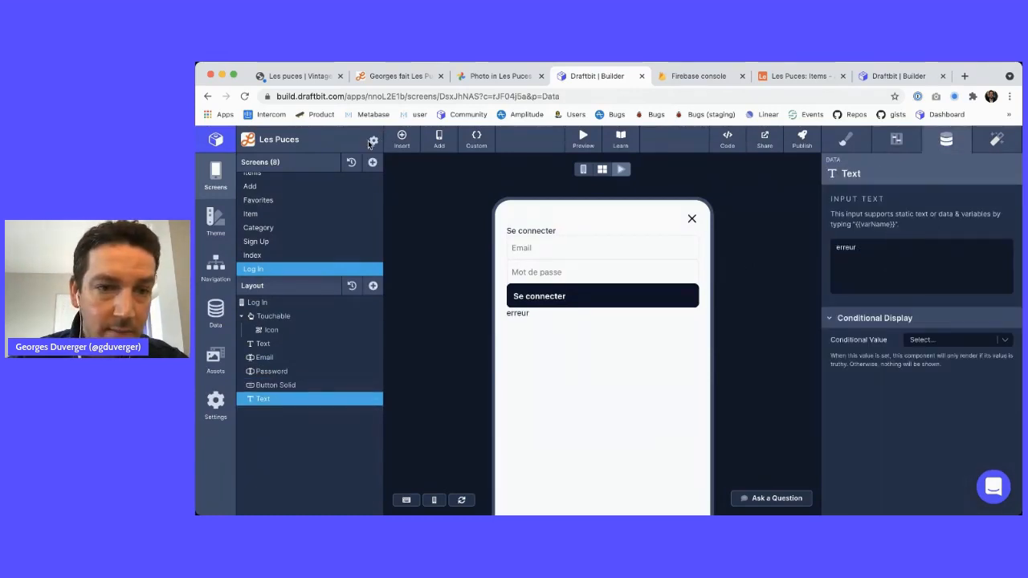
left_click(373, 143)
left_click(434, 255)
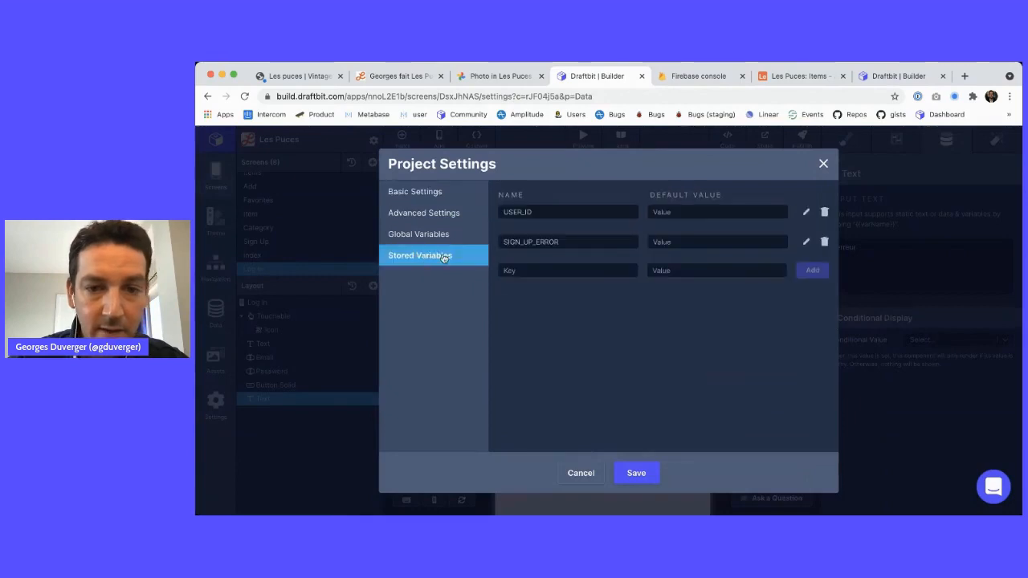
left_click(582, 273)
type("LOG_IN_ERROR")
left_click(811, 270)
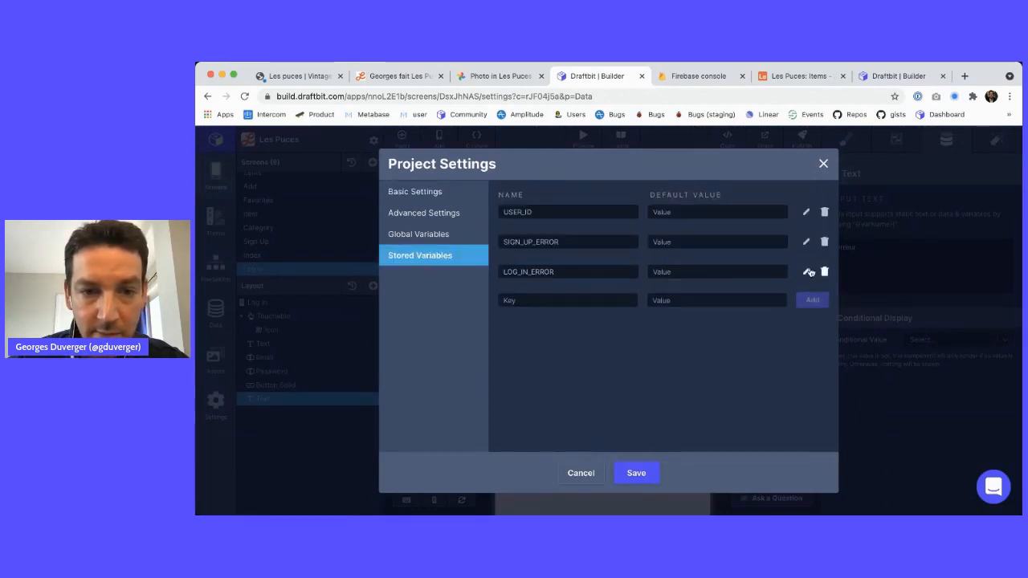
left_click(822, 165)
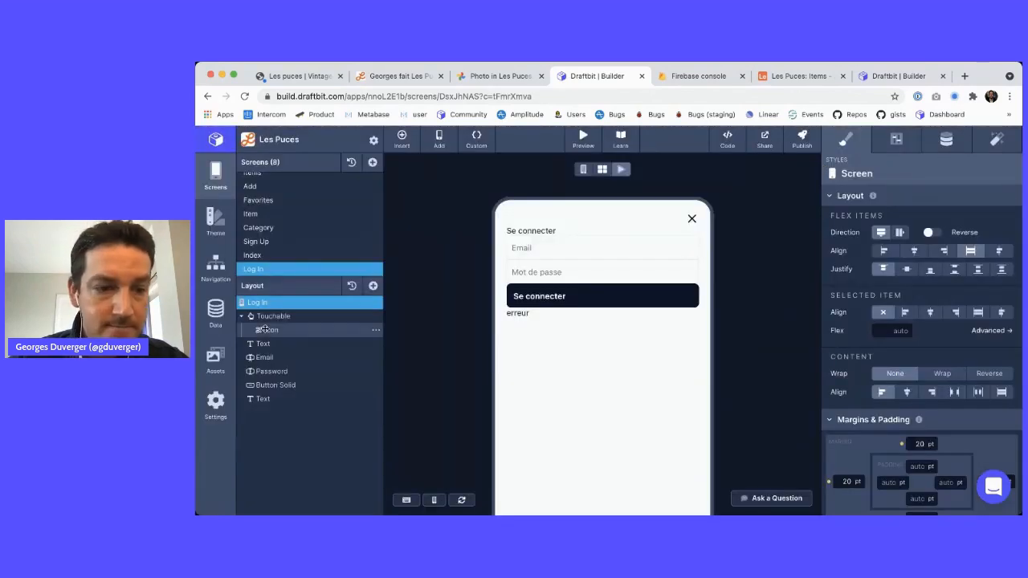
Replace the error text's 'erreur' with a binding to LOG_IN_ERROR
left_click(273, 398)
left_click(947, 141)
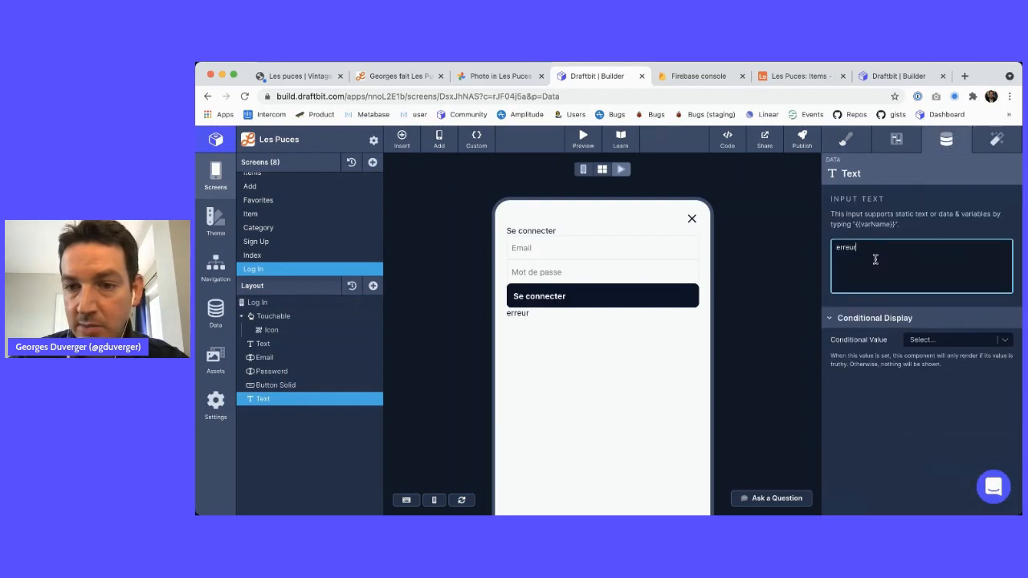
double_click(873, 259)
type("{{")
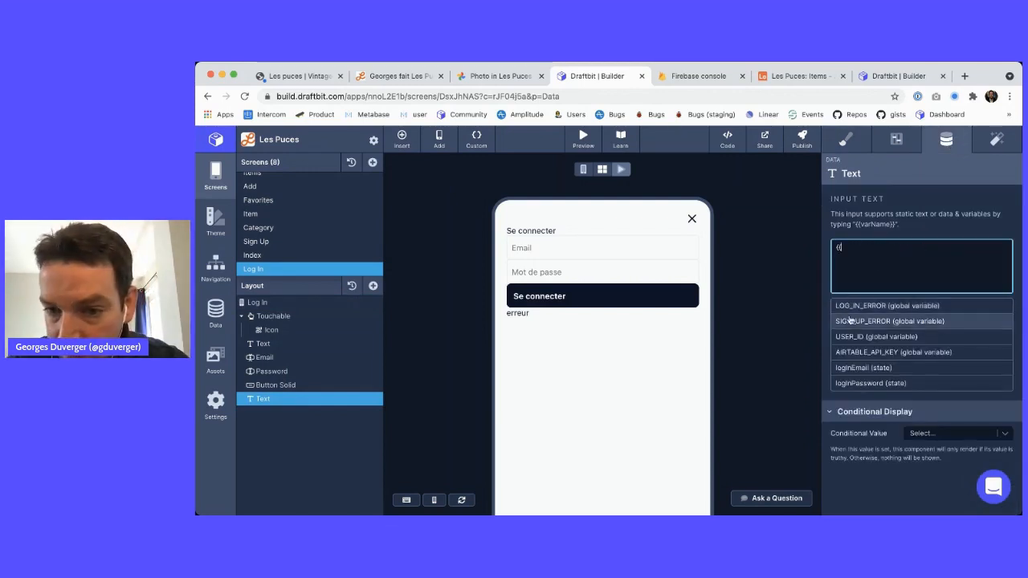
left_click(852, 306)
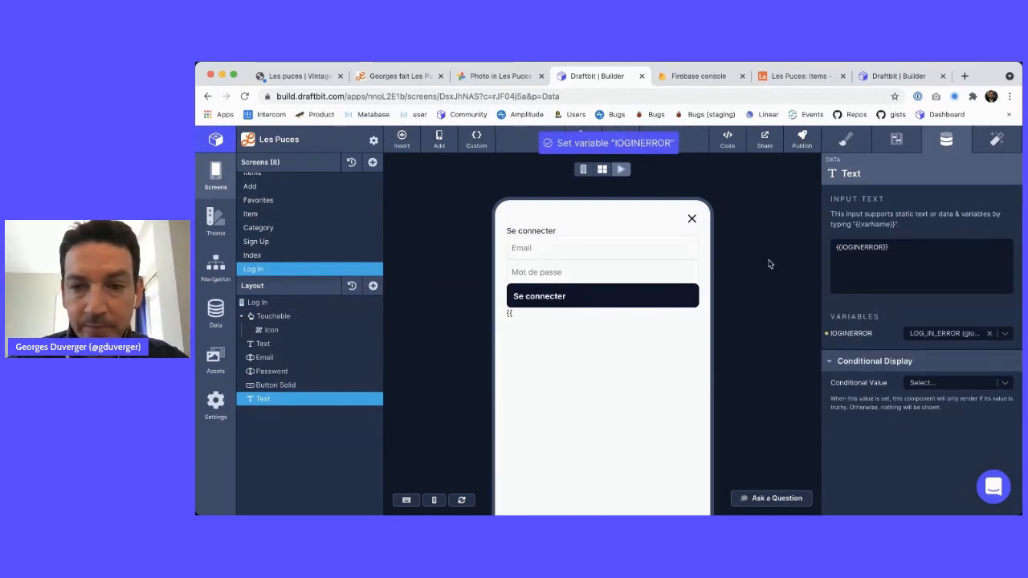
left_click(281, 385)
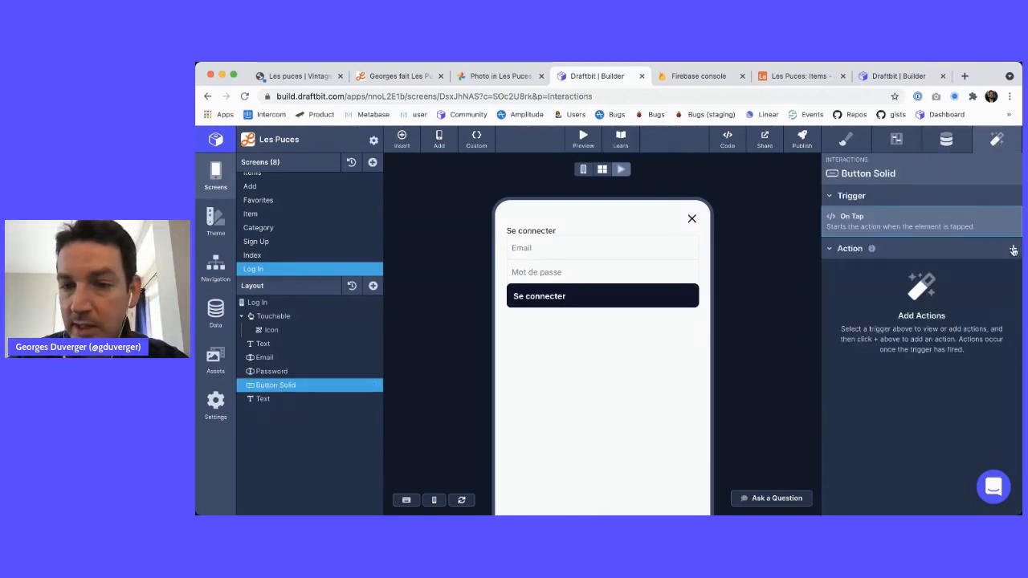
Make the Se connecter button run logIn on tap, then switch to the Items screen
left_click(1013, 249)
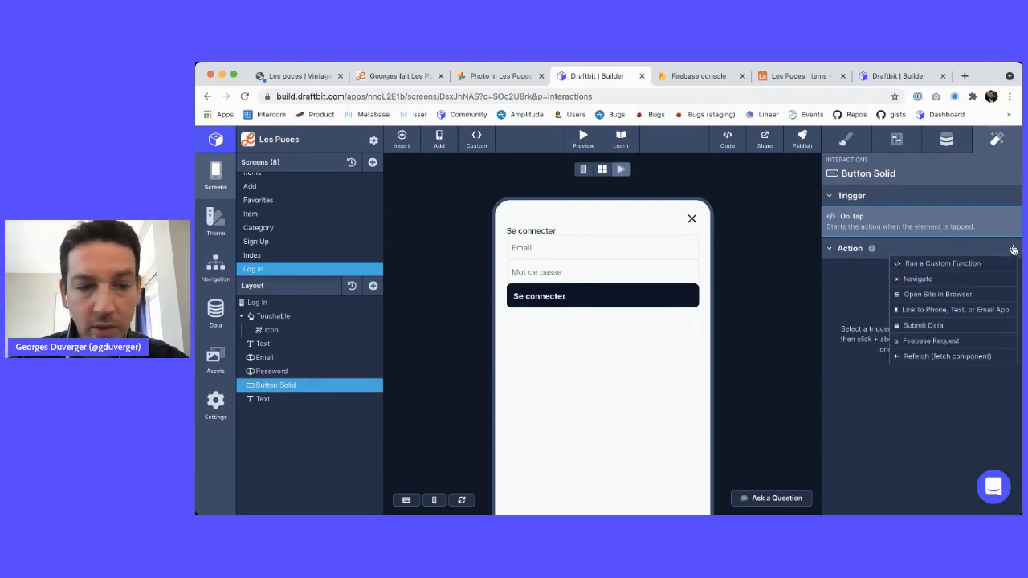
left_click(968, 263)
left_click(958, 234)
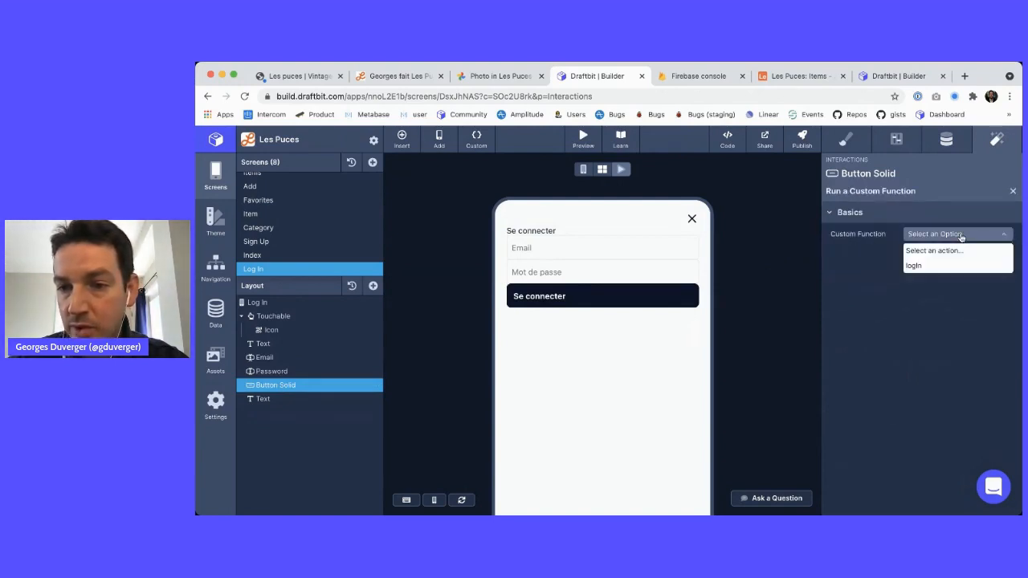
left_click(925, 265)
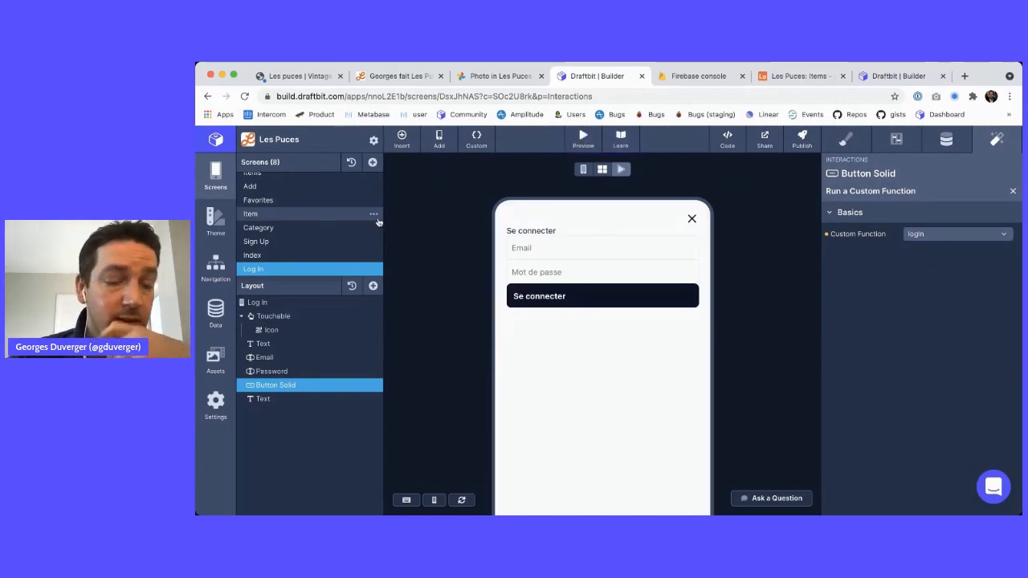
scroll(306, 215, "up", 1)
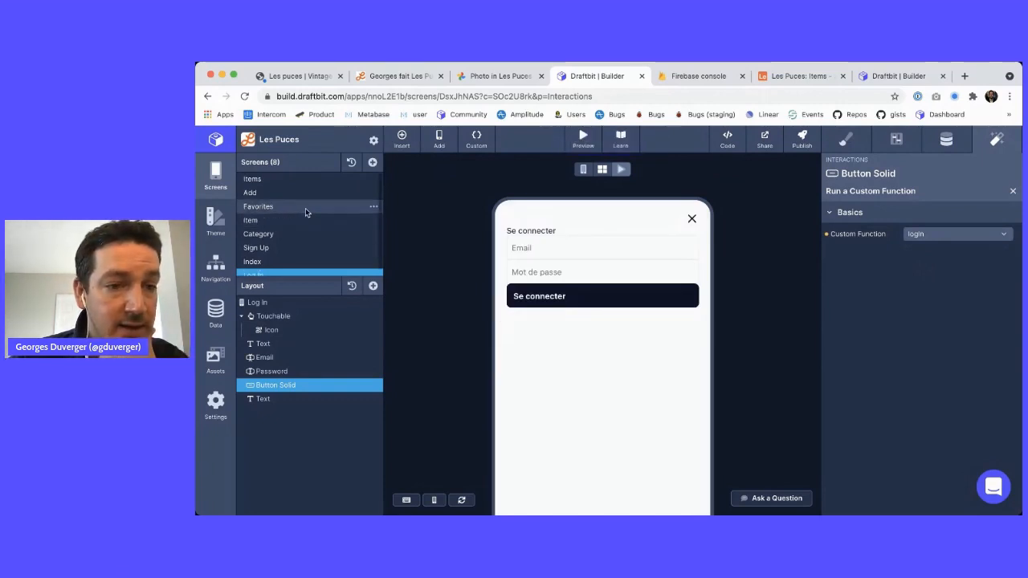
left_click(303, 178)
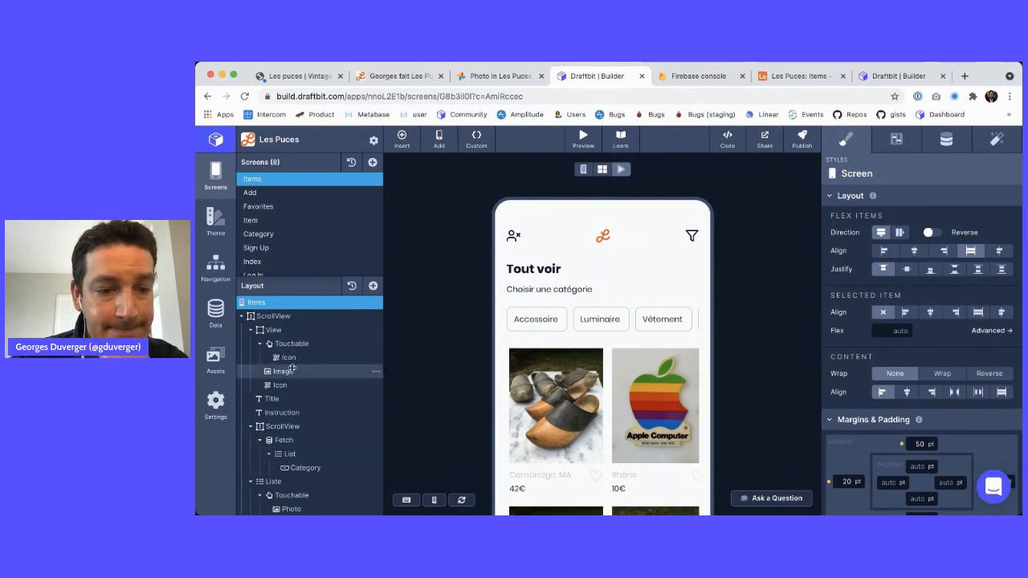
Add a Text component to the Items screen and place it below the title
left_click(304, 315)
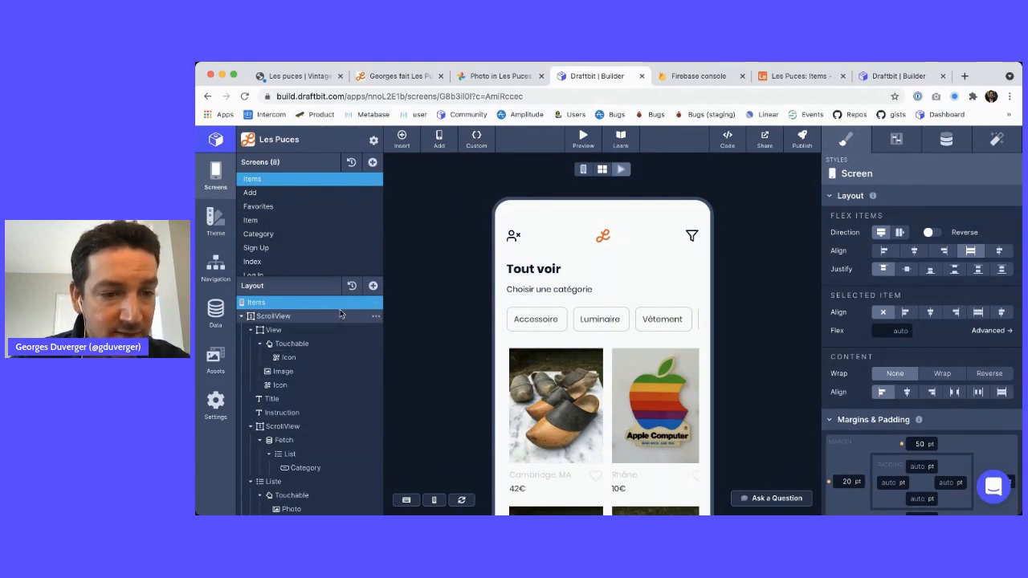
left_click(373, 286)
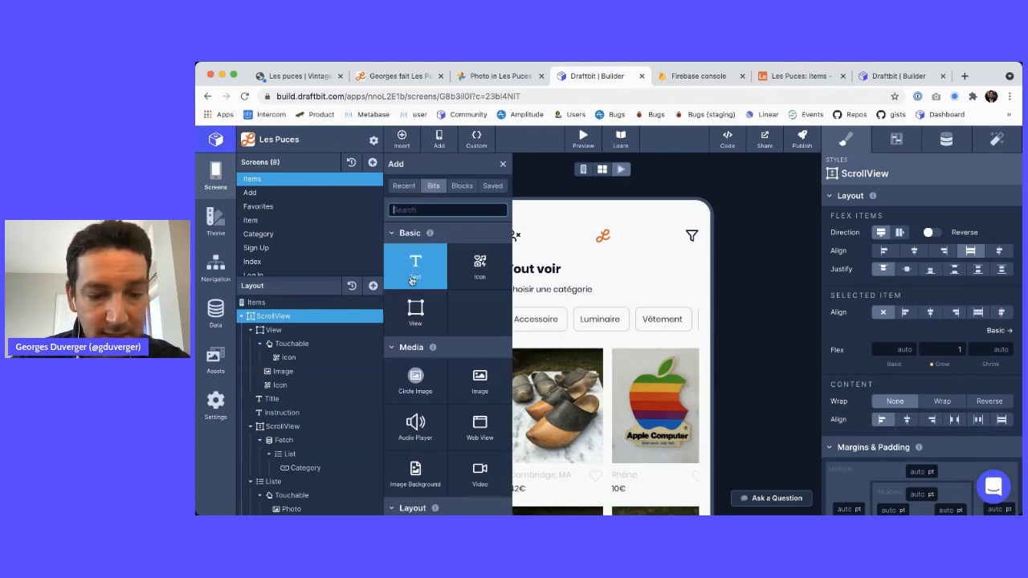
left_click(415, 265)
left_click(504, 164)
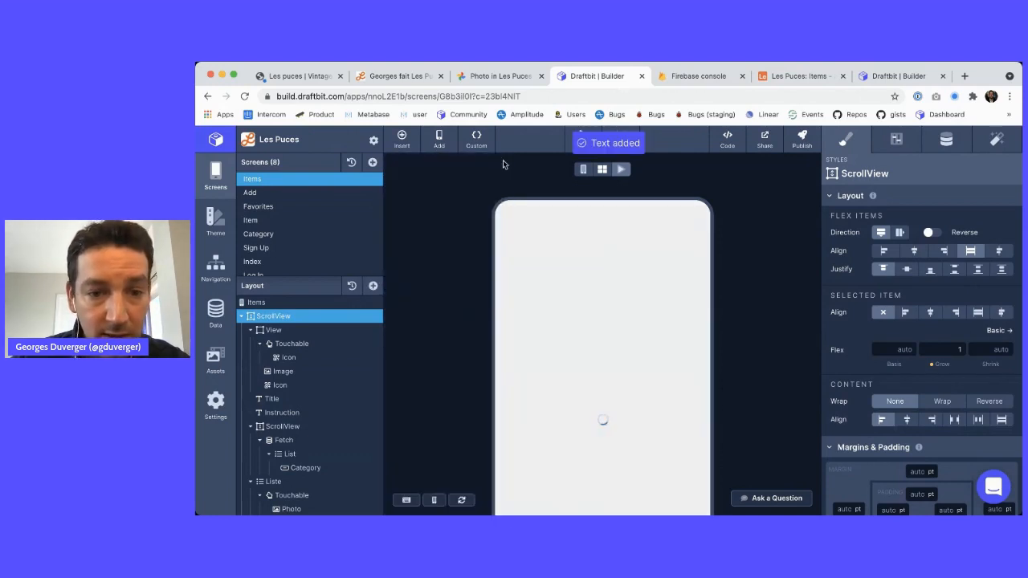
scroll(299, 368, "down", 3)
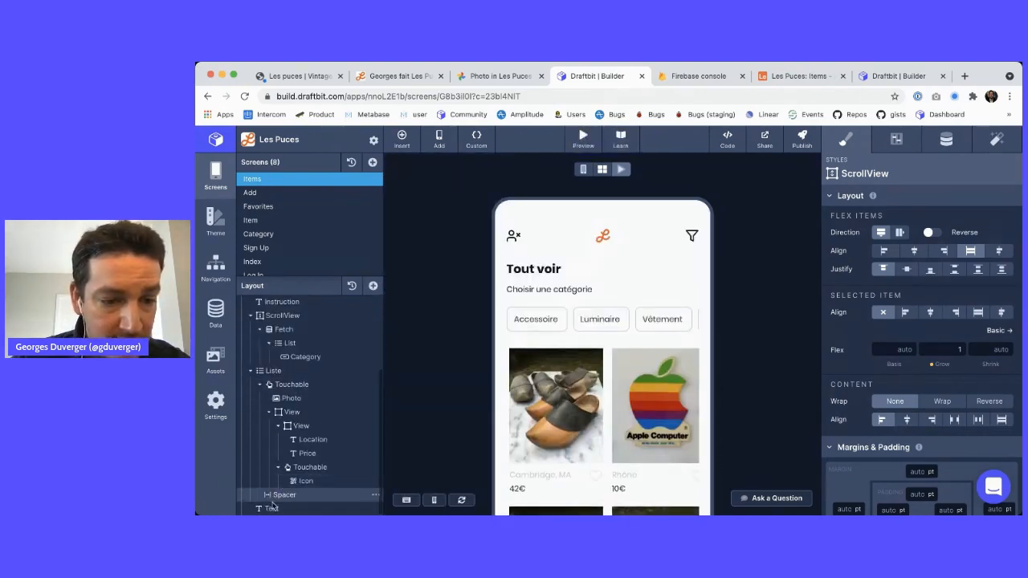
scroll(317, 305, "up", 2)
left_click_drag(317, 299, 303, 402)
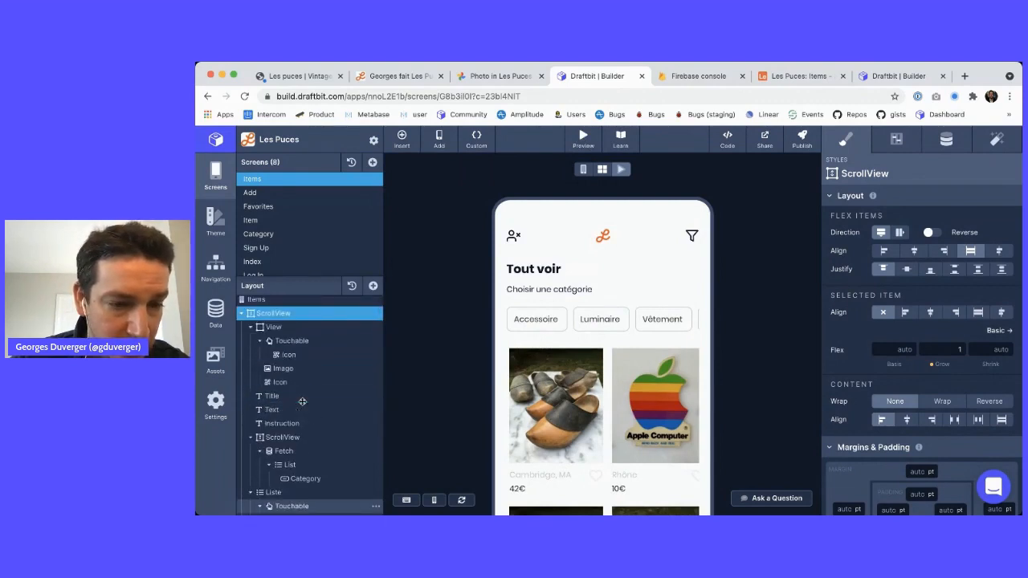
Set the text to 'Bonjour {{uSERID}}' bound to USER_ID, with bottom padding 10
left_click(945, 140)
type("Bon")
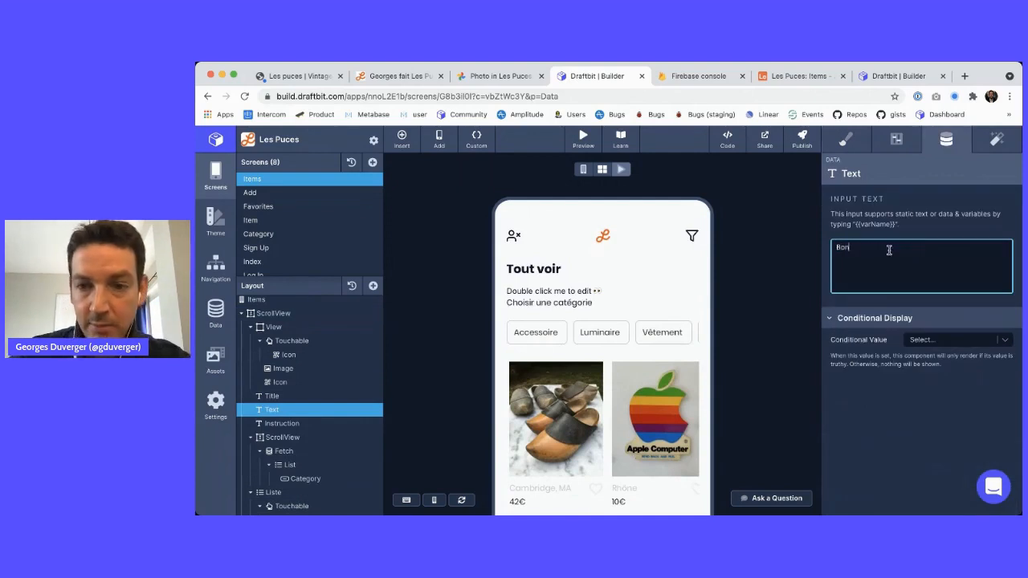
type("jour {{uSERID}}")
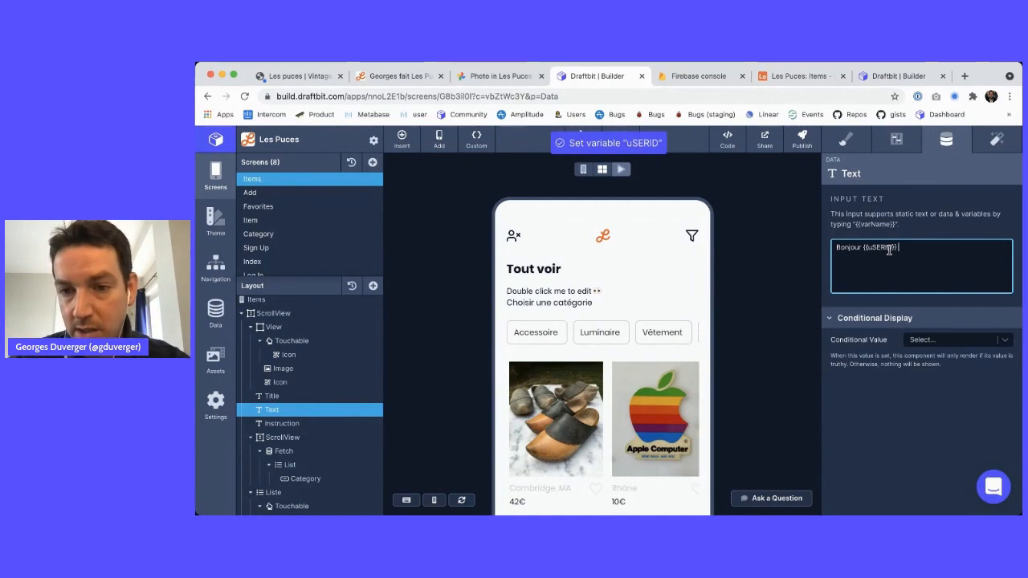
left_click(773, 257)
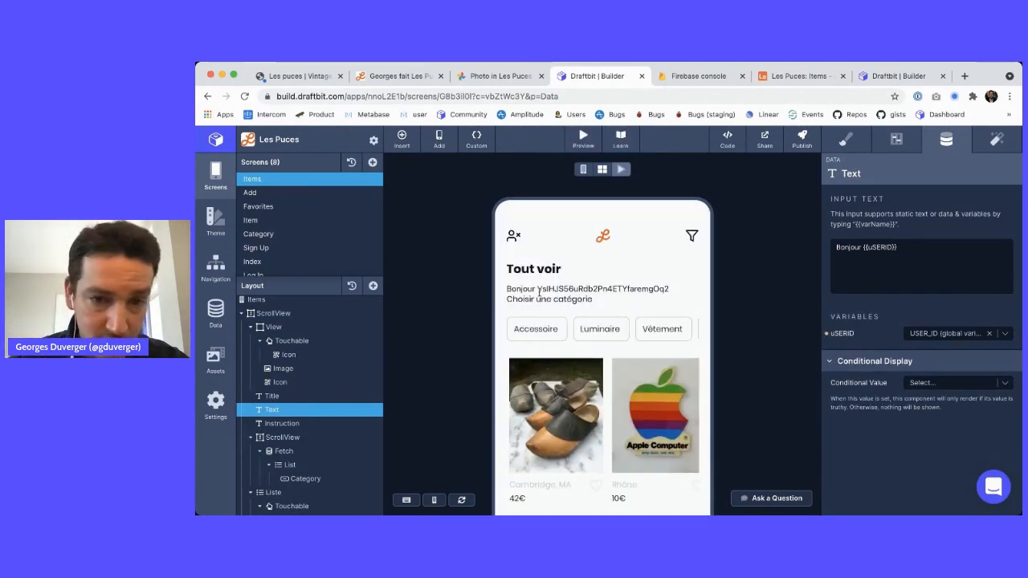
left_click(845, 140)
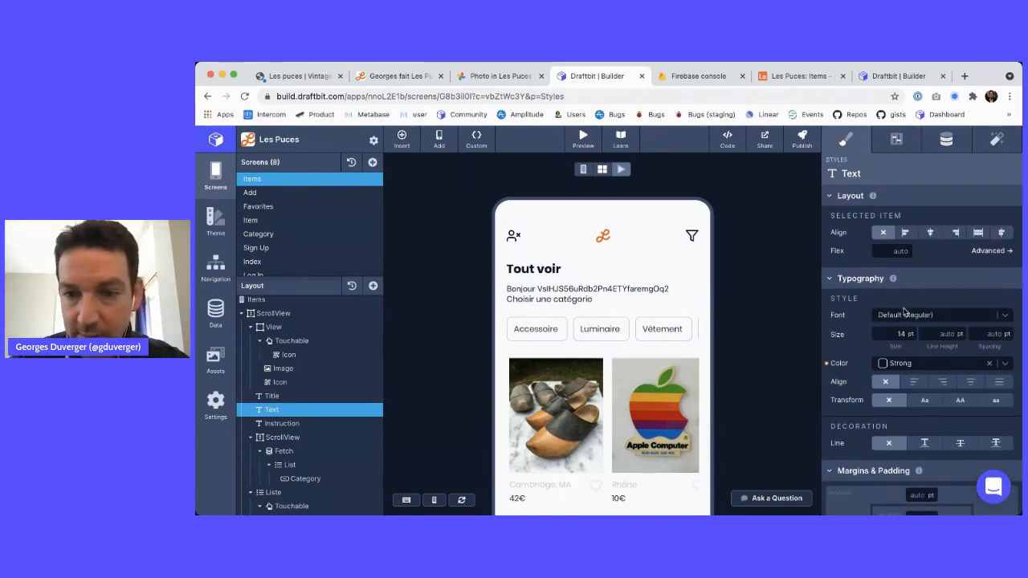
scroll(916, 361, "down", 4)
left_click(914, 416)
type("10")
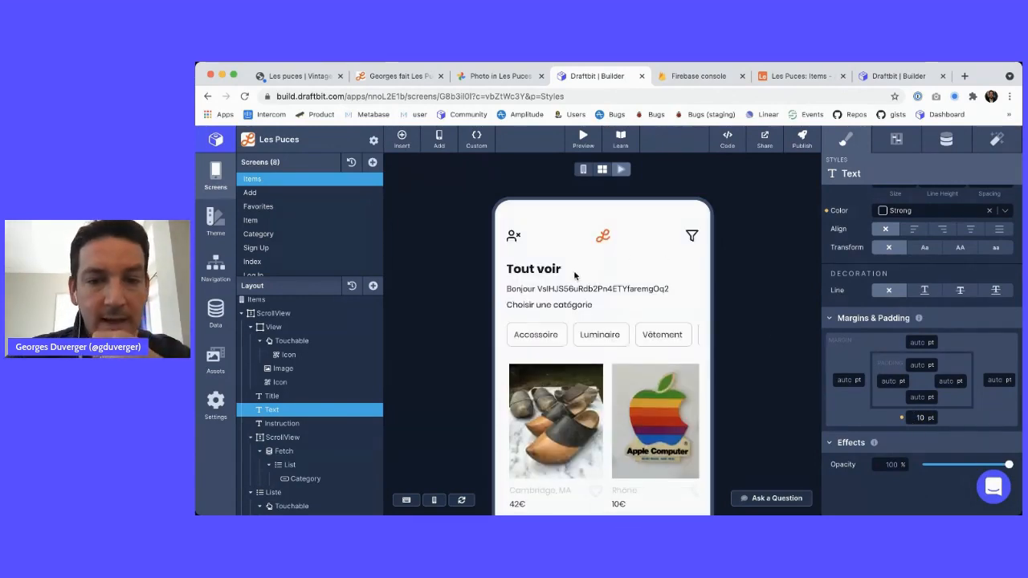
left_click_drag(557, 288, 653, 289)
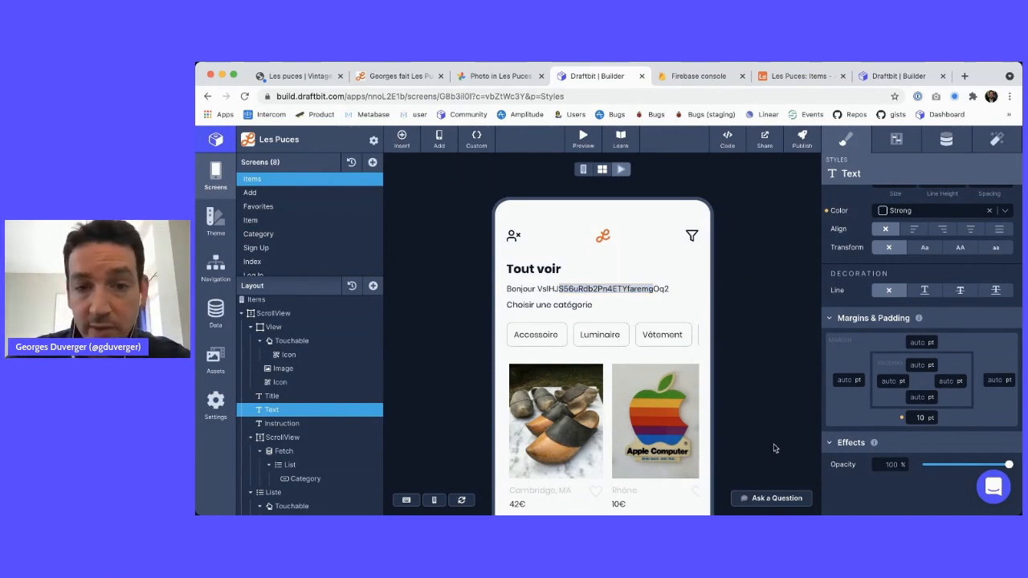
key("super+alt+i")
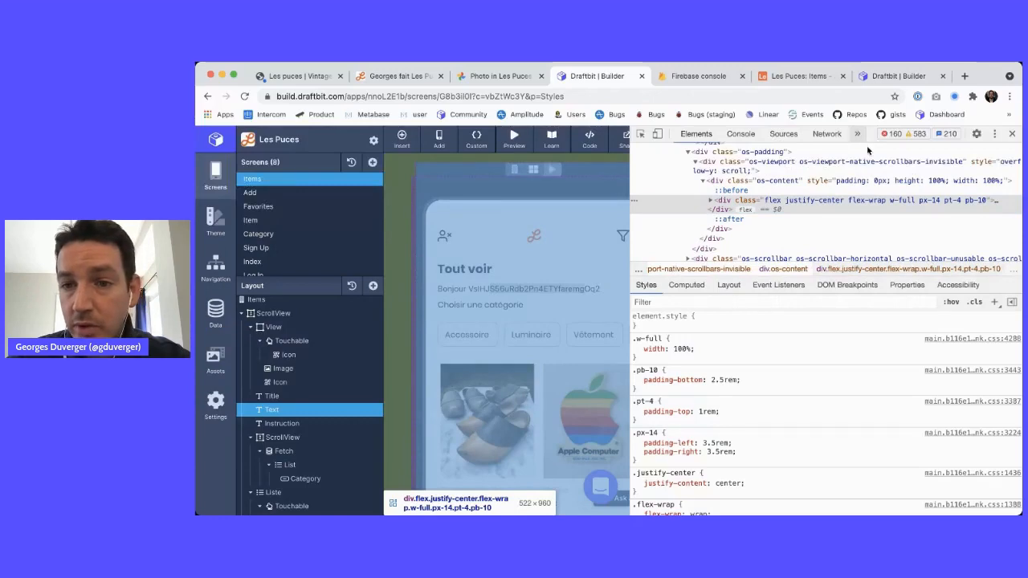
Delete SIGN_UP_ERROR, USER_ID and the login error keys from the preview's local storage
left_click(856, 134)
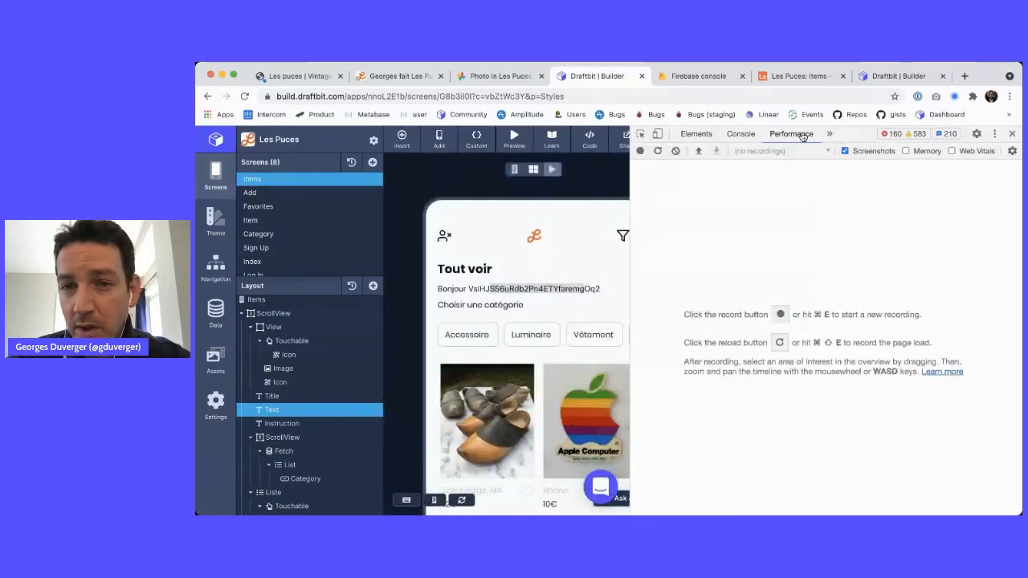
left_click(829, 135)
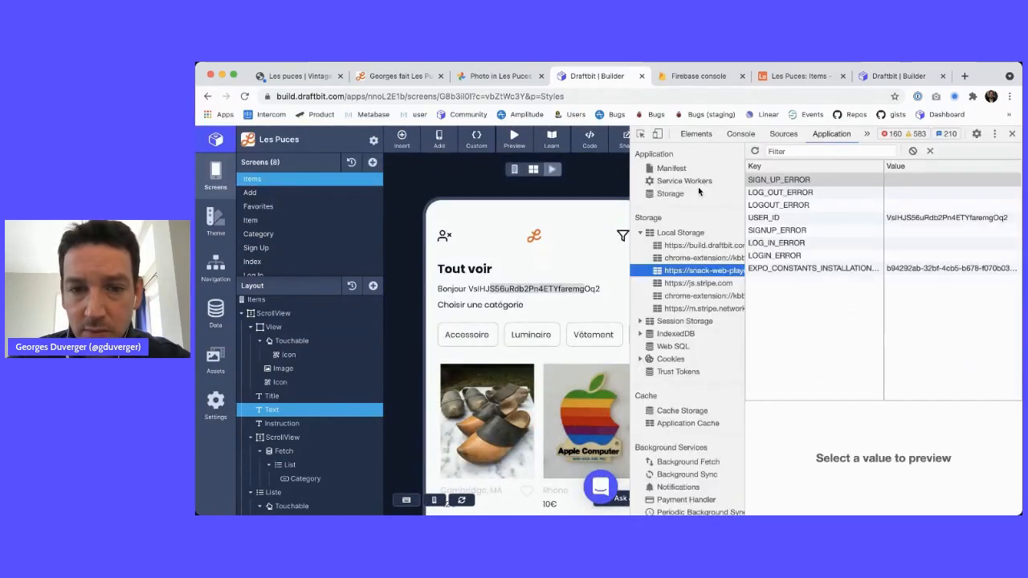
left_click(679, 234)
left_click(687, 270)
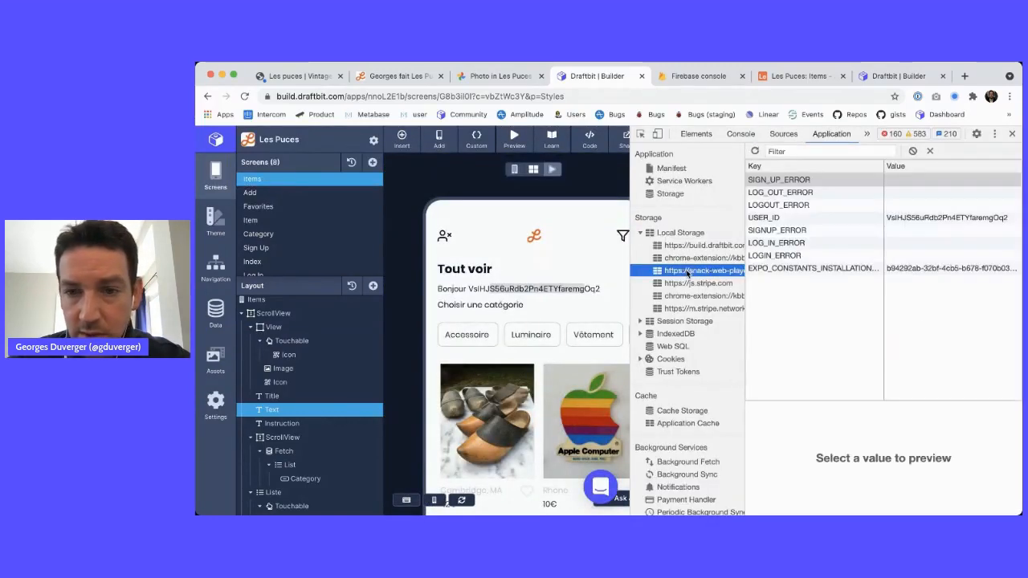
left_click(779, 182)
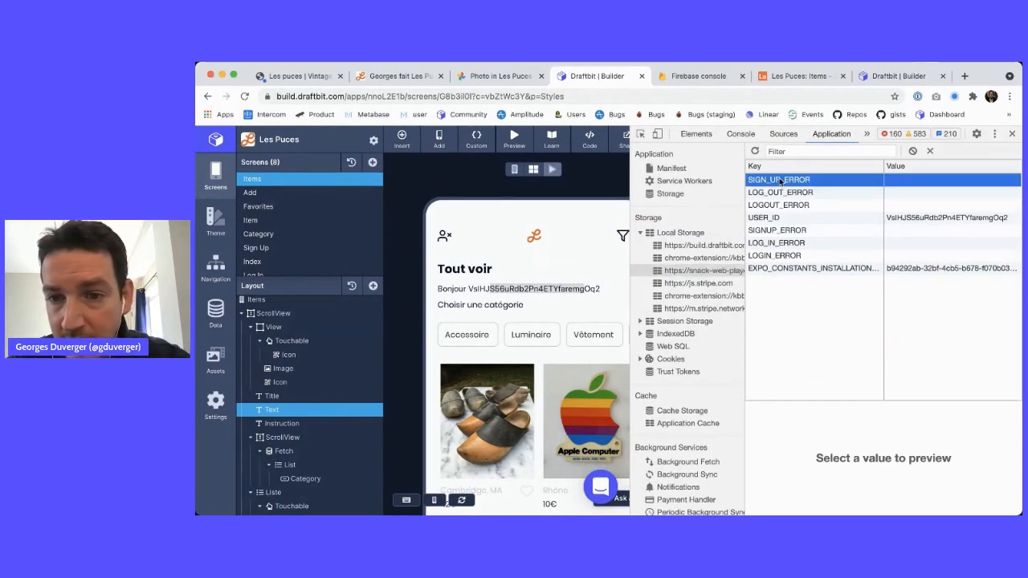
left_click_drag(780, 181, 792, 272)
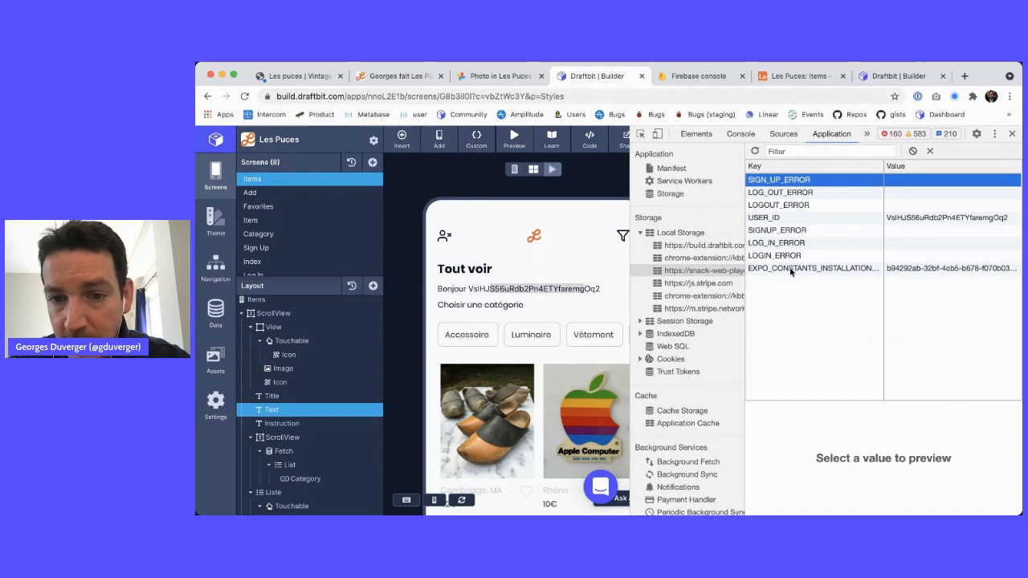
left_click(780, 186)
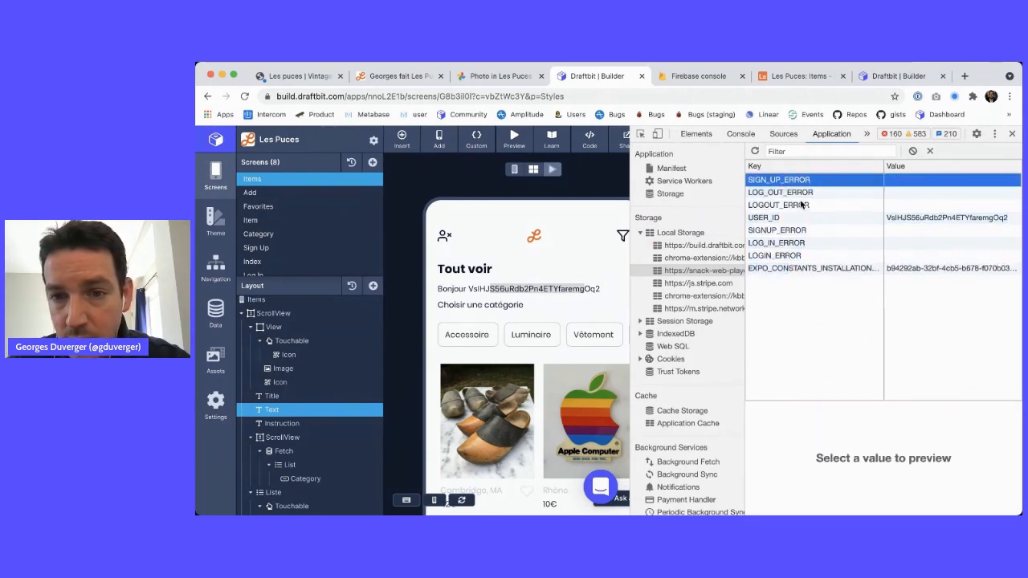
key("Delete")
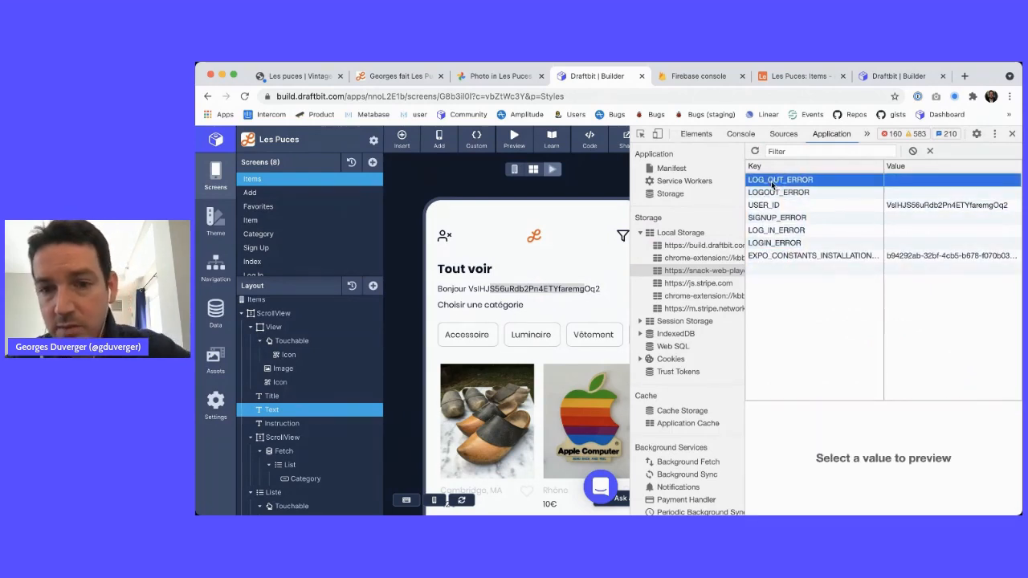
key("Delete")
key("Delete")
key("Delete")
key("Delete")
key("Delete")
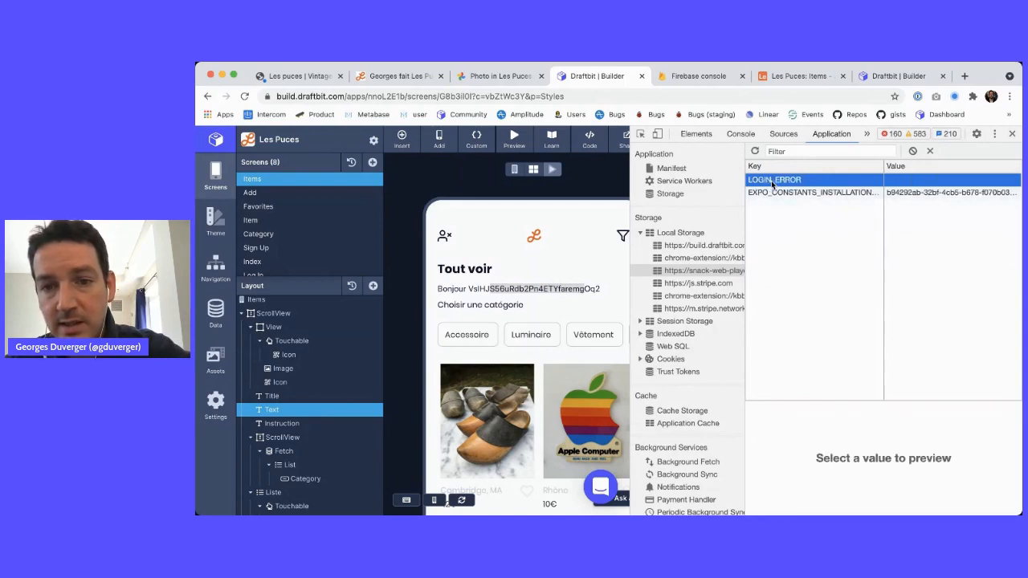
key("Delete")
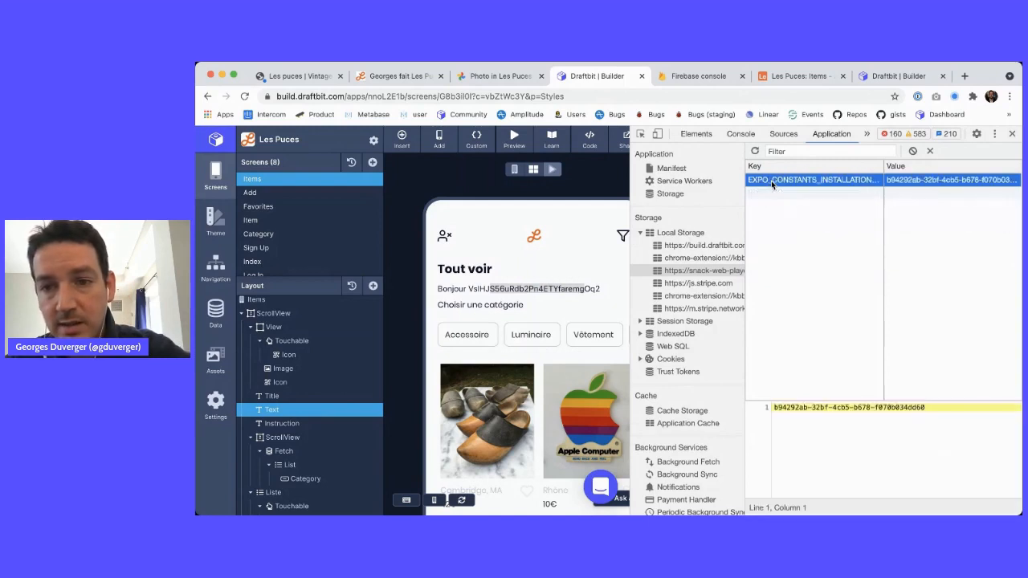
Check each session storage origin, then close DevTools and reload the preview
left_click(682, 323)
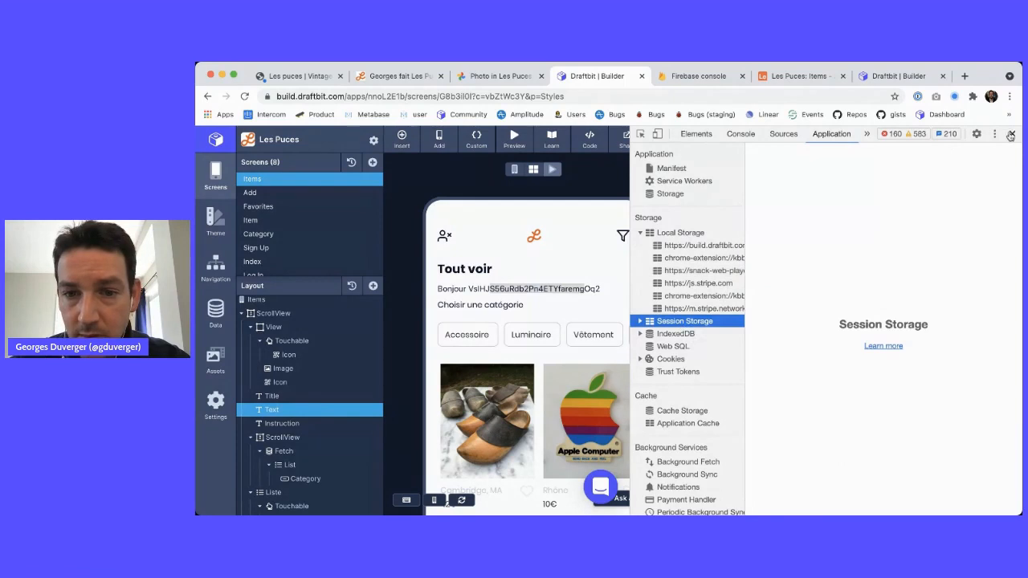
left_click(640, 321)
left_click(680, 334)
left_click(683, 346)
left_click(683, 359)
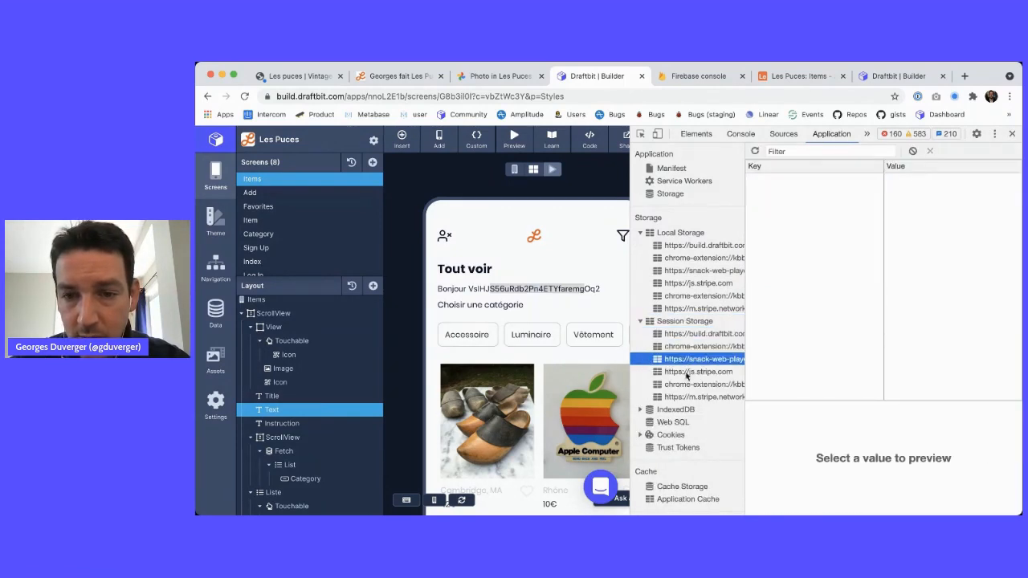
left_click(1012, 133)
left_click(602, 170)
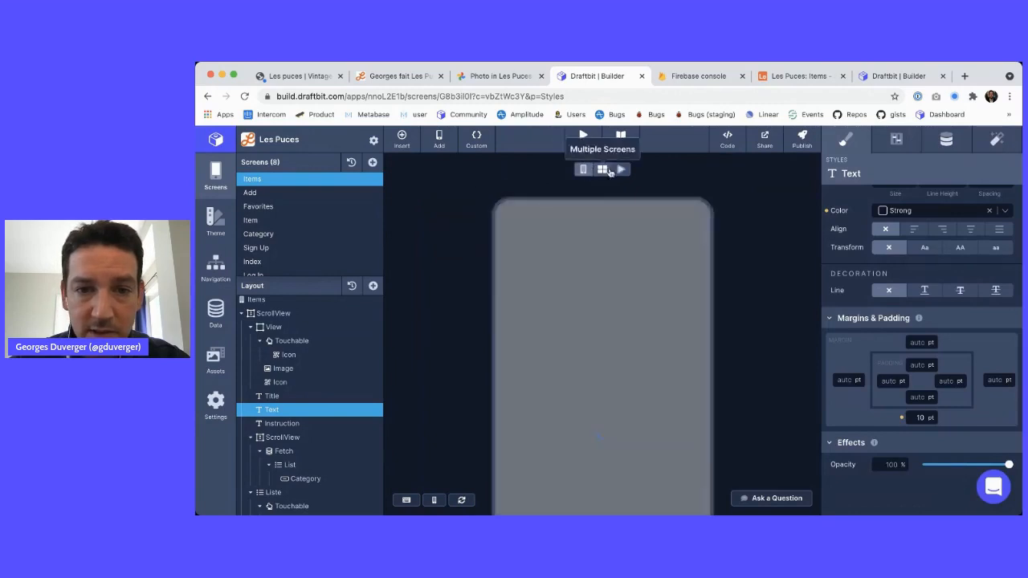
Switch the preview to live mode on the Log In screen and enter the account e-mail and password
left_click(623, 170)
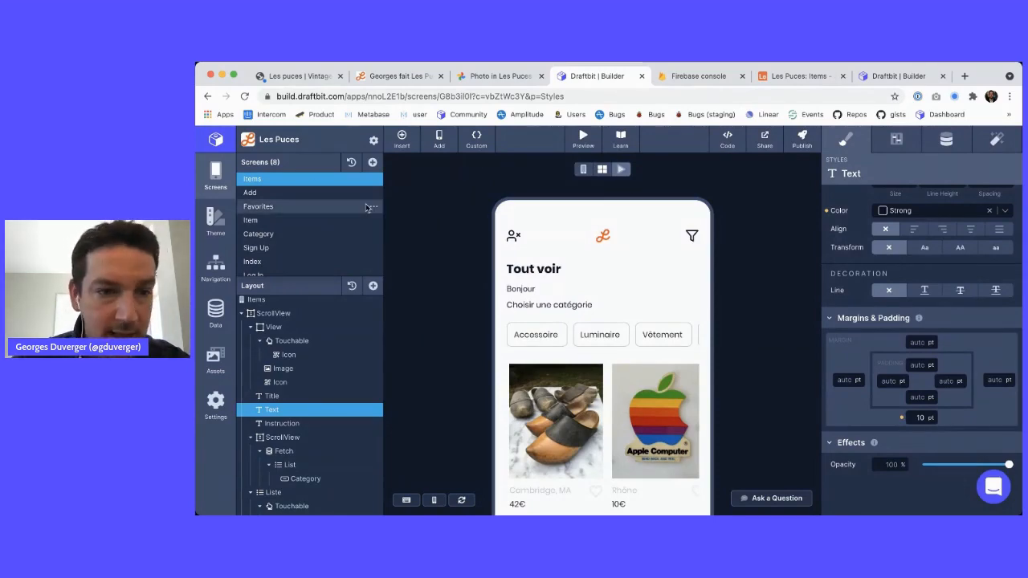
left_click(313, 275)
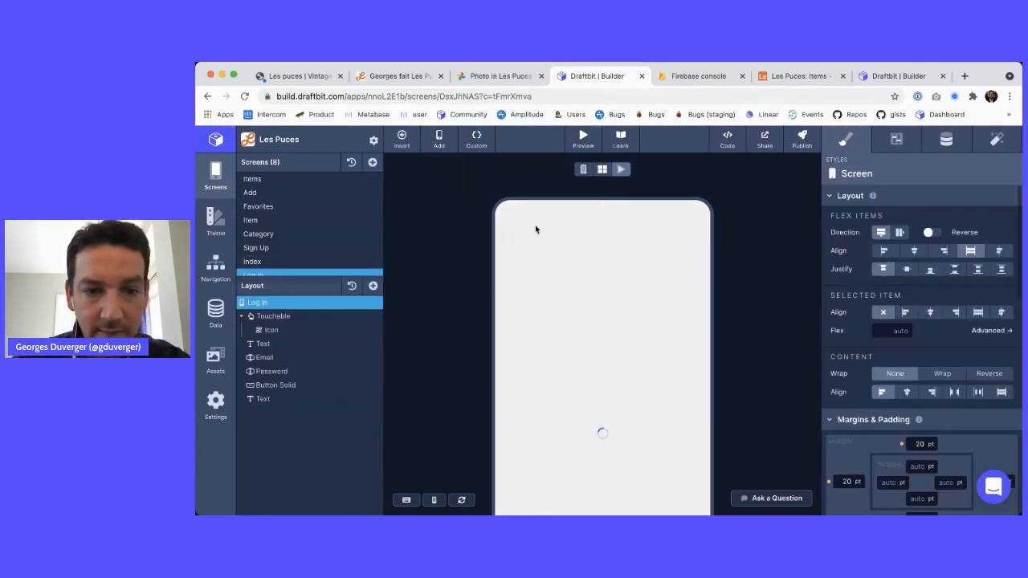
left_click(533, 248)
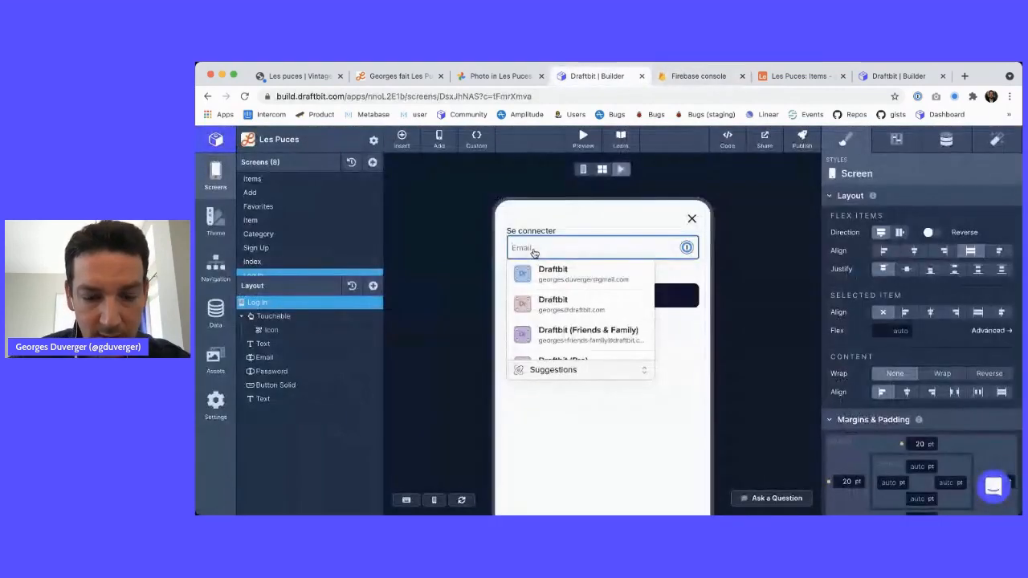
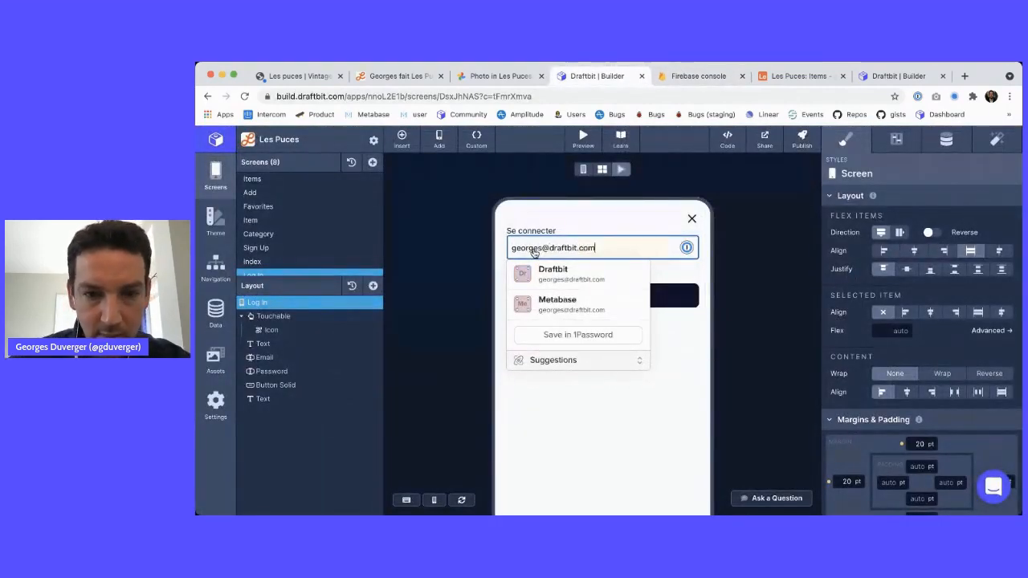
key("Tab")
type("***")
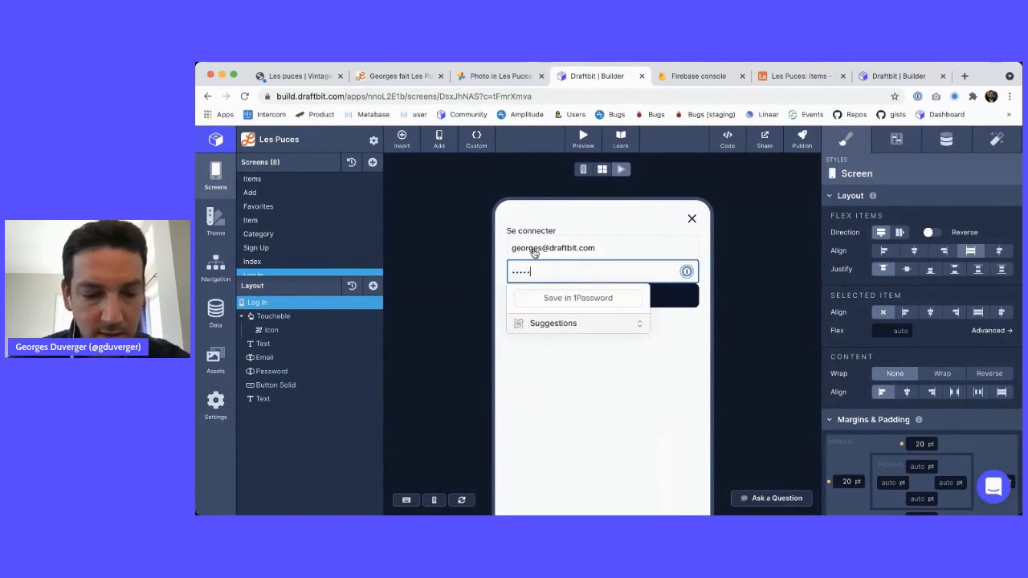
type("*****")
key("Tab")
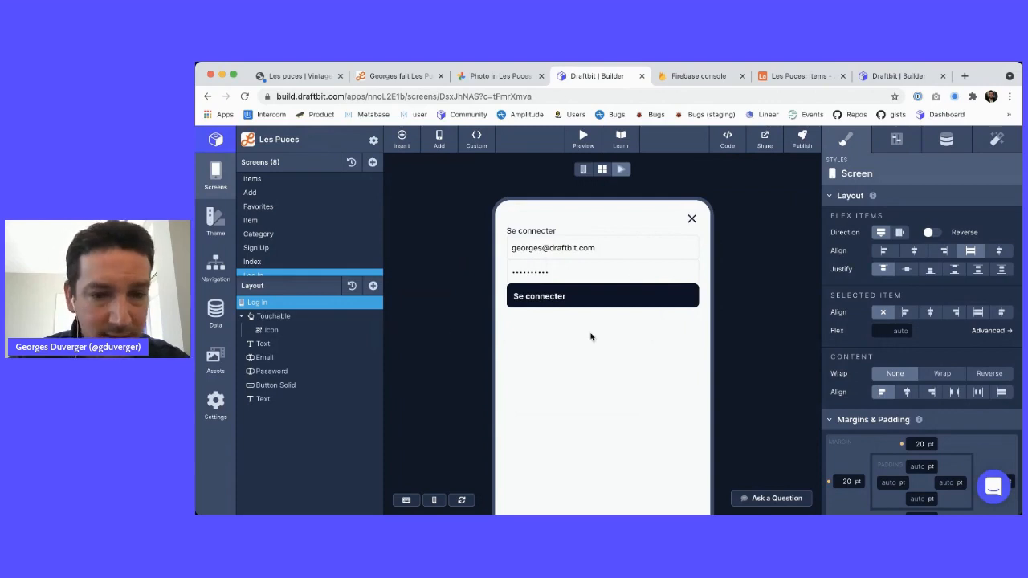
double_click(587, 275)
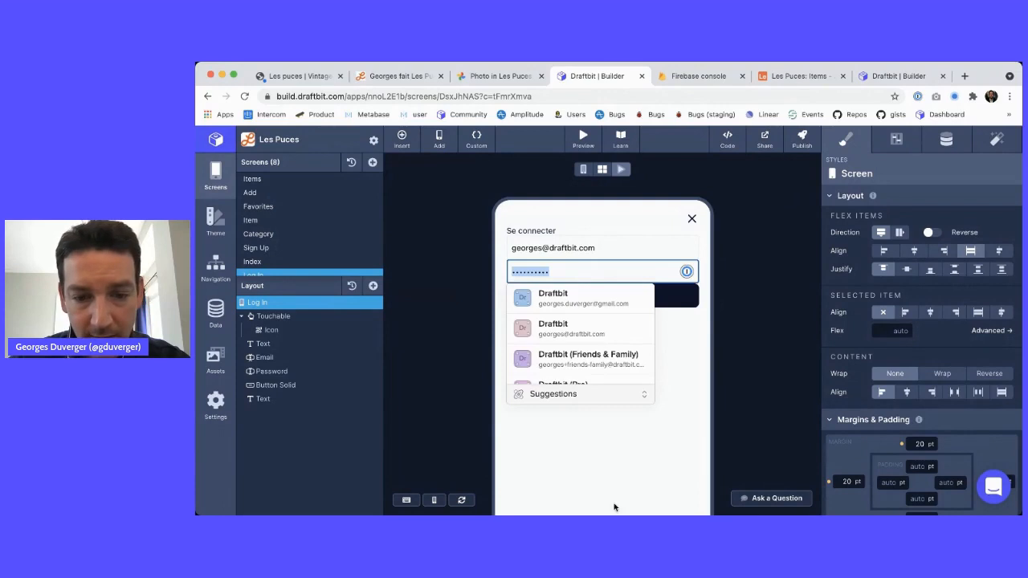
key("super+alt+i")
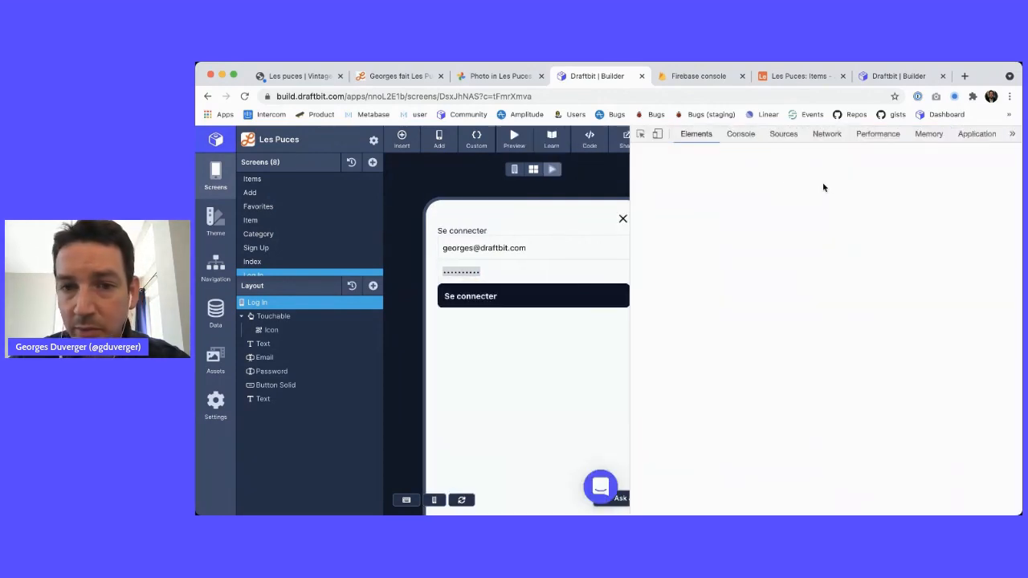
Retry signing in and read the resulting error in the DevTools Console
left_click(740, 134)
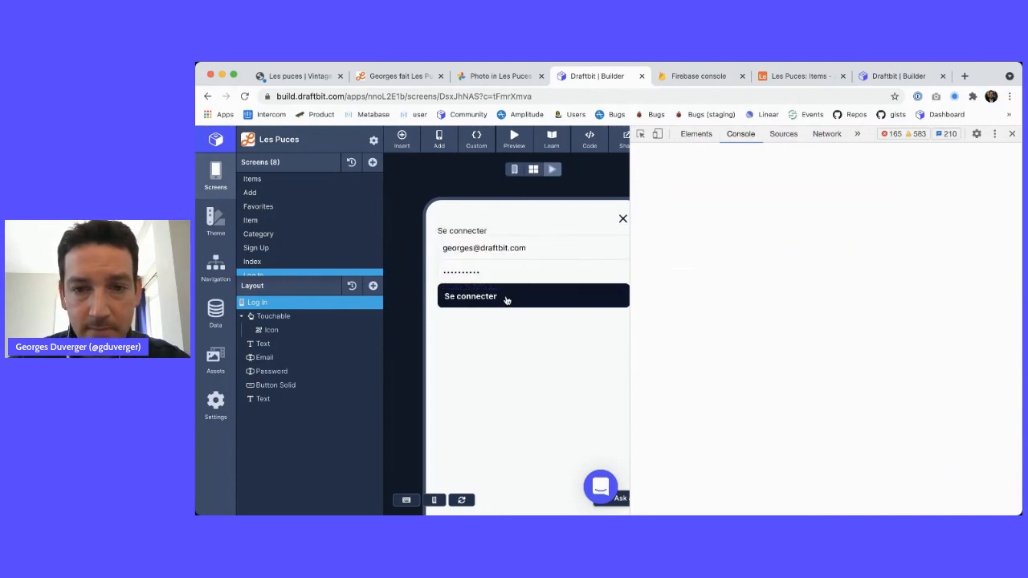
left_click(506, 300)
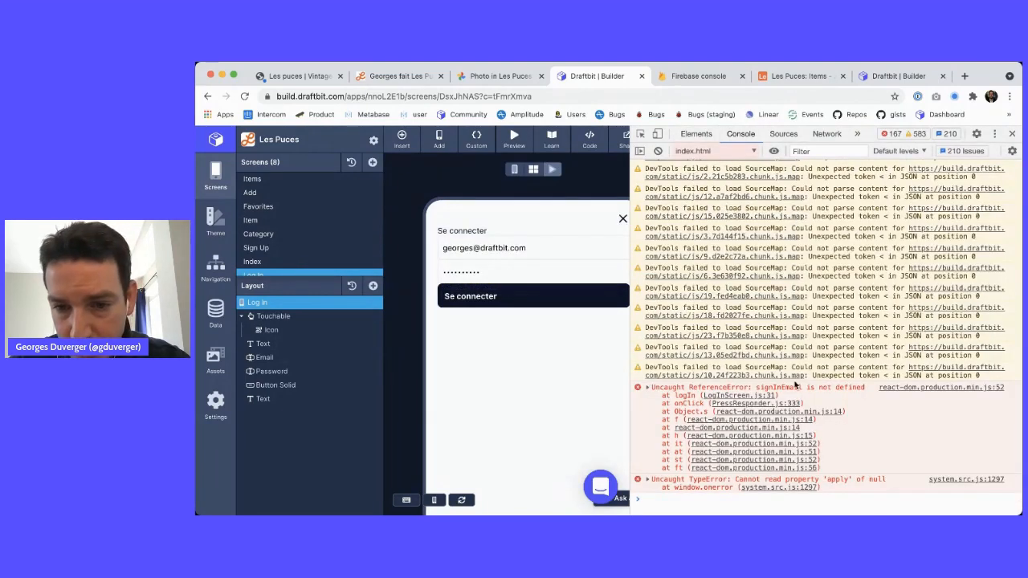
left_click(1011, 134)
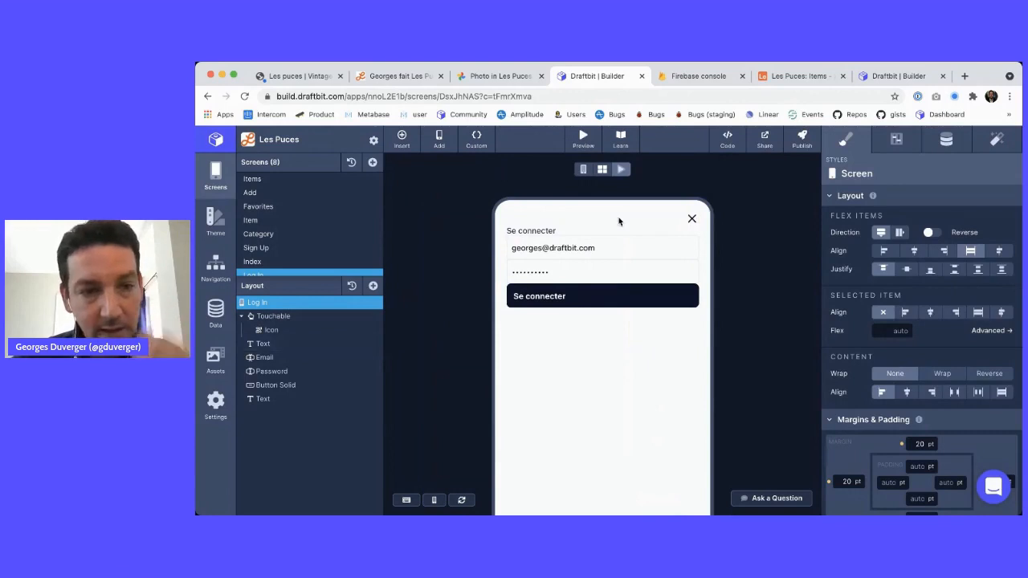
In the logIn custom function, rename signInEmail and signInPassword to logInEmail and logInPassword
left_click(476, 138)
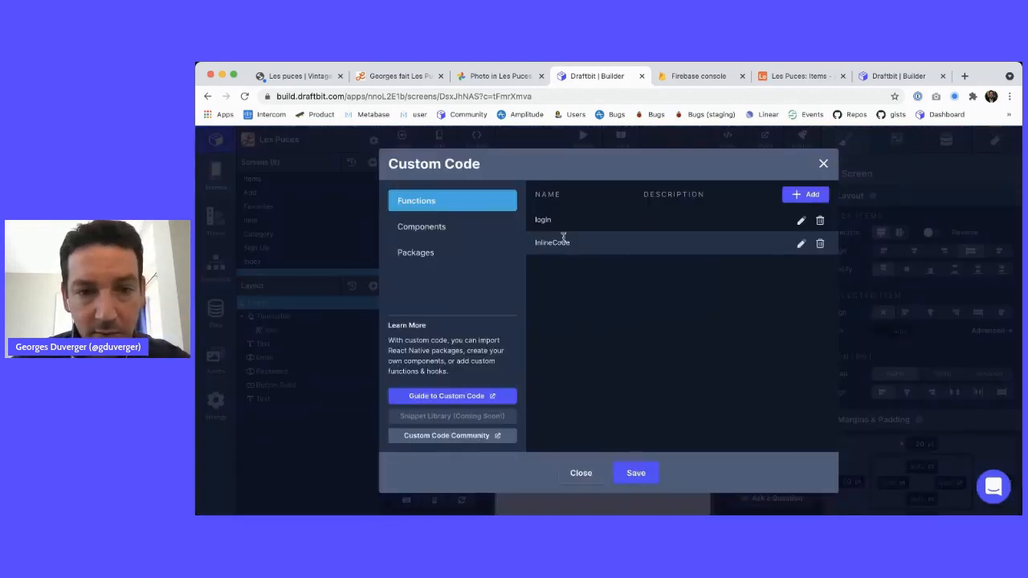
left_click(801, 222)
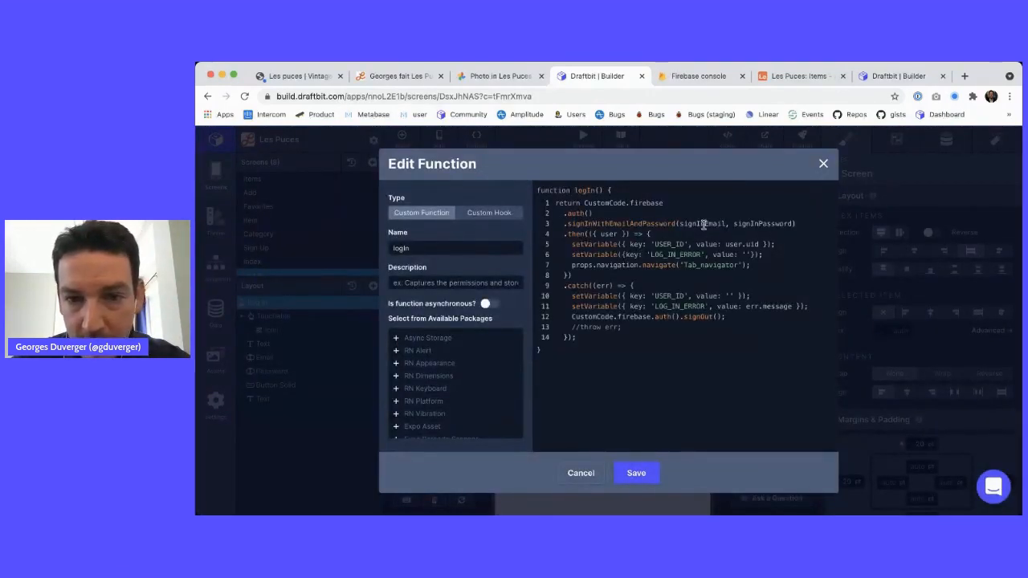
left_click(697, 226)
key("alt+shift+Left")
type("logIn")
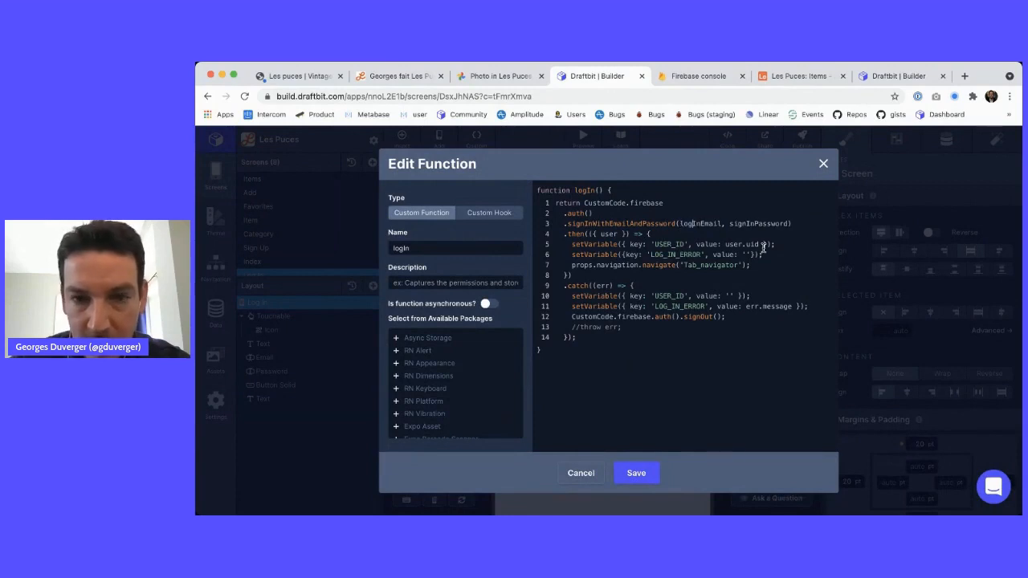
key("alt+shift+Left")
type("logIn")
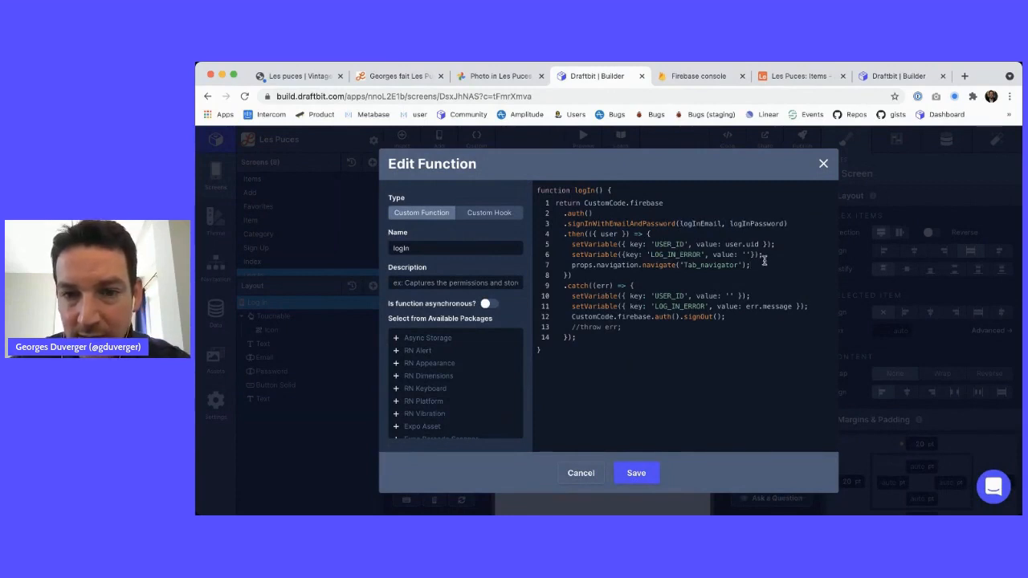
Save the corrected logIn function and refresh the Log In preview
left_click(636, 473)
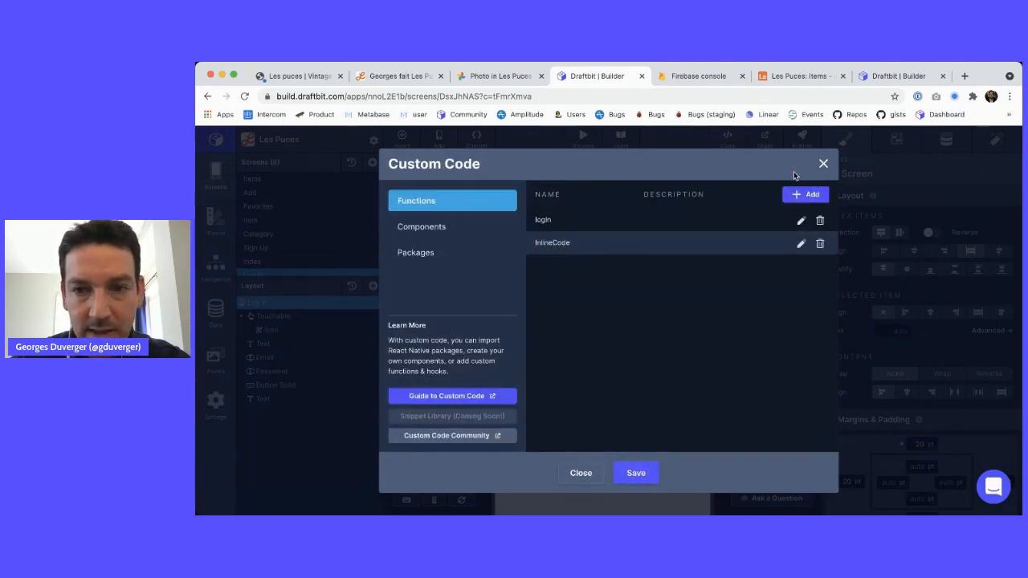
left_click(822, 163)
left_click(584, 170)
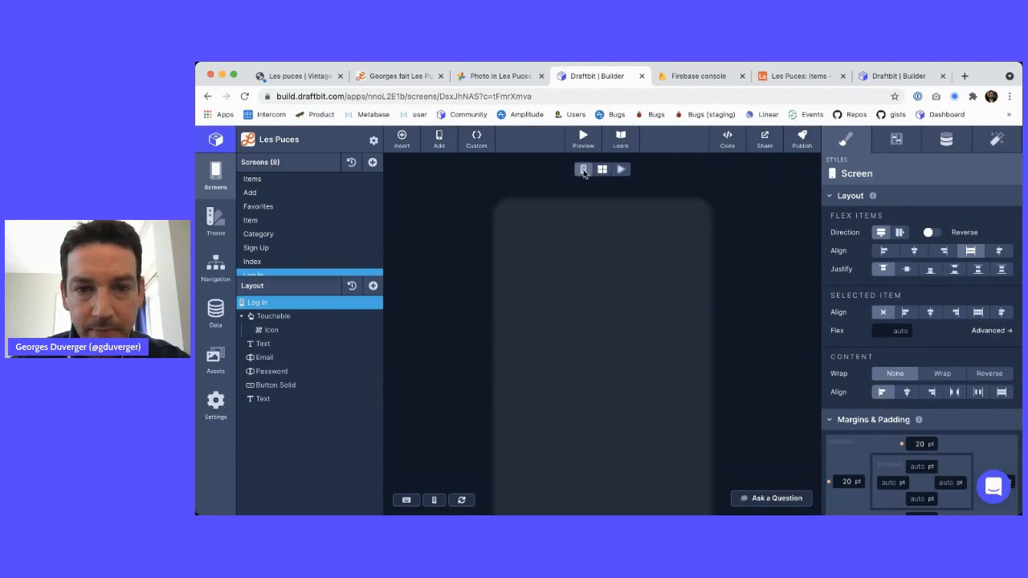
In the live Log In preview, enter the user's e-mail and password and submit Se connecter
left_click(620, 170)
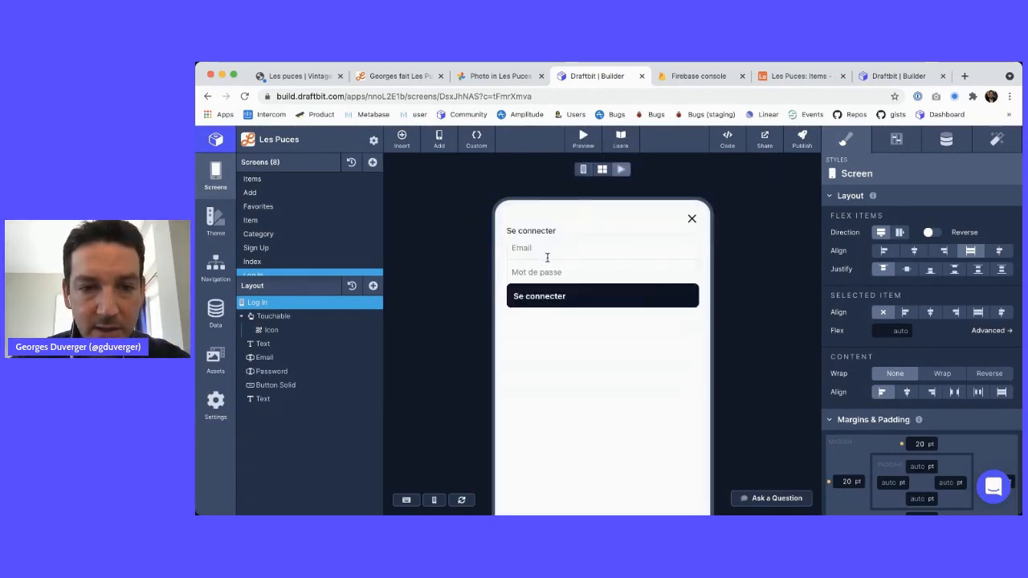
left_click(543, 251)
key("Tab")
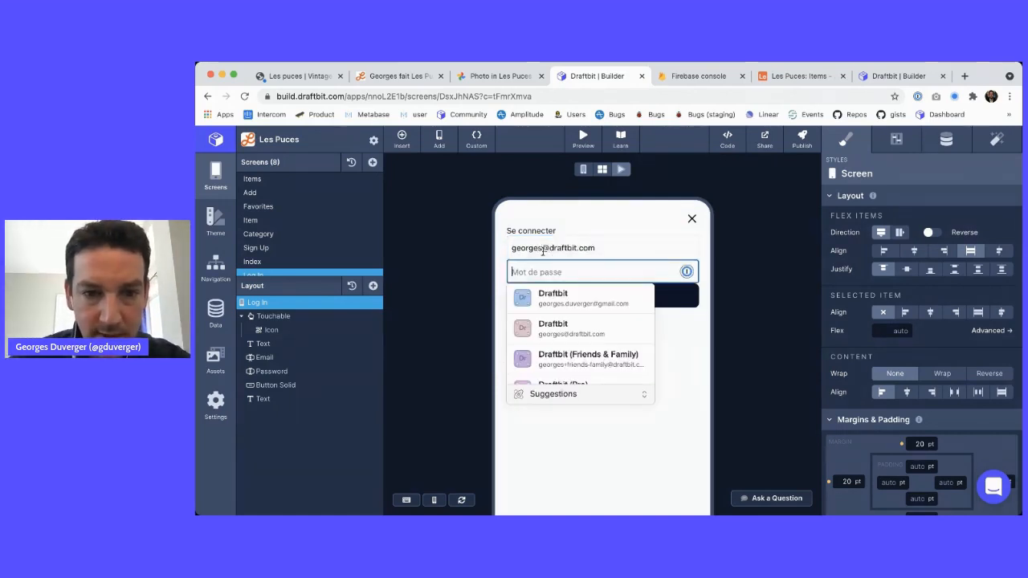
type("**********")
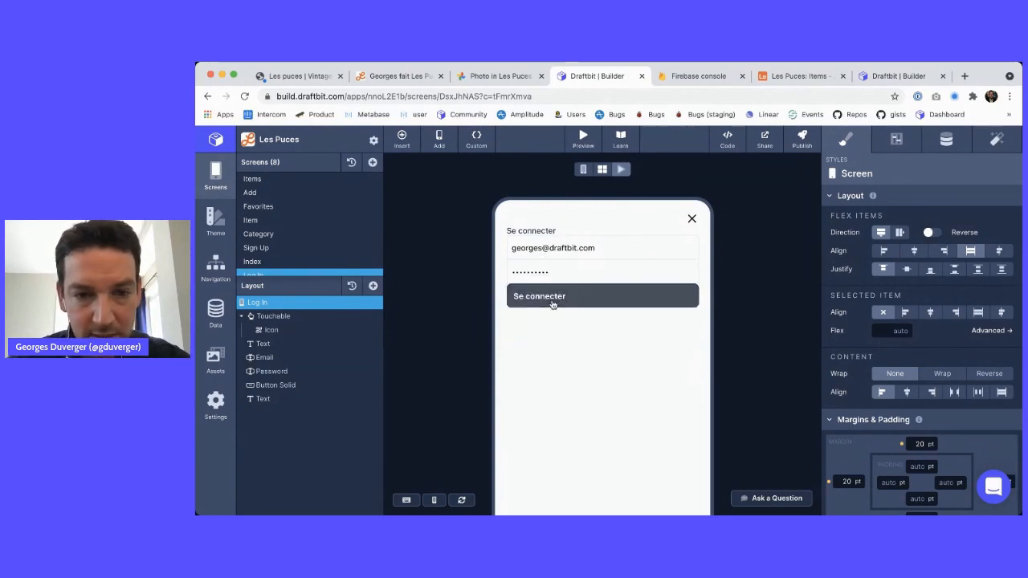
left_click(550, 300)
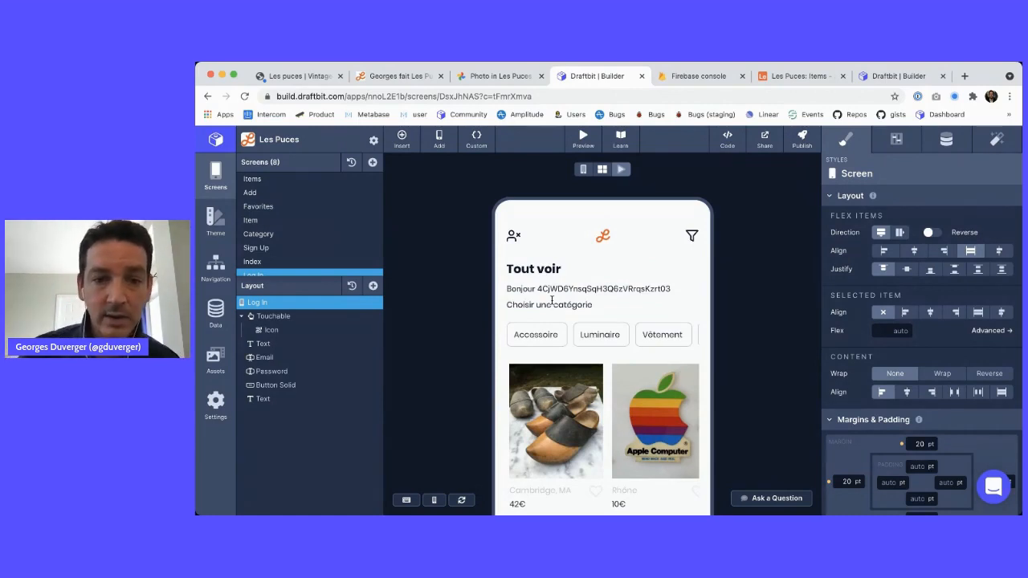
Compare the UID shown after Bonjour with the first user's UID in Firebase Authentication
left_click_drag(538, 288, 644, 289)
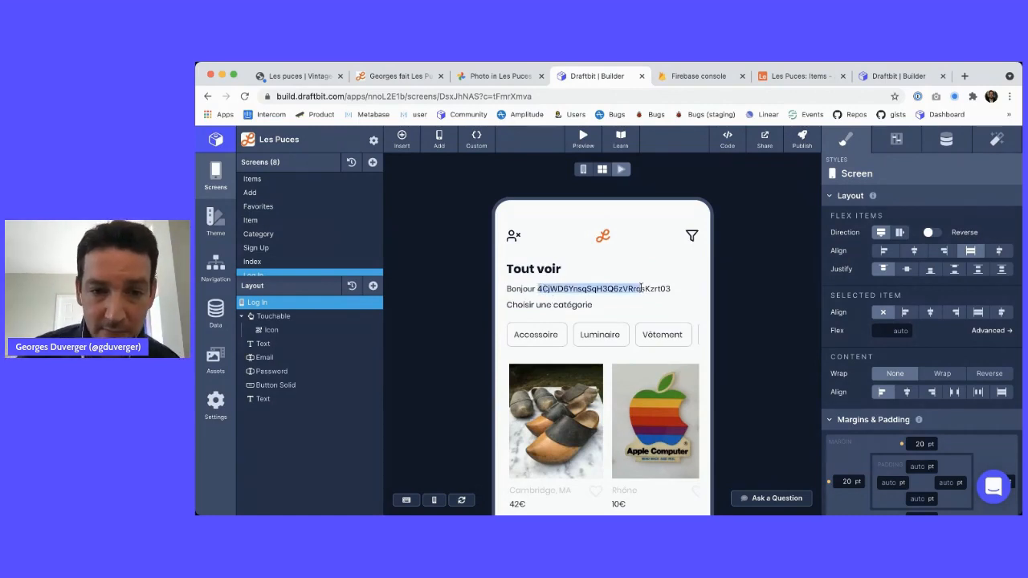
left_click(680, 76)
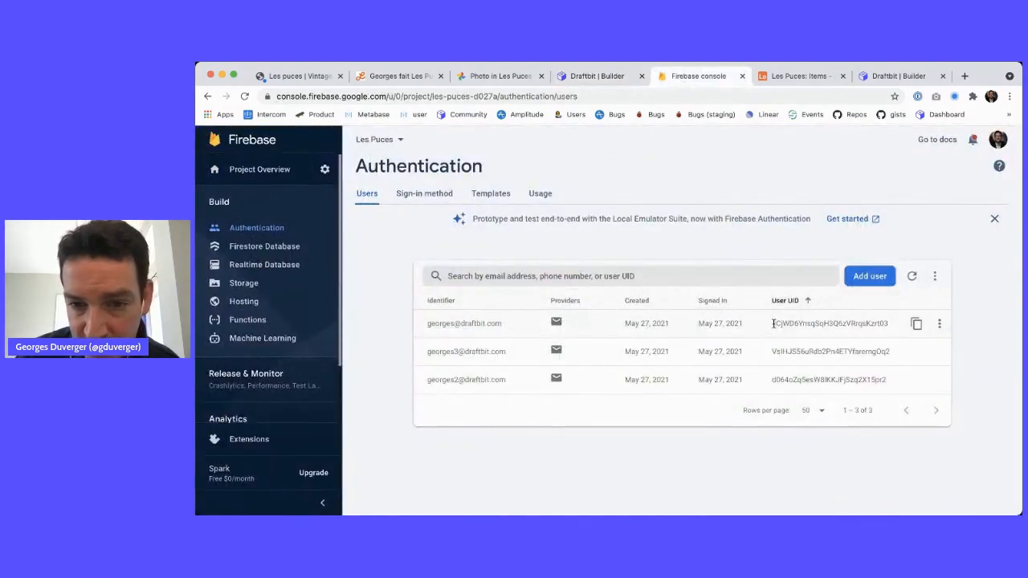
left_click_drag(773, 322, 819, 324)
left_click(596, 77)
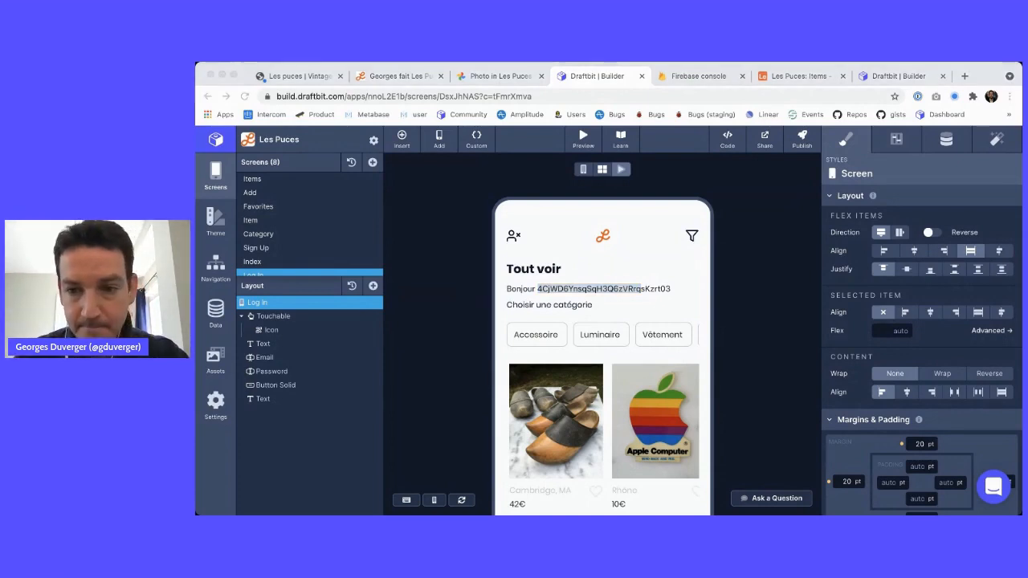
Scroll through the signed-in Items preview to review its content and Bonjour greeting
left_click(691, 287)
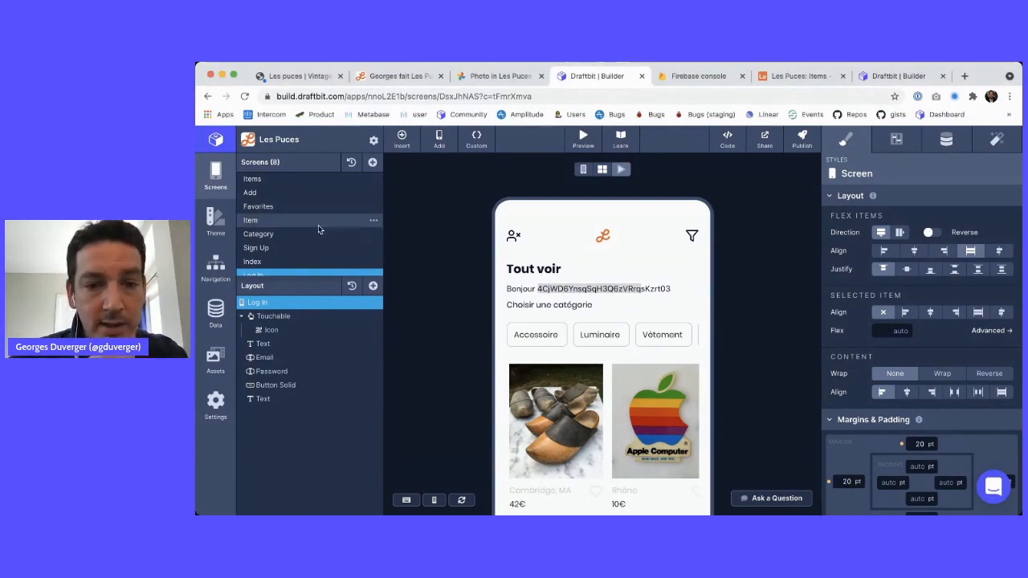
scroll(318, 225, "down", 1)
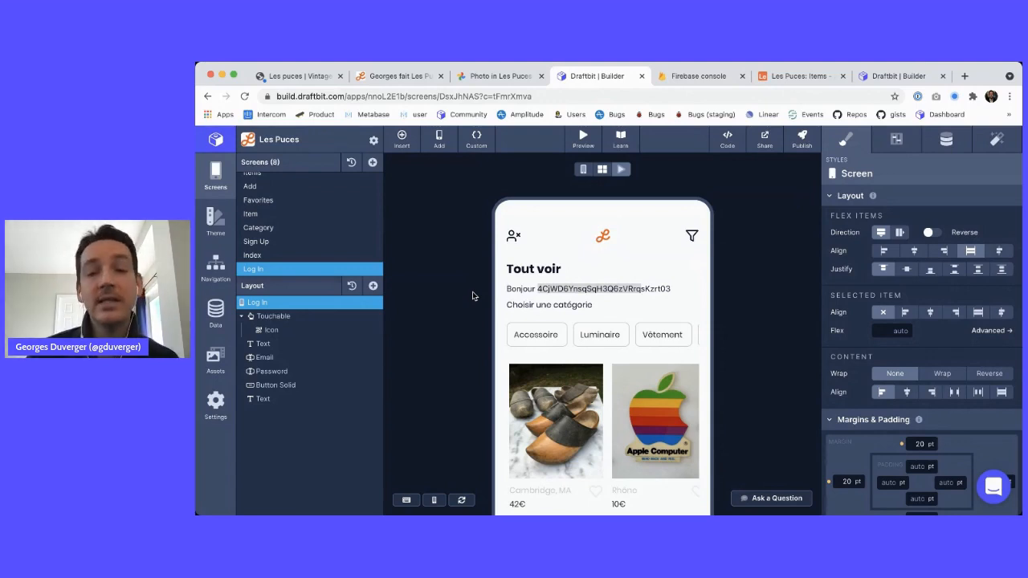
scroll(670, 374, "down", 2)
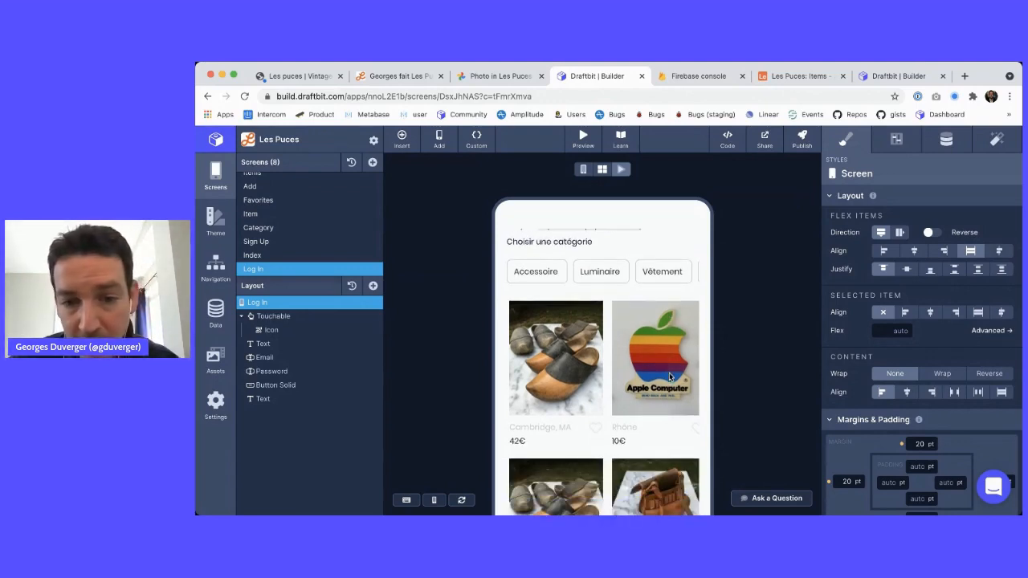
scroll(667, 341, "down", 2)
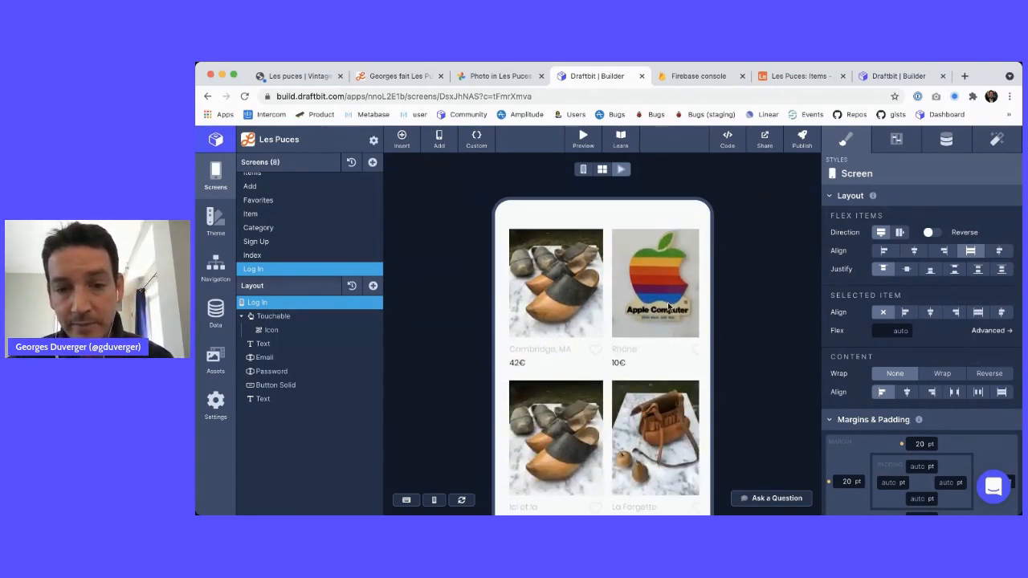
scroll(667, 302, "up", 2)
scroll(667, 301, "up", 1)
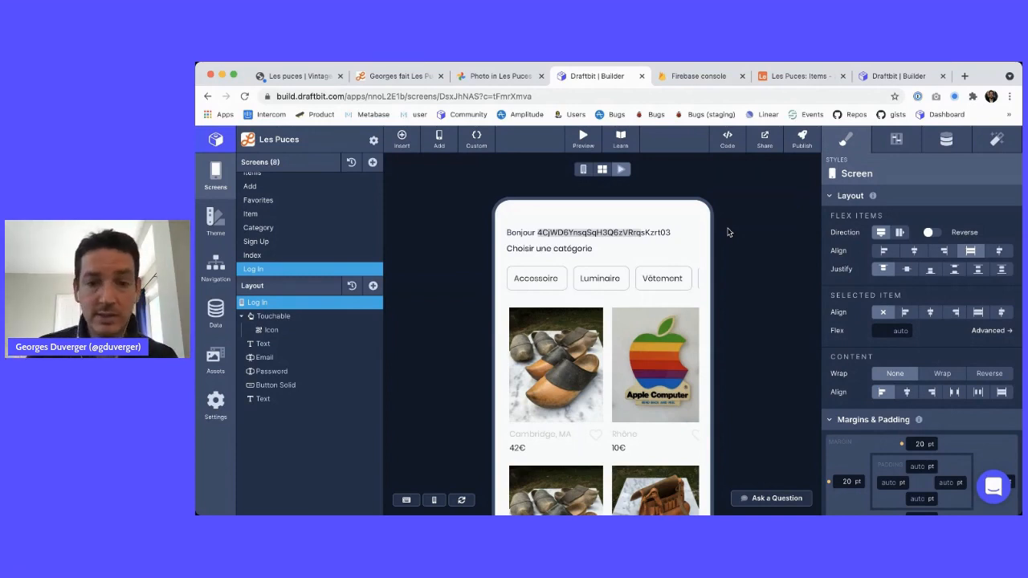
scroll(653, 304, "up", 2)
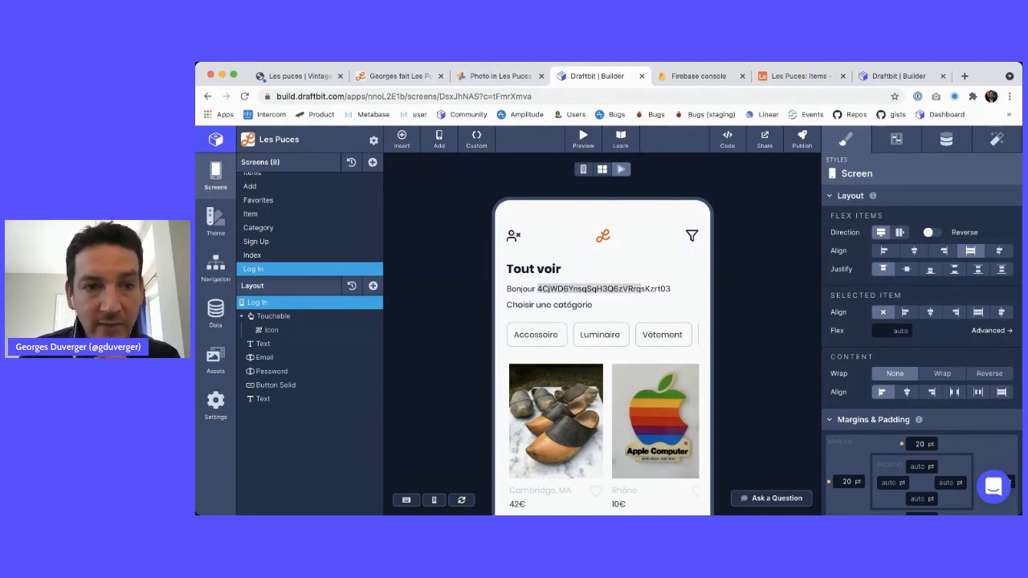
In the Notion feature list, select the Authentification item
left_click(397, 76)
left_click(493, 329)
left_click_drag(494, 329, 423, 331)
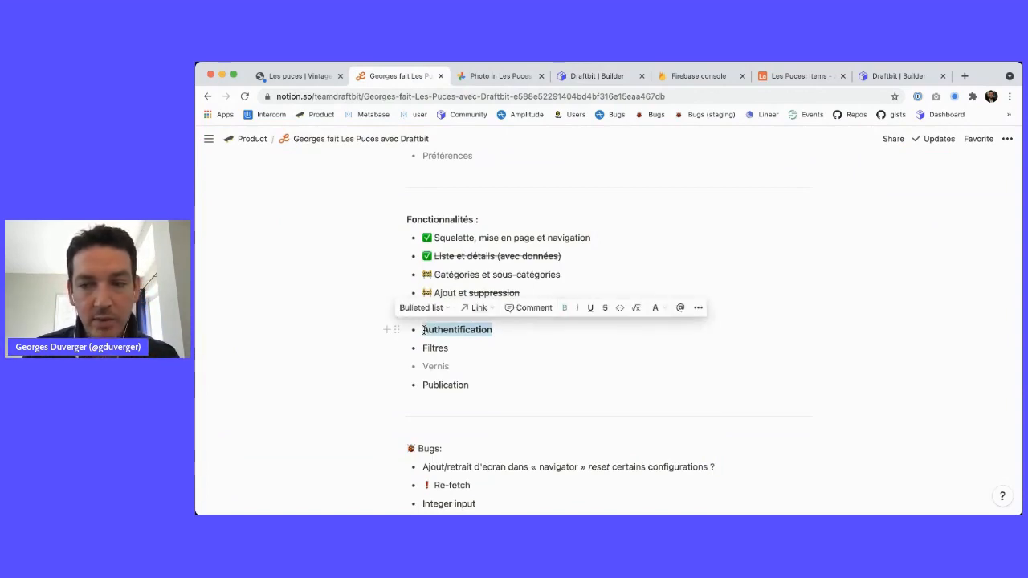
Review the Notion feature bullets around Authentification and Téléchargement photo
left_click(472, 337)
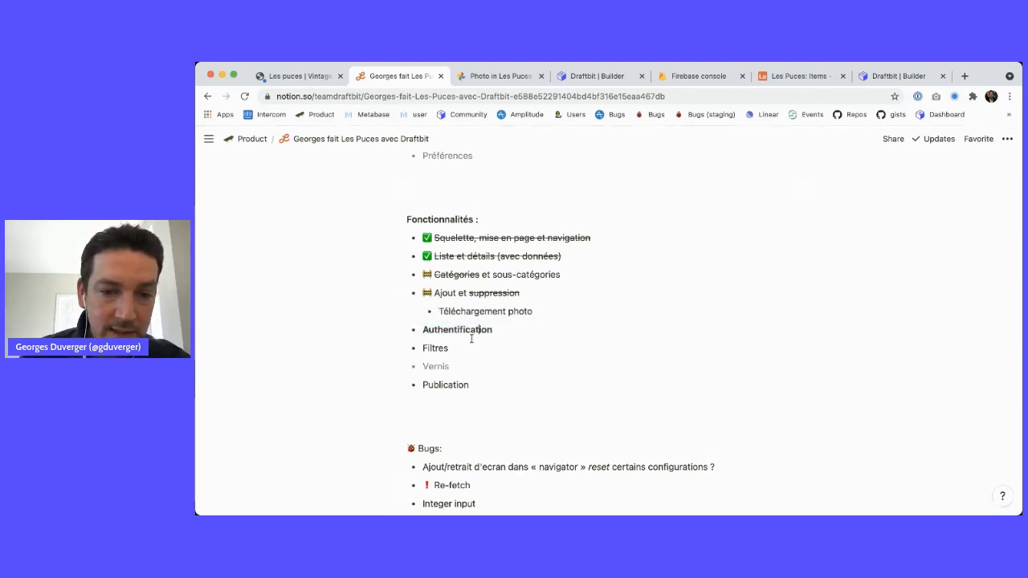
left_click_drag(454, 311, 529, 309)
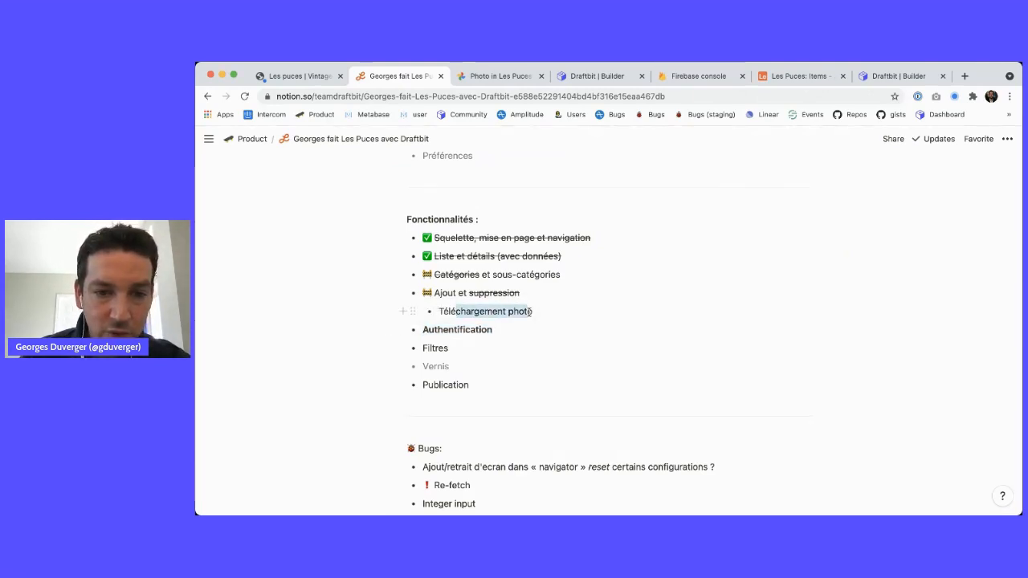
left_click(454, 348)
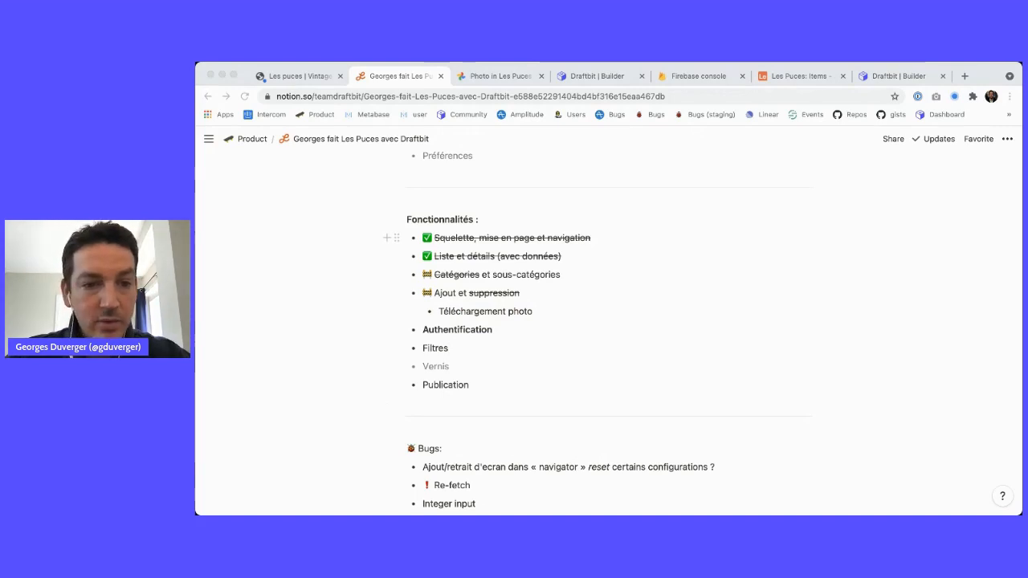
left_click(543, 176)
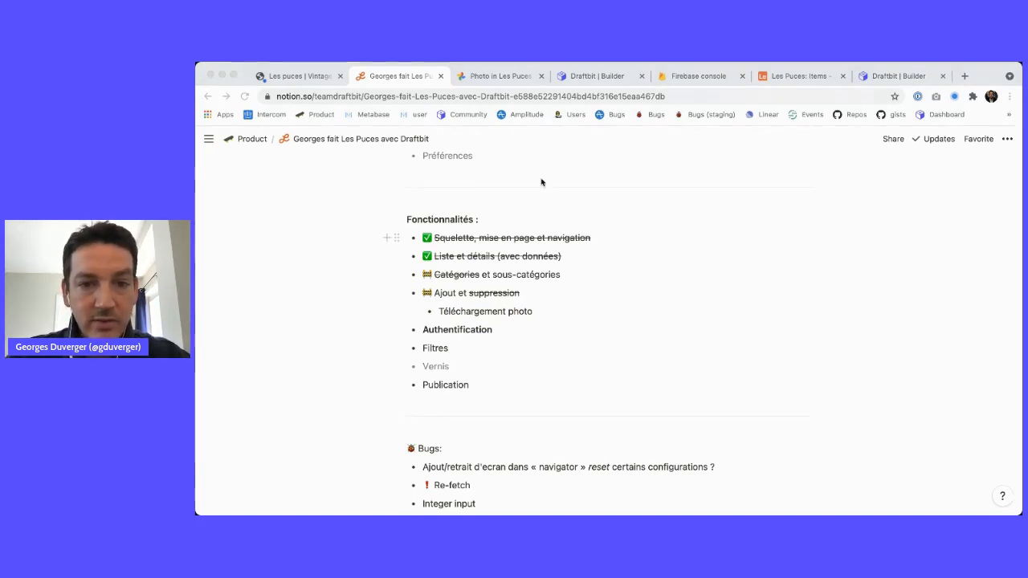
Return to the Draftbit | Builder tab
left_click(287, 76)
left_click(598, 75)
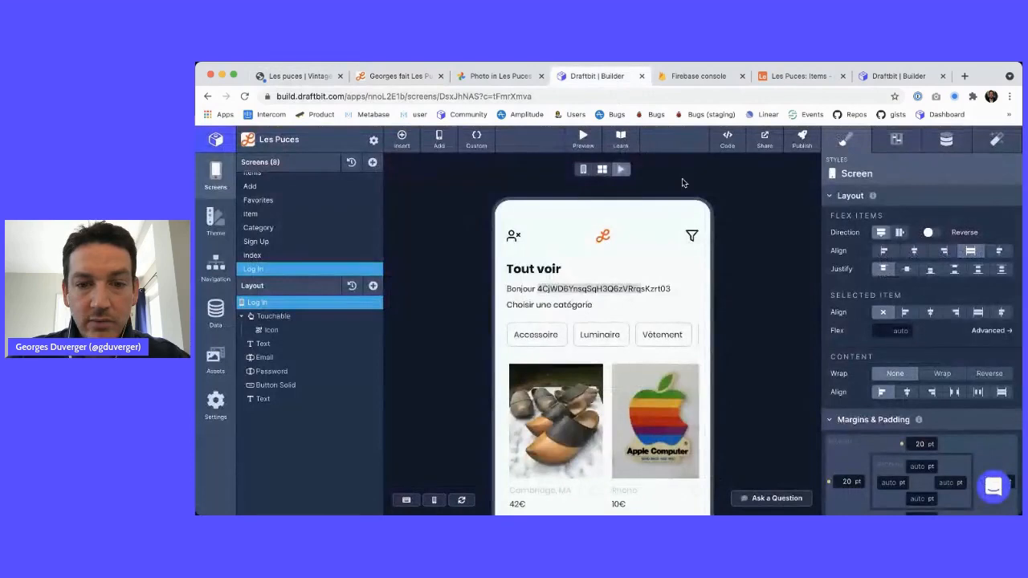
key("super+Tab")
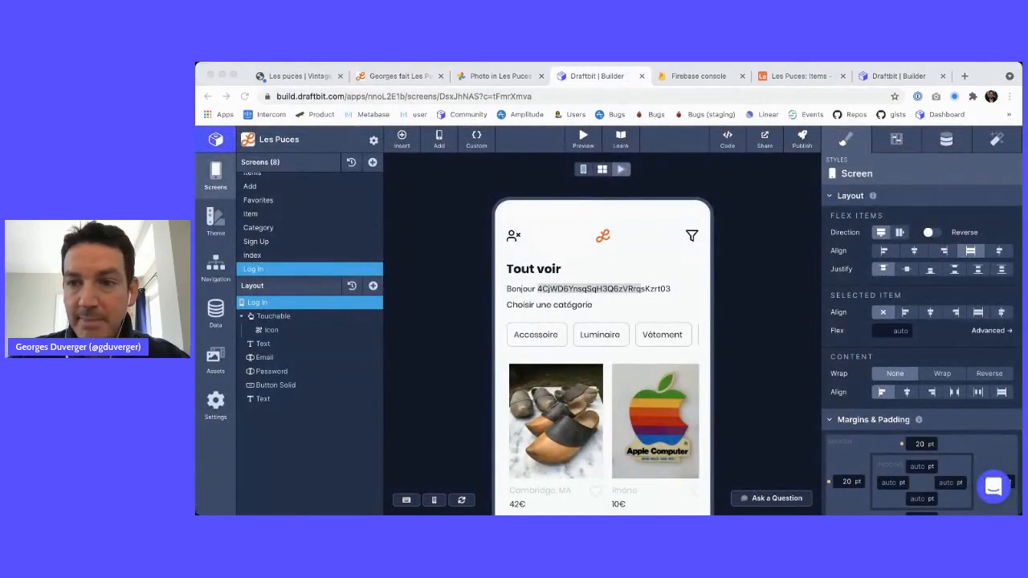